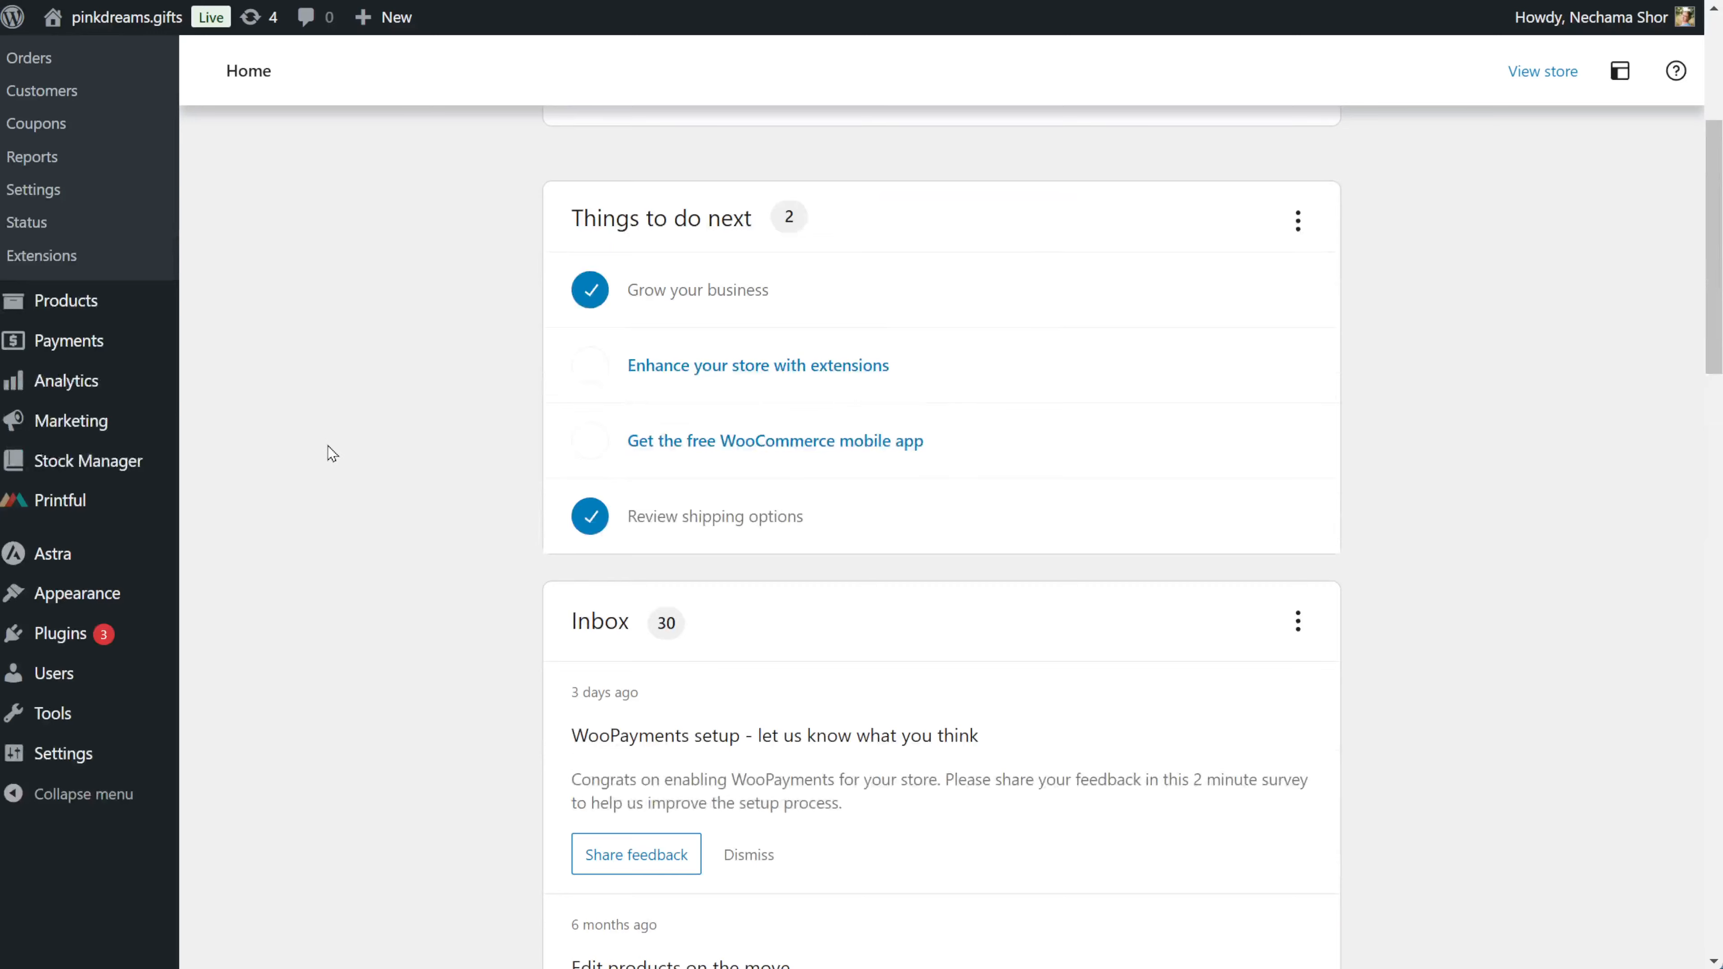
# On the live I love Hannah tee page, choose Bunny in the Animals dropdown.
pyautogui.scroll(5, 327, 446)
pyautogui.moveTo(89, 670)
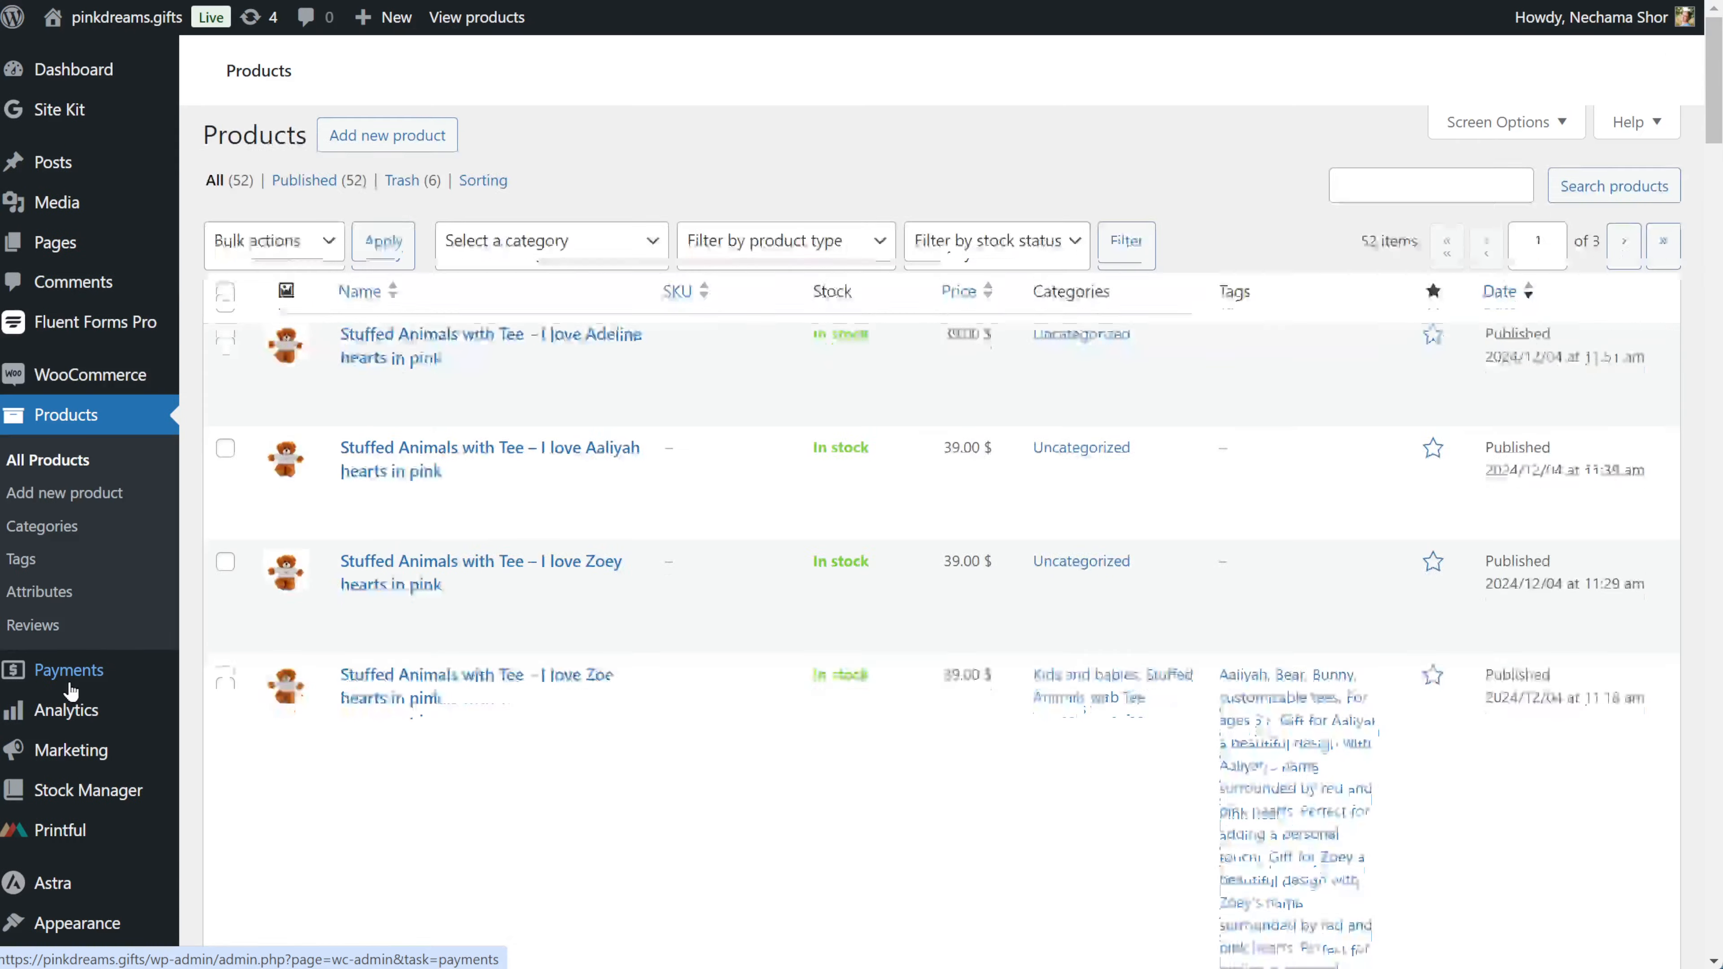
pyautogui.scroll(-10, 968, 815)
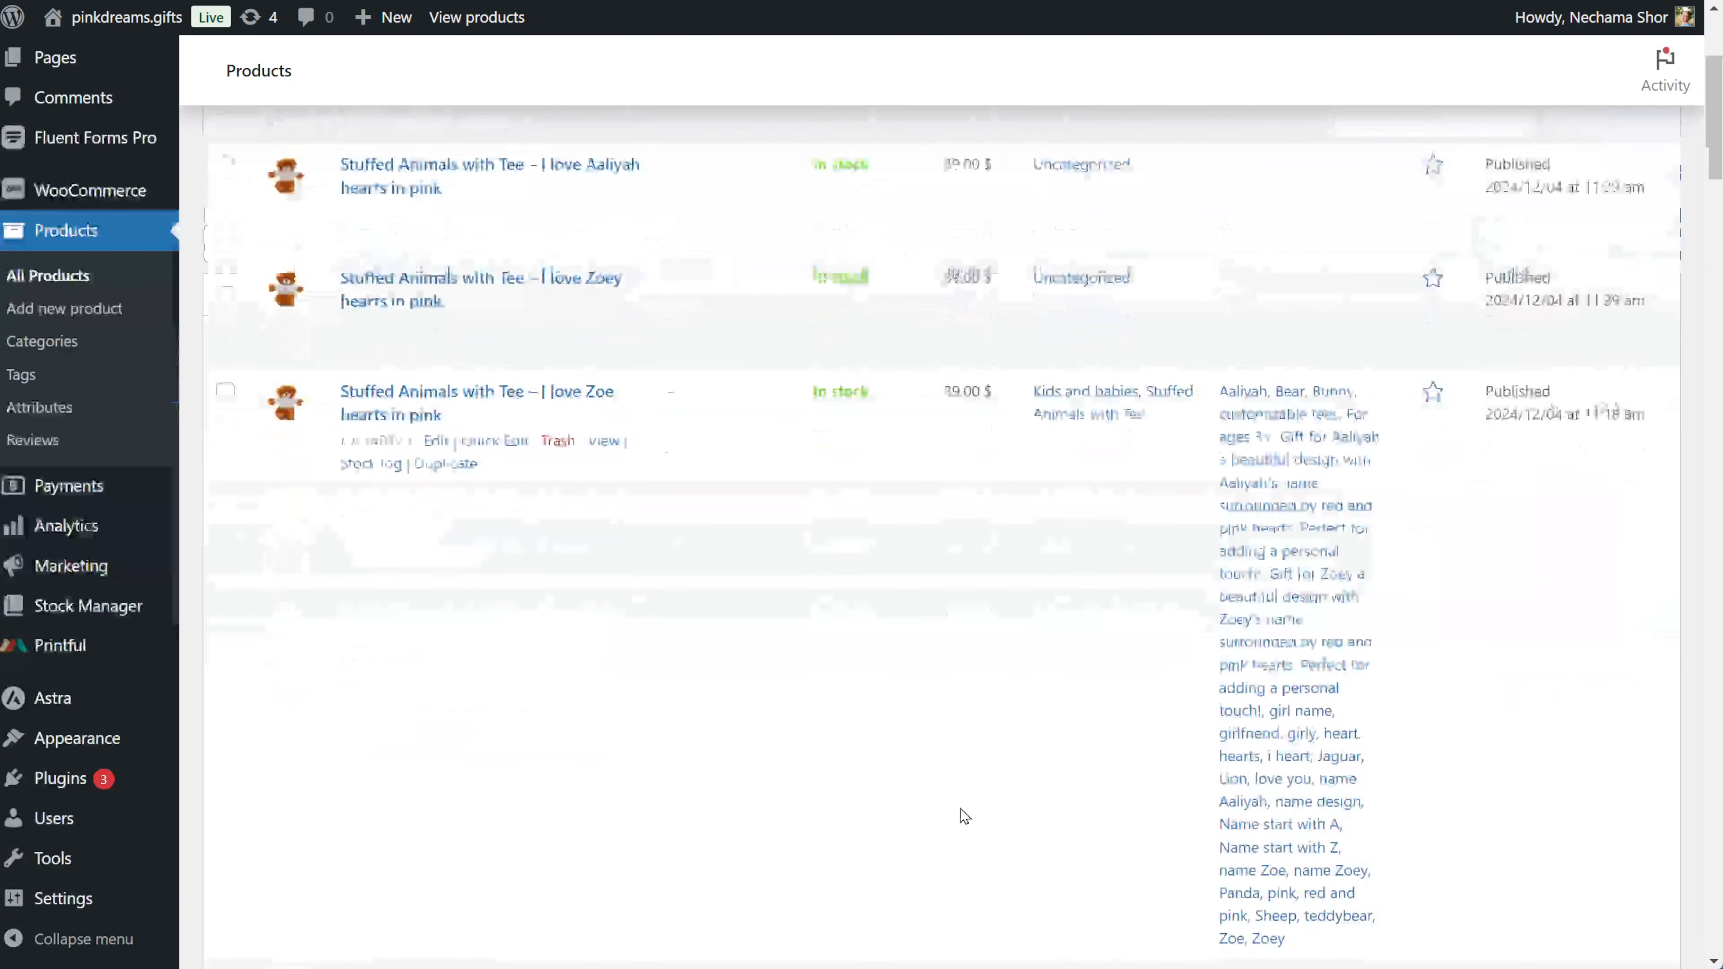
pyautogui.scroll(-12, 961, 815)
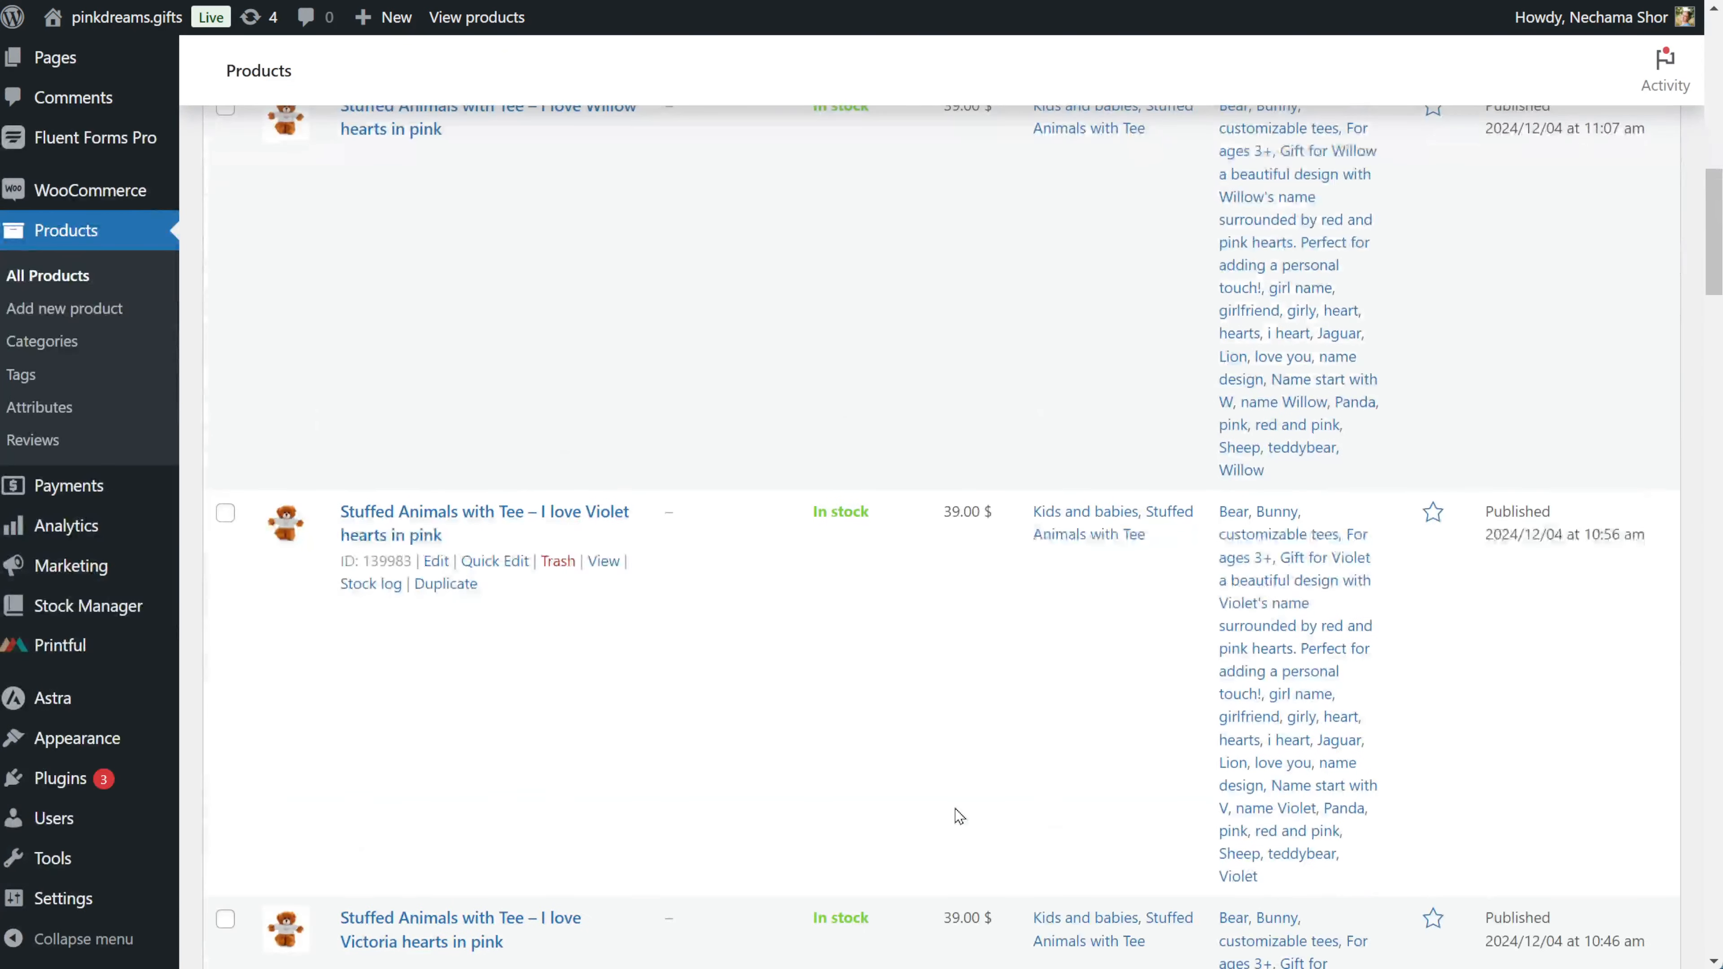
pyautogui.scroll(-8, 914, 815)
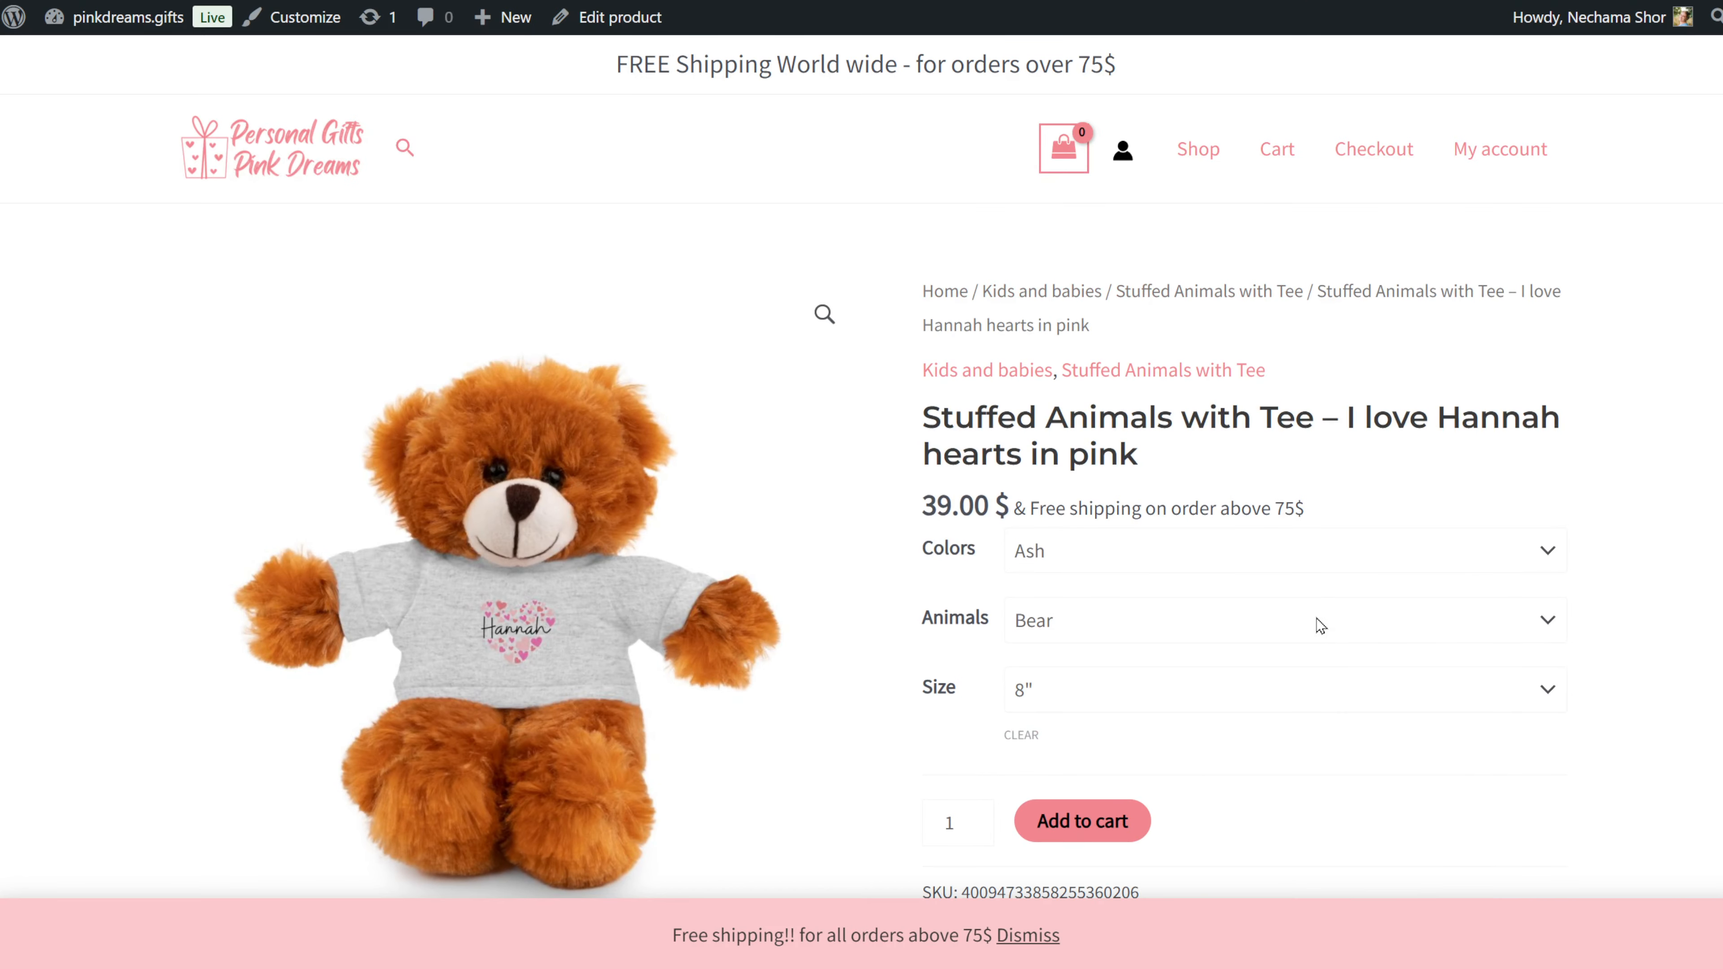
pyautogui.click(1320, 625)
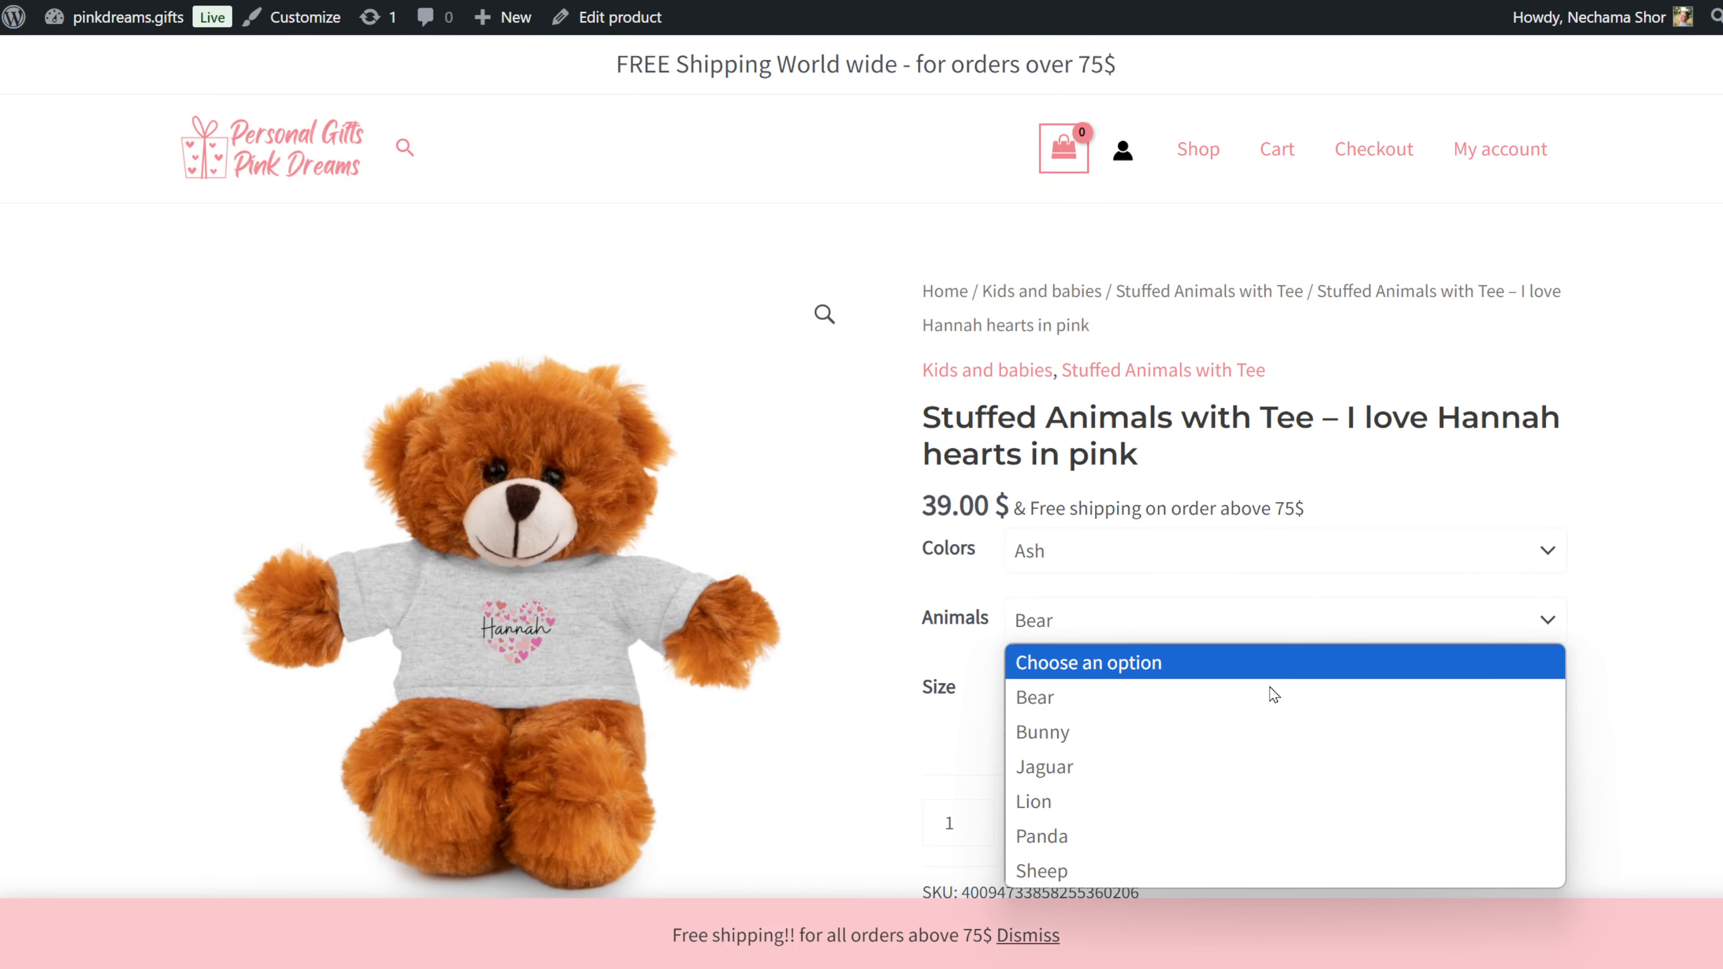
pyautogui.click(1242, 731)
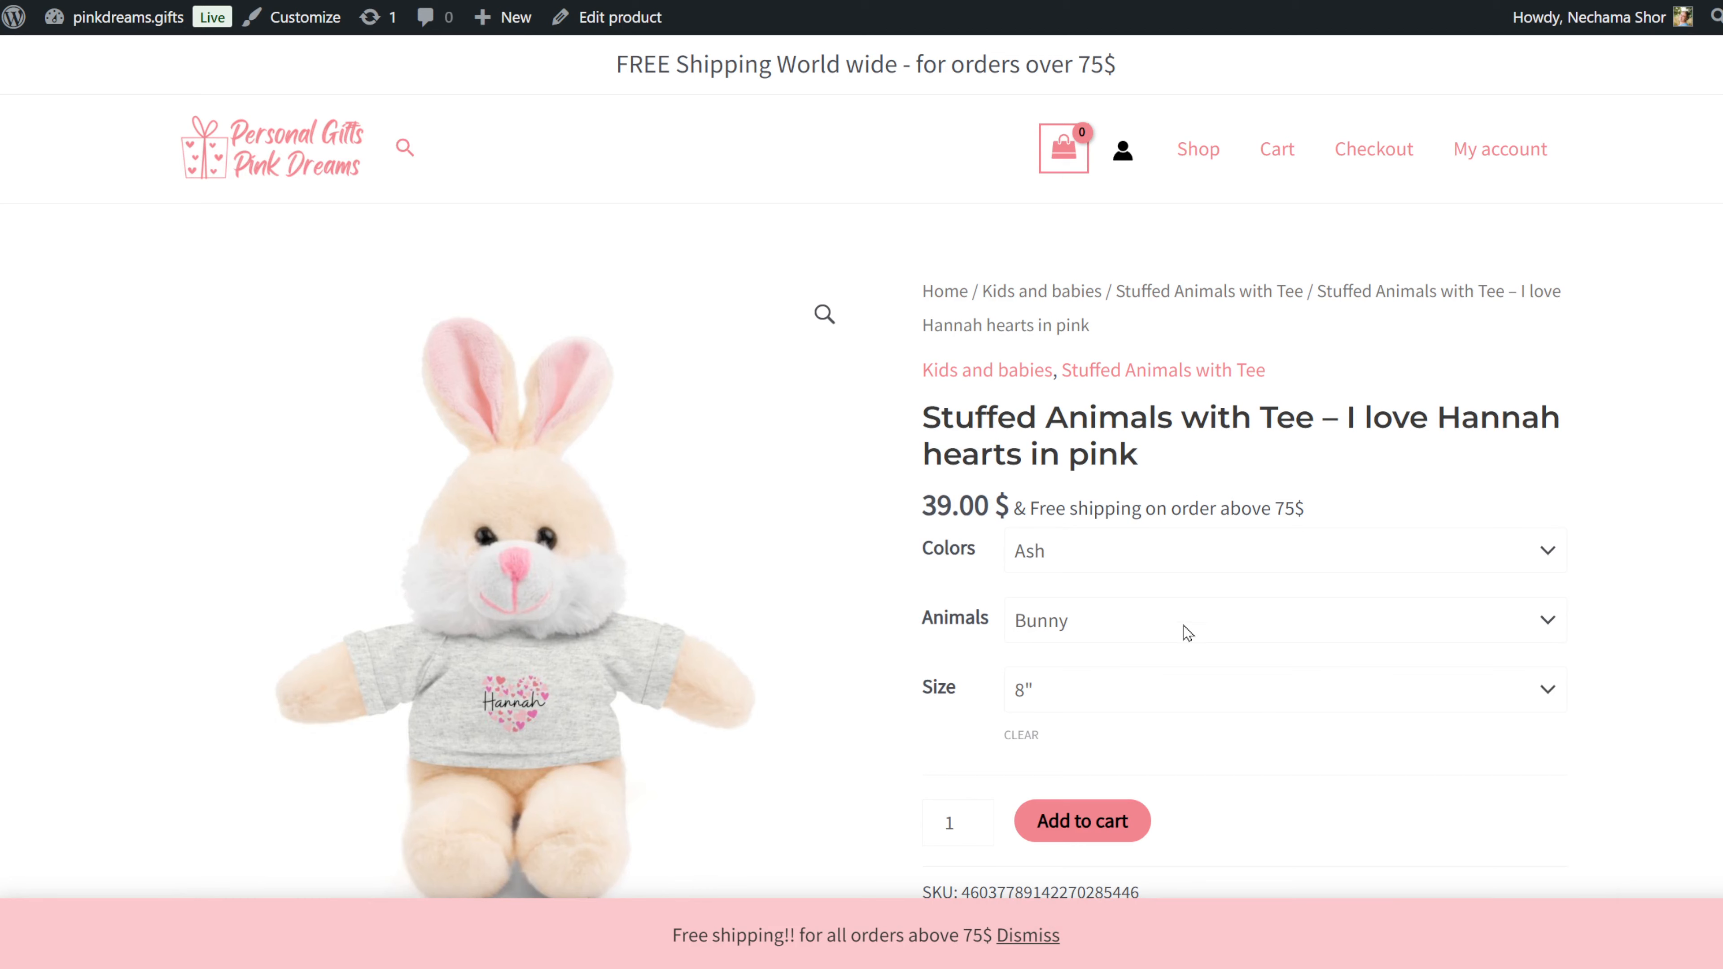
pyautogui.click(1187, 633)
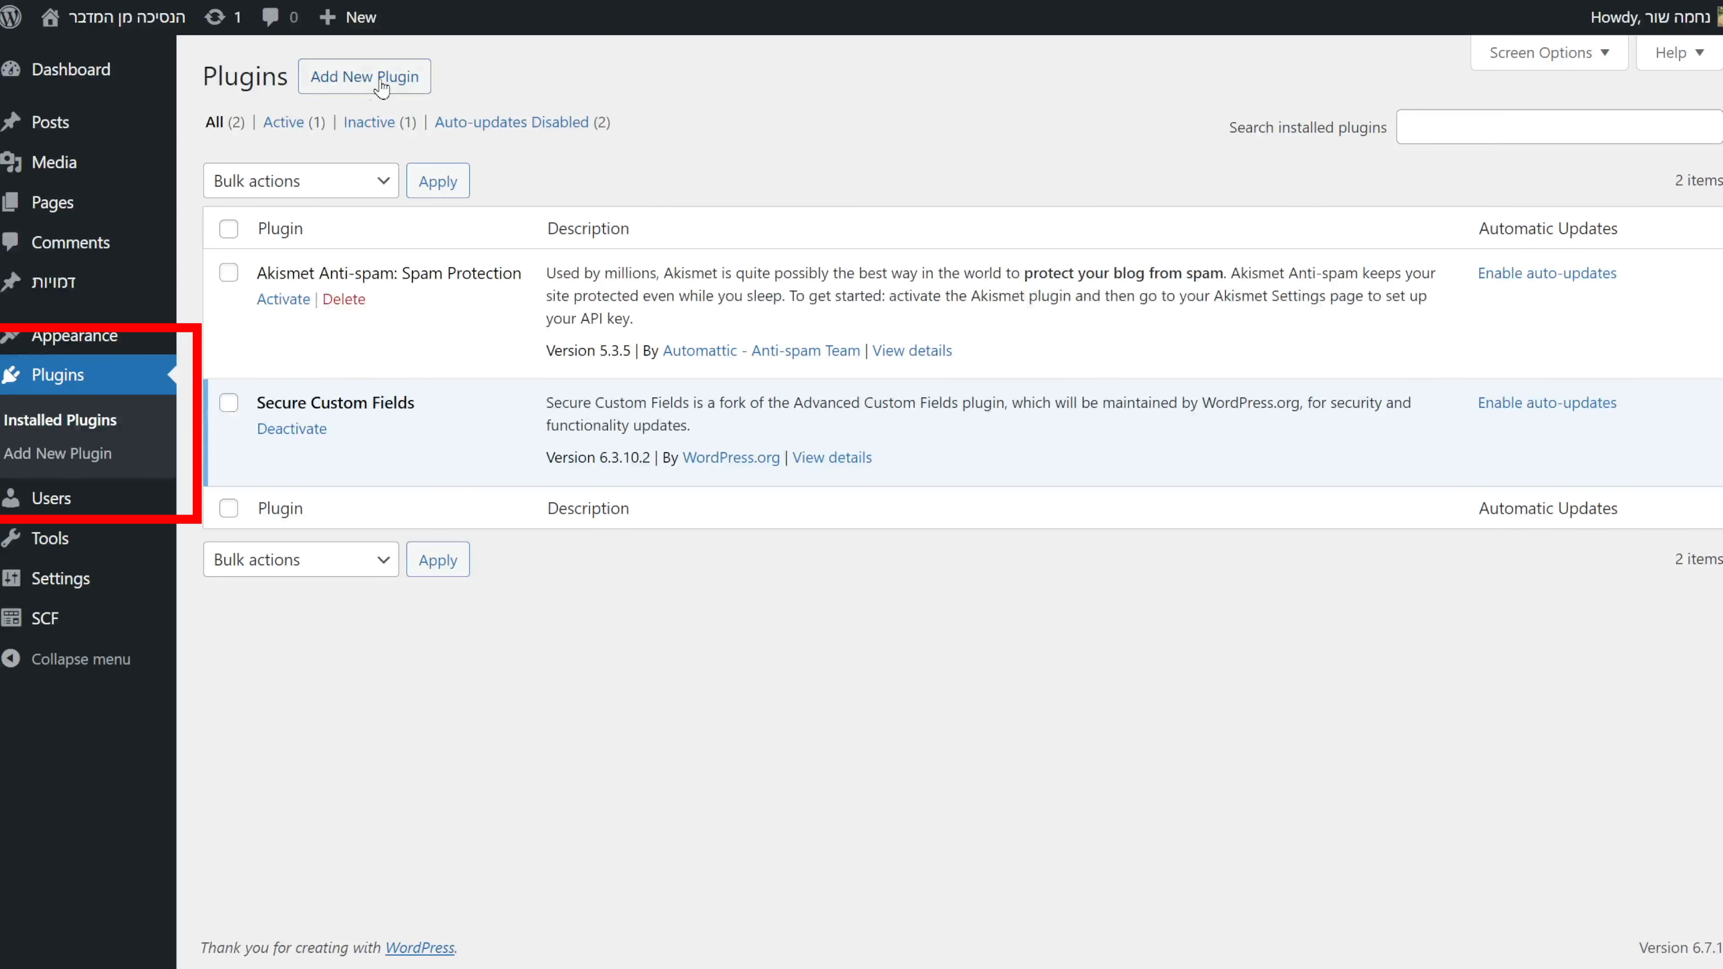
# Search the plugin directory for woocommerce, then install and activate WooCommerce.
pyautogui.click(382, 87)
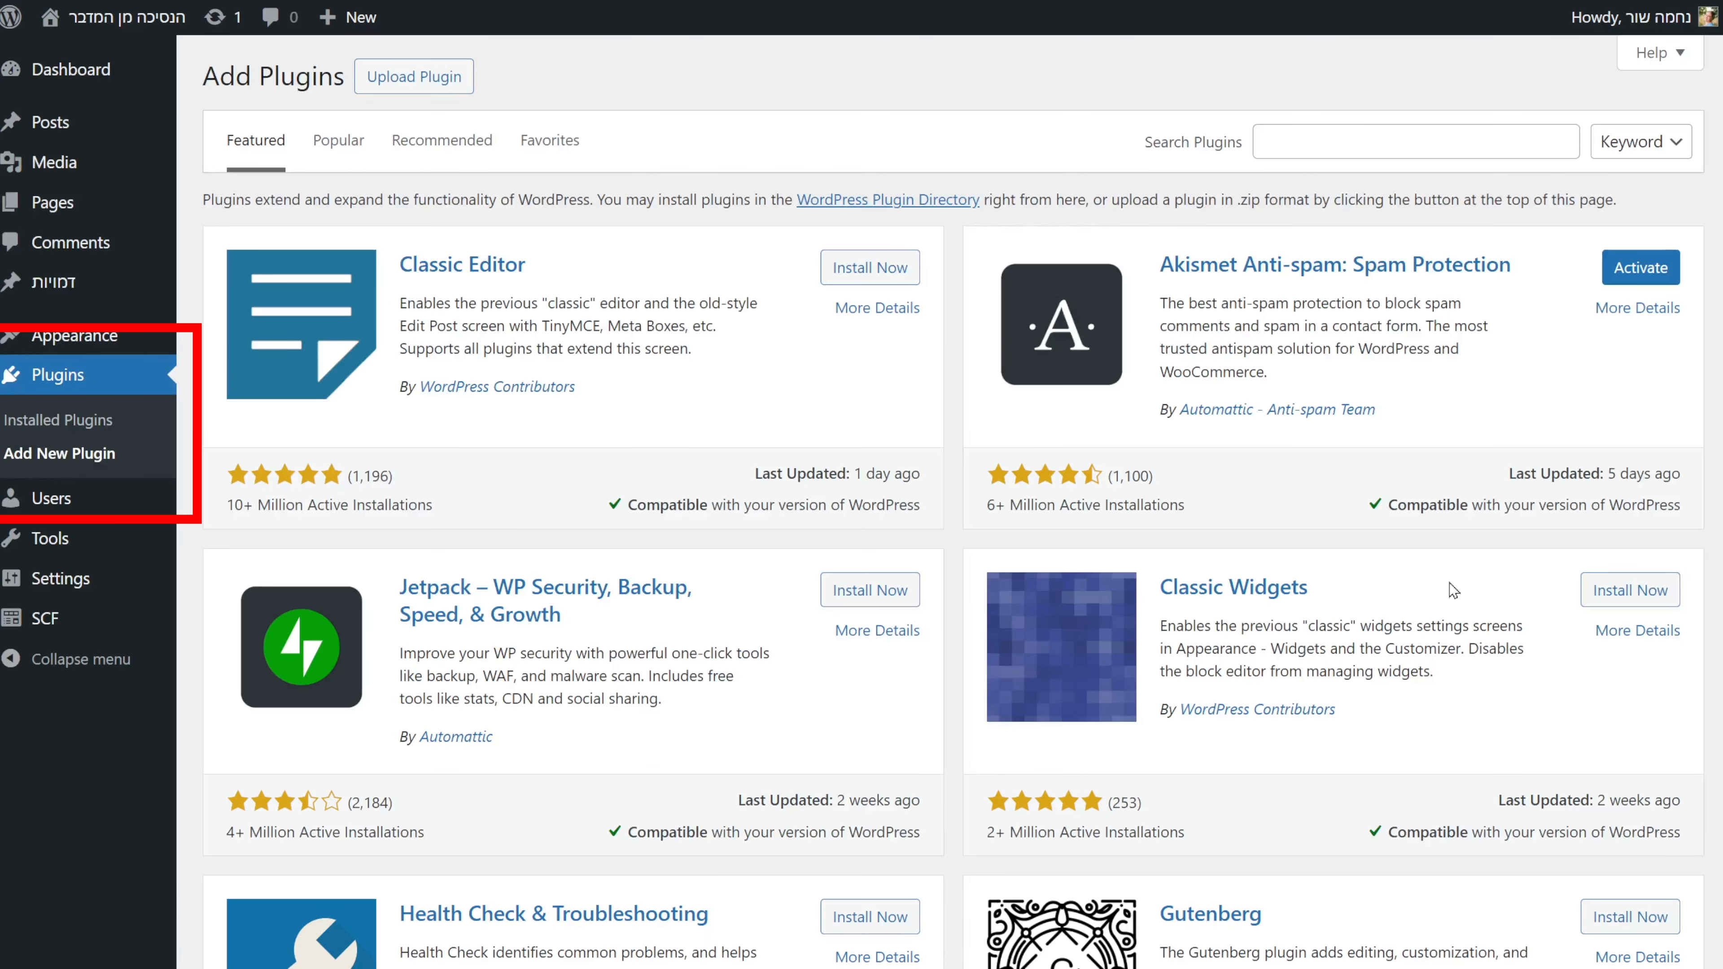
pyautogui.click(1316, 145)
pyautogui.write('woocommerce')
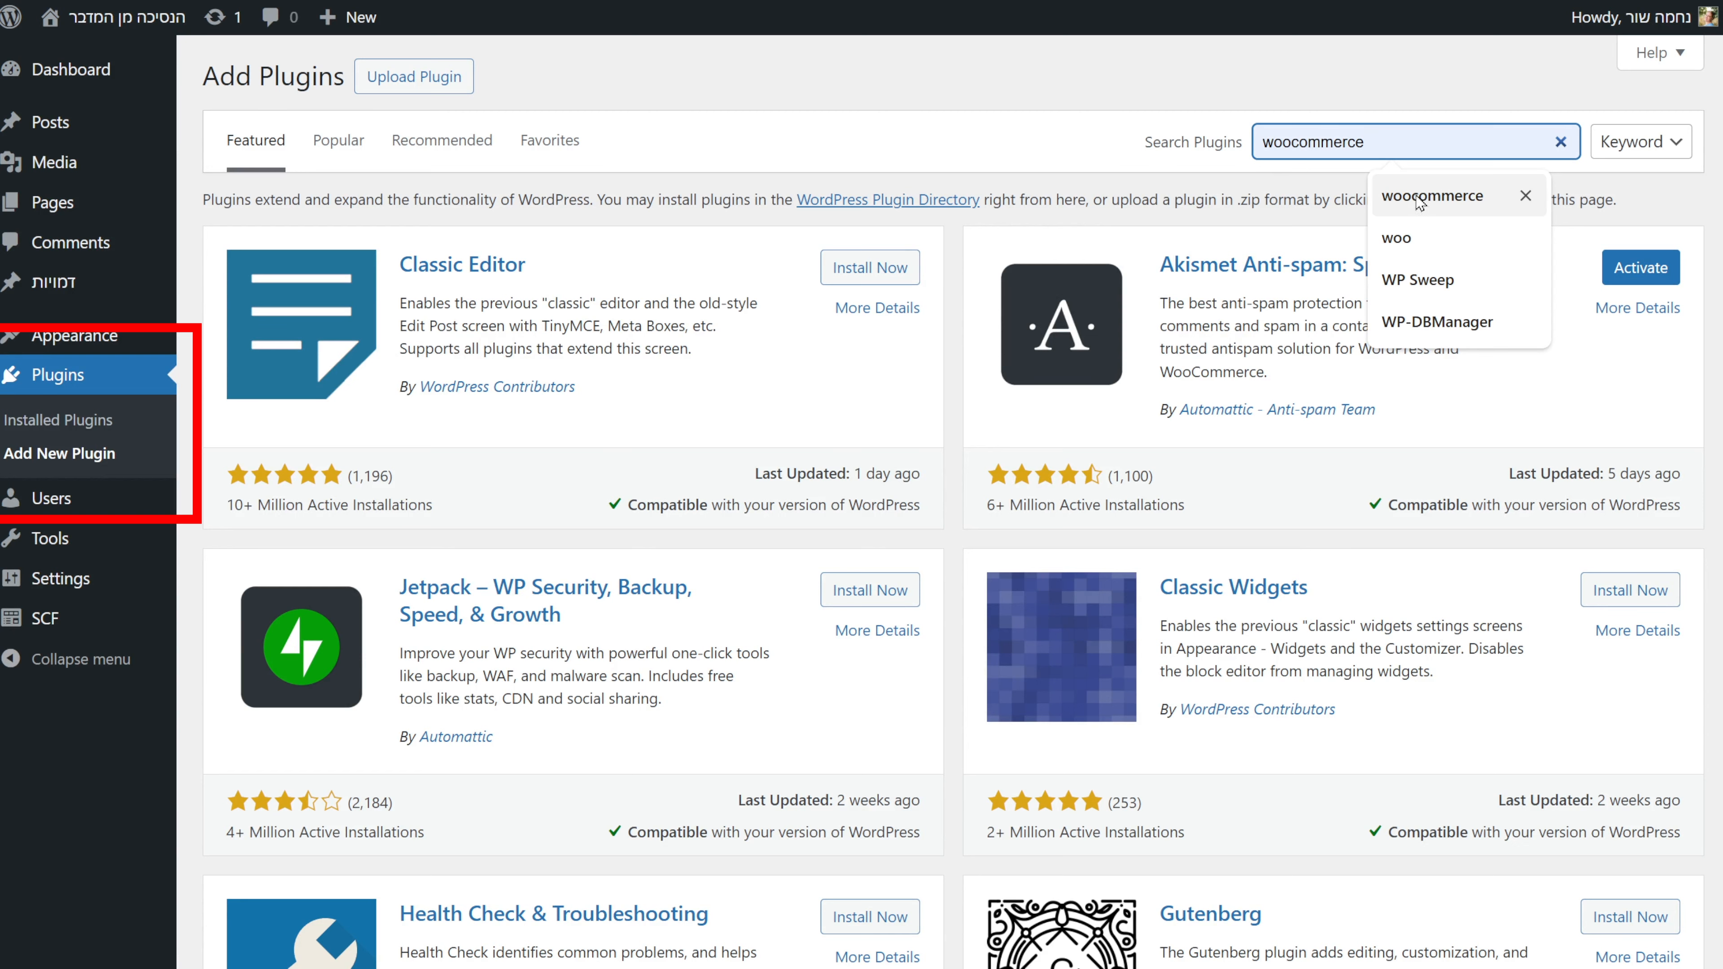
pyautogui.click(1432, 196)
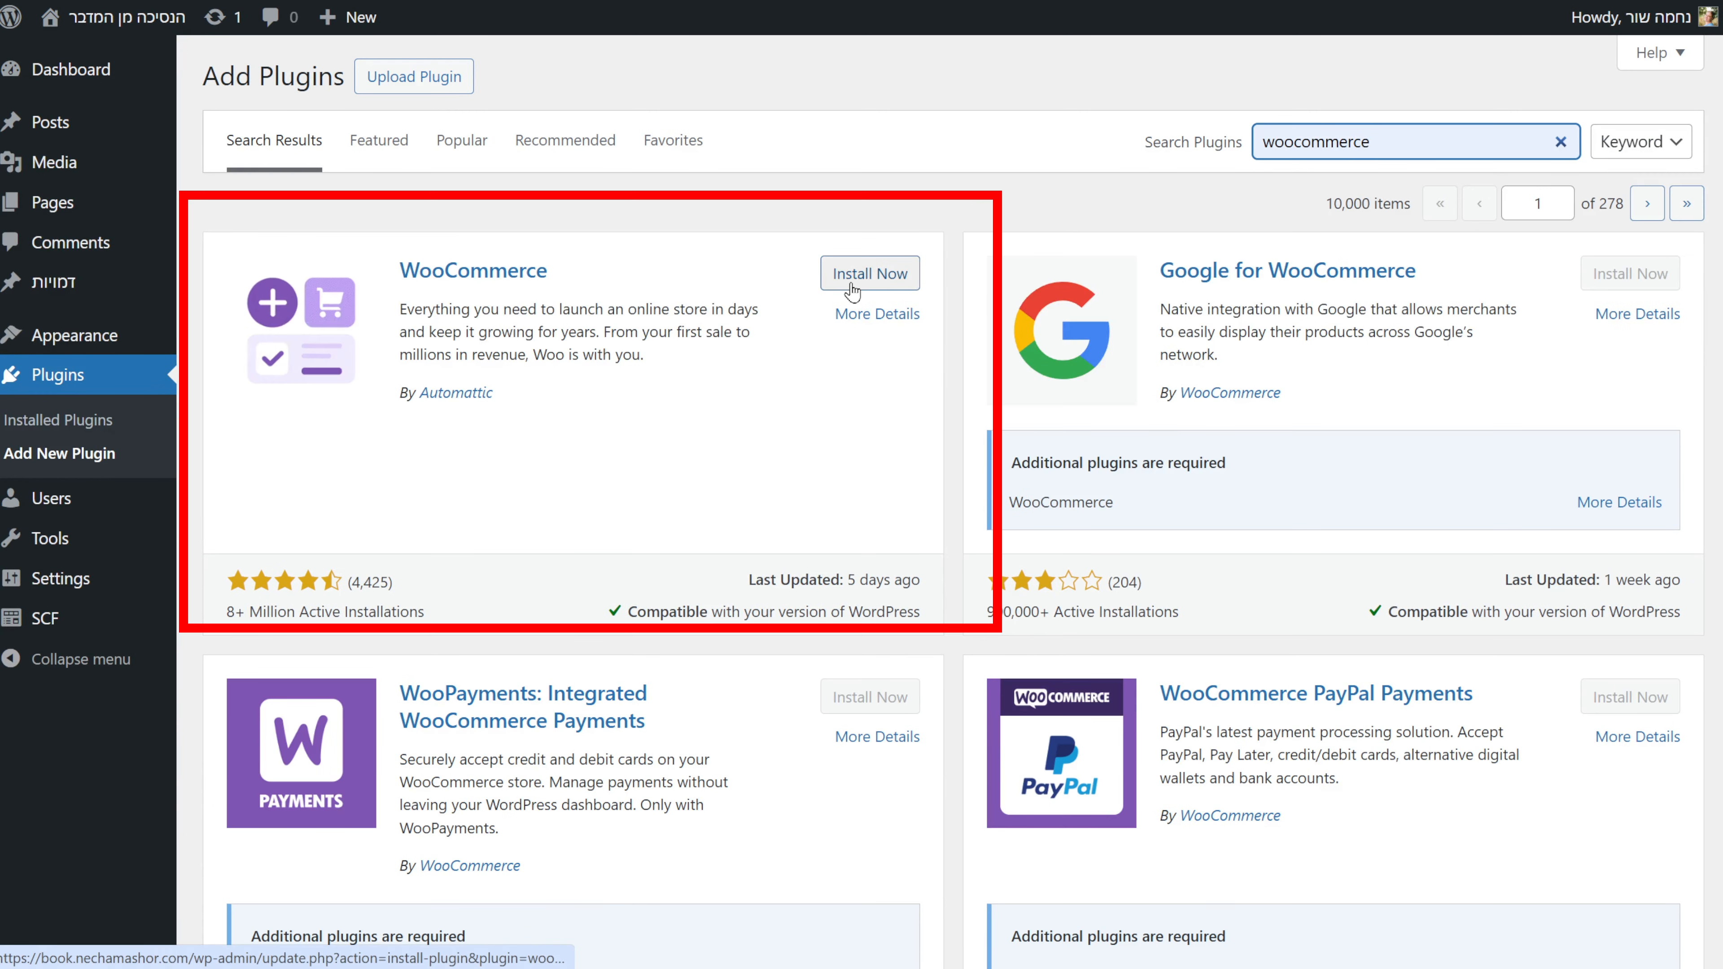
pyautogui.click(853, 291)
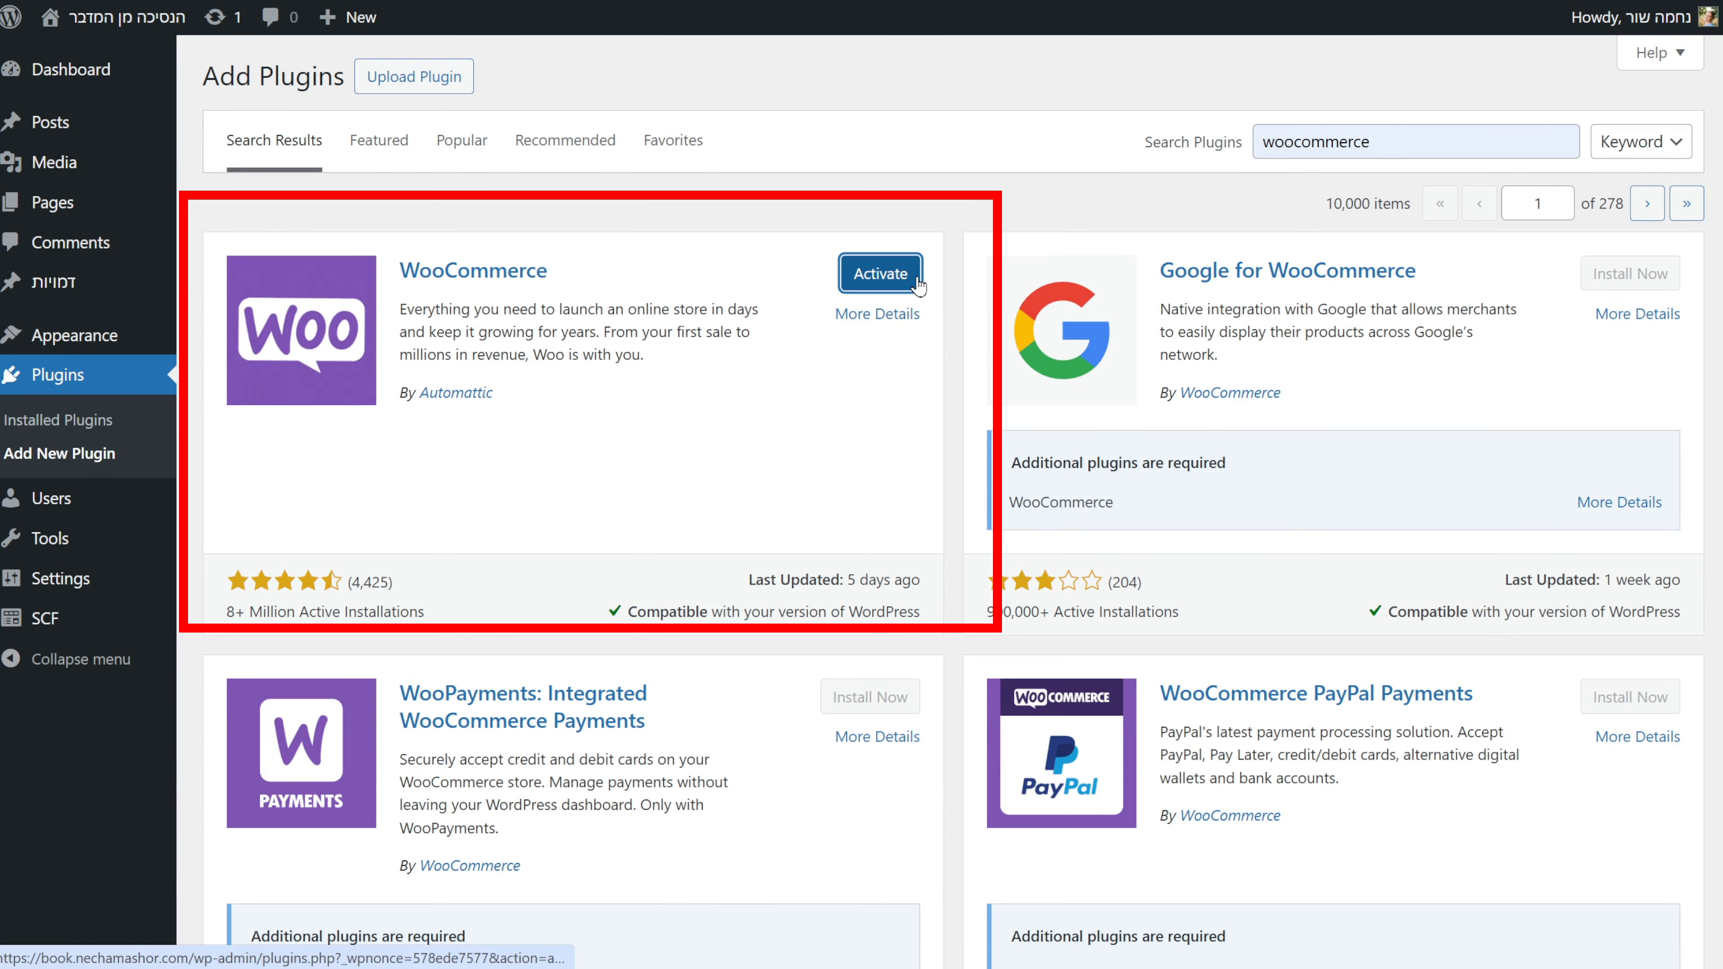
pyautogui.click(912, 279)
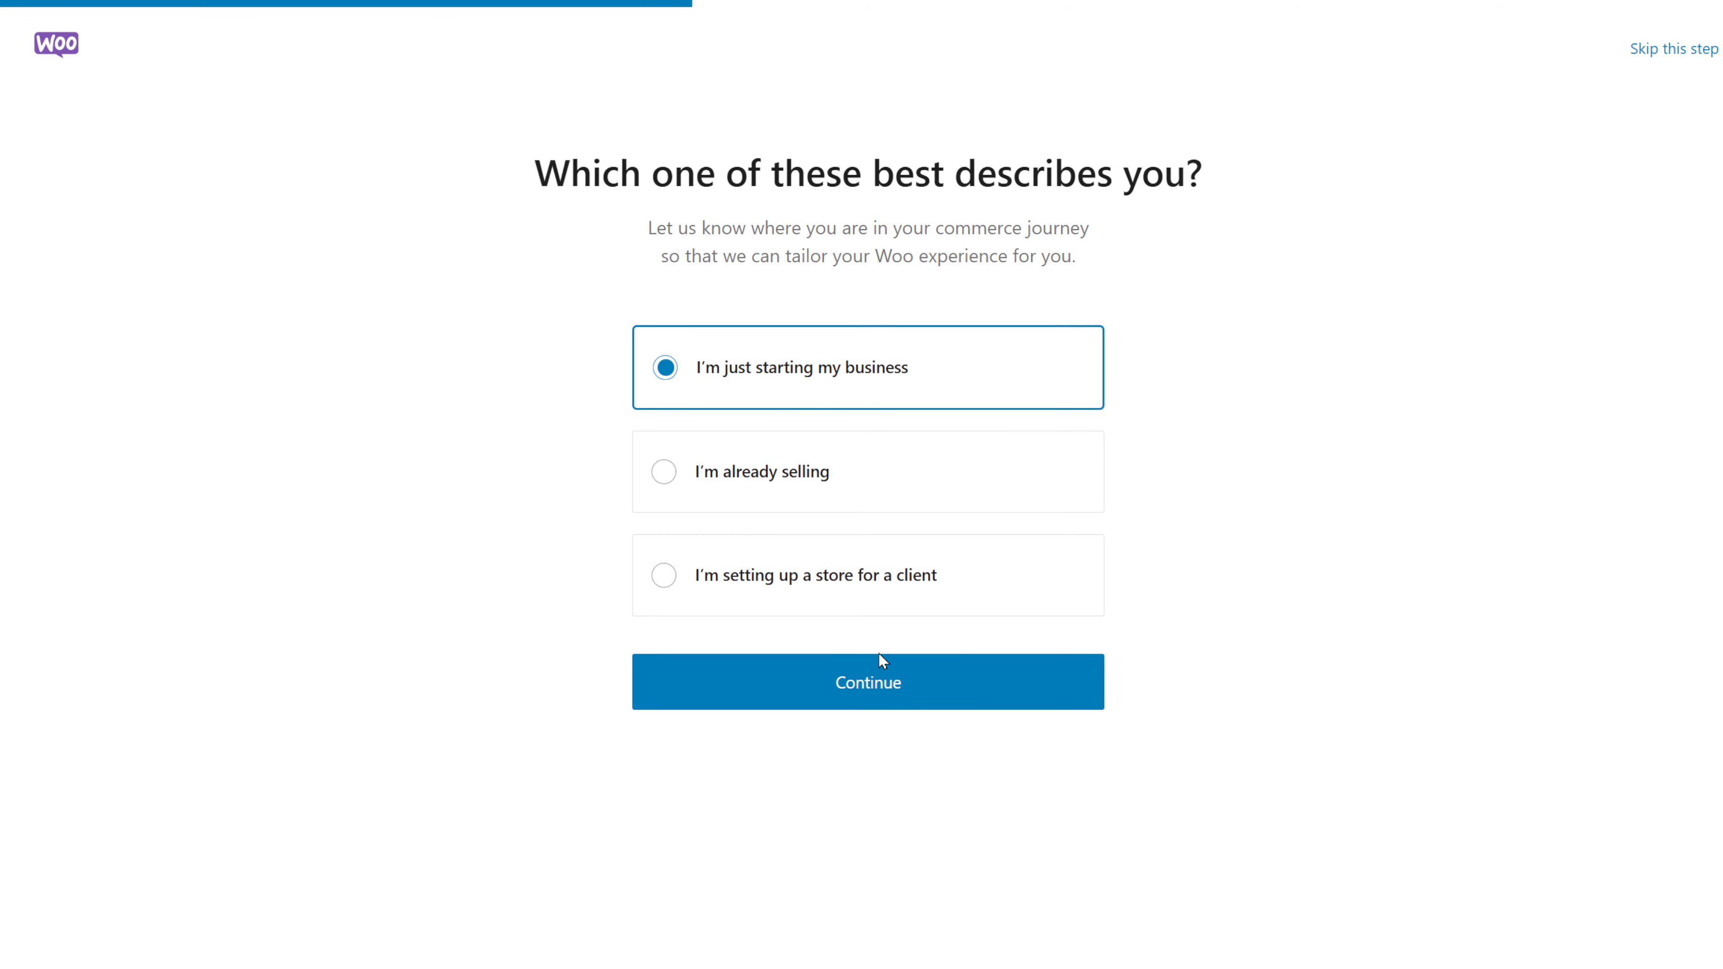
# Mark the store as just starting, enter the store name, and choose Clothing and accessories.
pyautogui.click(883, 661)
pyautogui.write('s')
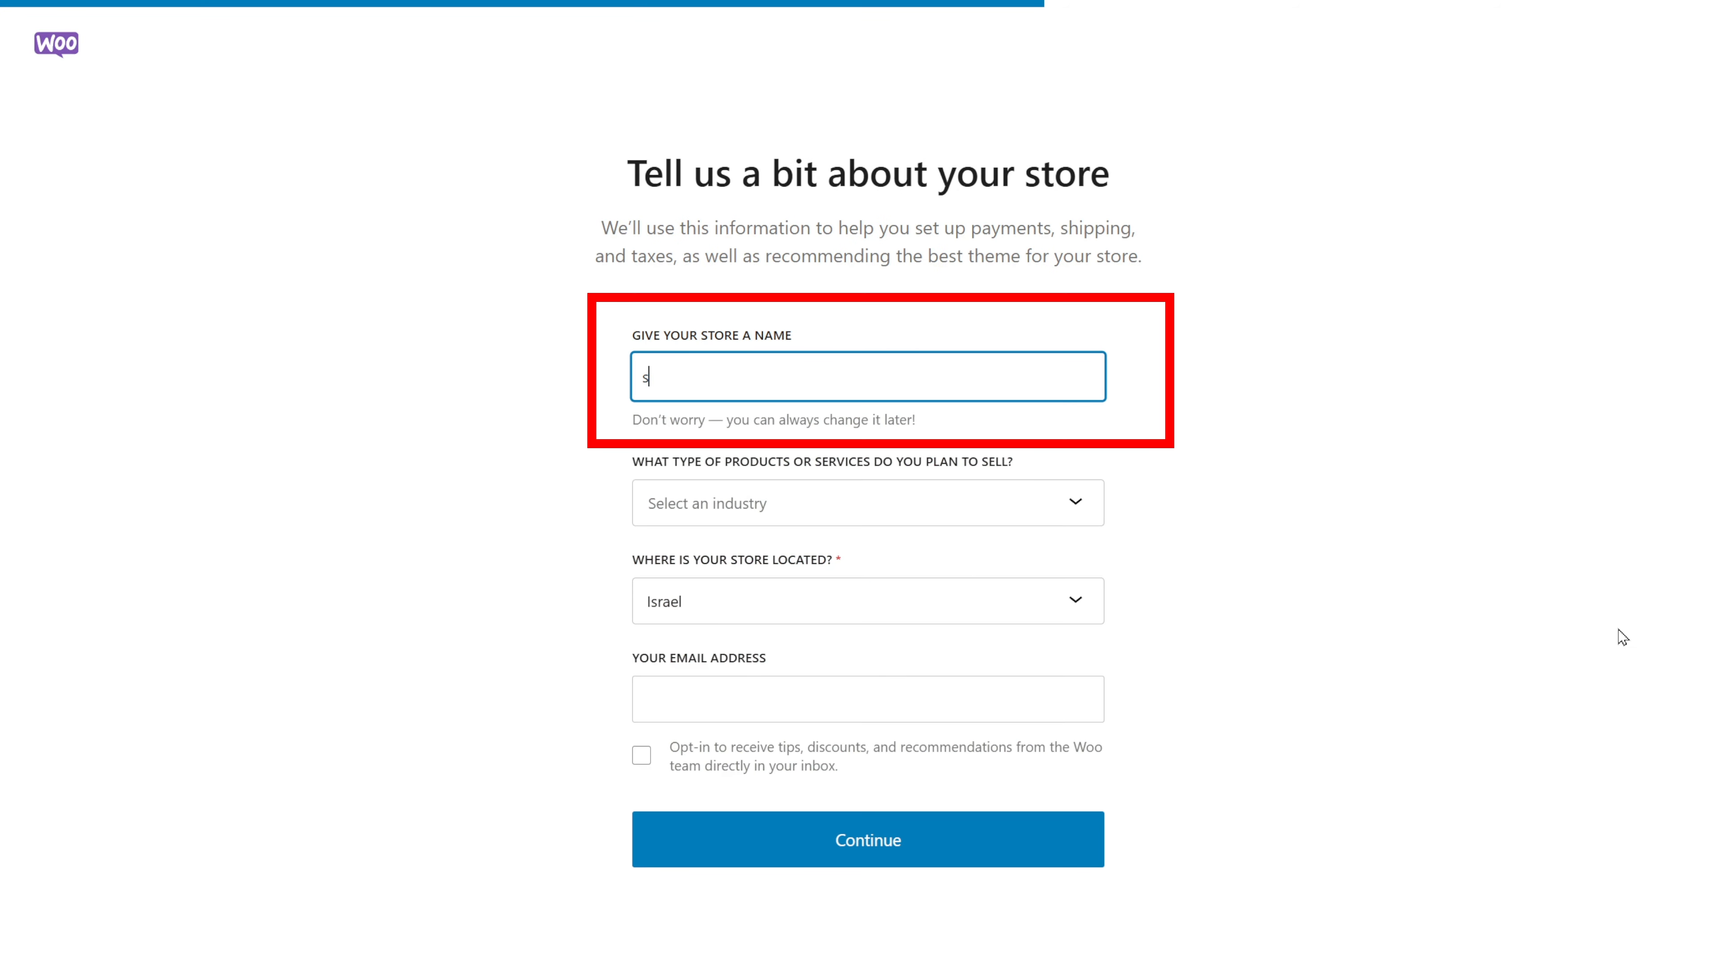
pyautogui.write('tore name')
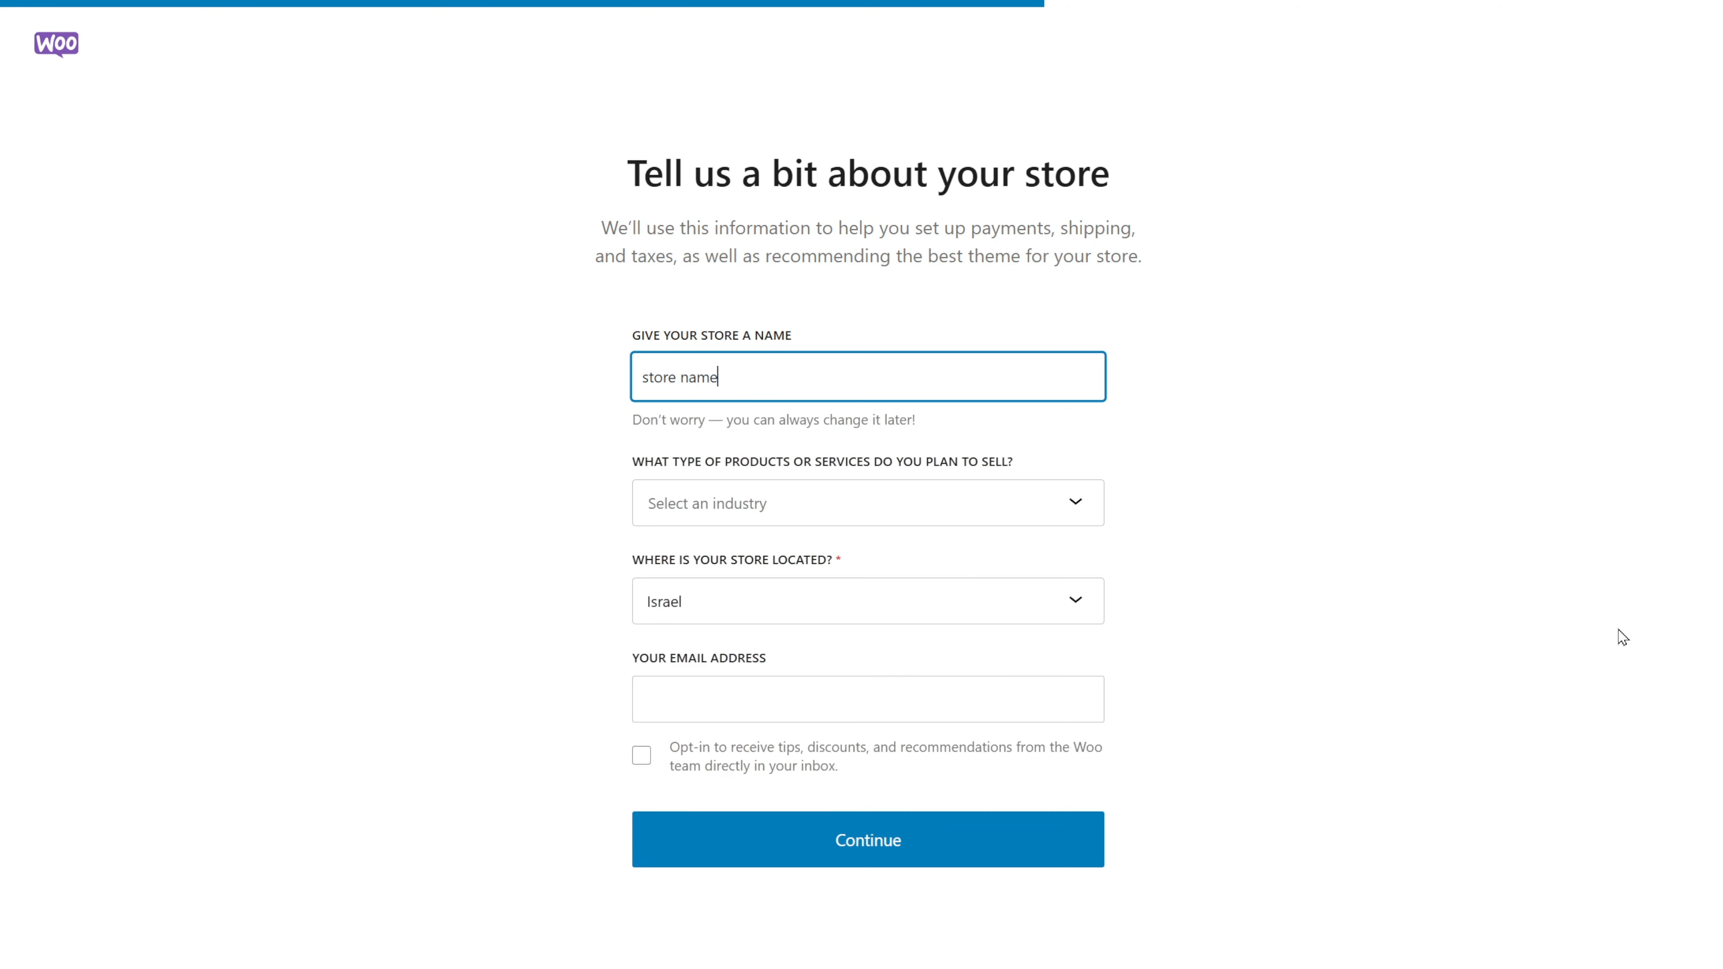
pyautogui.click(1106, 505)
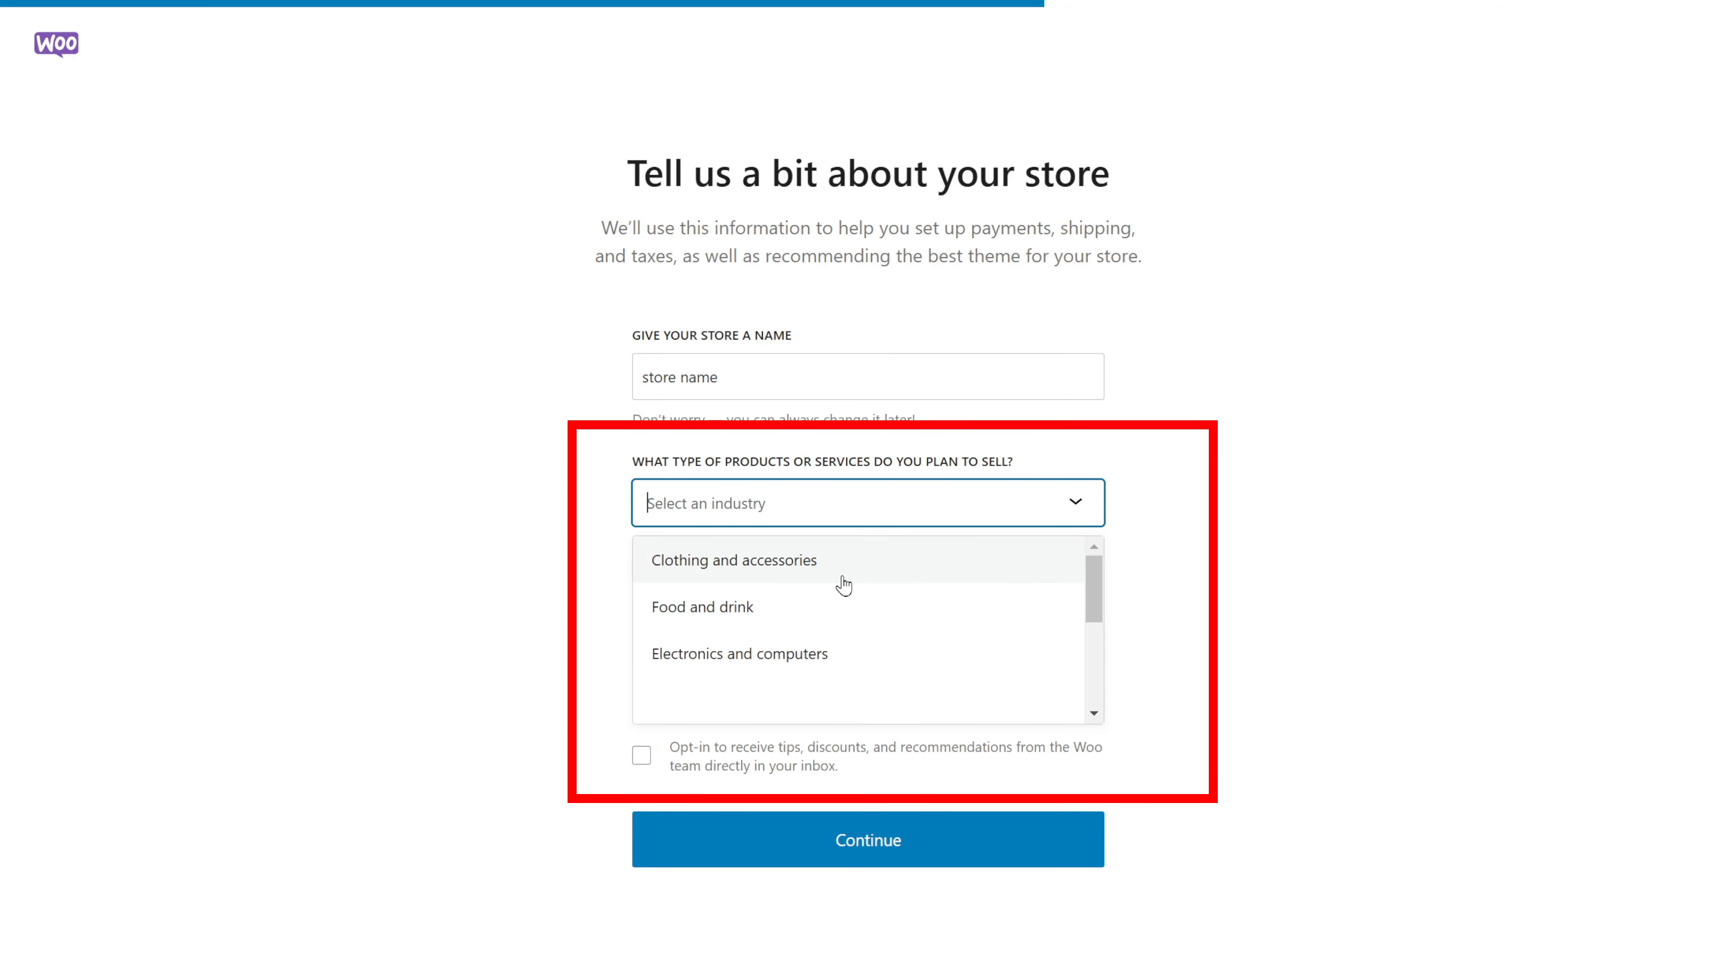
pyautogui.scroll(-5, 843, 573)
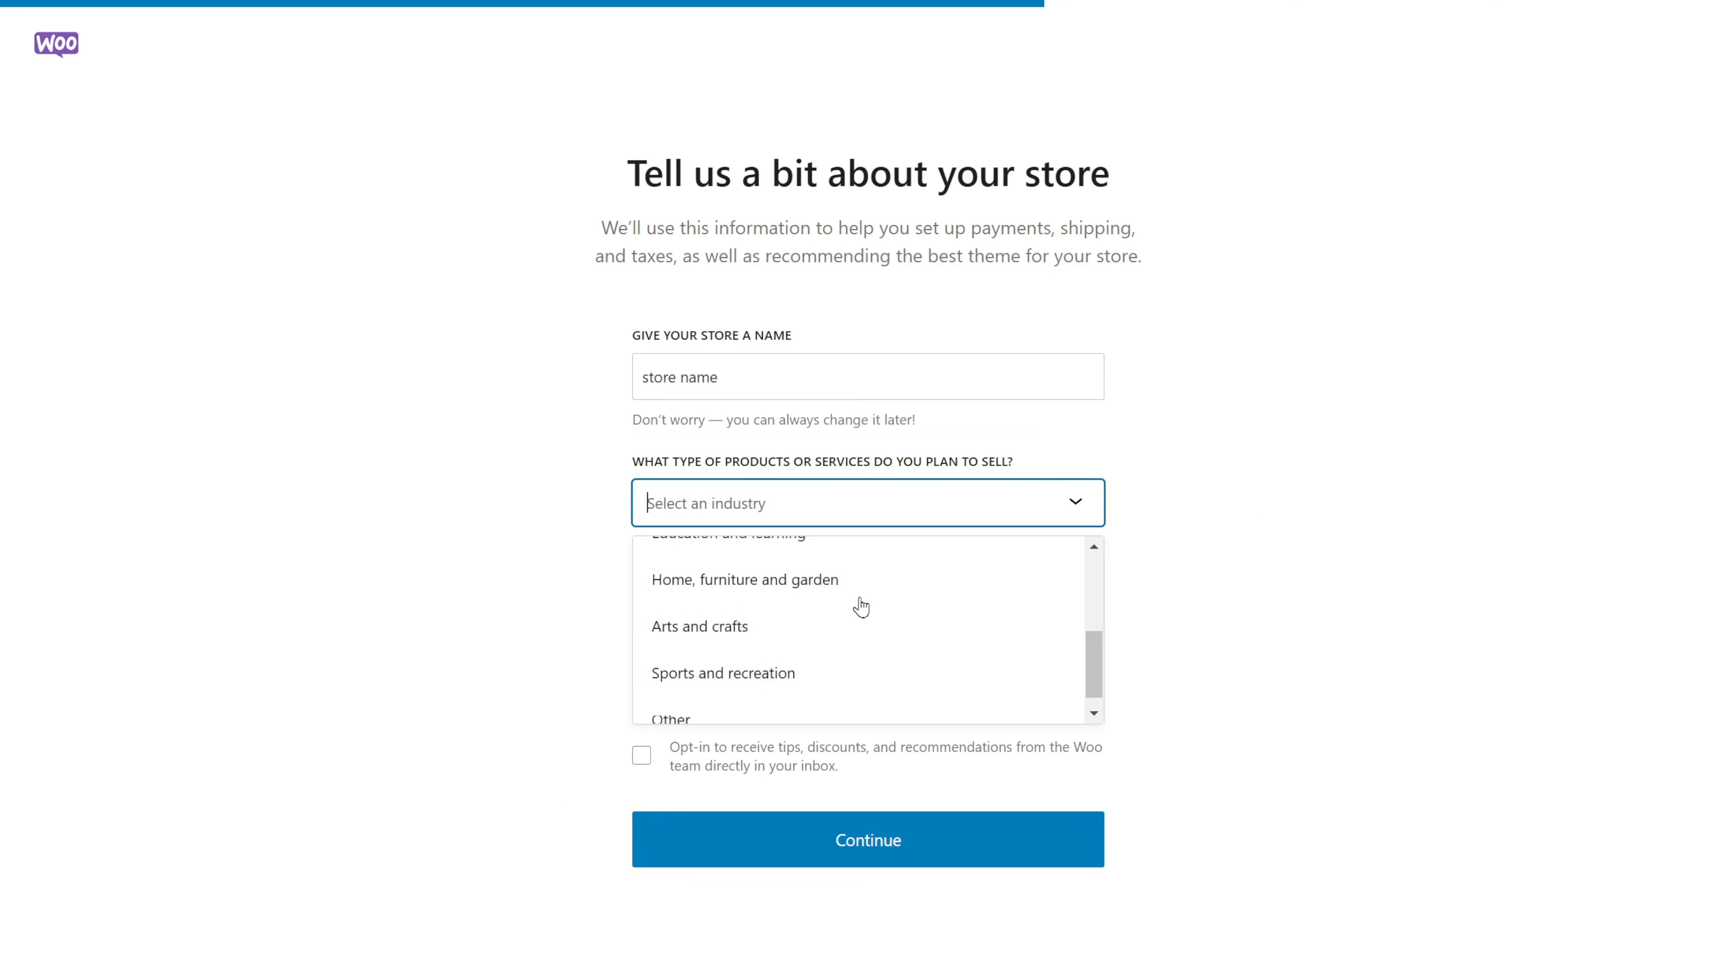
pyautogui.scroll(5, 858, 606)
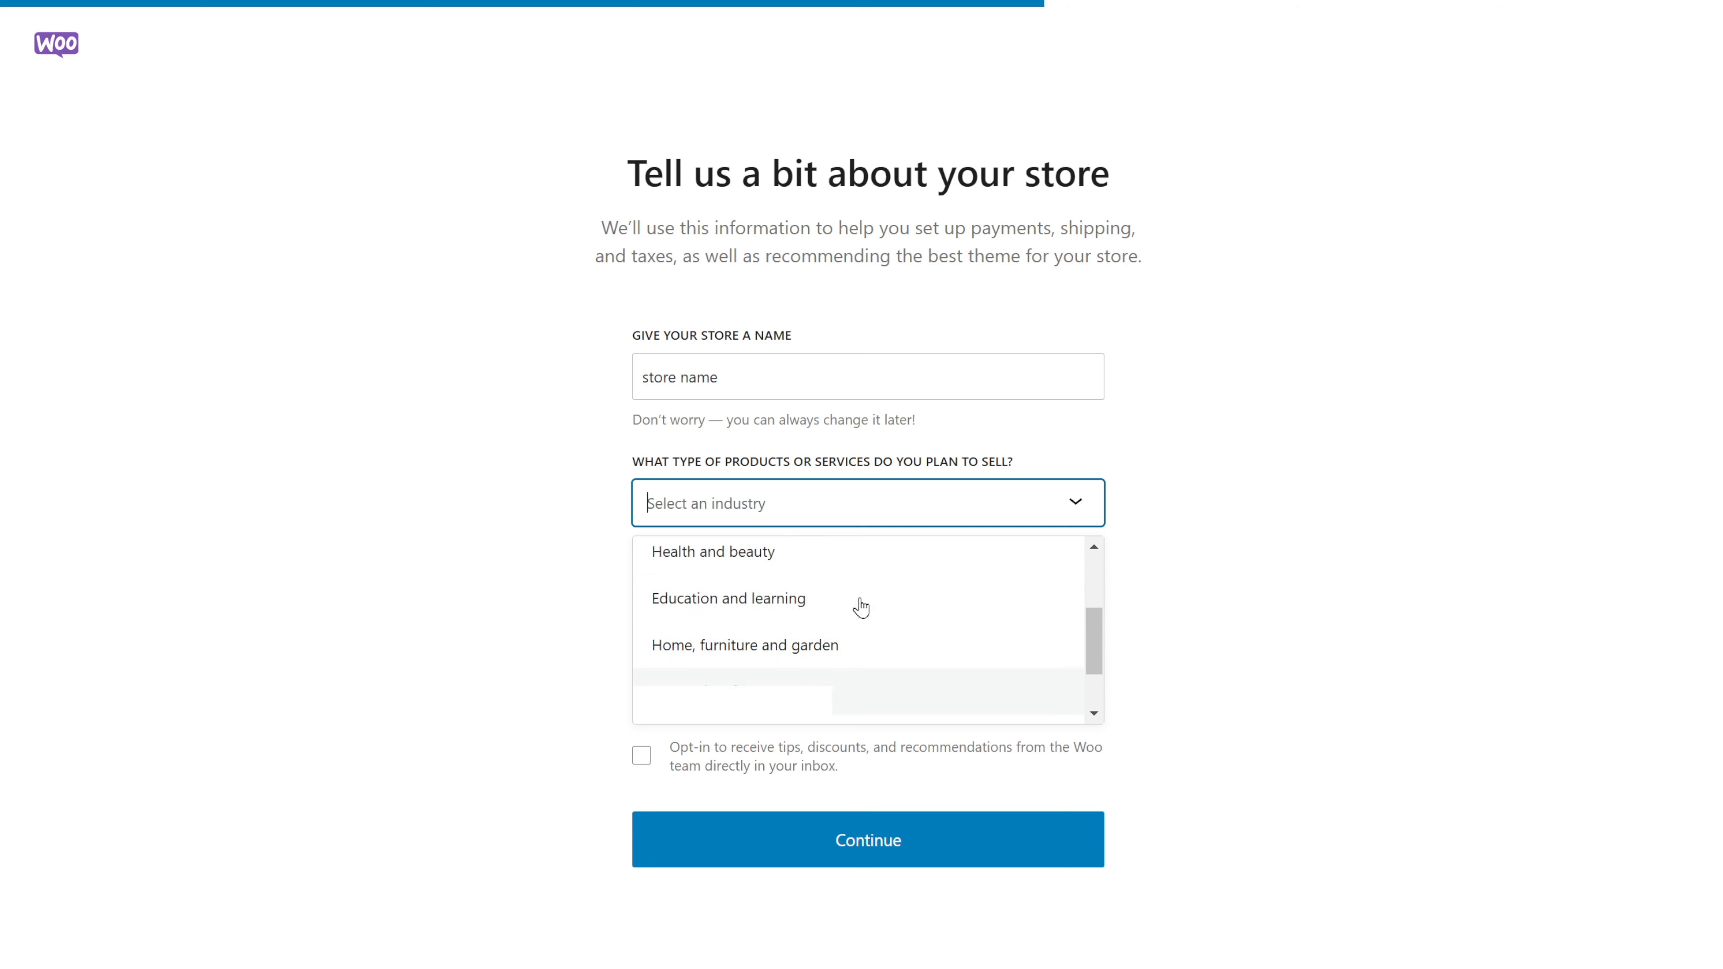
pyautogui.click(838, 564)
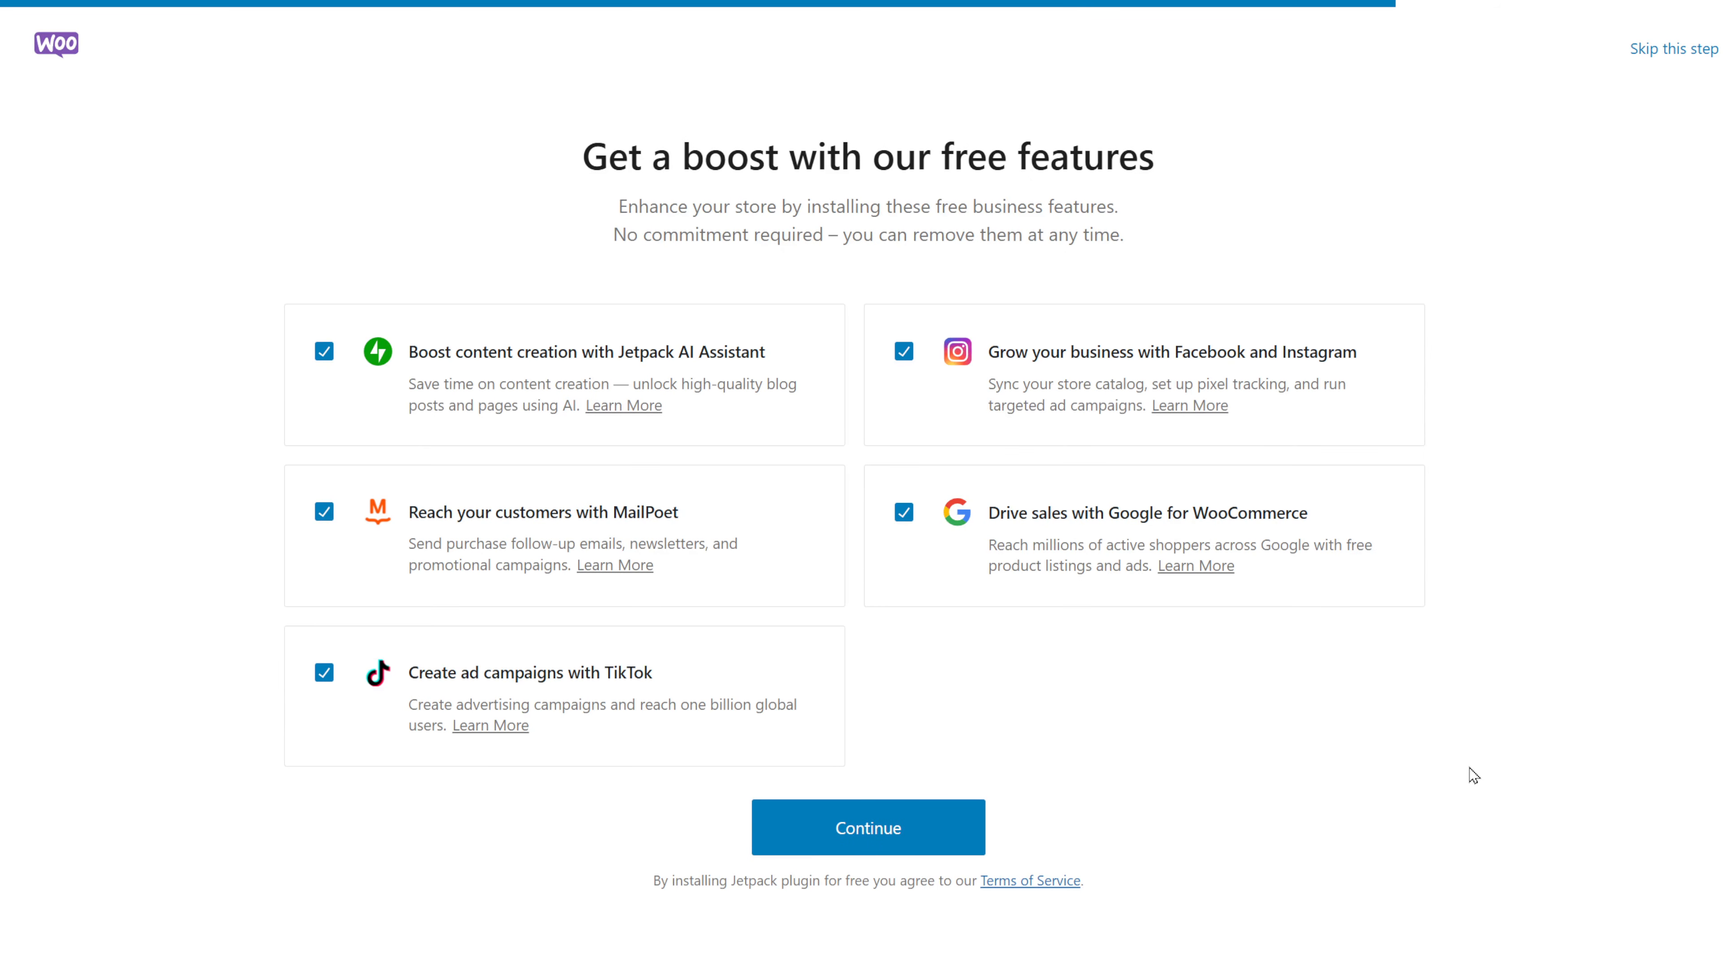
# Untick the Google, Facebook/Instagram, Jetpack AI, MailPoet and TikTok add-ons and finish setup.
pyautogui.click(904, 513)
pyautogui.click(903, 352)
pyautogui.click(324, 352)
pyautogui.click(324, 512)
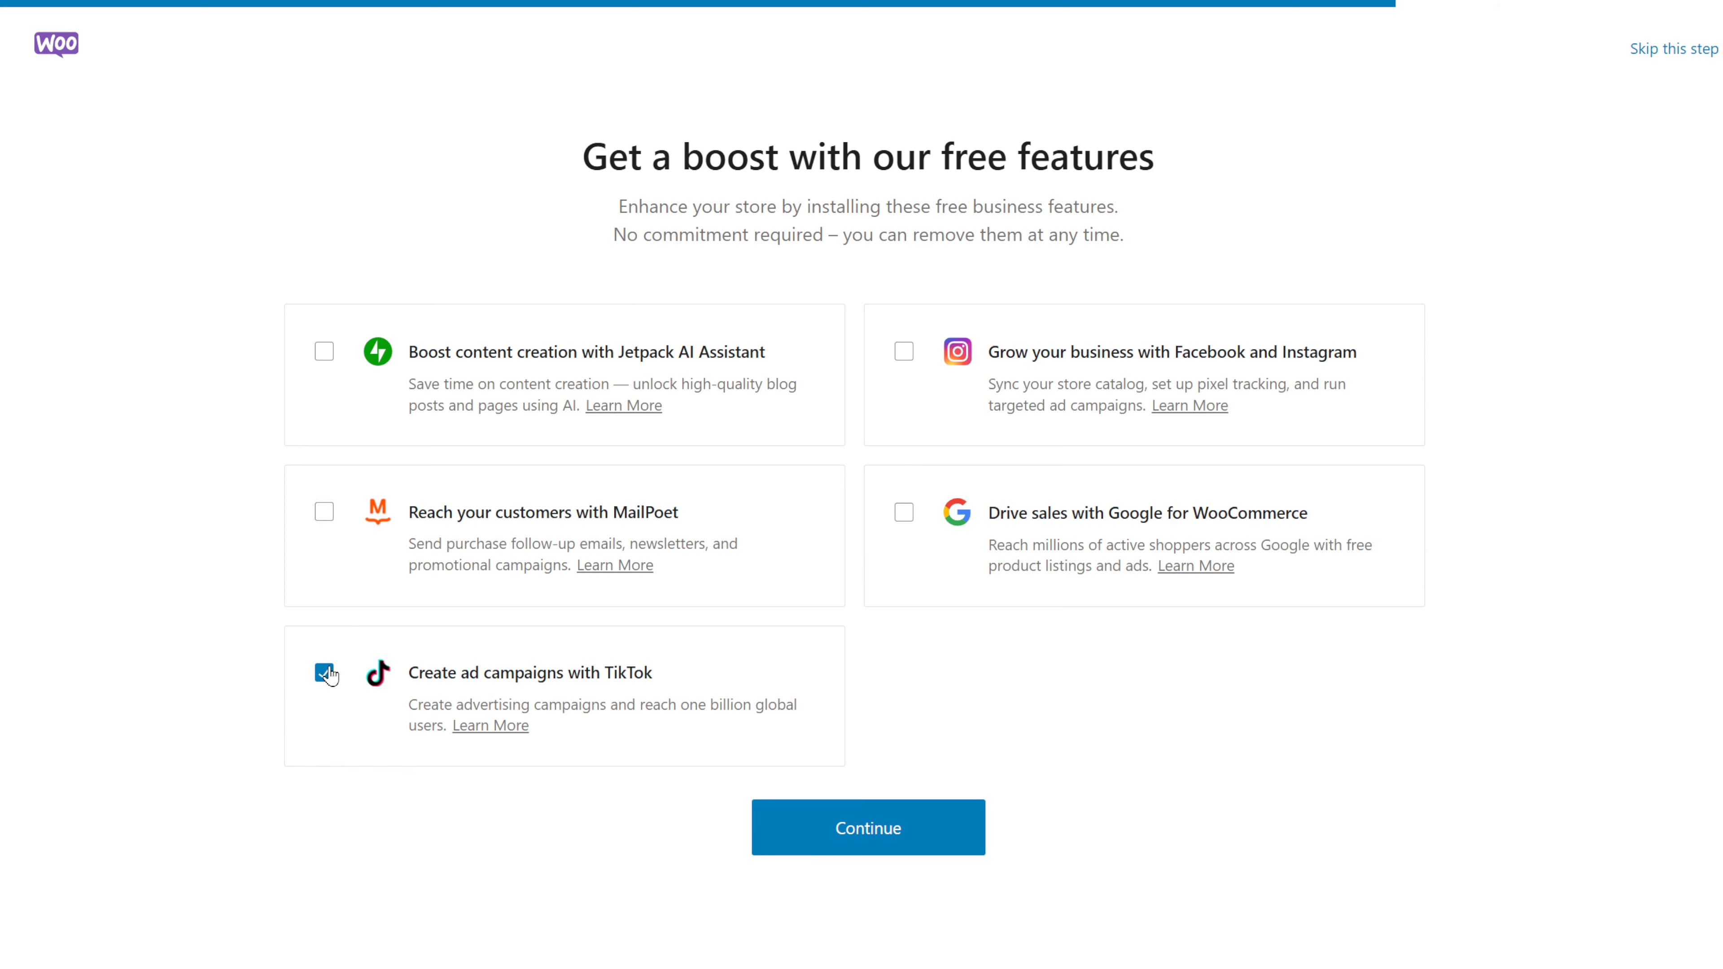
pyautogui.click(324, 673)
pyautogui.click(934, 834)
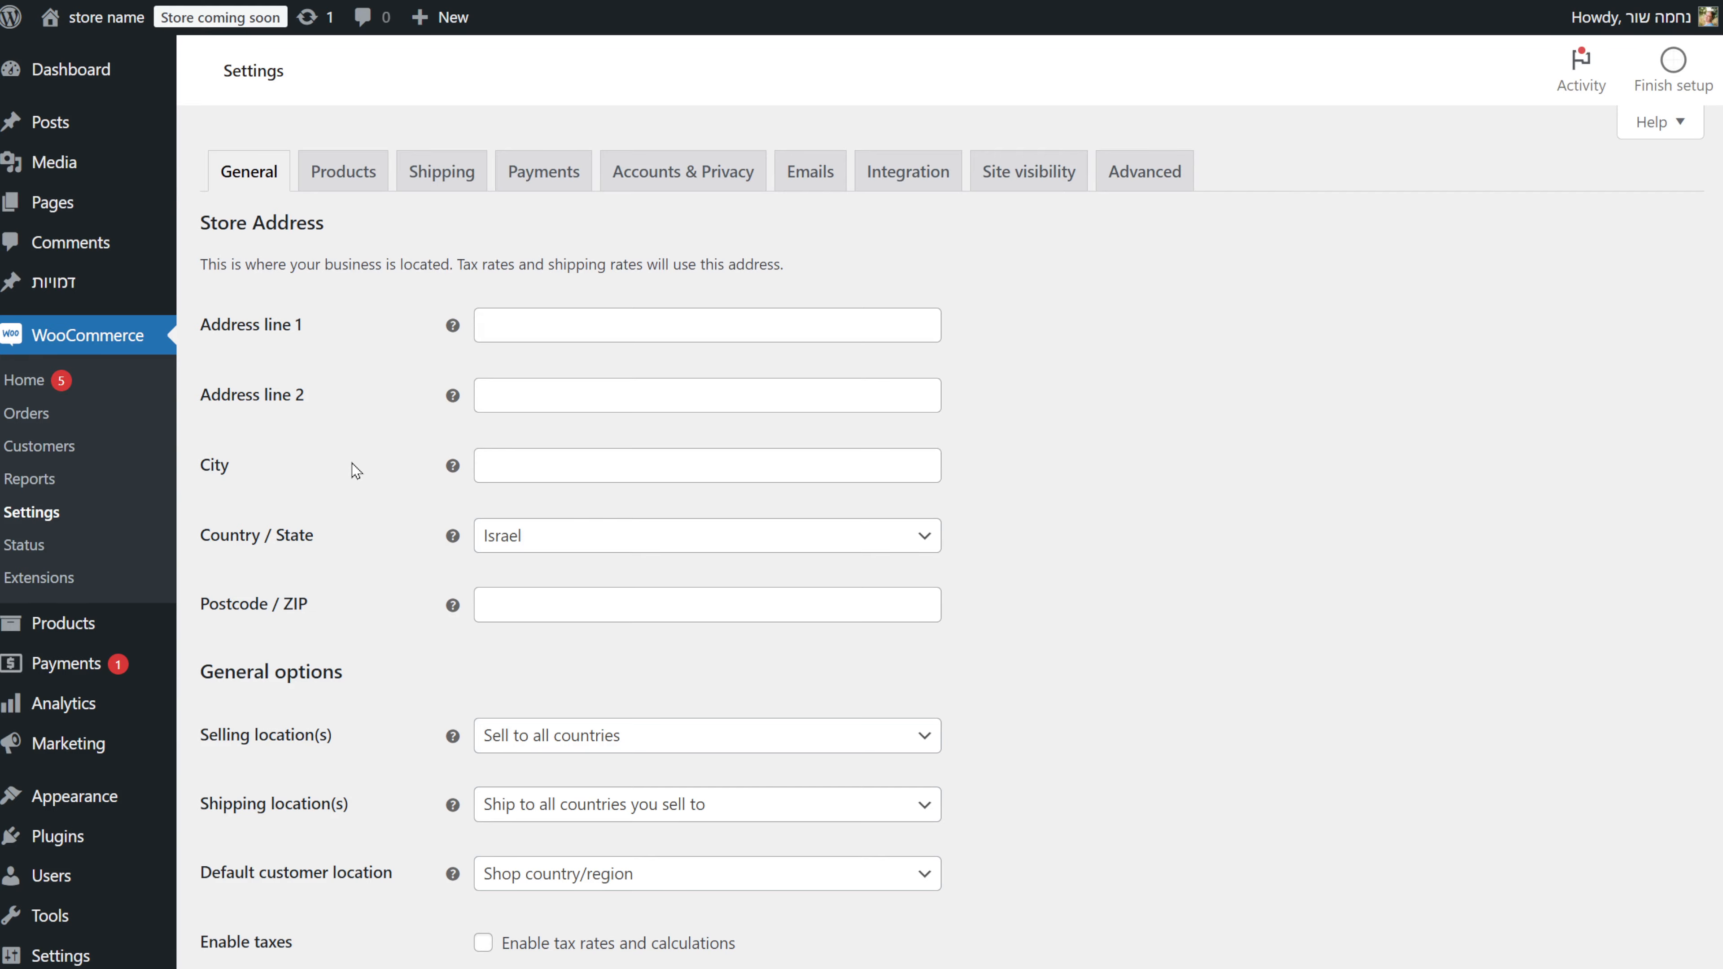
# Open the store currency dropdown and filter it by typing 'us'.
pyautogui.scroll(-8, 351, 463)
pyautogui.click(759, 589)
pyautogui.write('us')
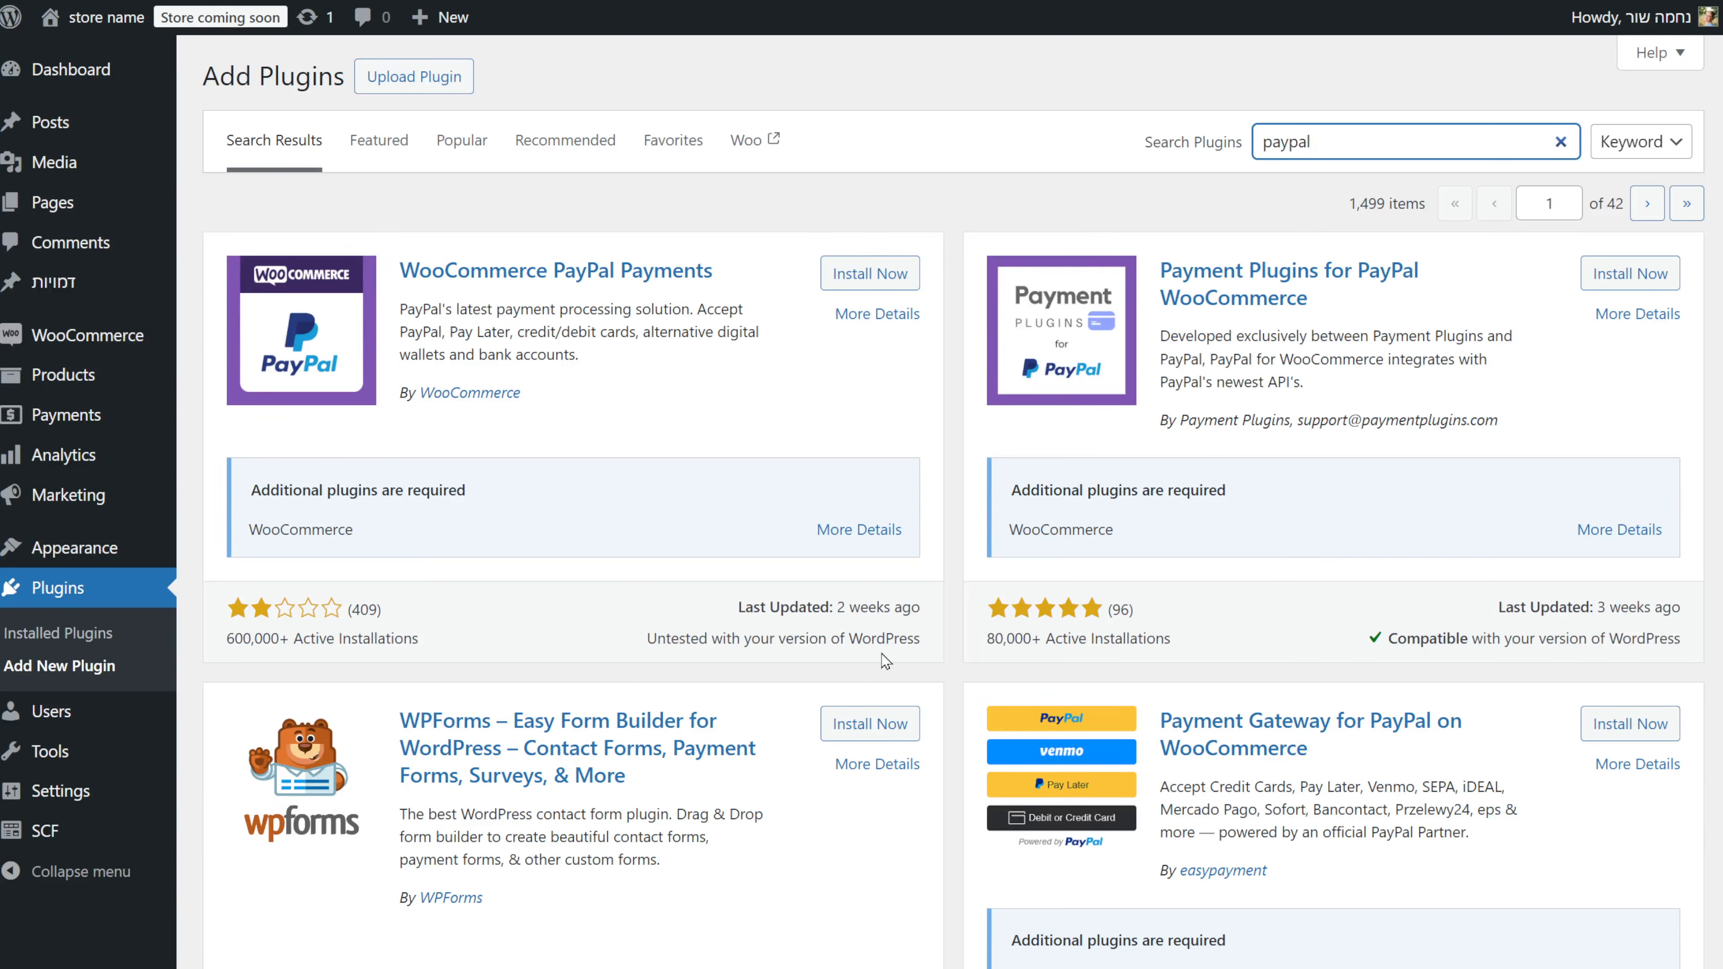
# Install the WooCommerce PayPal Payments plugin.
pyautogui.click(911, 284)
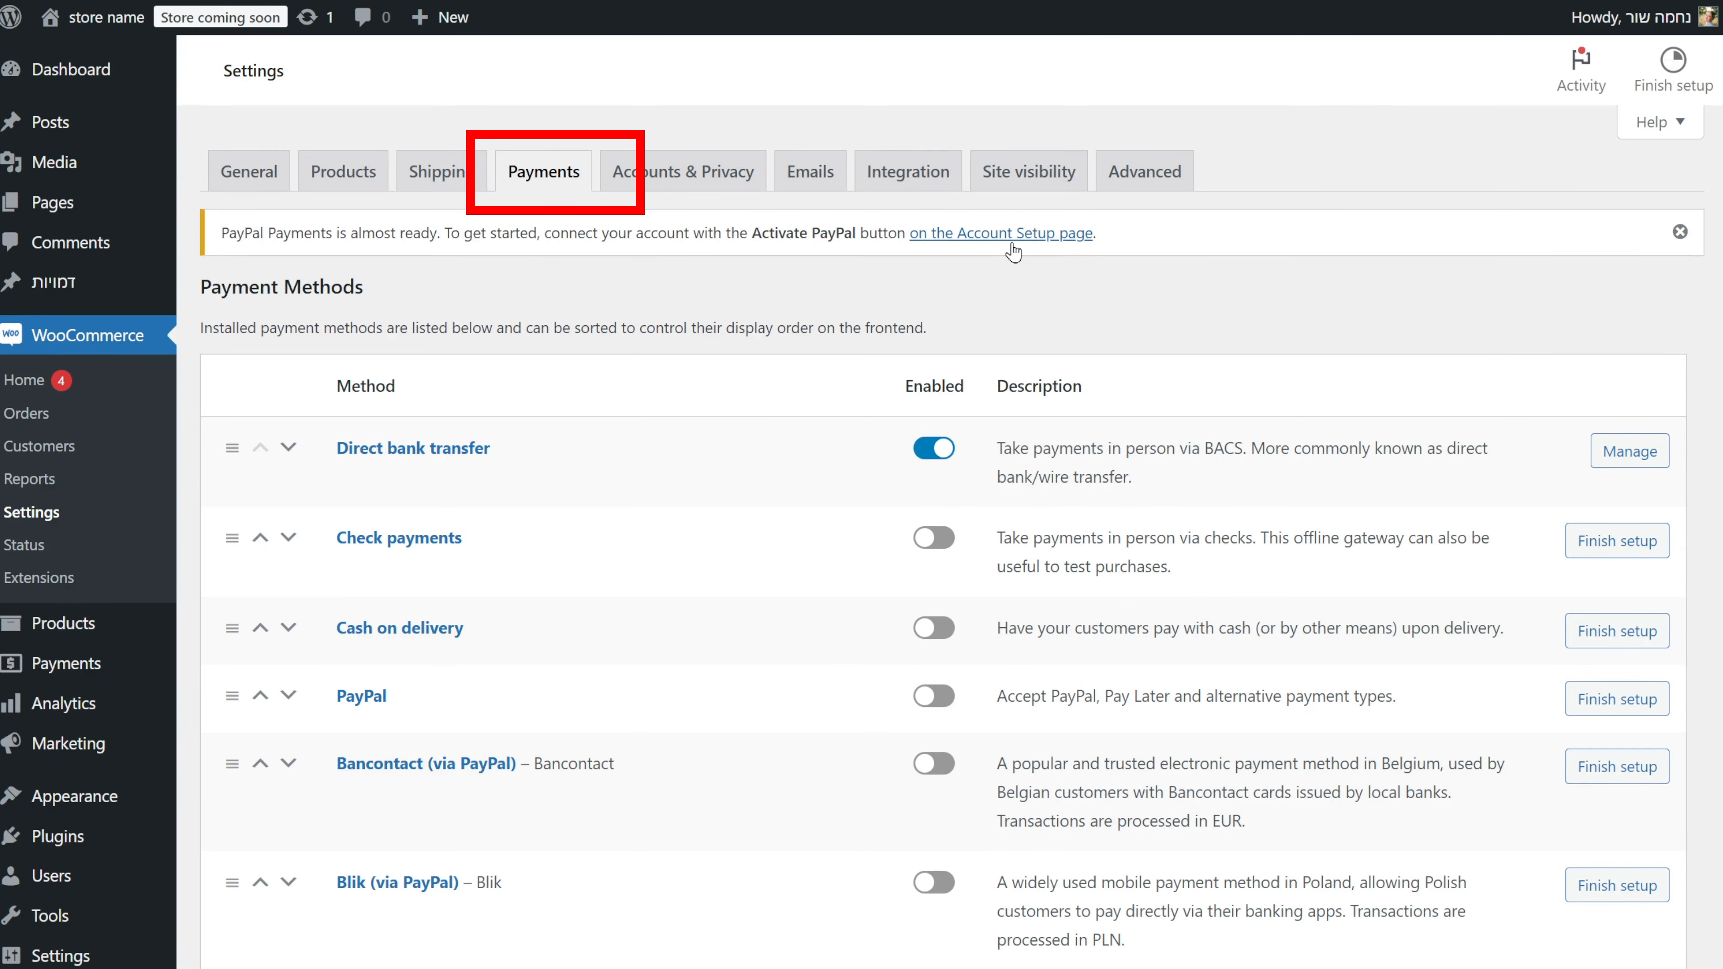
# Connect a PayPal account to the store through the PayPal setup's Next and Log In steps.
pyautogui.click(1023, 284)
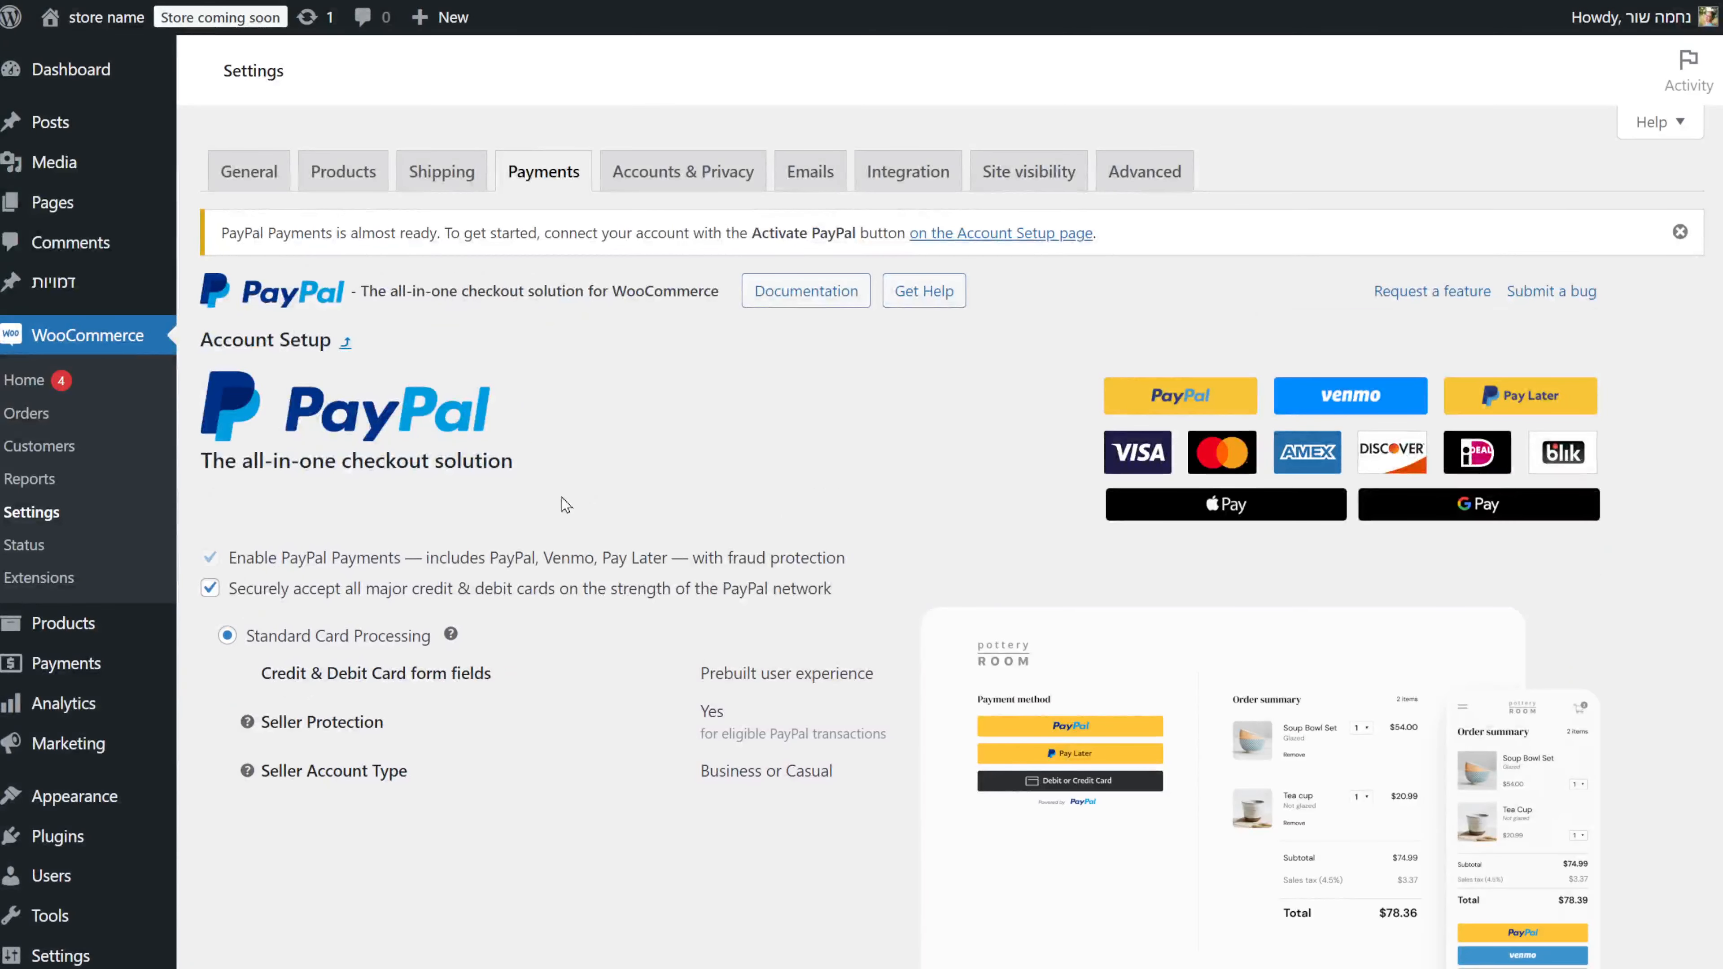
pyautogui.scroll(-5, 575, 627)
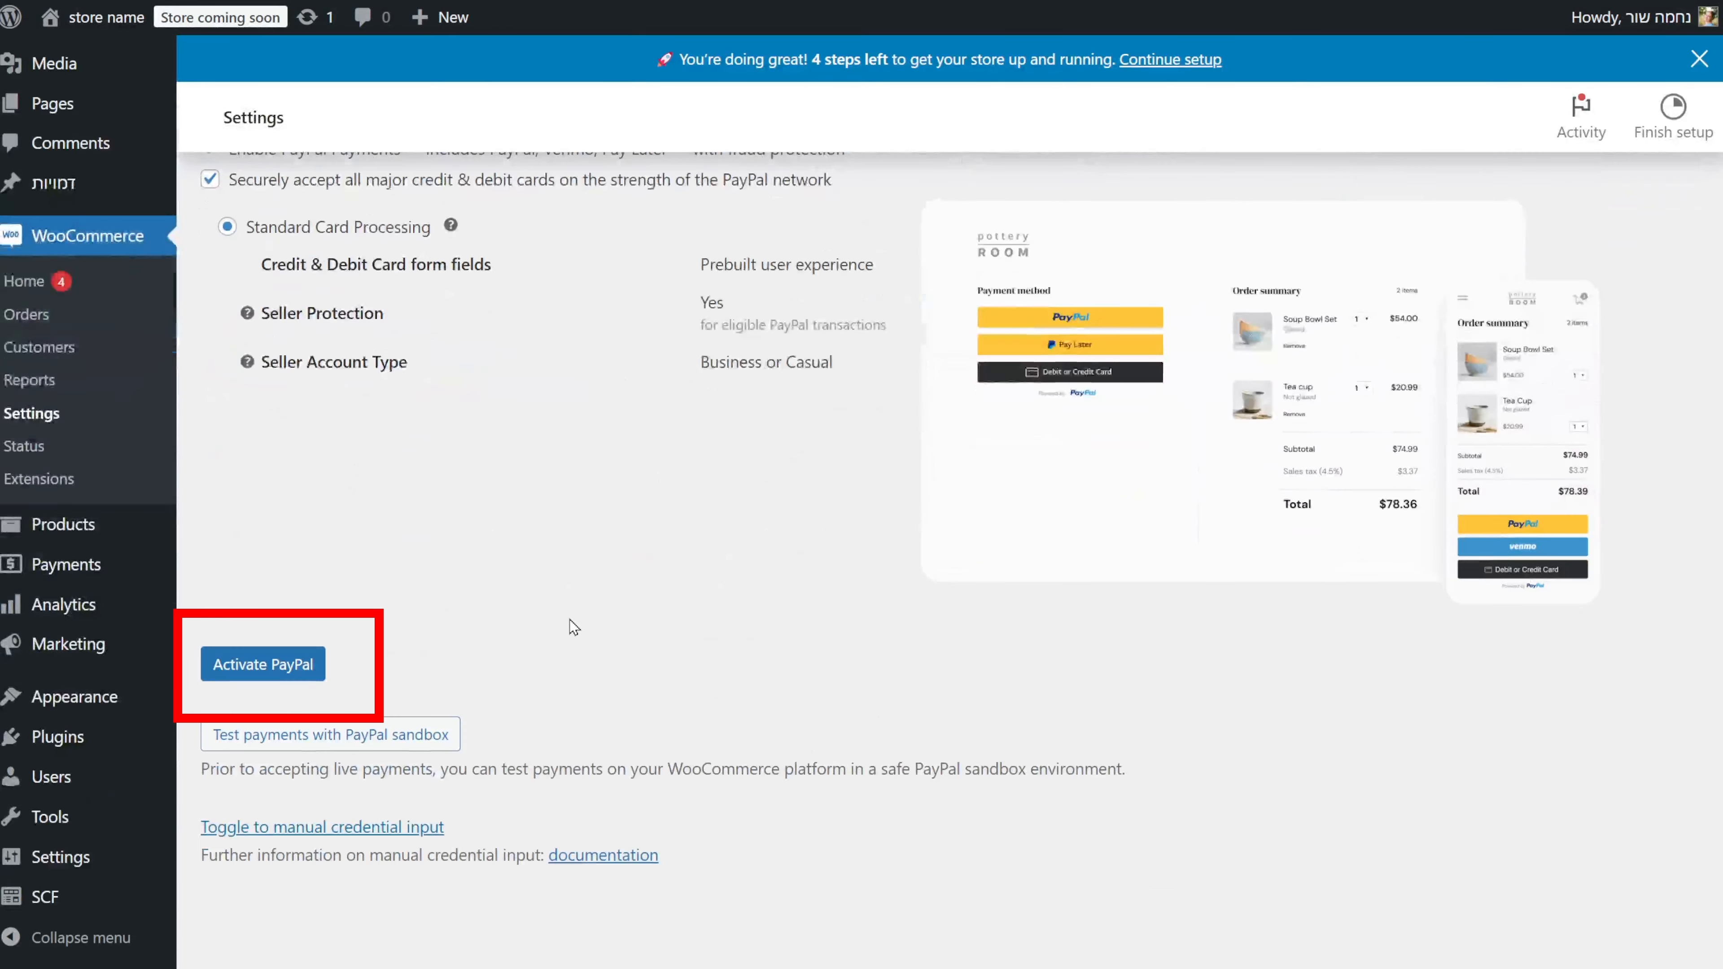
pyautogui.scroll(-1, 568, 620)
pyautogui.click(279, 614)
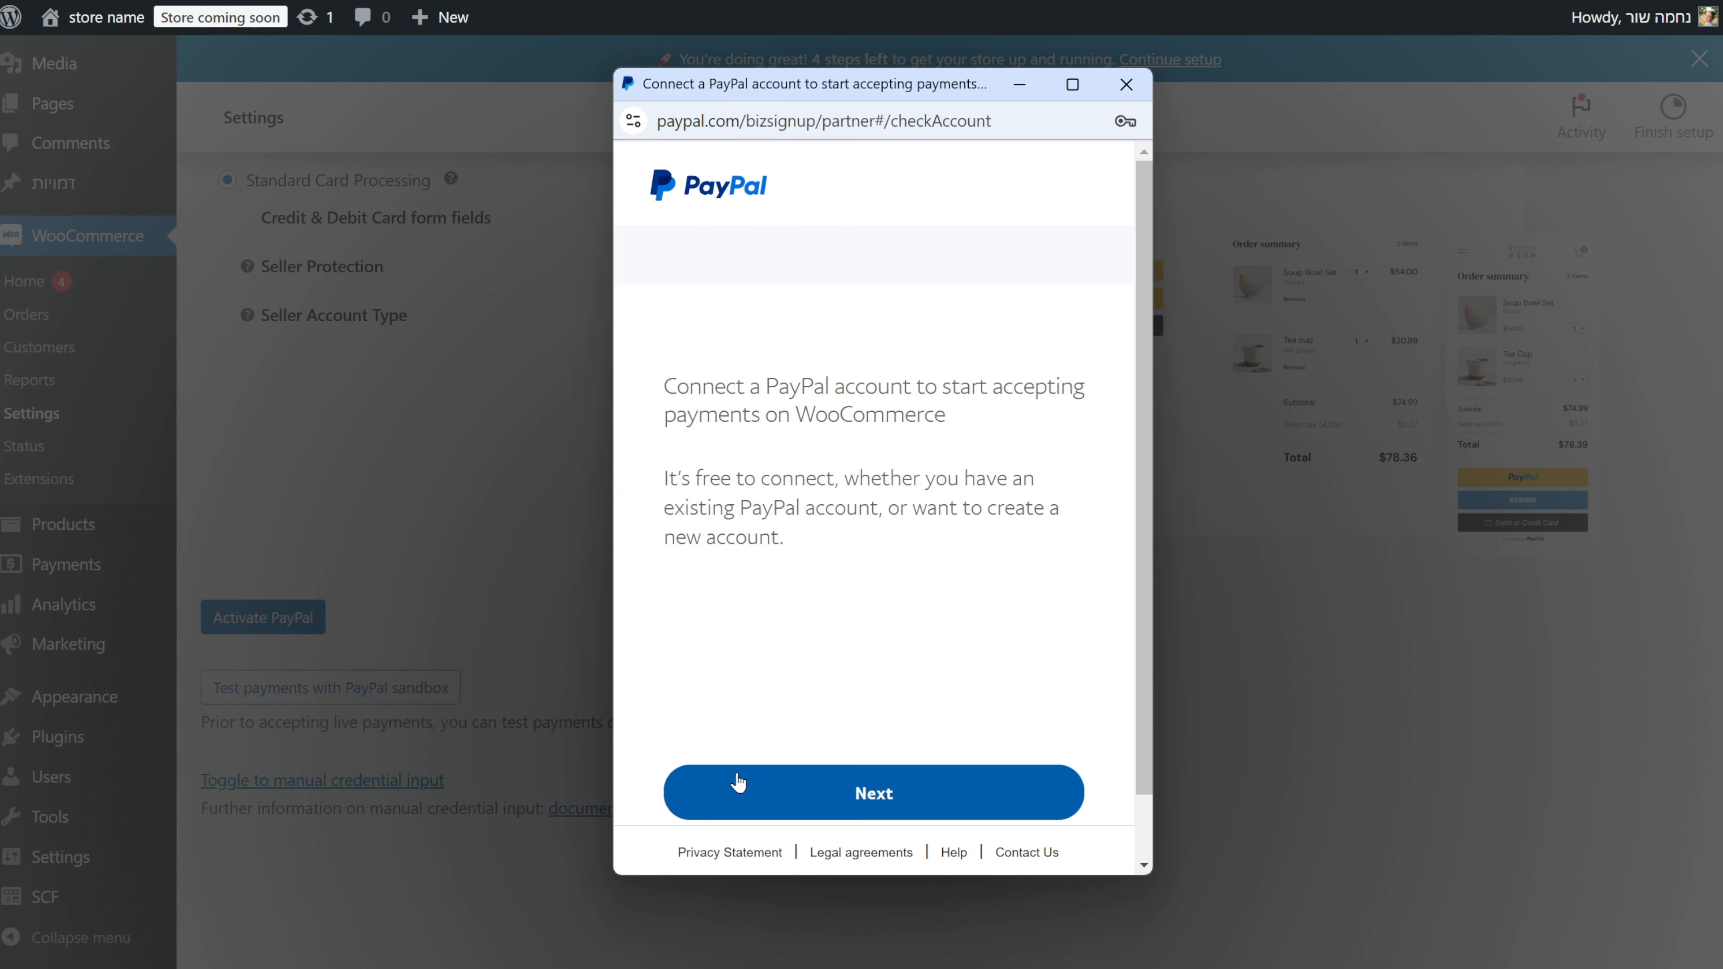
pyautogui.click(874, 793)
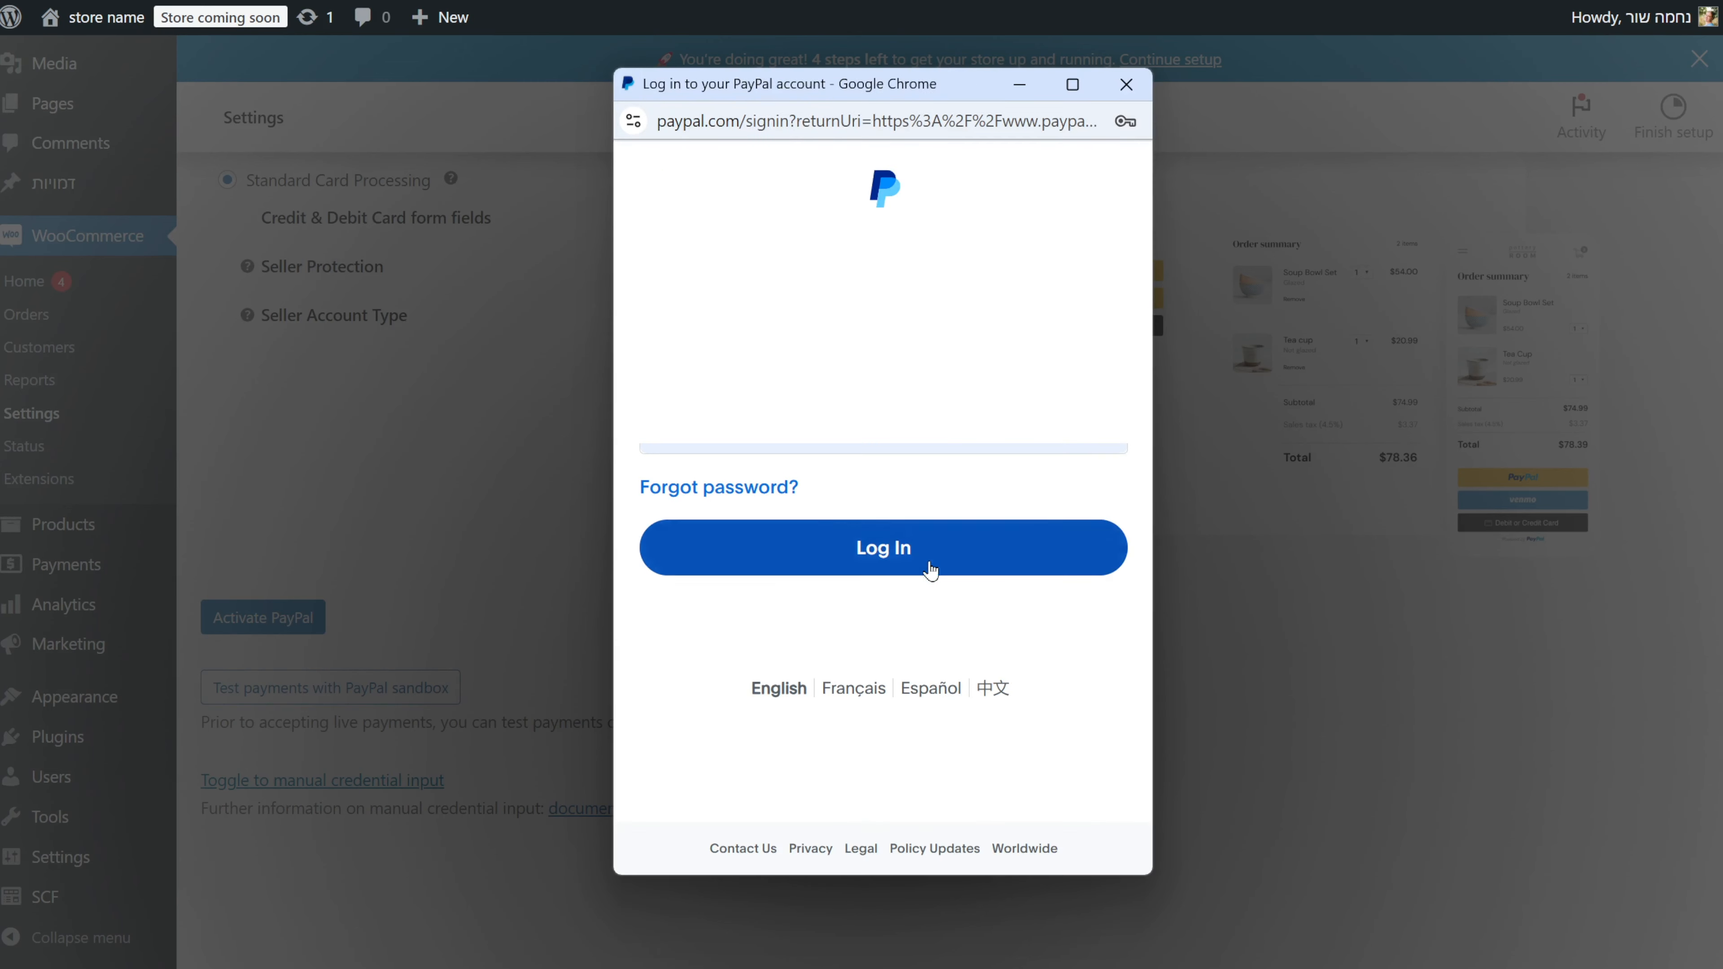
pyautogui.click(926, 569)
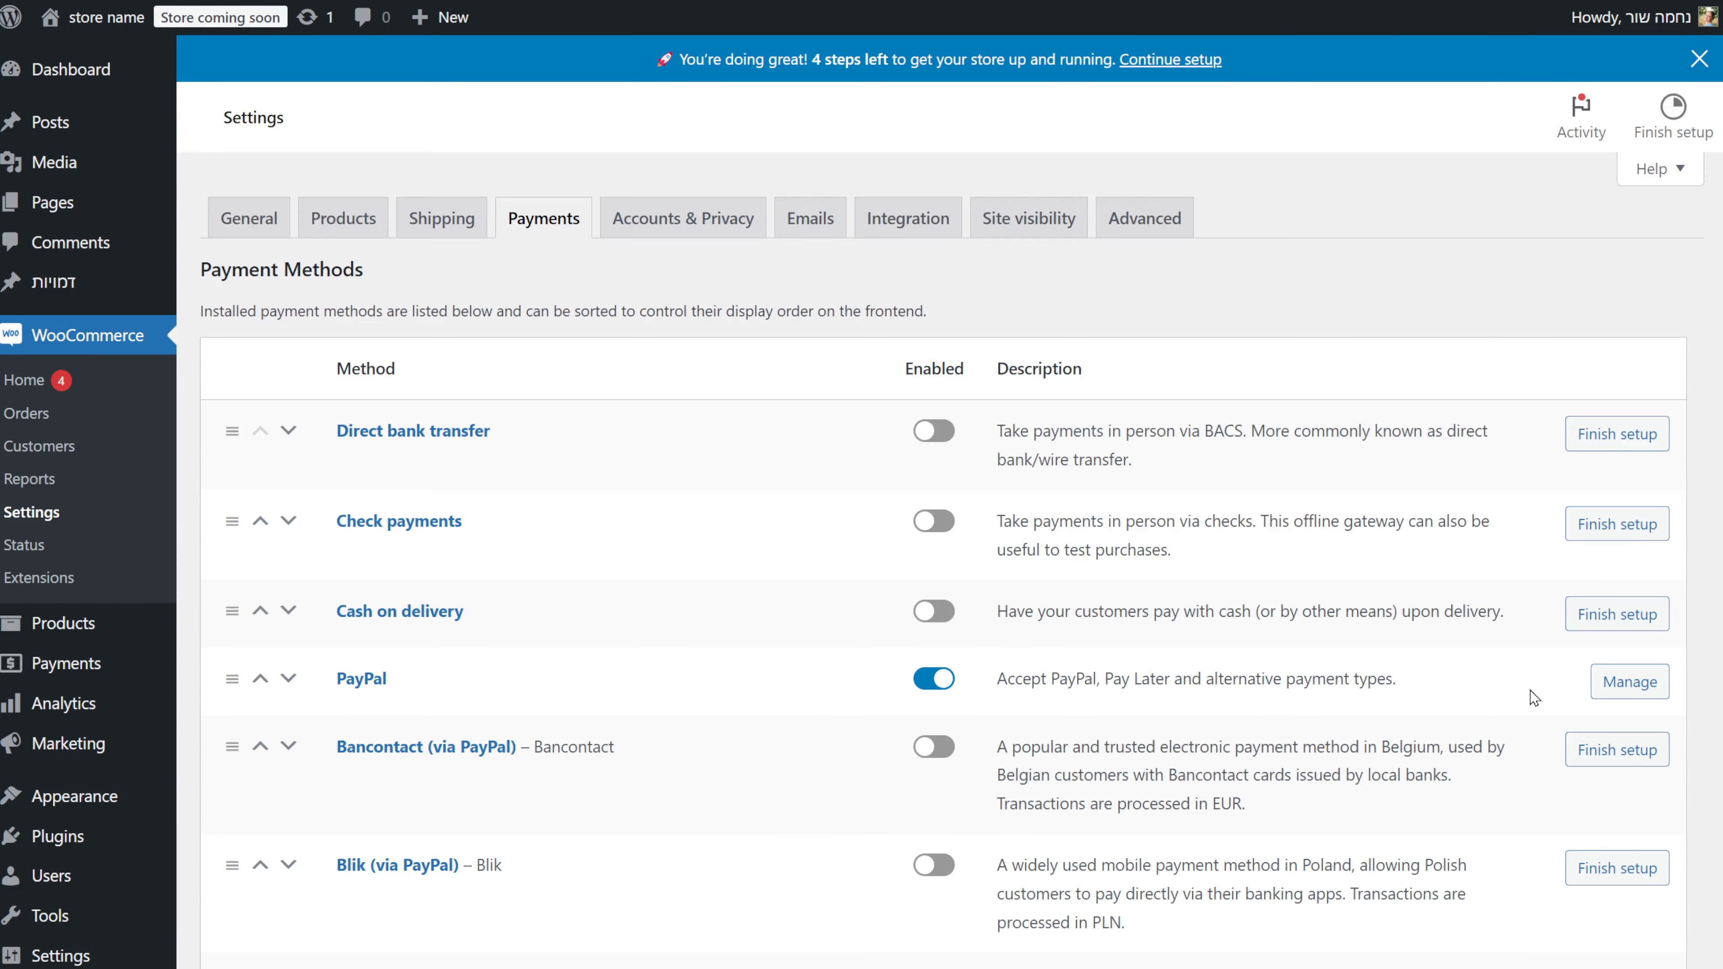
pyautogui.scroll(-6, 1096, 763)
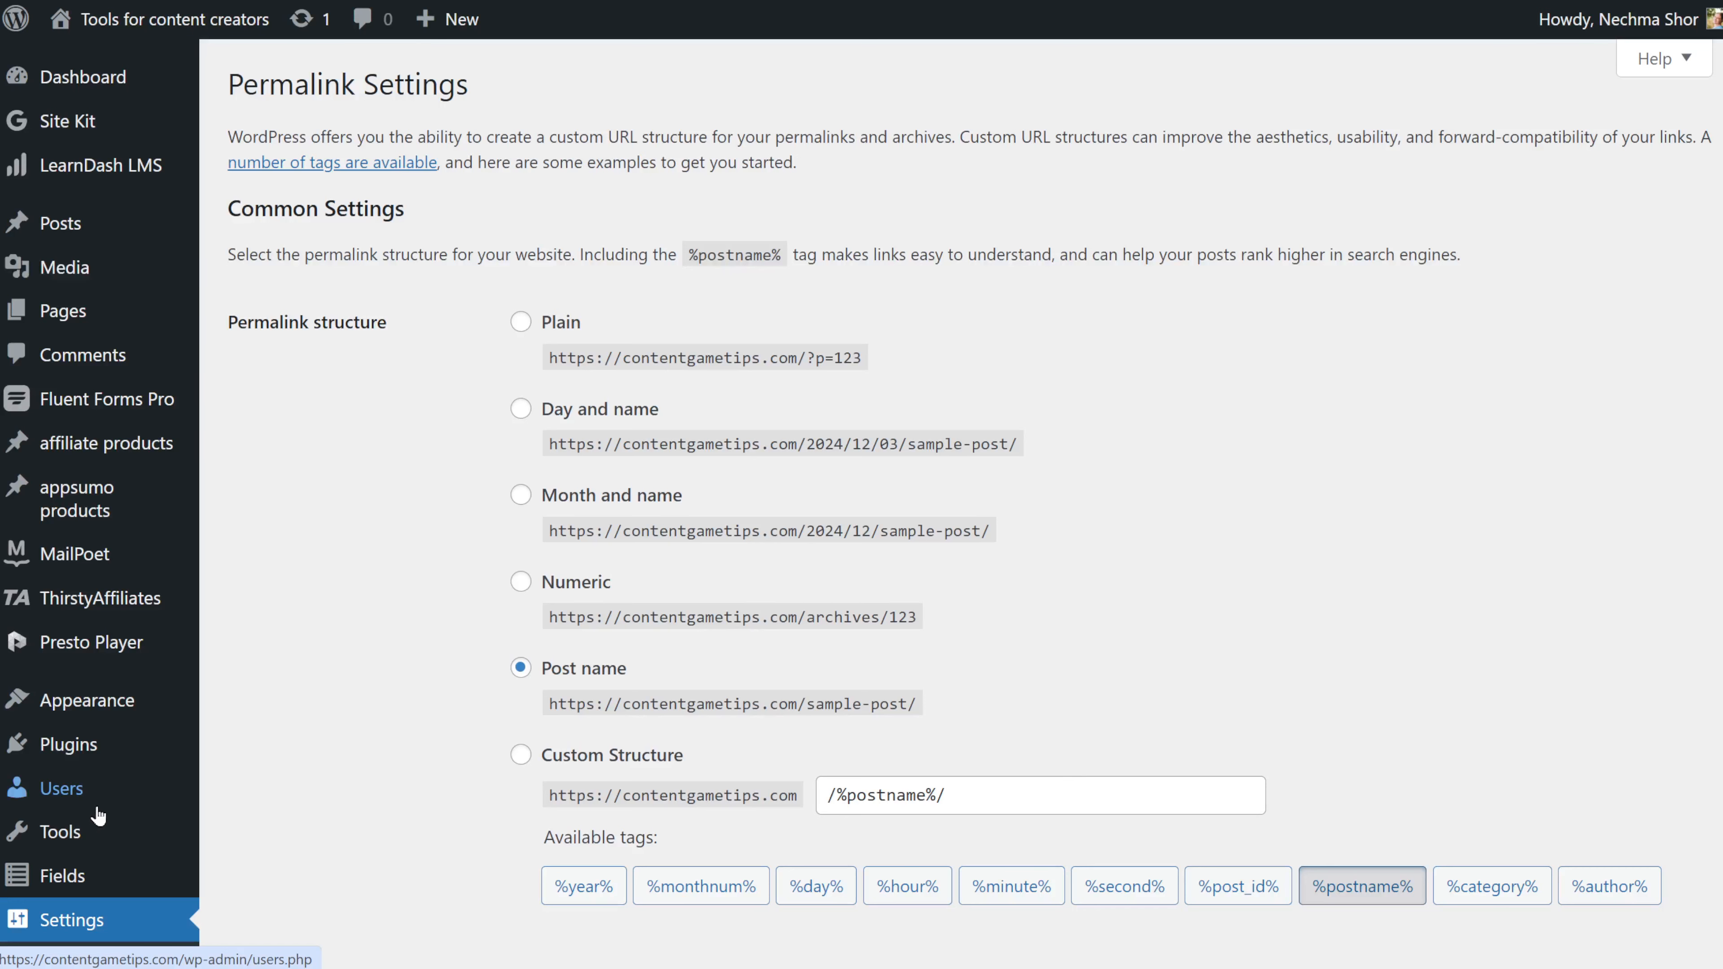
# Install Printify for WooCommerce from the plugin search results.
pyautogui.scroll(-2, 412, 747)
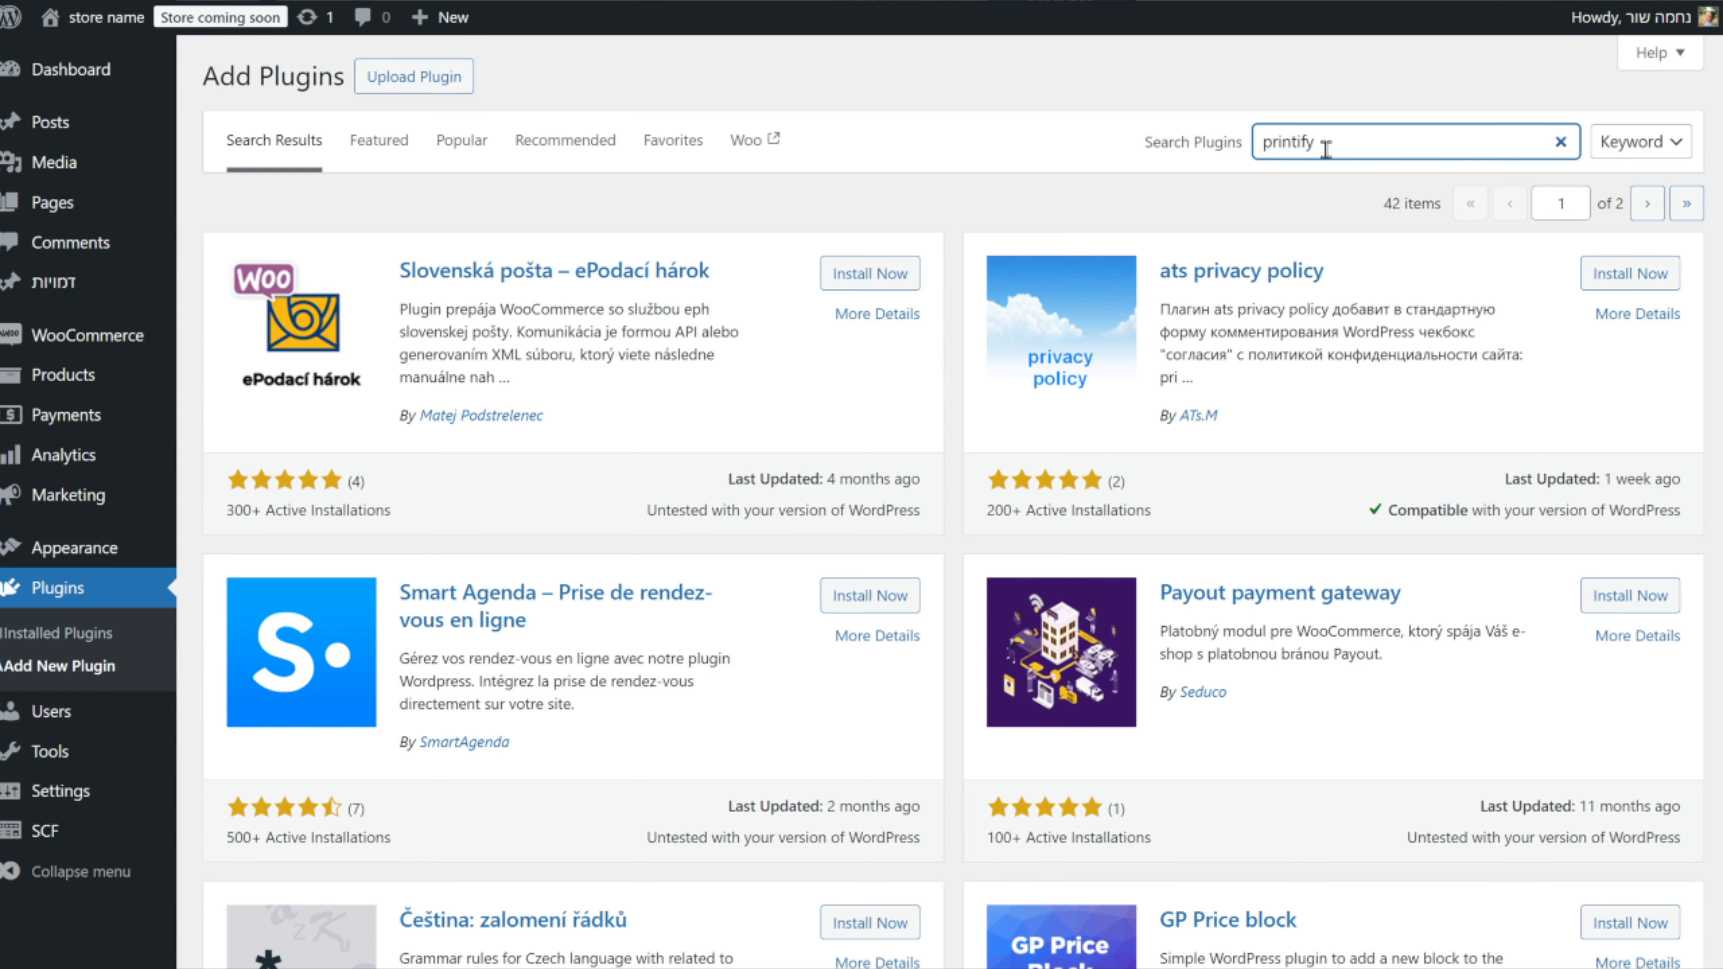
pyautogui.click(875, 270)
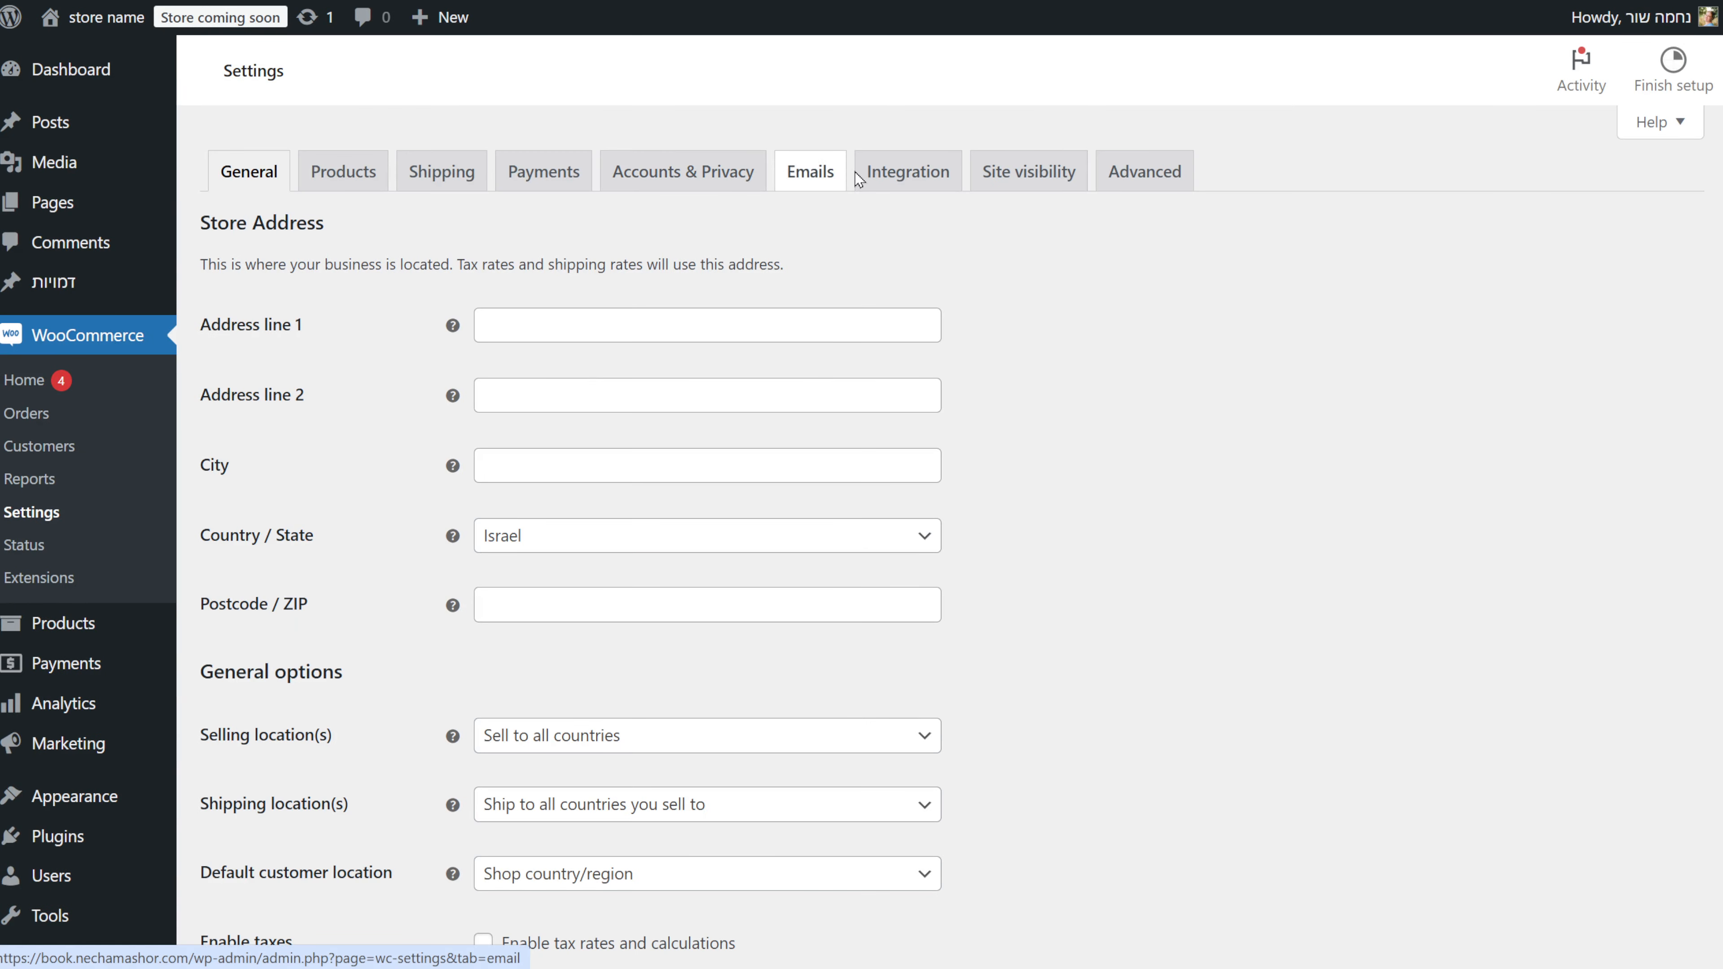
# Check WooCommerce's Products settings and shipping zones, then open the Printify Shipping settings.
pyautogui.click(860, 177)
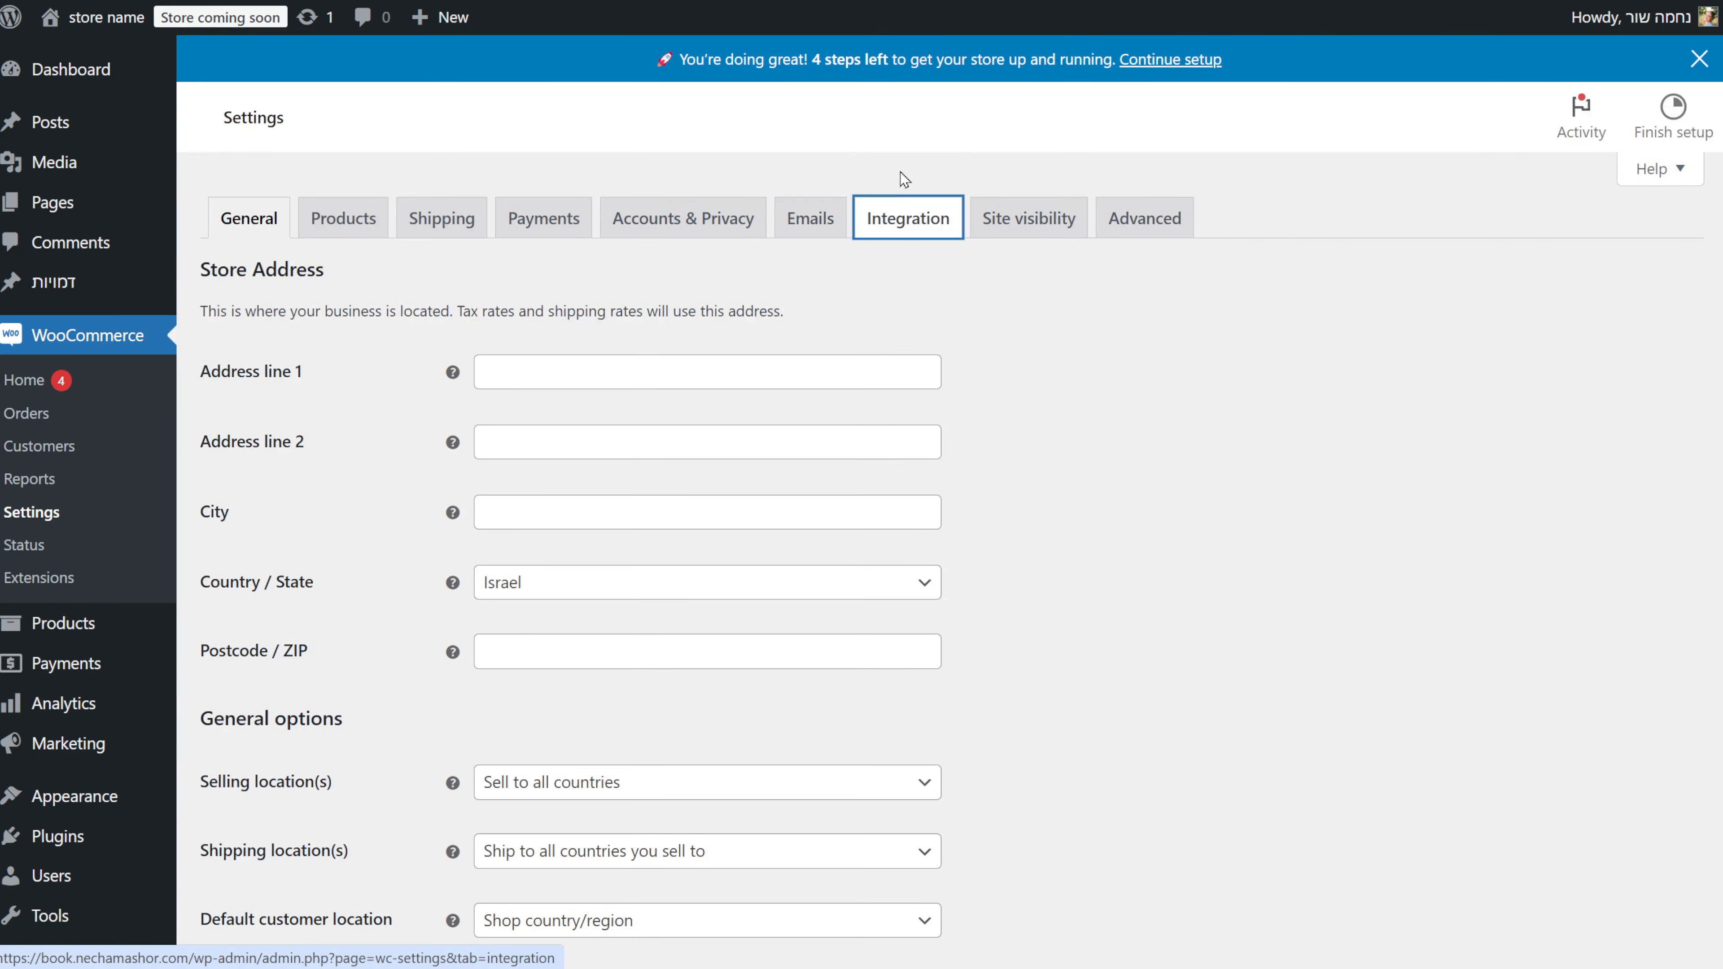
pyautogui.click(351, 226)
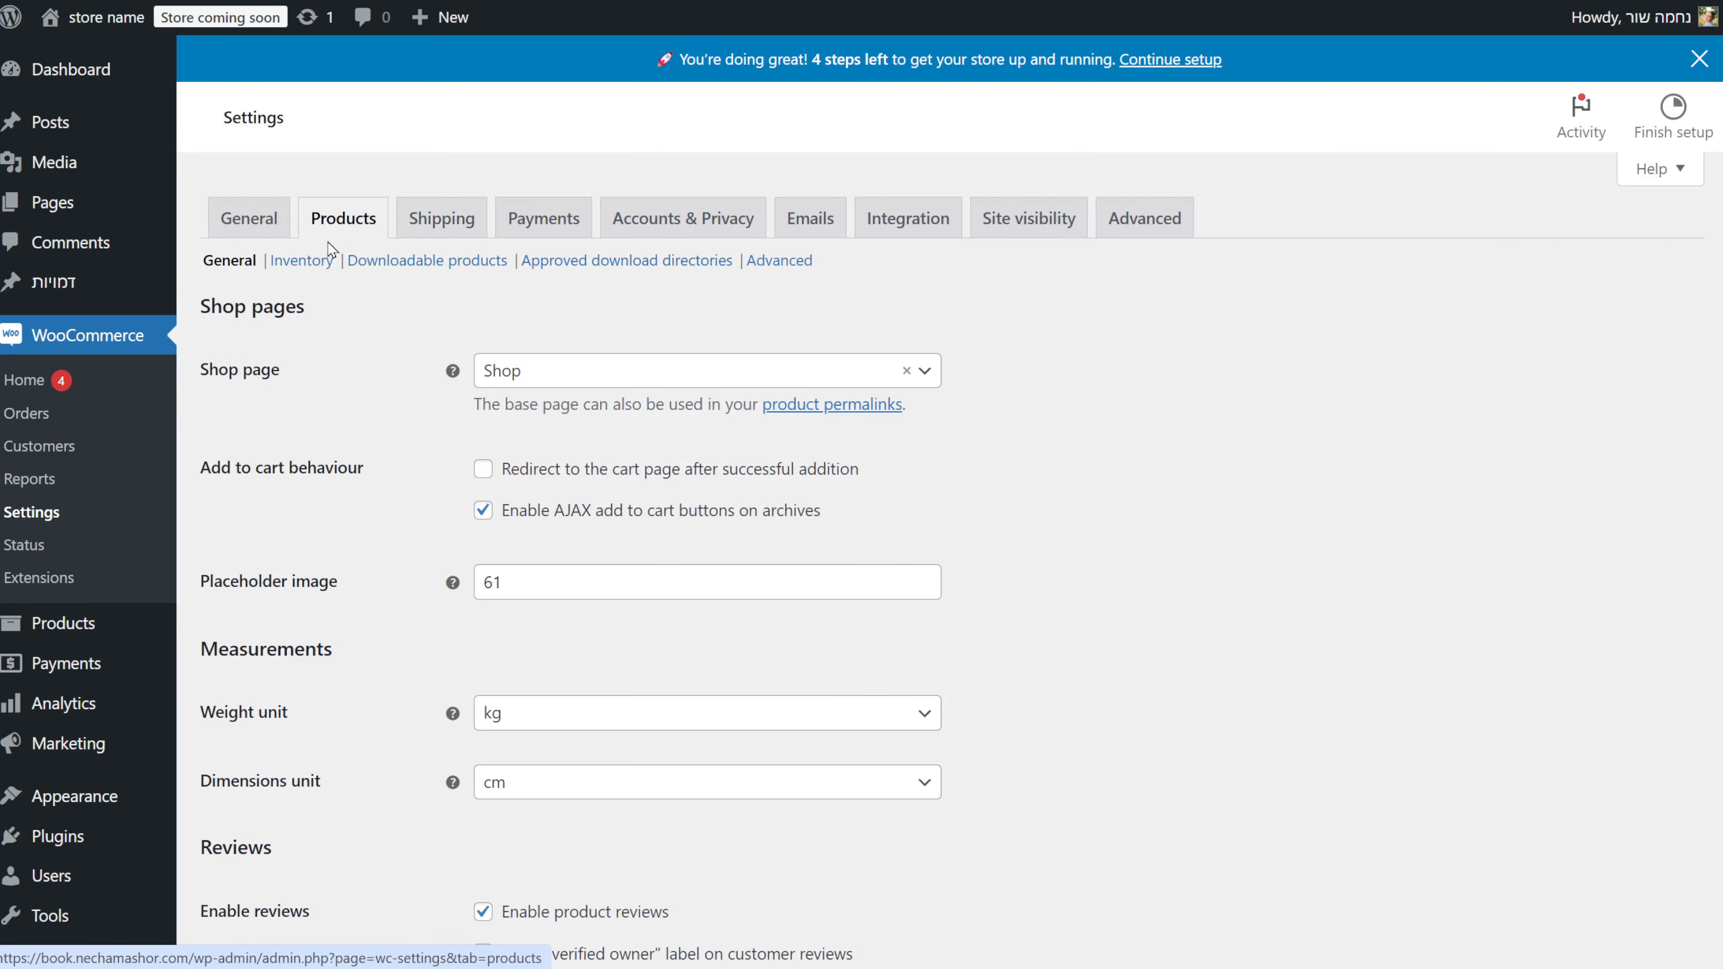
pyautogui.click(435, 221)
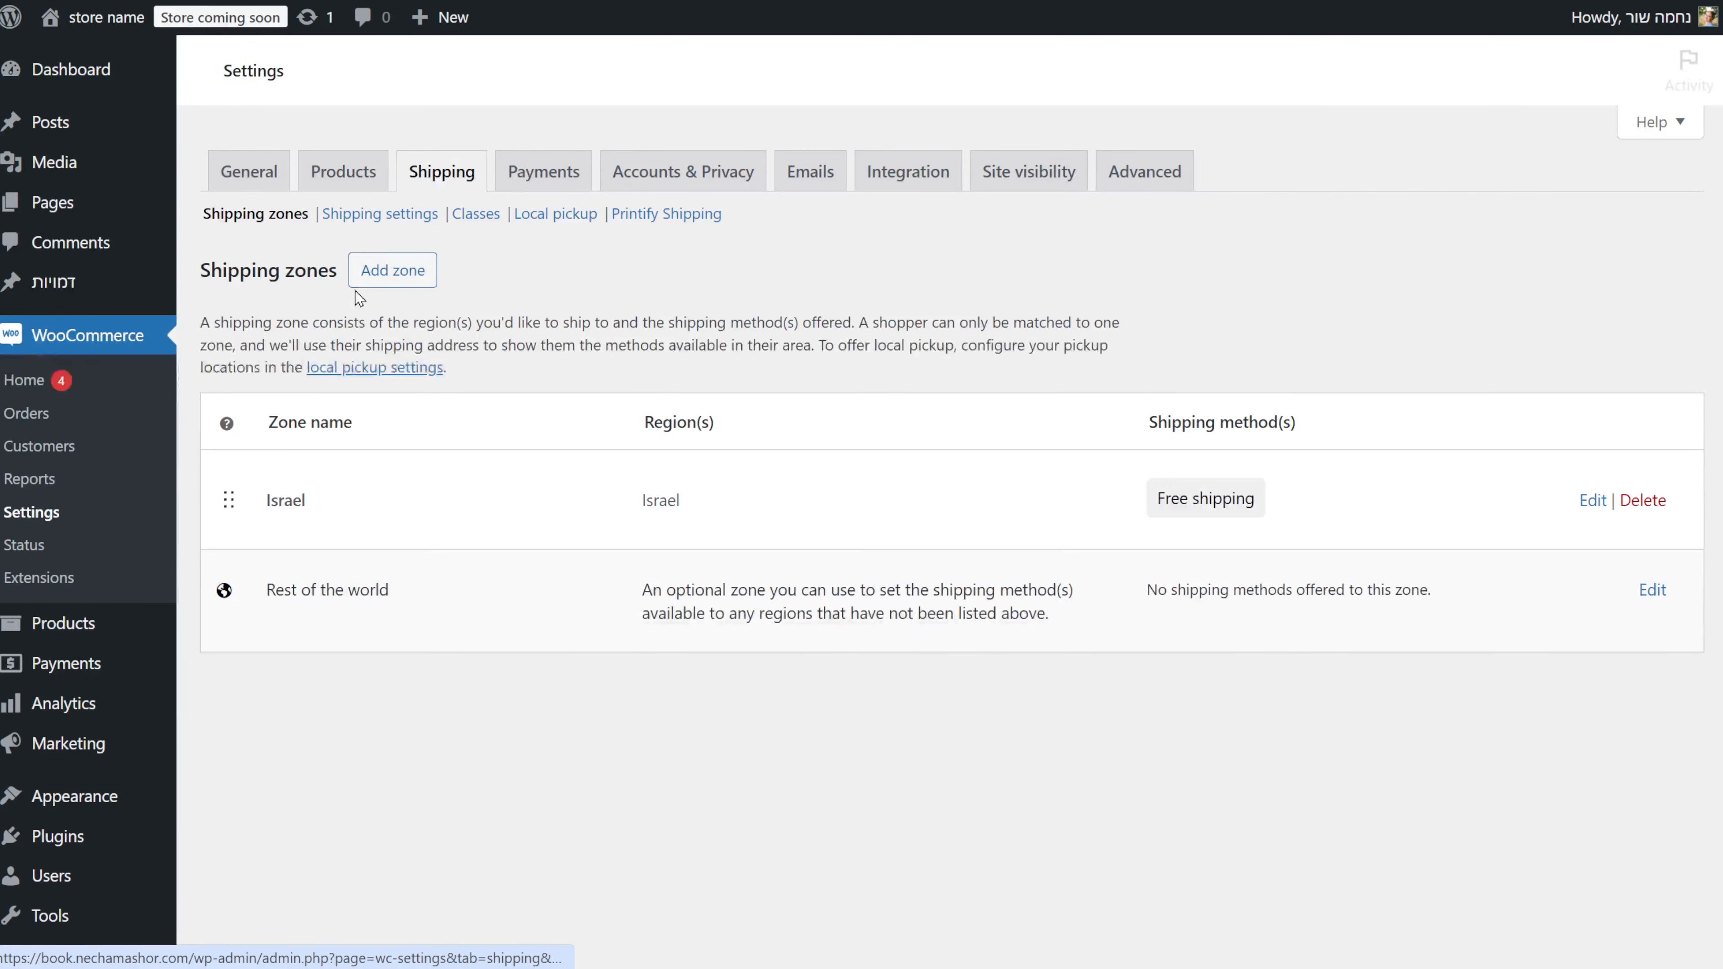
pyautogui.click(662, 214)
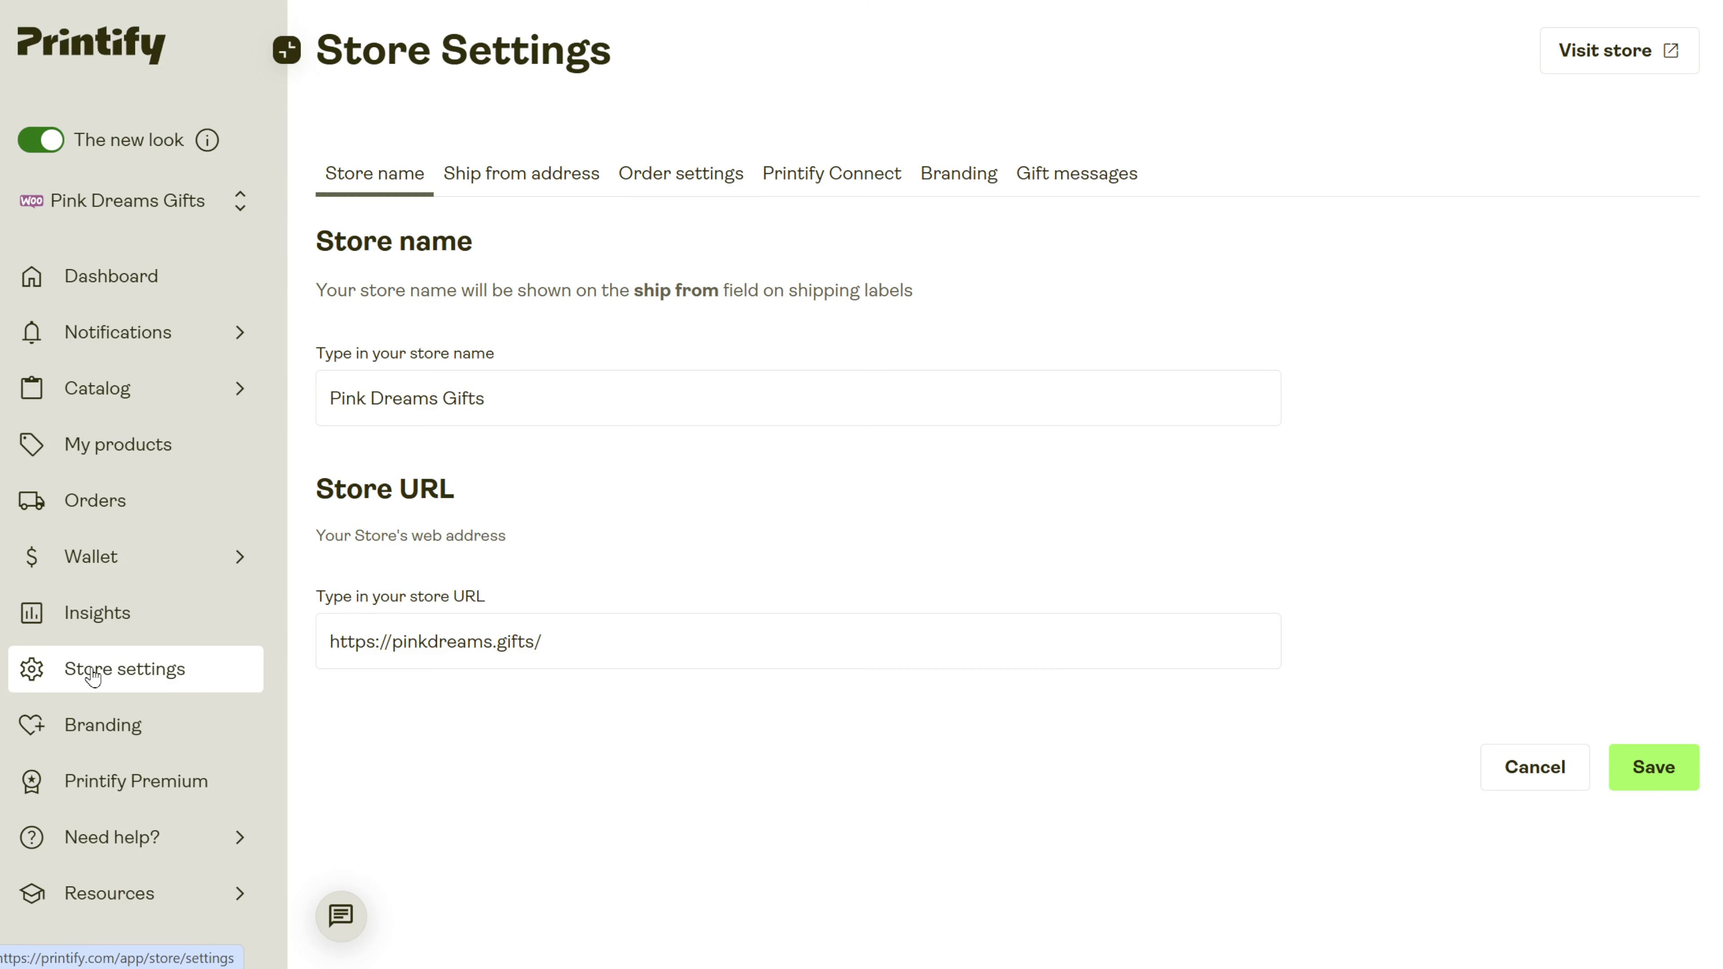
# Add a WooCommerce store in Printify by pasting the store URL, connecting, and approving access.
pyautogui.click(161, 204)
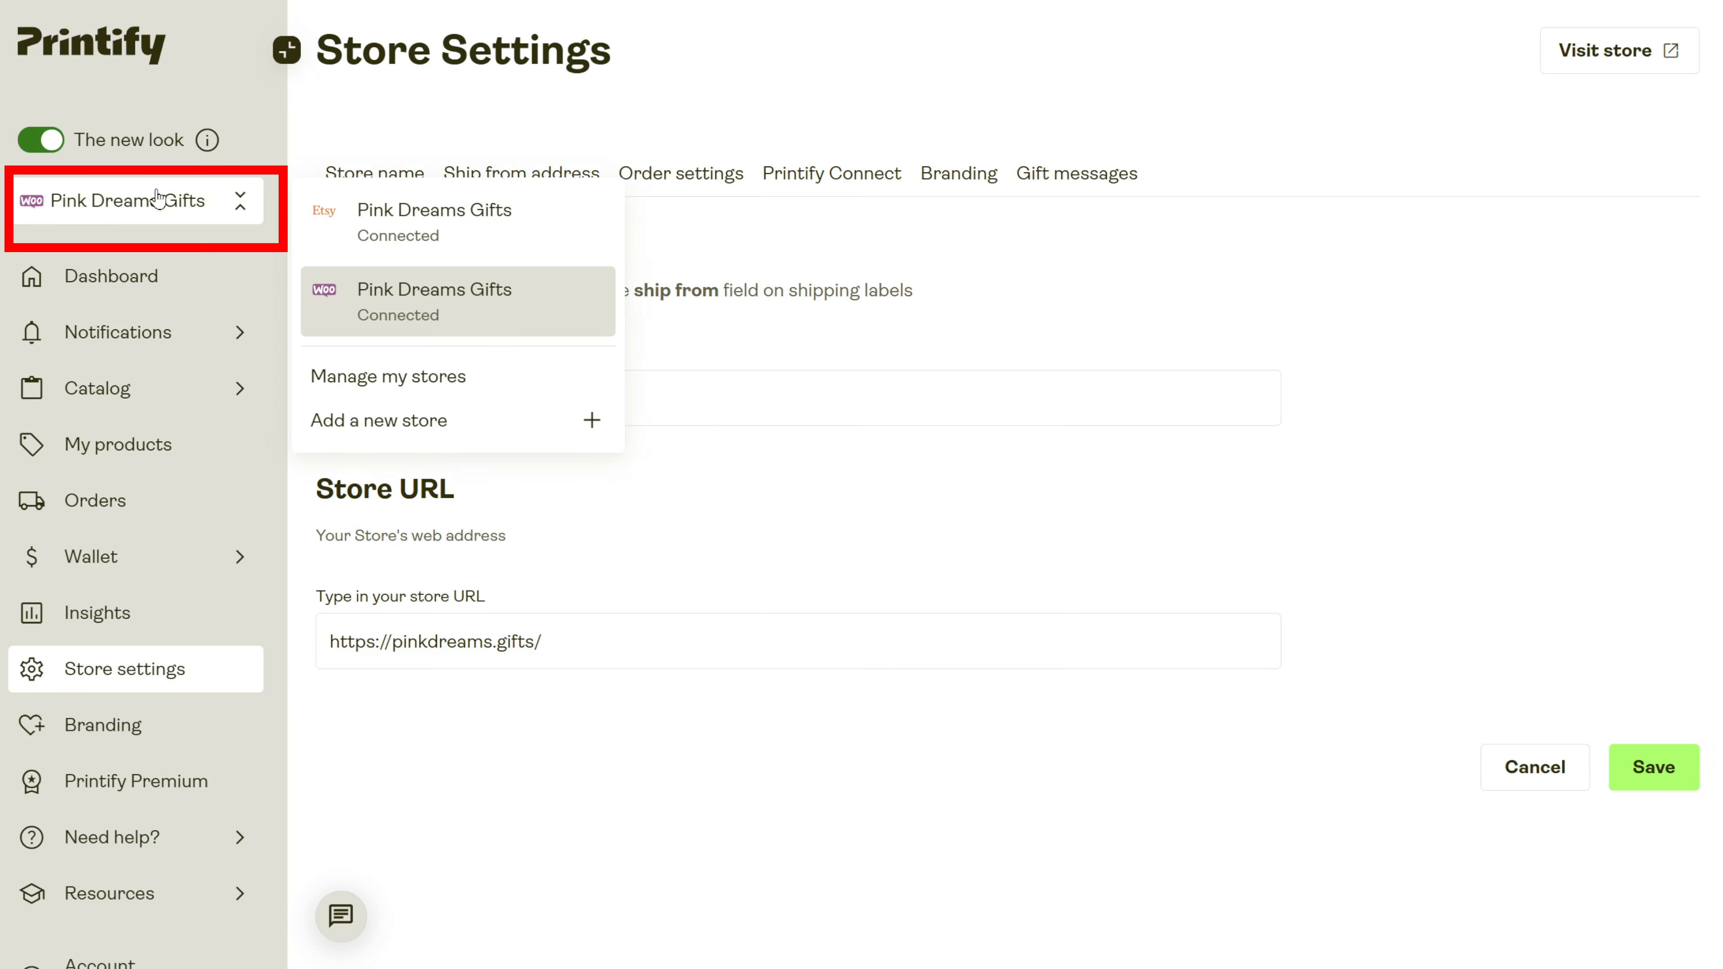
pyautogui.click(392, 429)
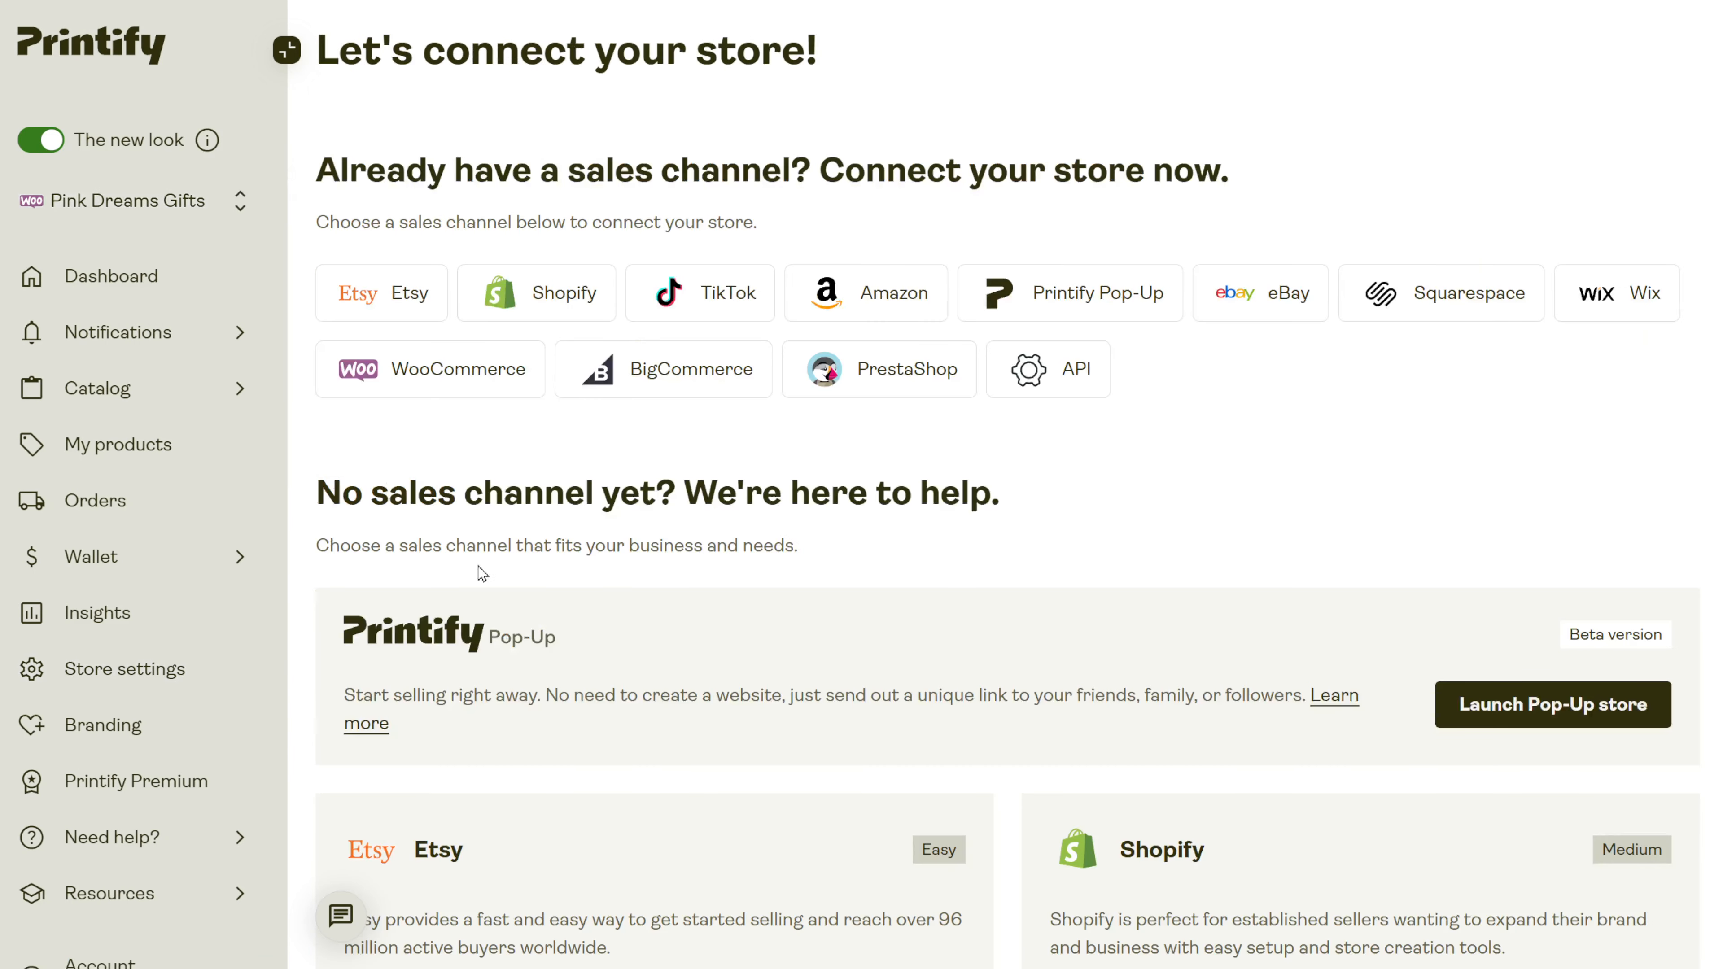
pyautogui.click(413, 378)
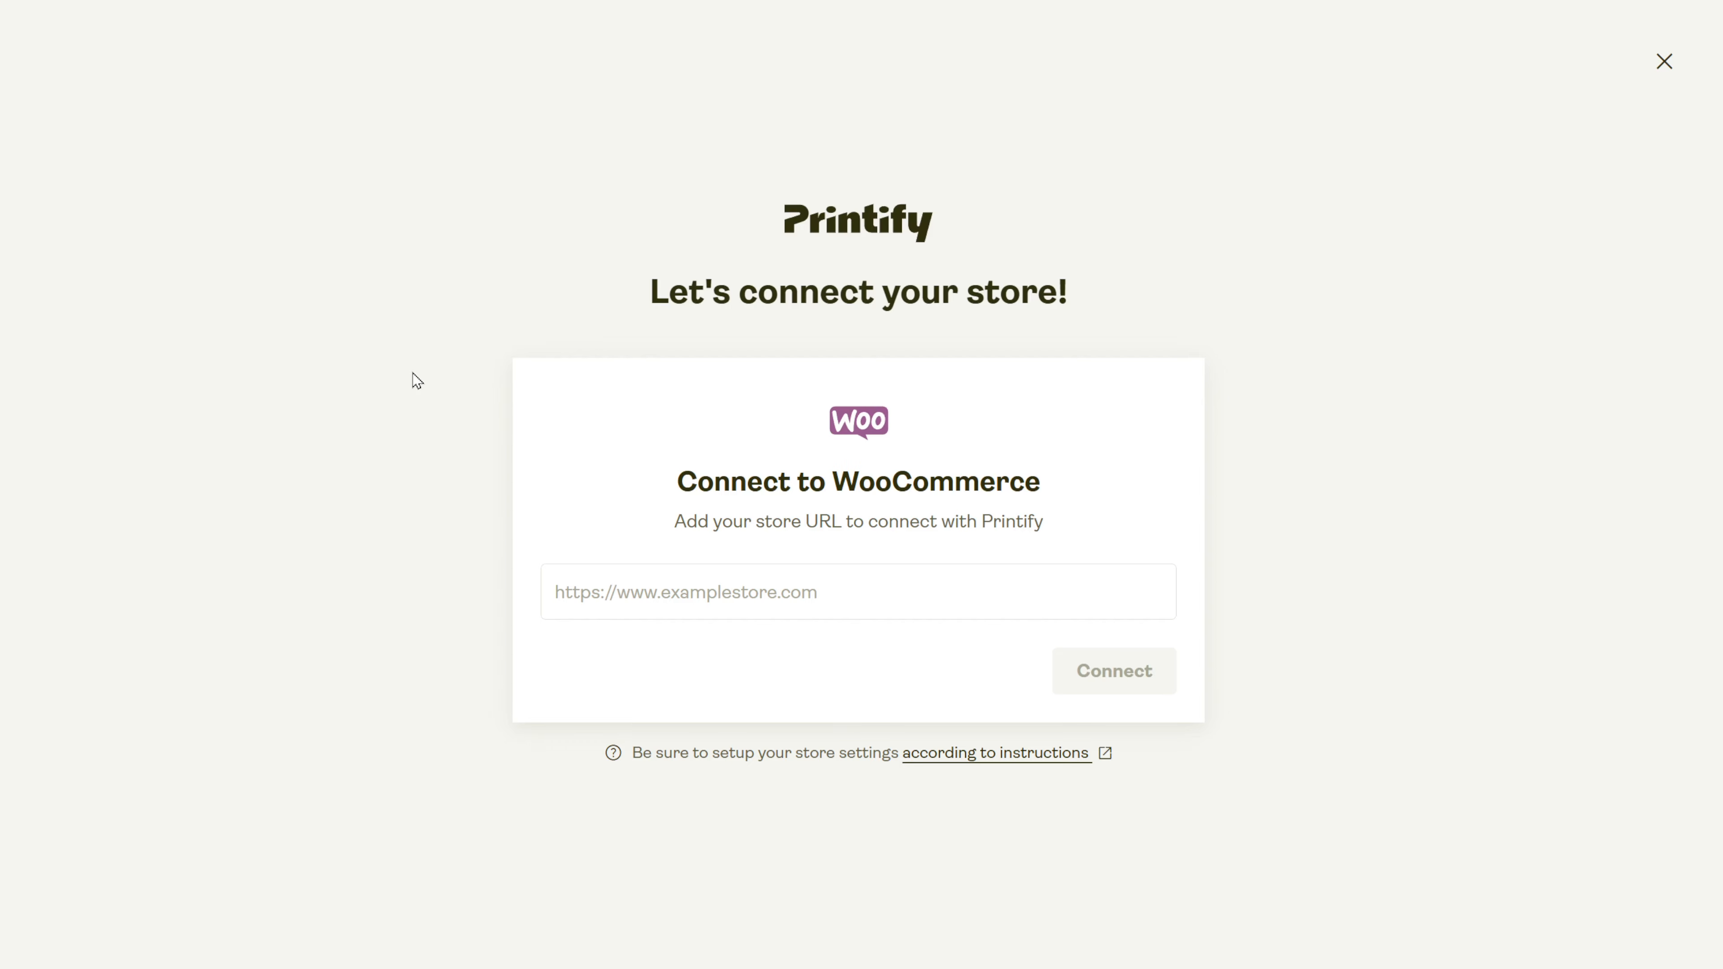
pyautogui.click(816, 592)
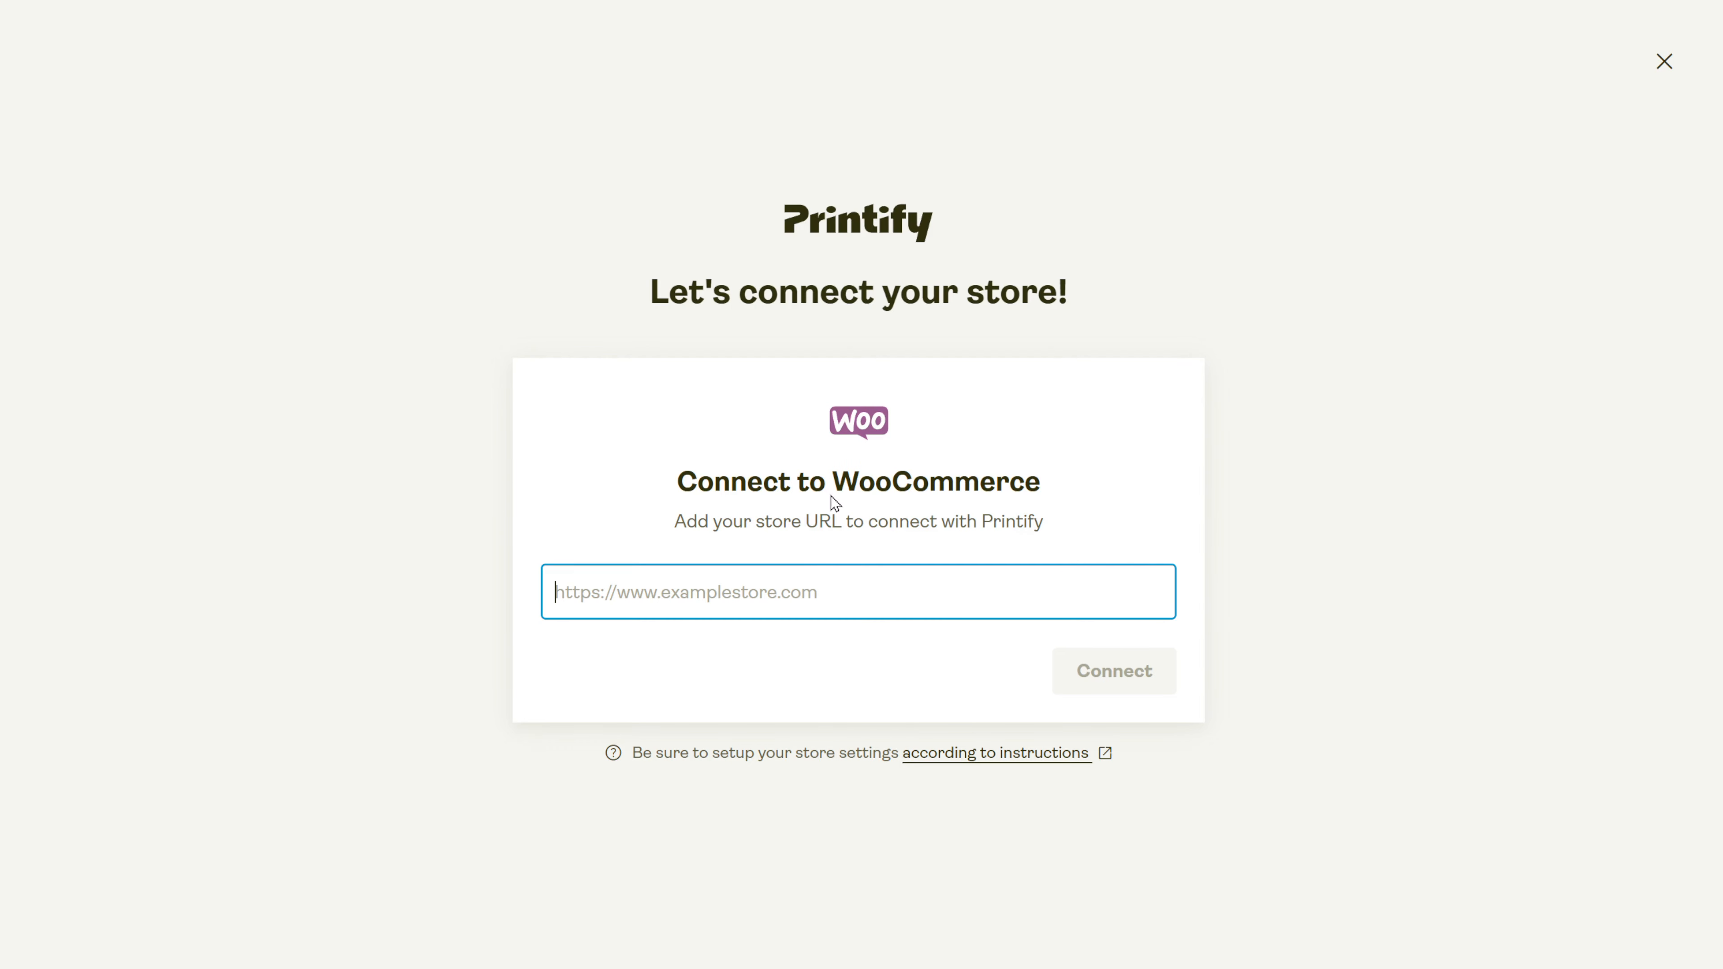
pyautogui.click(1107, 675)
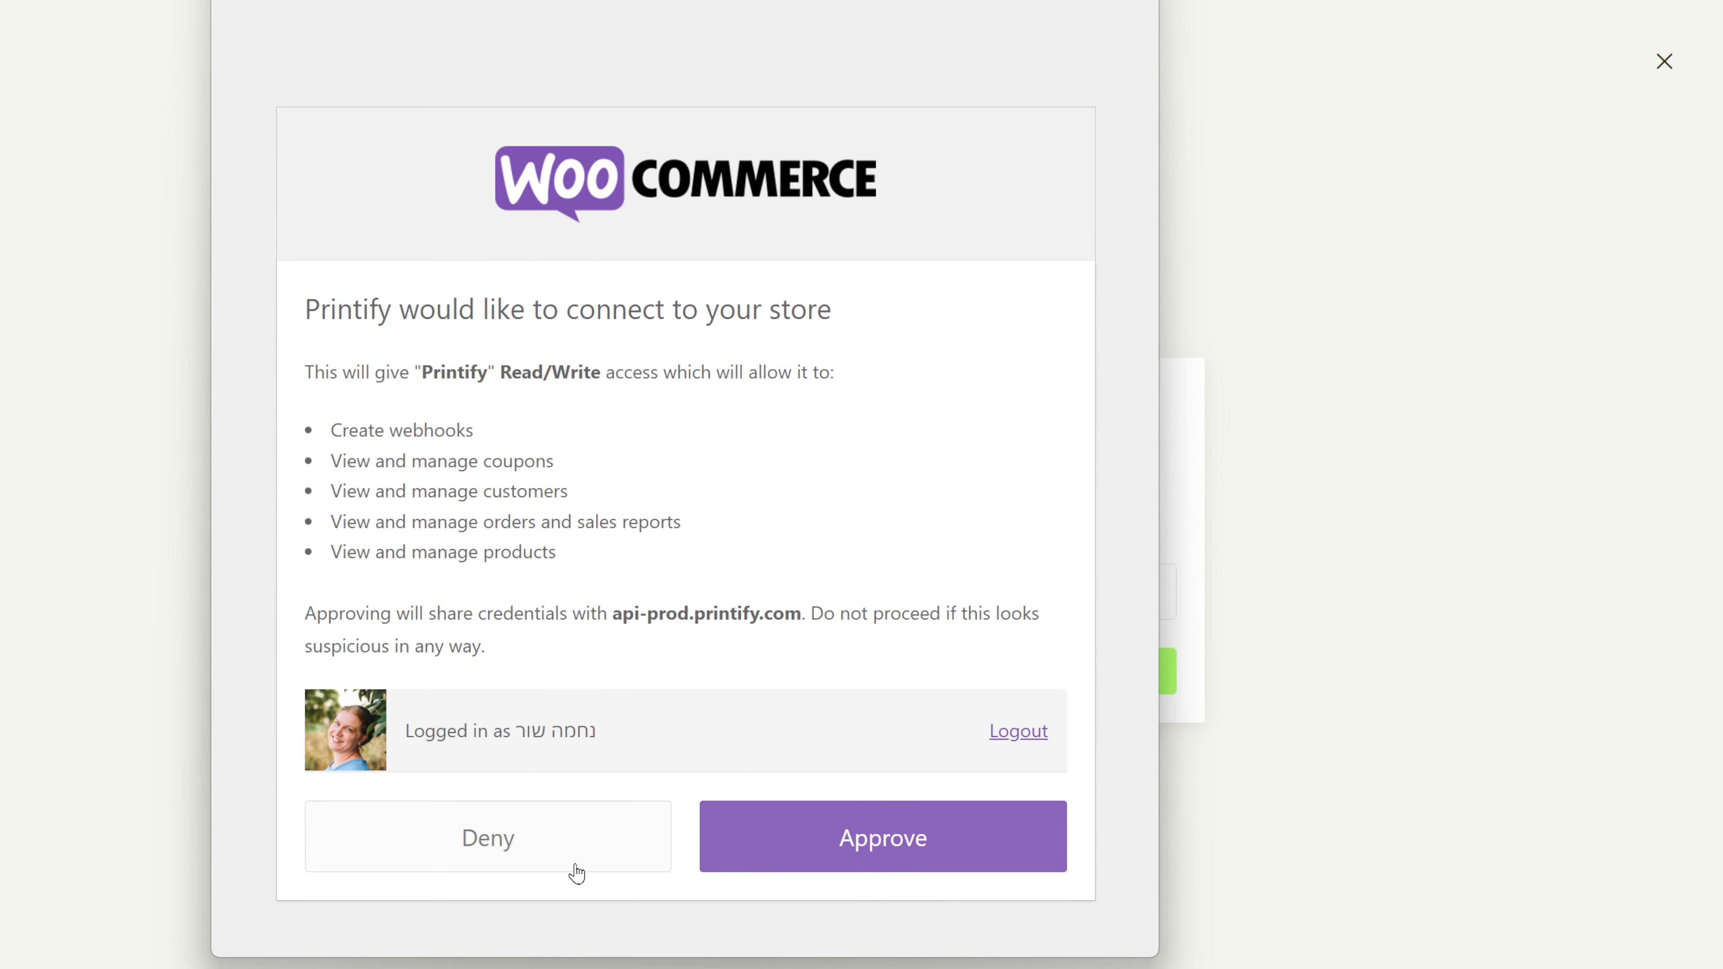
pyautogui.click(814, 836)
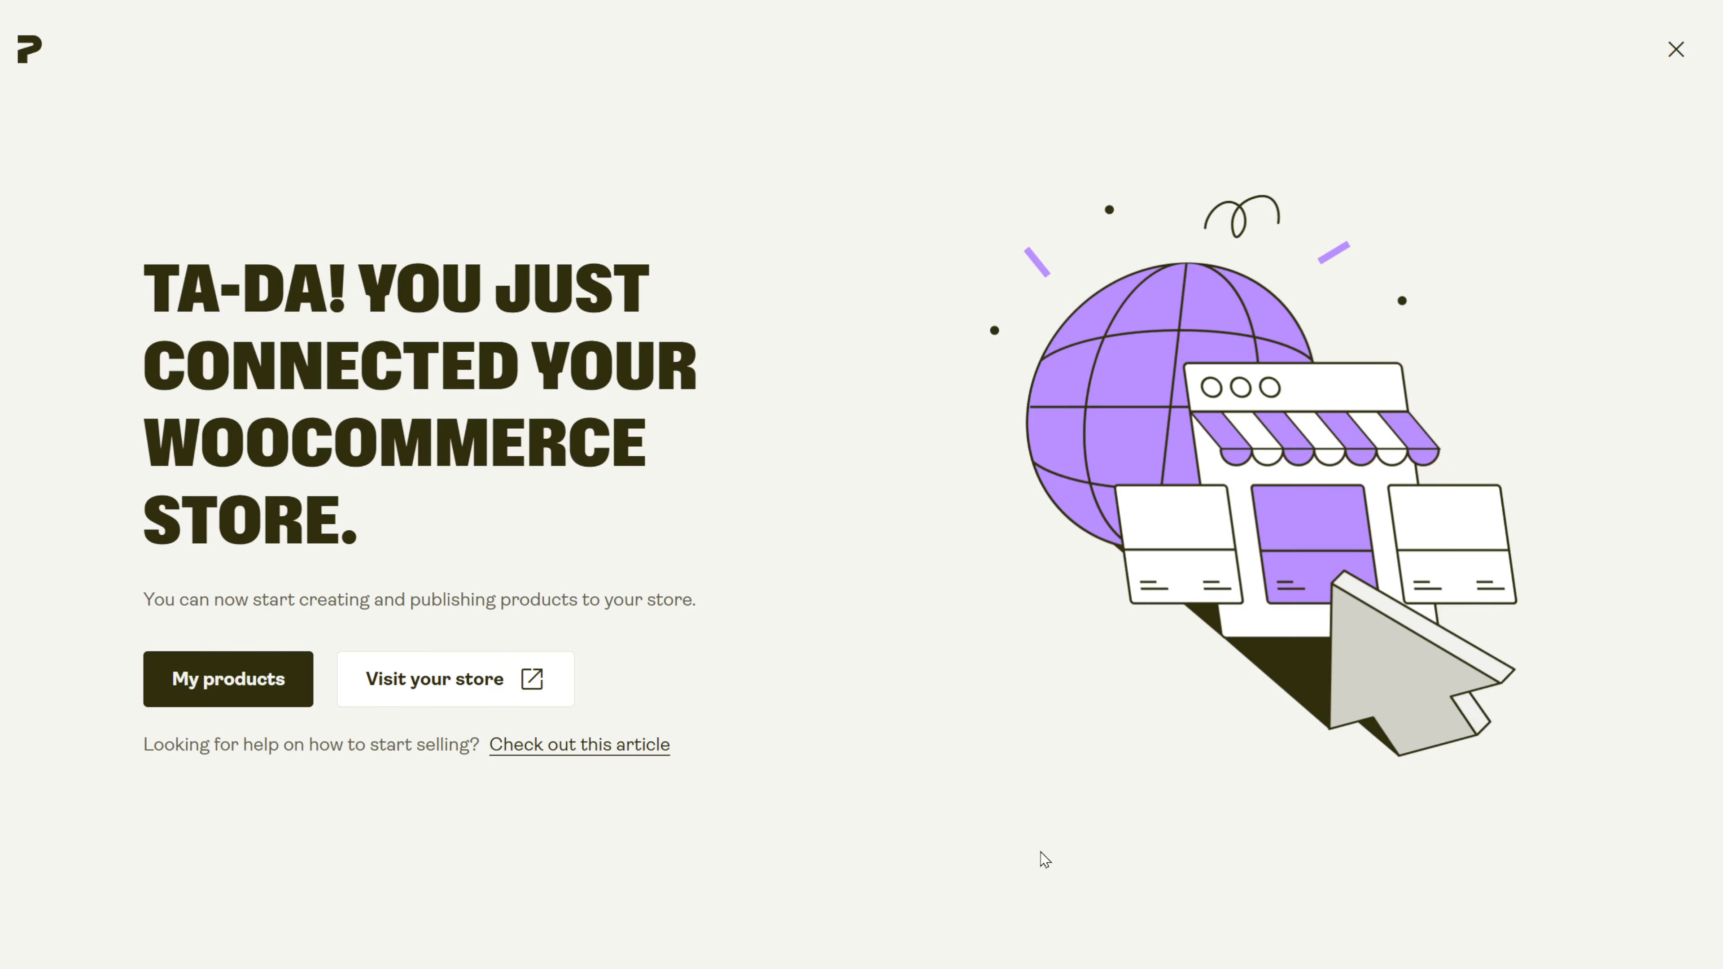
# Select Pink Dreams Gifts in Printify's store switcher.
pyautogui.click(240, 200)
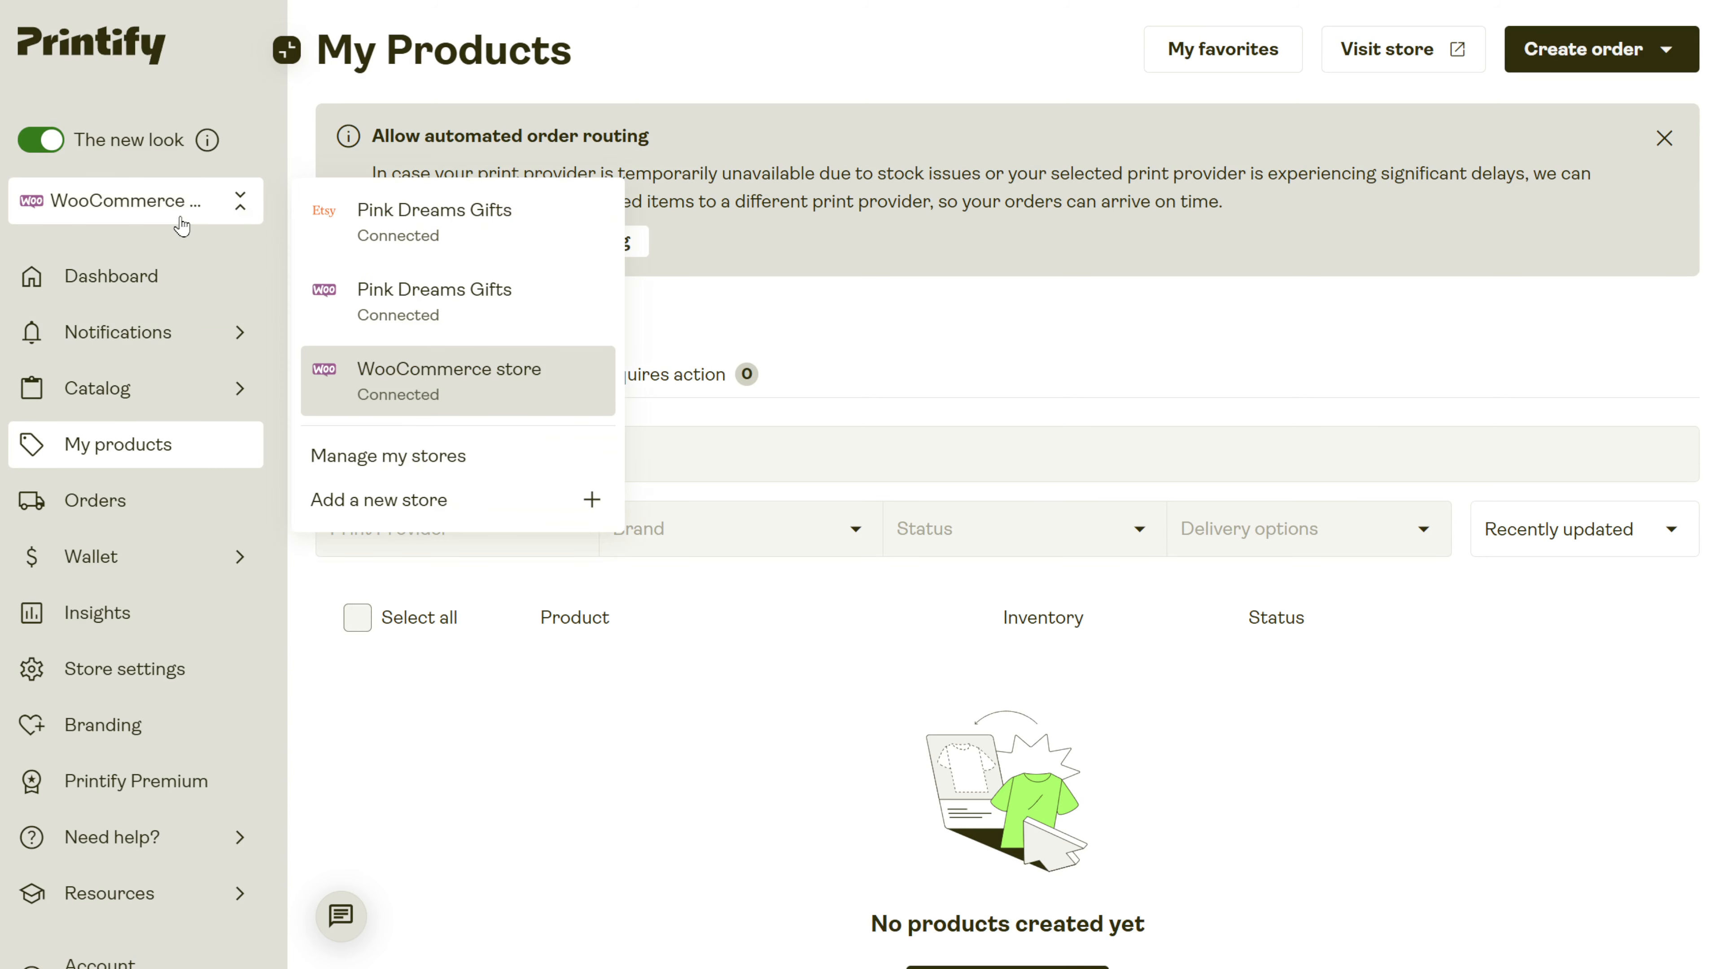
pyautogui.click(406, 288)
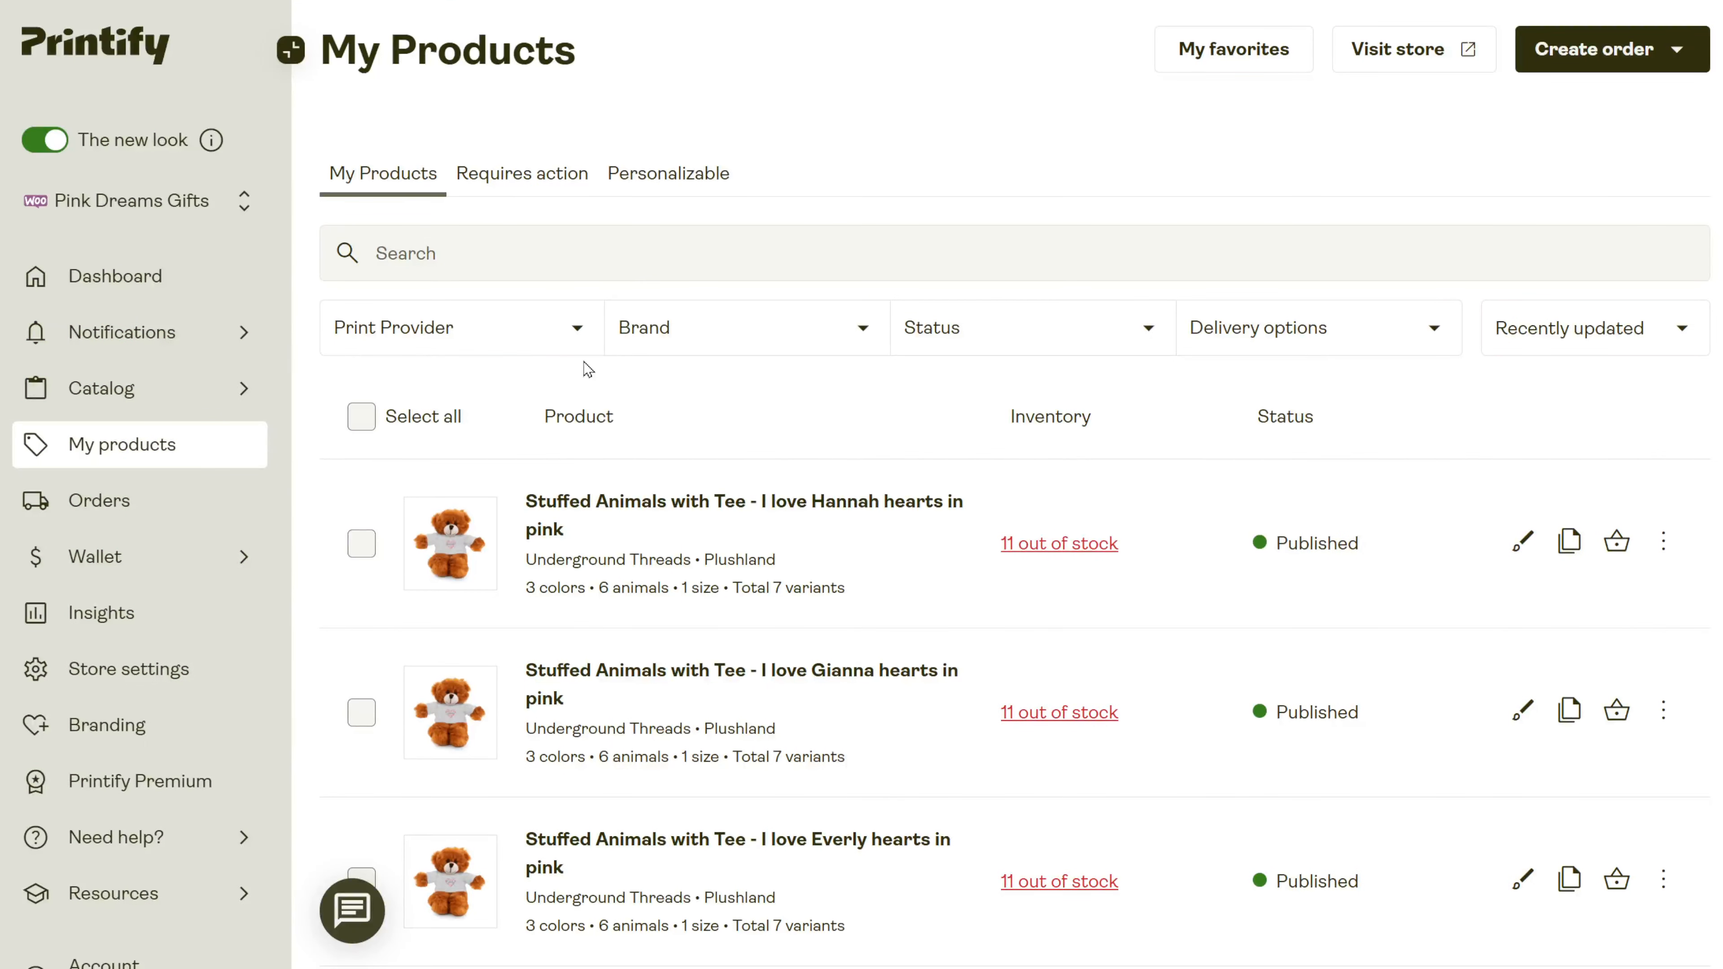
pyautogui.click(204, 208)
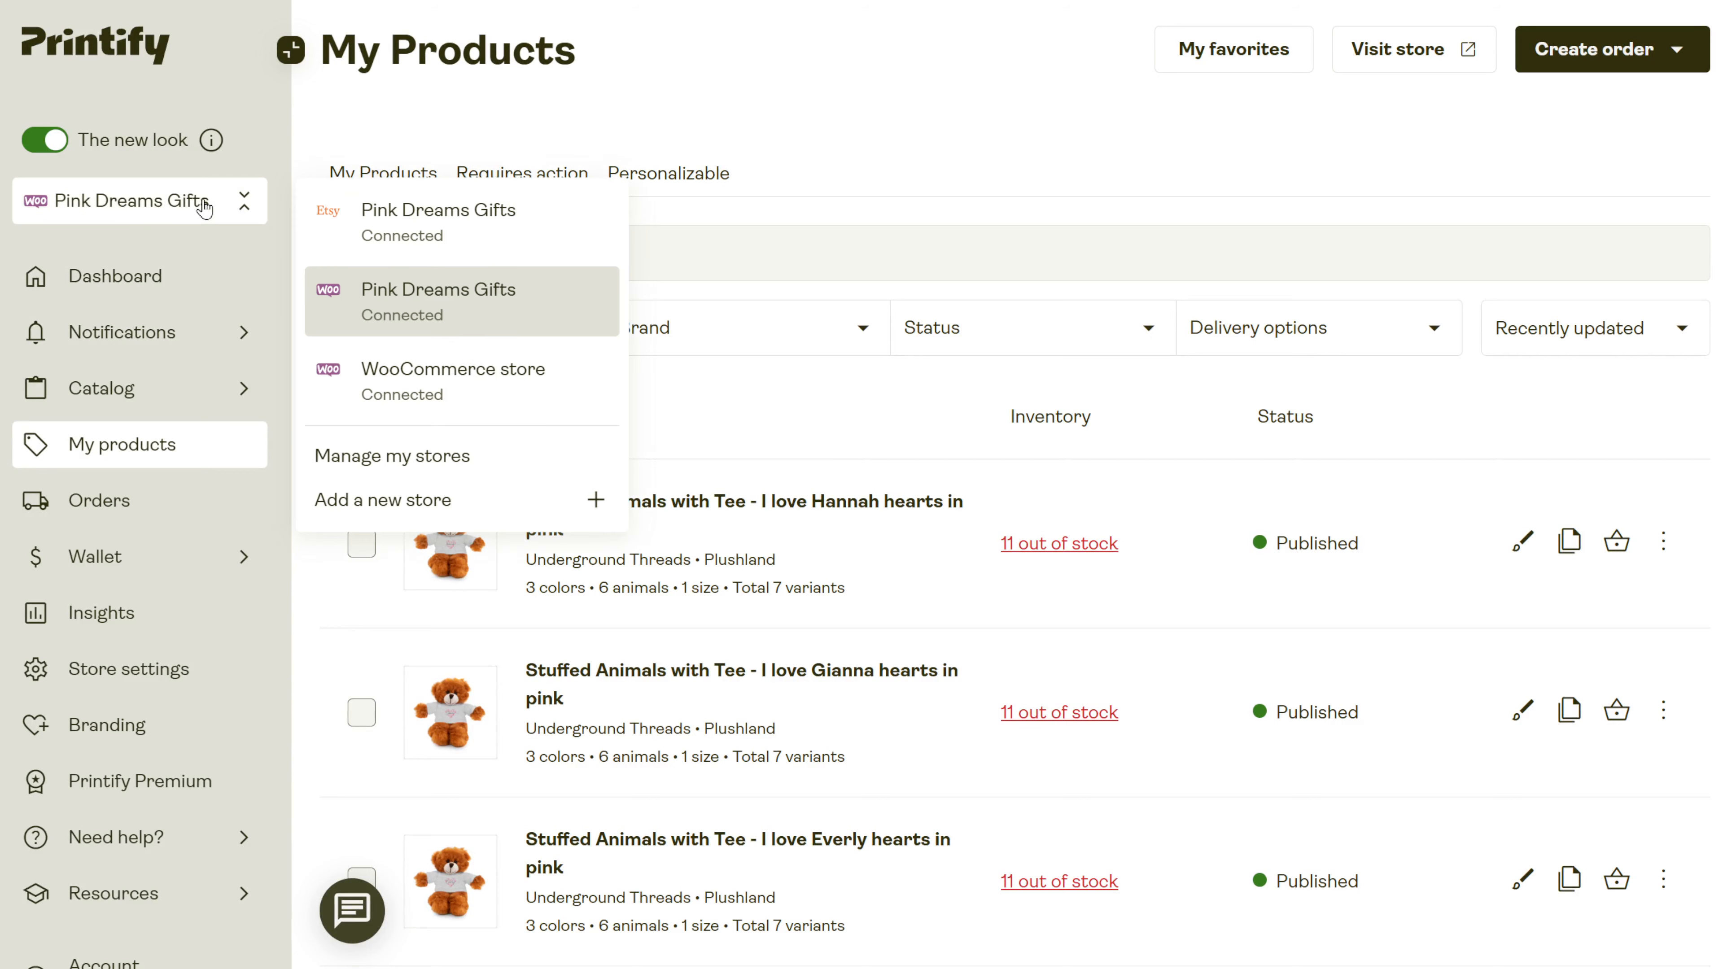
pyautogui.click(428, 299)
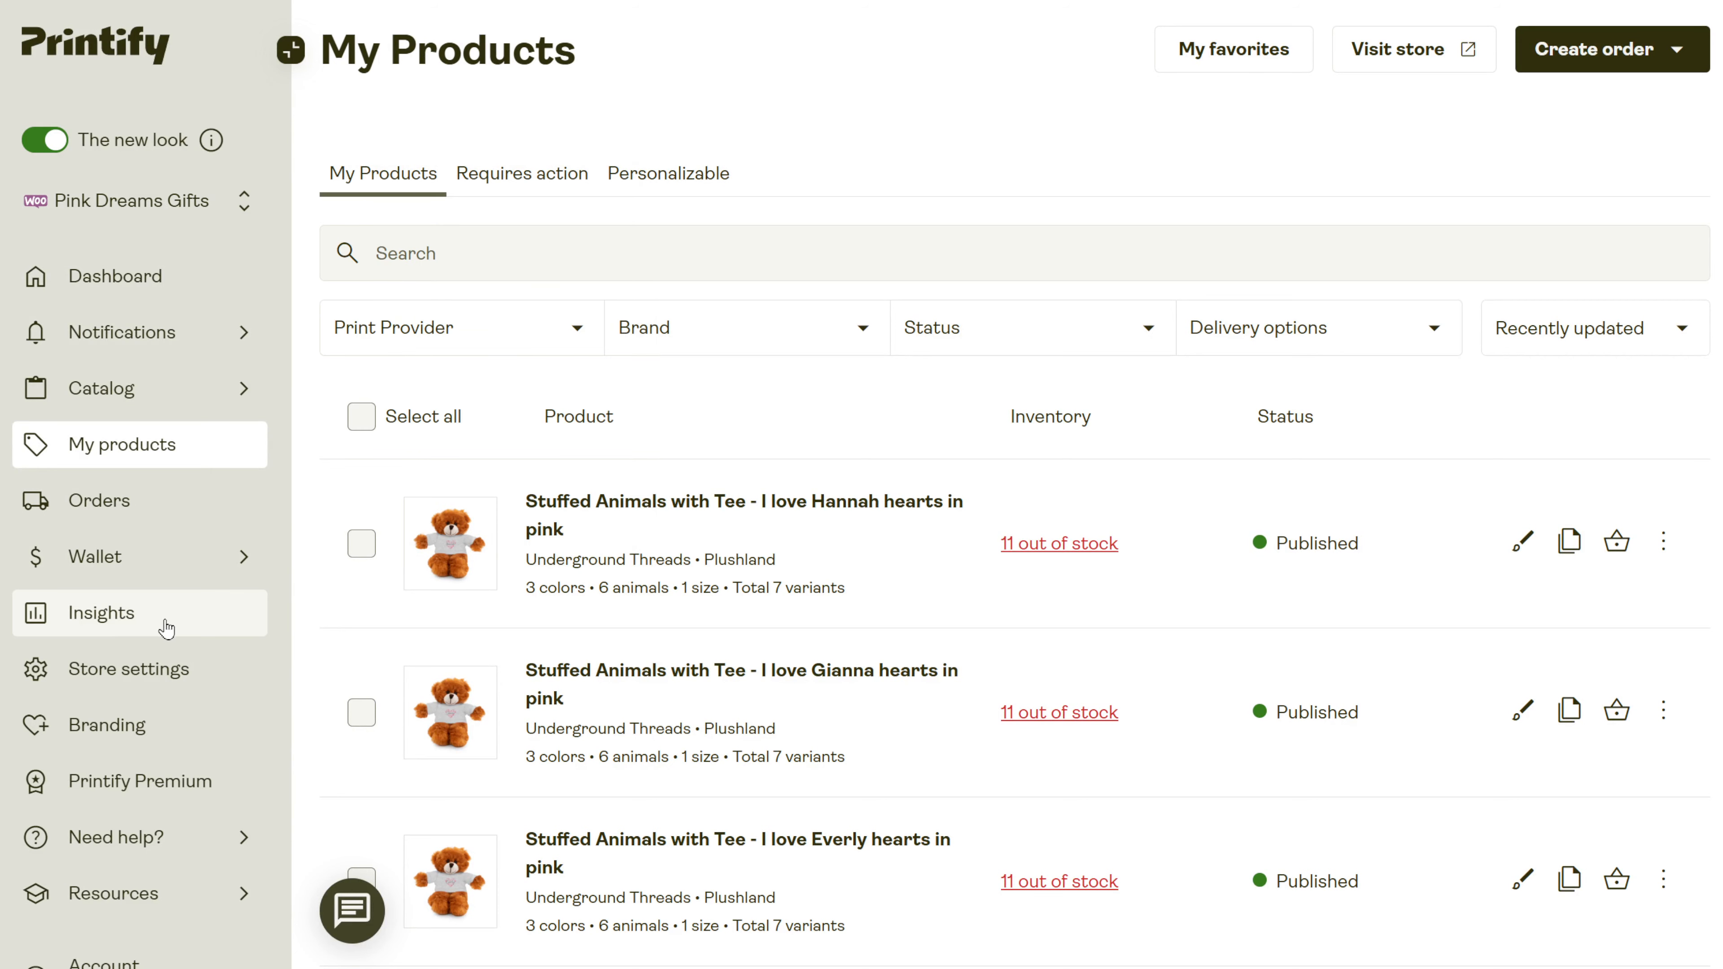
# Open the Catalog overview from the sidebar to reach Accessories › Other.
pyautogui.click(204, 388)
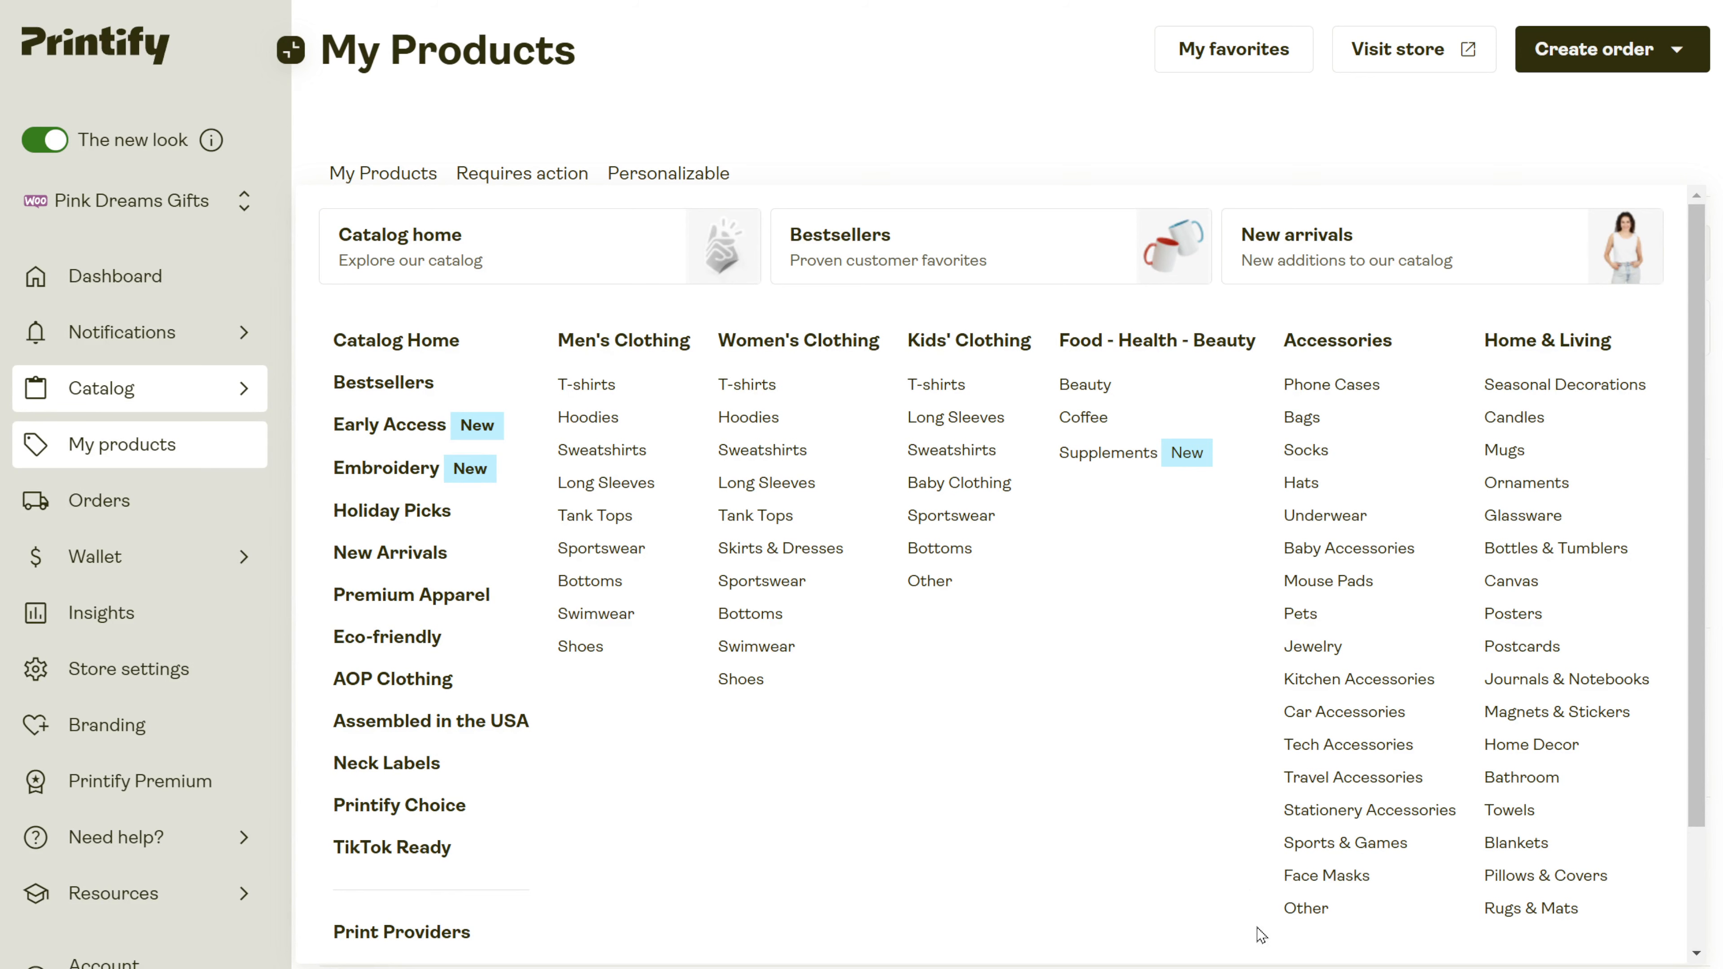
pyautogui.click(946, 597)
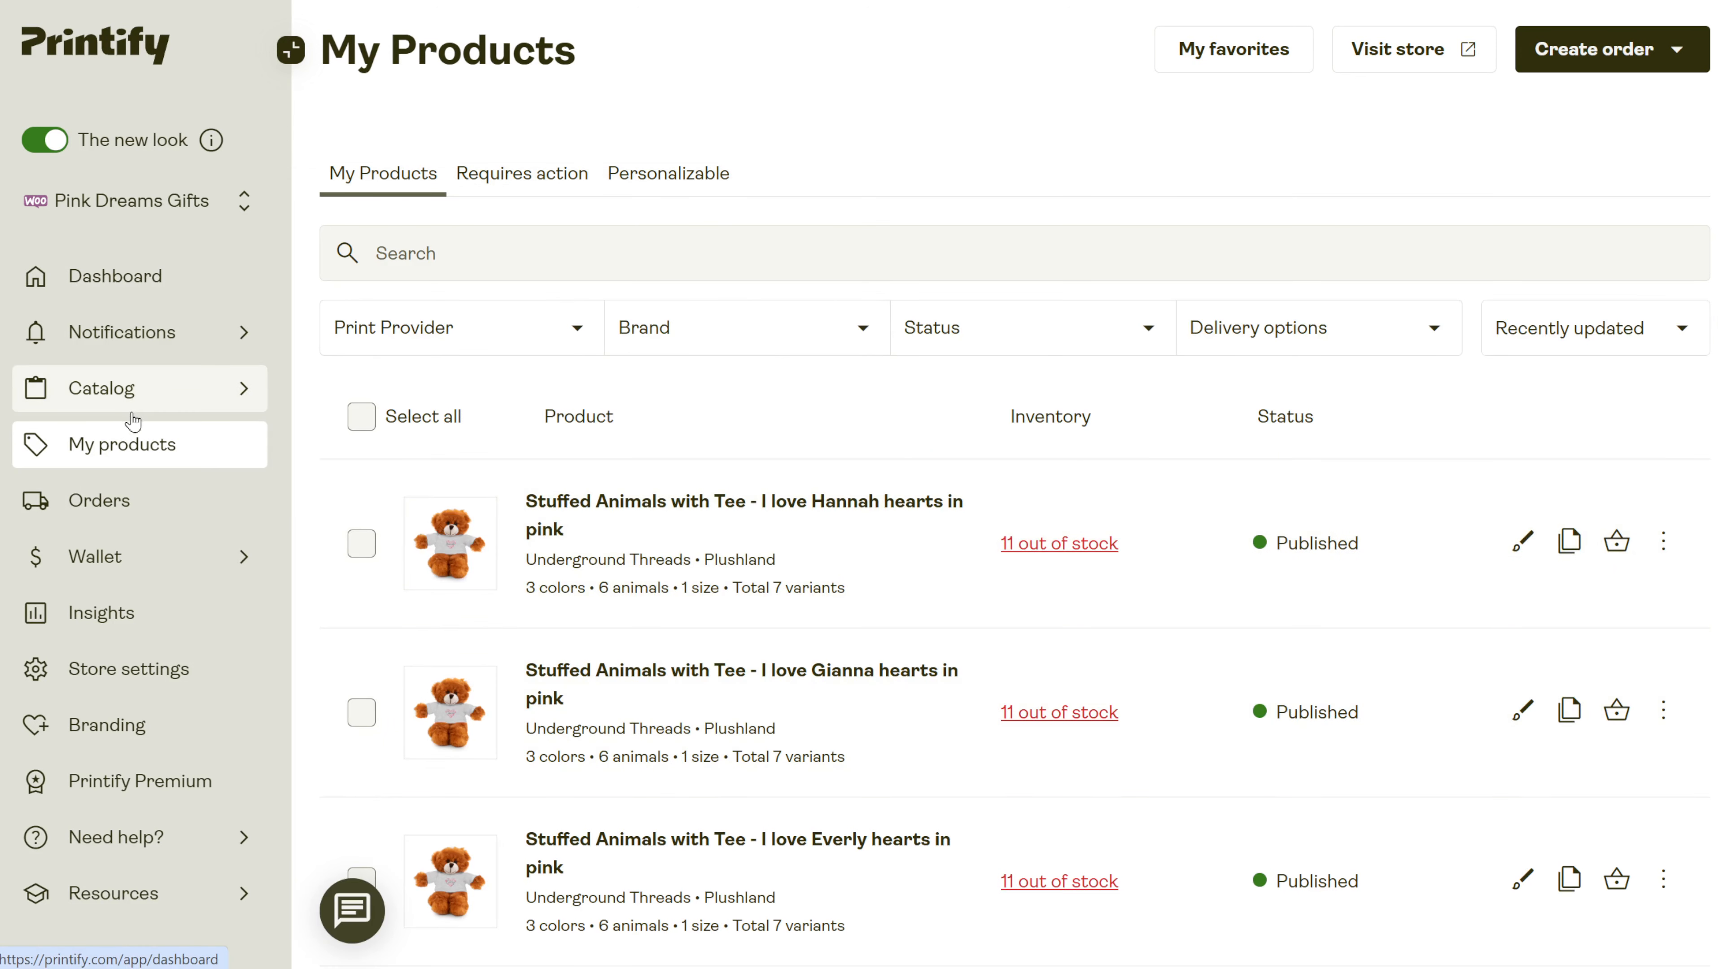
pyautogui.click(134, 388)
pyautogui.click(1305, 908)
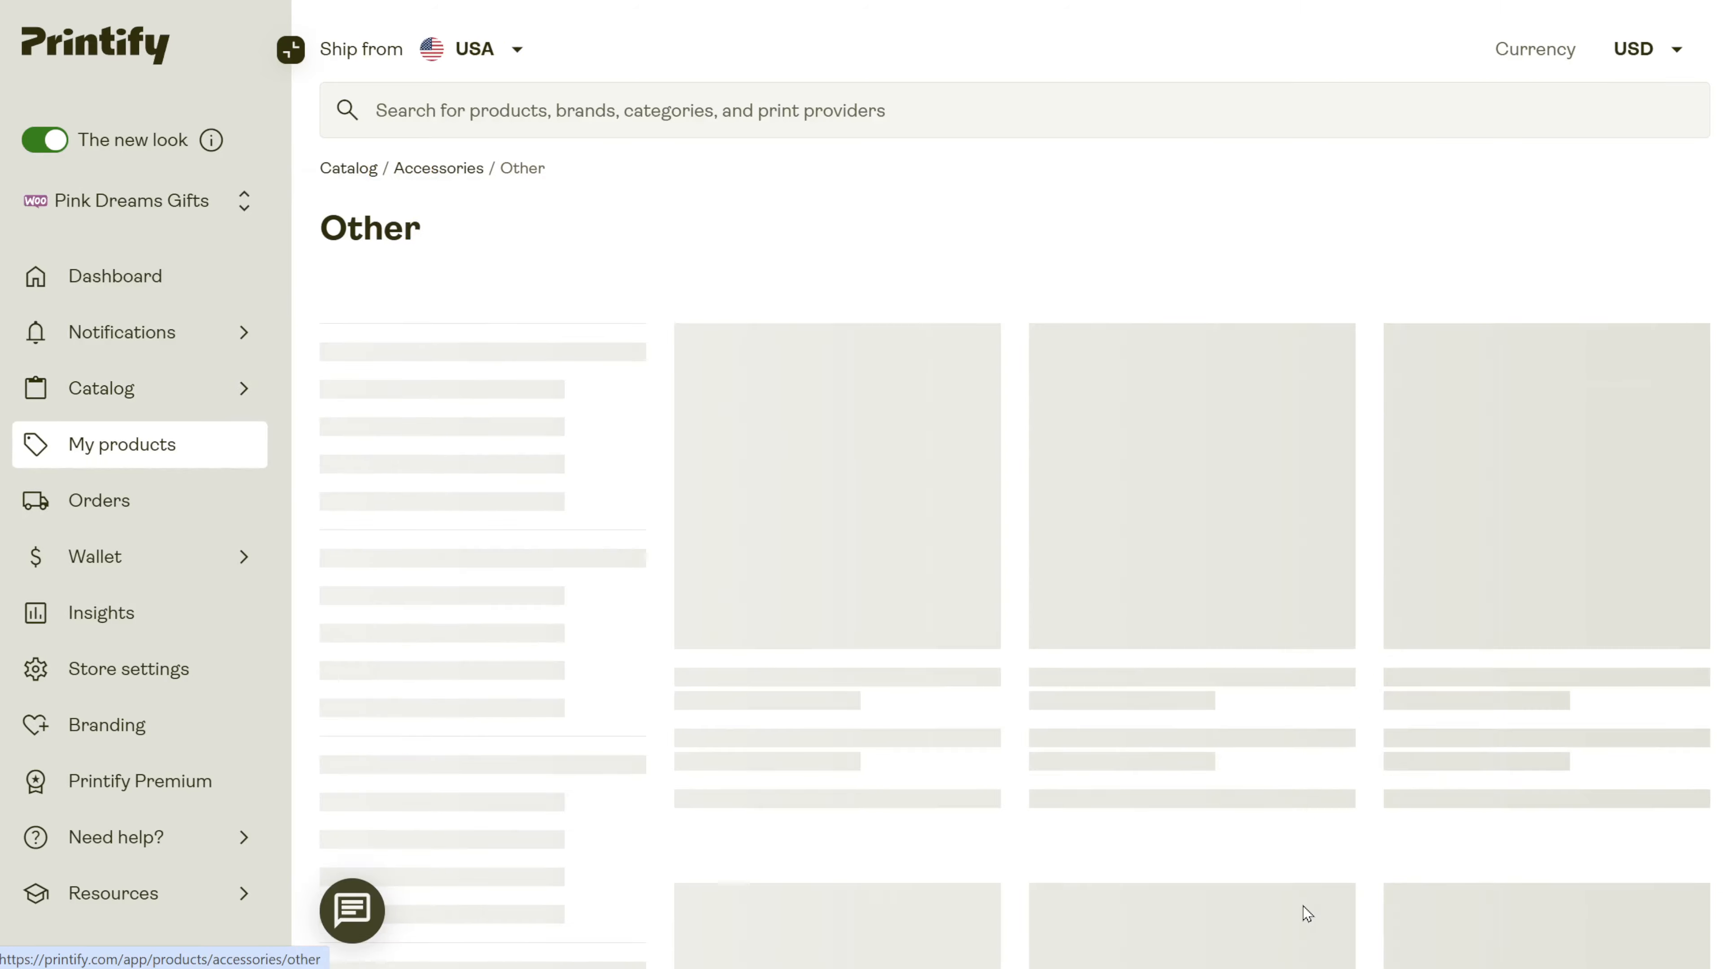
pyautogui.scroll(-20, 1062, 790)
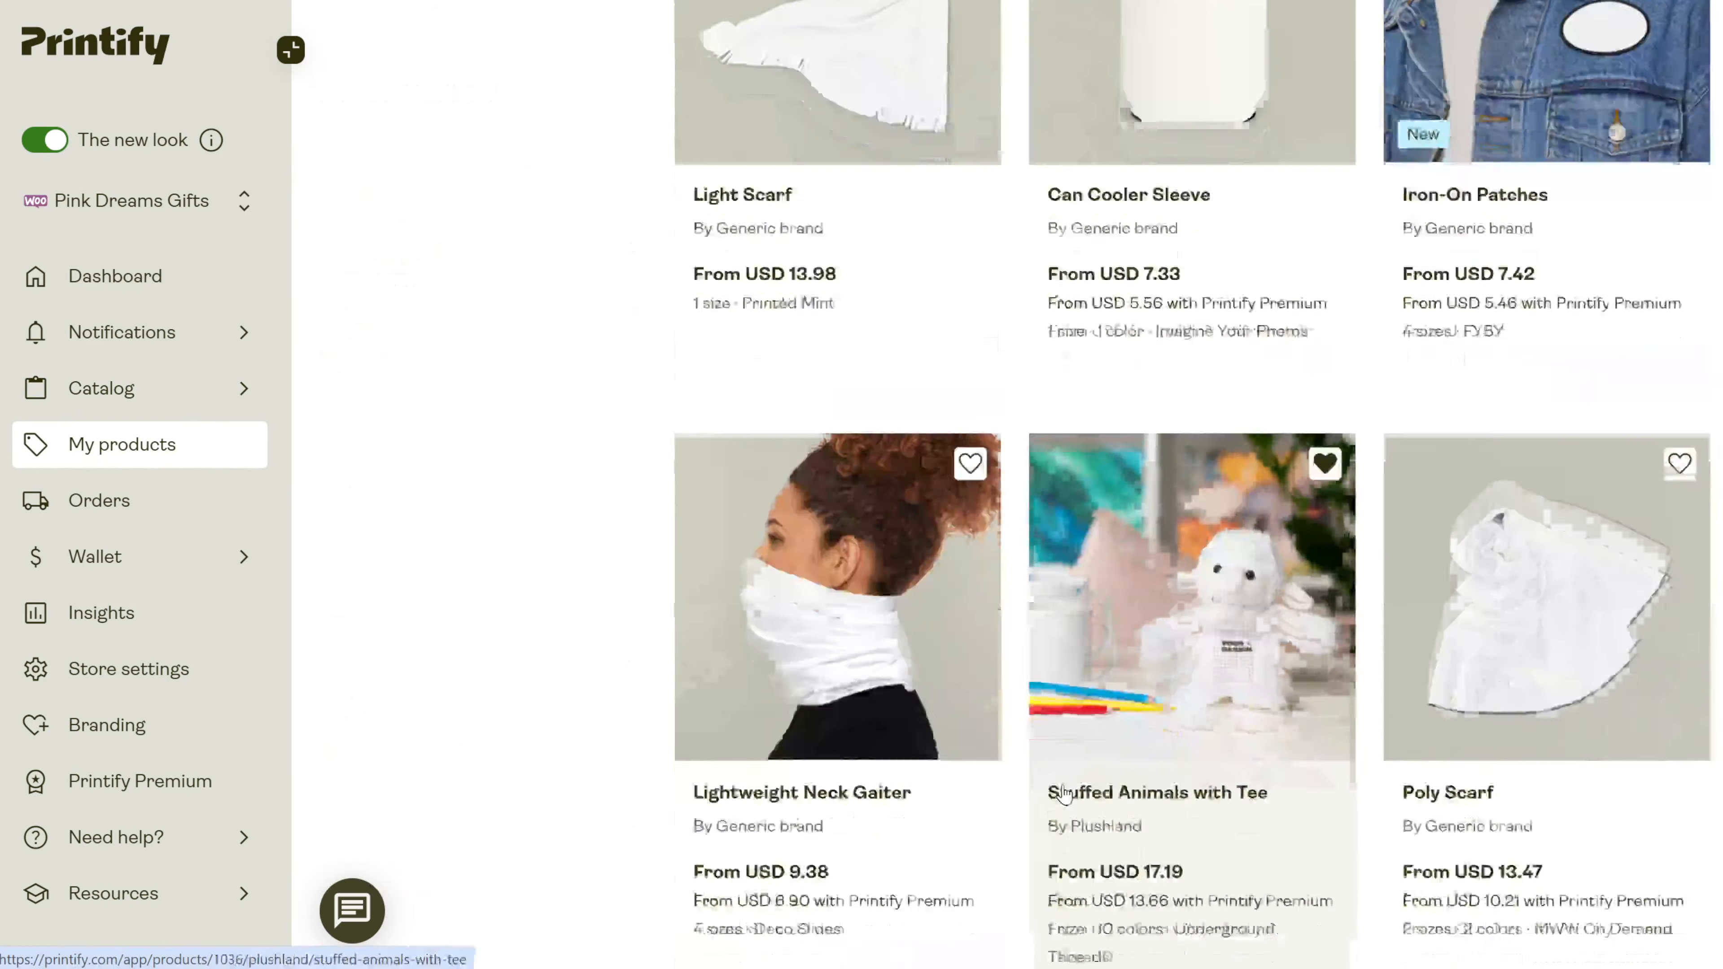
pyautogui.scroll(7, 1063, 794)
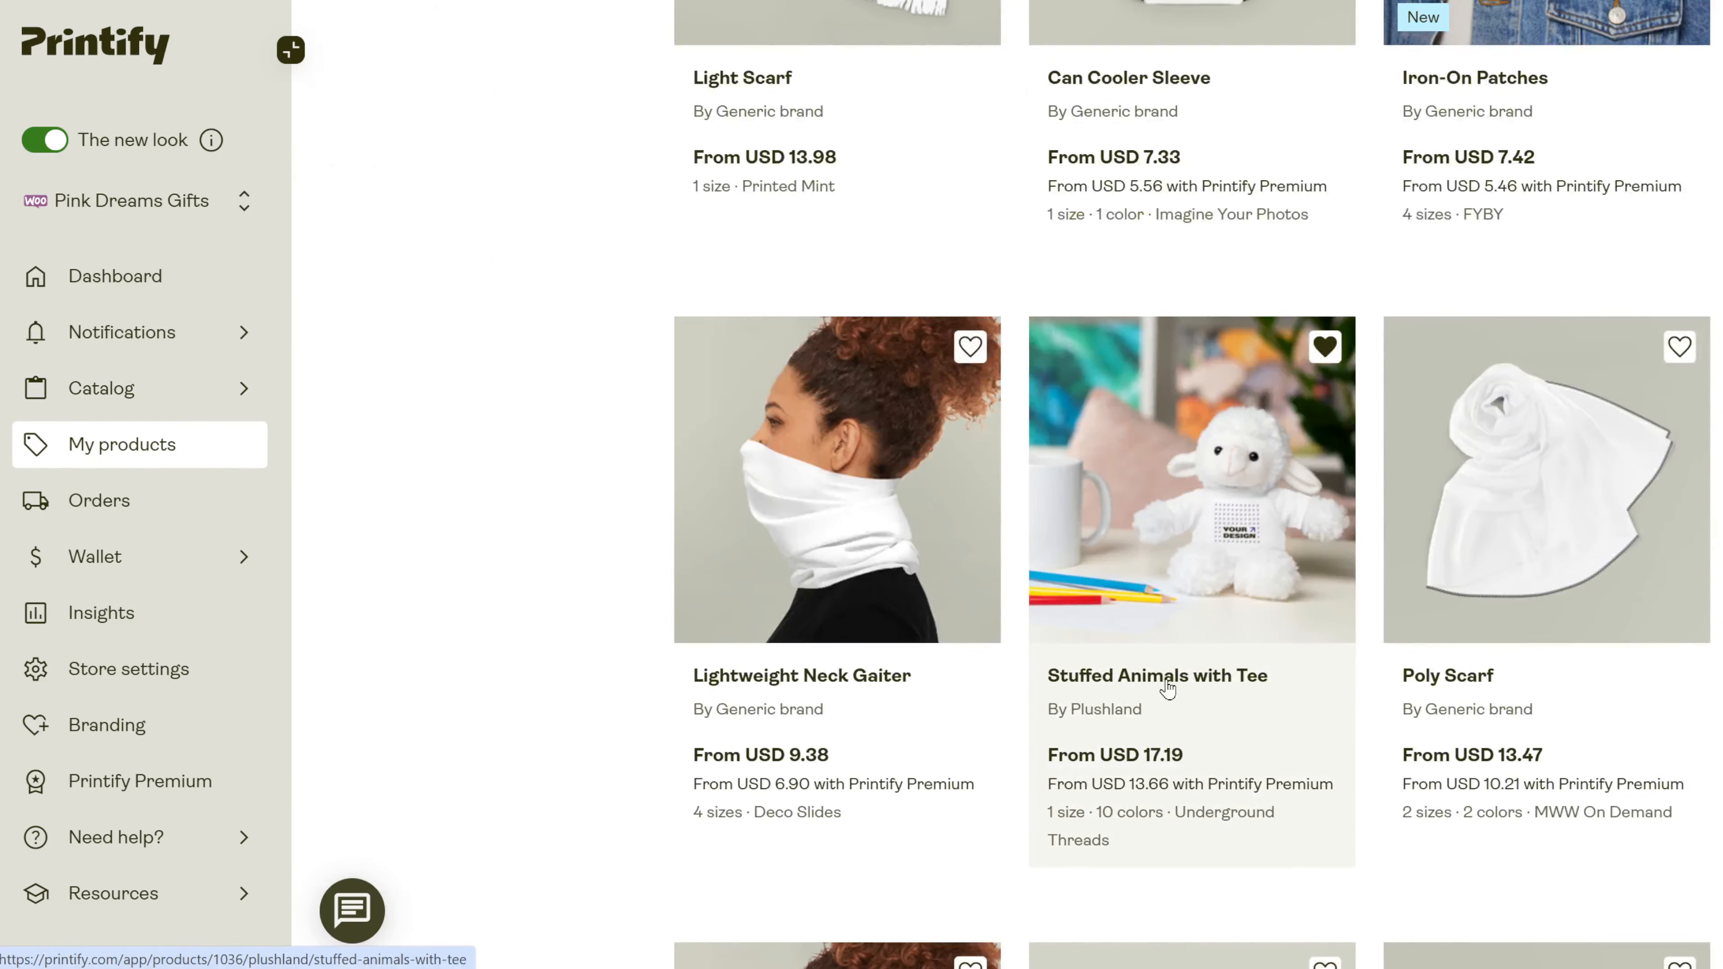
pyautogui.click(1166, 687)
pyautogui.scroll(-6, 1038, 724)
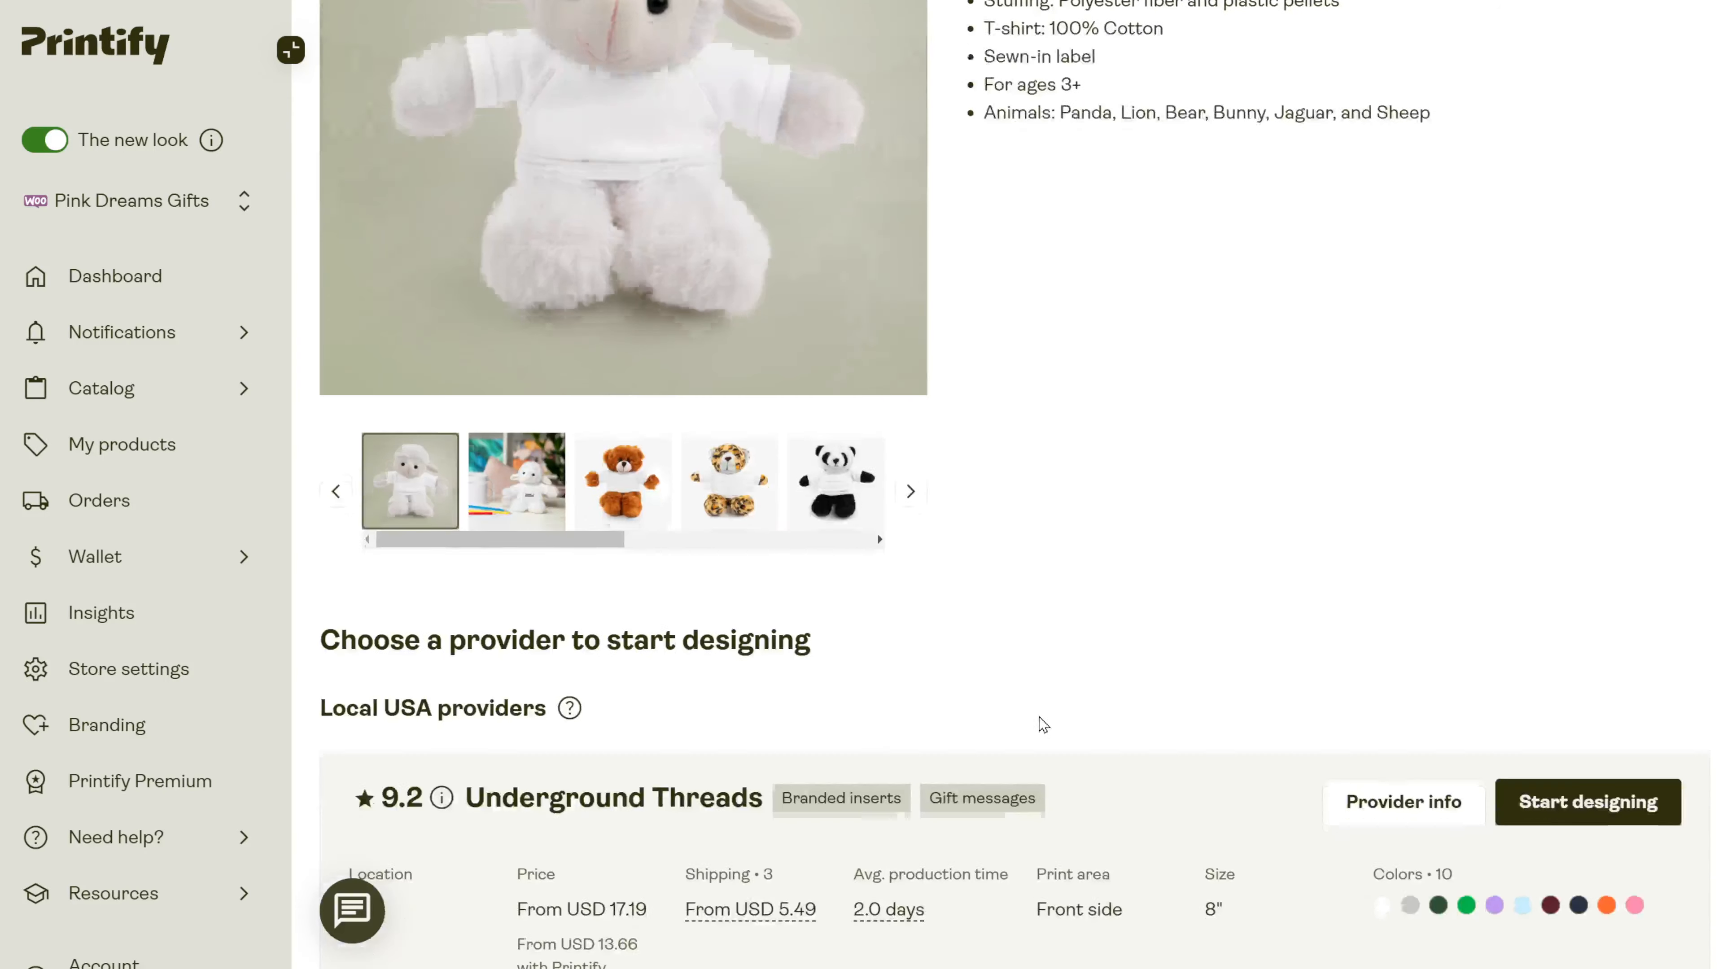
pyautogui.scroll(-4, 1039, 724)
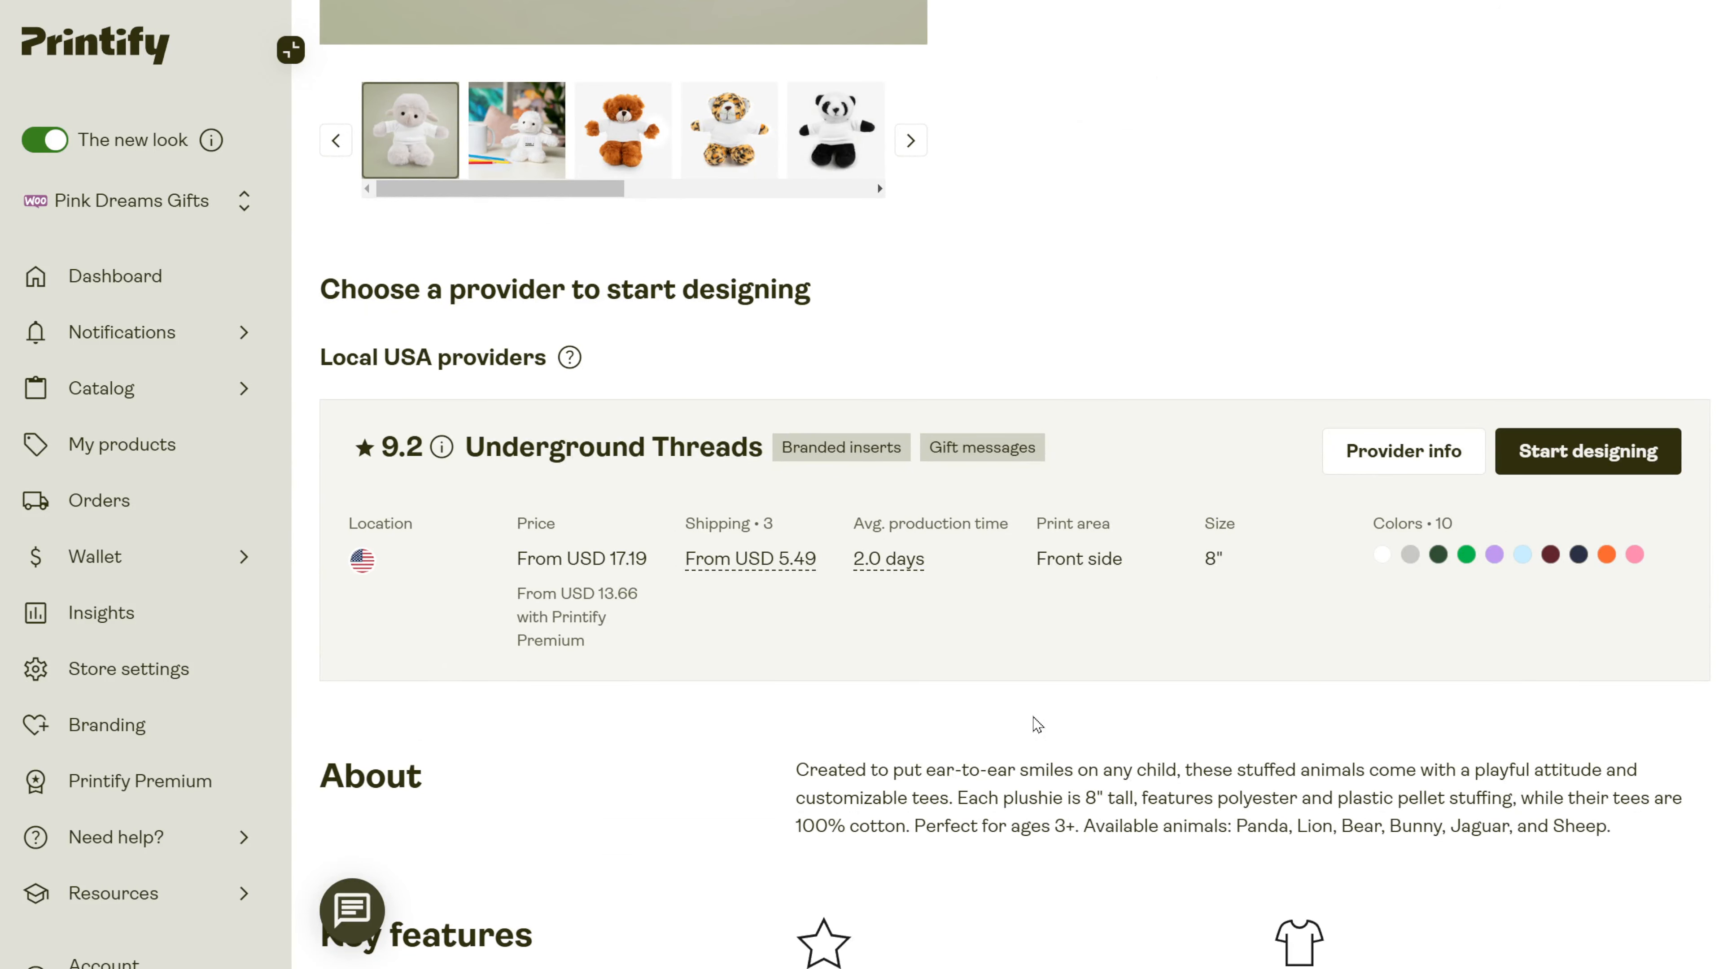
pyautogui.scroll(9, 1036, 724)
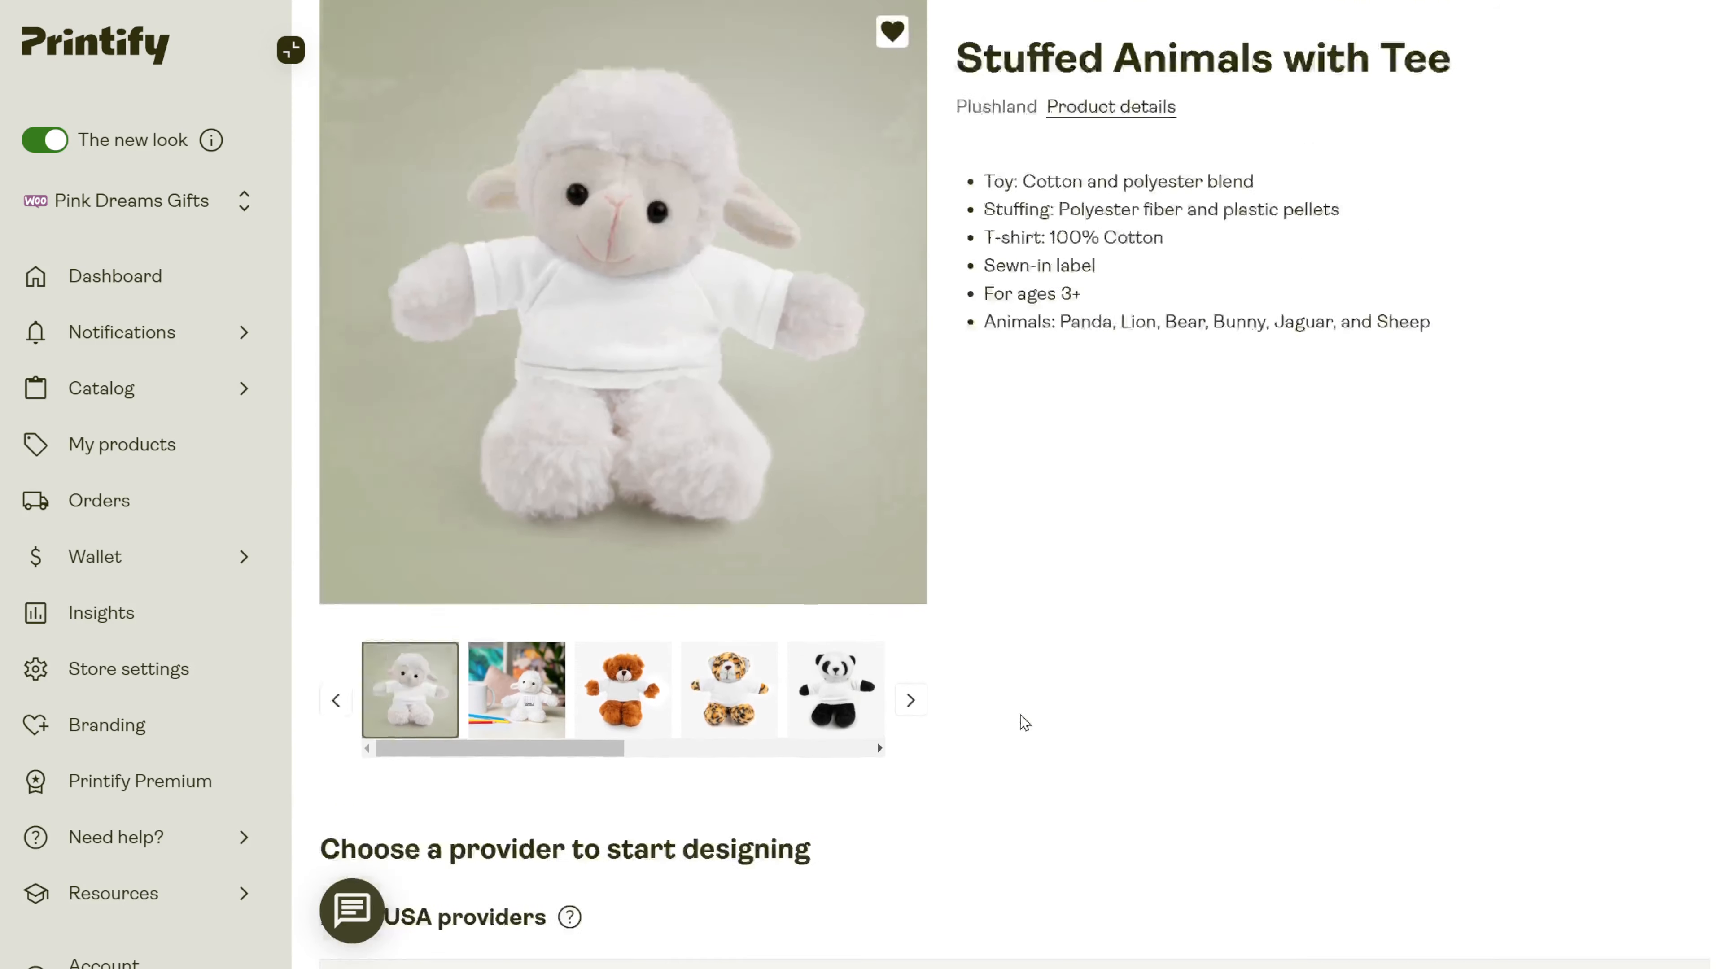
pyautogui.click(536, 826)
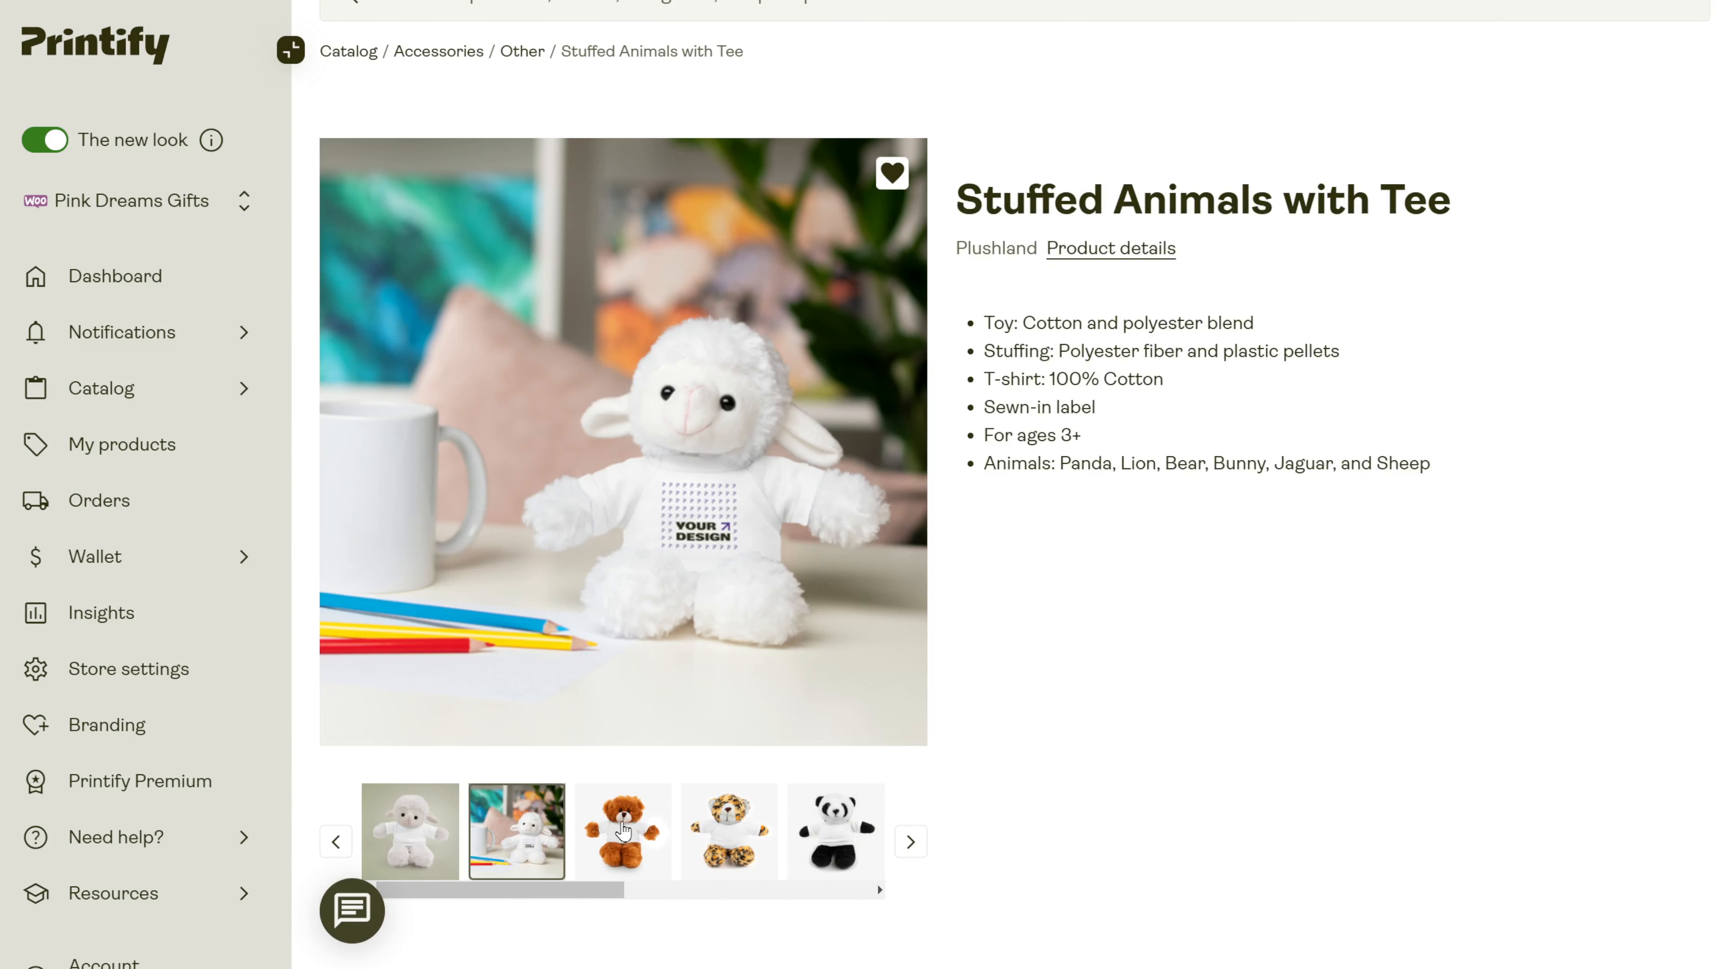
pyautogui.click(630, 824)
pyautogui.click(719, 844)
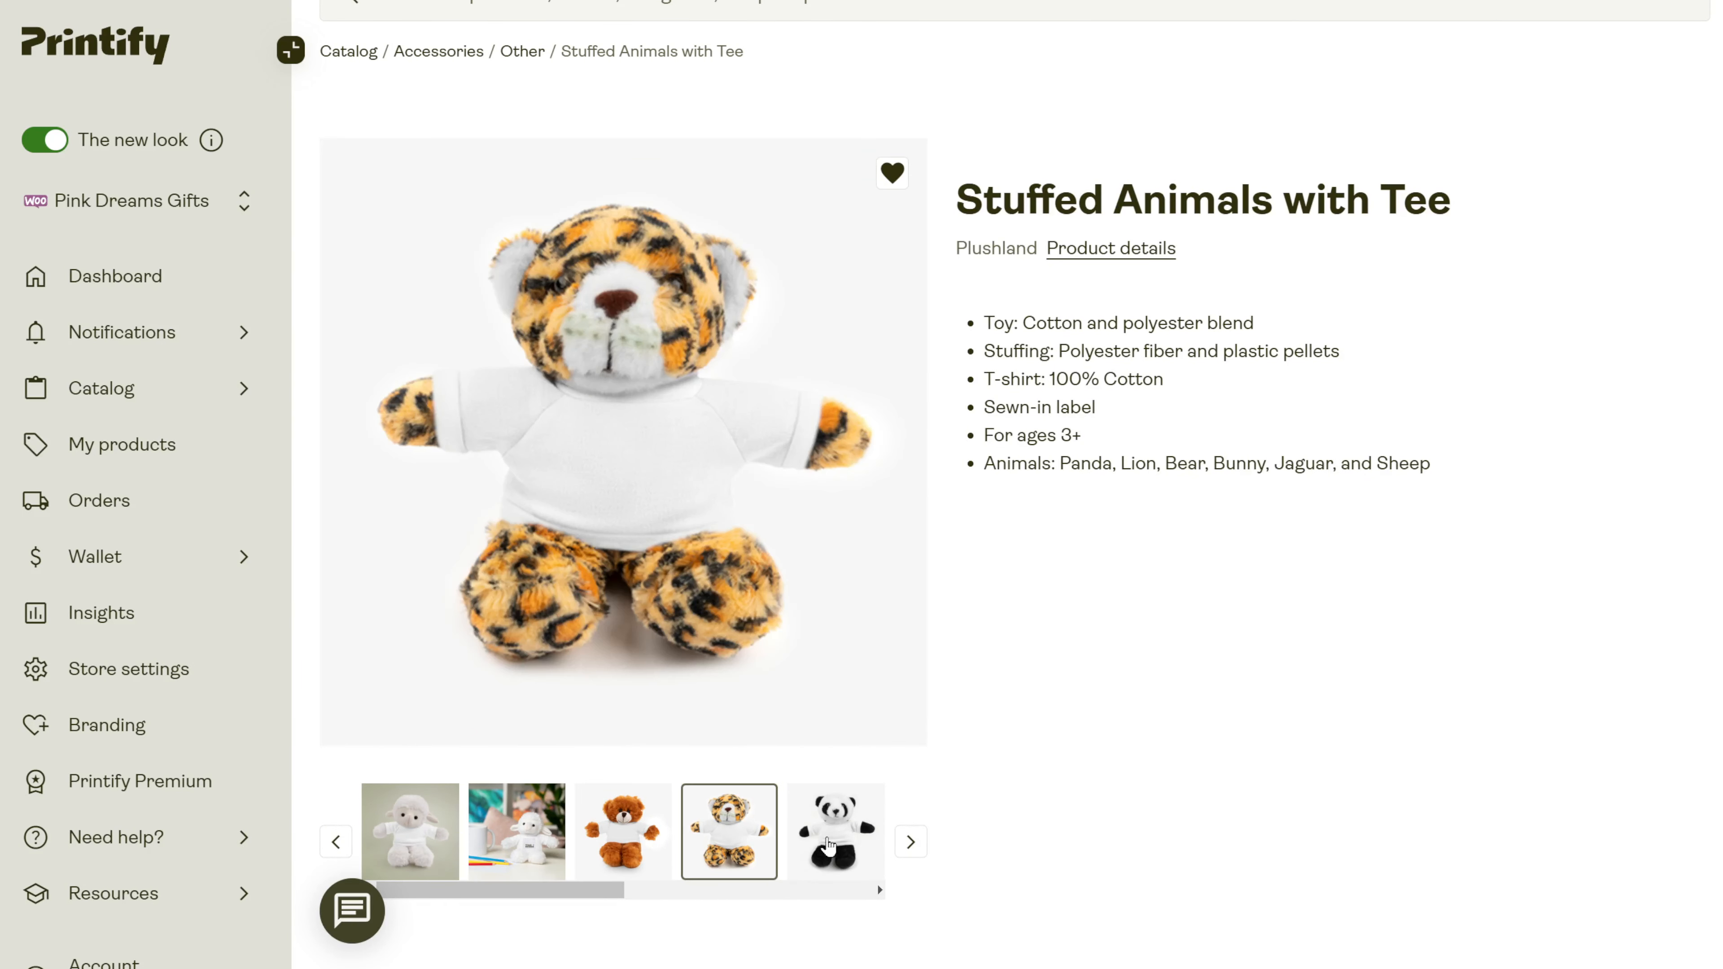
pyautogui.click(831, 847)
pyautogui.click(911, 839)
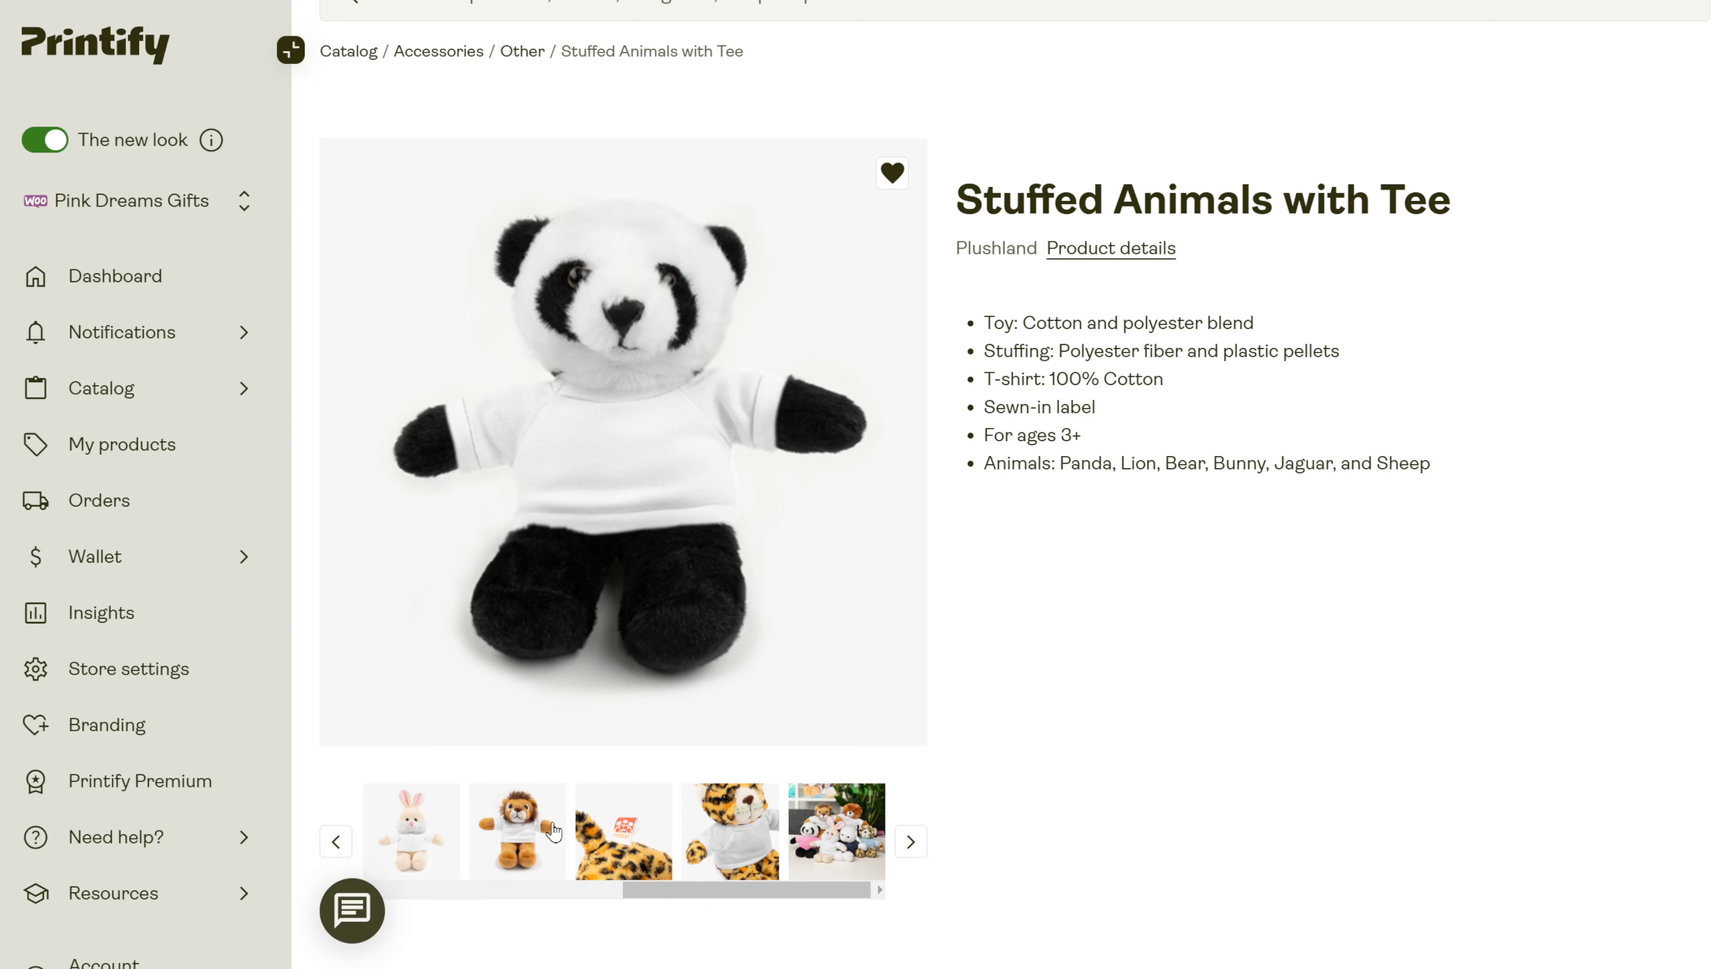
pyautogui.click(523, 833)
pyautogui.click(417, 836)
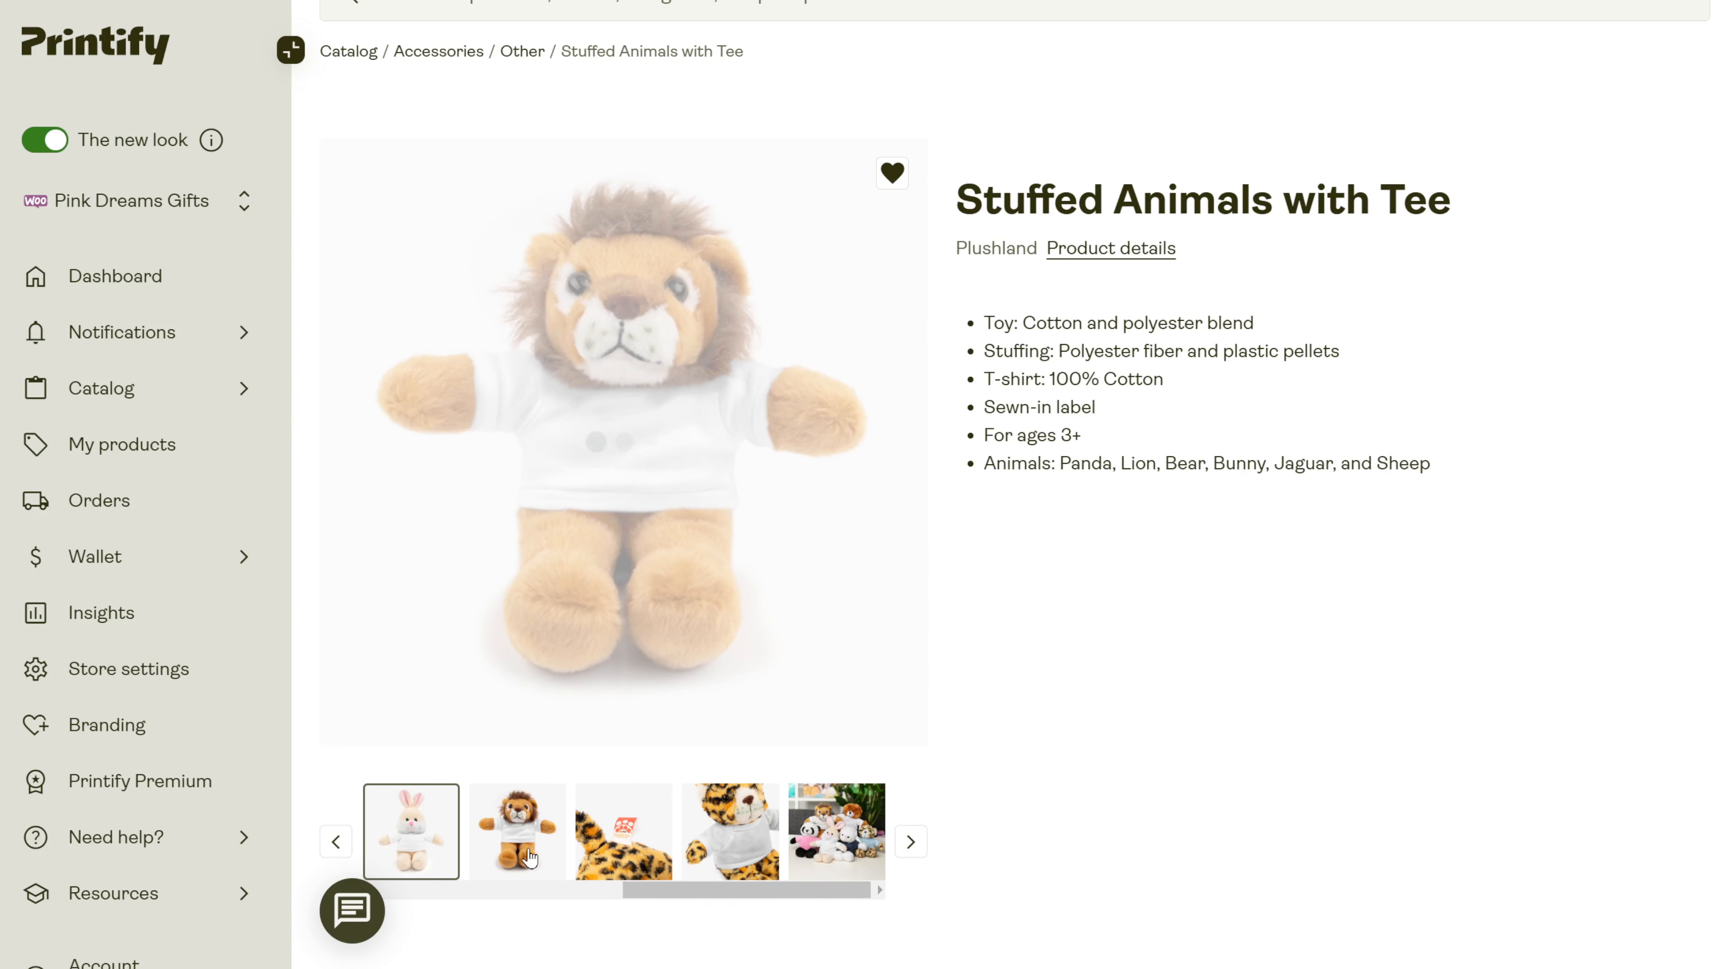
pyautogui.click(617, 849)
pyautogui.click(739, 851)
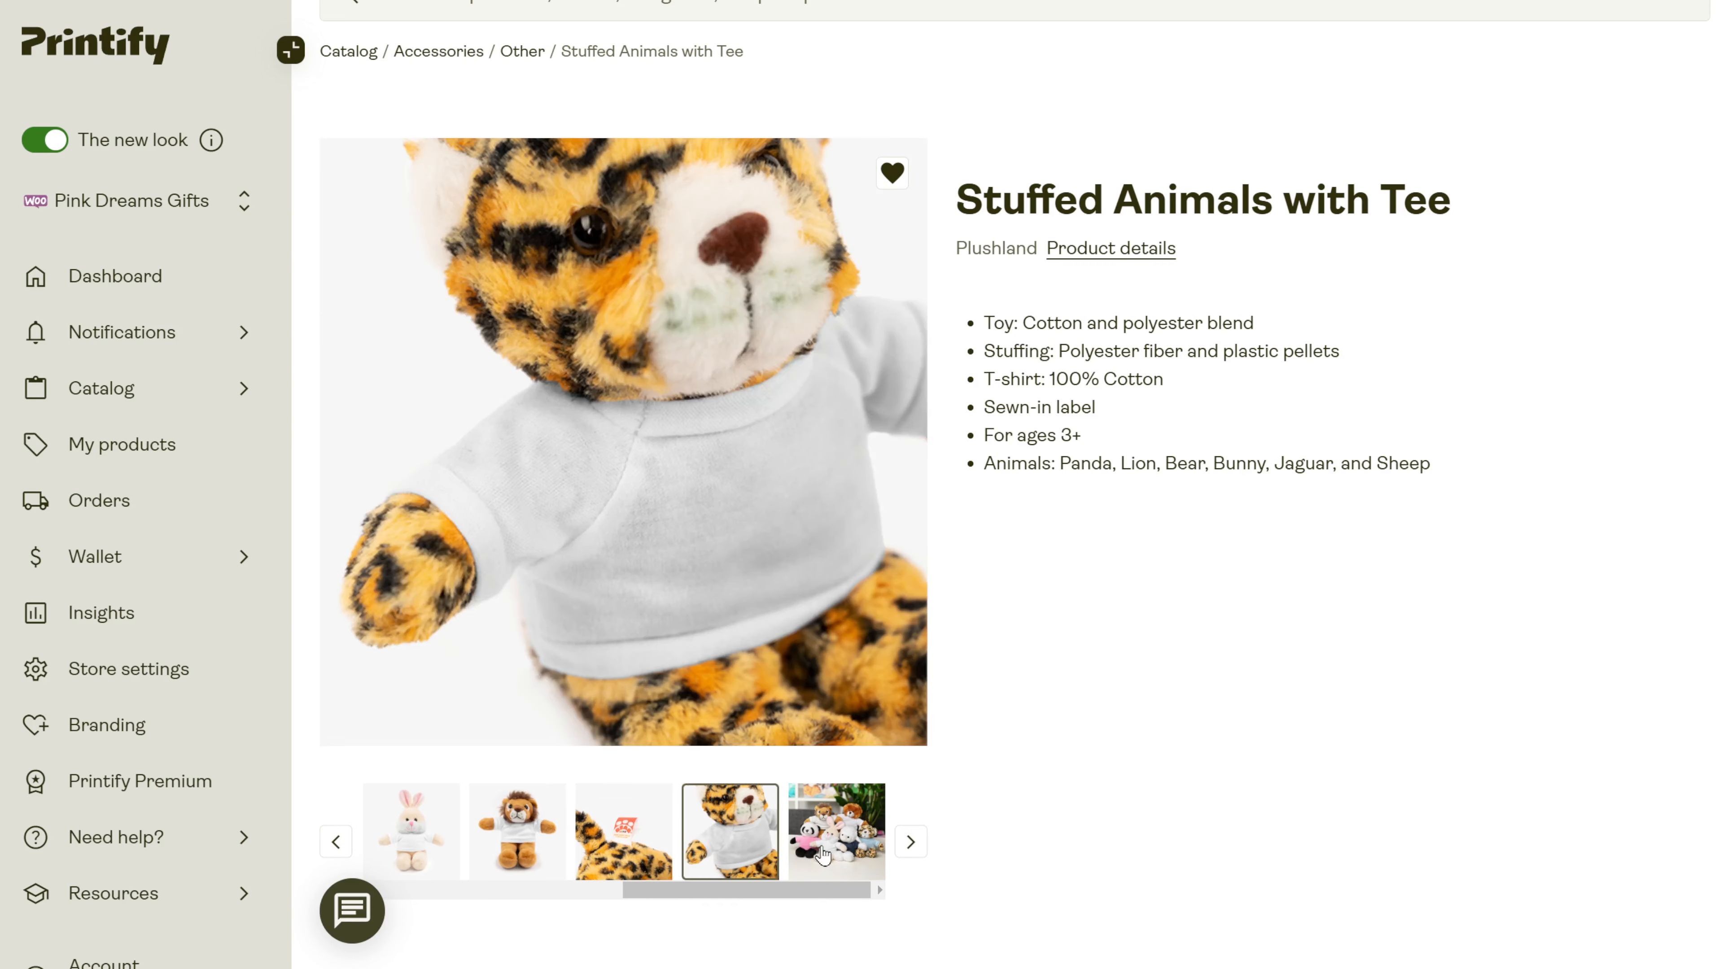
pyautogui.click(836, 857)
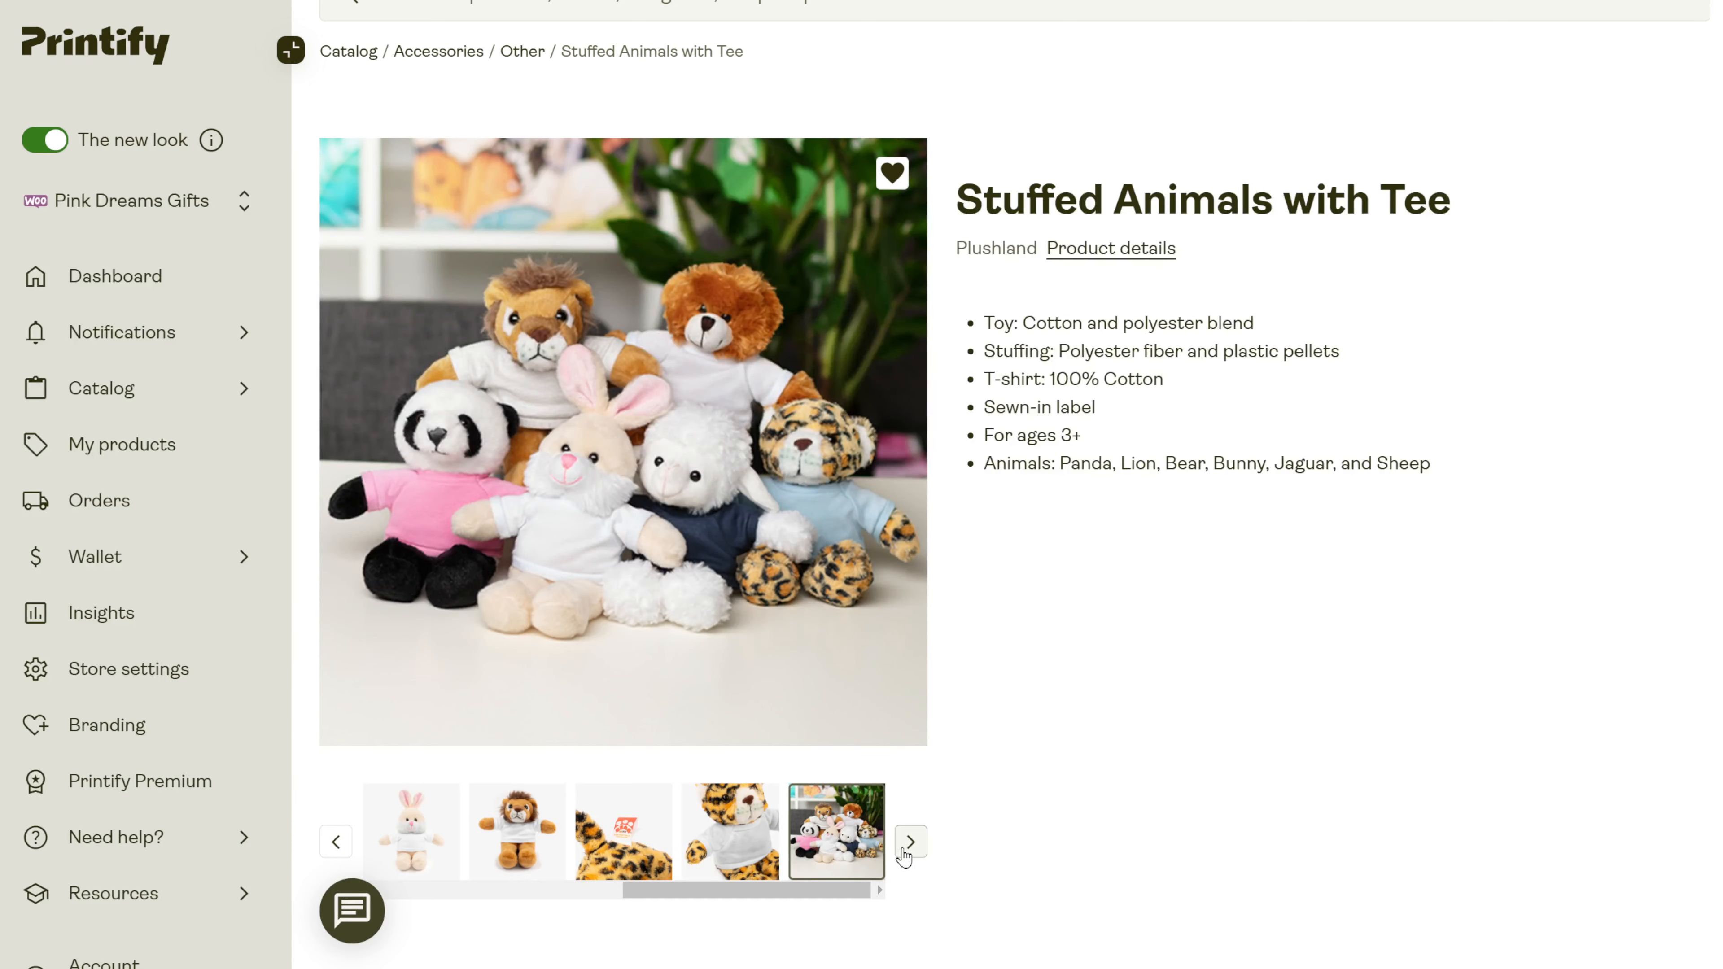
pyautogui.click(910, 849)
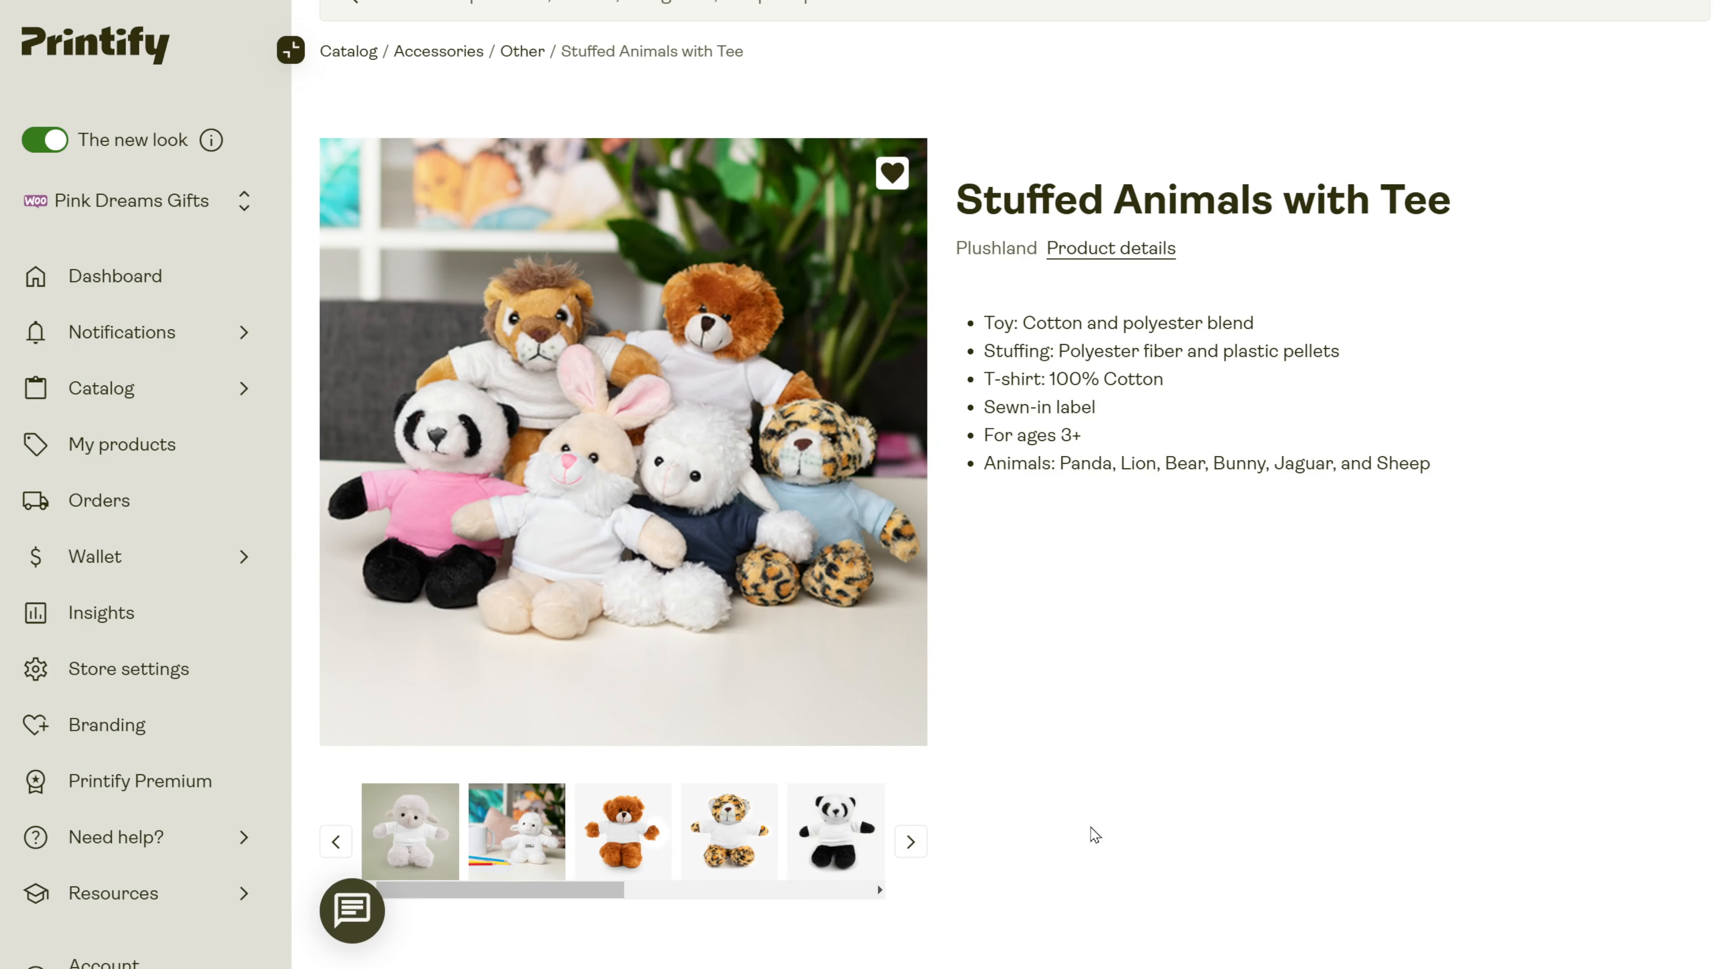
pyautogui.scroll(-5, 1110, 828)
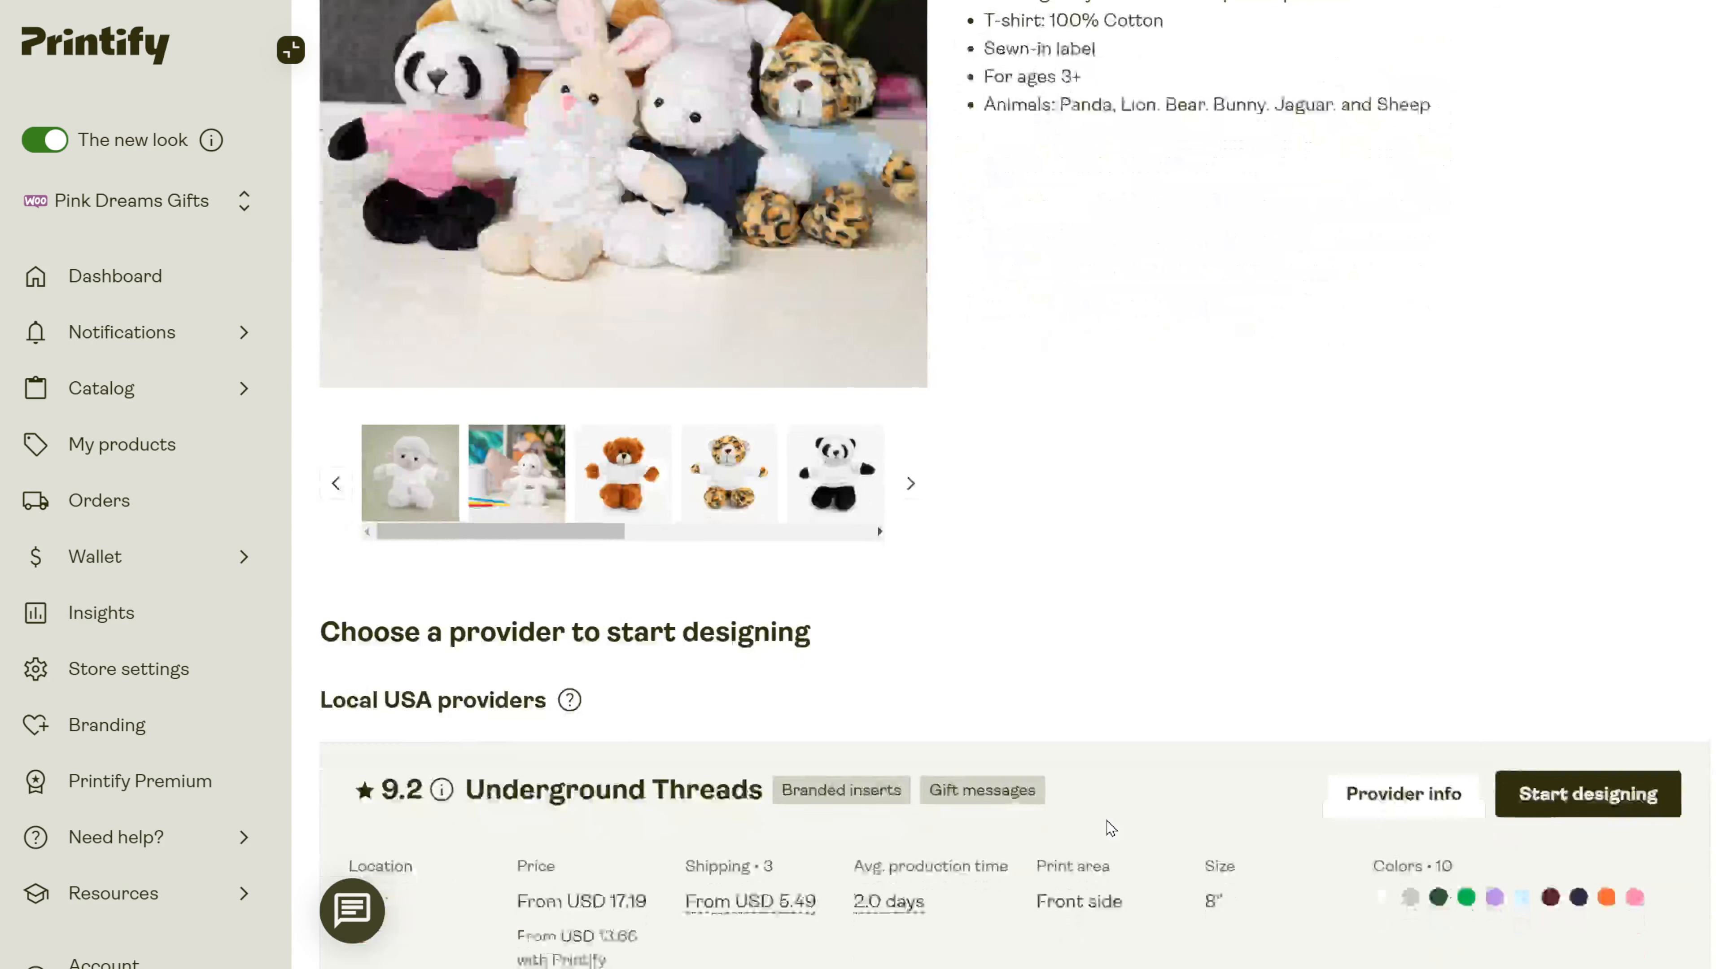
pyautogui.scroll(-3, 1110, 828)
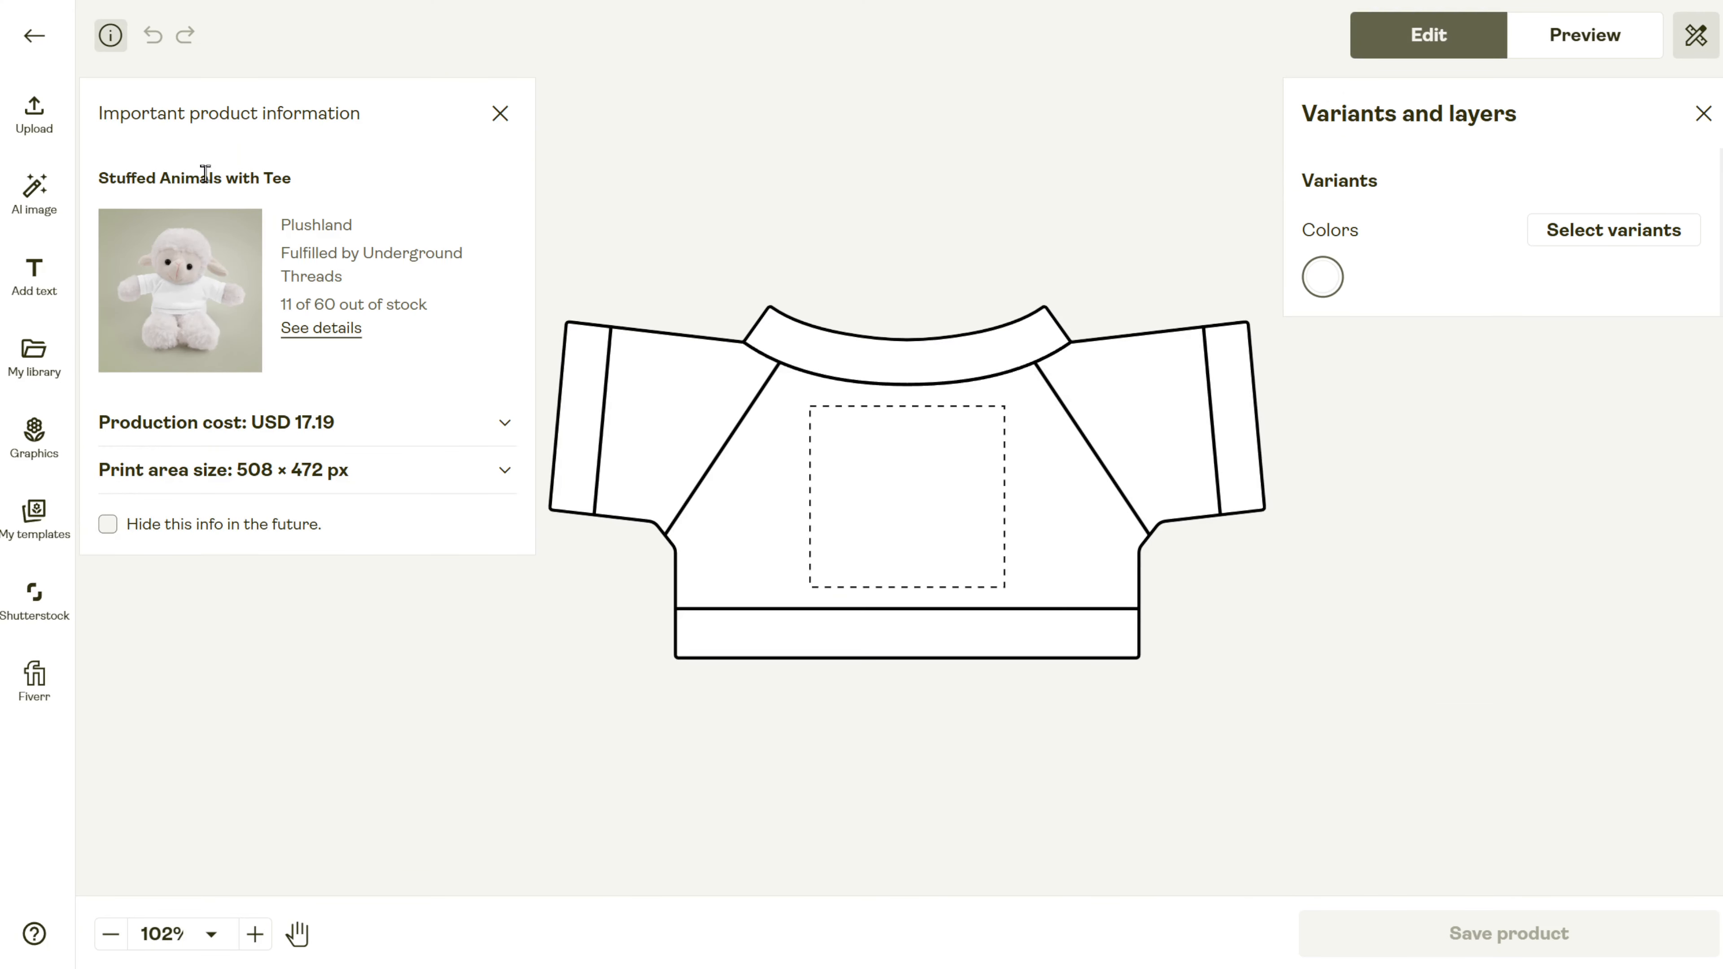
# Place the Hannah.png heart graphic on the tee and add the Ash and Light Blue colour variants.
pyautogui.click(34, 114)
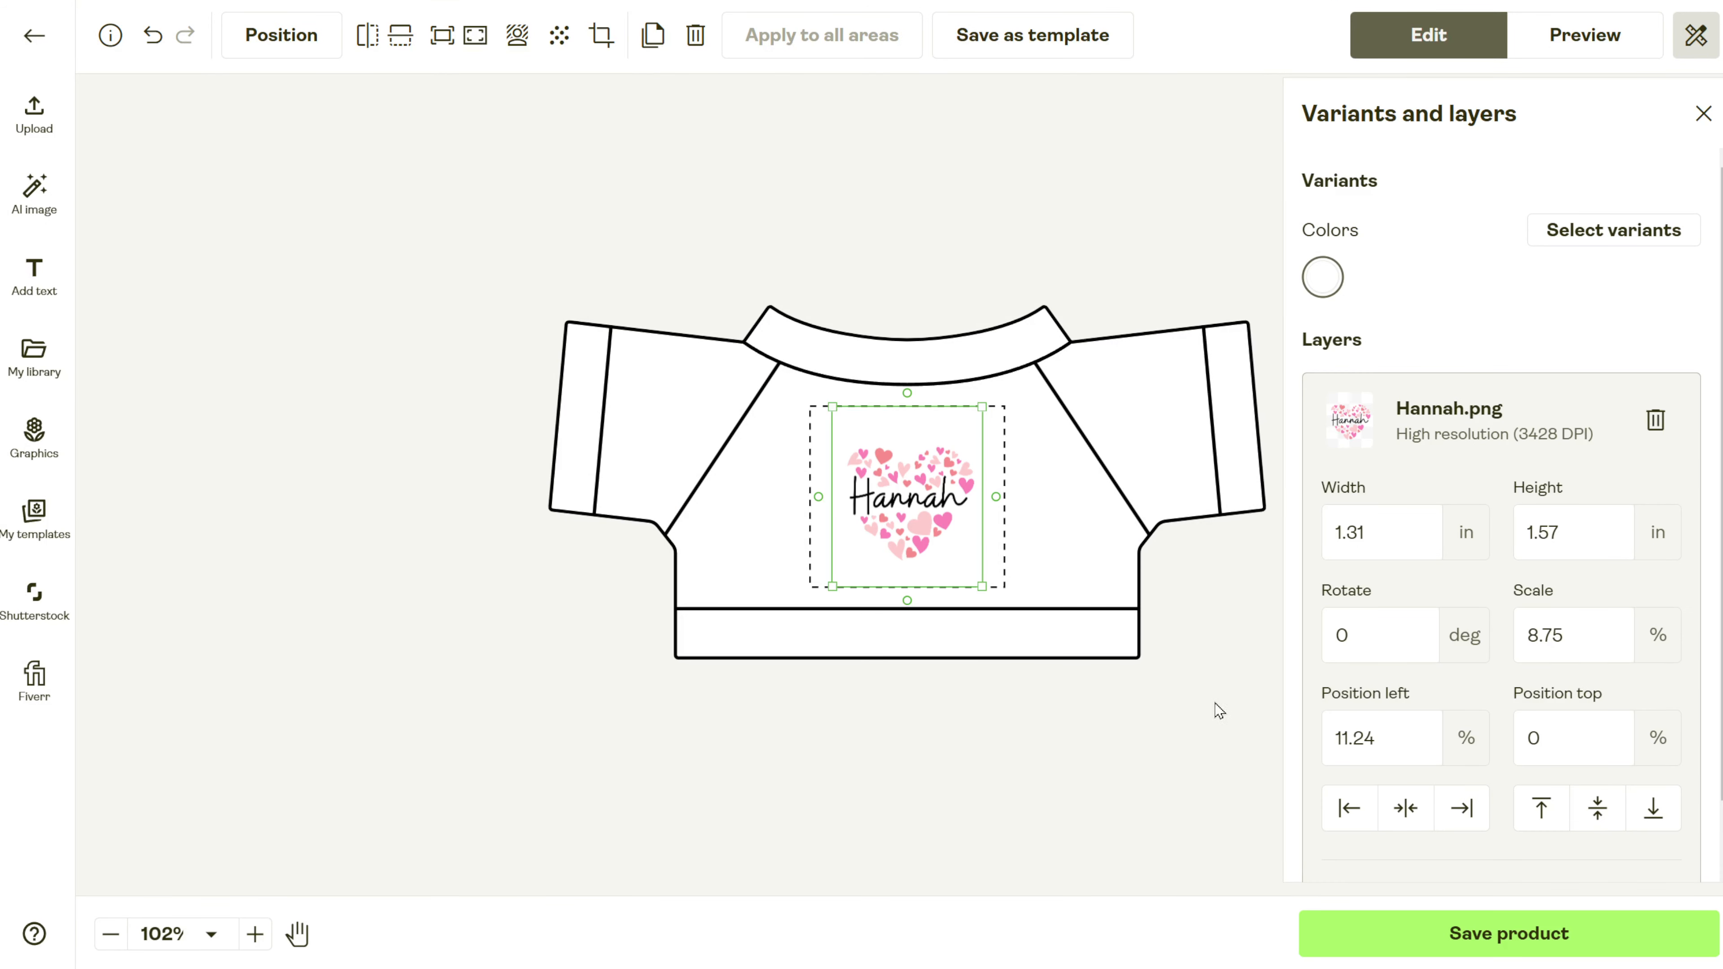
pyautogui.click(1625, 229)
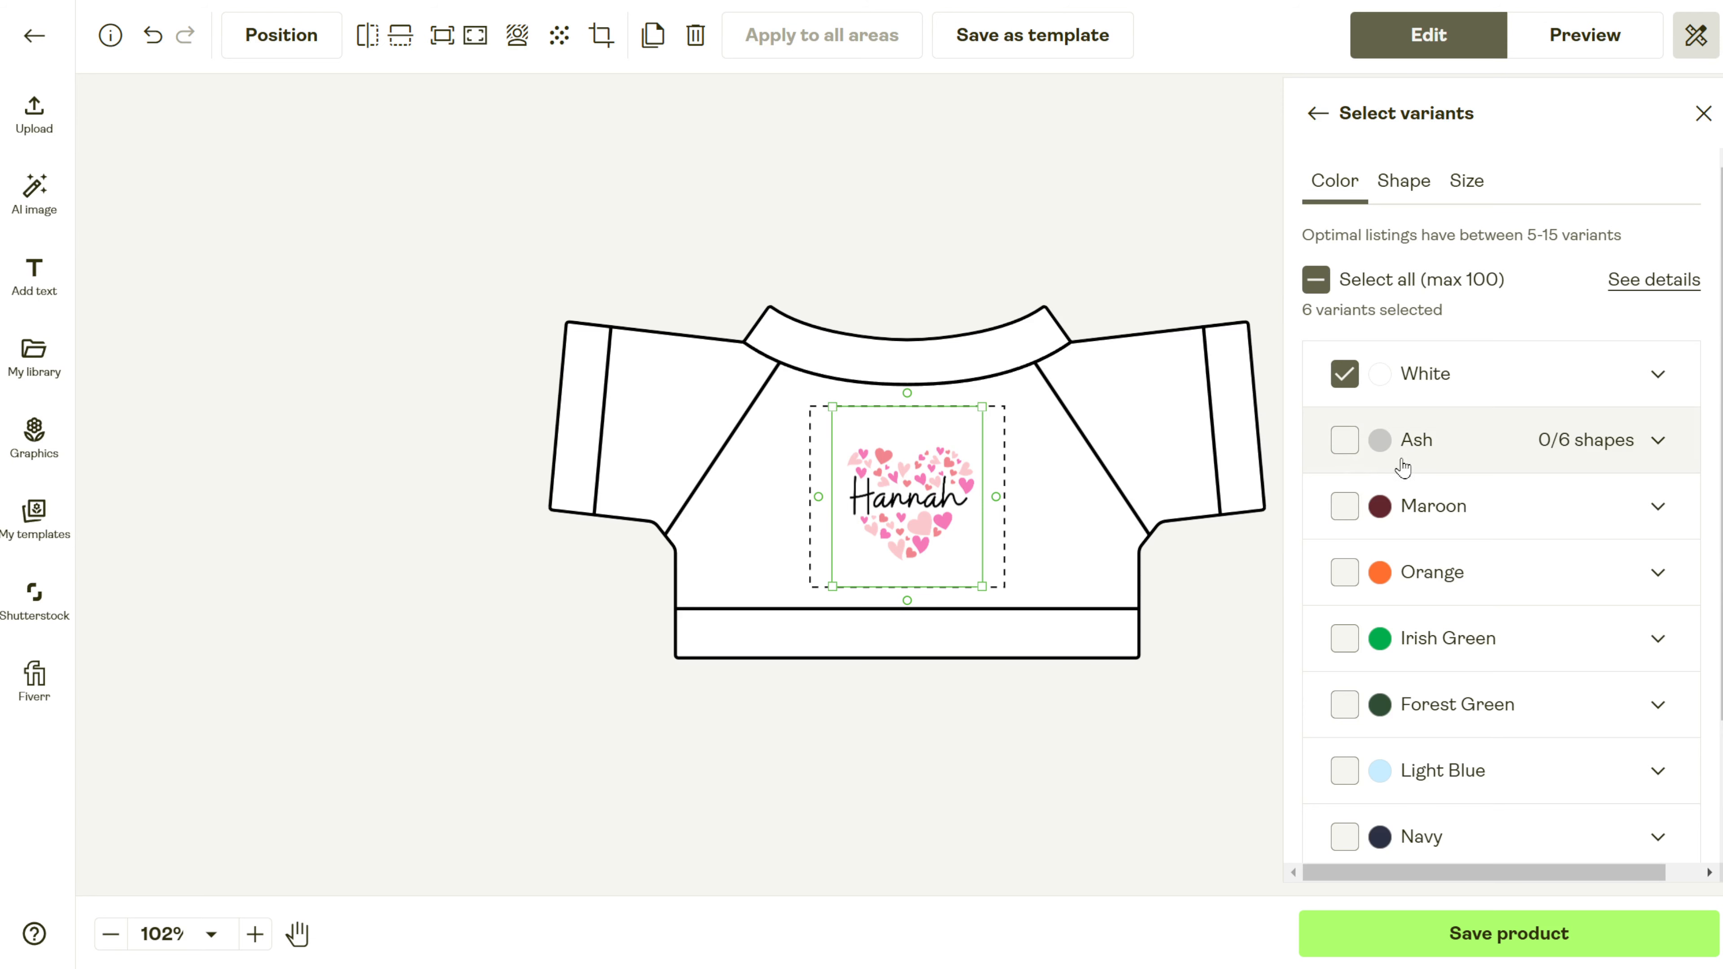
pyautogui.click(1350, 452)
pyautogui.click(1344, 771)
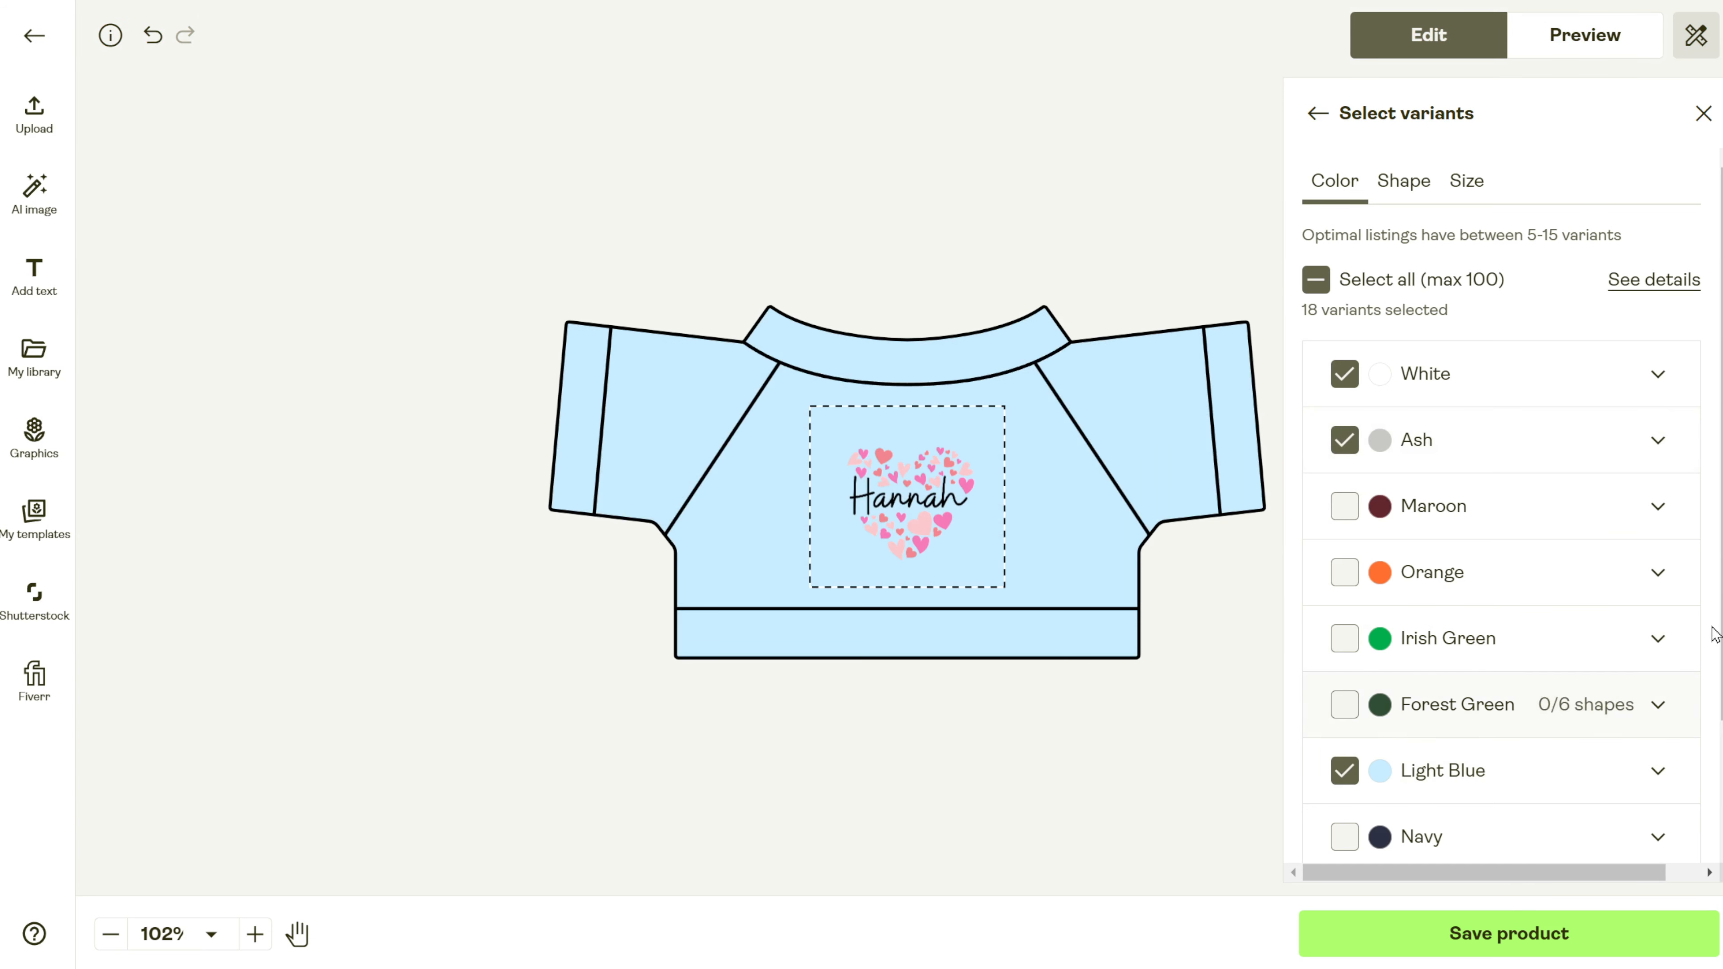
# Try a separate design for the White variant, then return White to the default design.
pyautogui.click(1317, 114)
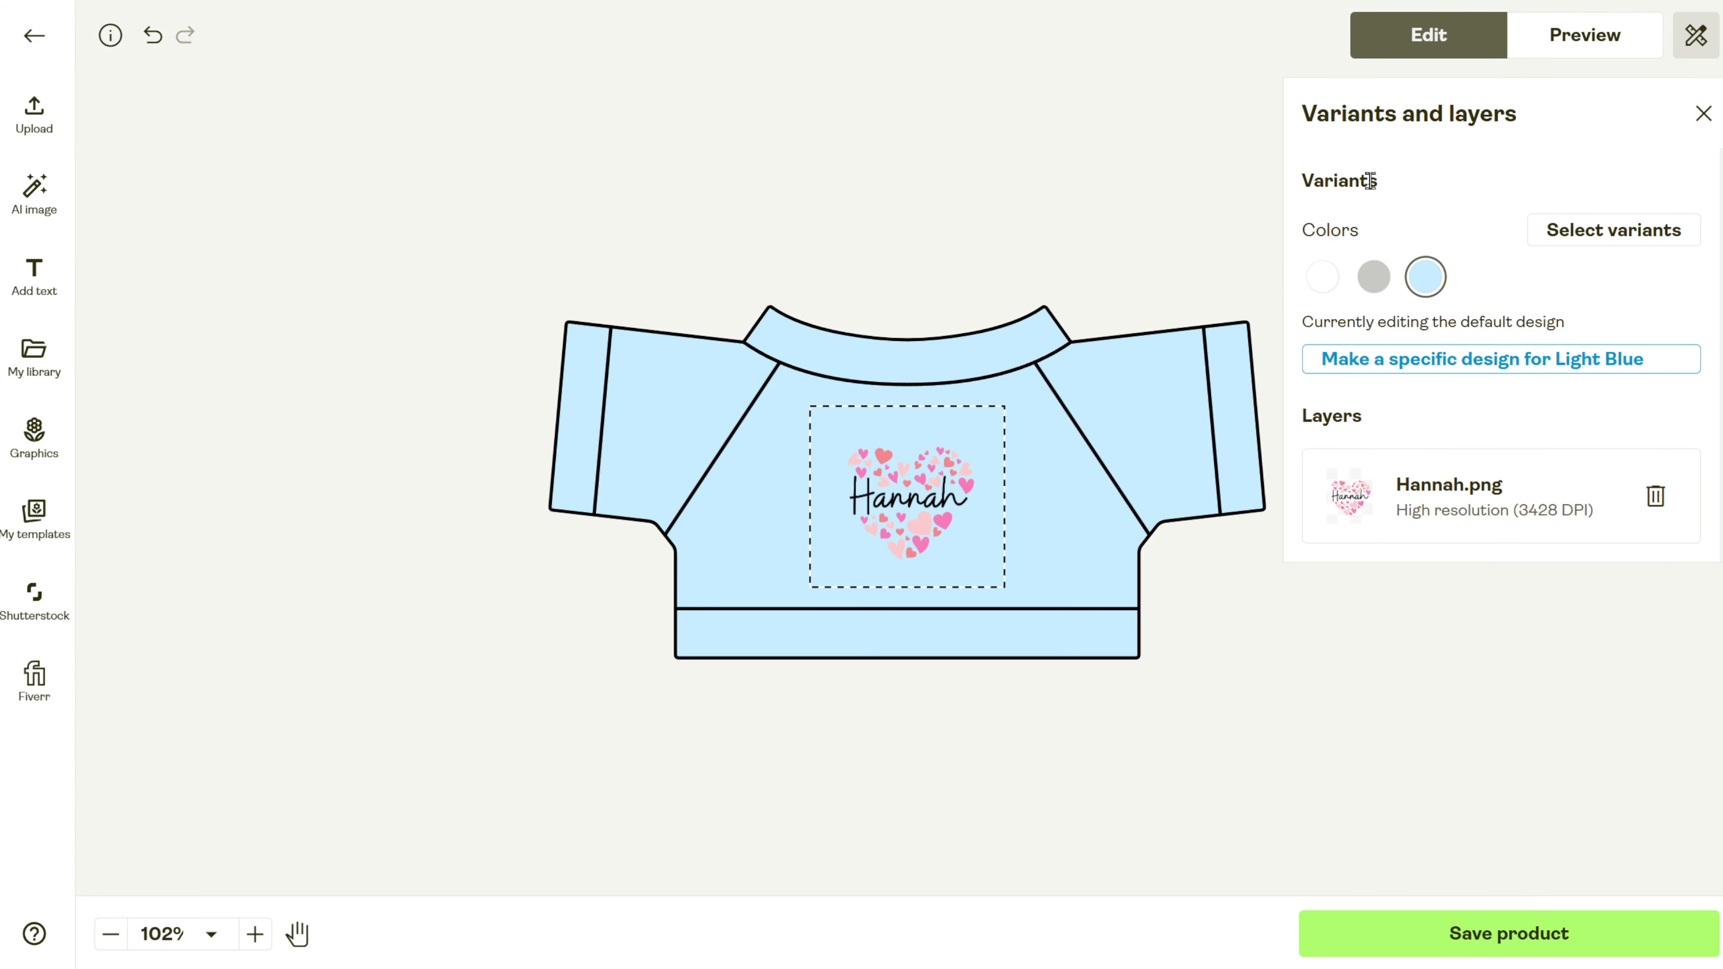
pyautogui.click(1322, 277)
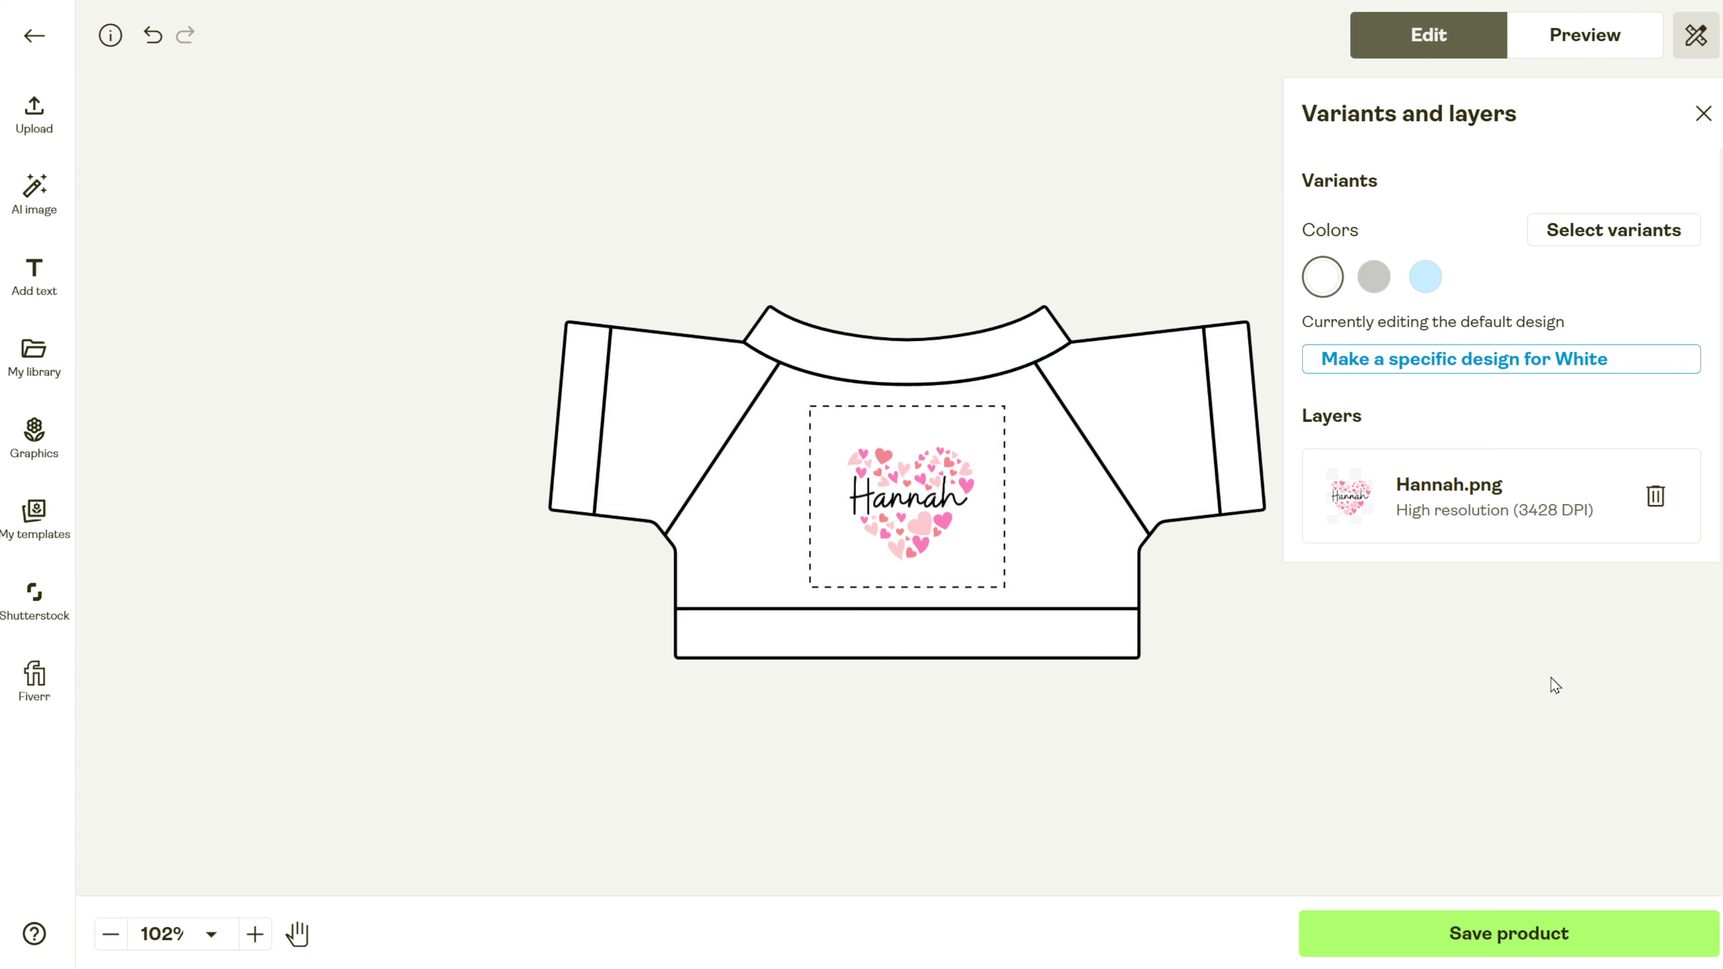
pyautogui.click(1571, 360)
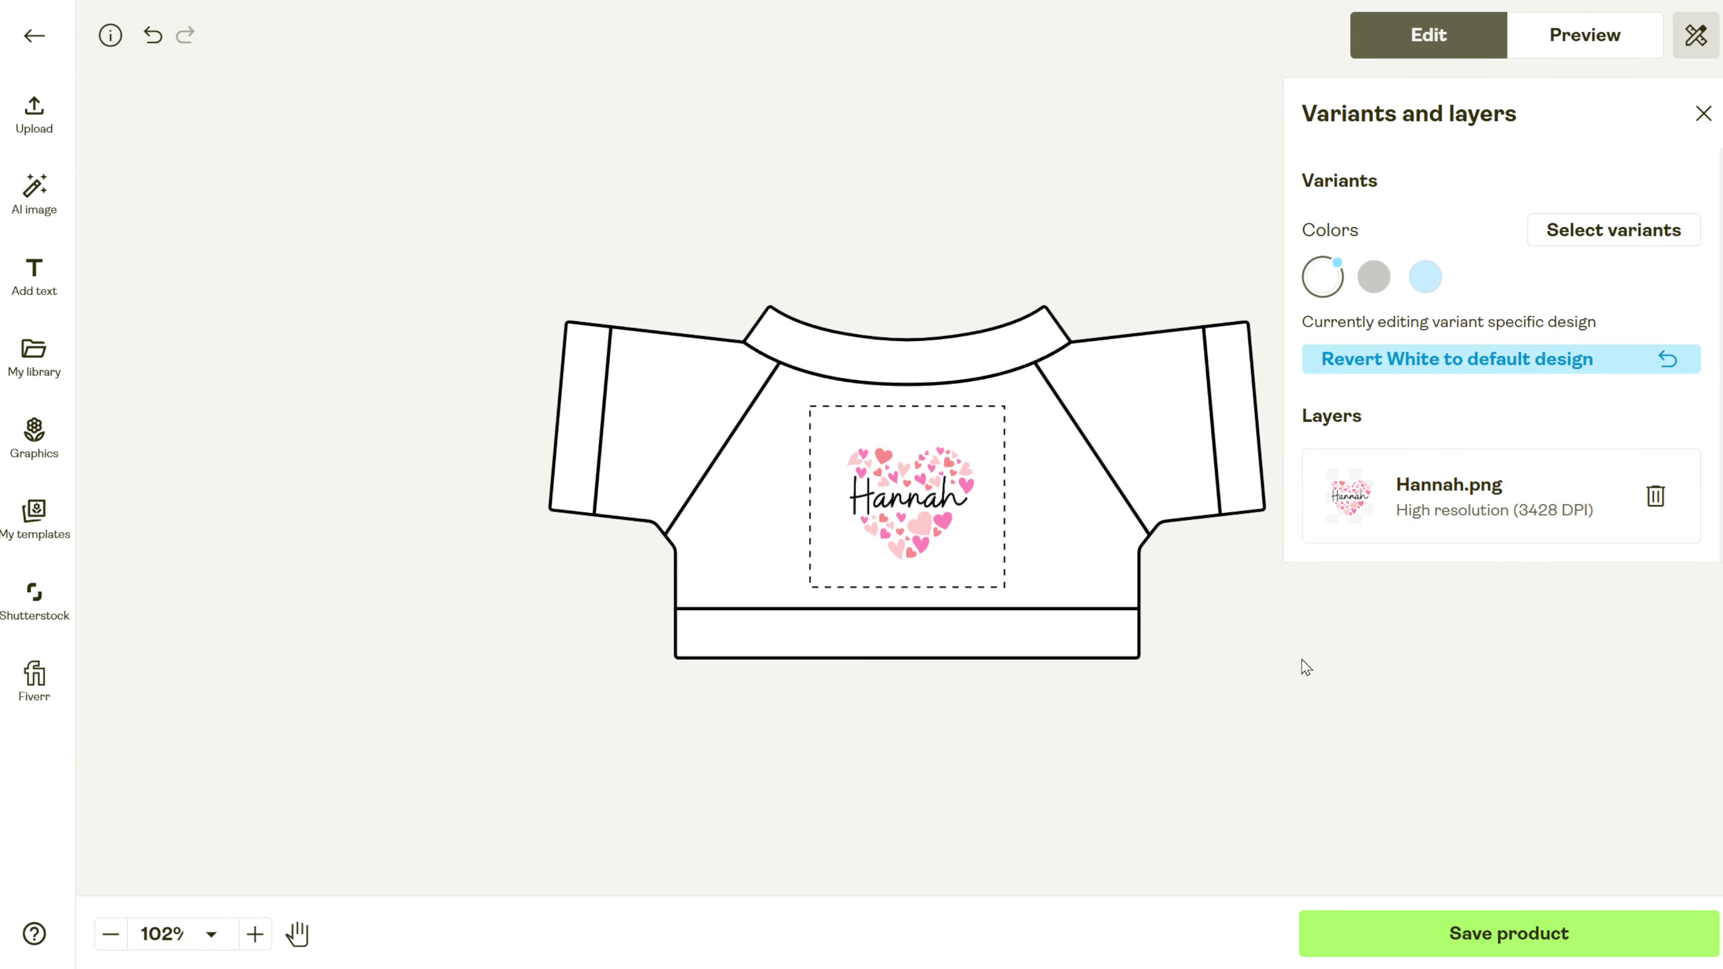
pyautogui.scroll(-5, 894, 528)
pyautogui.scroll(8, 902, 526)
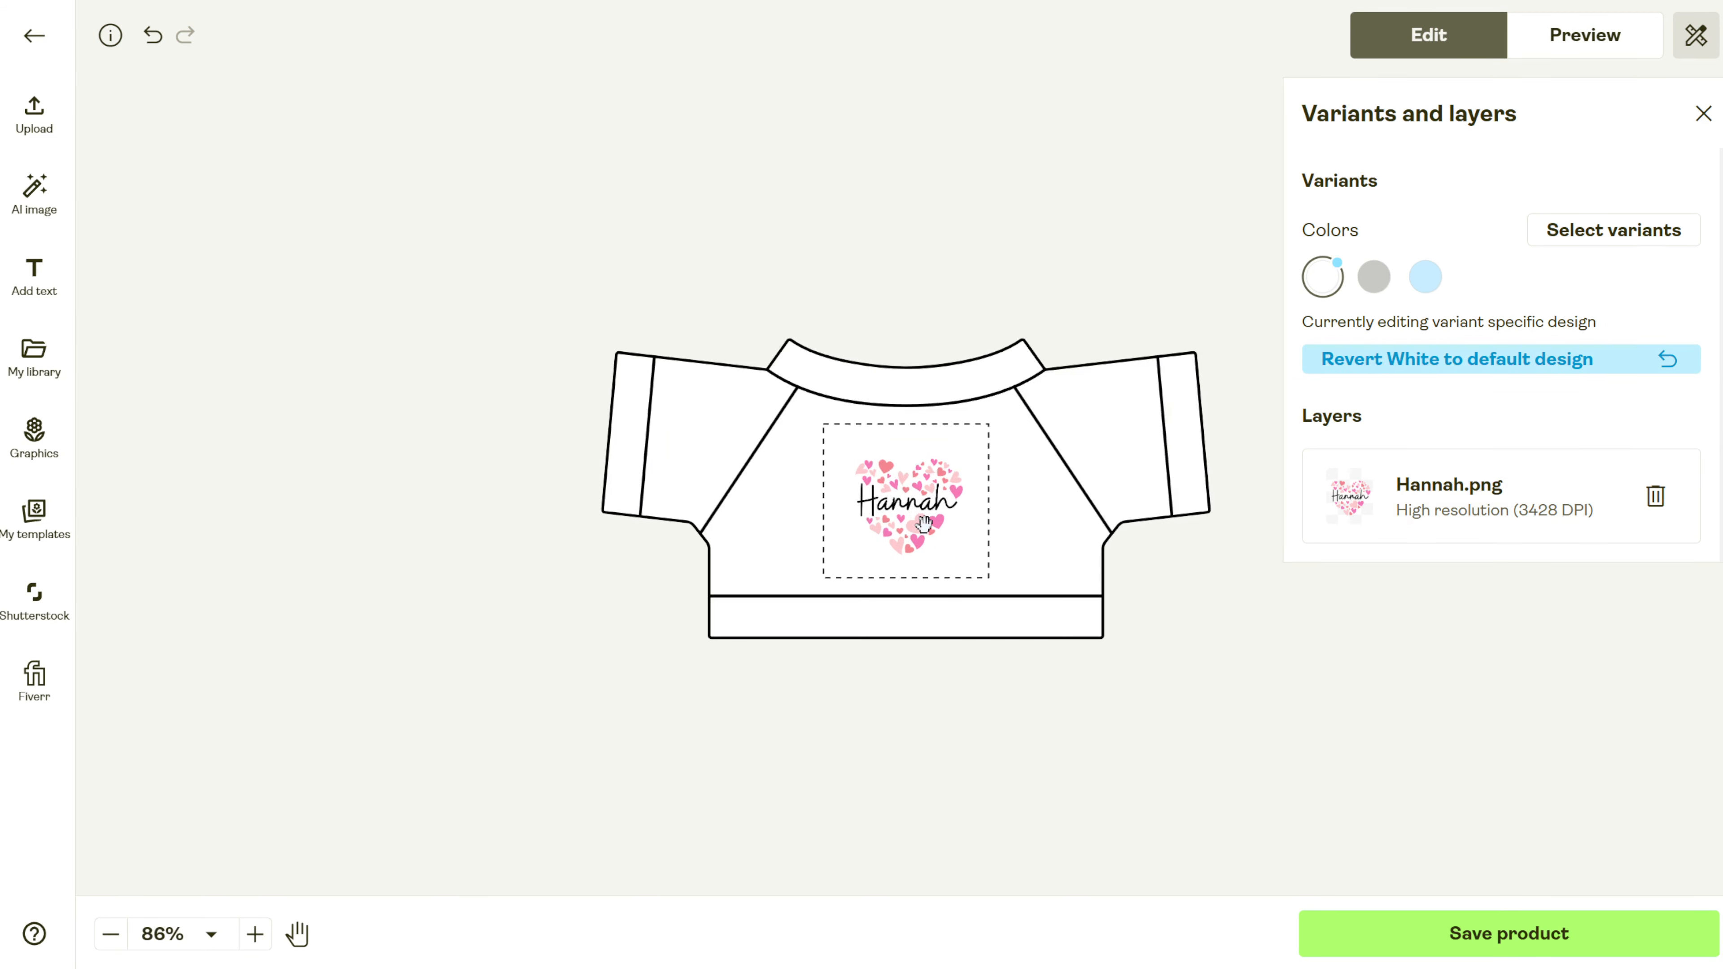
pyautogui.scroll(-3, 922, 523)
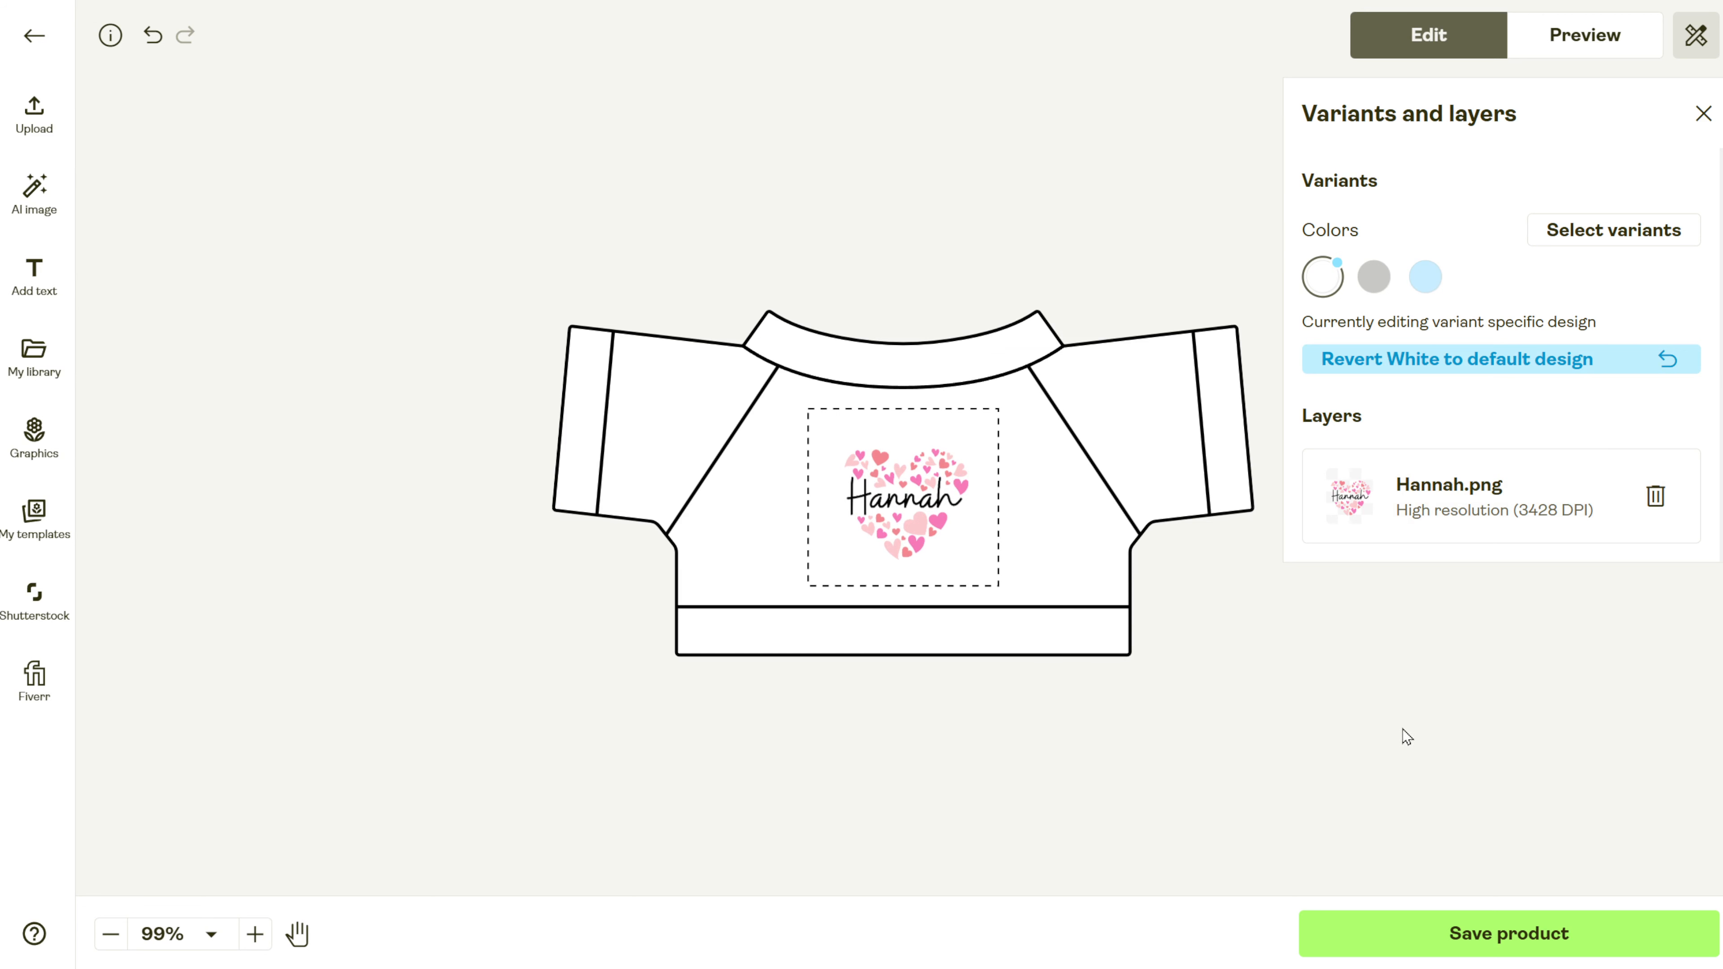
pyautogui.click(1659, 367)
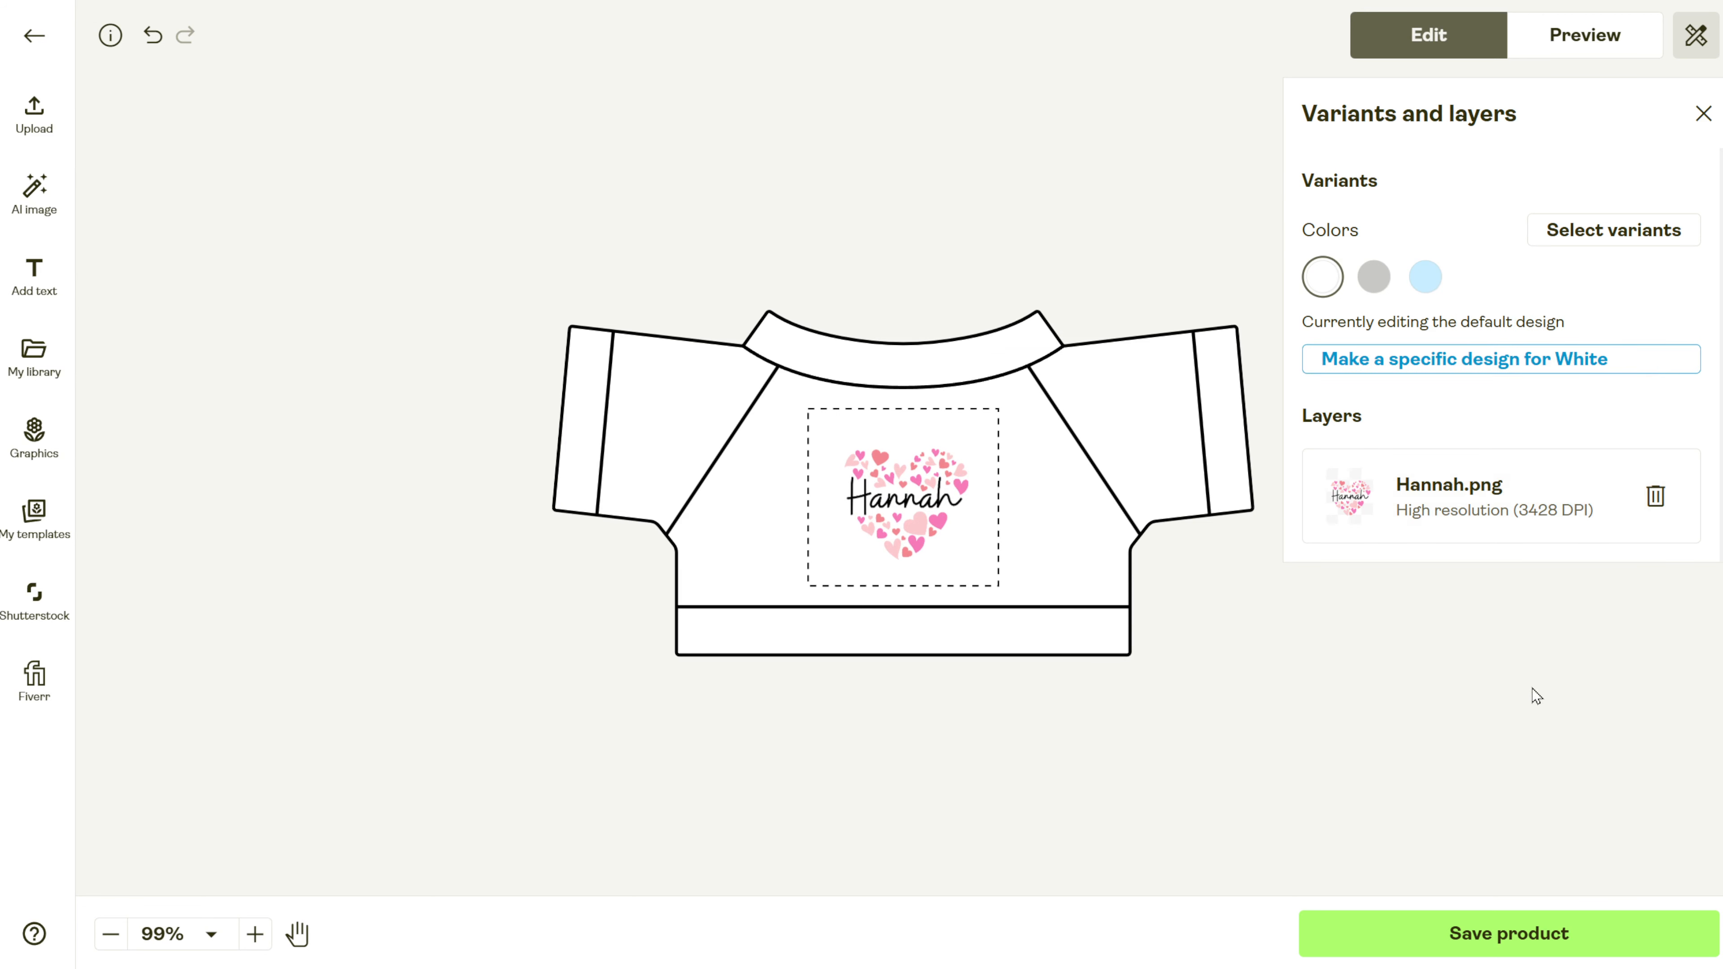
# Save the Stuffed Animals with Tee product and keep its 54 selected mockups.
pyautogui.click(1549, 937)
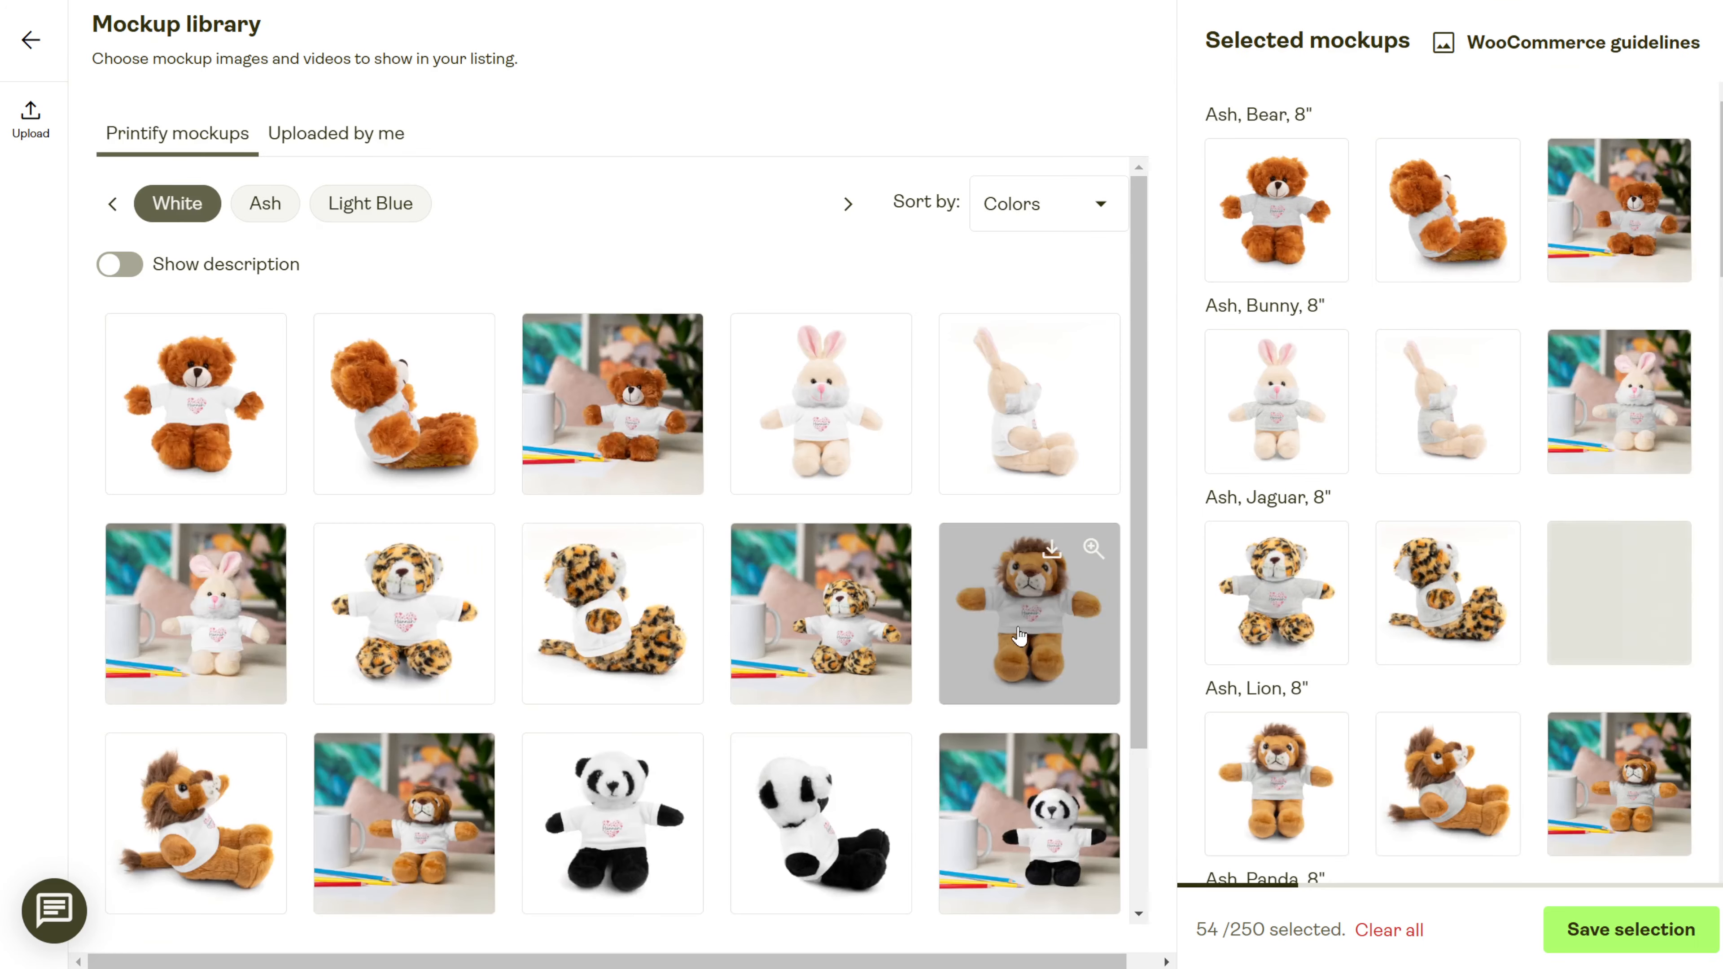
pyautogui.scroll(-3, 1019, 636)
pyautogui.scroll(-10, 1431, 591)
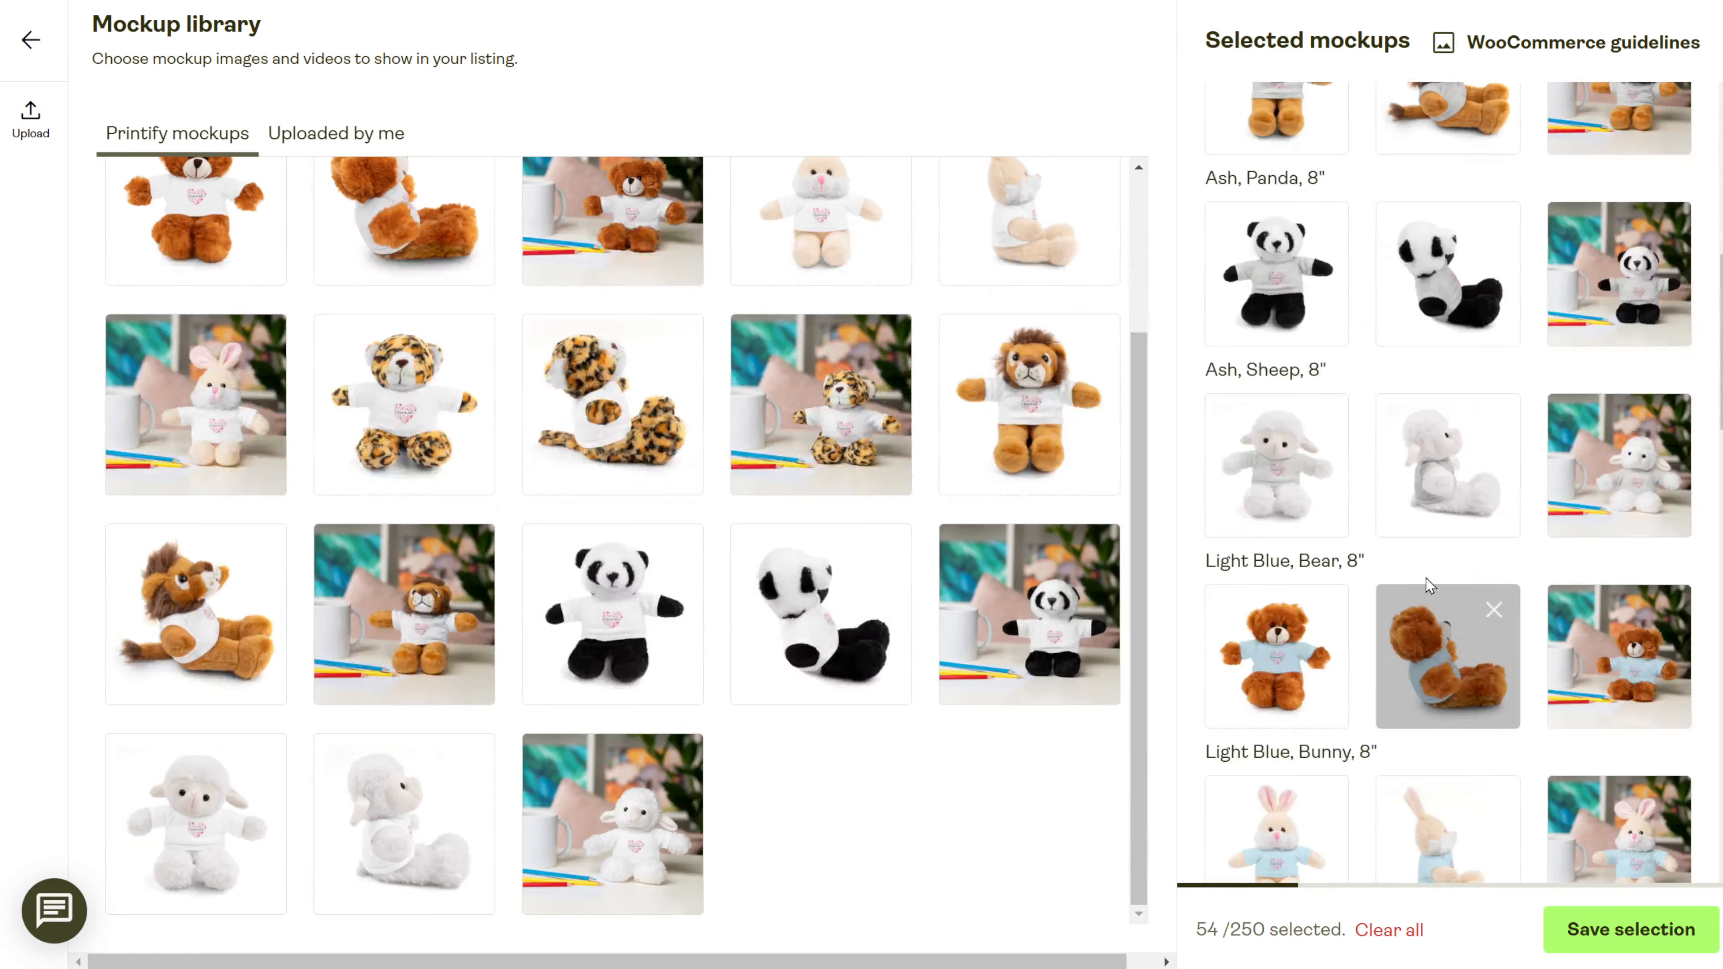
pyautogui.scroll(-20, 1425, 577)
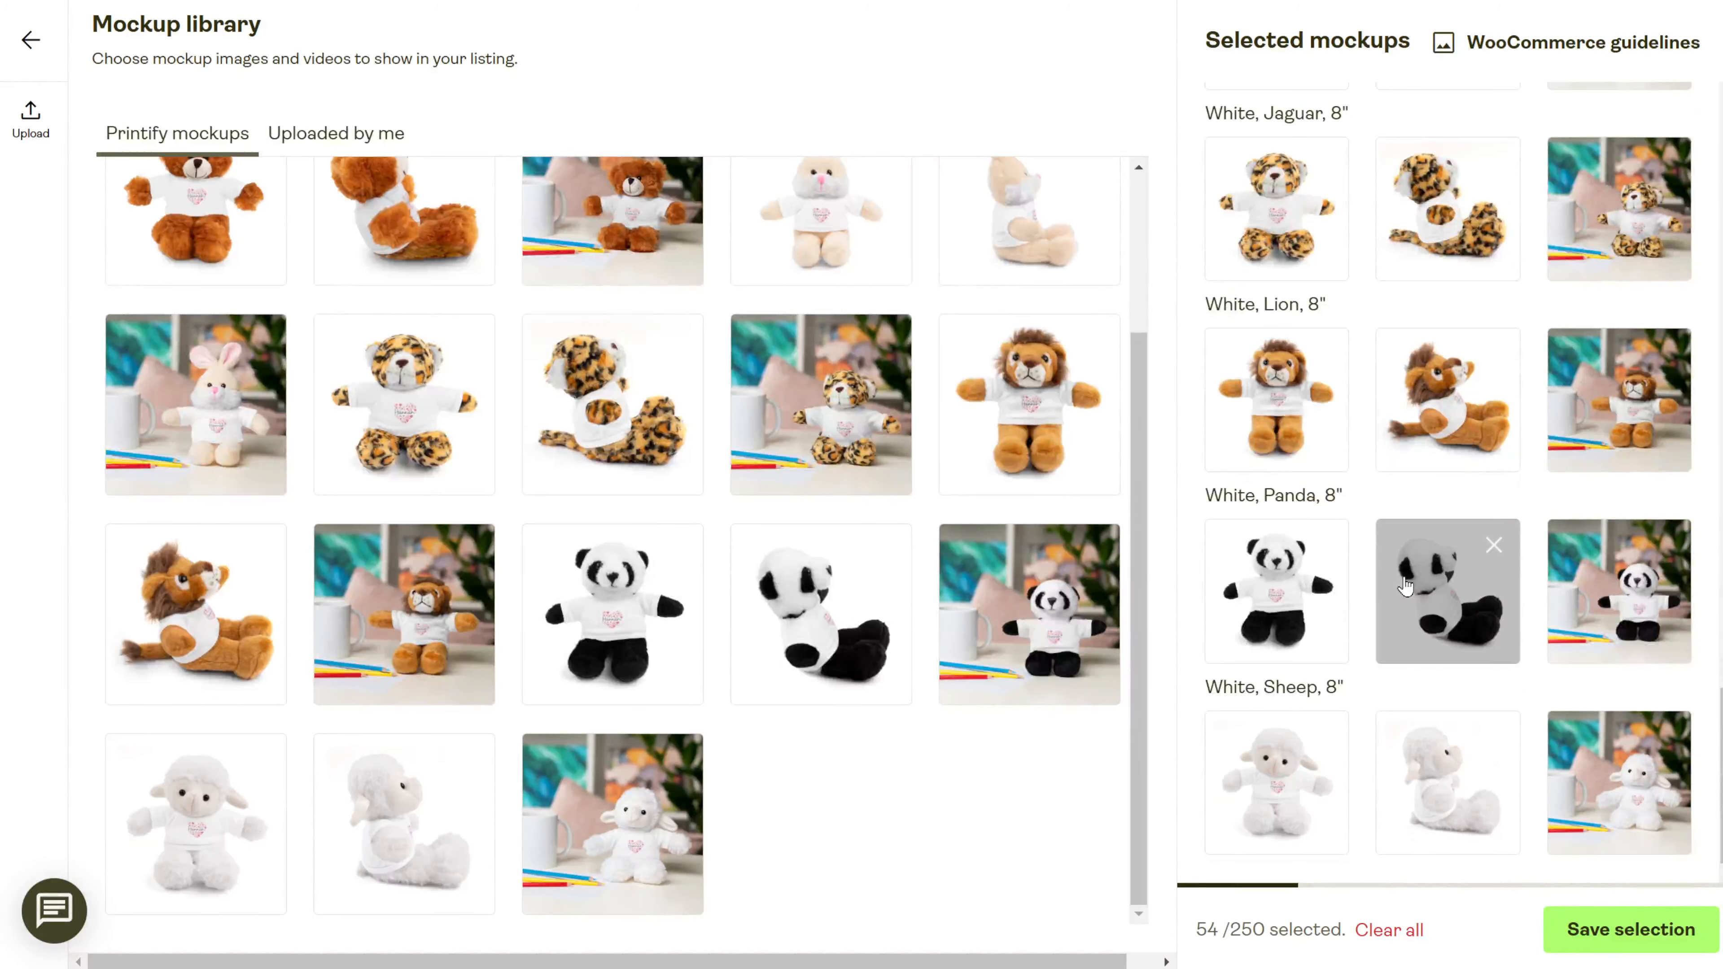
pyautogui.click(1655, 933)
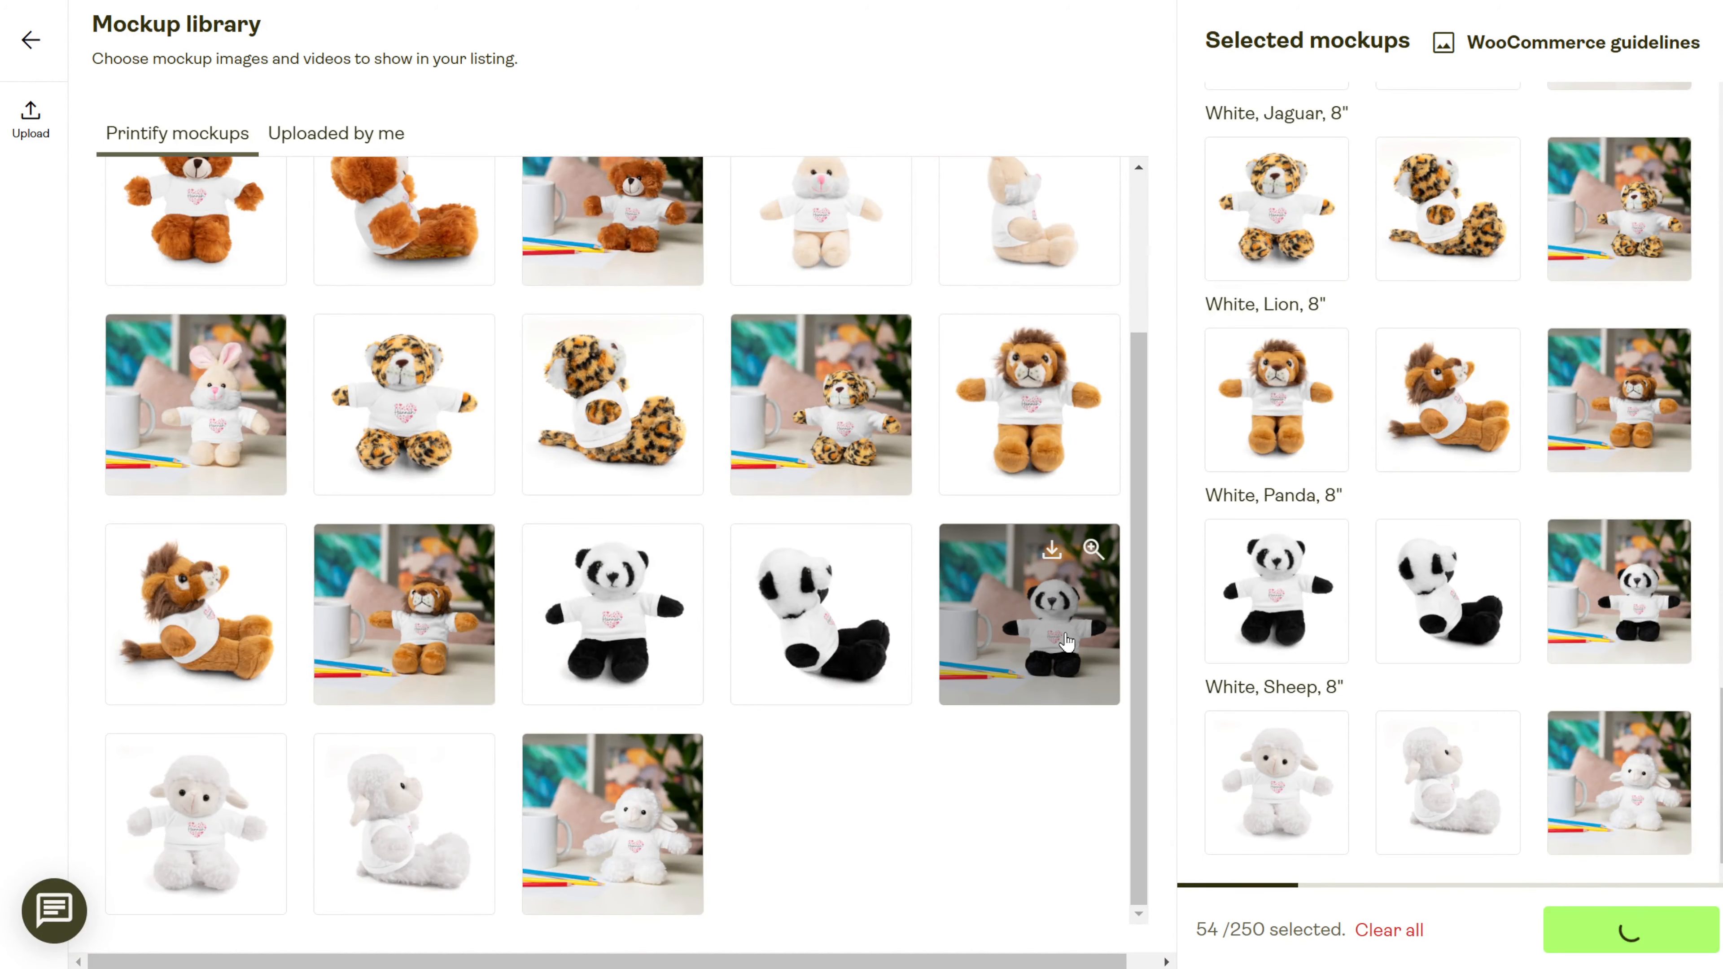
pyautogui.click(1543, 479)
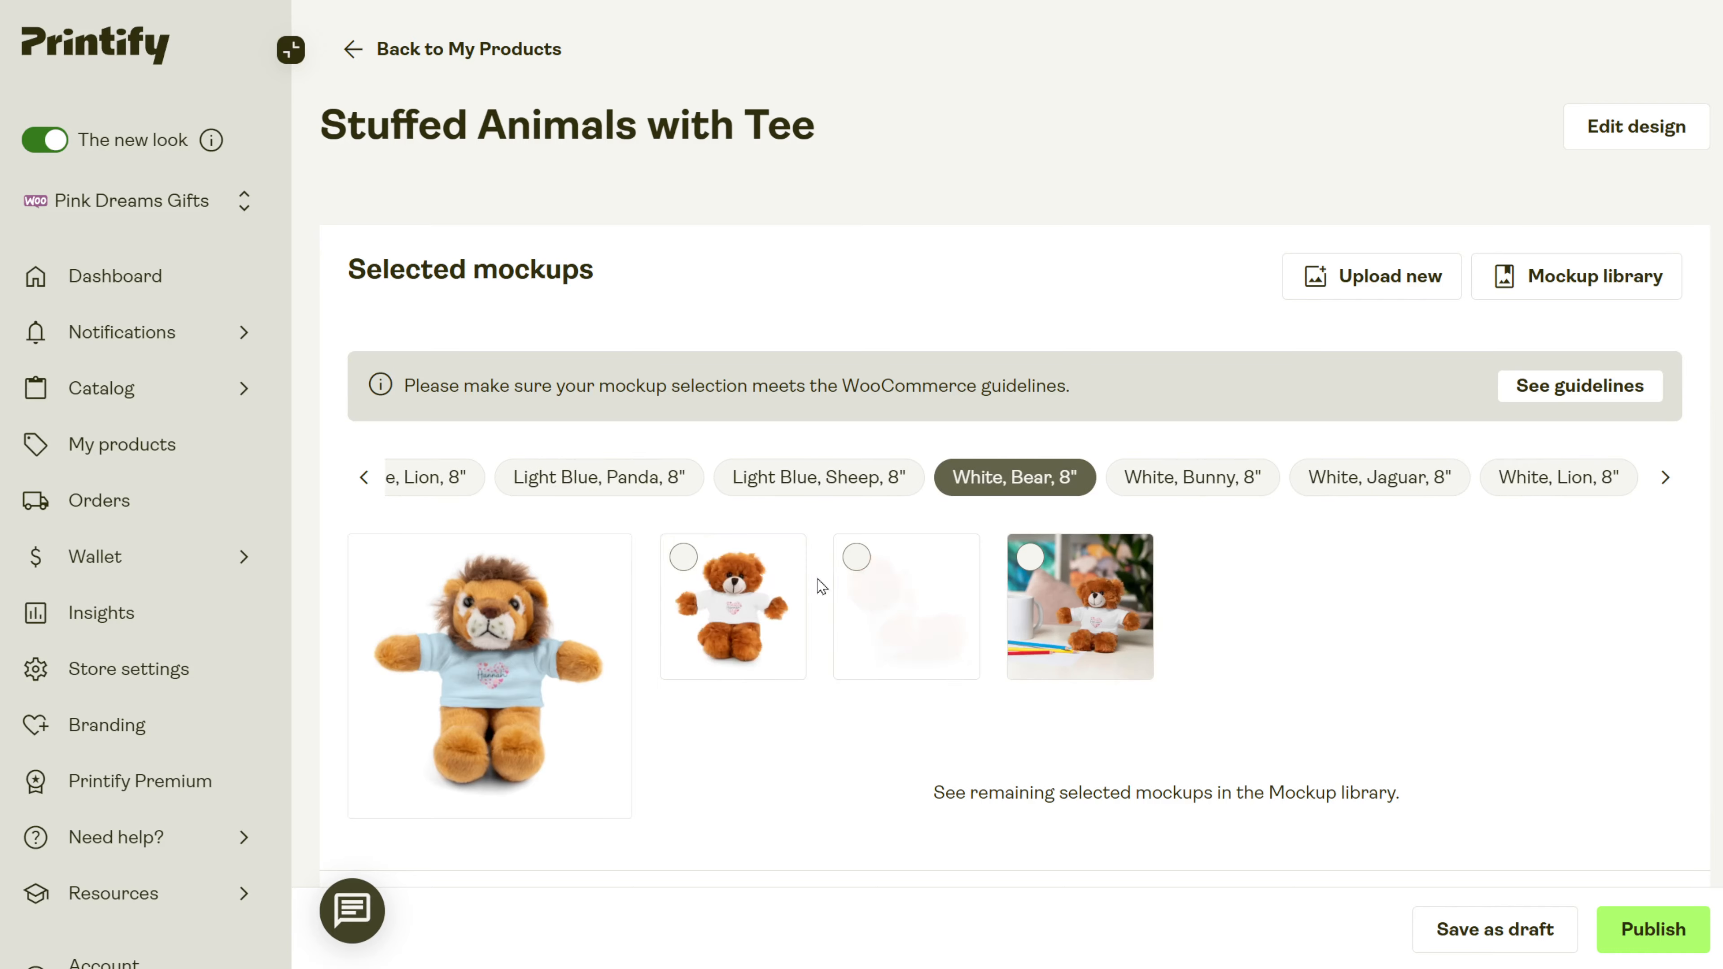
# Add the Imperial size table with 7.99 in animal heights to the description.
pyautogui.scroll(-5, 1289, 767)
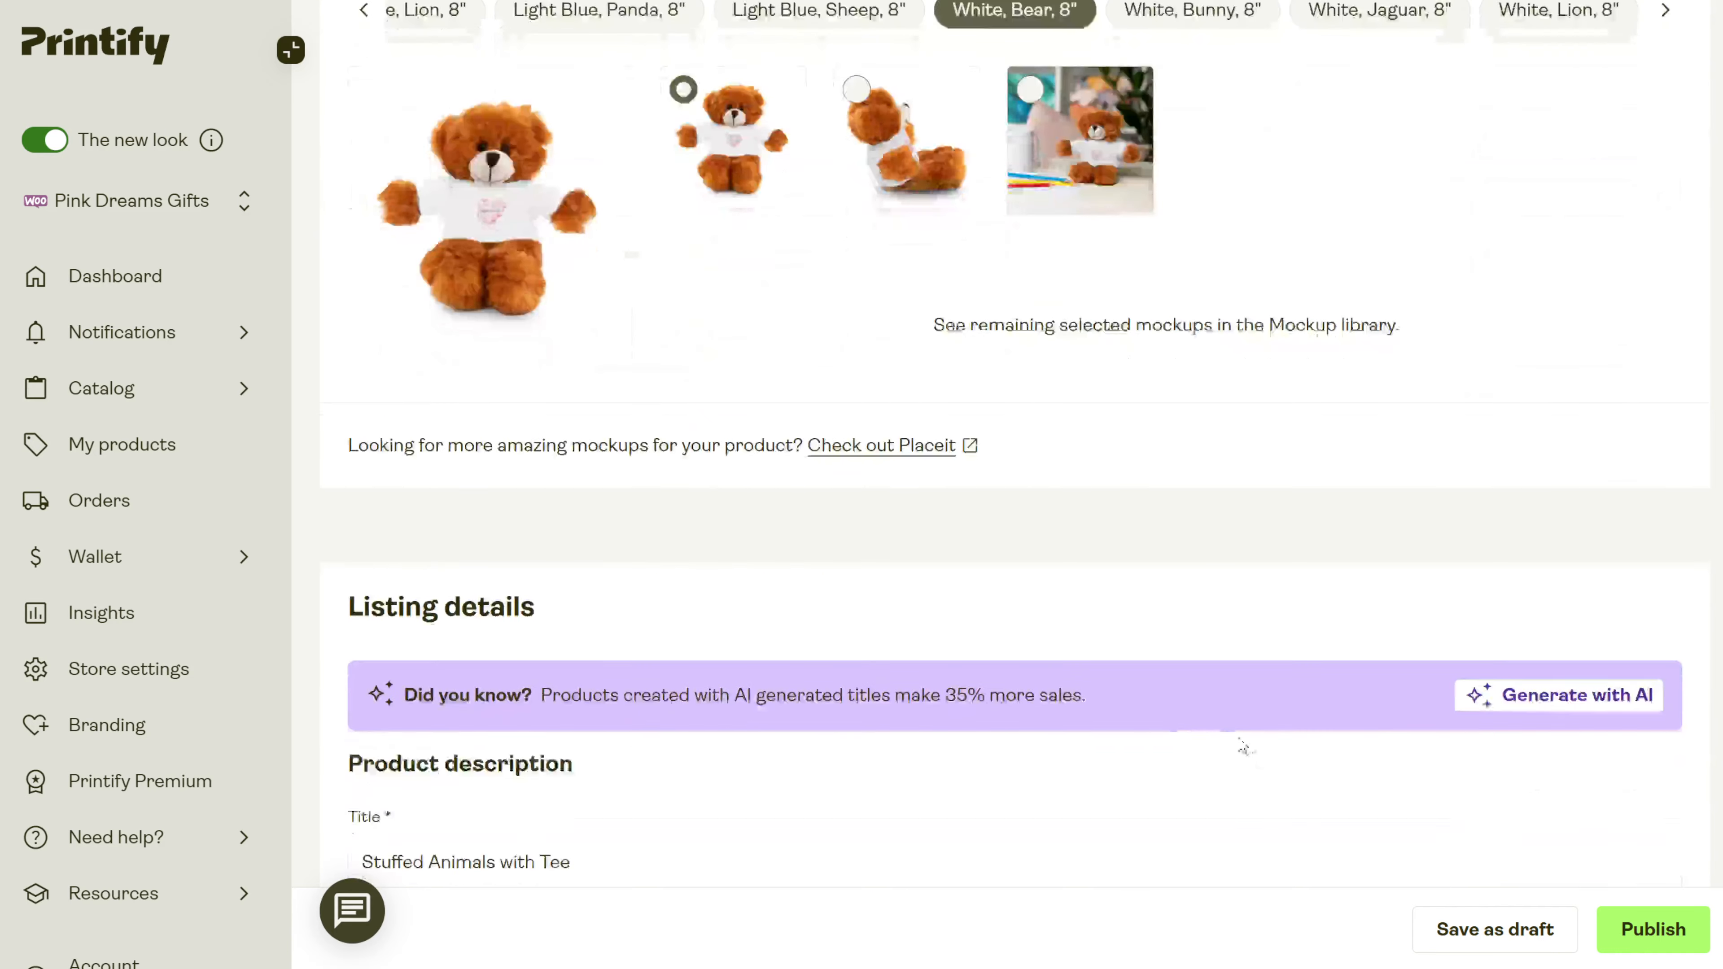
pyautogui.scroll(-4, 875, 601)
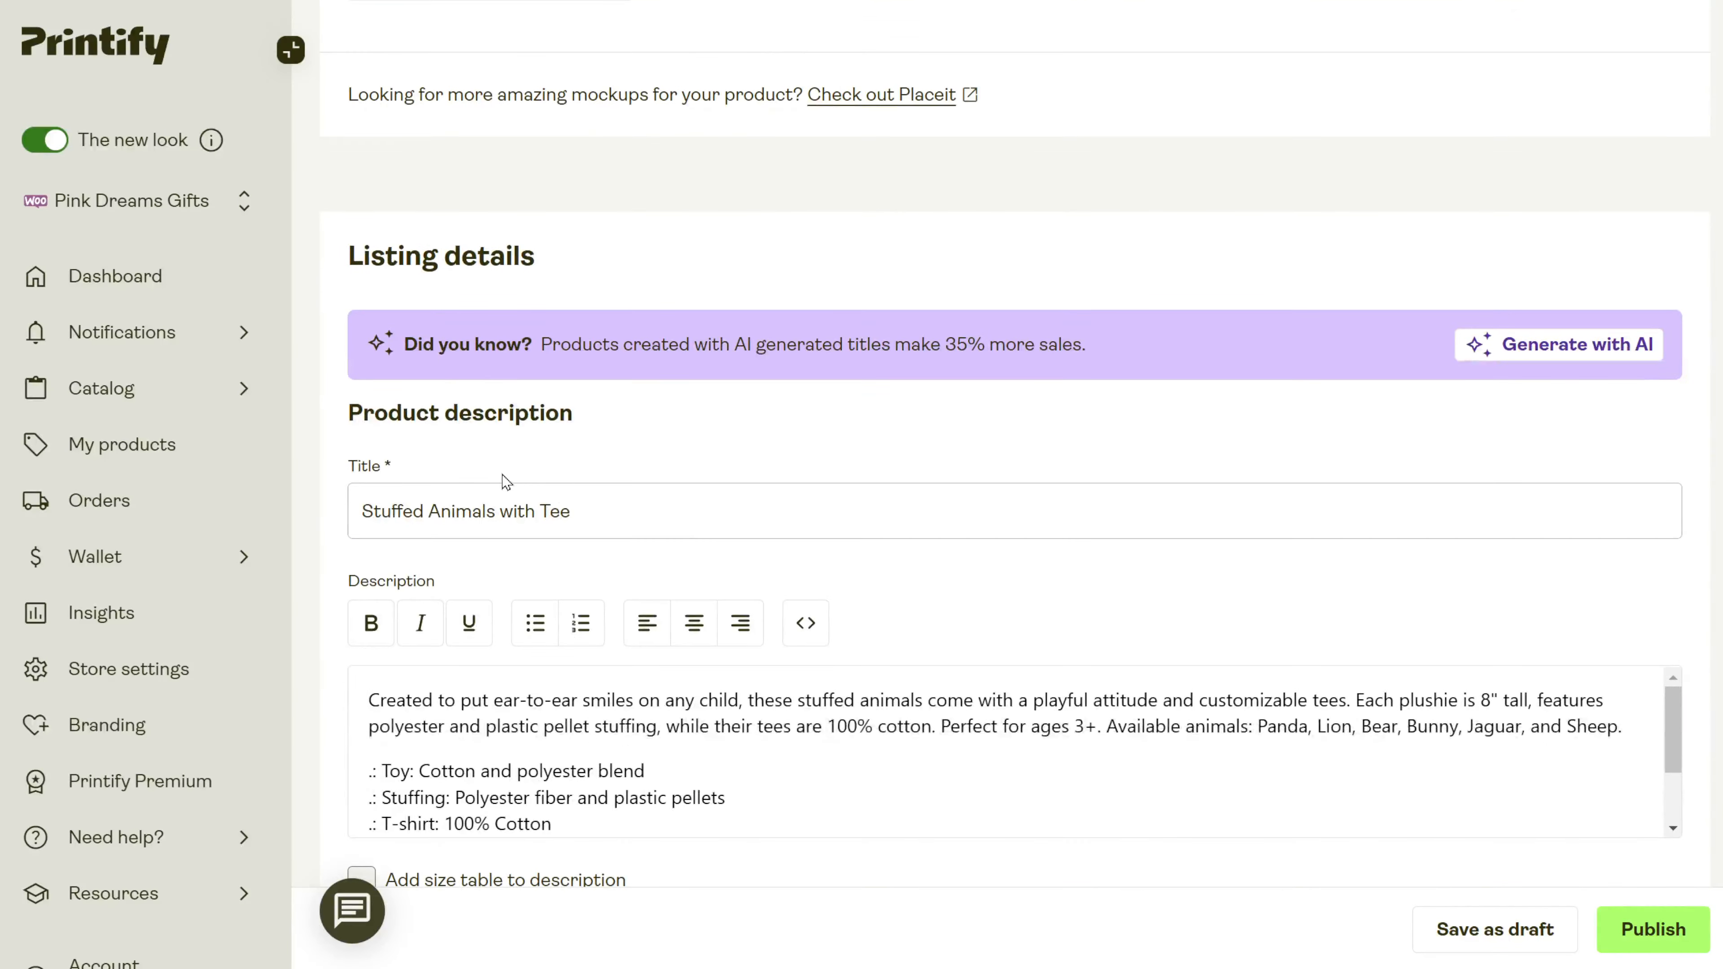
pyautogui.scroll(-2, 474, 472)
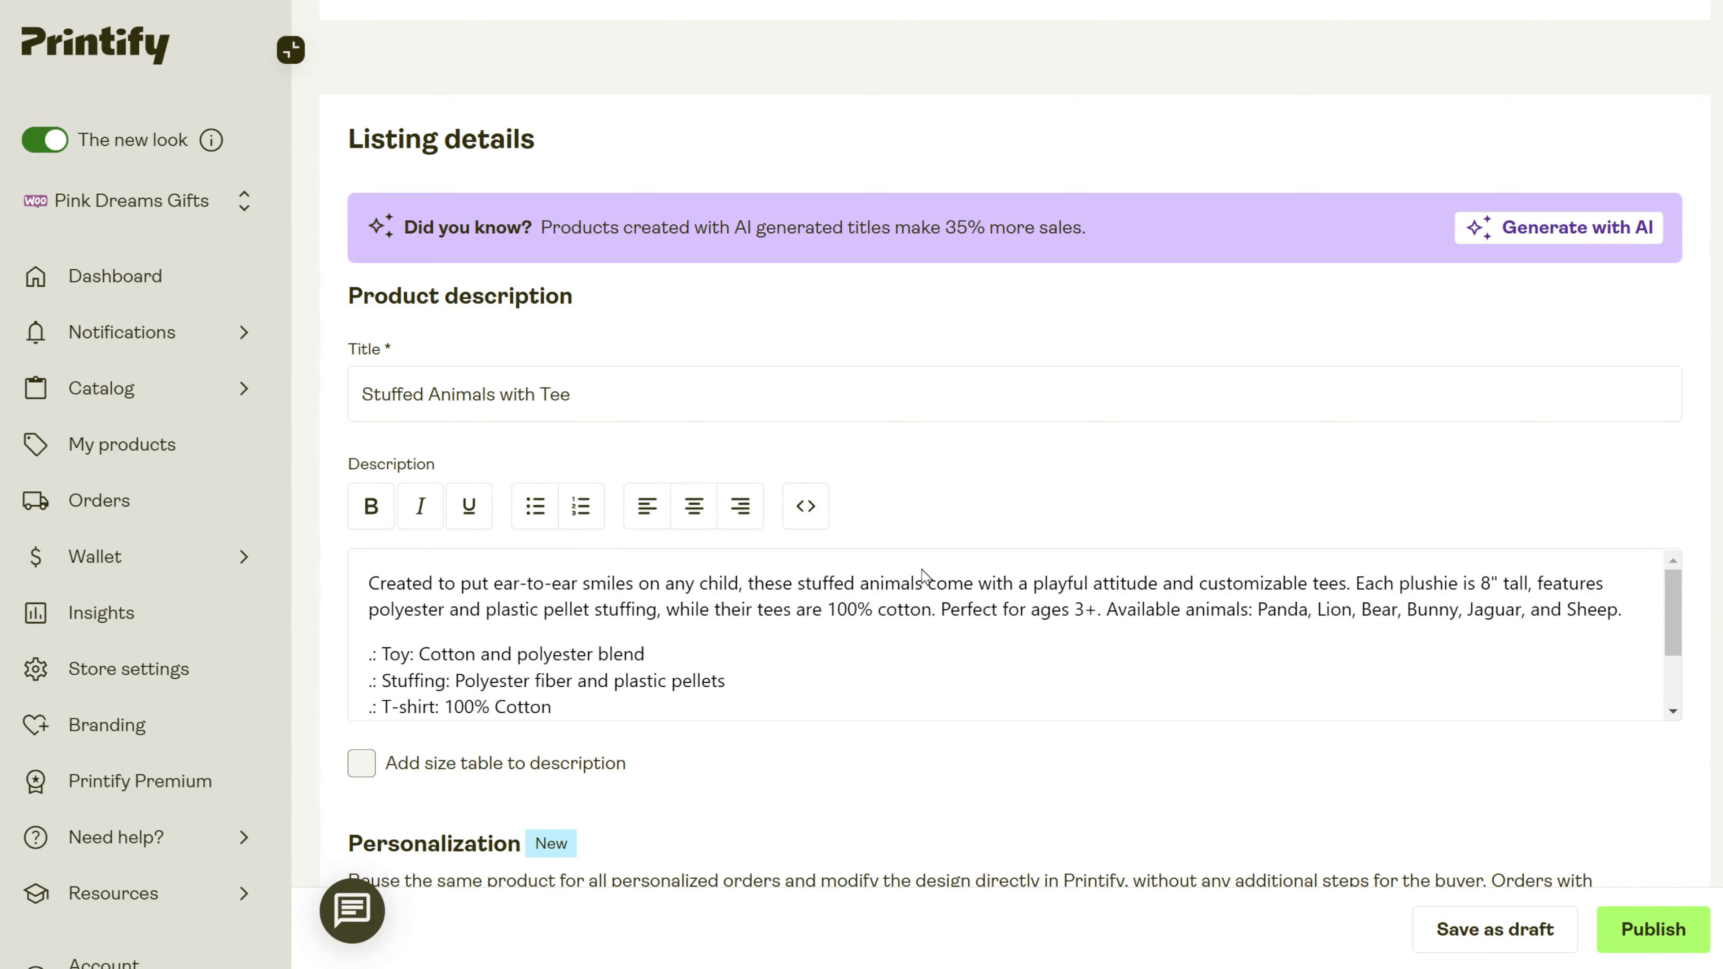
pyautogui.scroll(-5, 922, 575)
pyautogui.click(362, 177)
pyautogui.scroll(4, 504, 292)
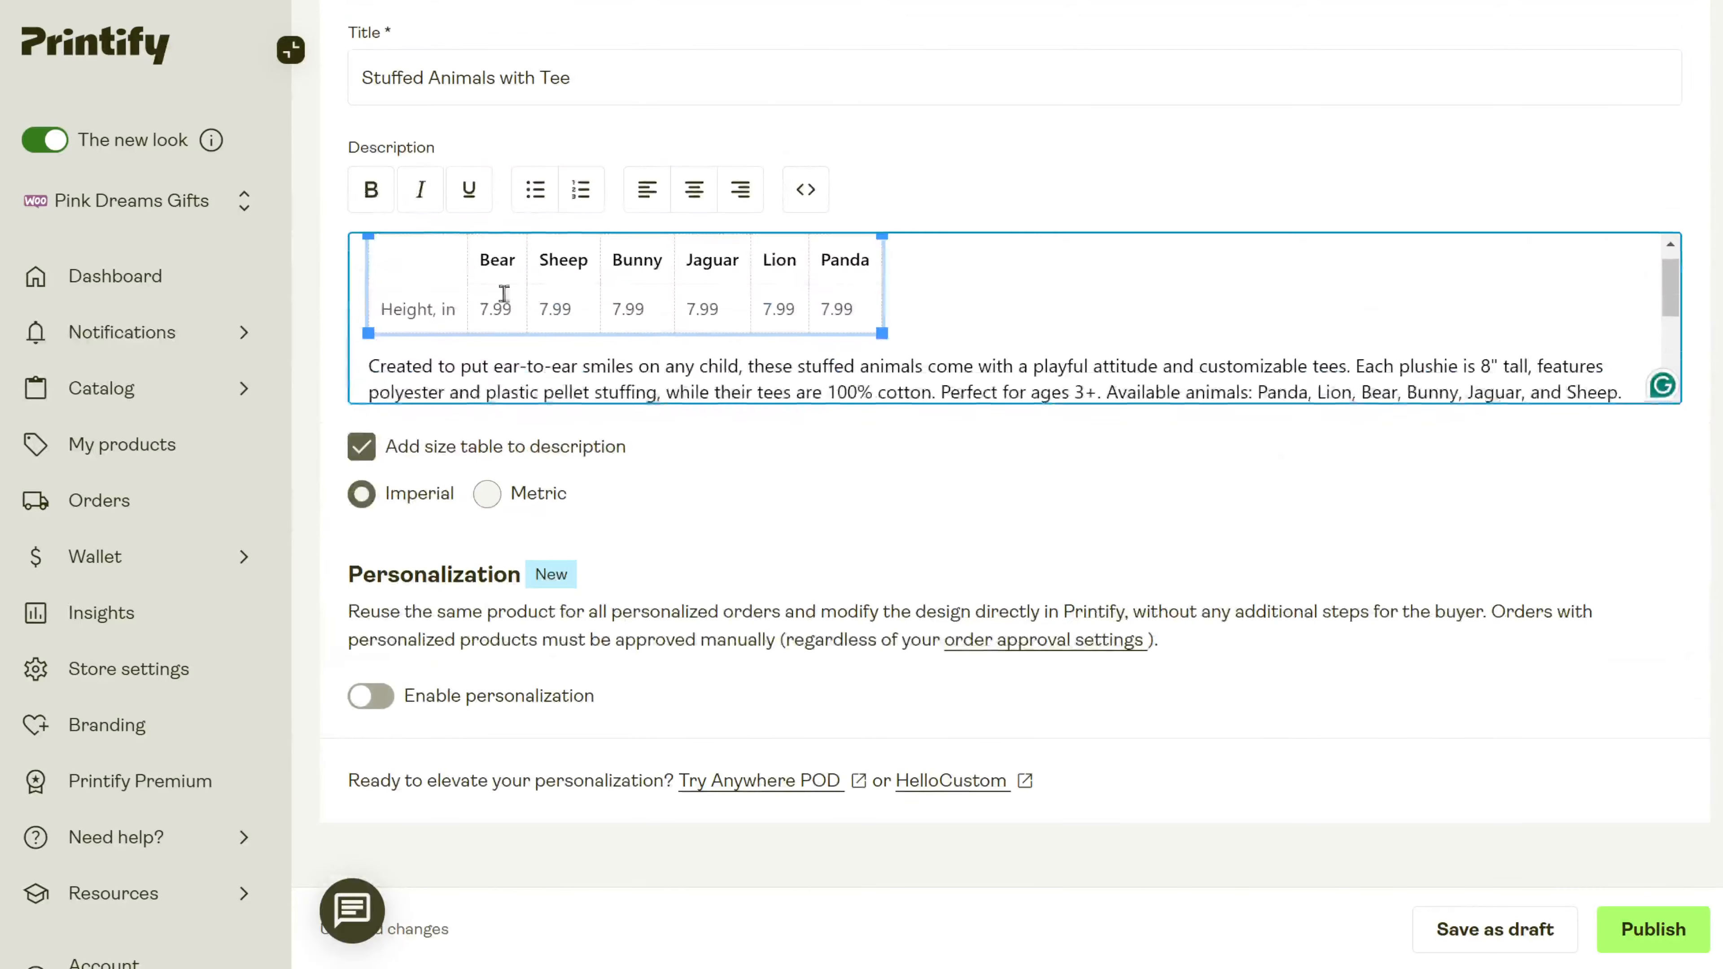
pyautogui.click(362, 448)
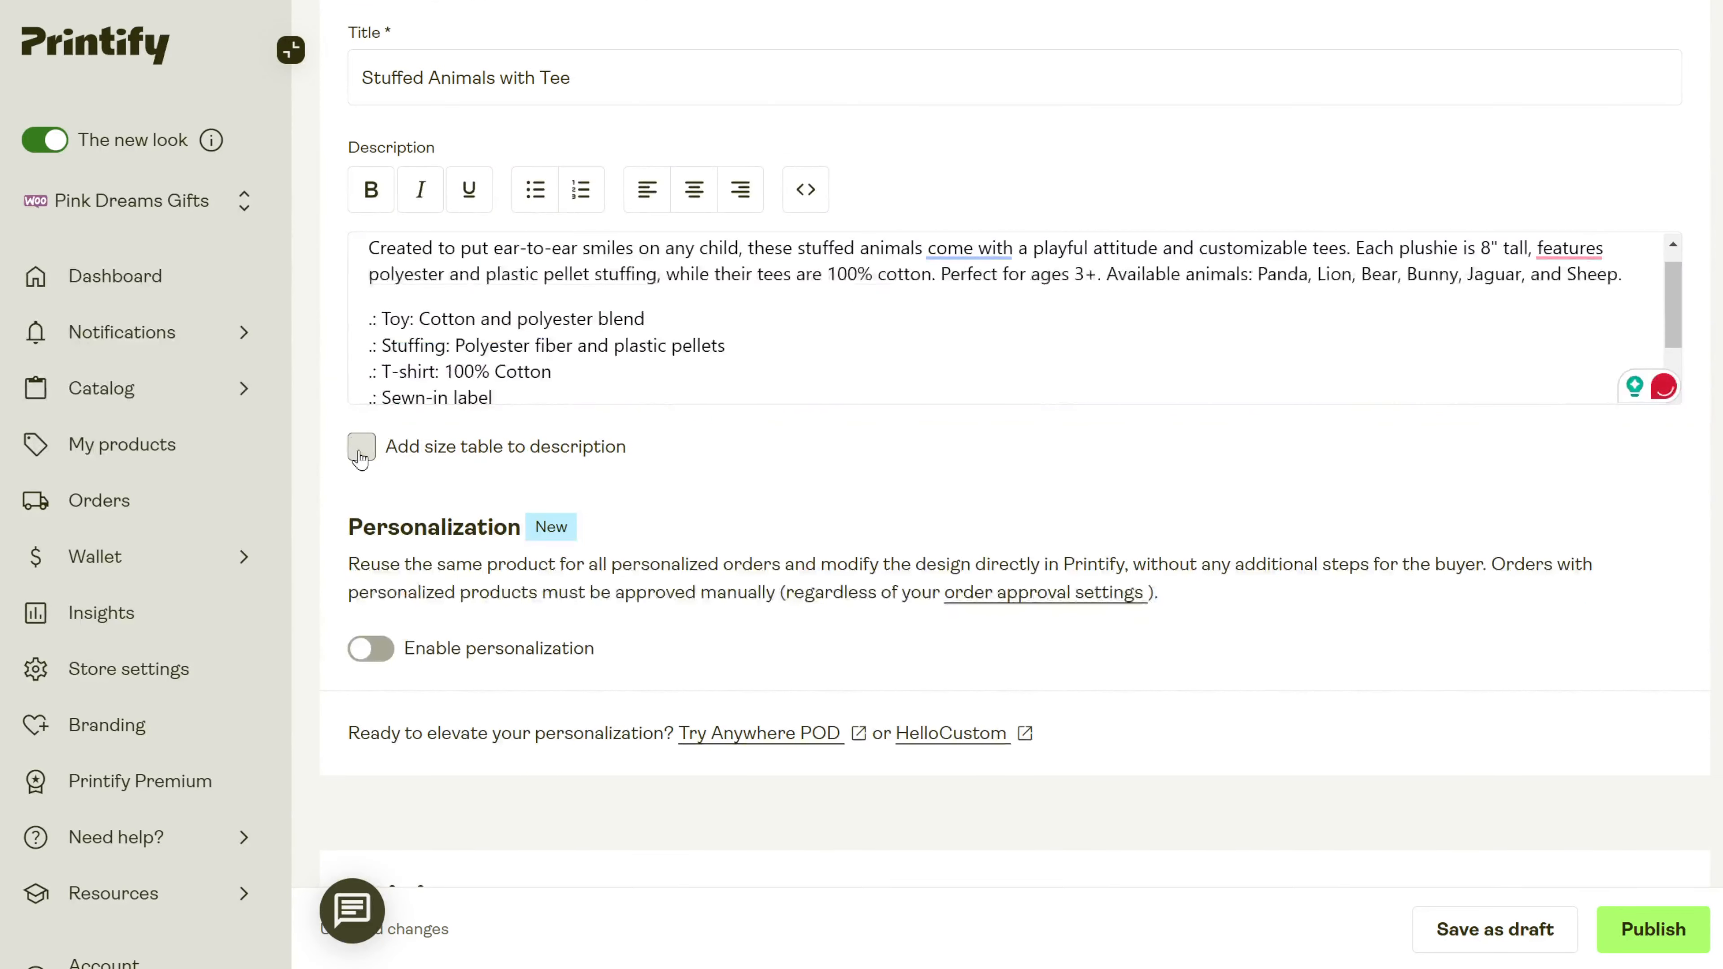
pyautogui.click(359, 453)
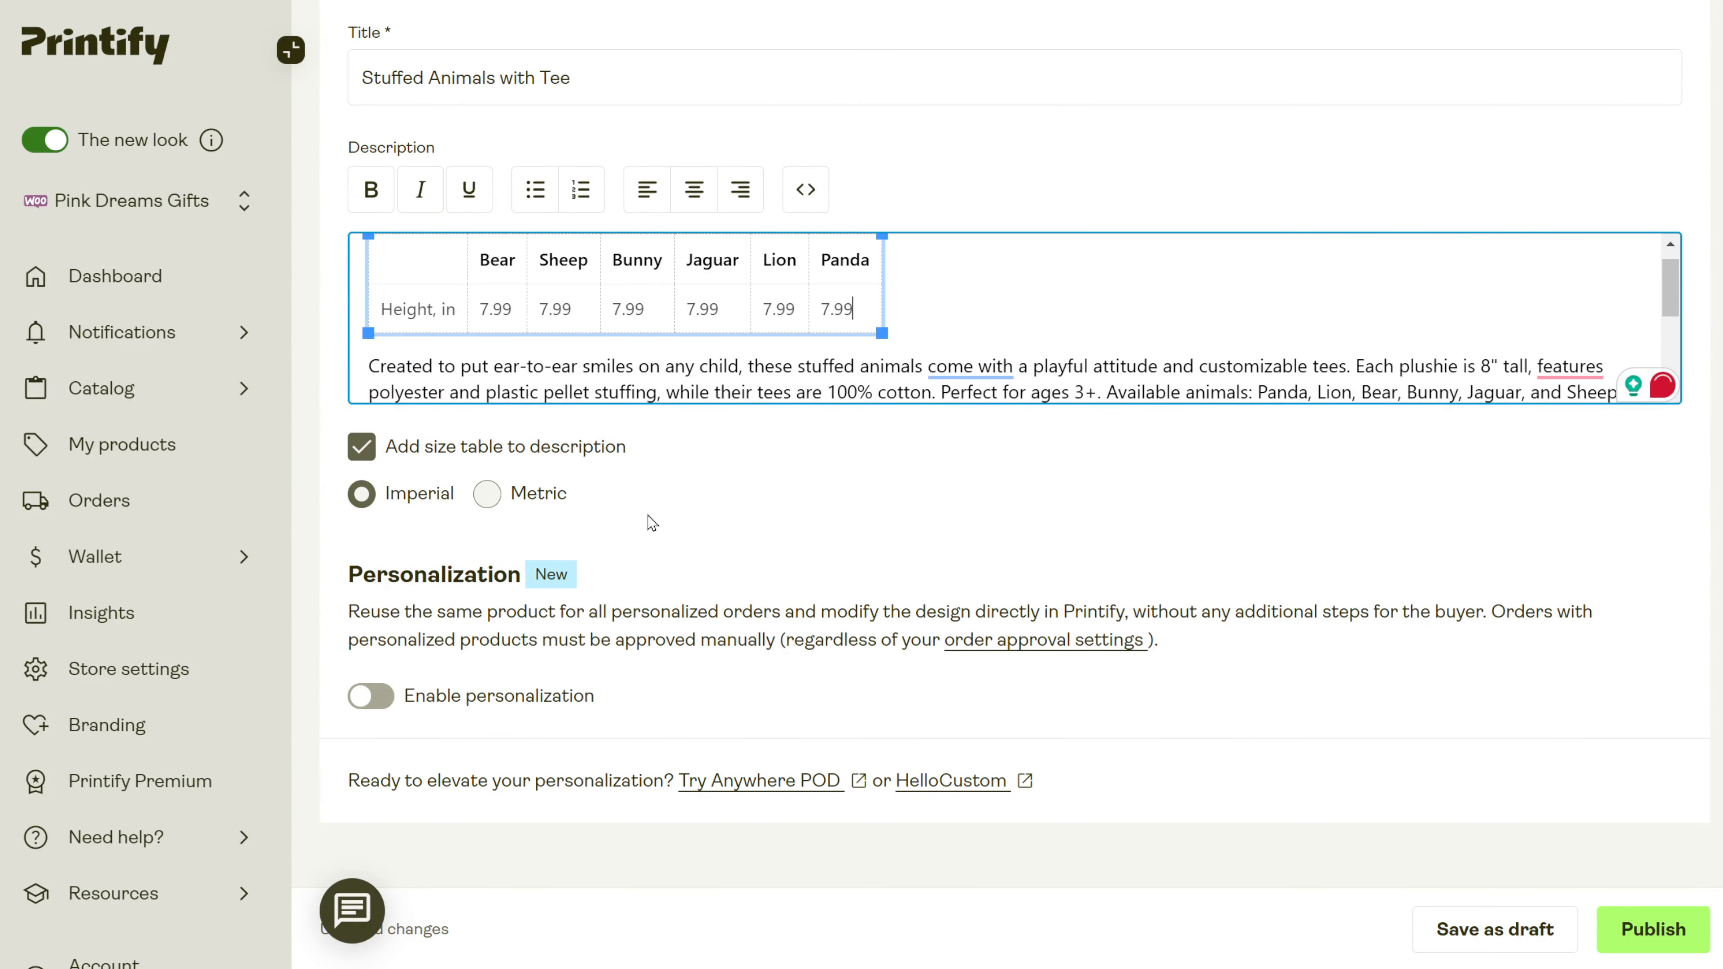
# Switch Enable personalization on and then back off.
pyautogui.scroll(-3, 652, 523)
pyautogui.click(380, 465)
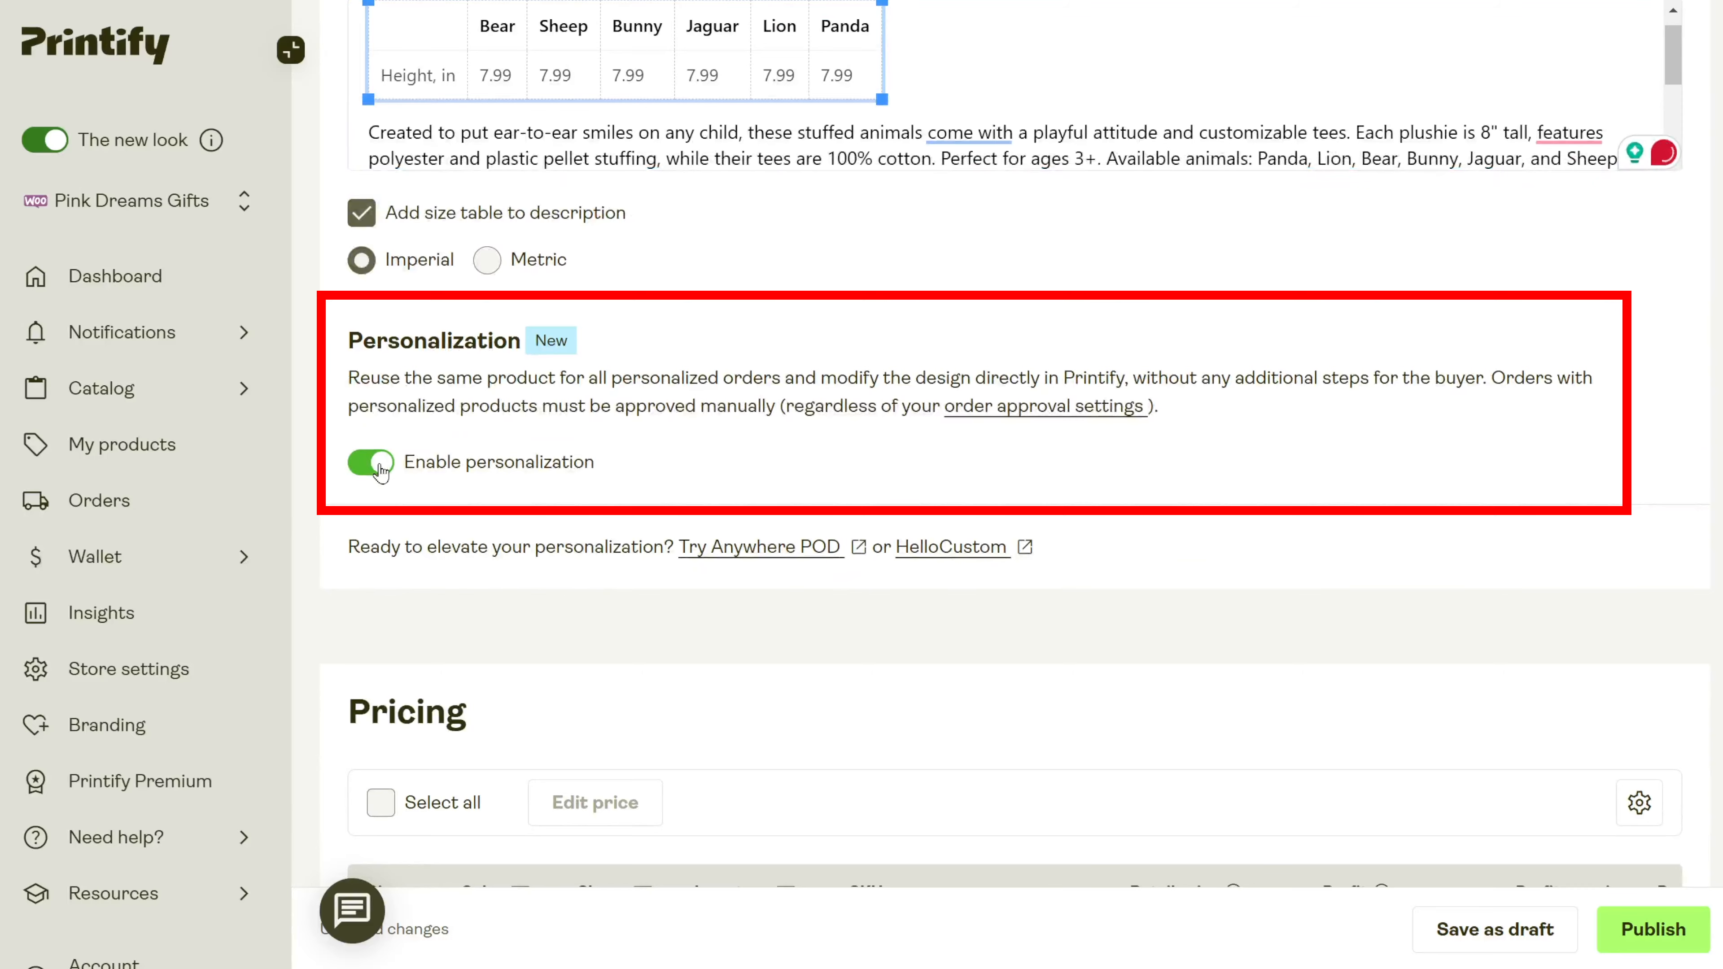
pyautogui.click(380, 467)
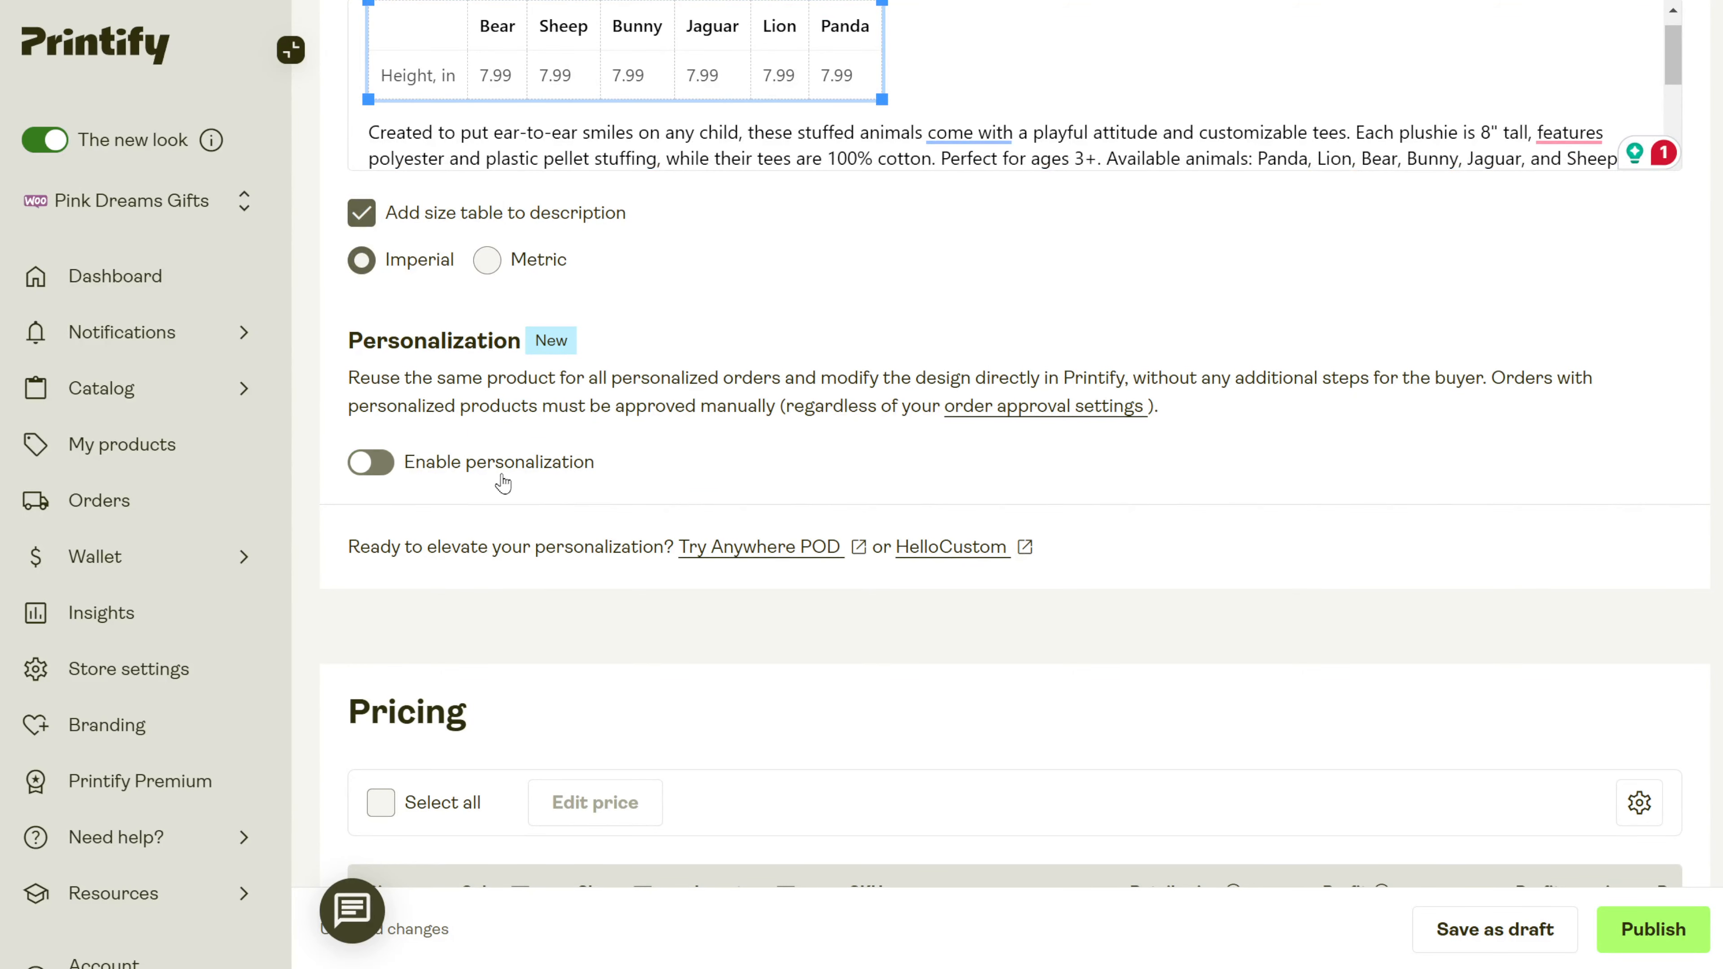
pyautogui.scroll(-6, 853, 516)
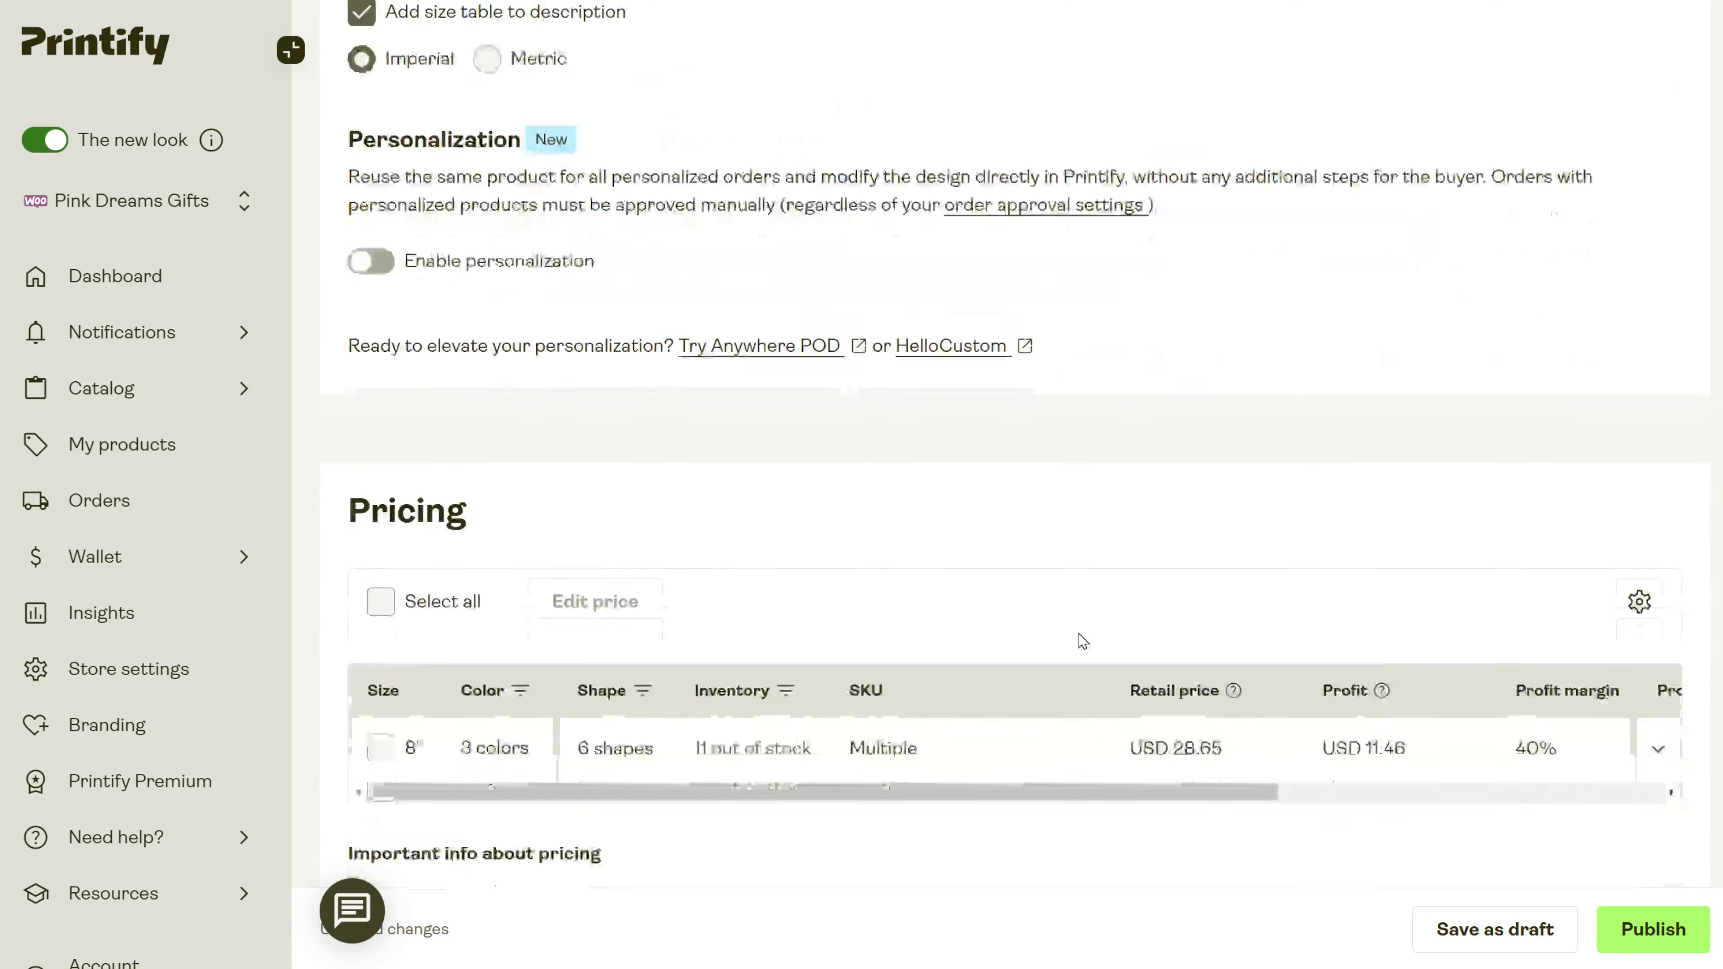
pyautogui.scroll(2, 714, 494)
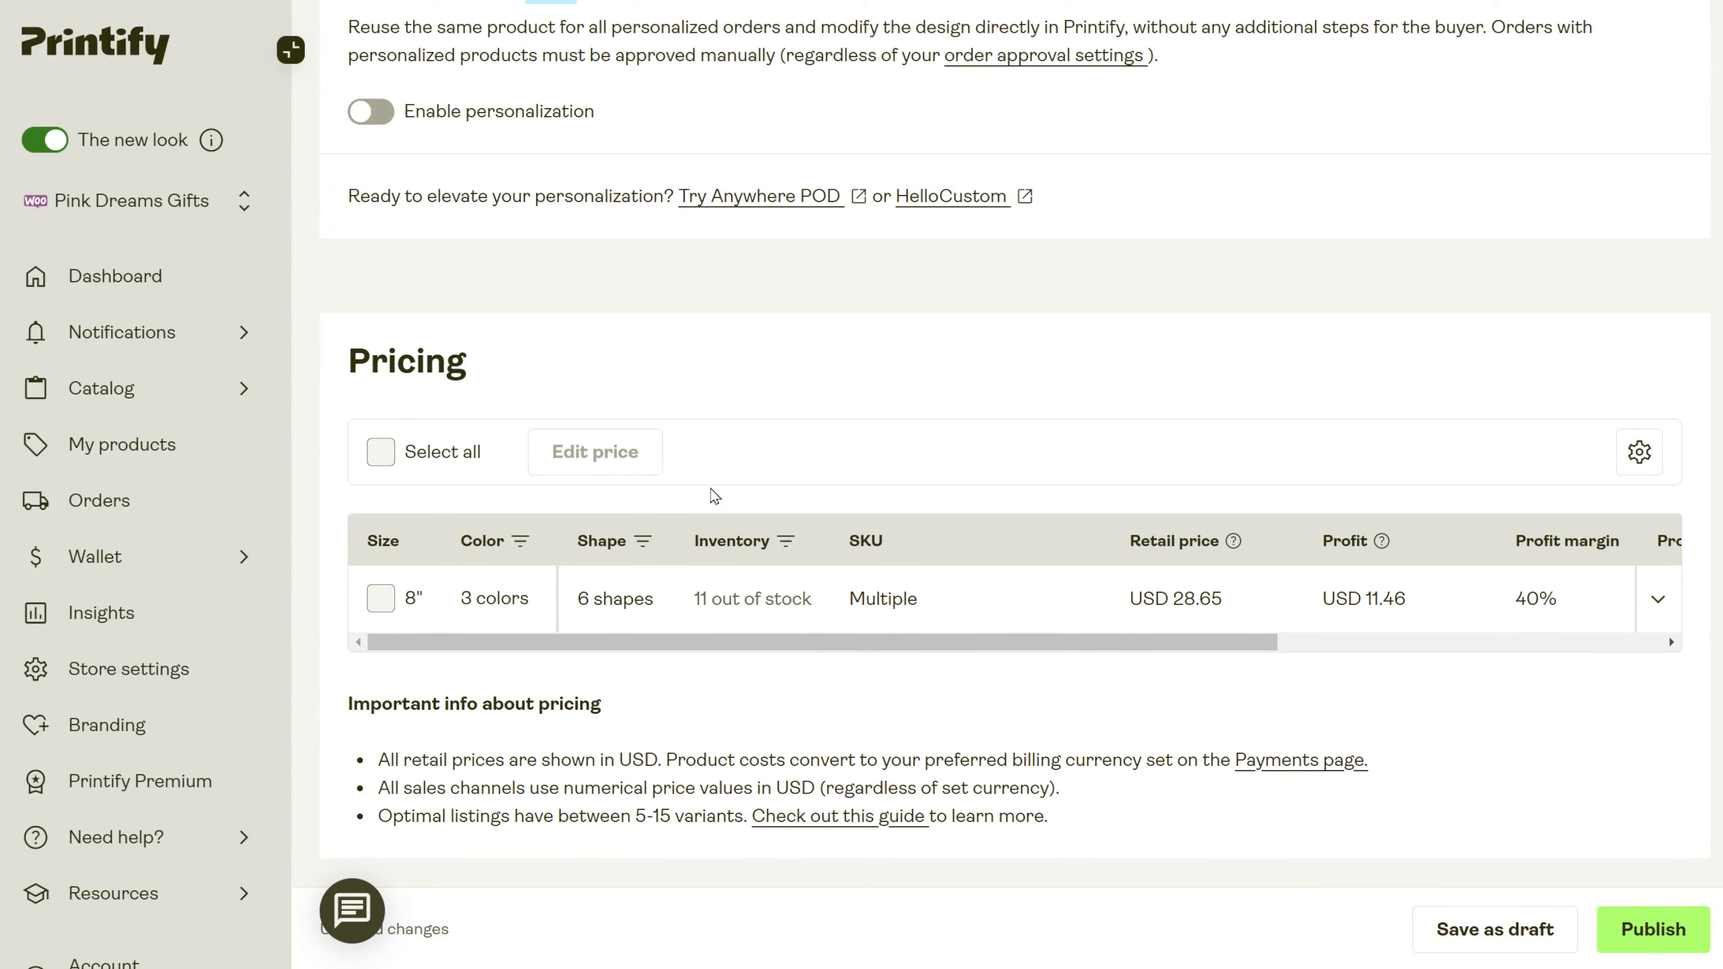
pyautogui.scroll(-5, 714, 496)
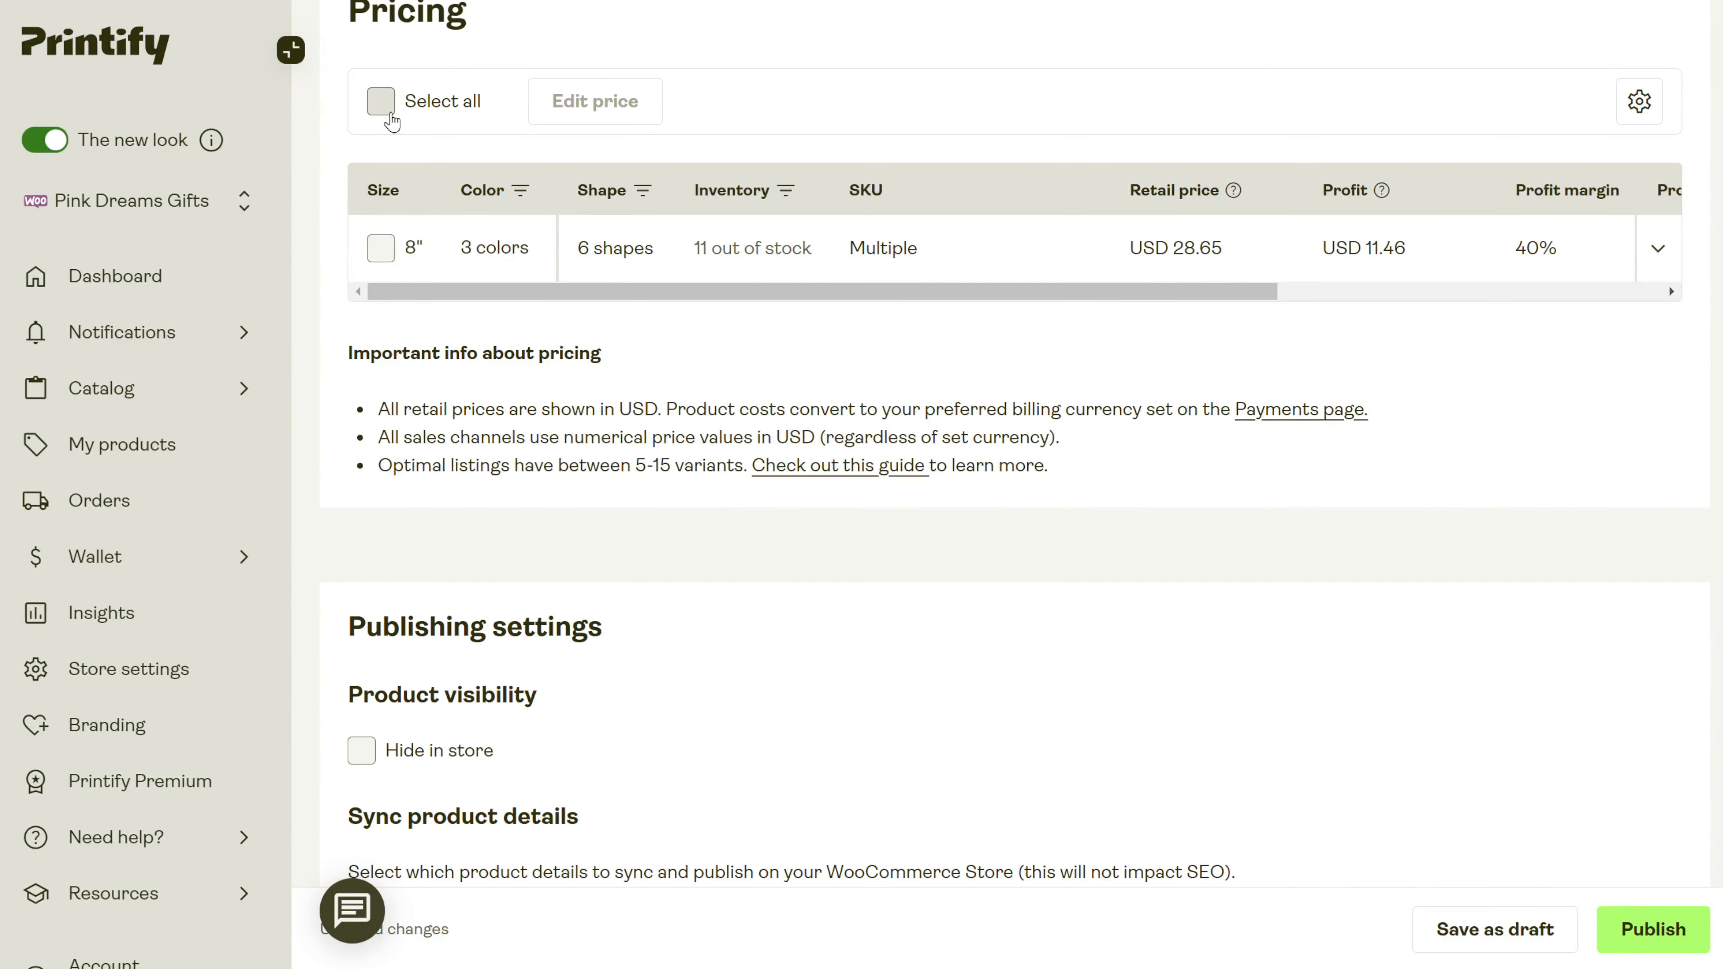
pyautogui.click(387, 109)
pyautogui.click(620, 103)
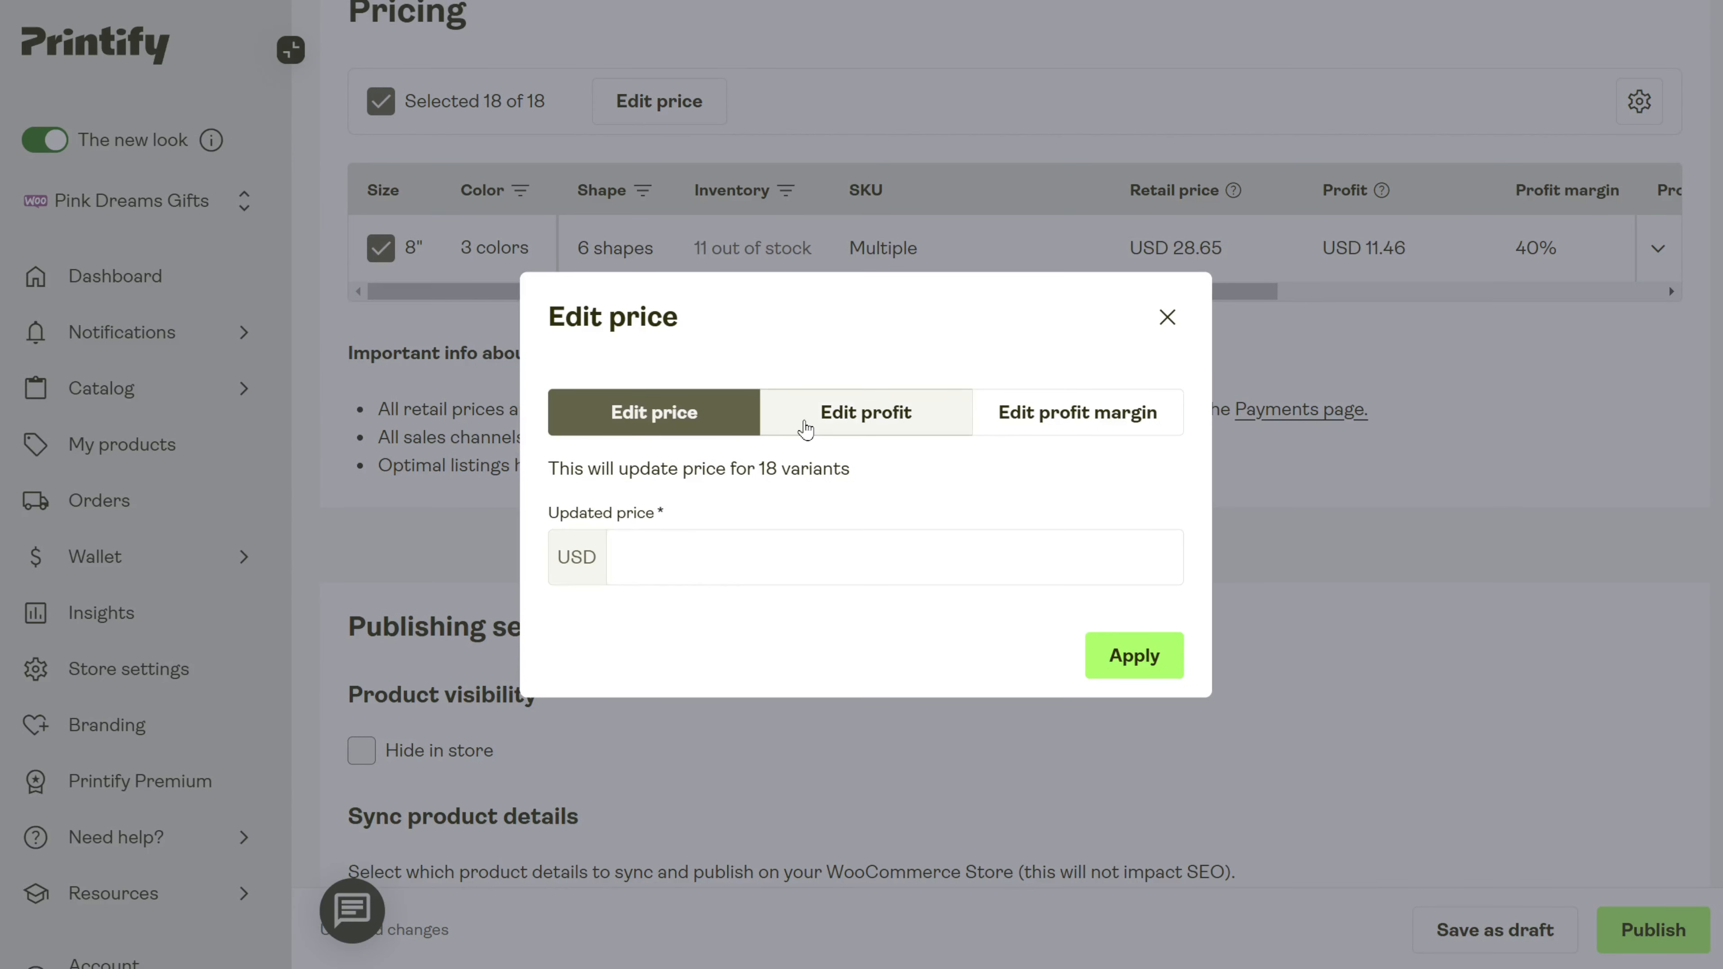
pyautogui.click(800, 422)
pyautogui.click(1054, 440)
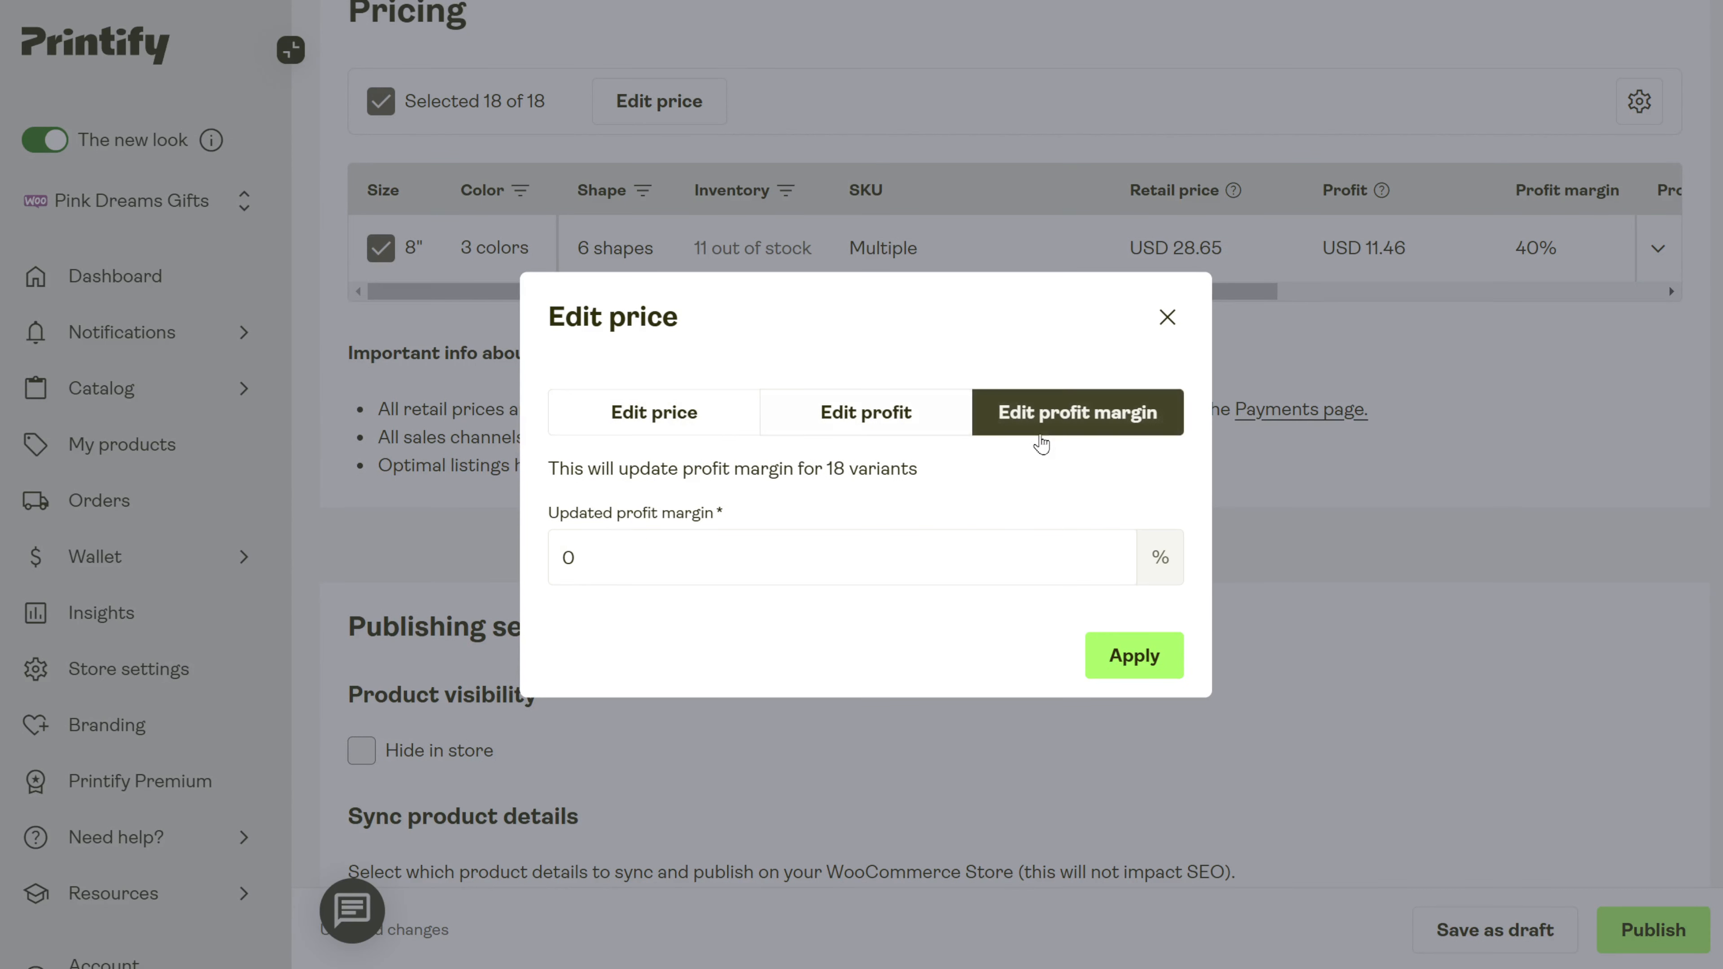
pyautogui.click(633, 428)
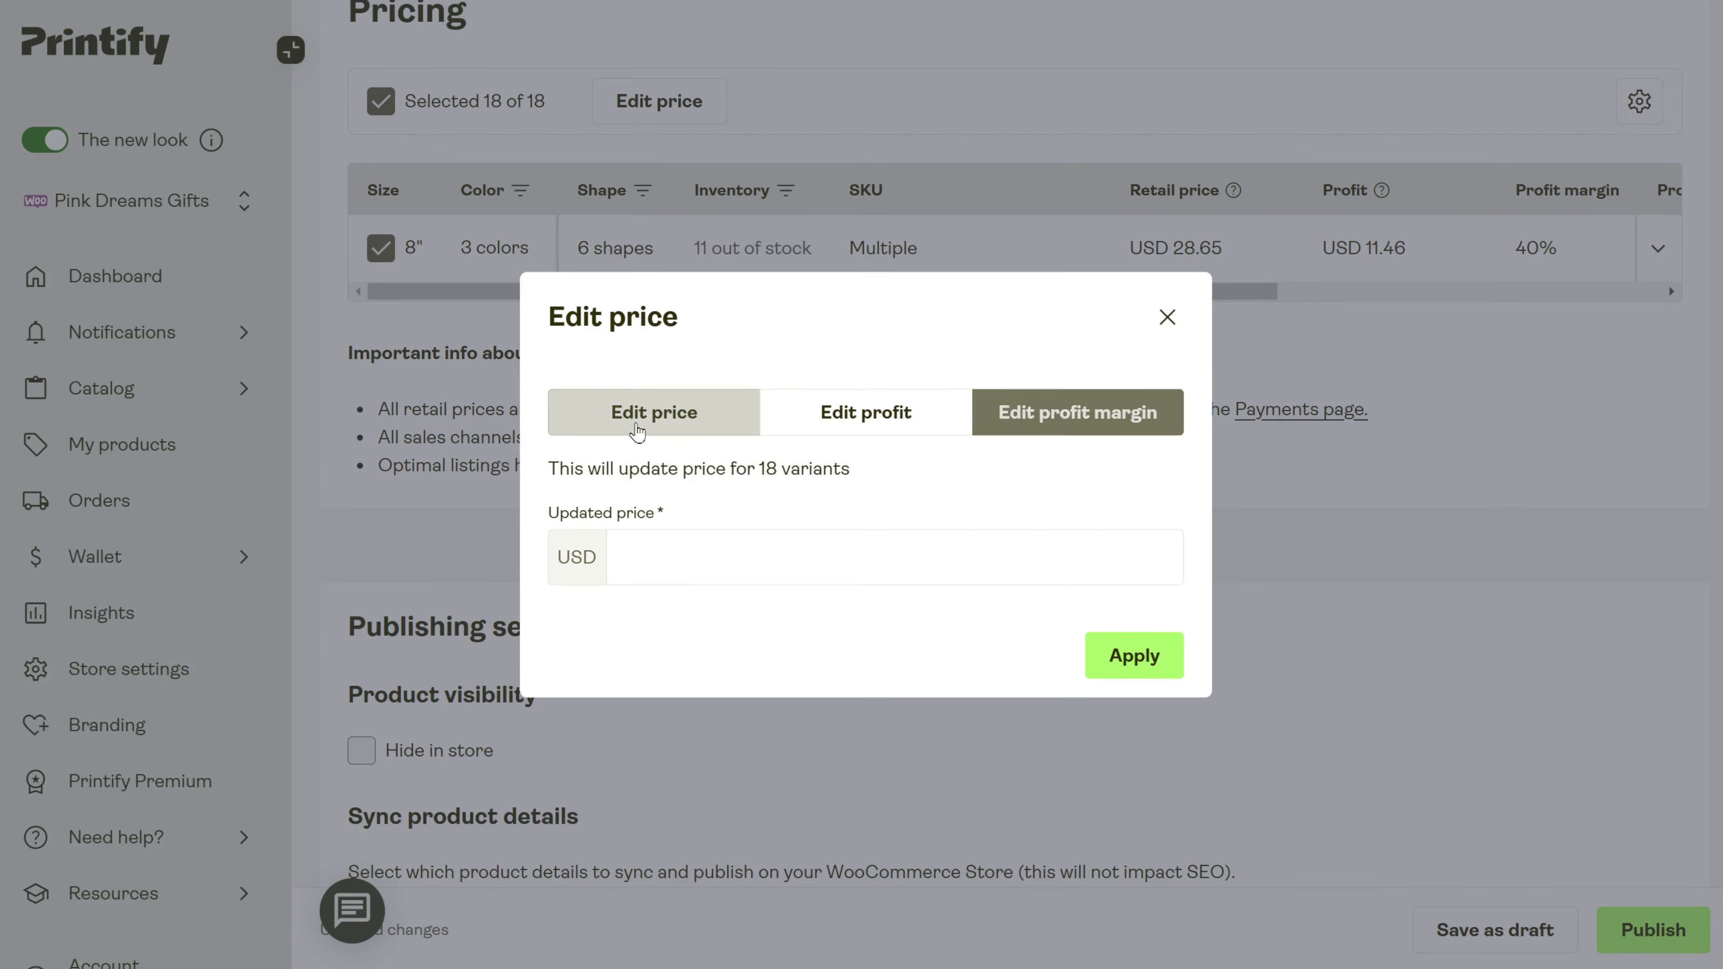
pyautogui.click(1166, 317)
pyautogui.scroll(-3, 602, 259)
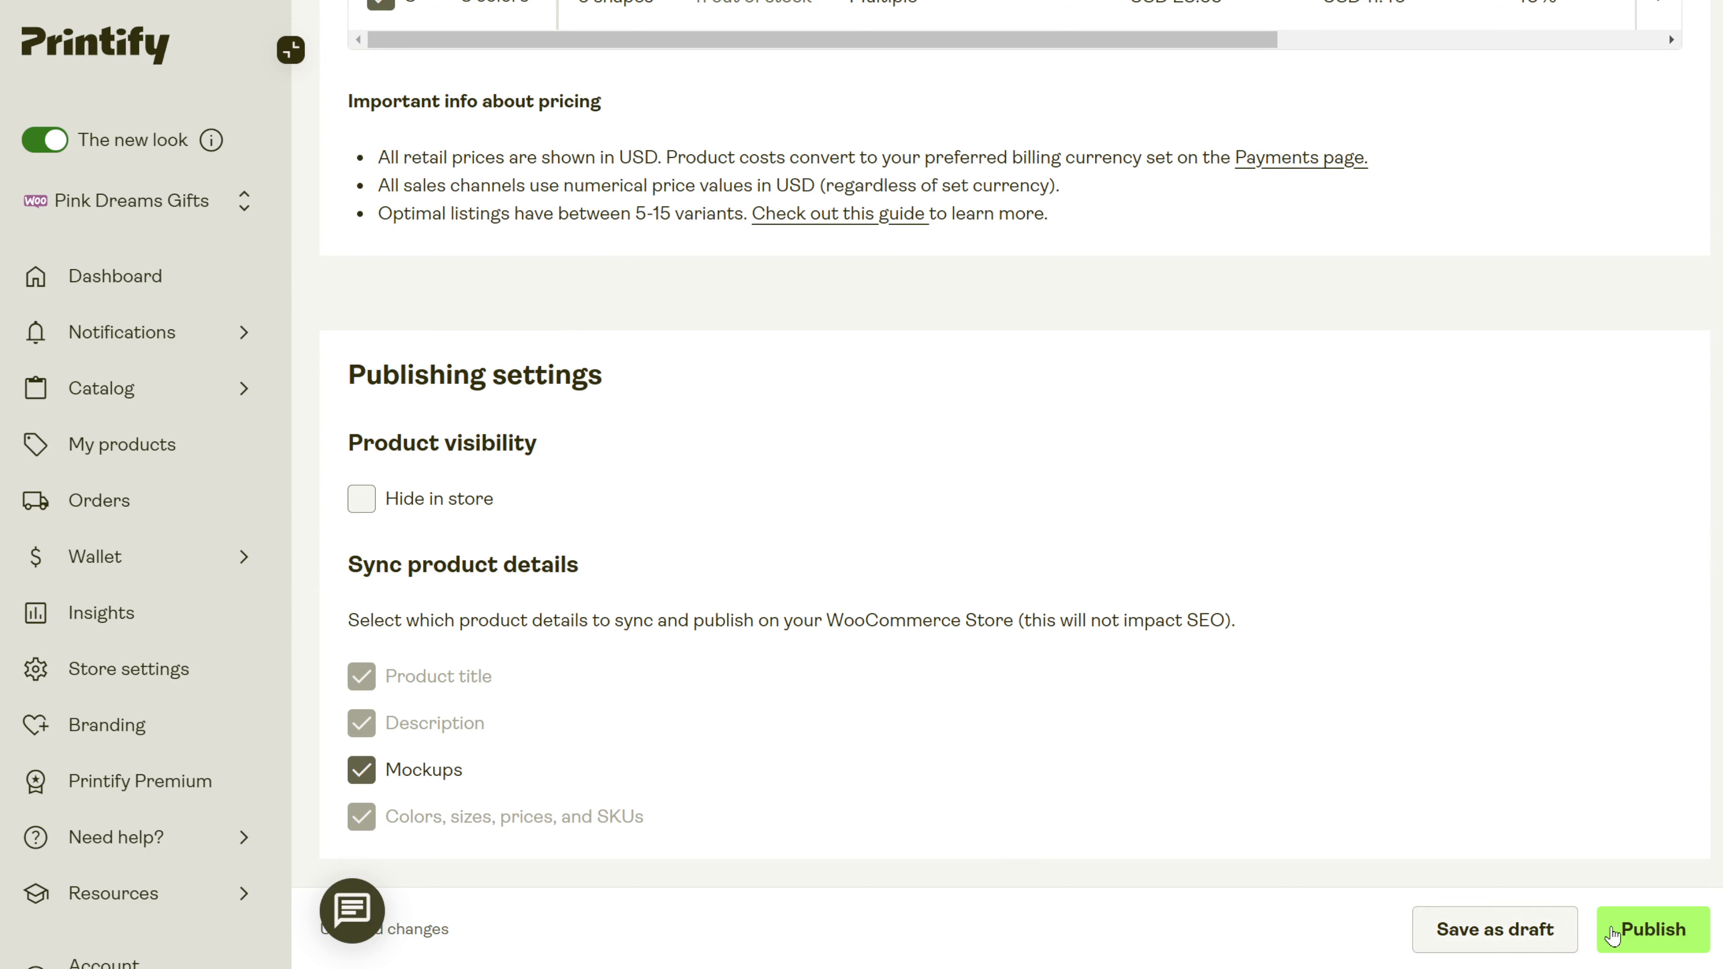
# Publish the Harper tee listing and bring up the Hannah product's actions in My Products.
pyautogui.click(1665, 936)
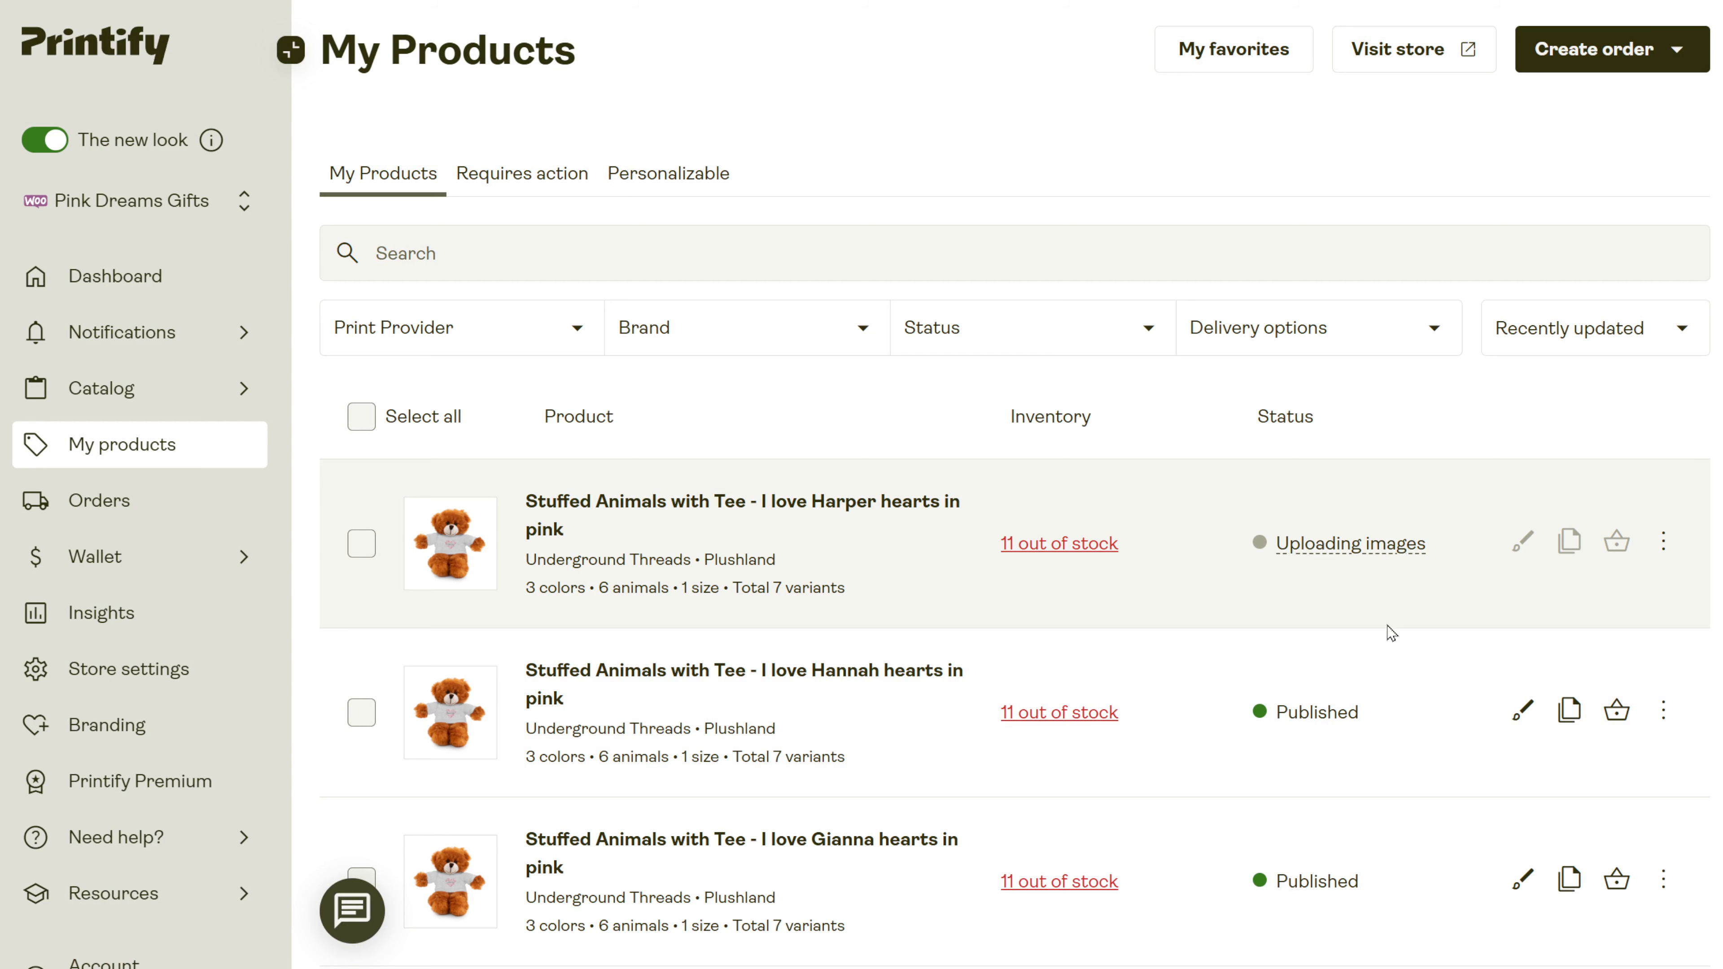
pyautogui.scroll(-2, 1386, 625)
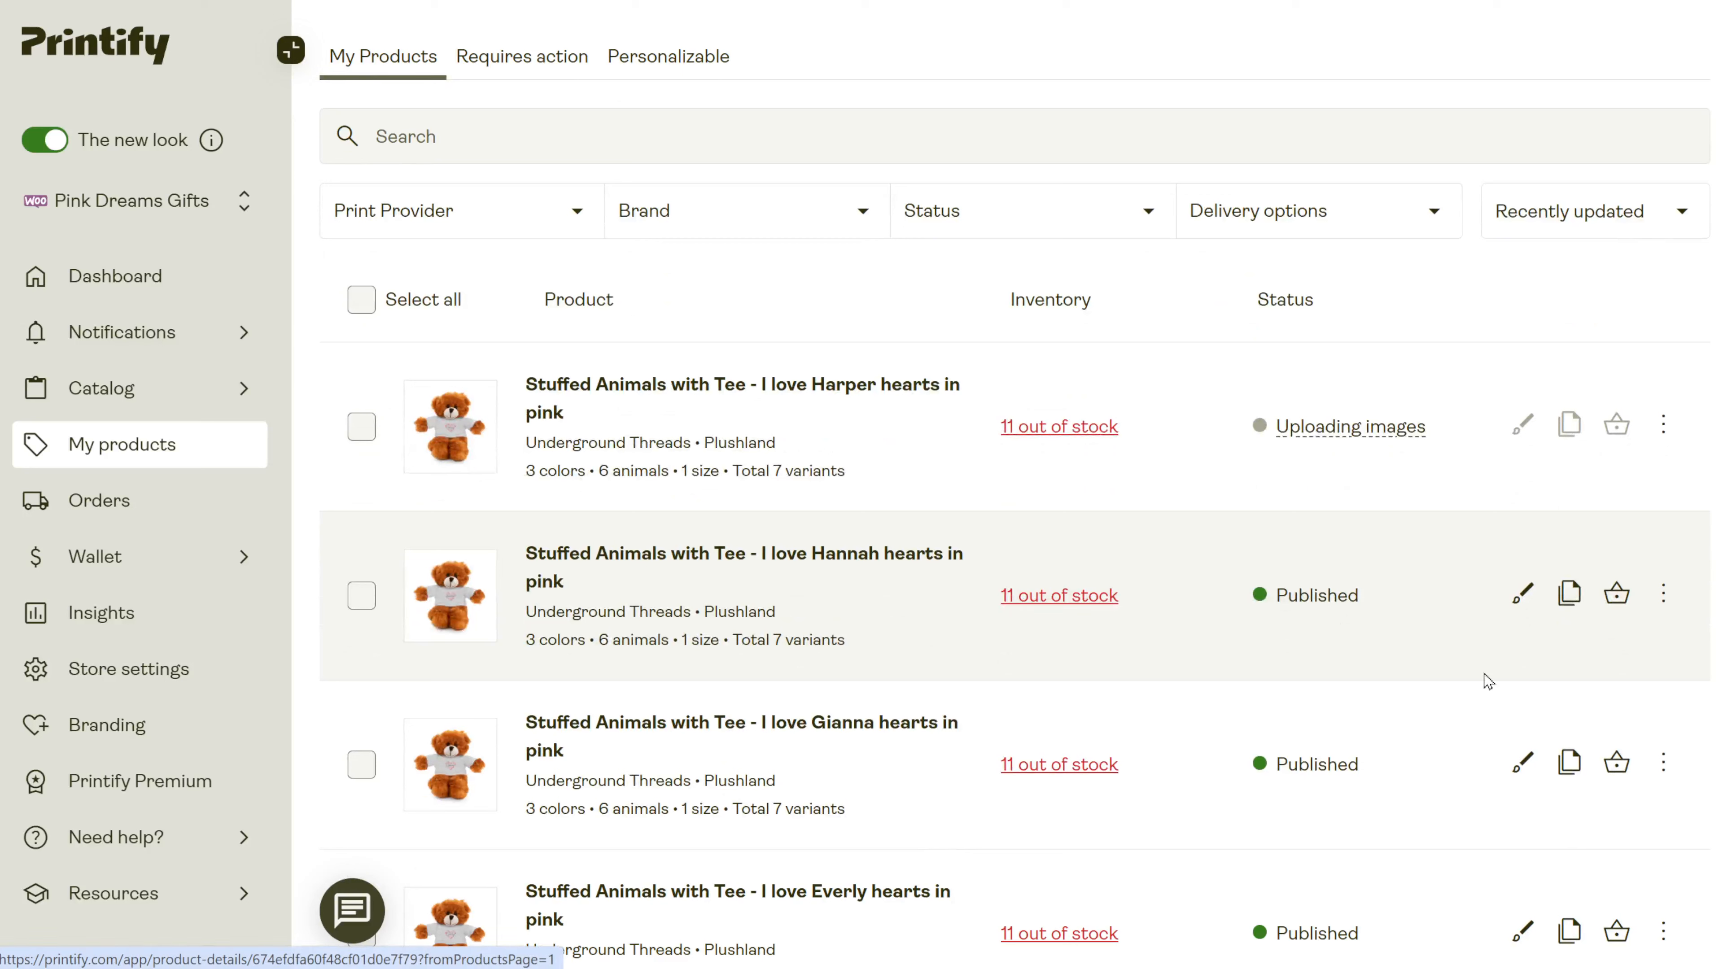
pyautogui.click(1664, 596)
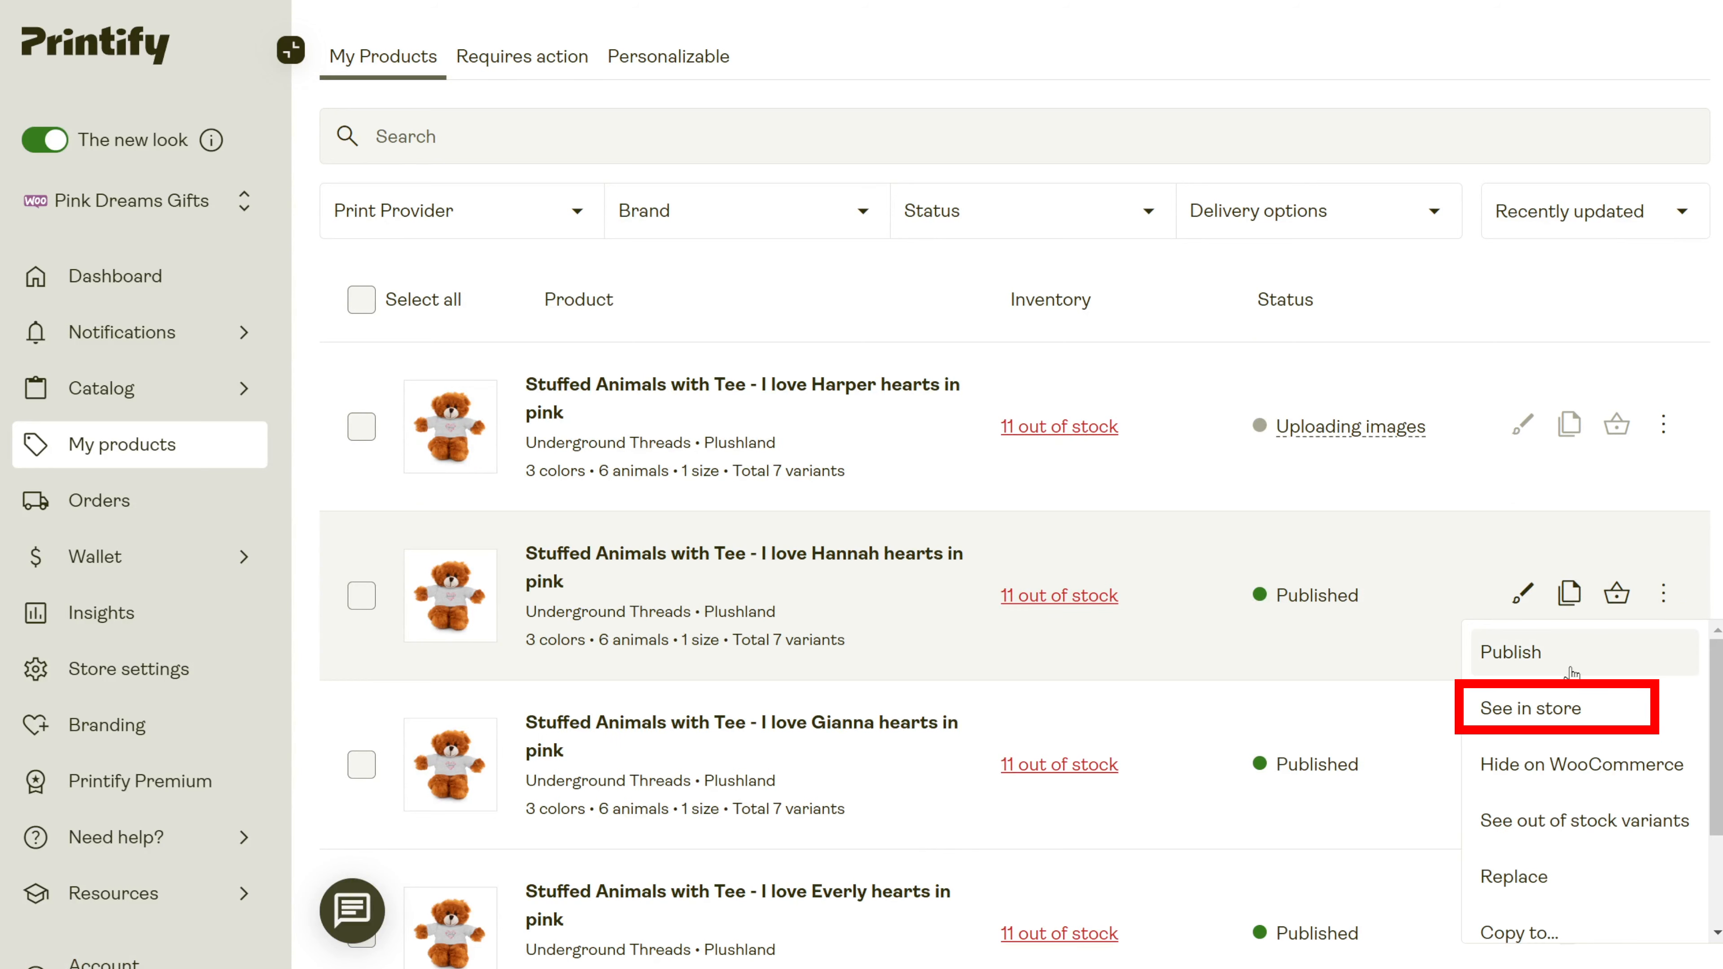
# On the live I love Hannah hearts page, preview the Bunny, Jaguar, then Sheep plush.
pyautogui.click(1543, 702)
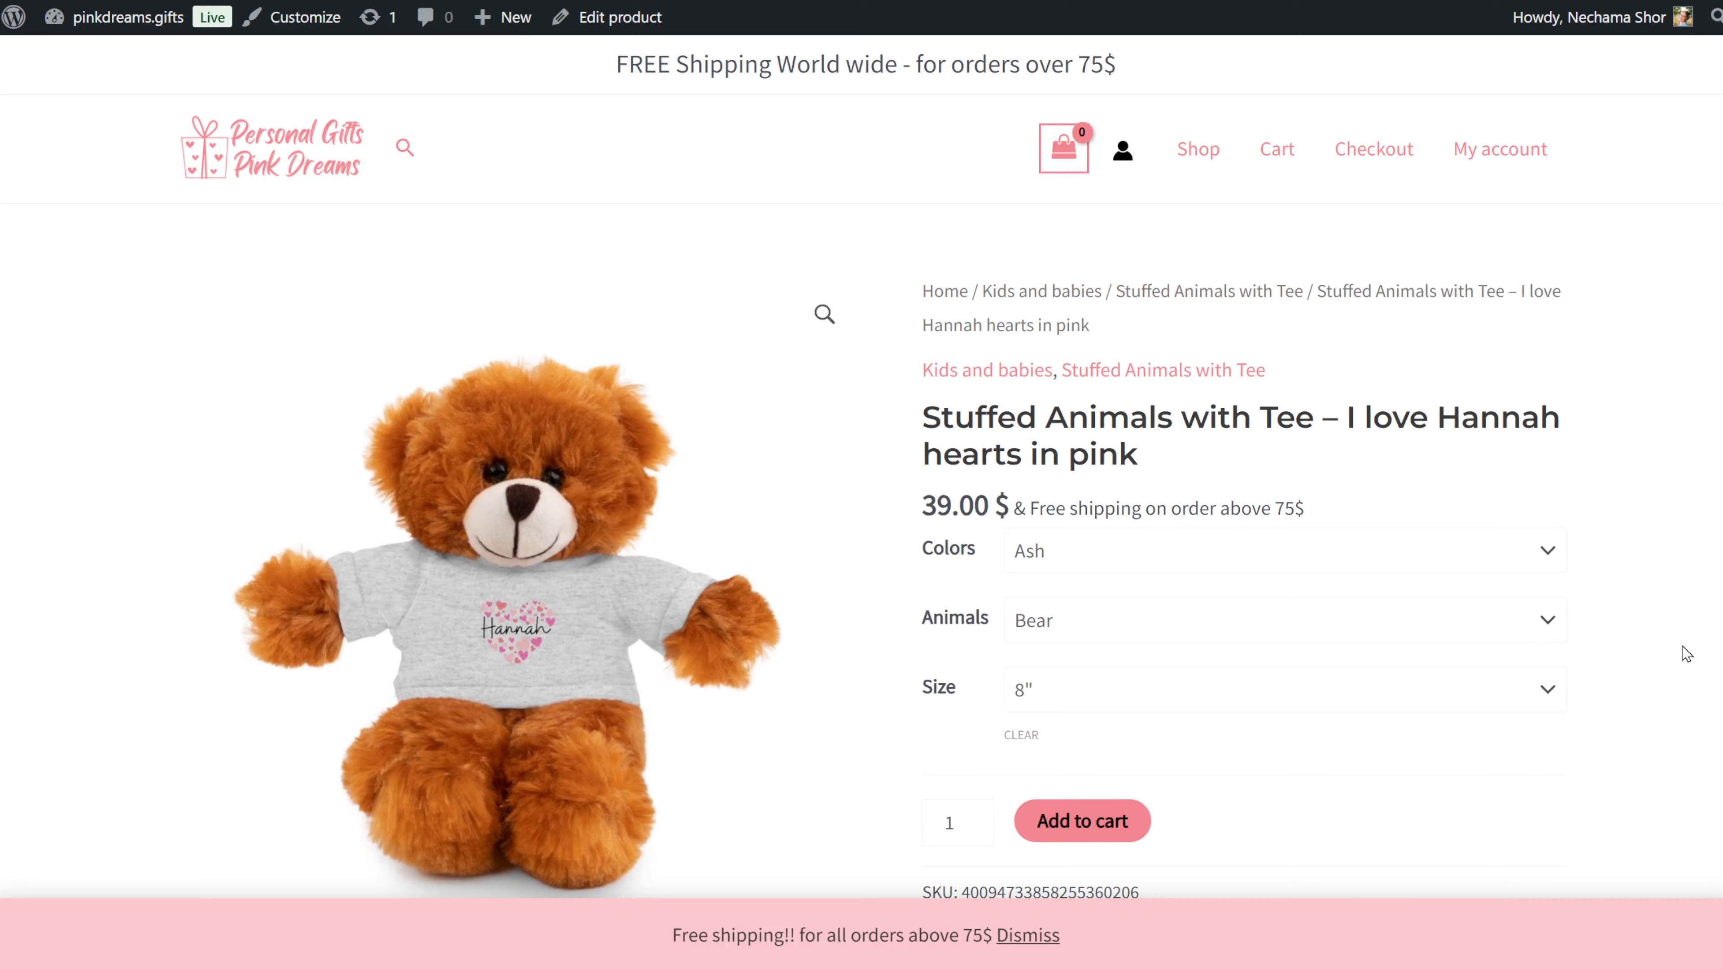
pyautogui.click(1320, 625)
pyautogui.click(1234, 731)
pyautogui.click(1184, 627)
pyautogui.click(1191, 776)
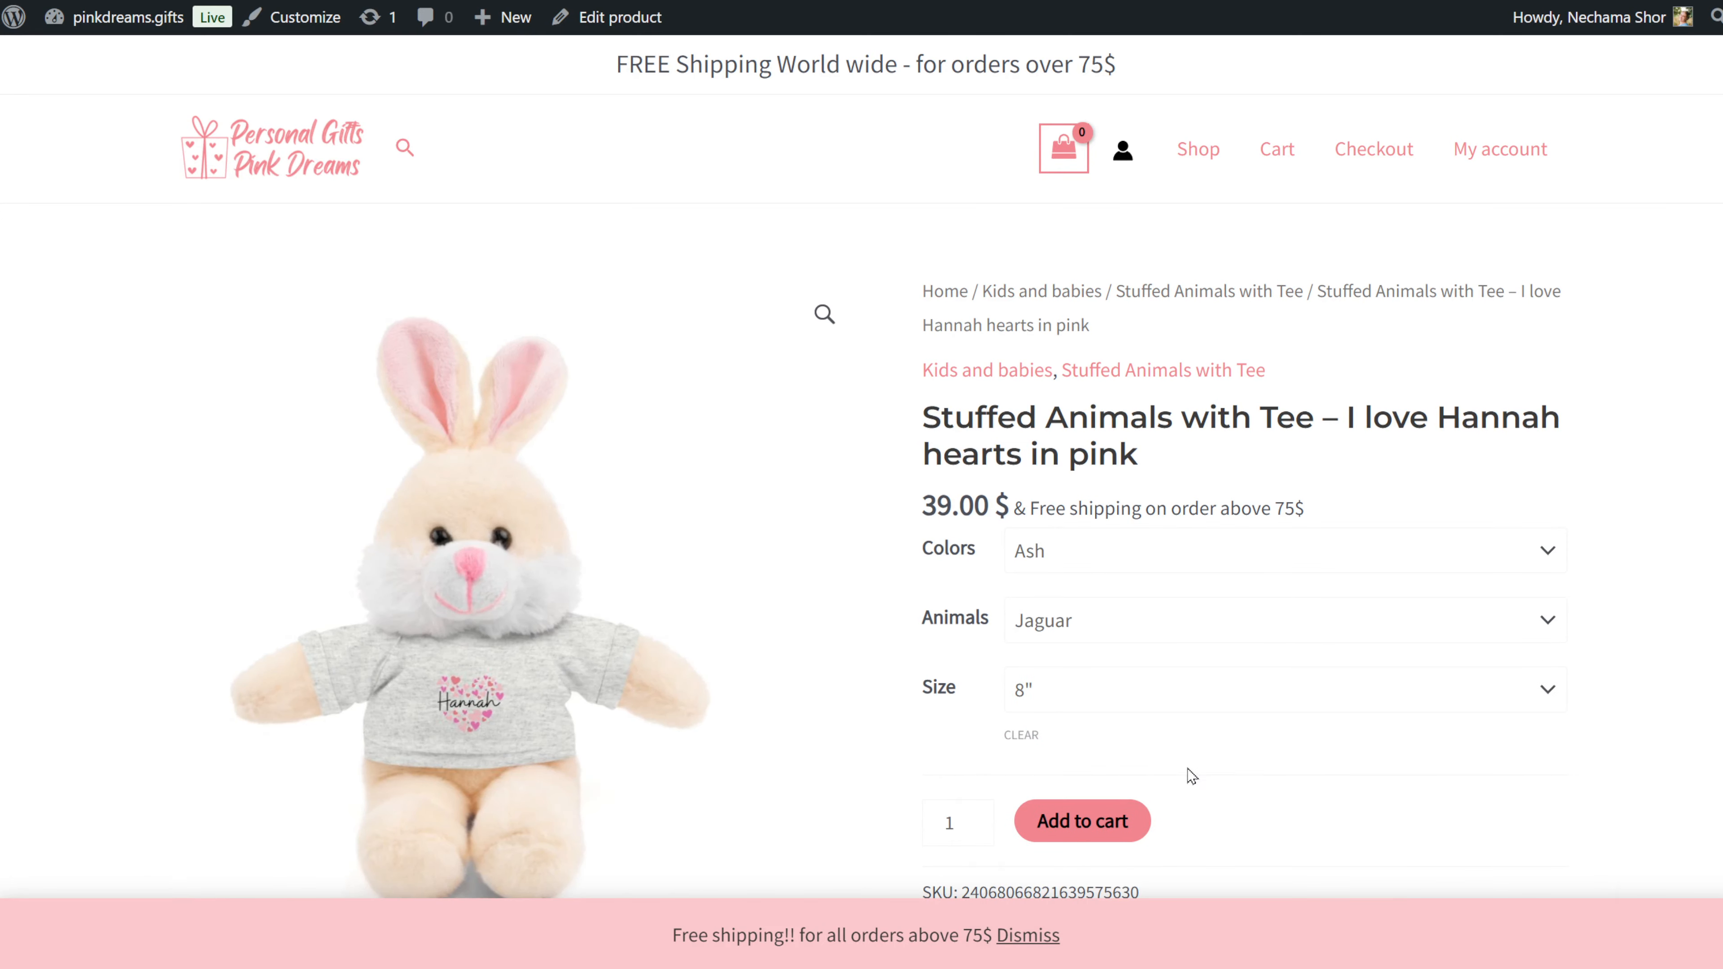
pyautogui.click(1163, 627)
pyautogui.click(1162, 869)
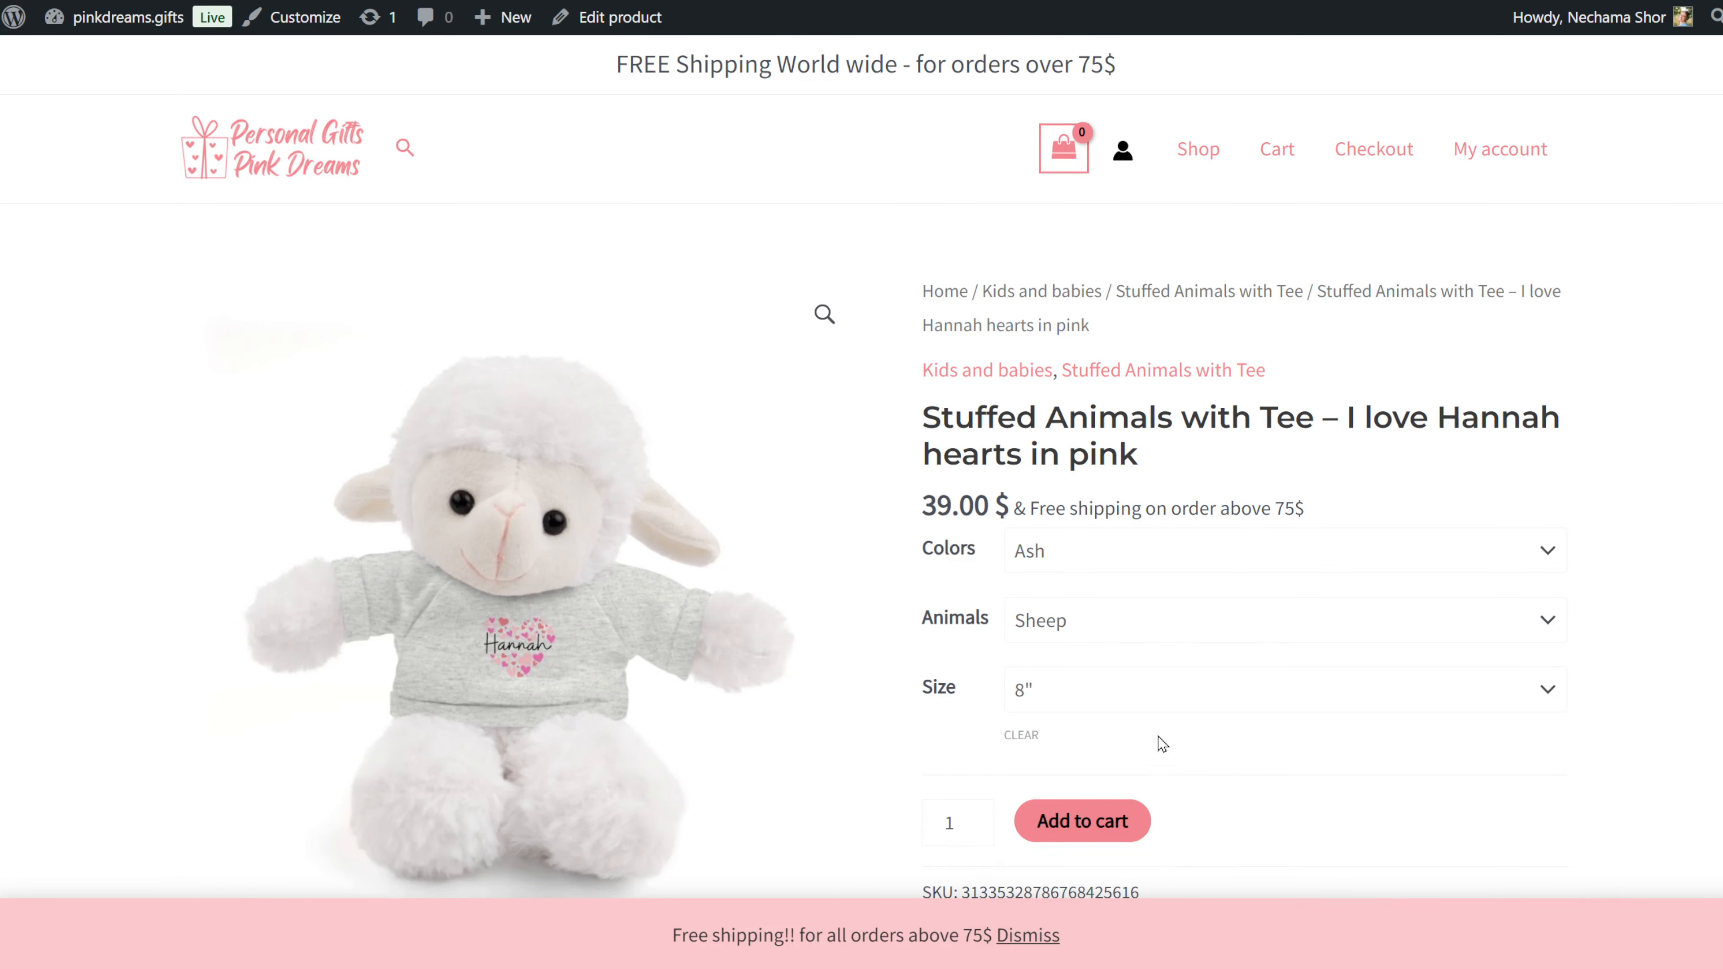
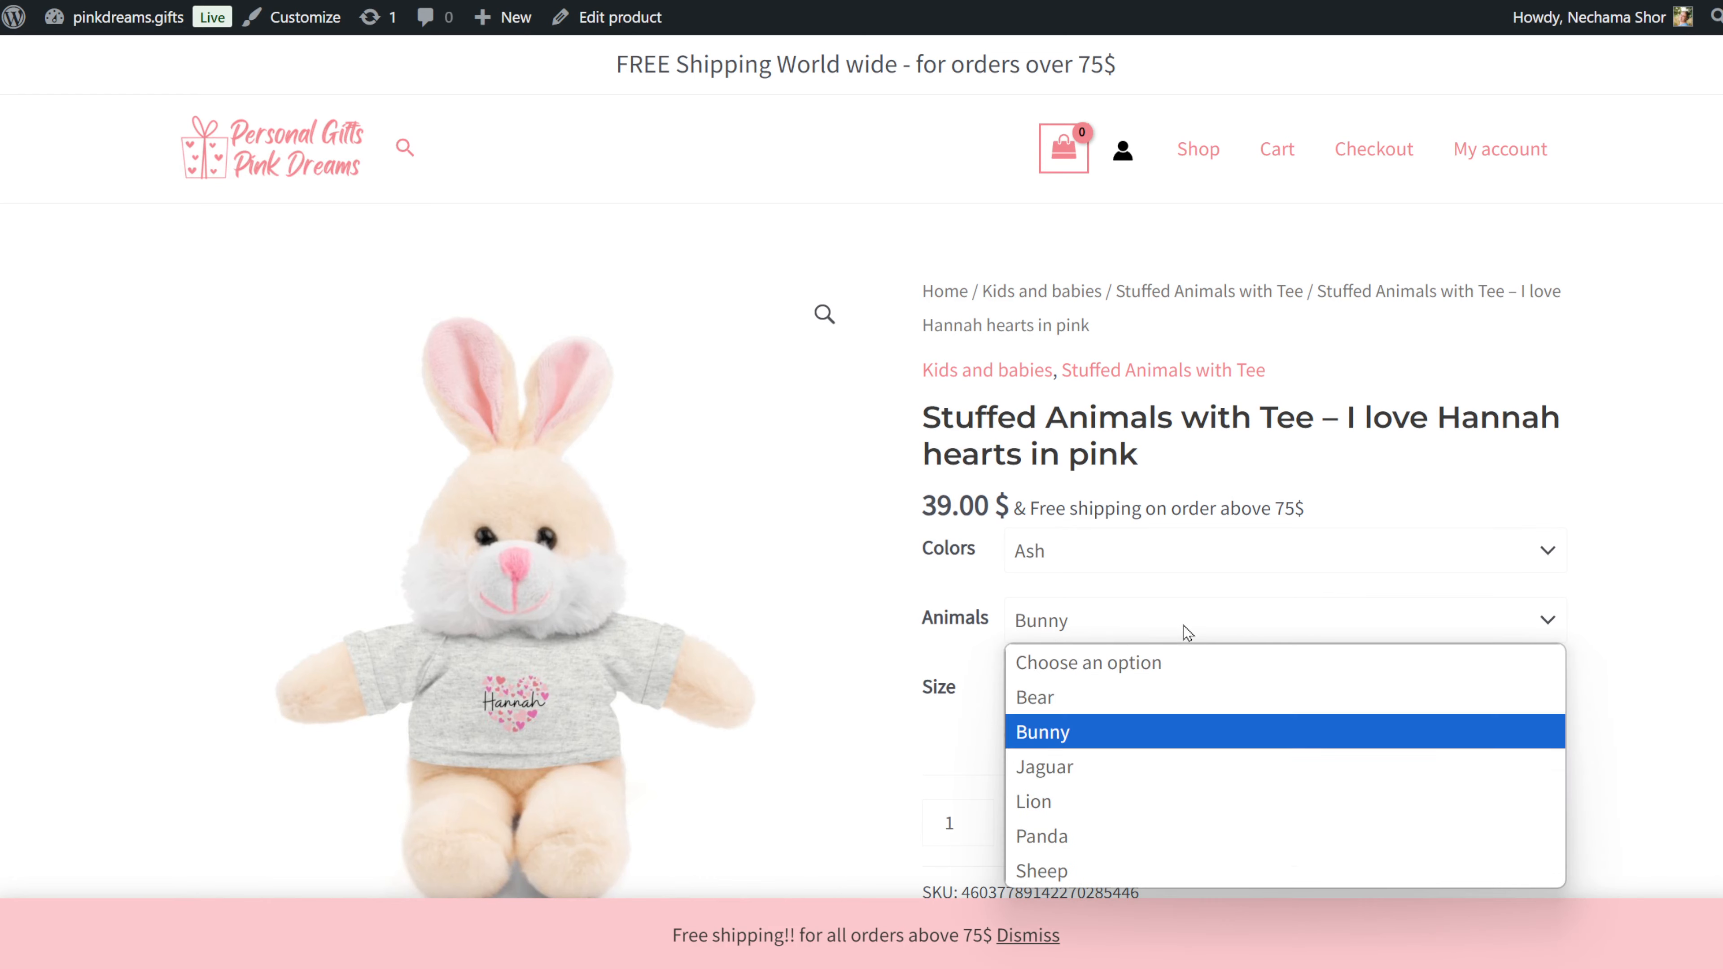
# Switch the product's Animals option to Jaguar, then Sheep, then Panda to view each variant image.
pyautogui.click(1187, 767)
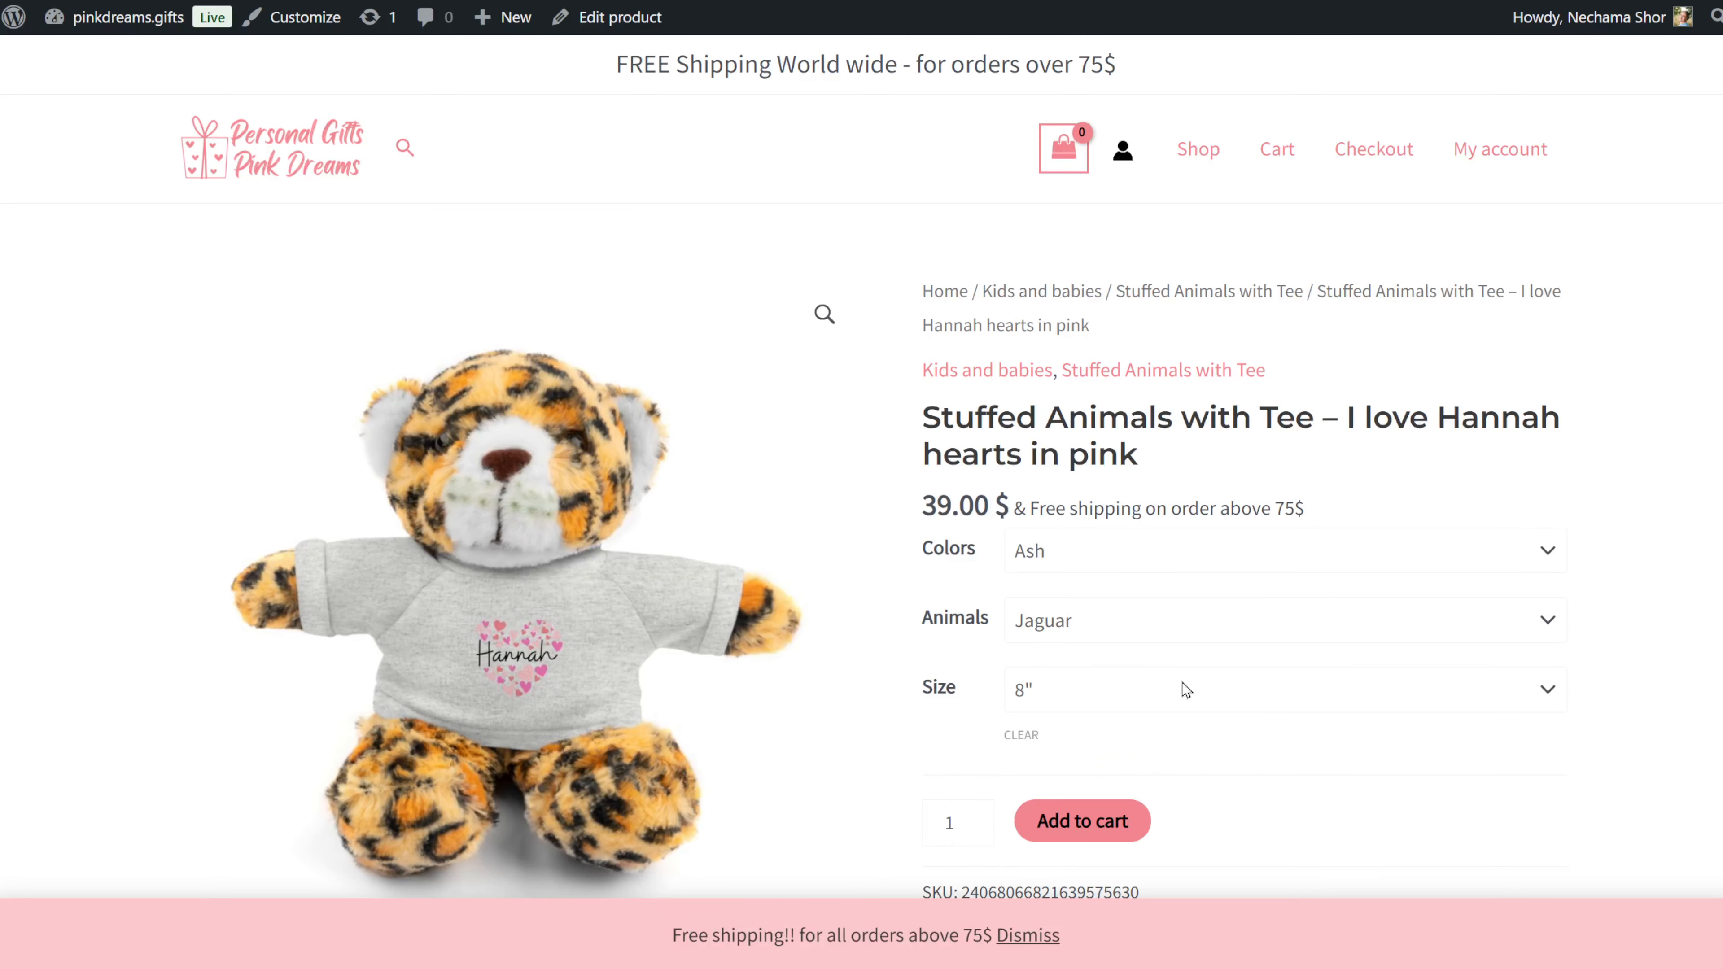
pyautogui.click(1159, 625)
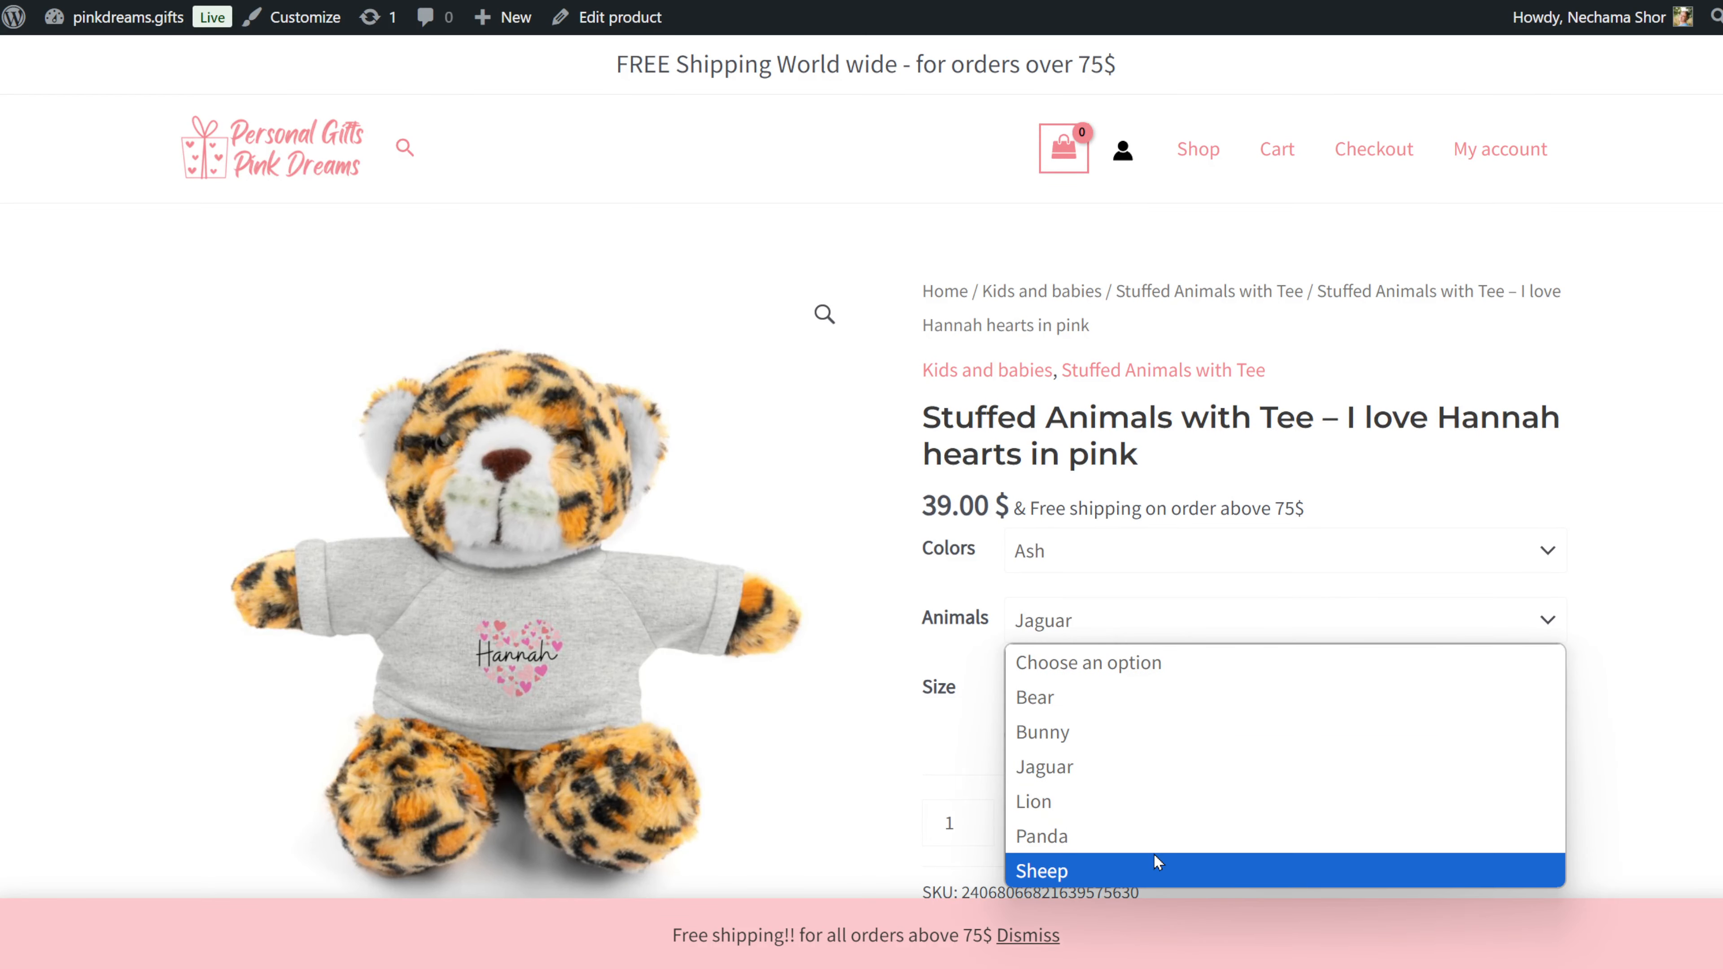
pyautogui.click(1157, 869)
pyautogui.click(1242, 634)
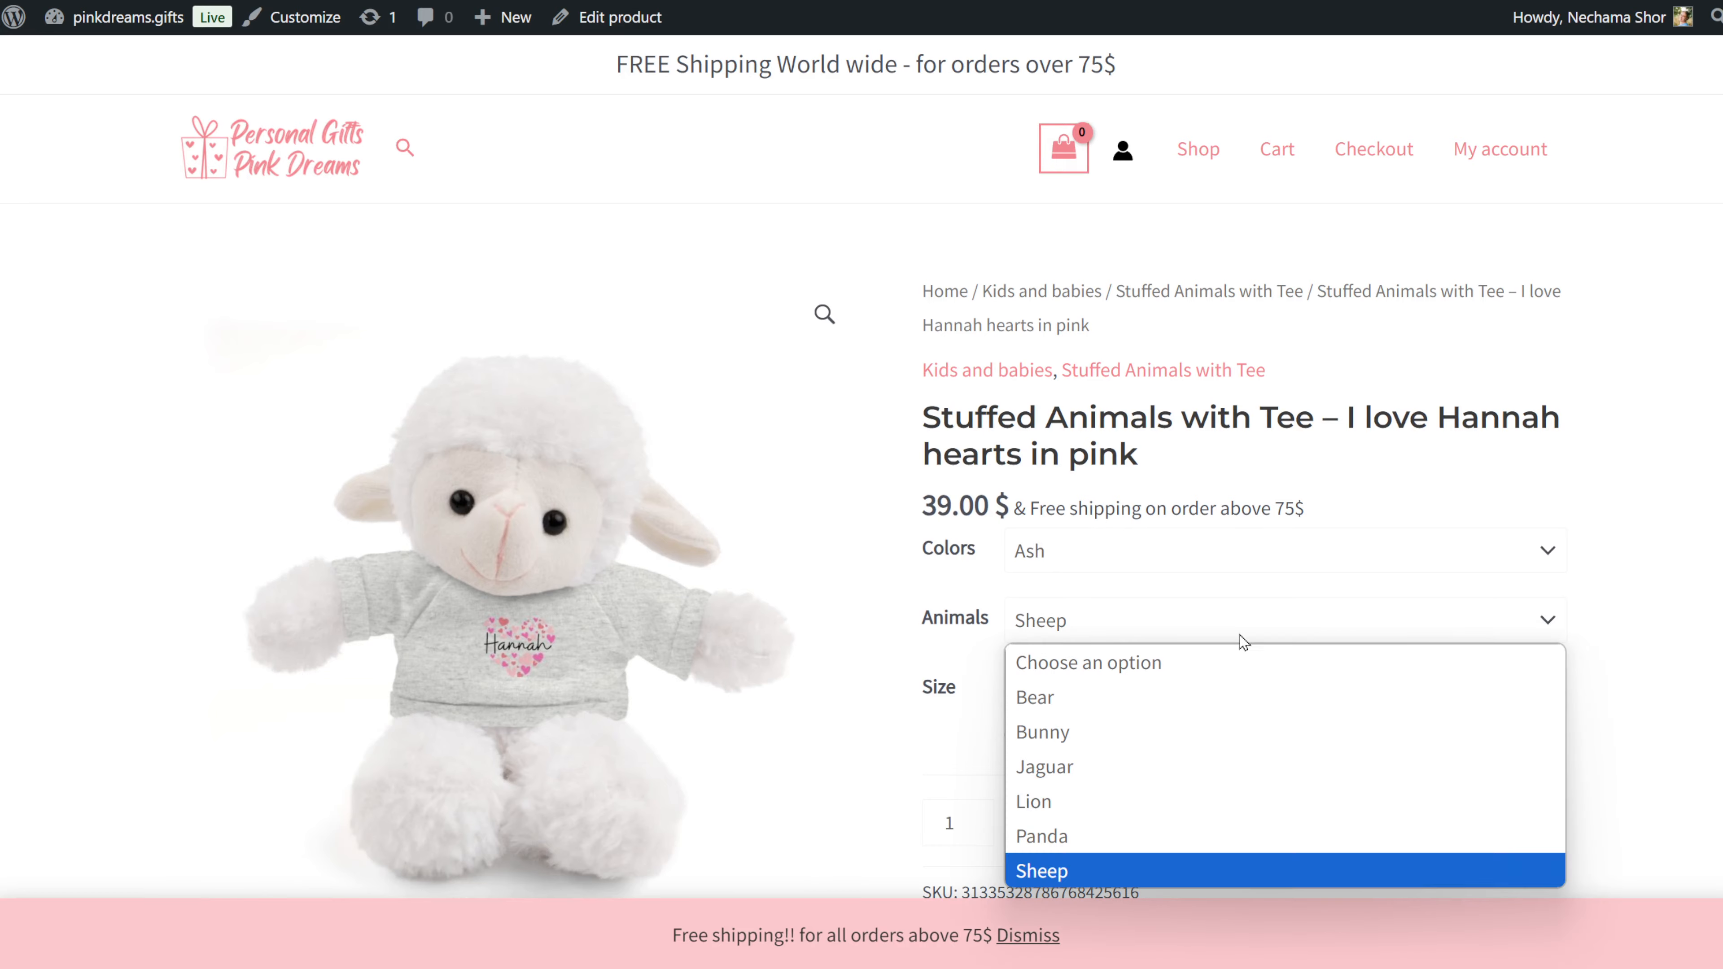
pyautogui.click(1196, 843)
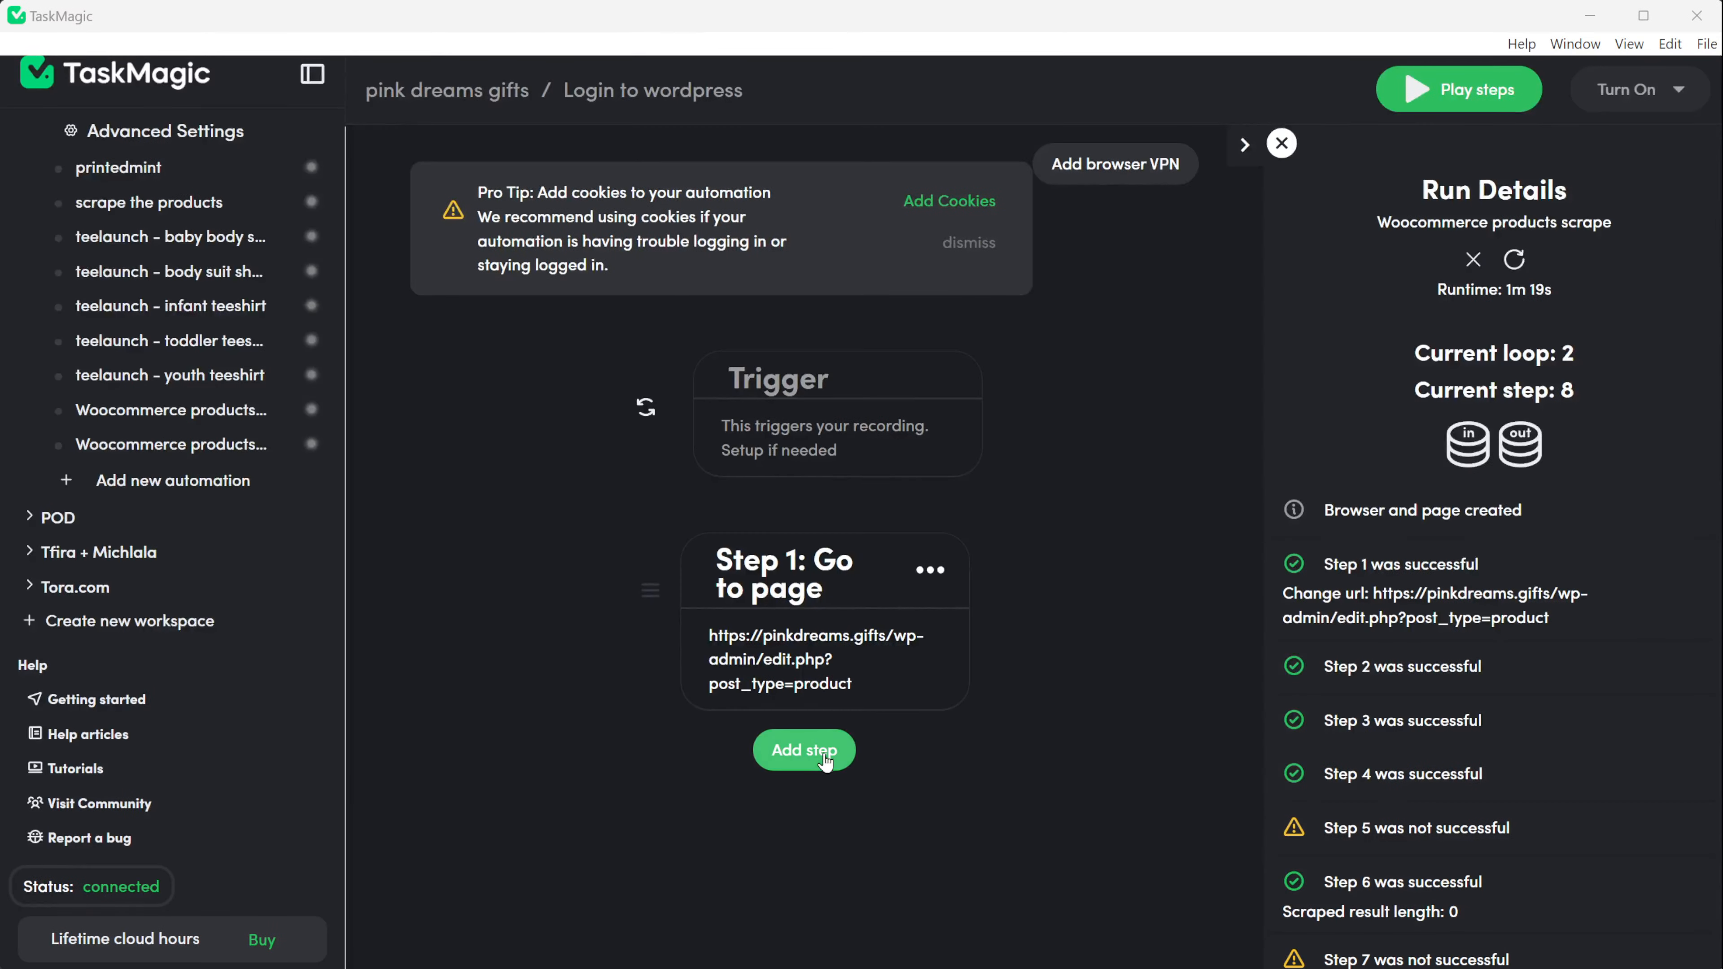
# Add a recorded step and delete both Type steps from the login automation.
pyautogui.click(823, 752)
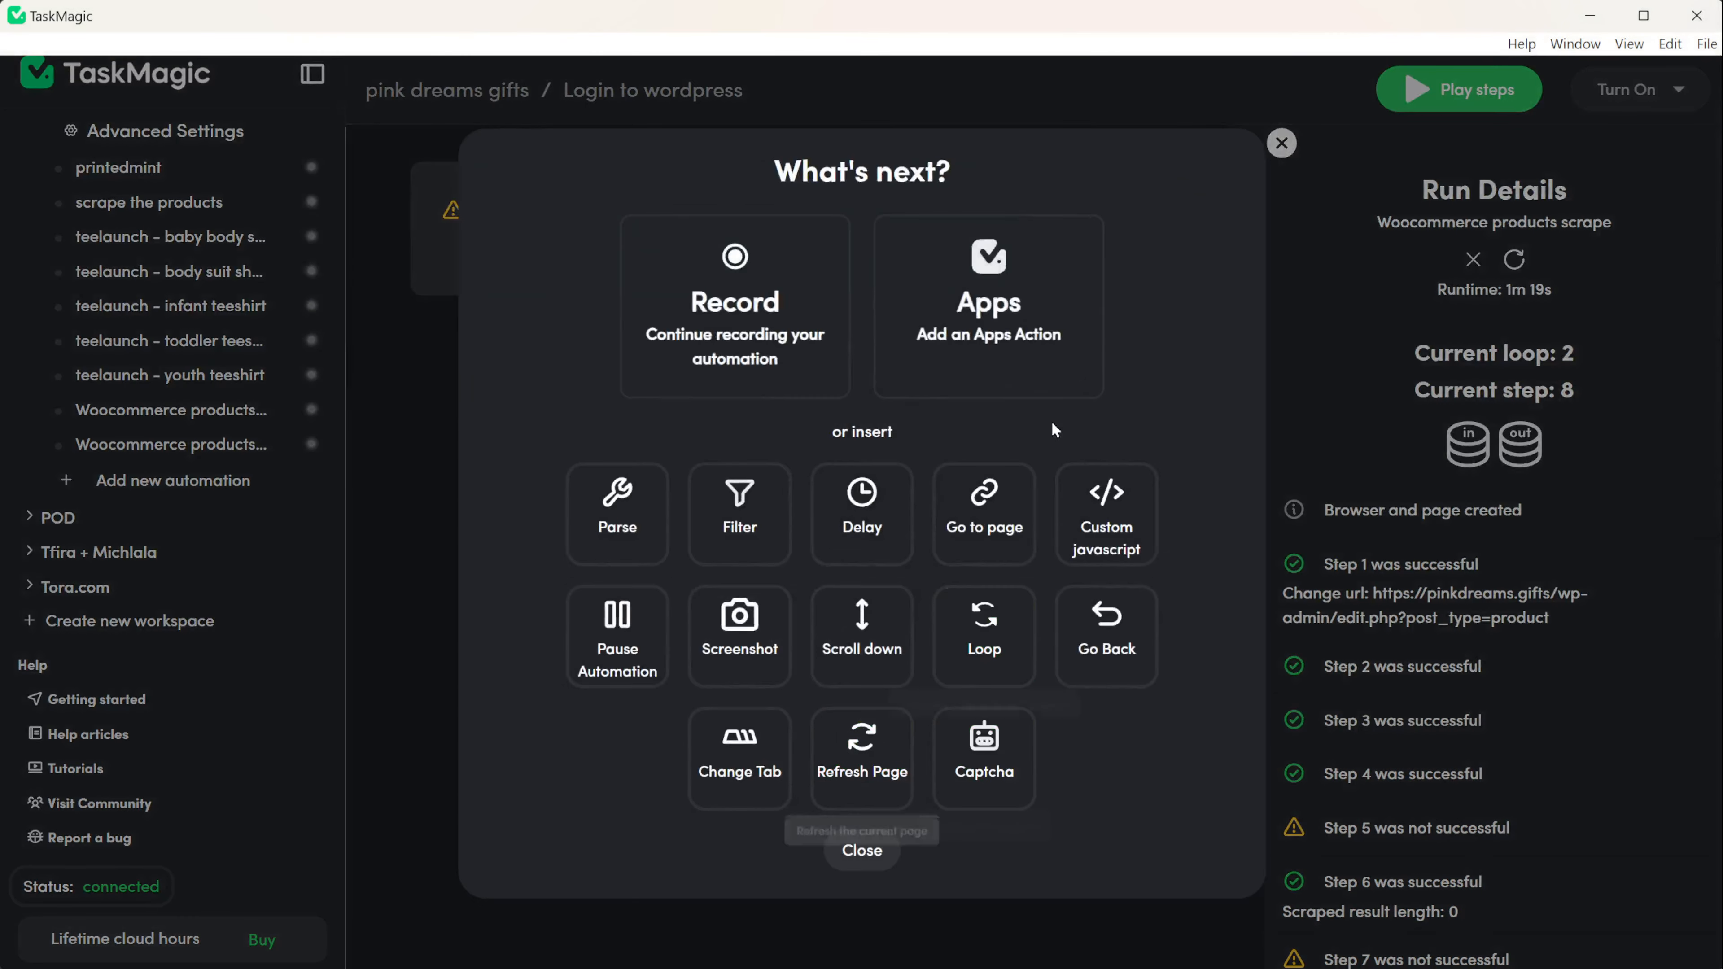
pyautogui.click(736, 292)
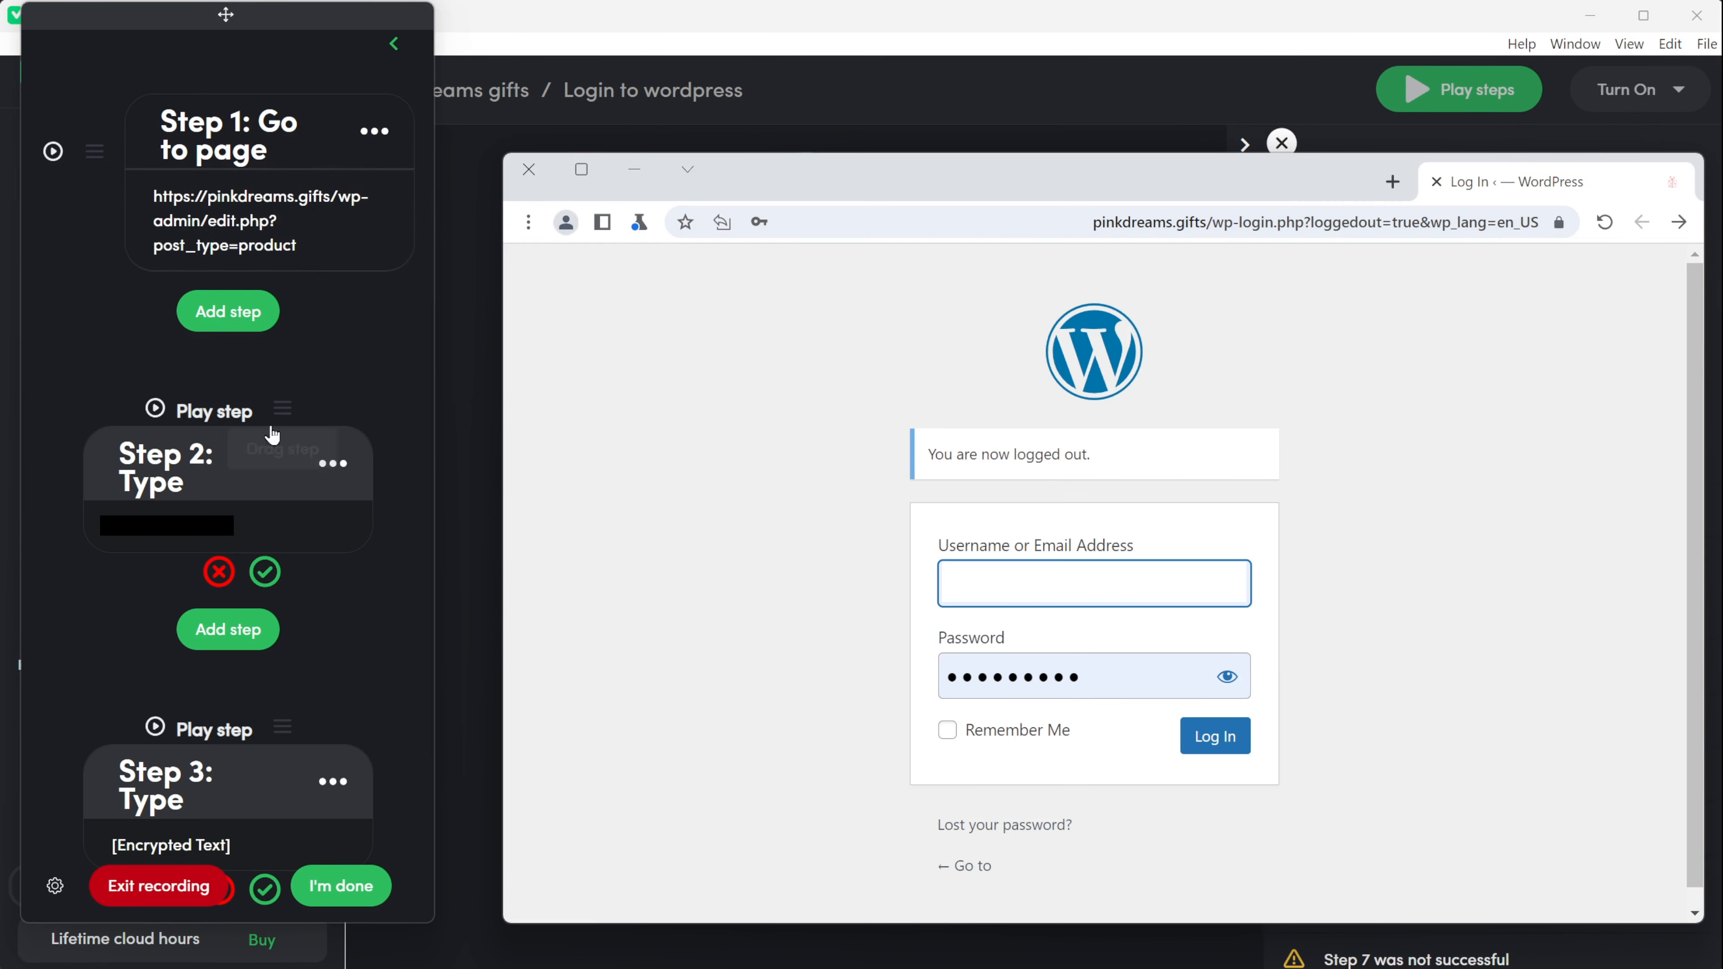
pyautogui.click(219, 572)
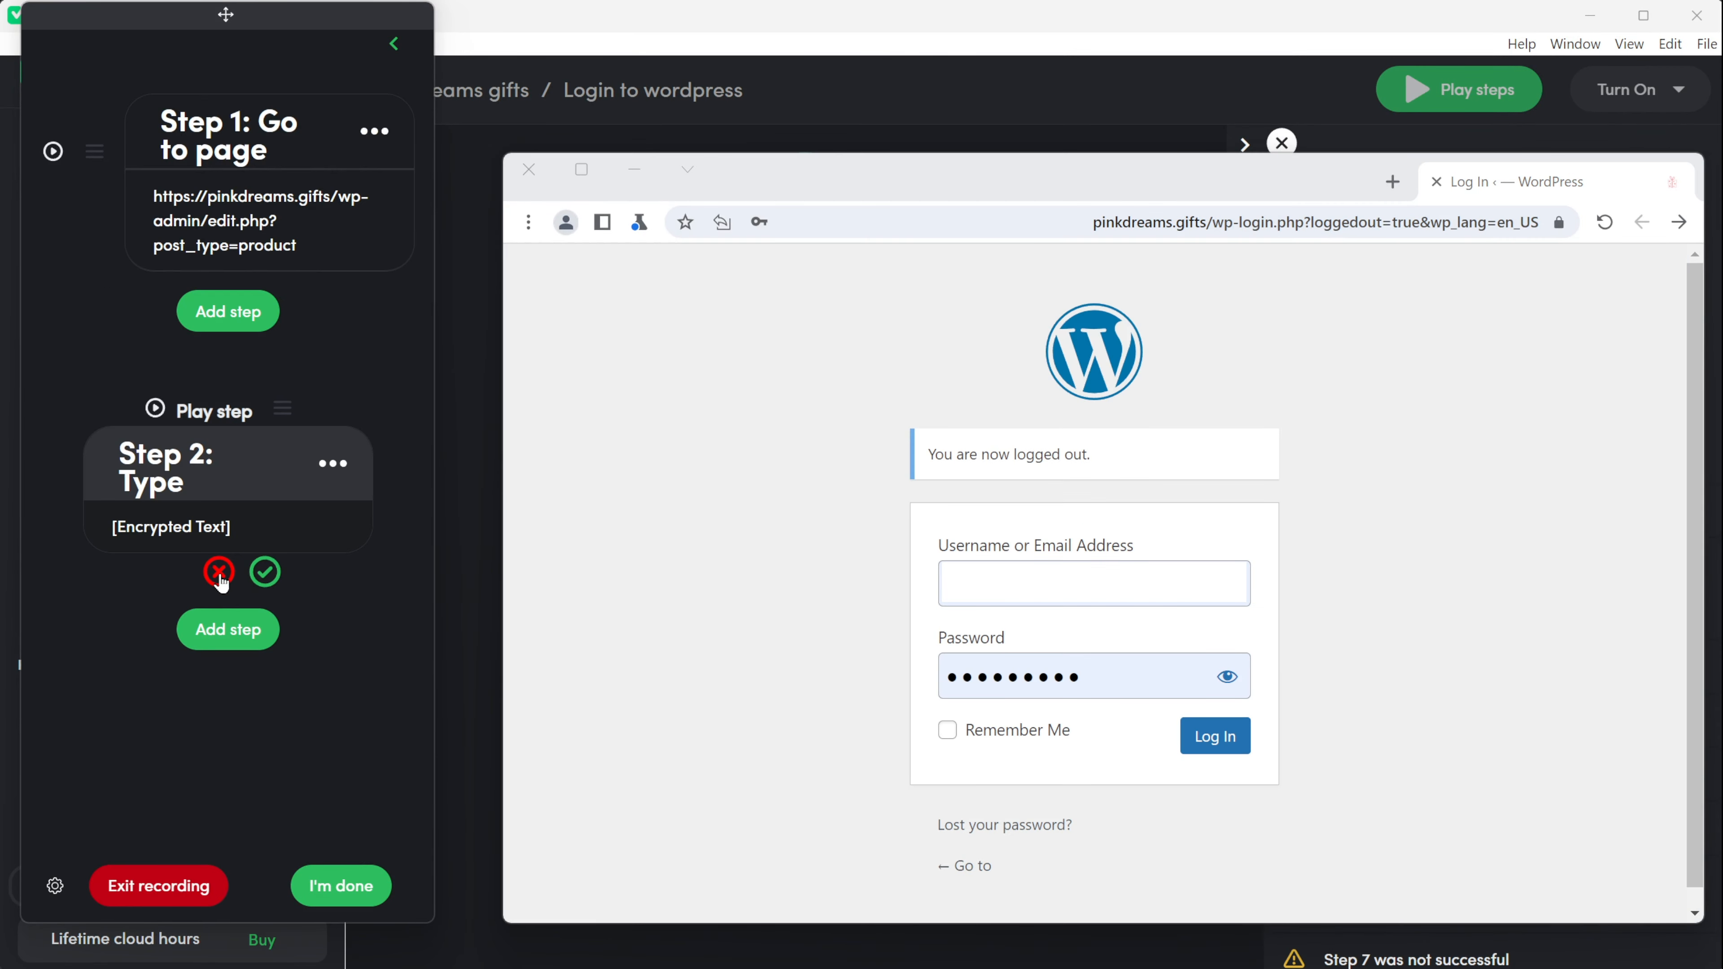
pyautogui.click(219, 572)
# Record and confirm a Click step on the Remember Me checkbox.
pyautogui.click(228, 311)
pyautogui.click(219, 419)
pyautogui.click(947, 731)
pyautogui.click(1135, 760)
# Record a Click step on the WordPress Log In button, redoing the first attempt.
pyautogui.click(231, 517)
pyautogui.click(219, 426)
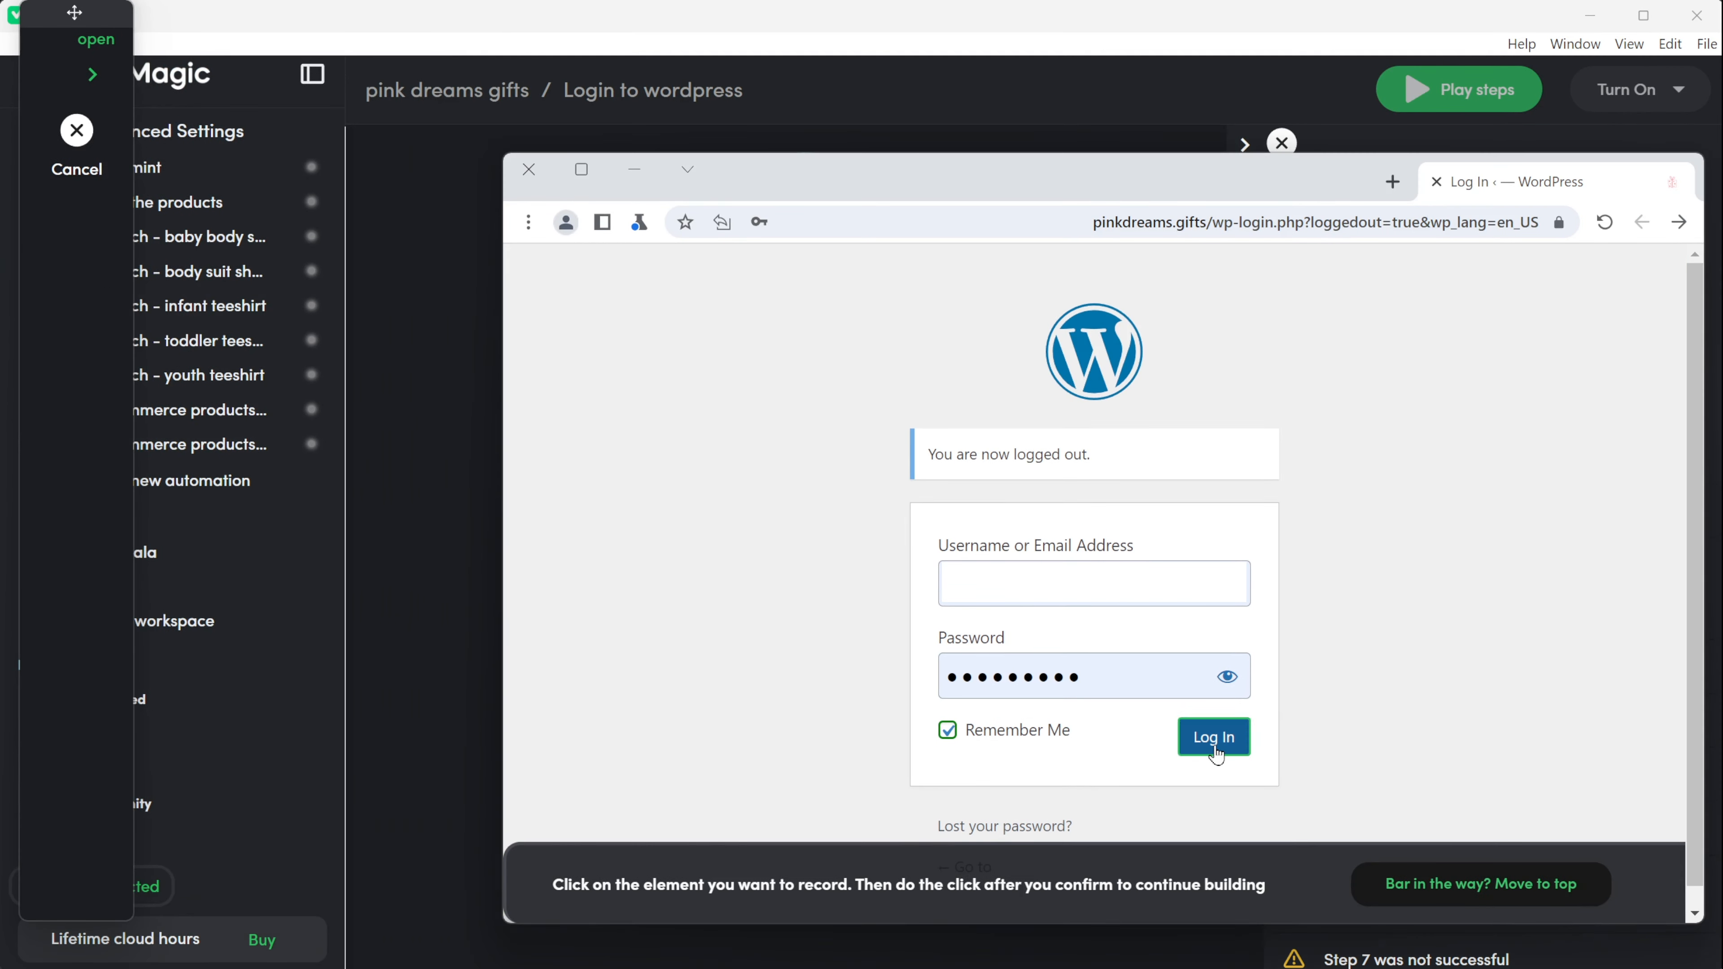
pyautogui.click(1214, 747)
pyautogui.click(77, 130)
pyautogui.click(220, 521)
pyautogui.click(218, 426)
pyautogui.click(1195, 749)
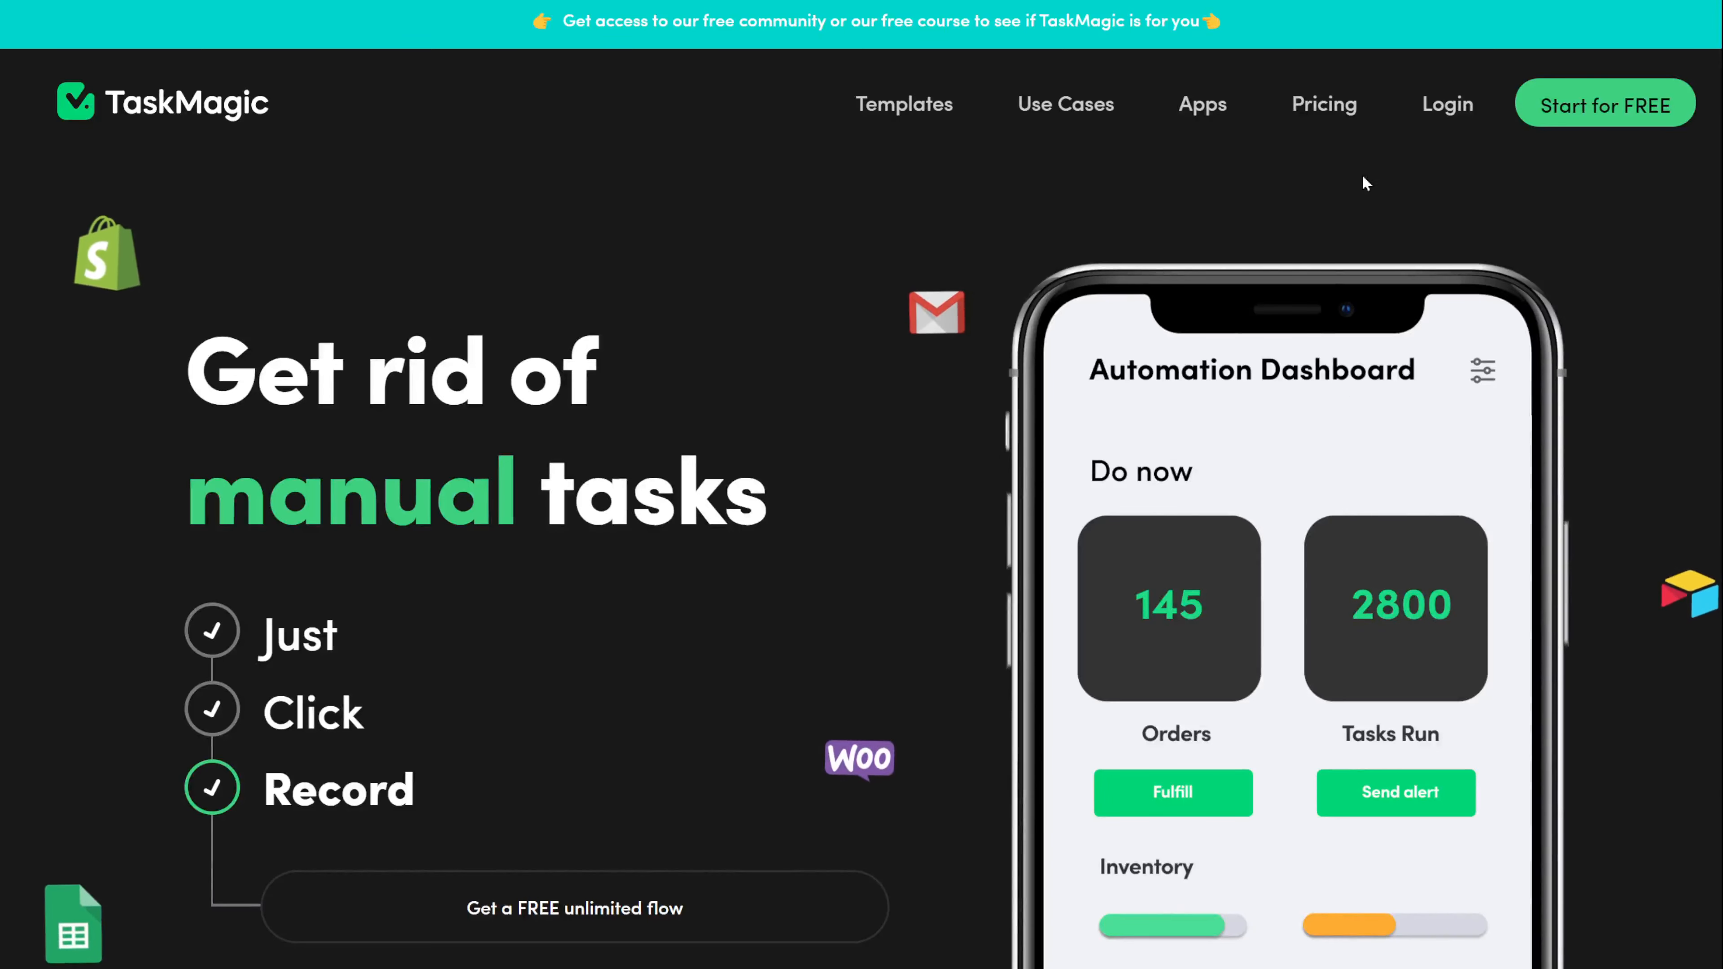
# Open TaskMagic's Pricing page and scroll to the $0, $29 and $49 plan cards.
pyautogui.click(1323, 108)
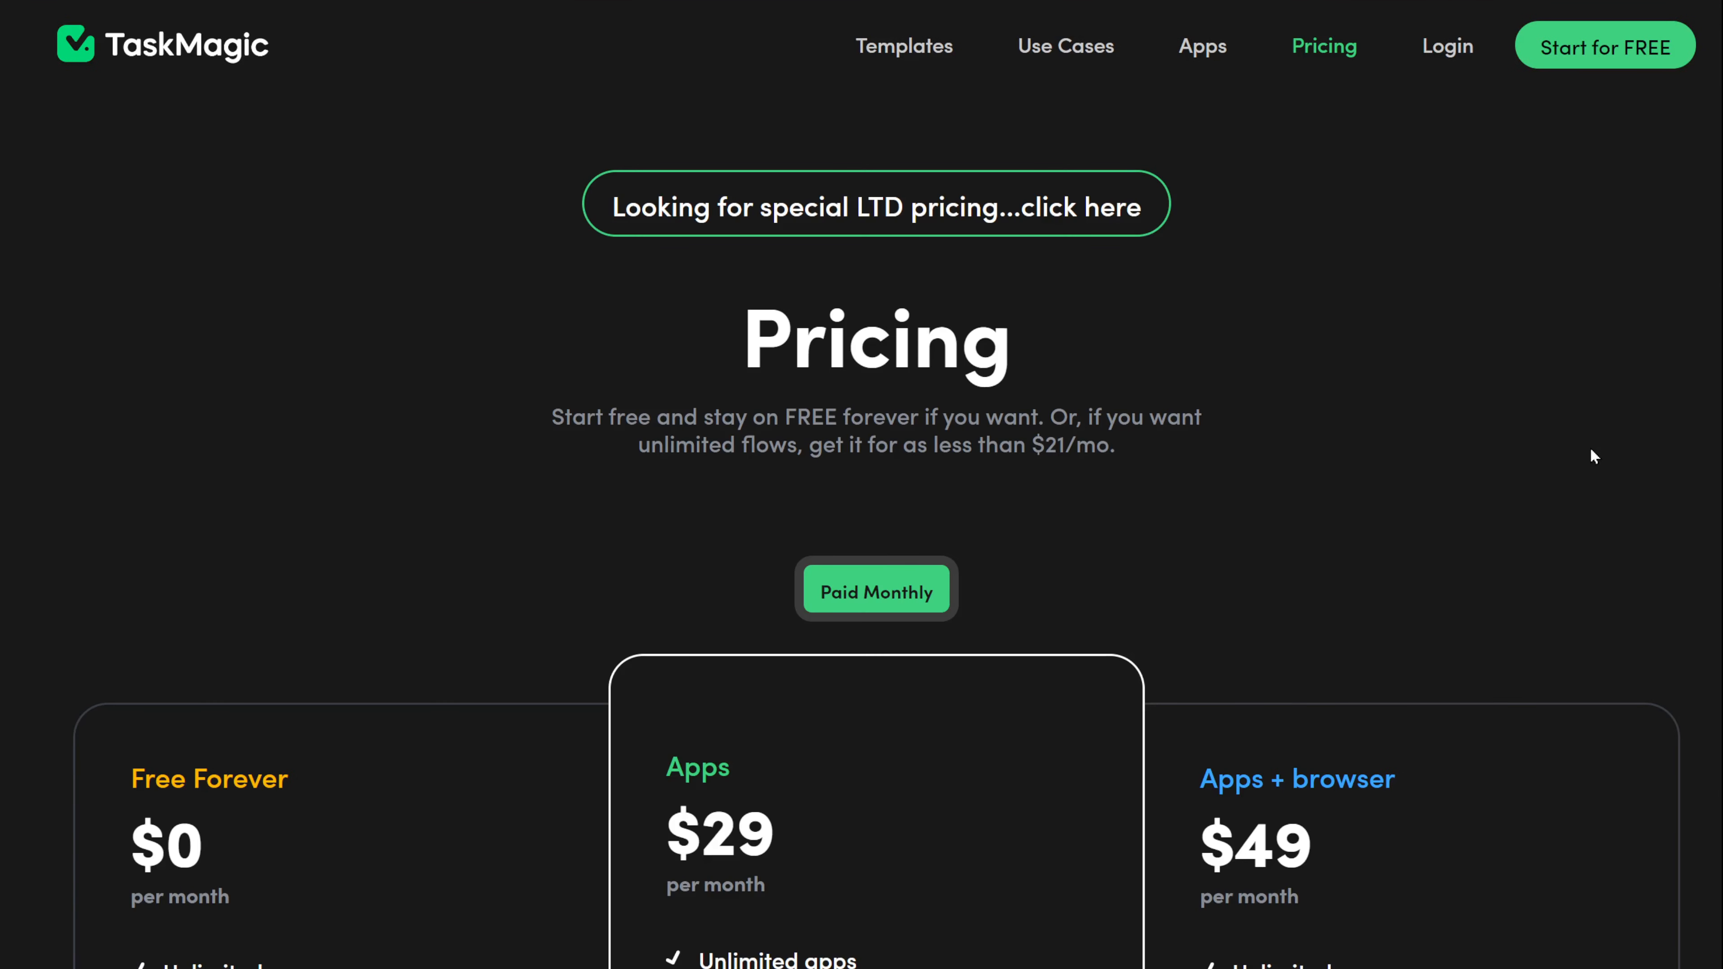
pyautogui.scroll(-8, 1590, 449)
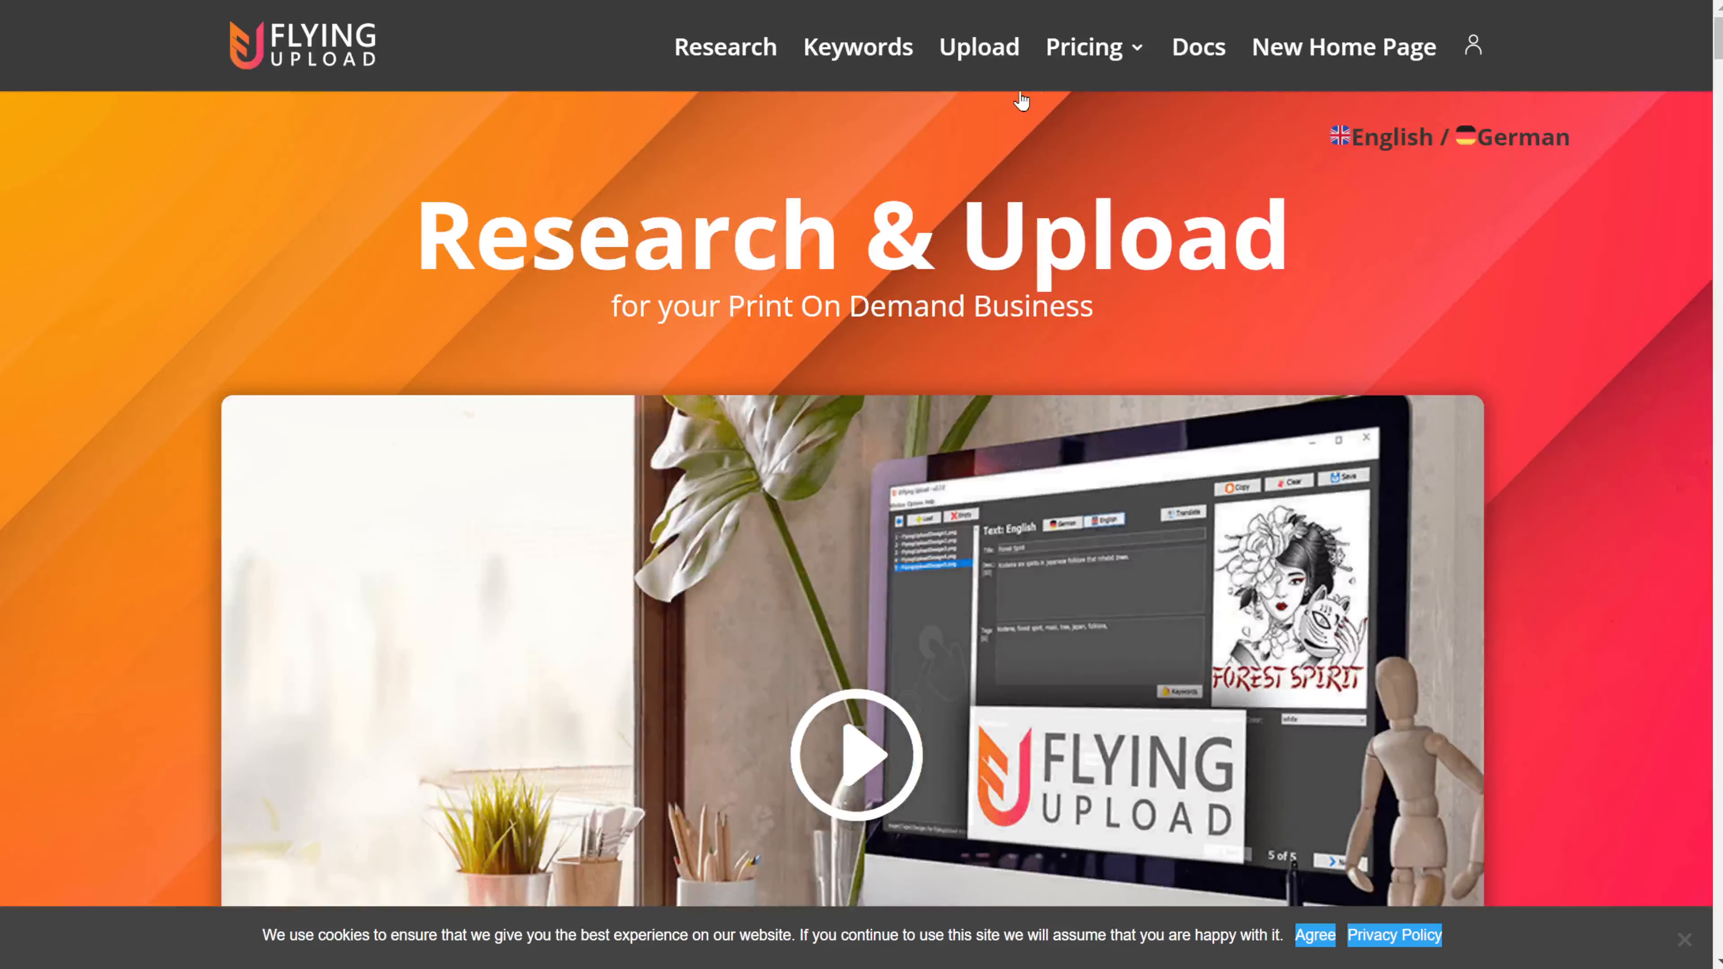
# Open Flying Upload's Upload page and scroll through it and the Merch Titans features.
pyautogui.click(997, 65)
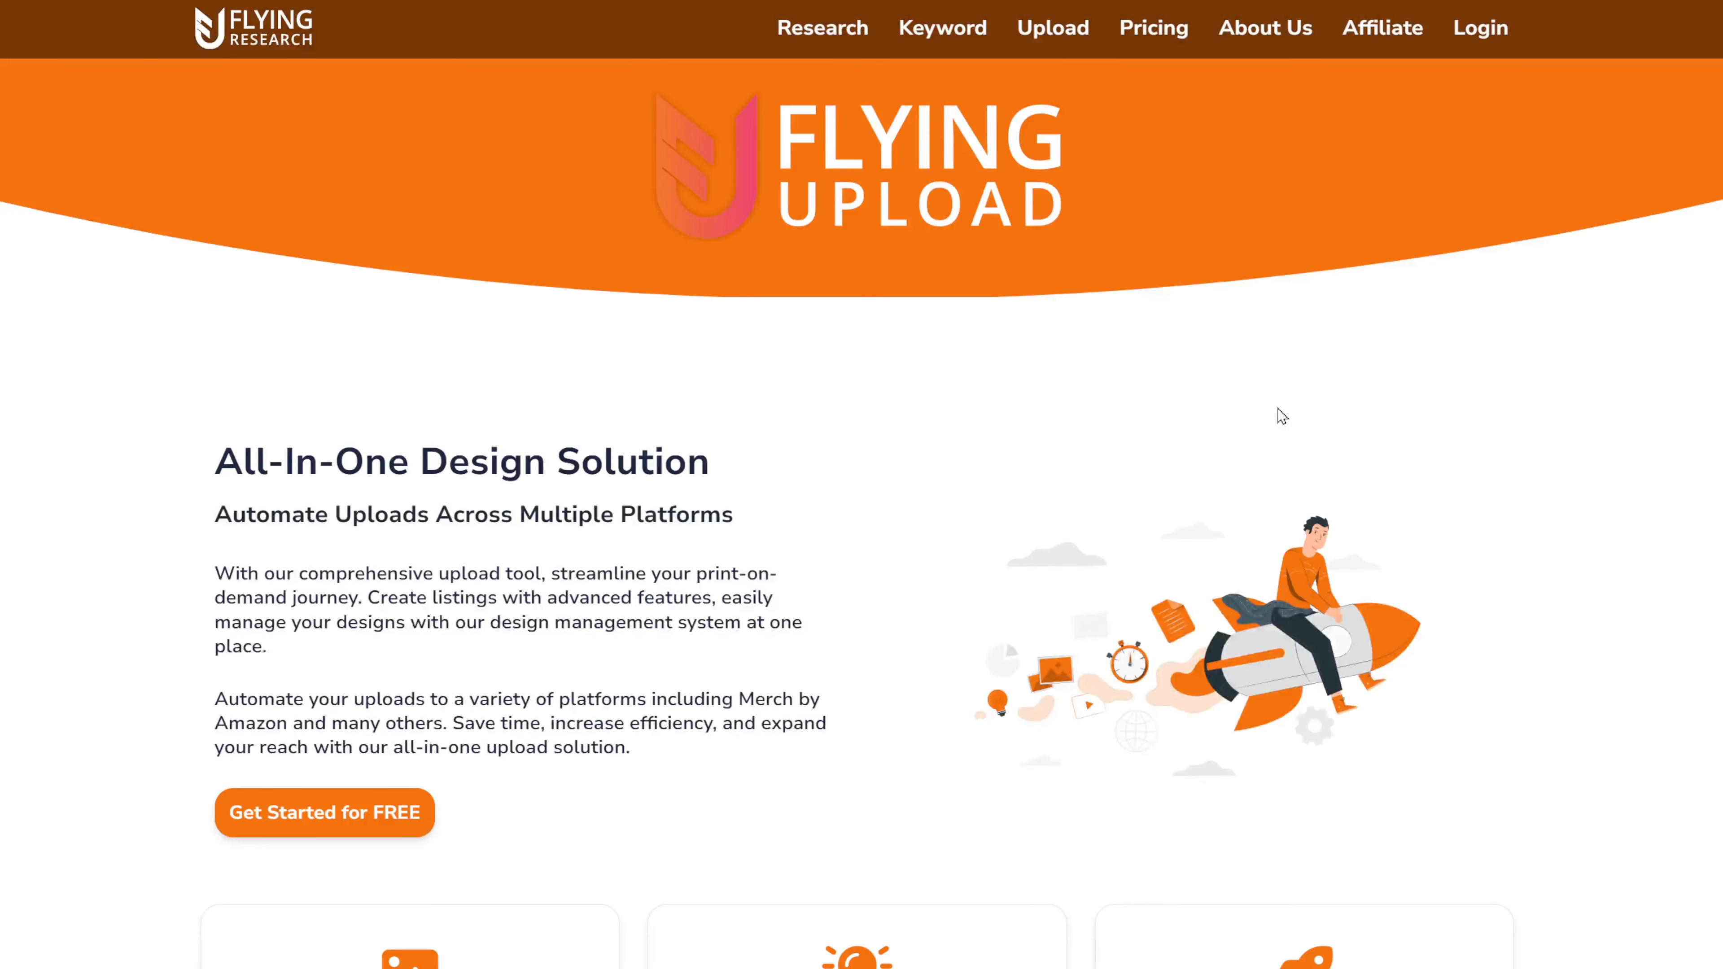
pyautogui.scroll(-2, 1282, 415)
pyautogui.scroll(-10, 1281, 415)
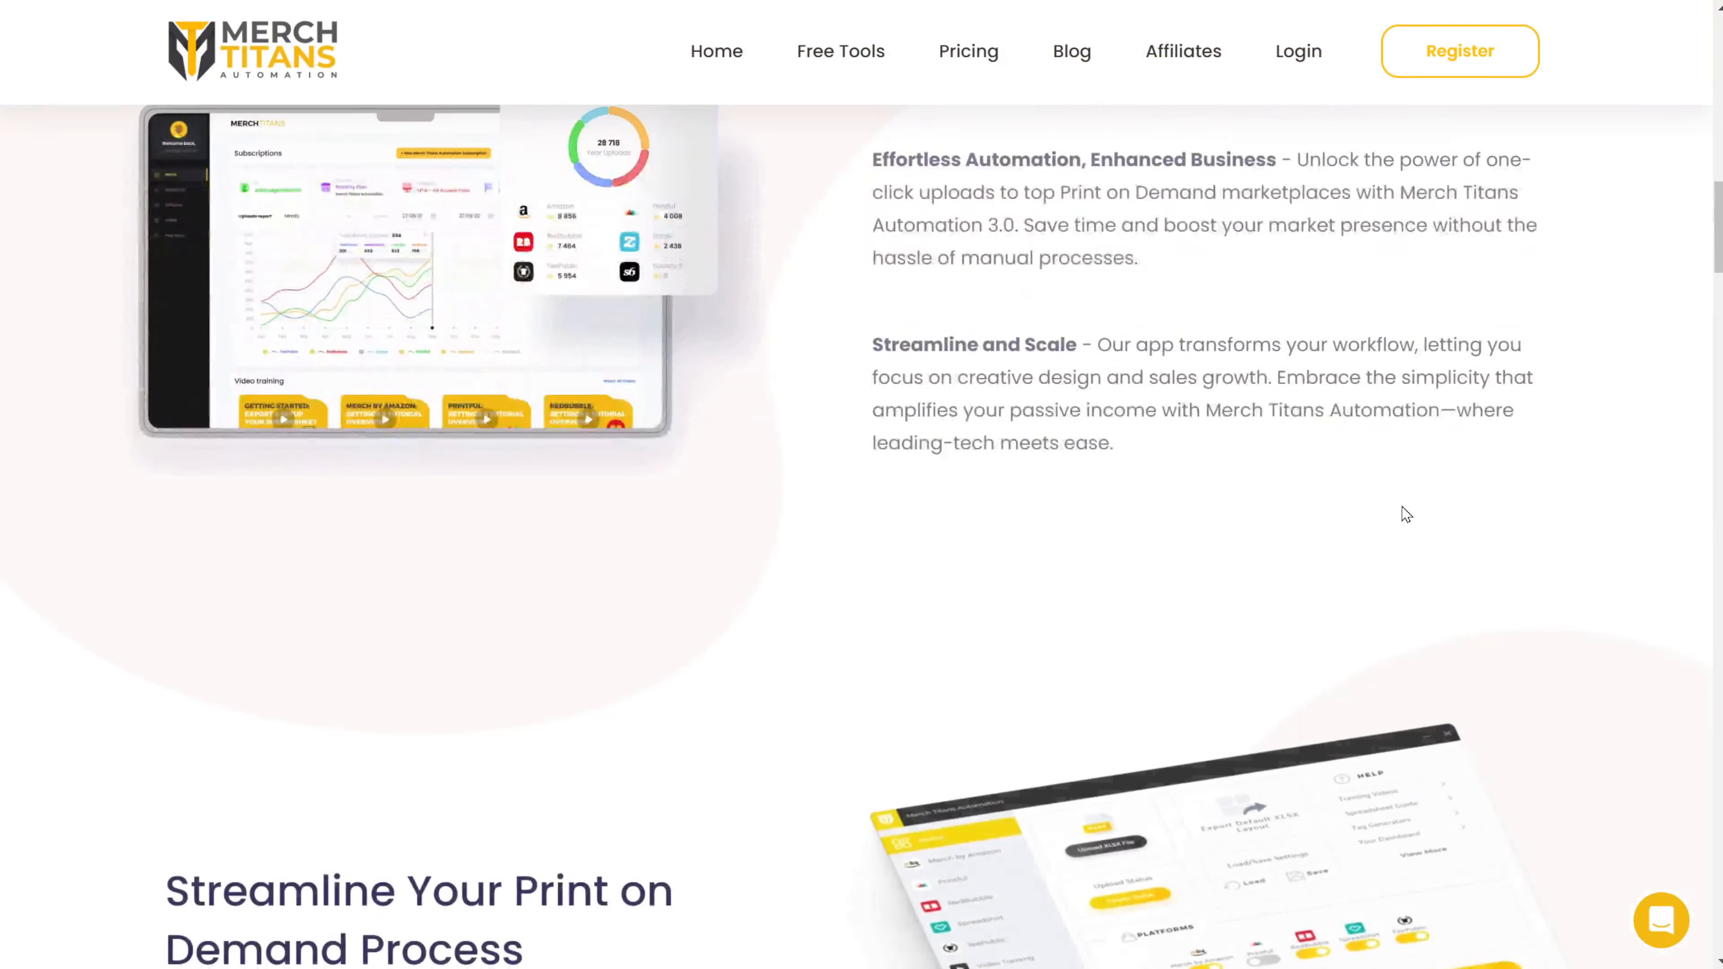
pyautogui.scroll(2, 1399, 512)
pyautogui.scroll(-14, 1626, 577)
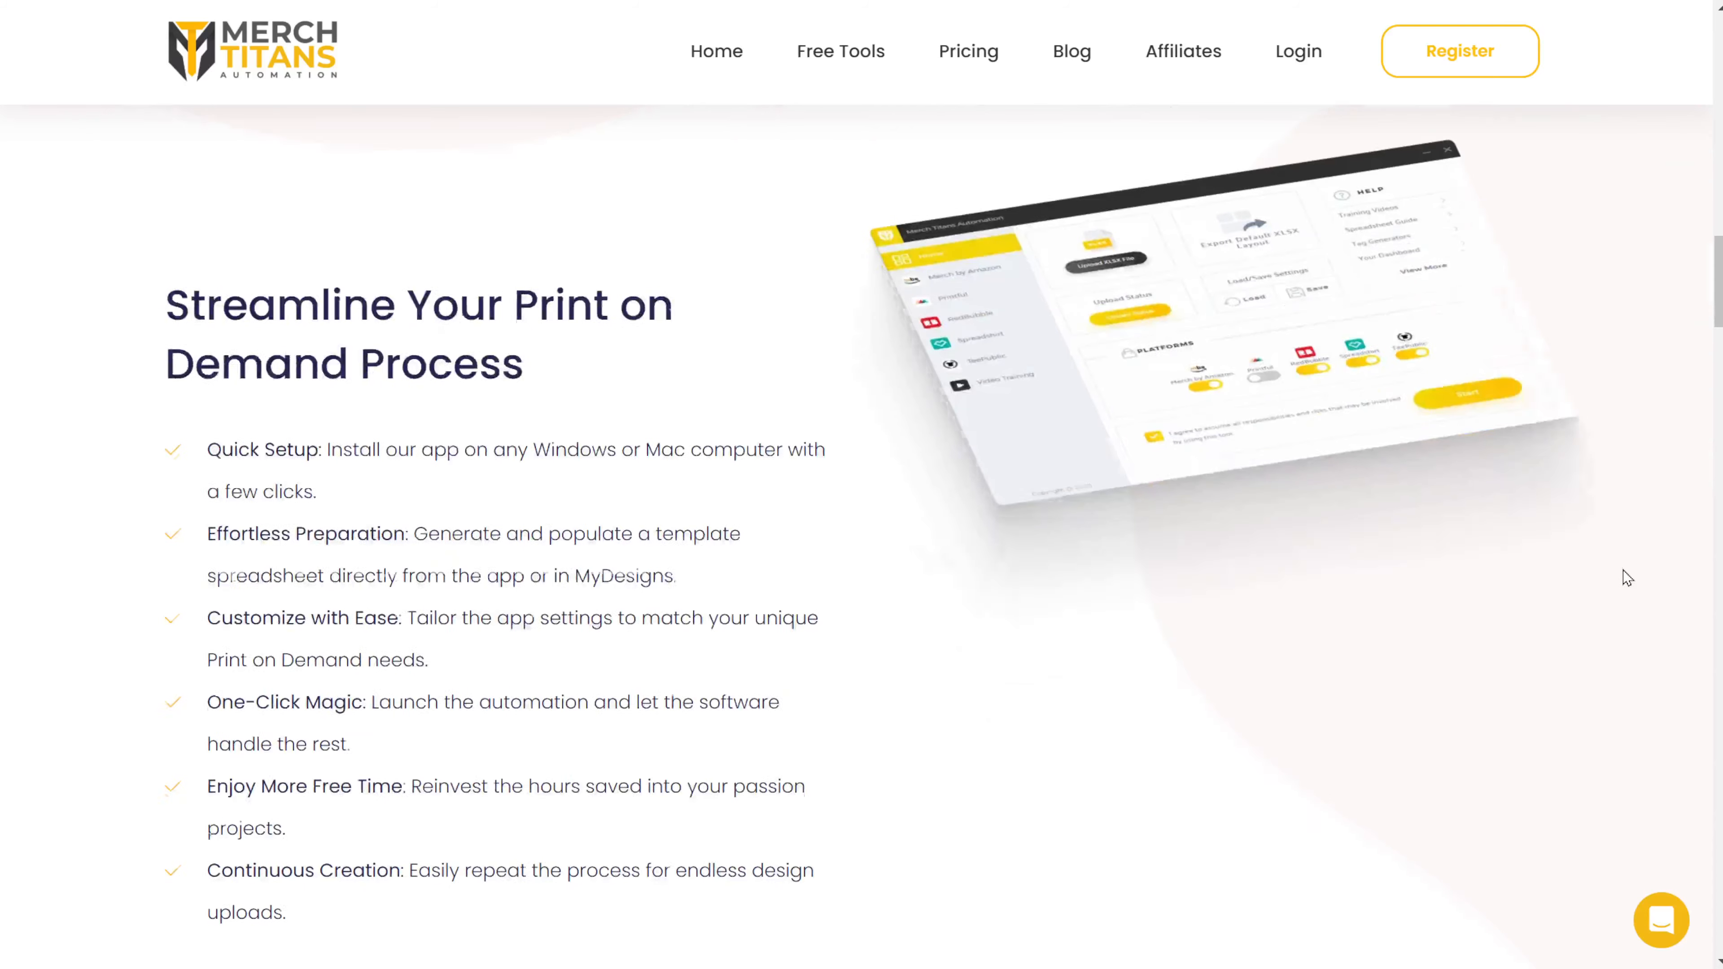
pyautogui.scroll(-10, 1626, 577)
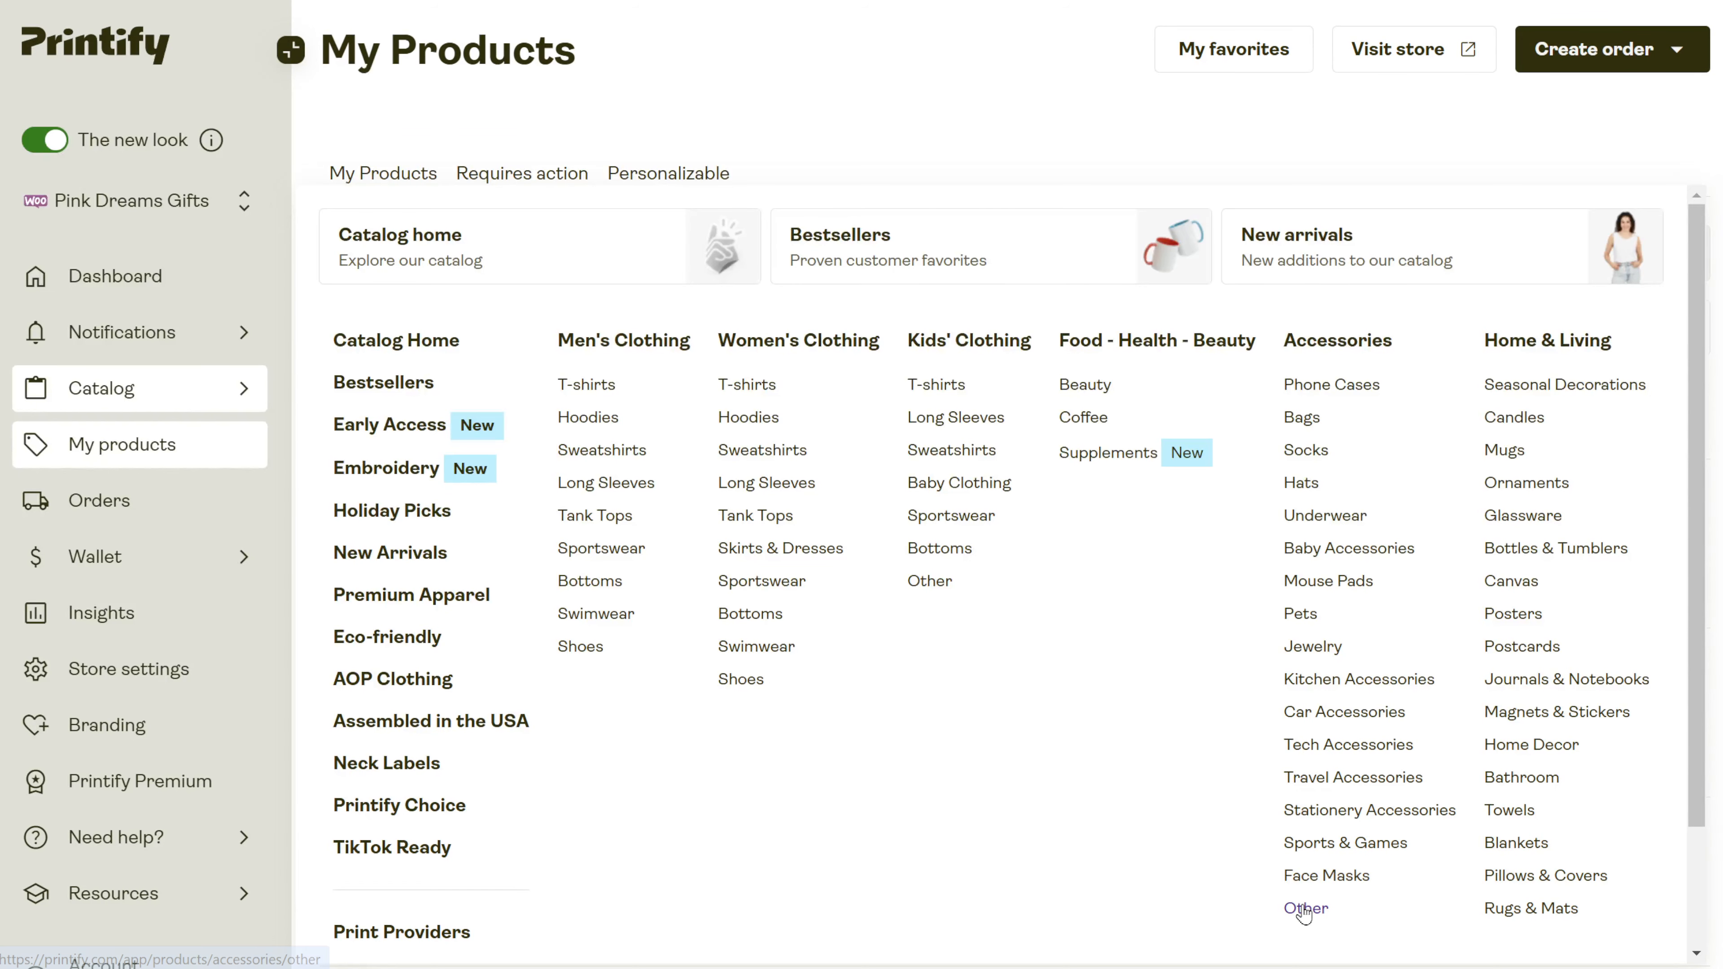
# Open the Other accessories category in the Printify catalog and browse its products.
pyautogui.click(1303, 910)
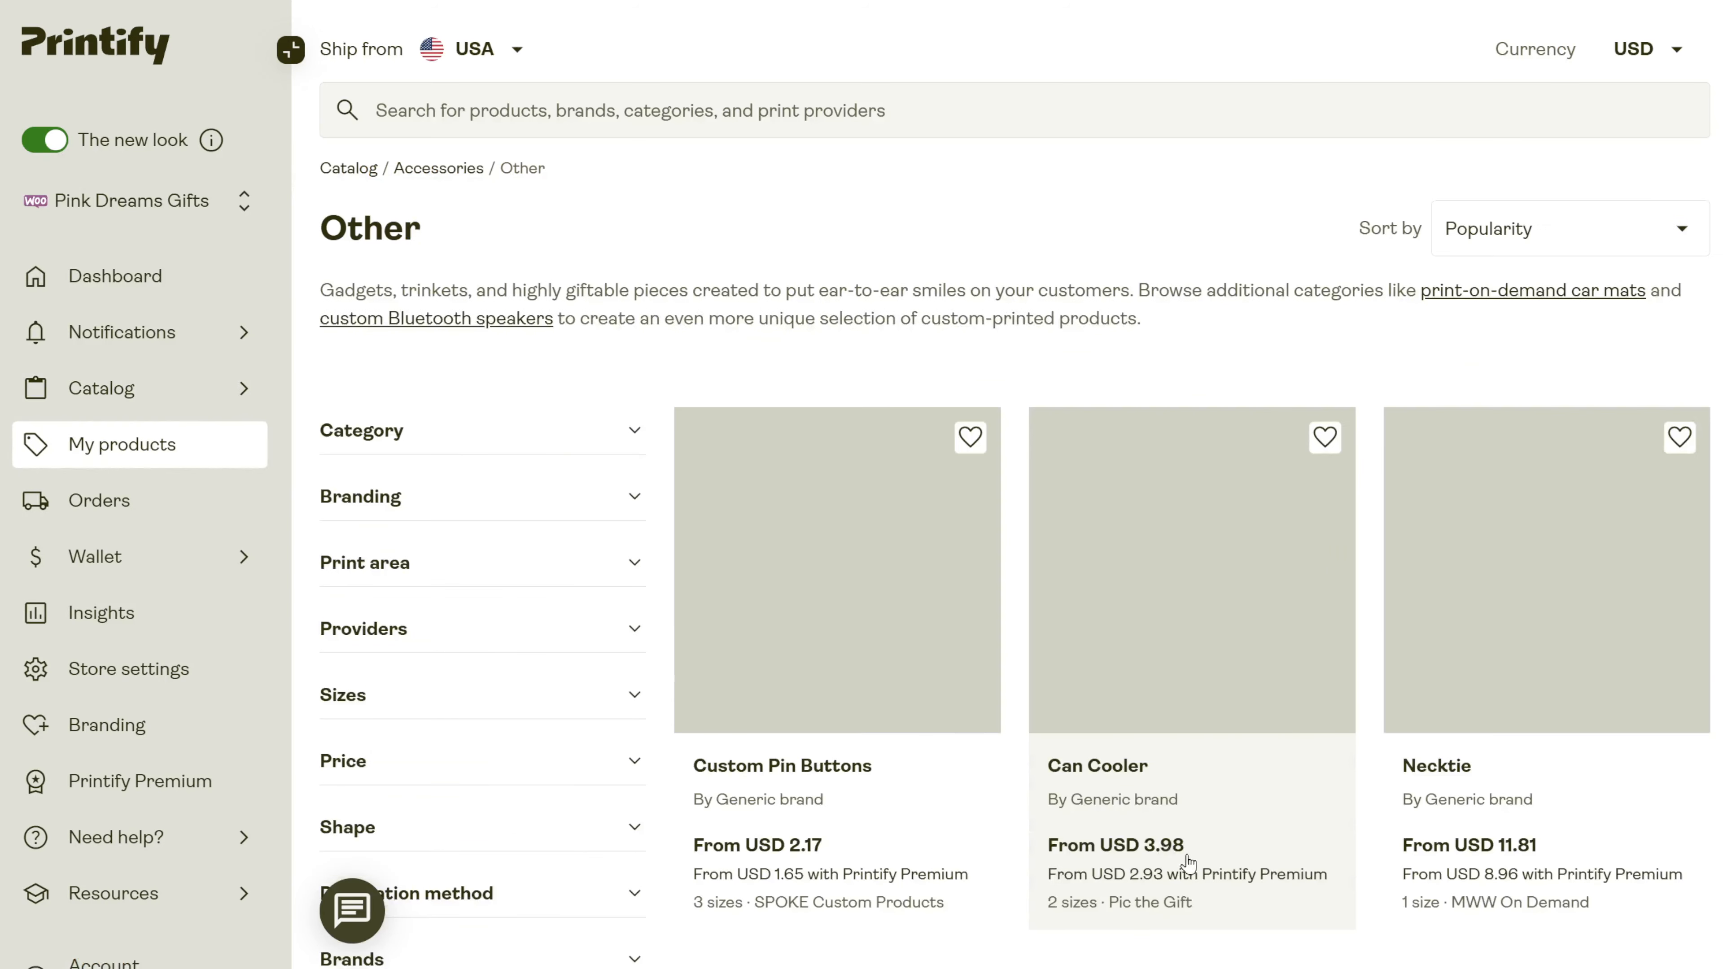
pyautogui.scroll(-15, 1064, 794)
pyautogui.scroll(-6, 1064, 794)
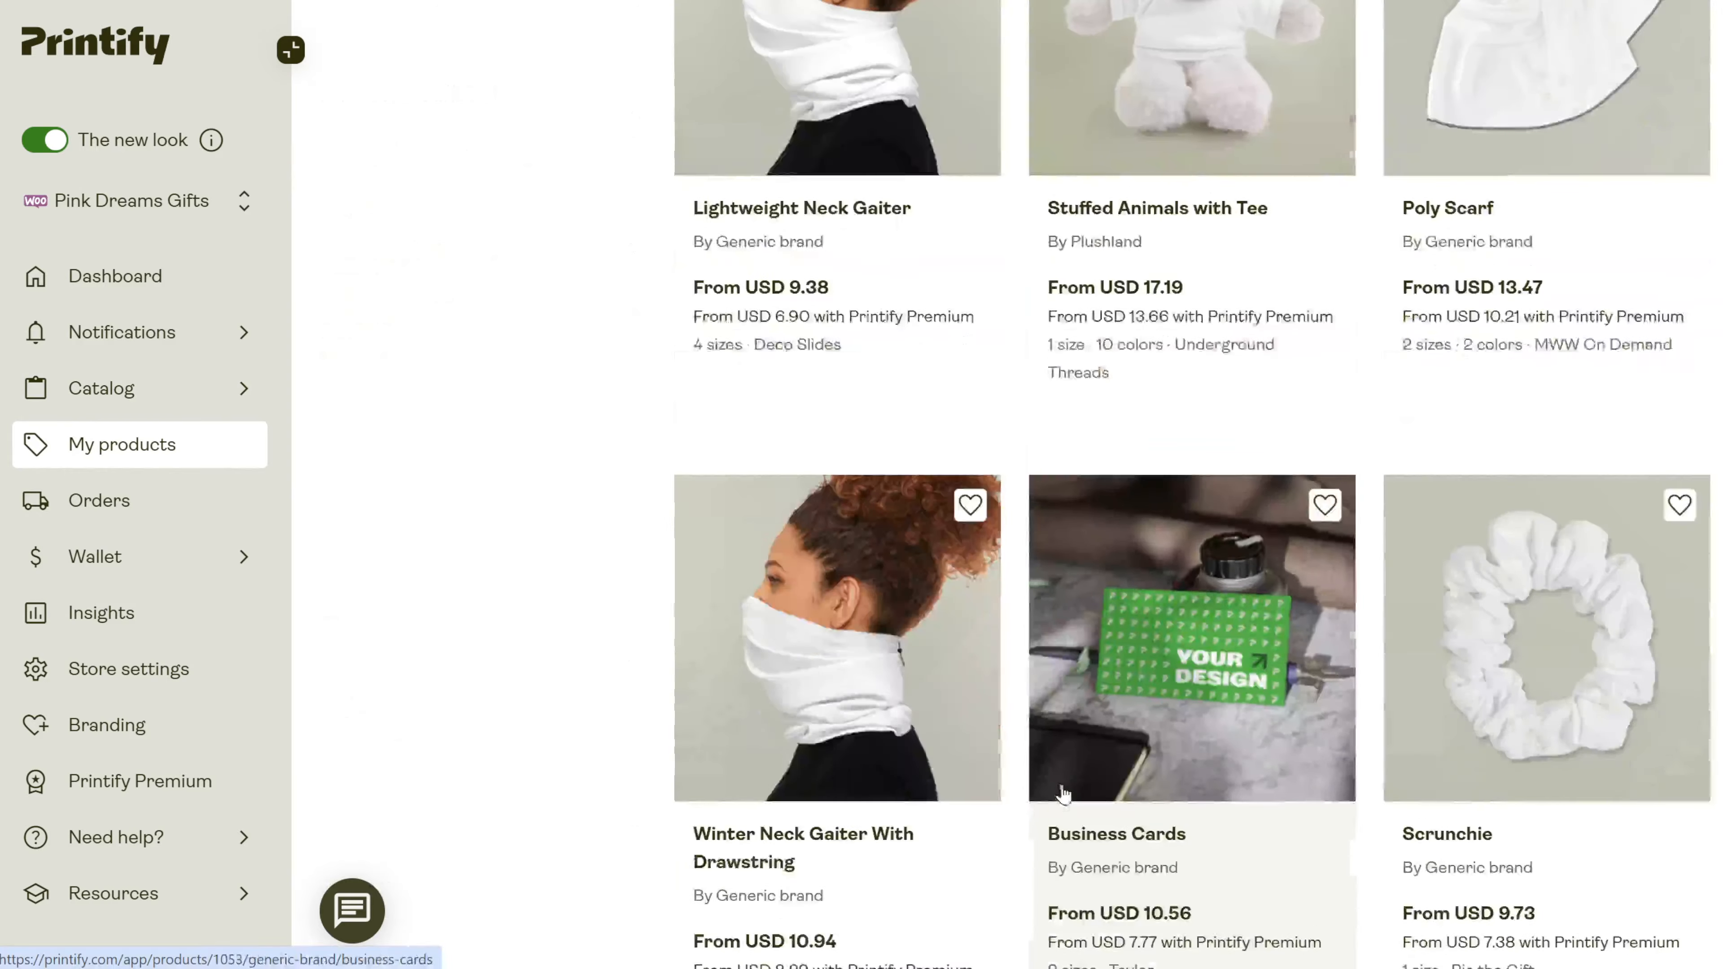
pyautogui.scroll(5, 1280, 754)
# Open Stuffed Animals with Tee and review its Underground Threads provider details.
pyautogui.click(1166, 688)
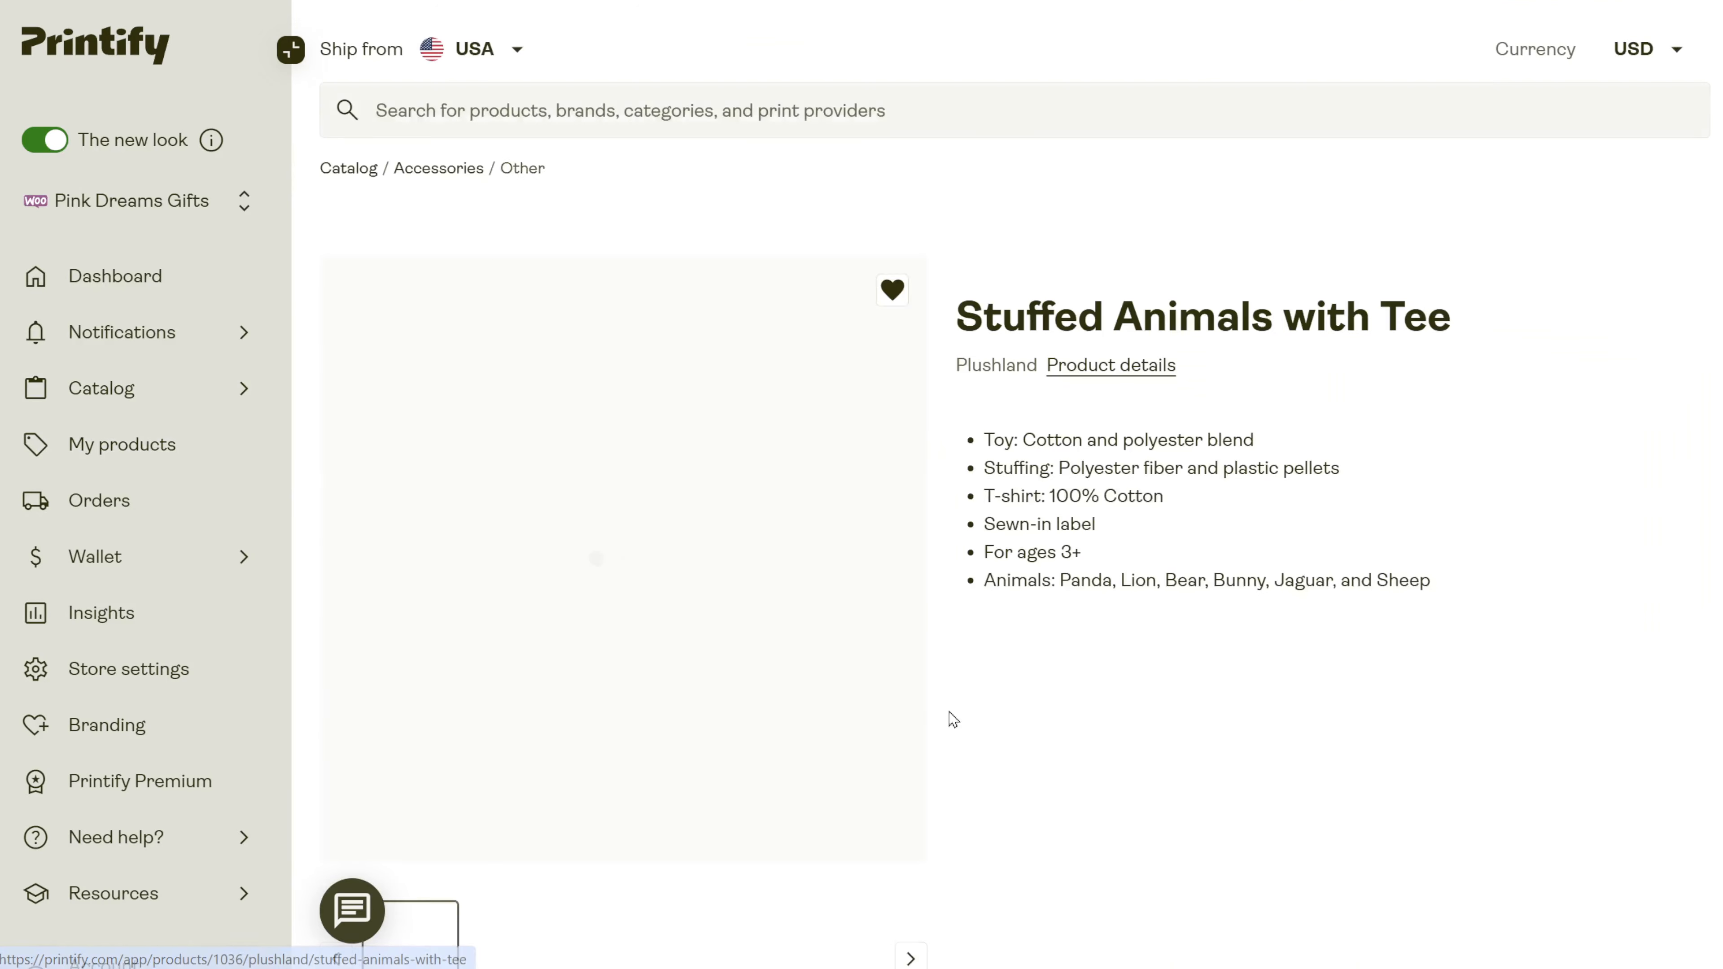
pyautogui.scroll(-5, 1043, 723)
pyautogui.scroll(-5, 1041, 723)
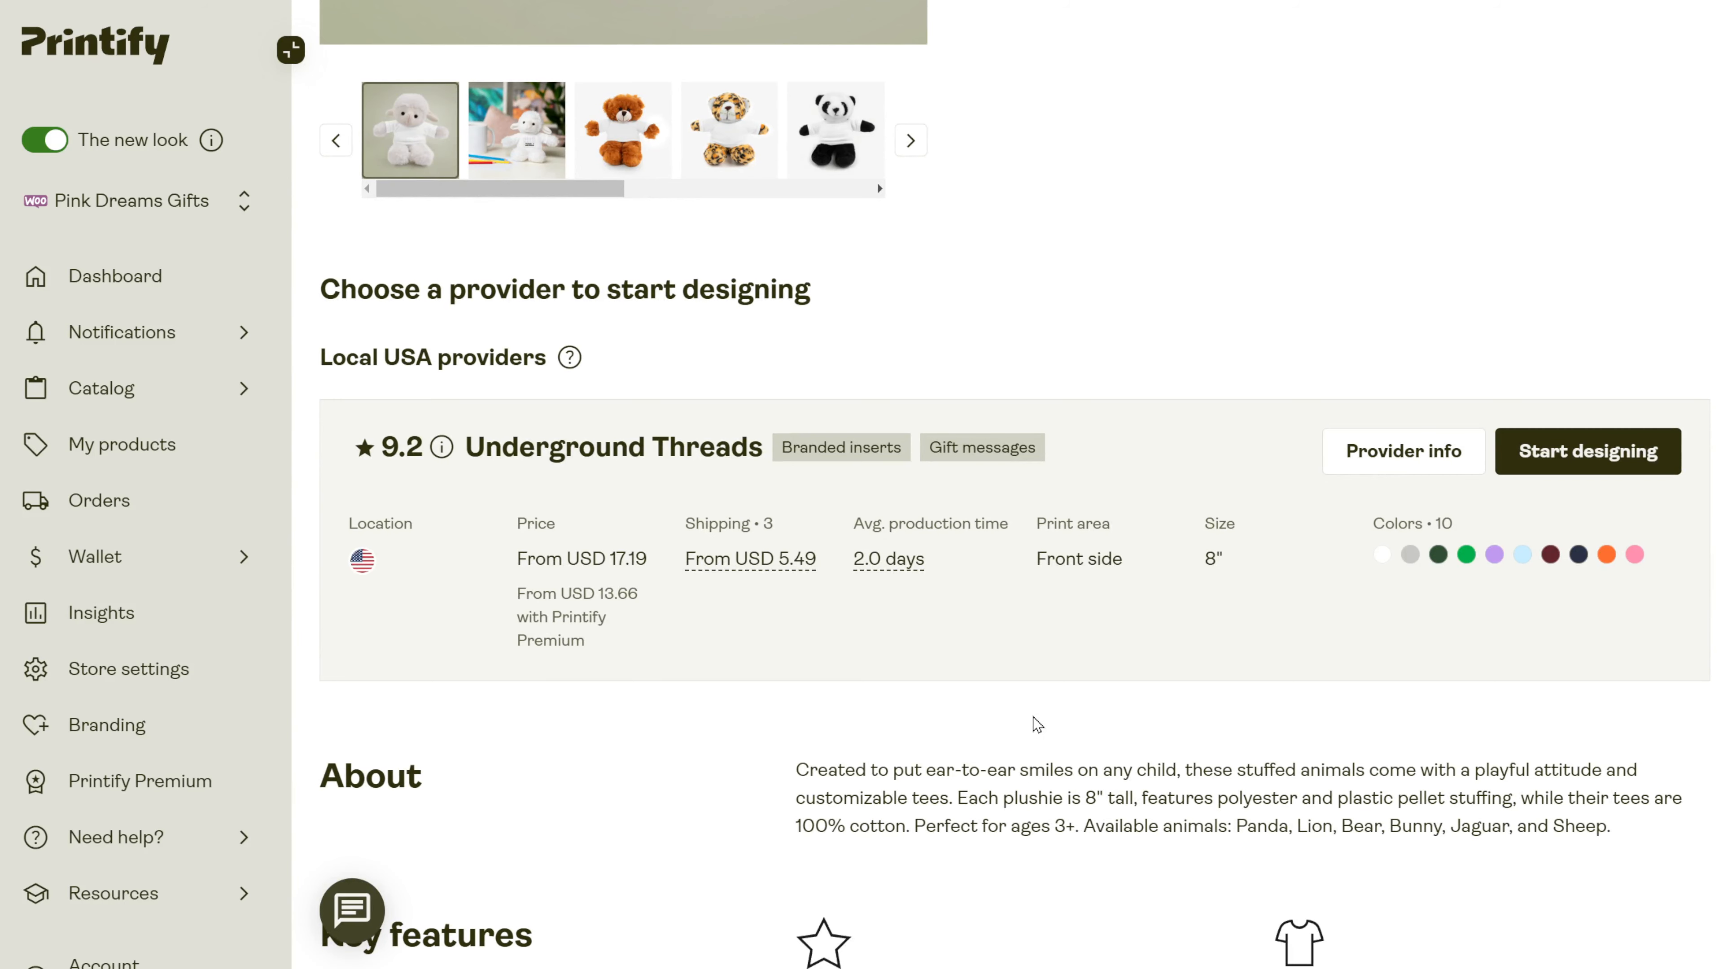
pyautogui.scroll(10, 1033, 723)
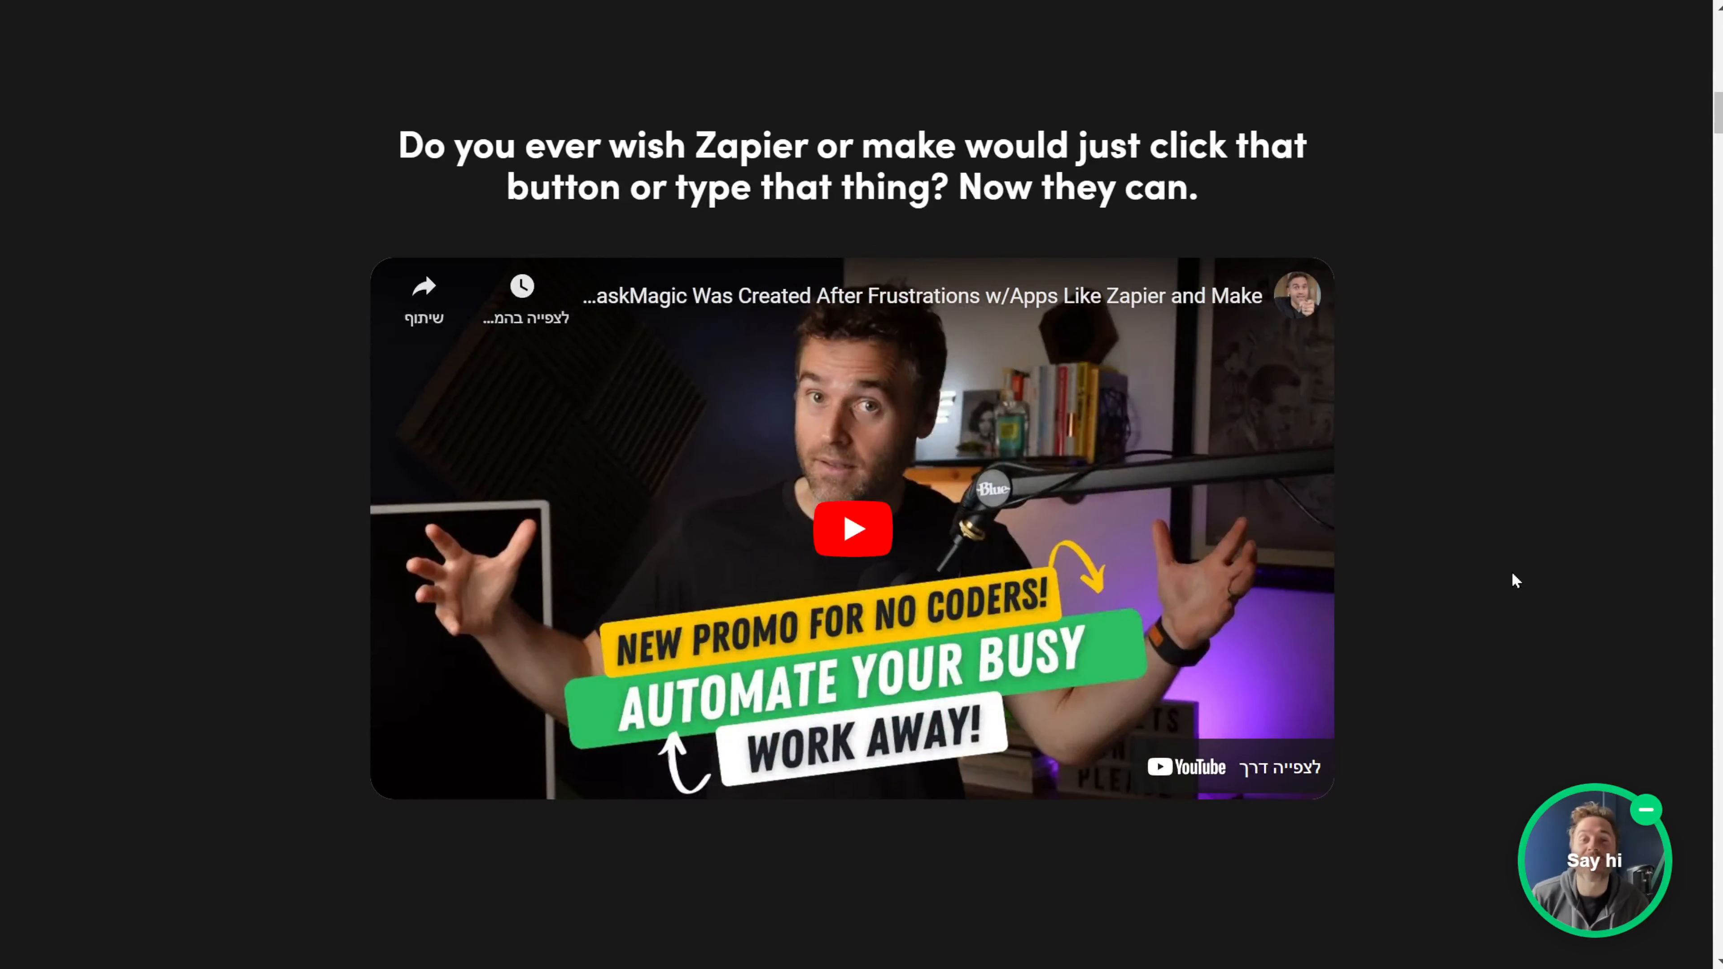
pyautogui.scroll(-10, 1514, 579)
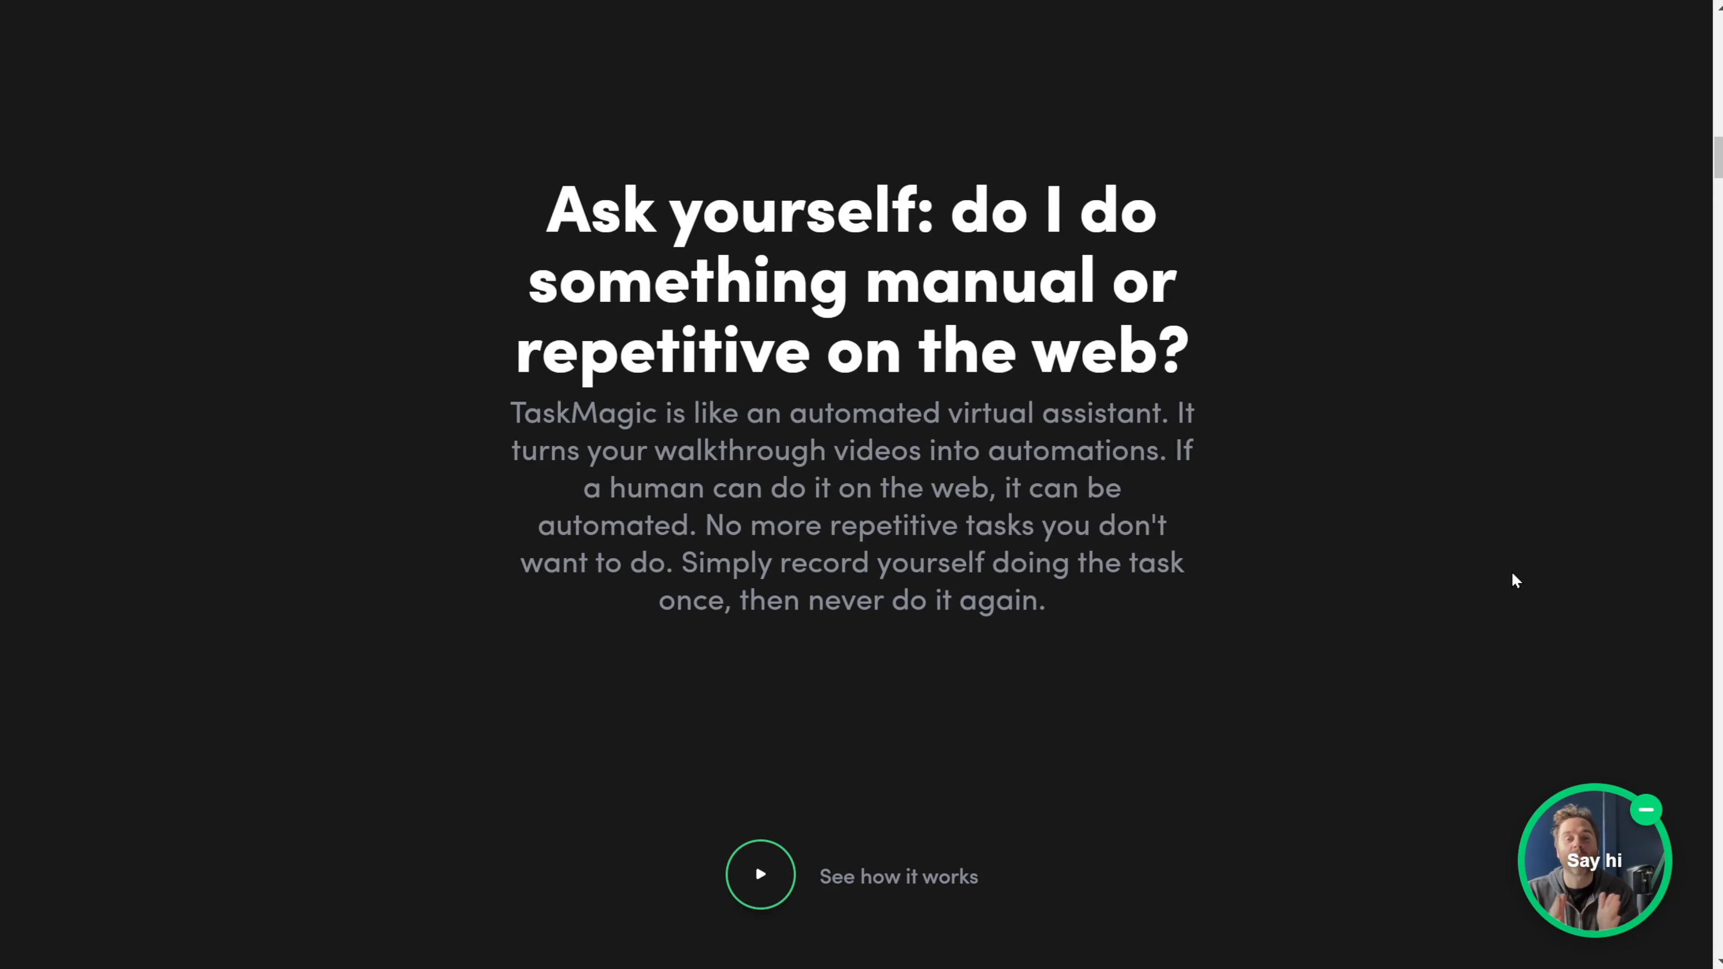
# Scroll the TaskMagic homepage past 'Easily re-record' down to the 'How easy is it?' section.
pyautogui.scroll(-10, 1512, 575)
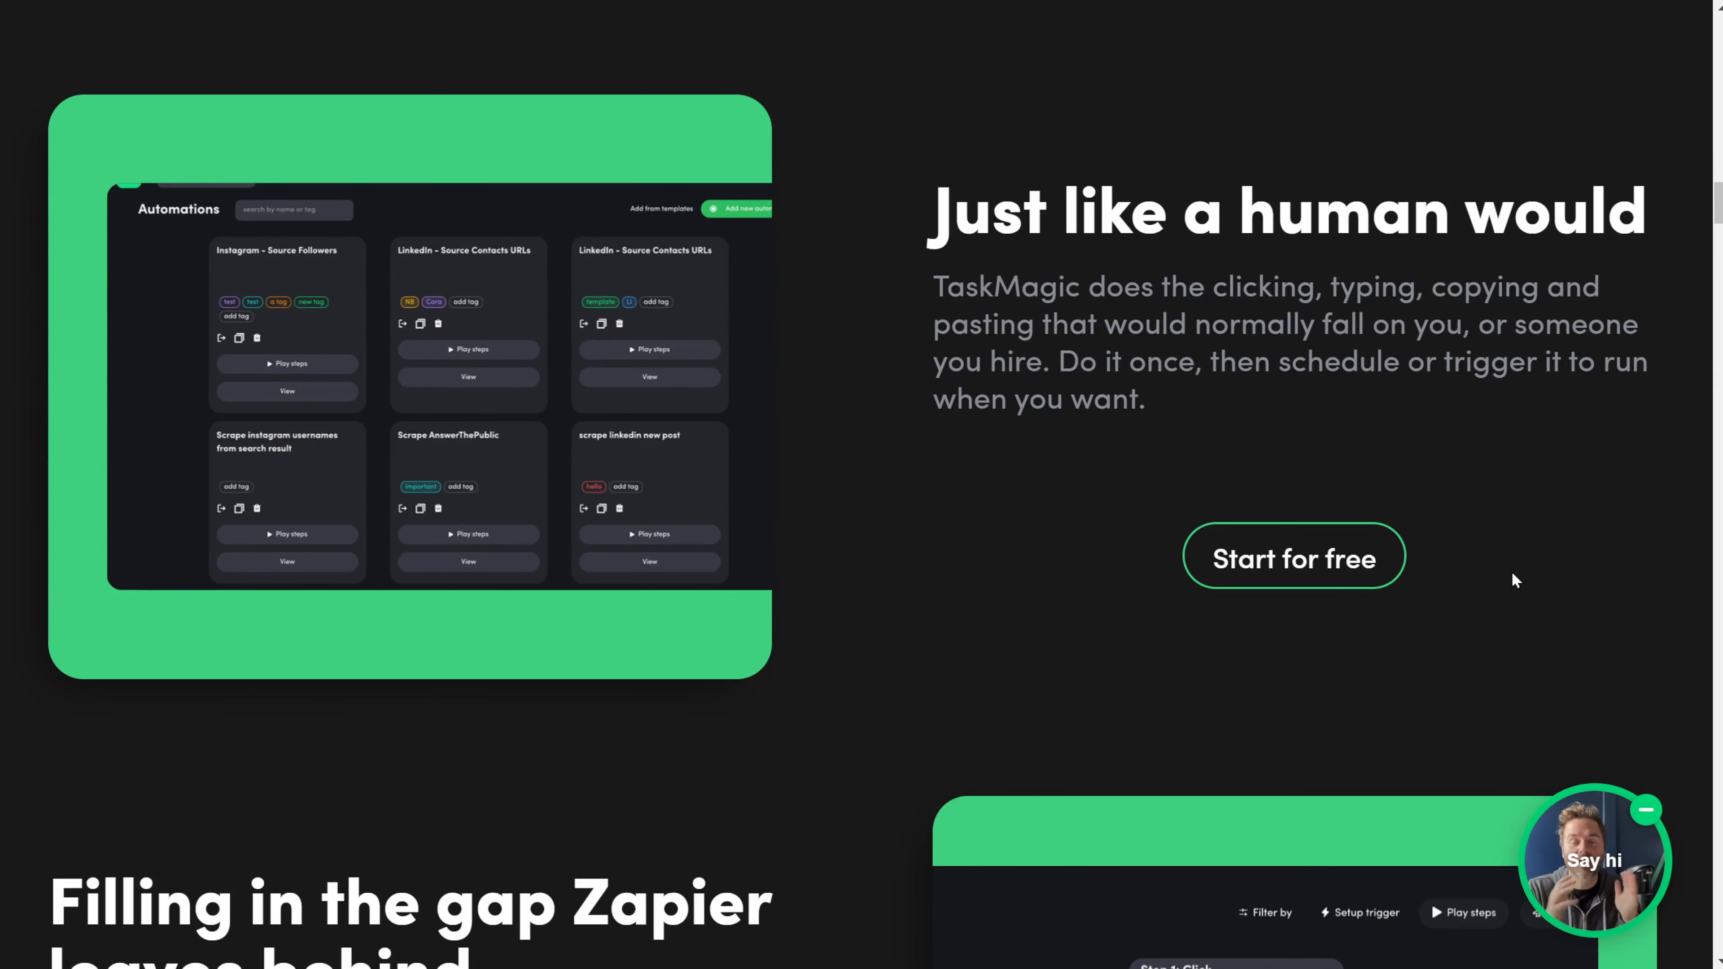
pyautogui.scroll(-10, 1514, 579)
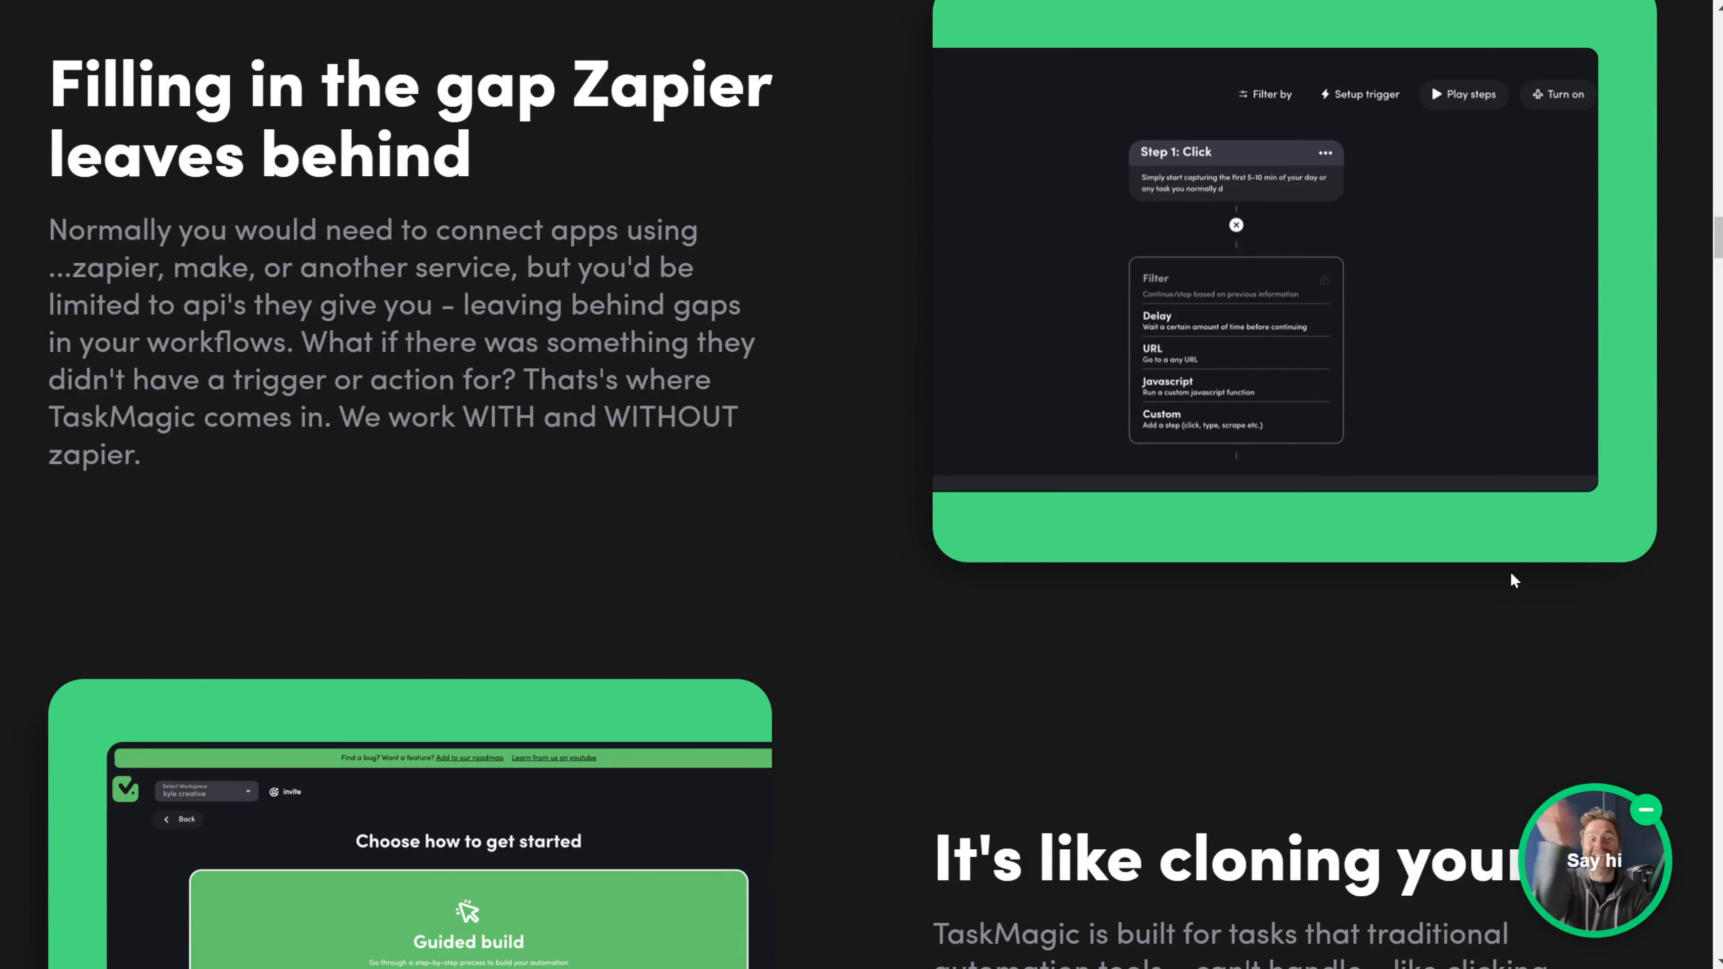
pyautogui.scroll(-8, 1511, 574)
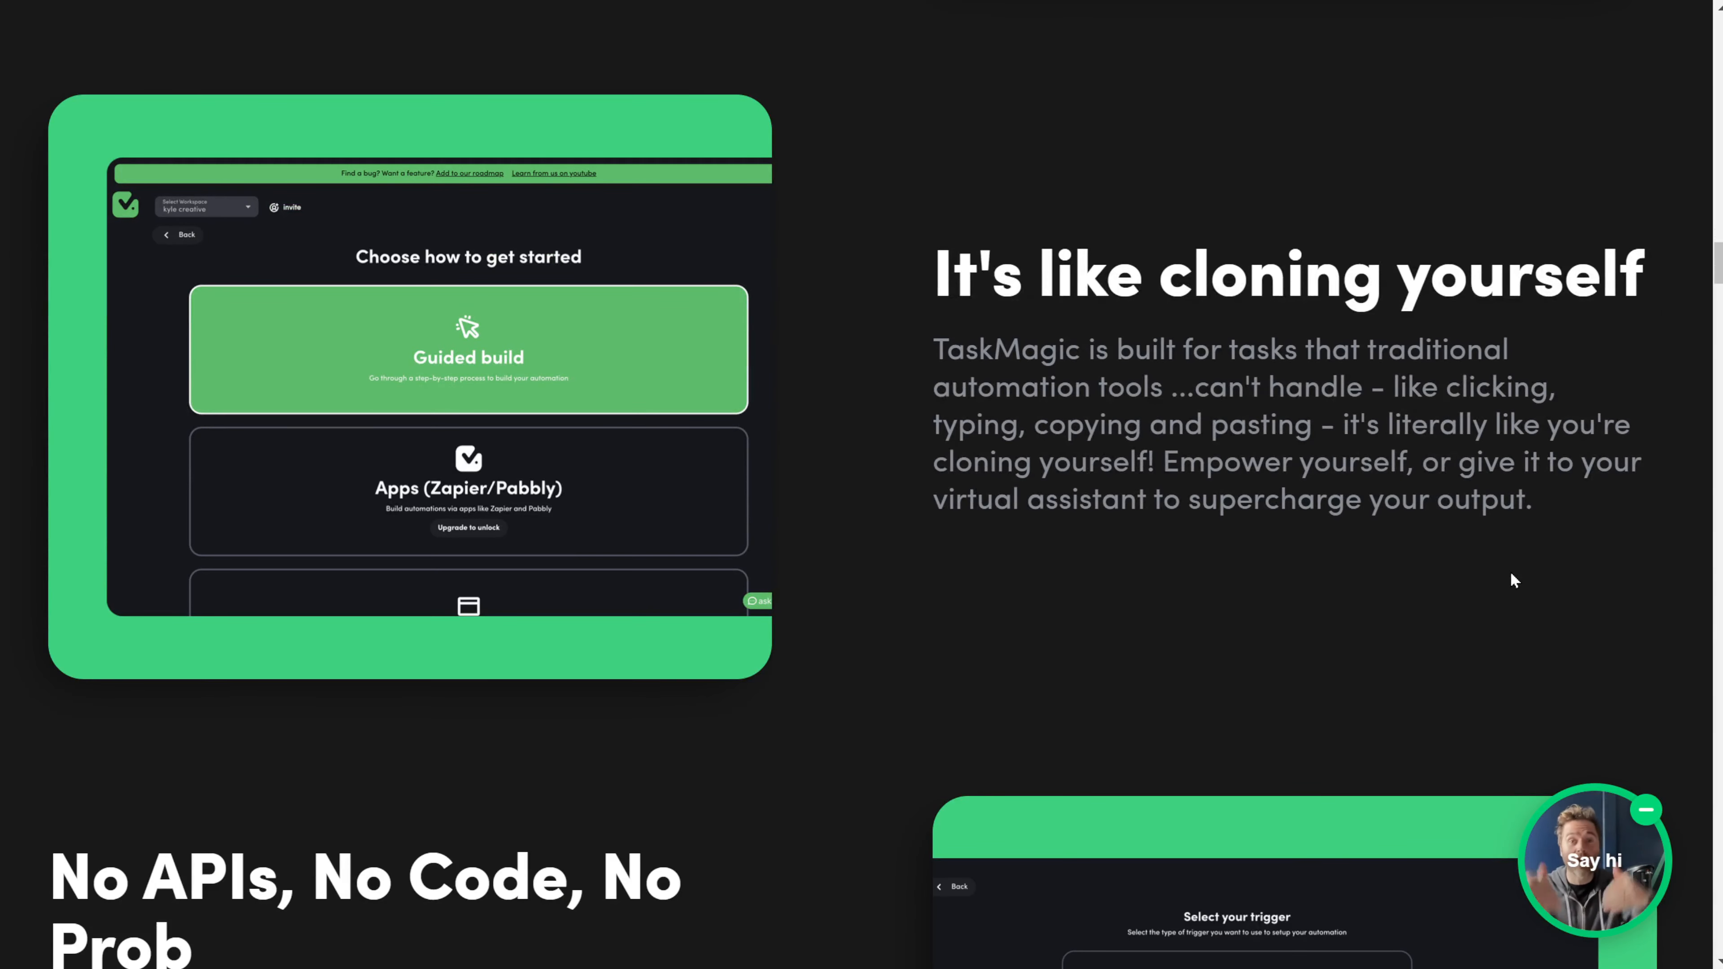
pyautogui.scroll(-8, 1510, 575)
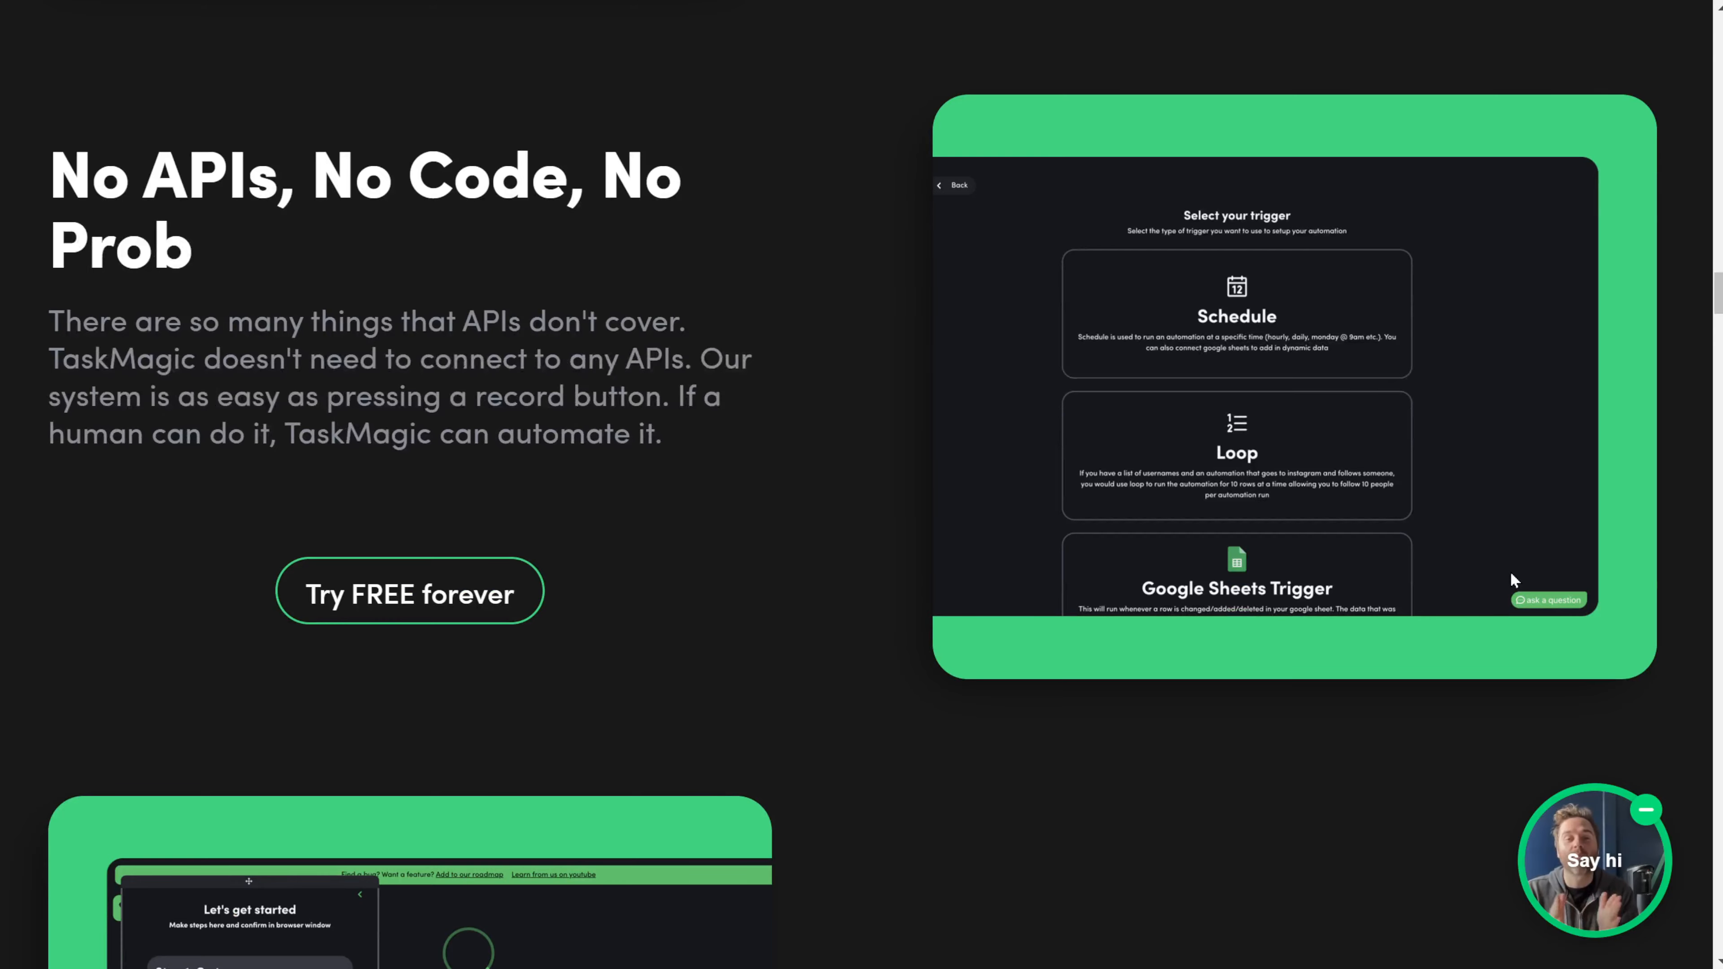
pyautogui.scroll(-8, 1511, 576)
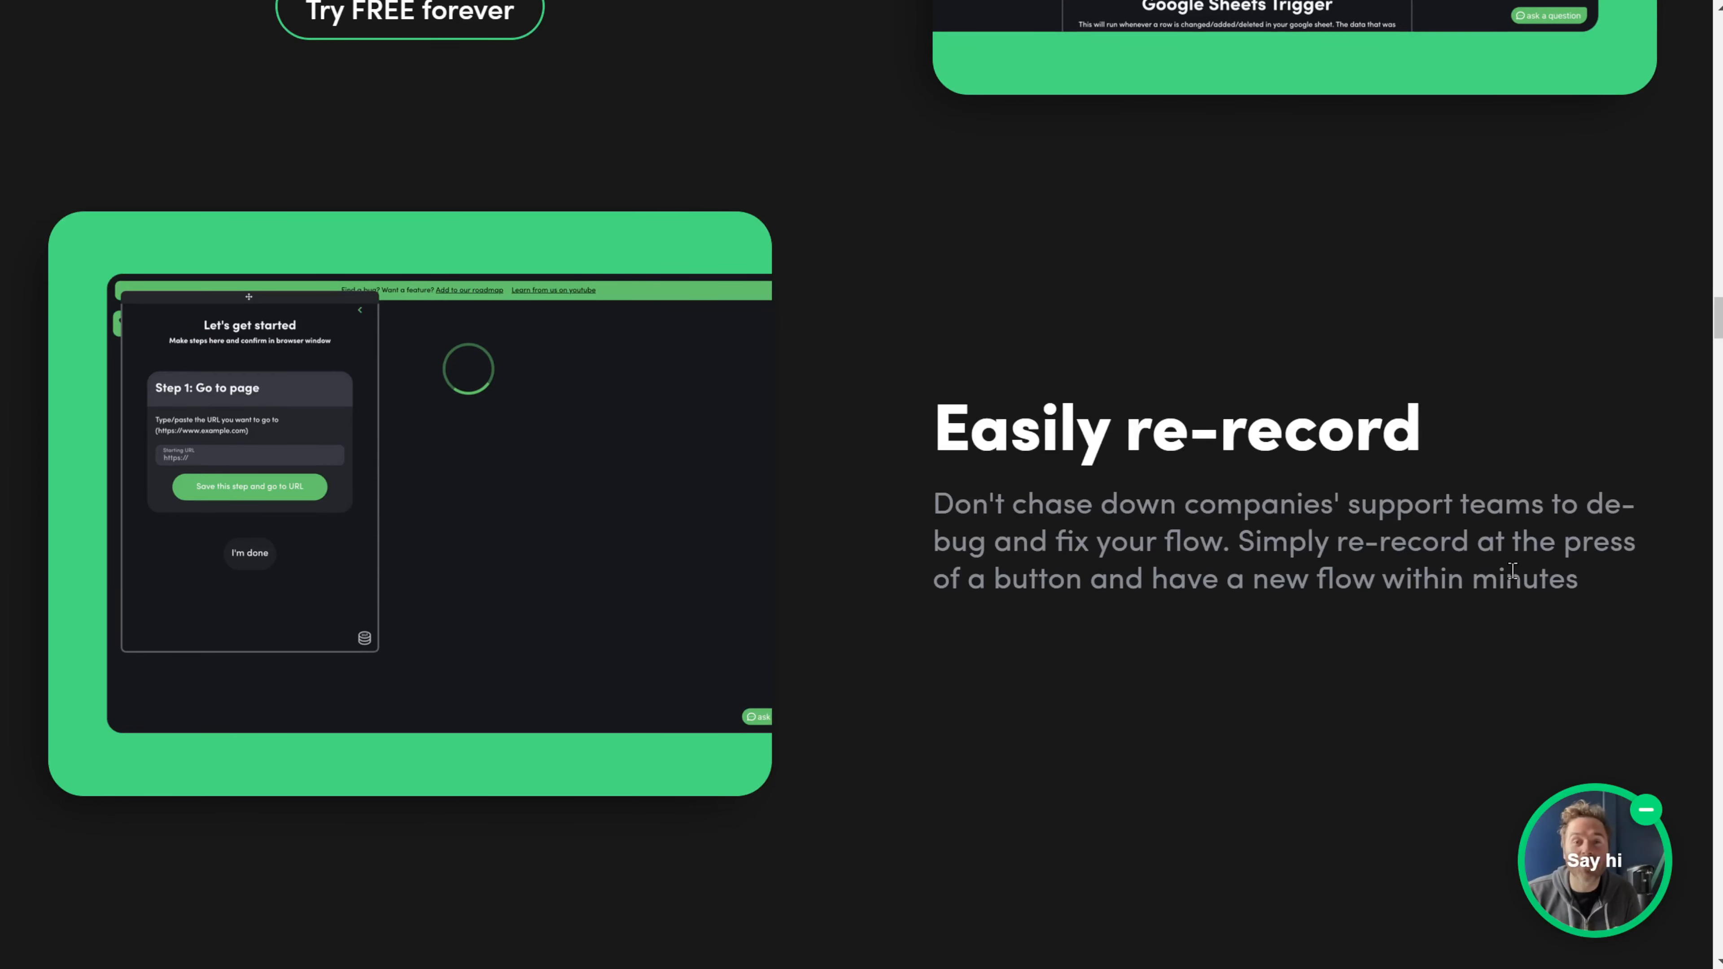
pyautogui.scroll(-10, 1513, 570)
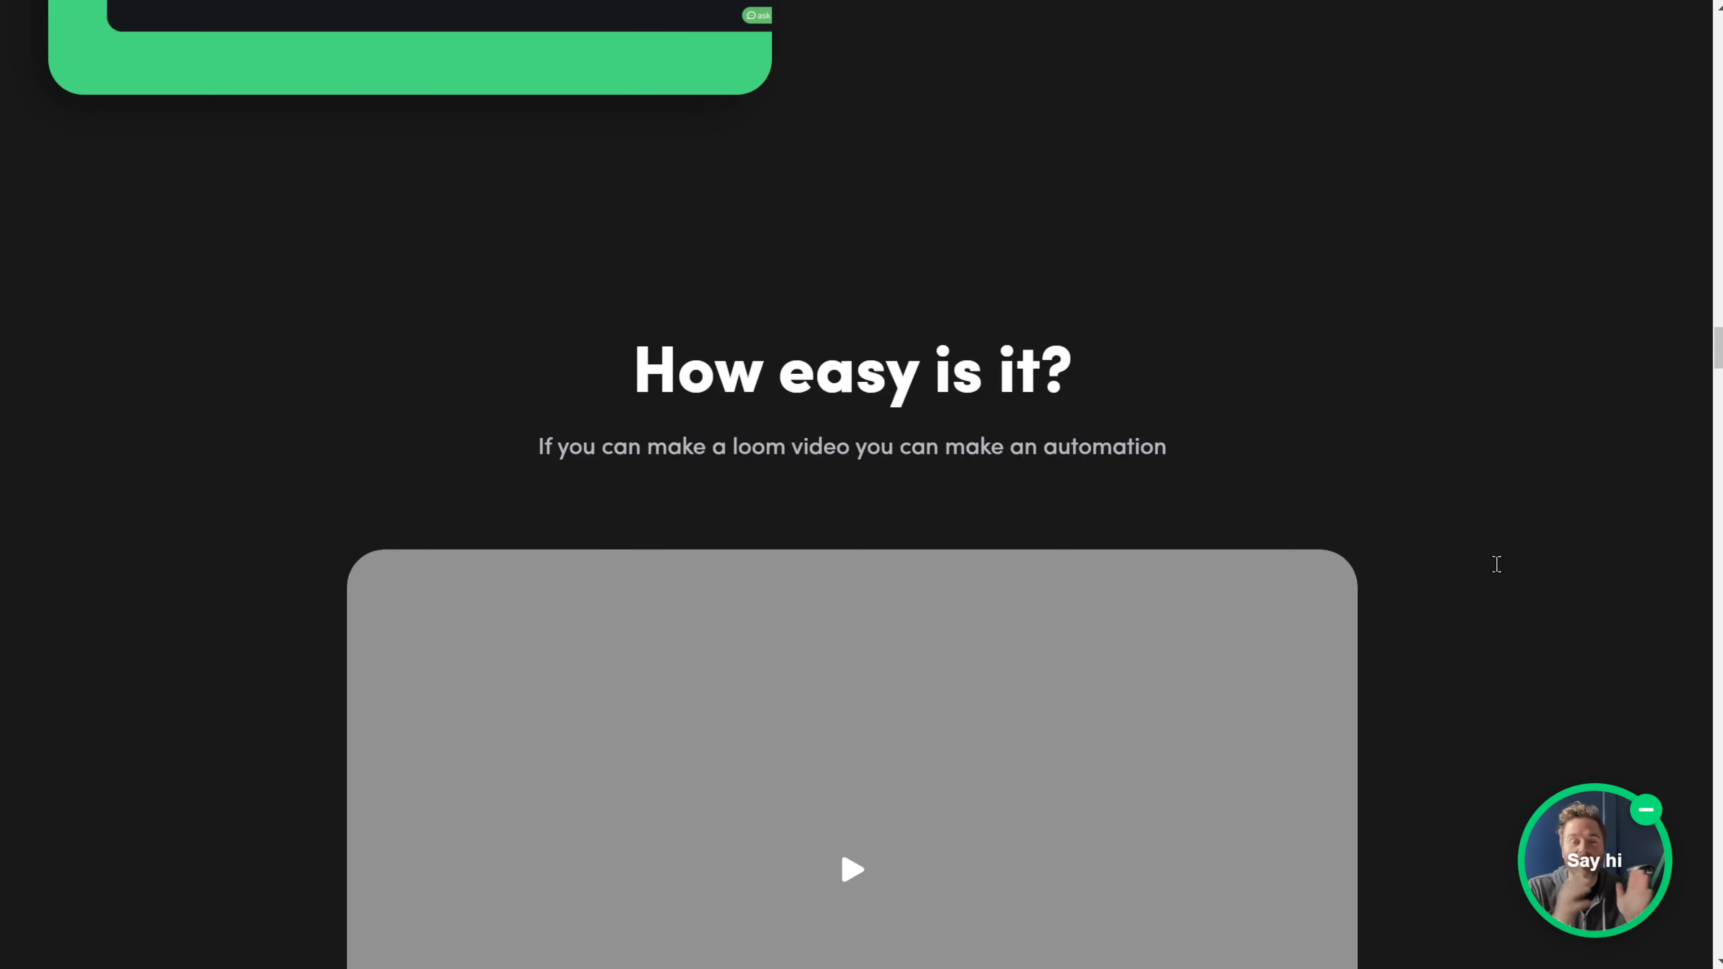
pyautogui.scroll(-12, 1497, 568)
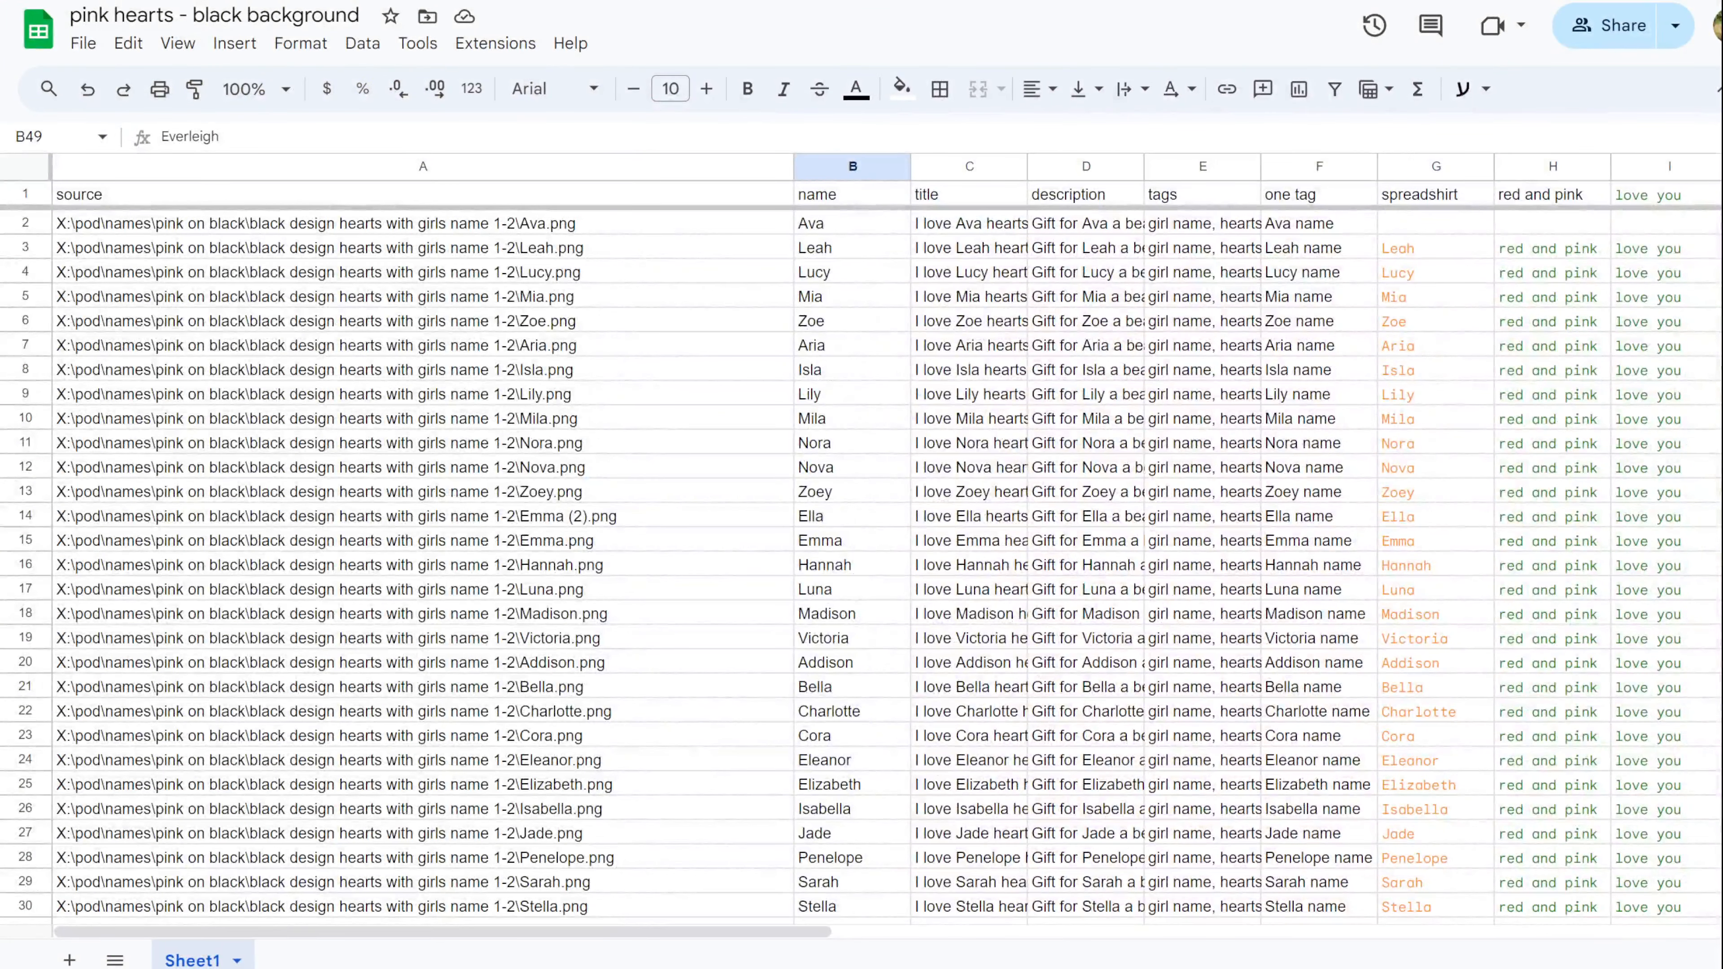
# Select every heart name design file from Ava.png onward, then open row 1's menu in a new spreadsheet.
pyautogui.moveTo(1722, 114); pyautogui.dragTo(1510, 112)
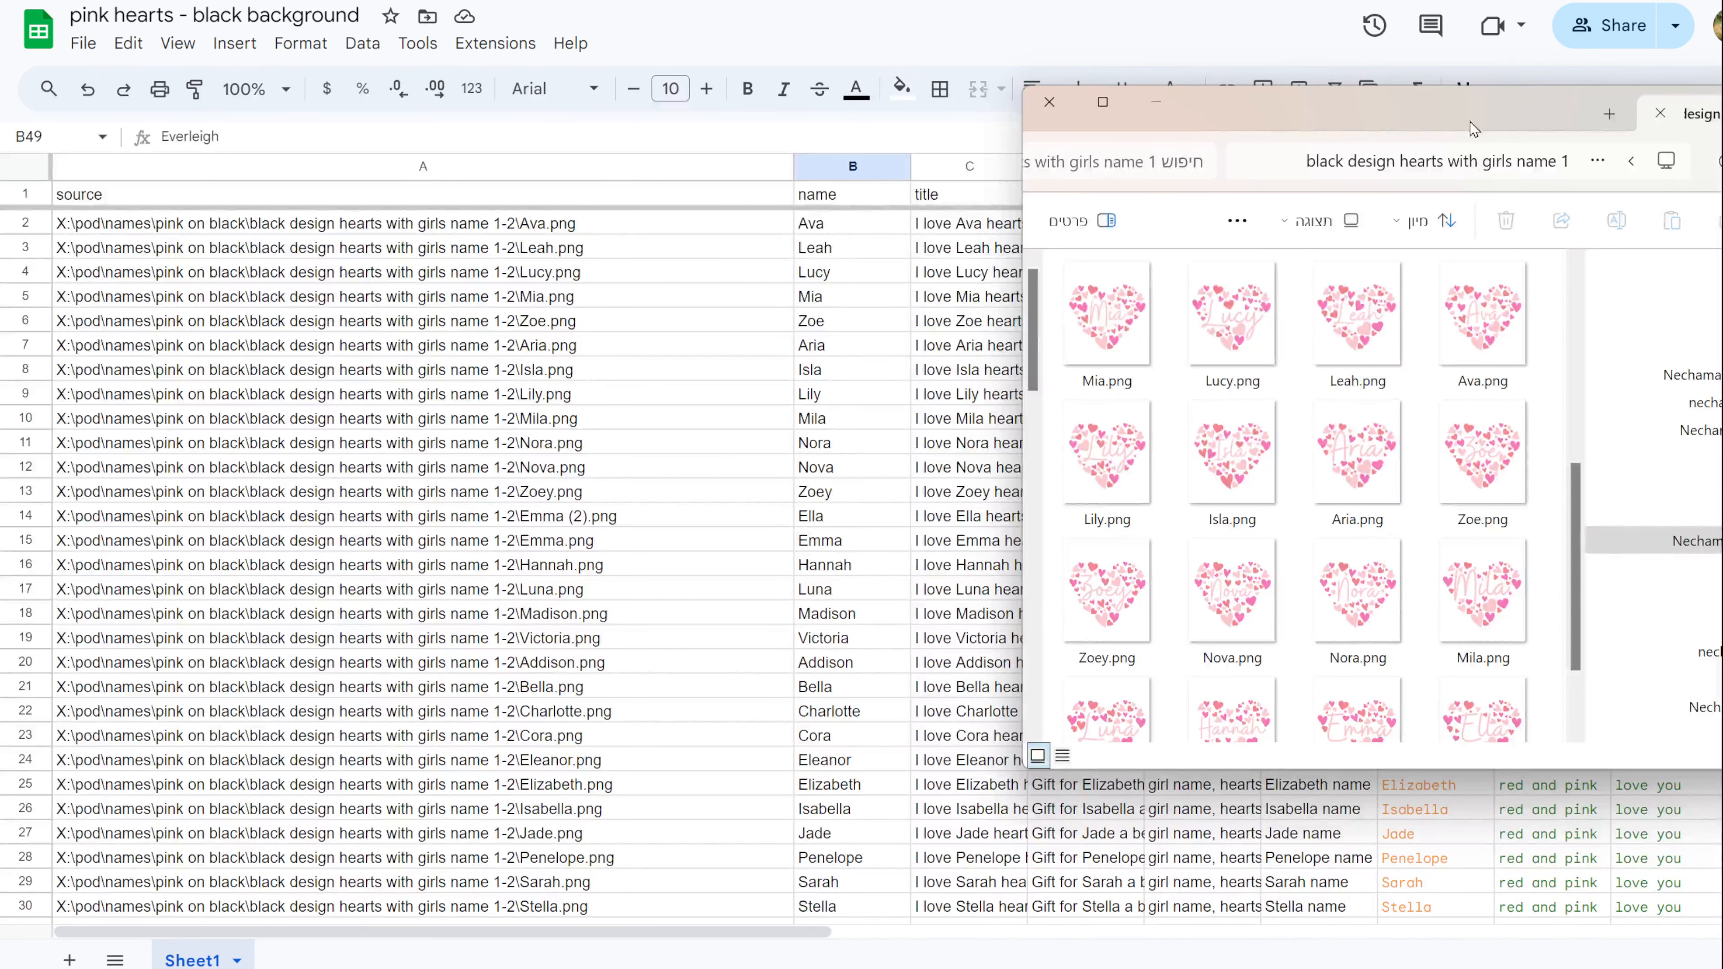
pyautogui.scroll(-10, 1370, 377)
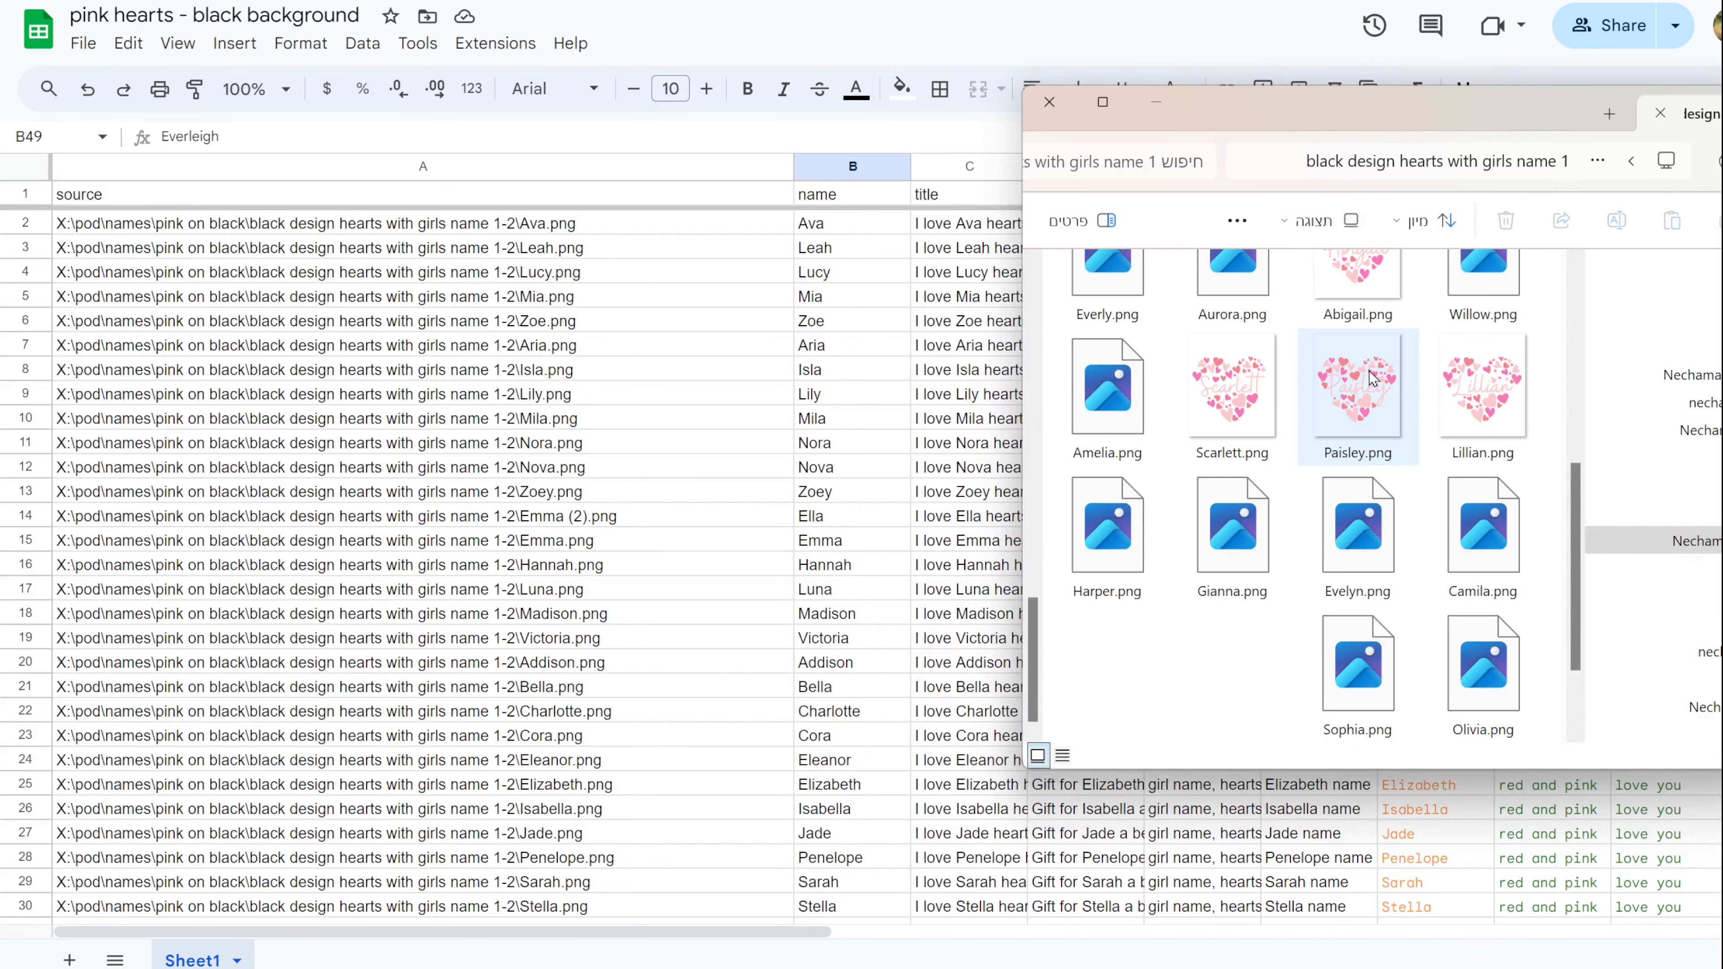
pyautogui.scroll(10, 1370, 377)
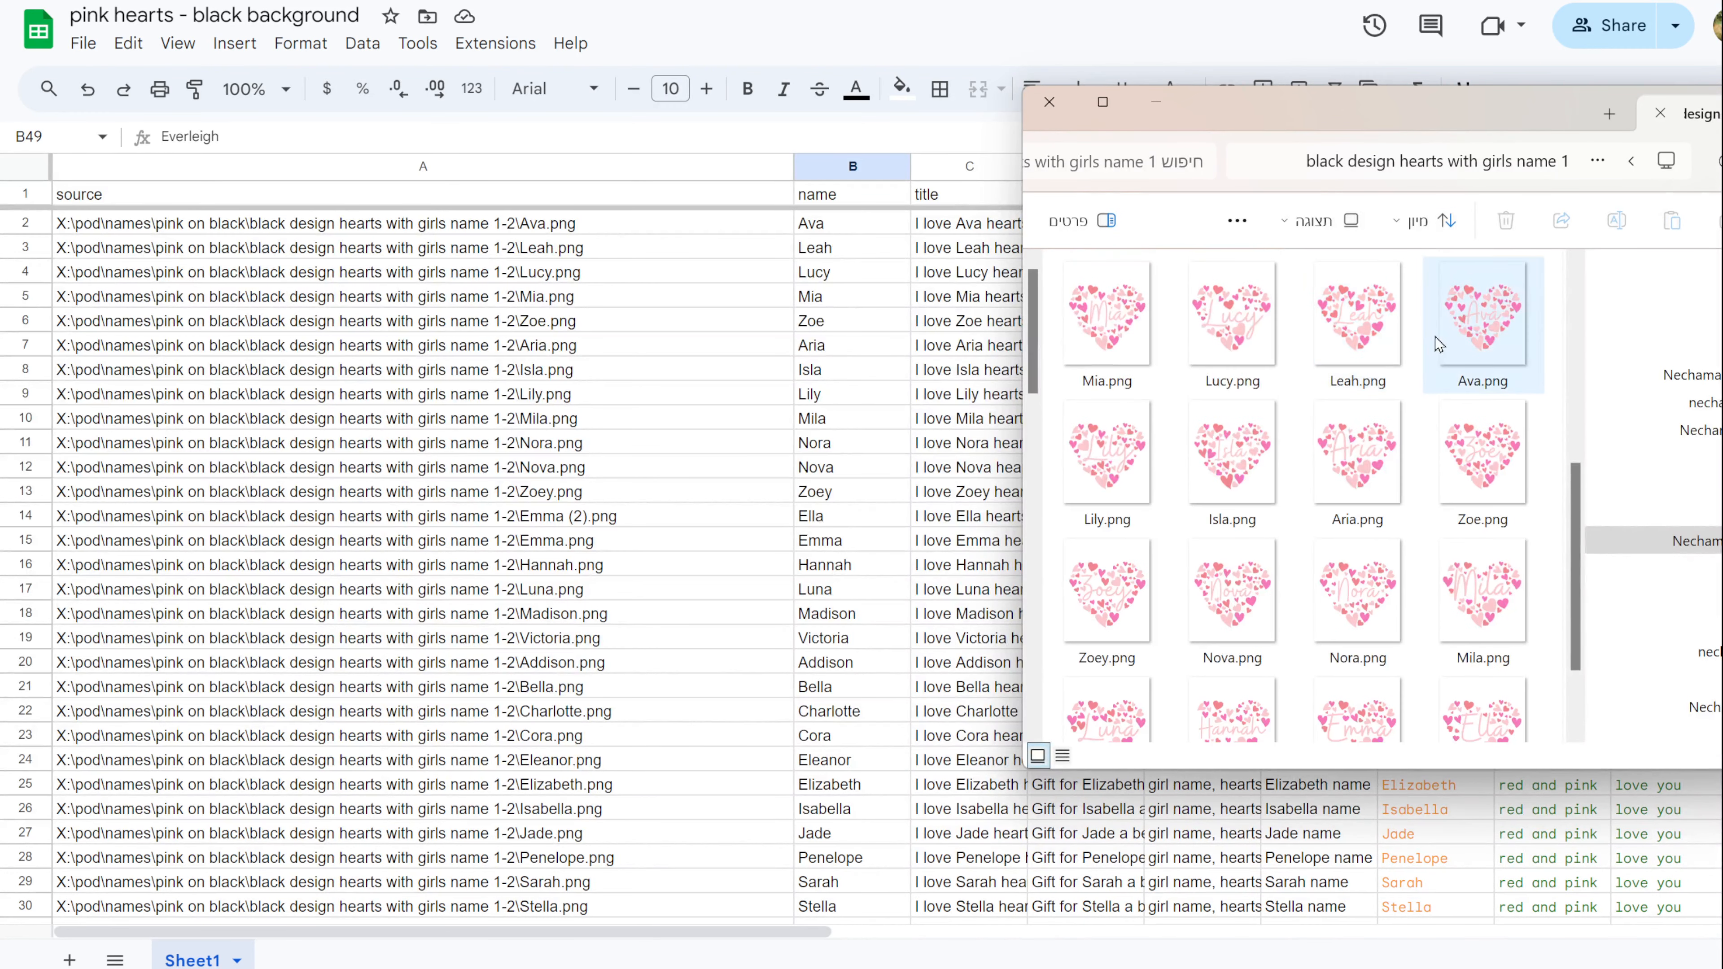
pyautogui.click(1449, 334)
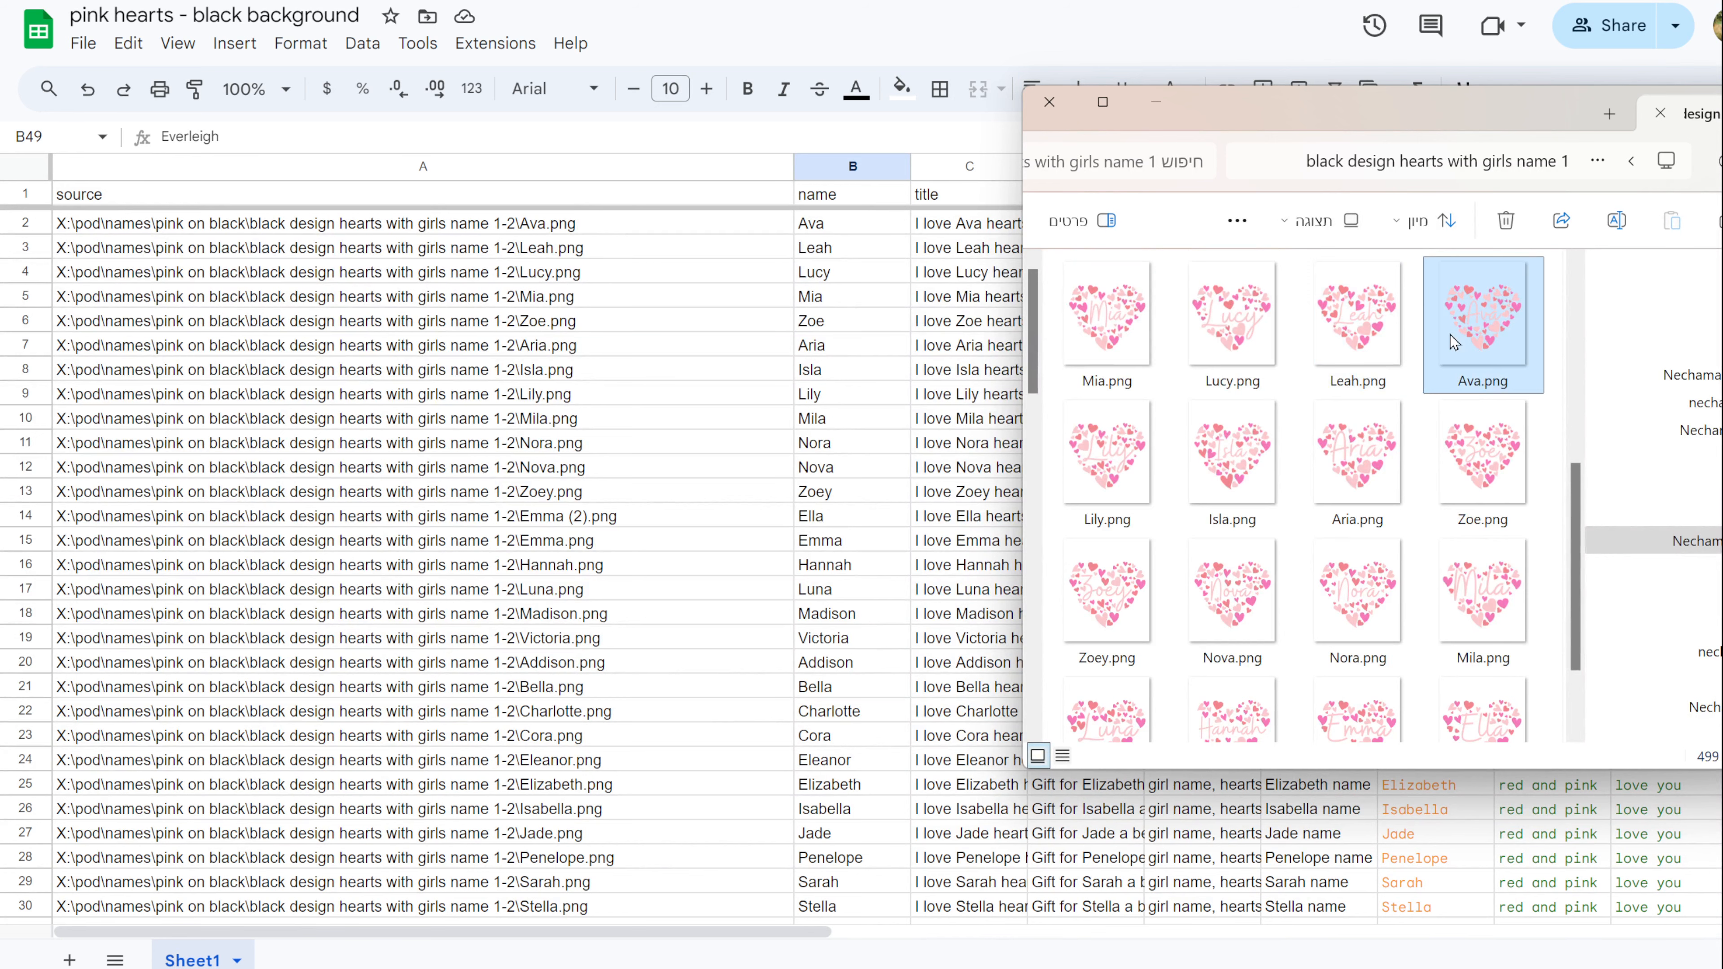
pyautogui.hotkey('ctrl', 'a')
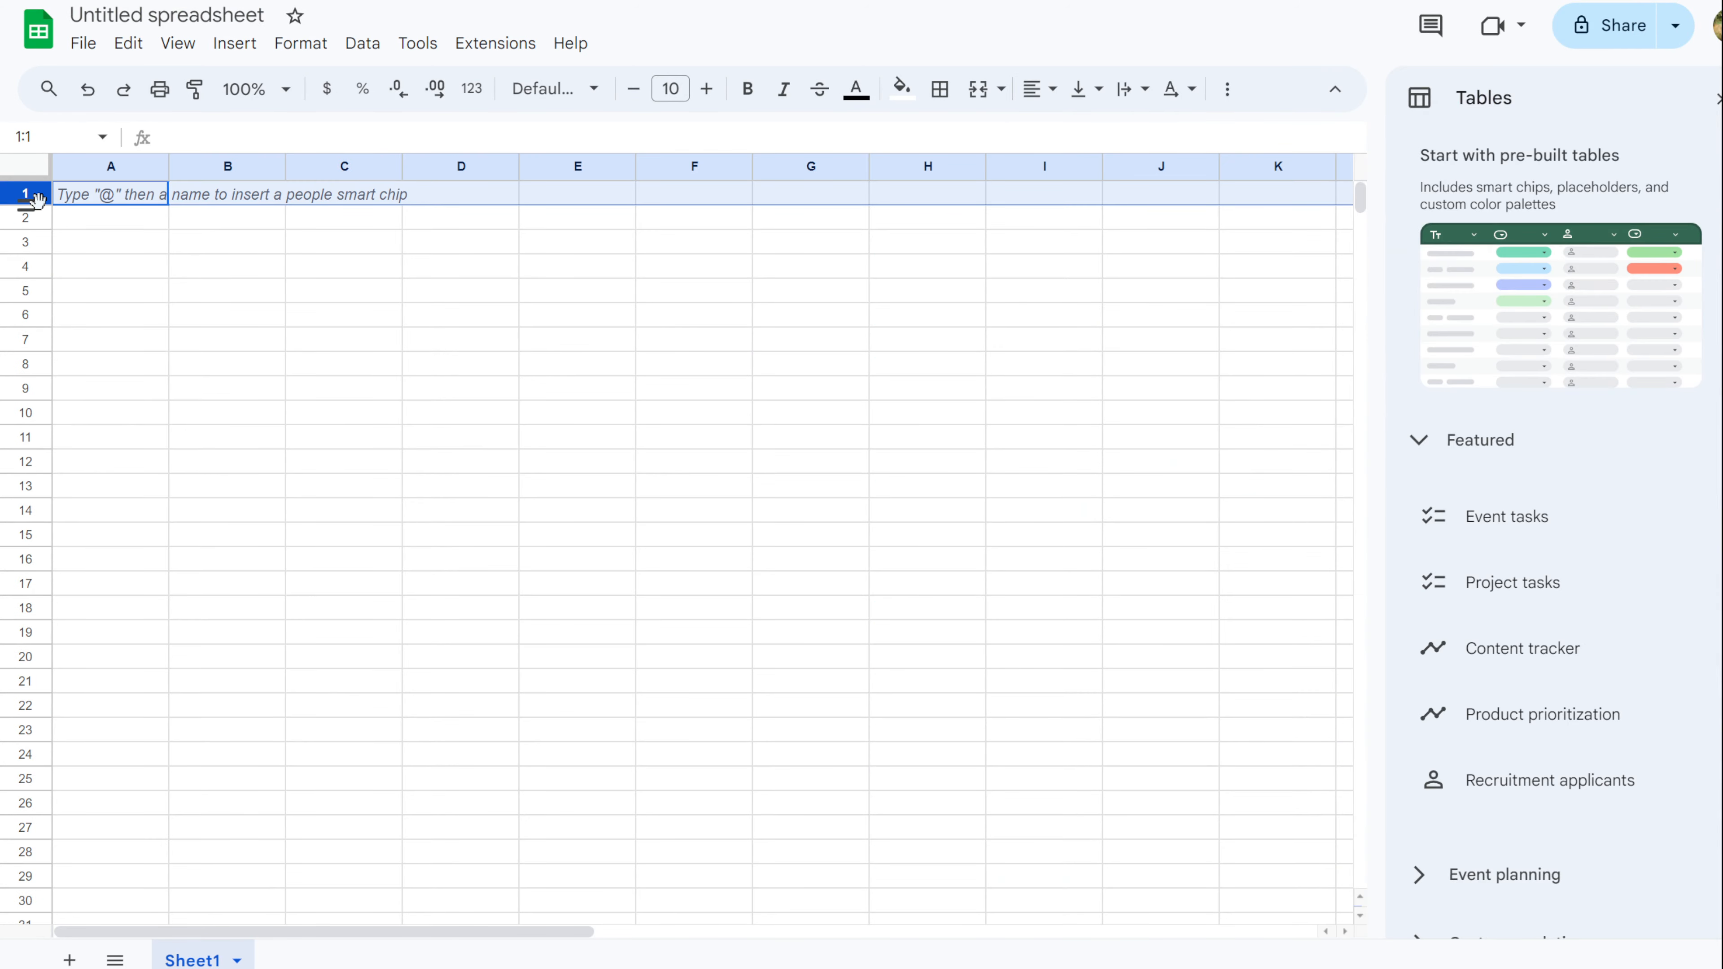
pyautogui.rightClick(34, 194)
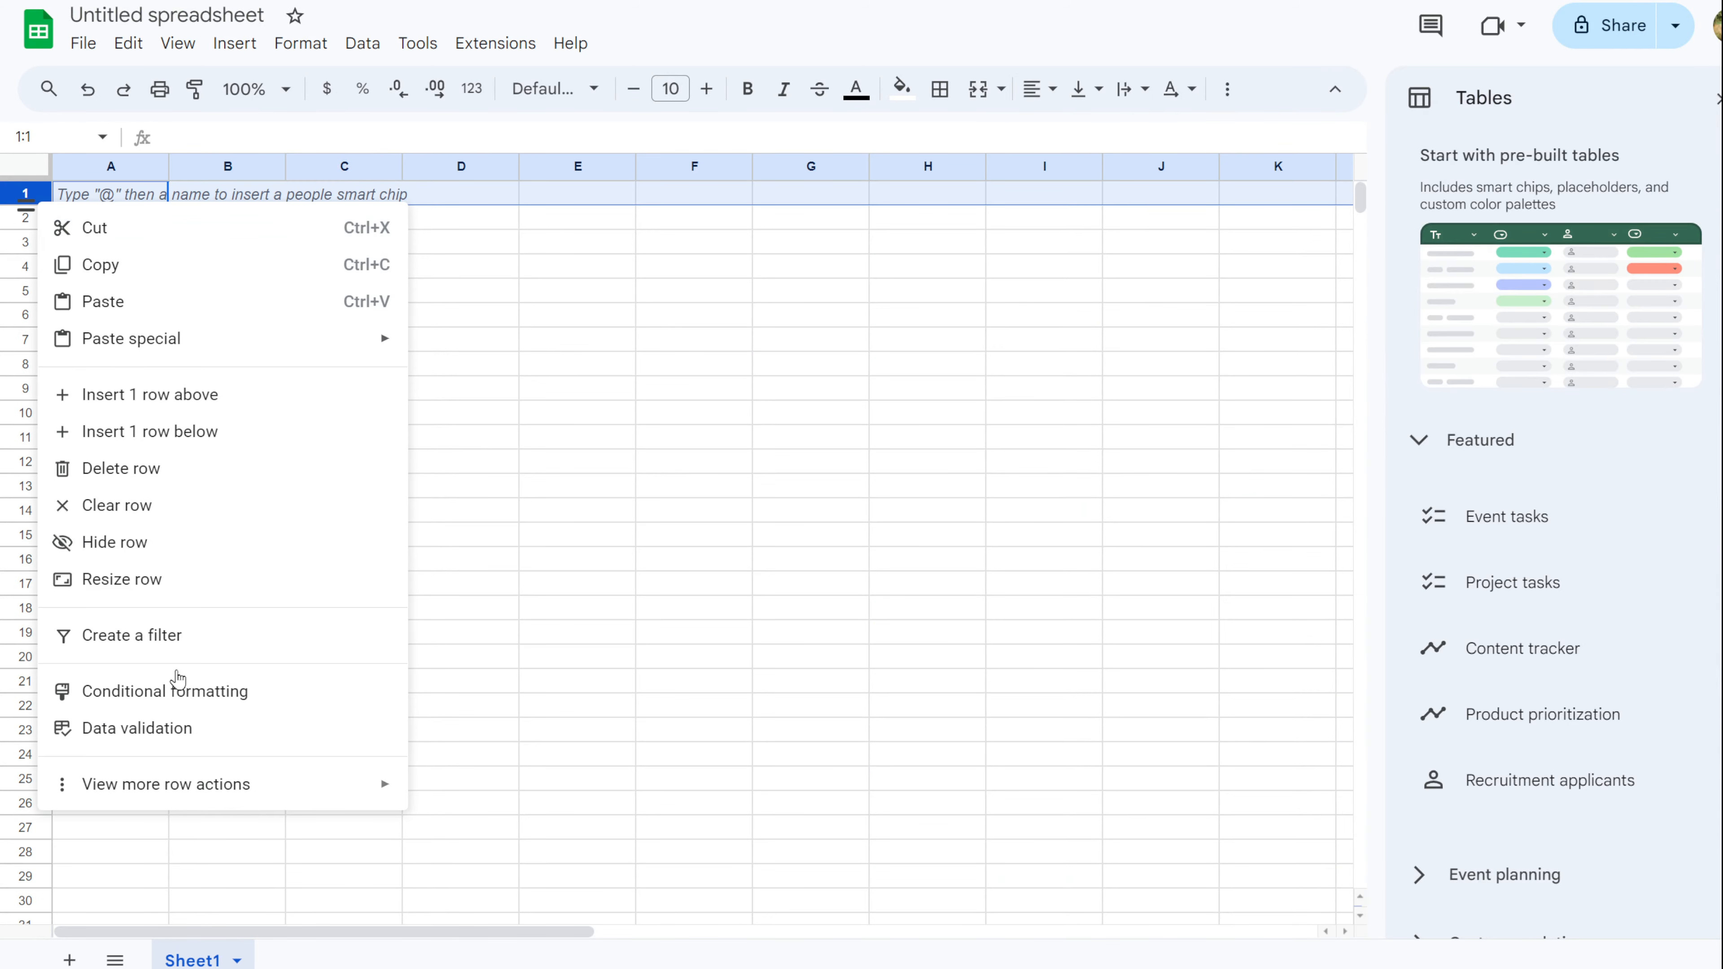
# Freeze row 1 of the new sheet and fill C2's title formula down column C.
pyautogui.moveTo(378, 780)
pyautogui.click(493, 592)
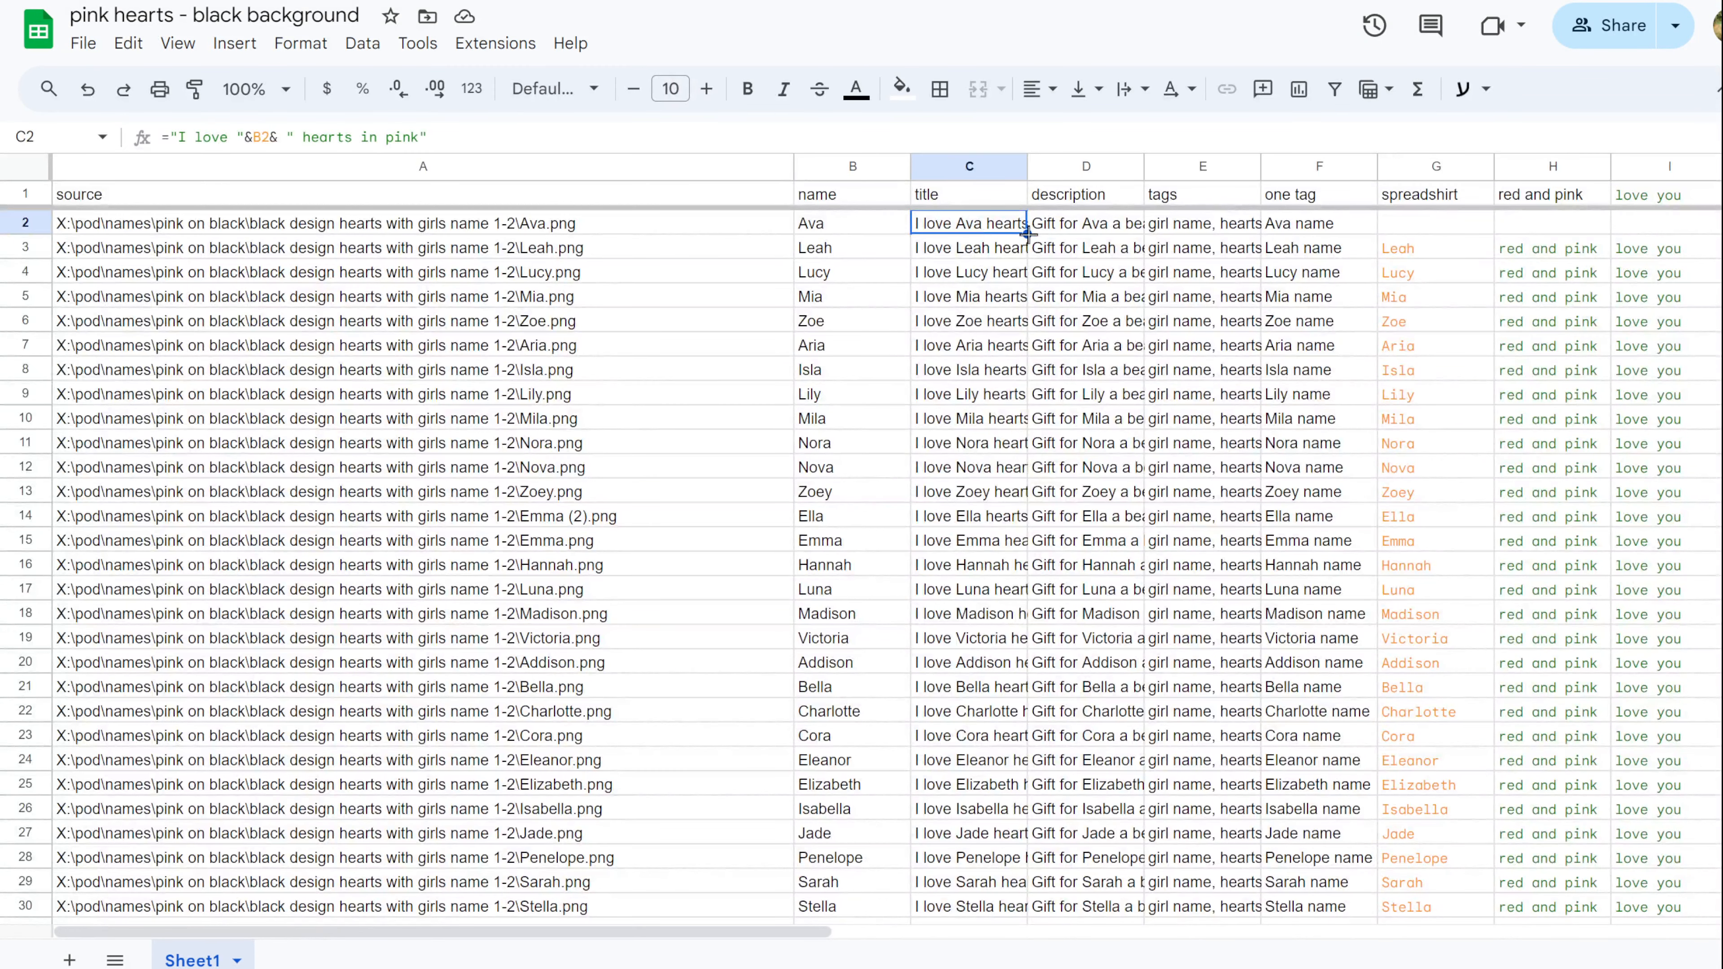
pyautogui.moveTo(1028, 234); pyautogui.dragTo(1019, 492)
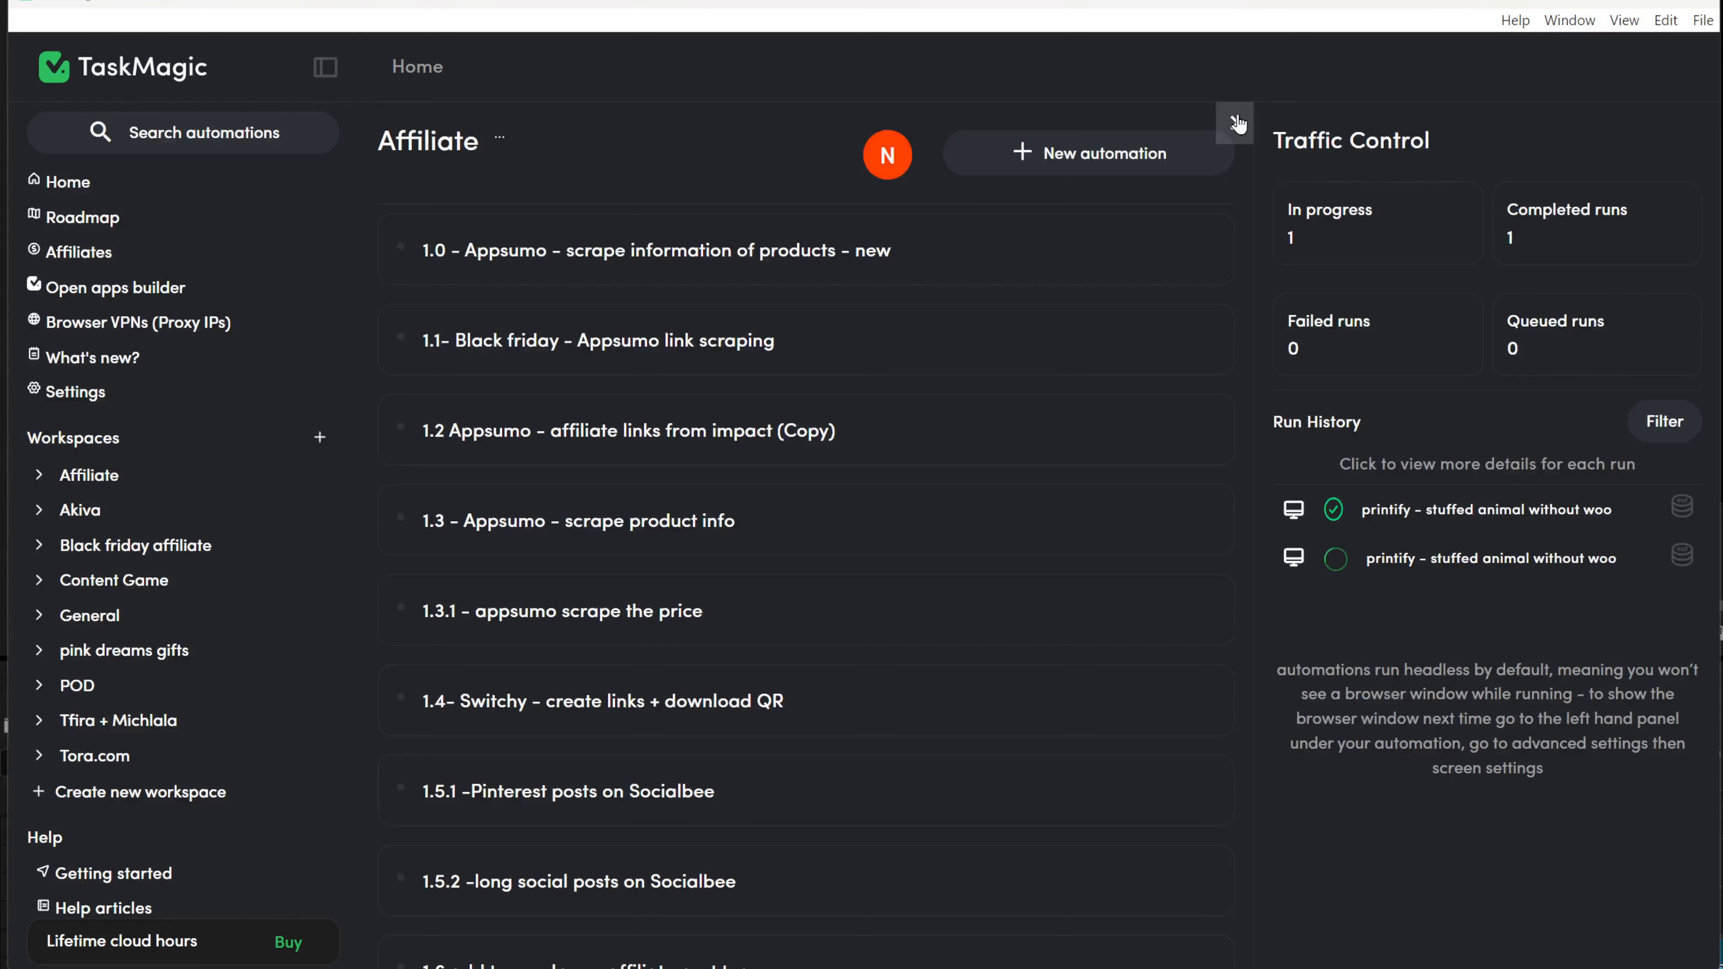
# Collapse the run status panel and create a workspace named Printify.
pyautogui.click(1236, 122)
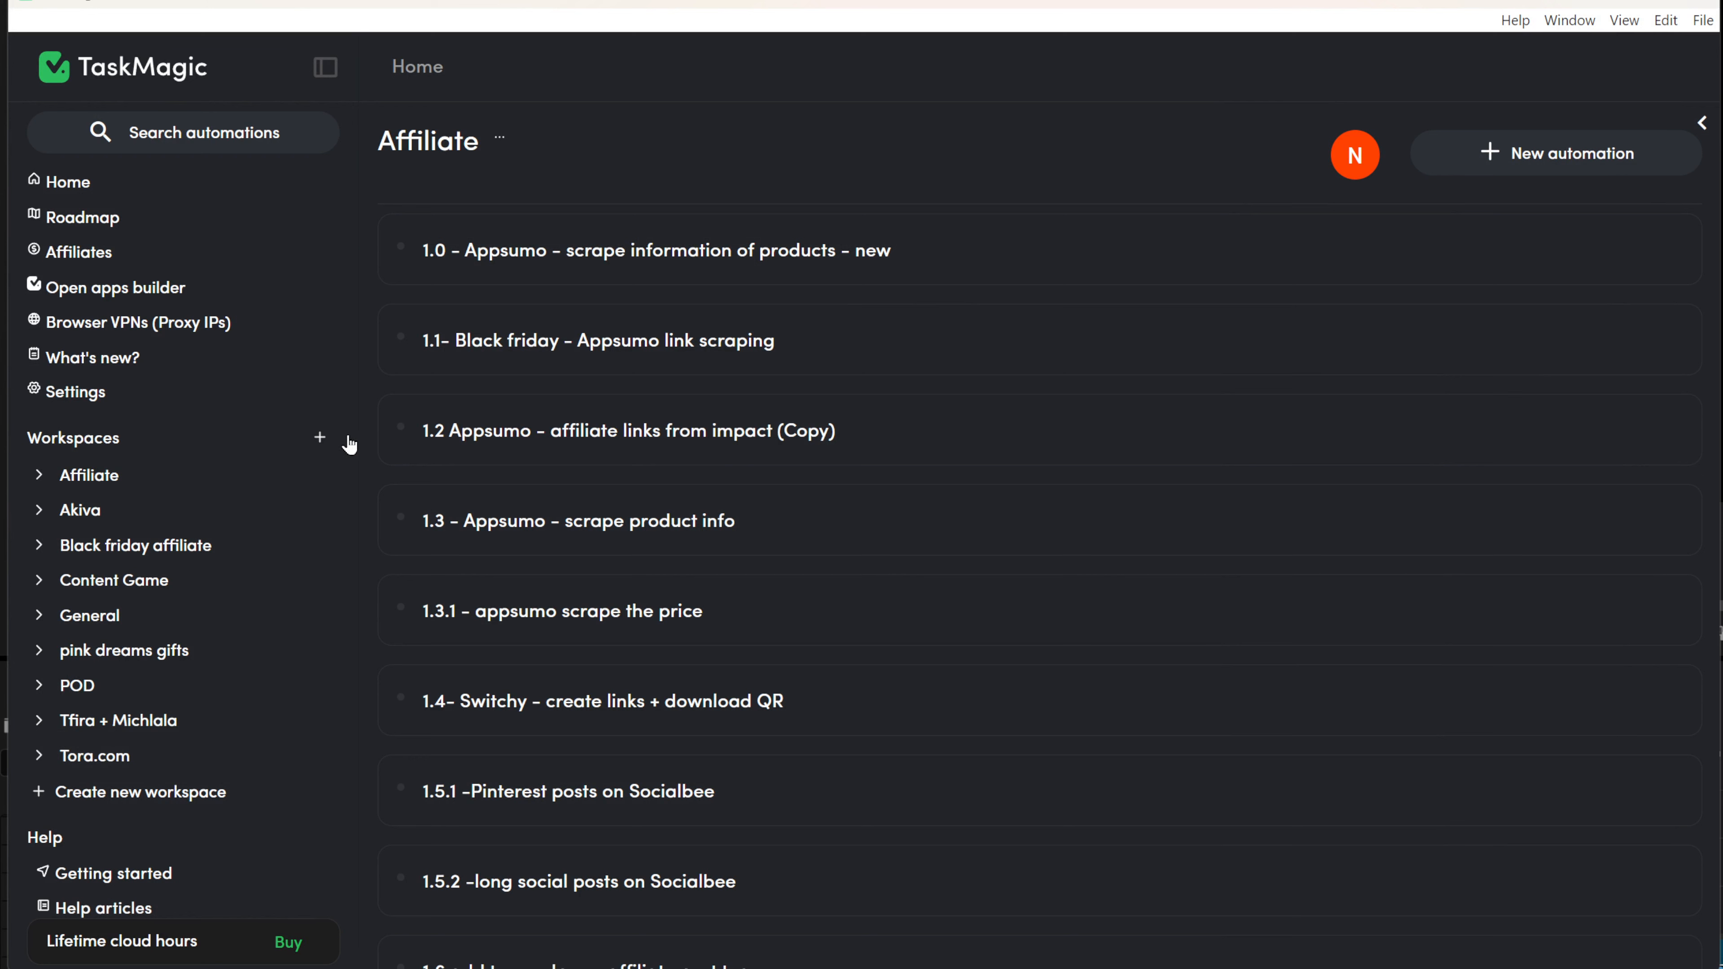
pyautogui.click(319, 441)
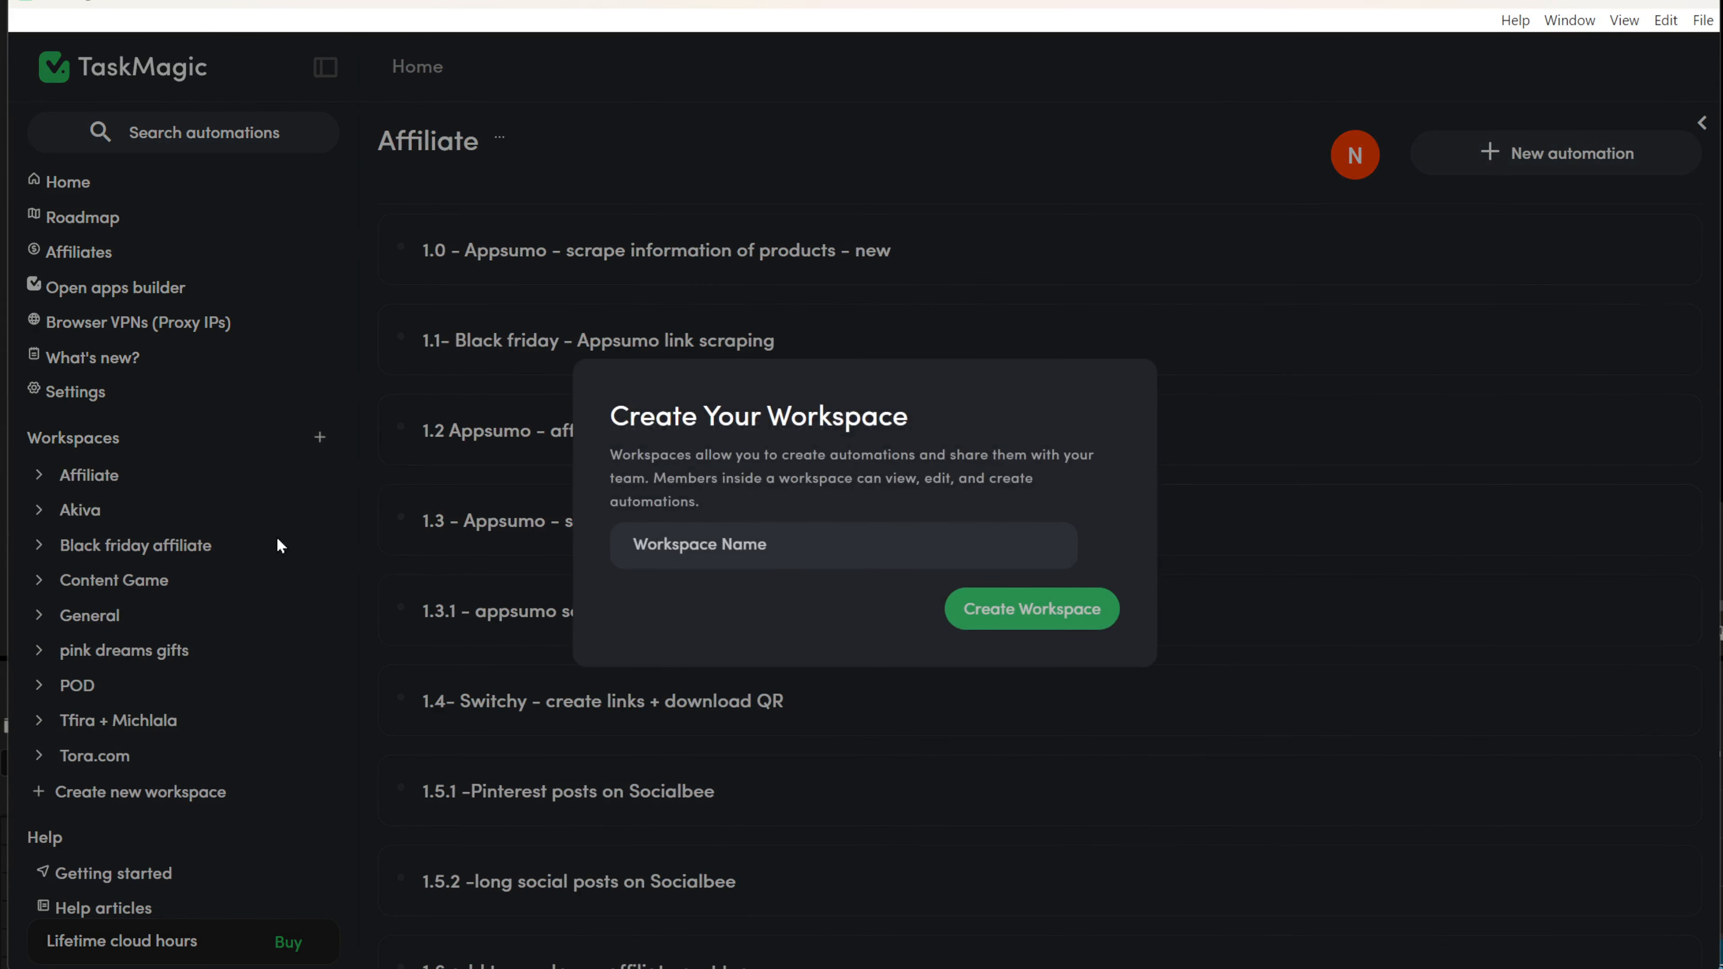
pyautogui.click(648, 563)
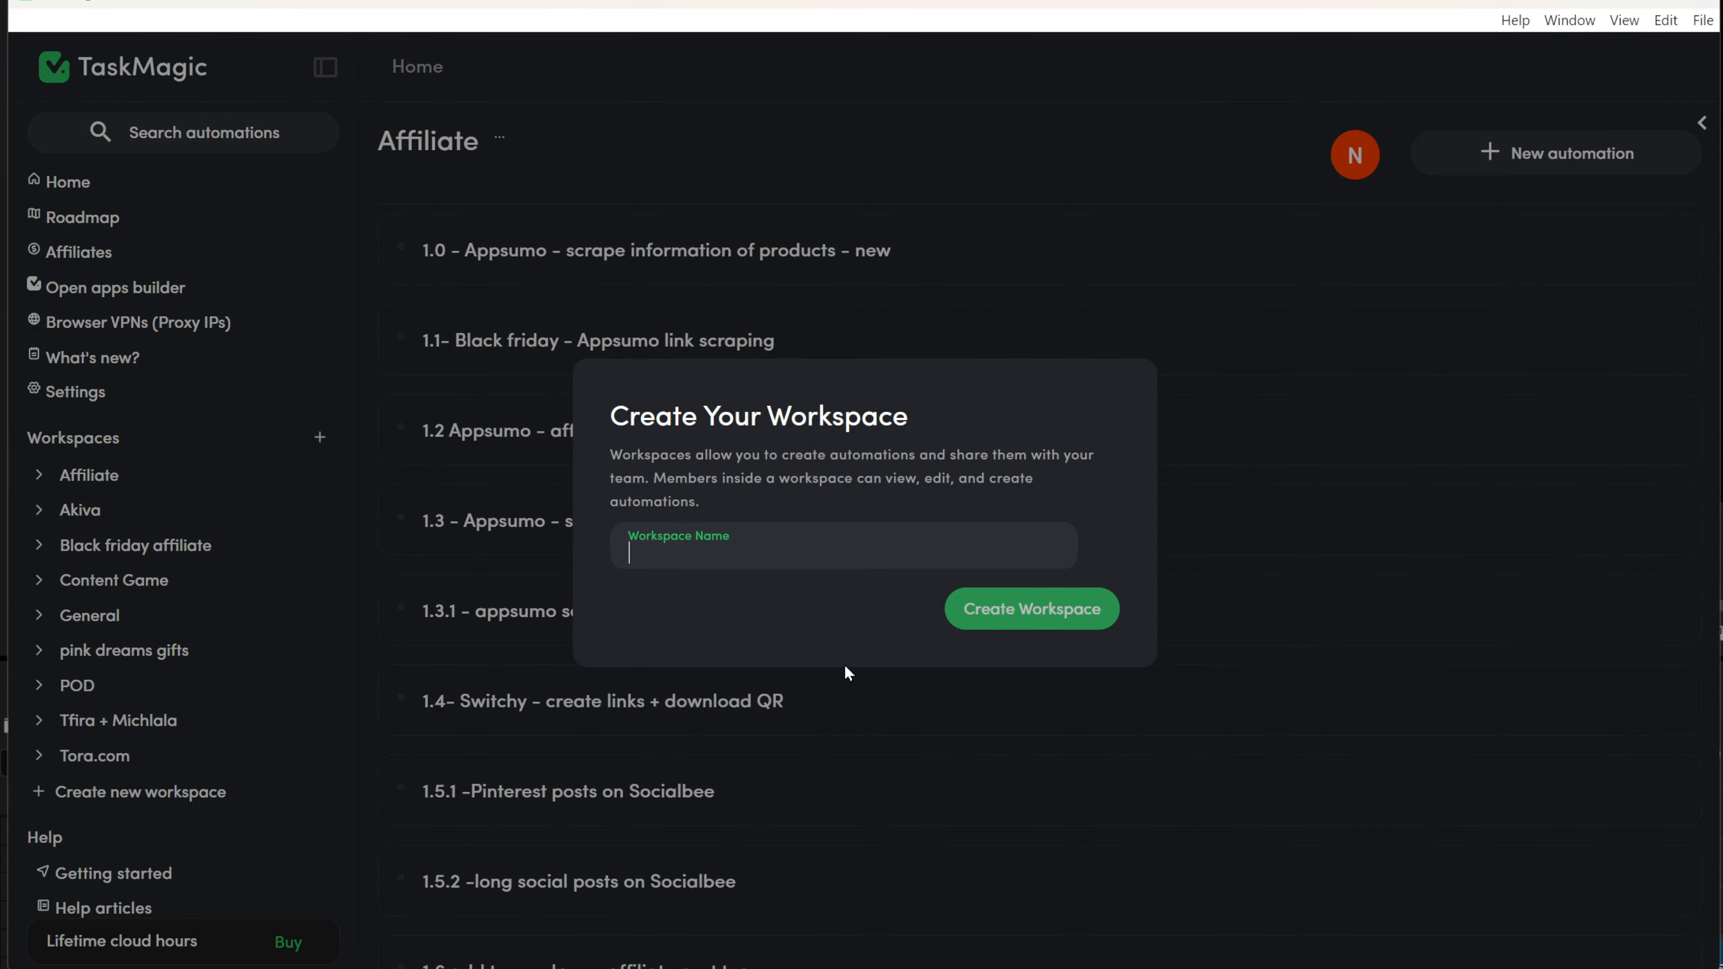
pyautogui.write('Printify')
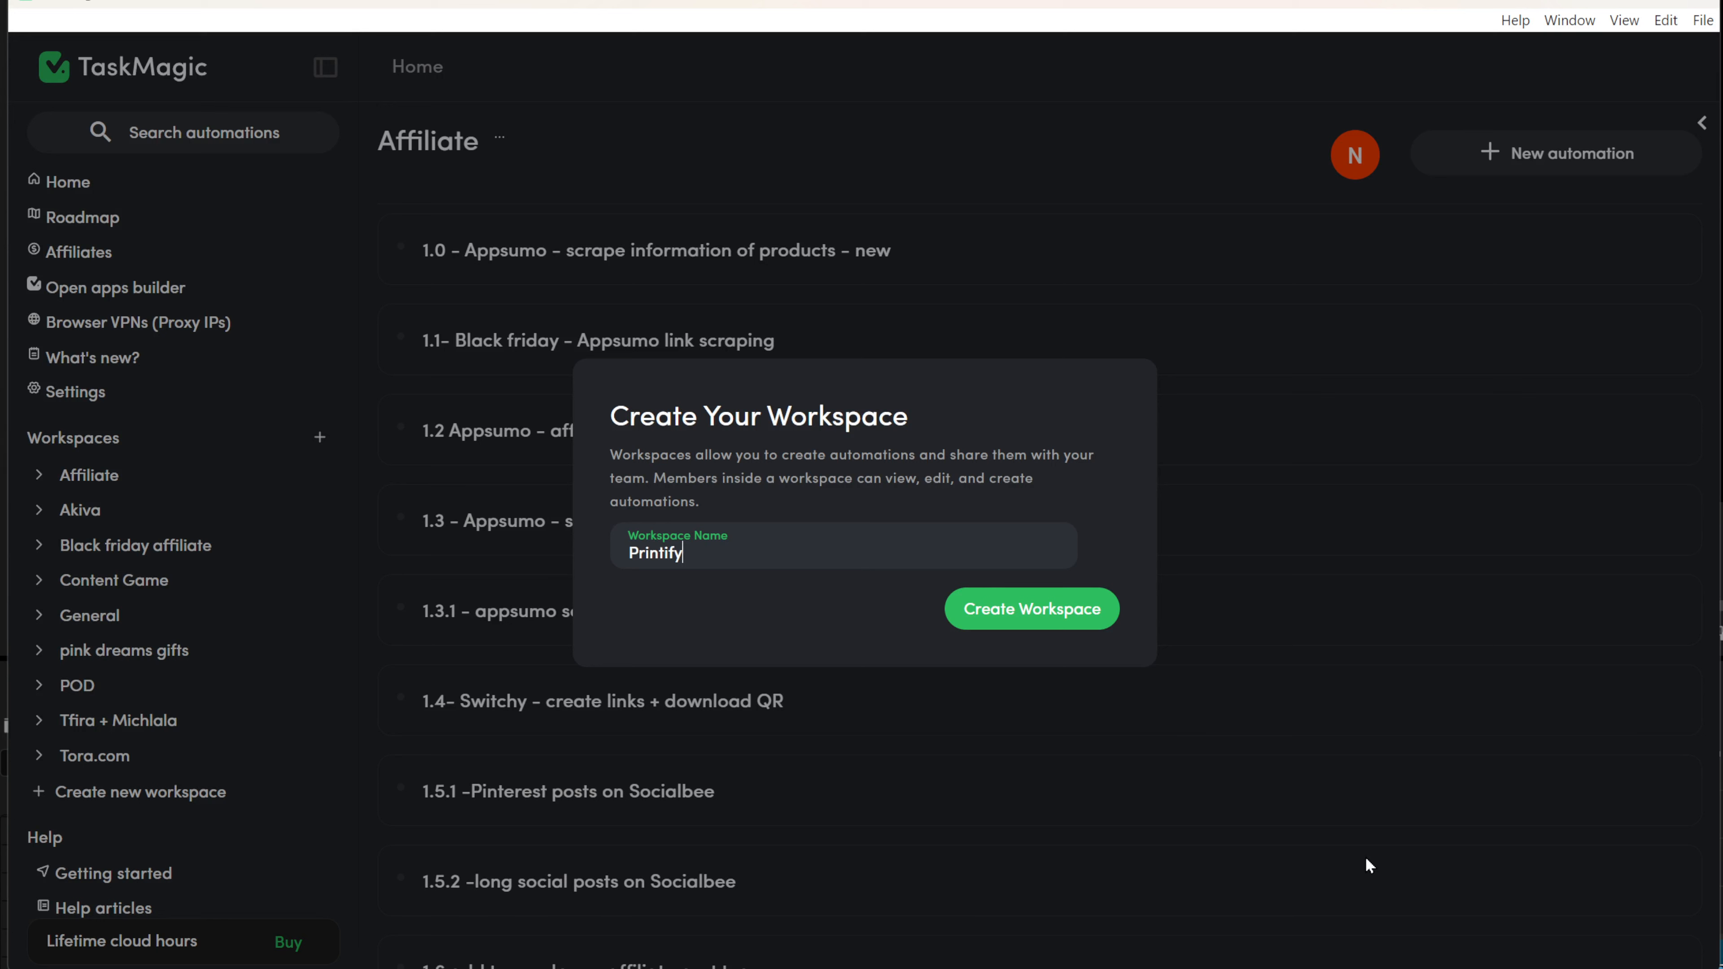
pyautogui.click(1008, 614)
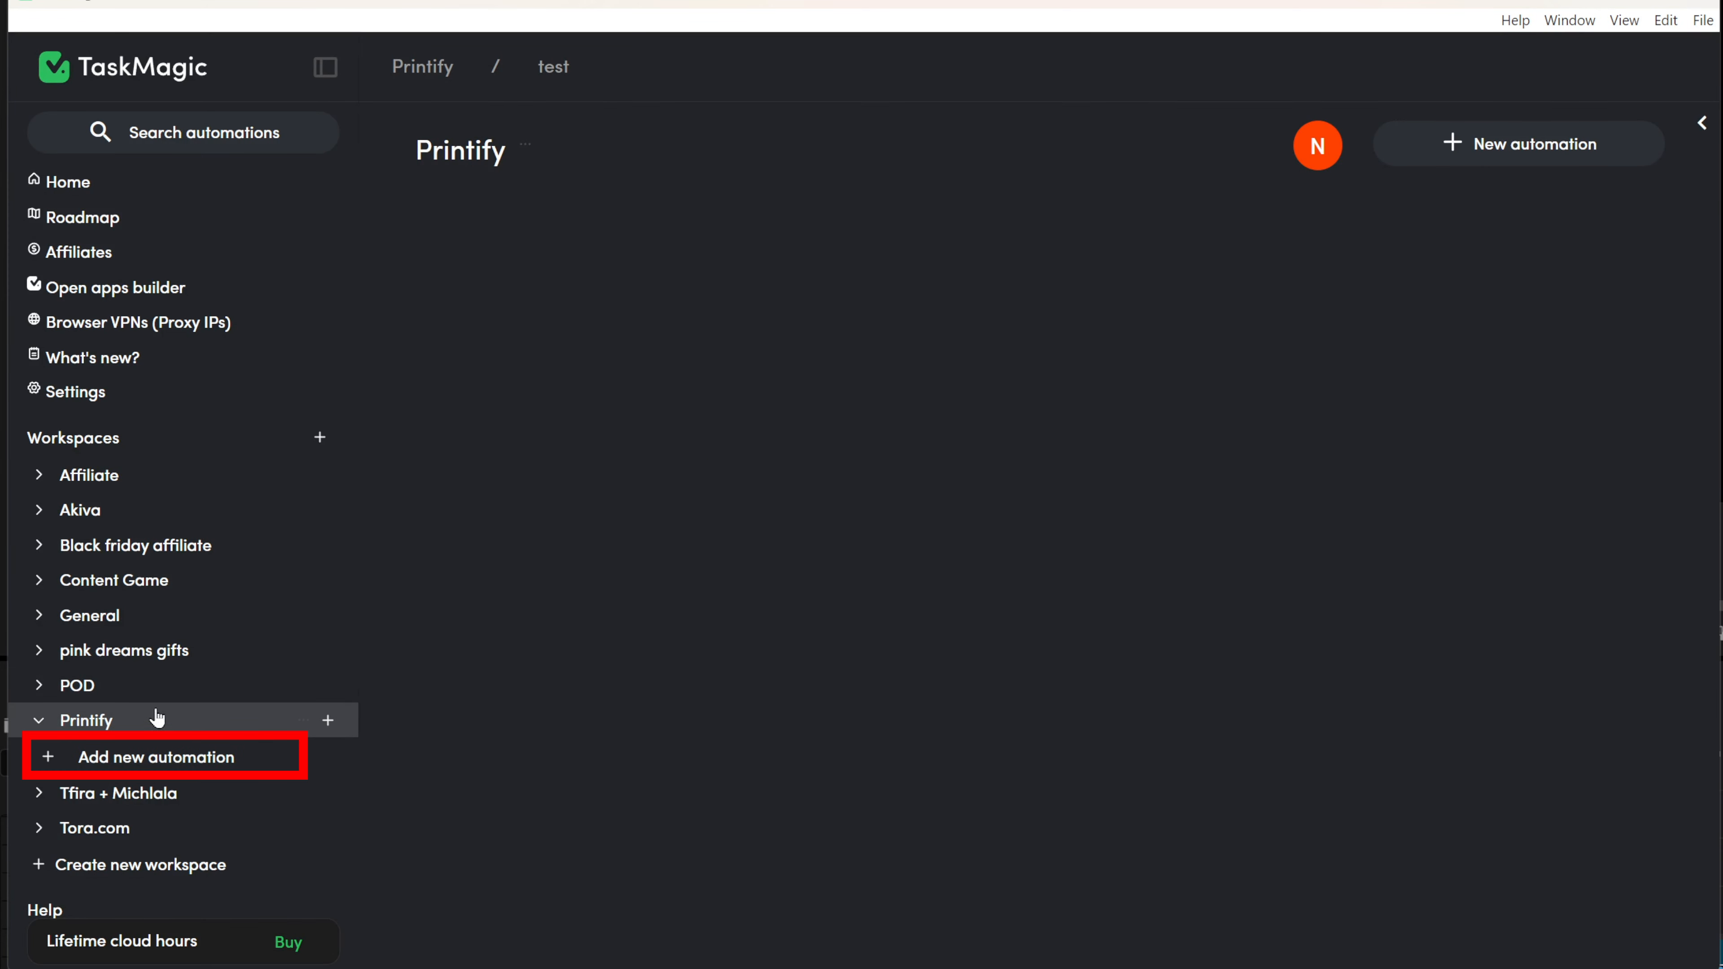
# Add an automation named 'Printify - Teddy bear upload + woo' and dismiss the Chrome profiles tip.
pyautogui.click(171, 754)
pyautogui.click(743, 517)
pyautogui.write('Pri')
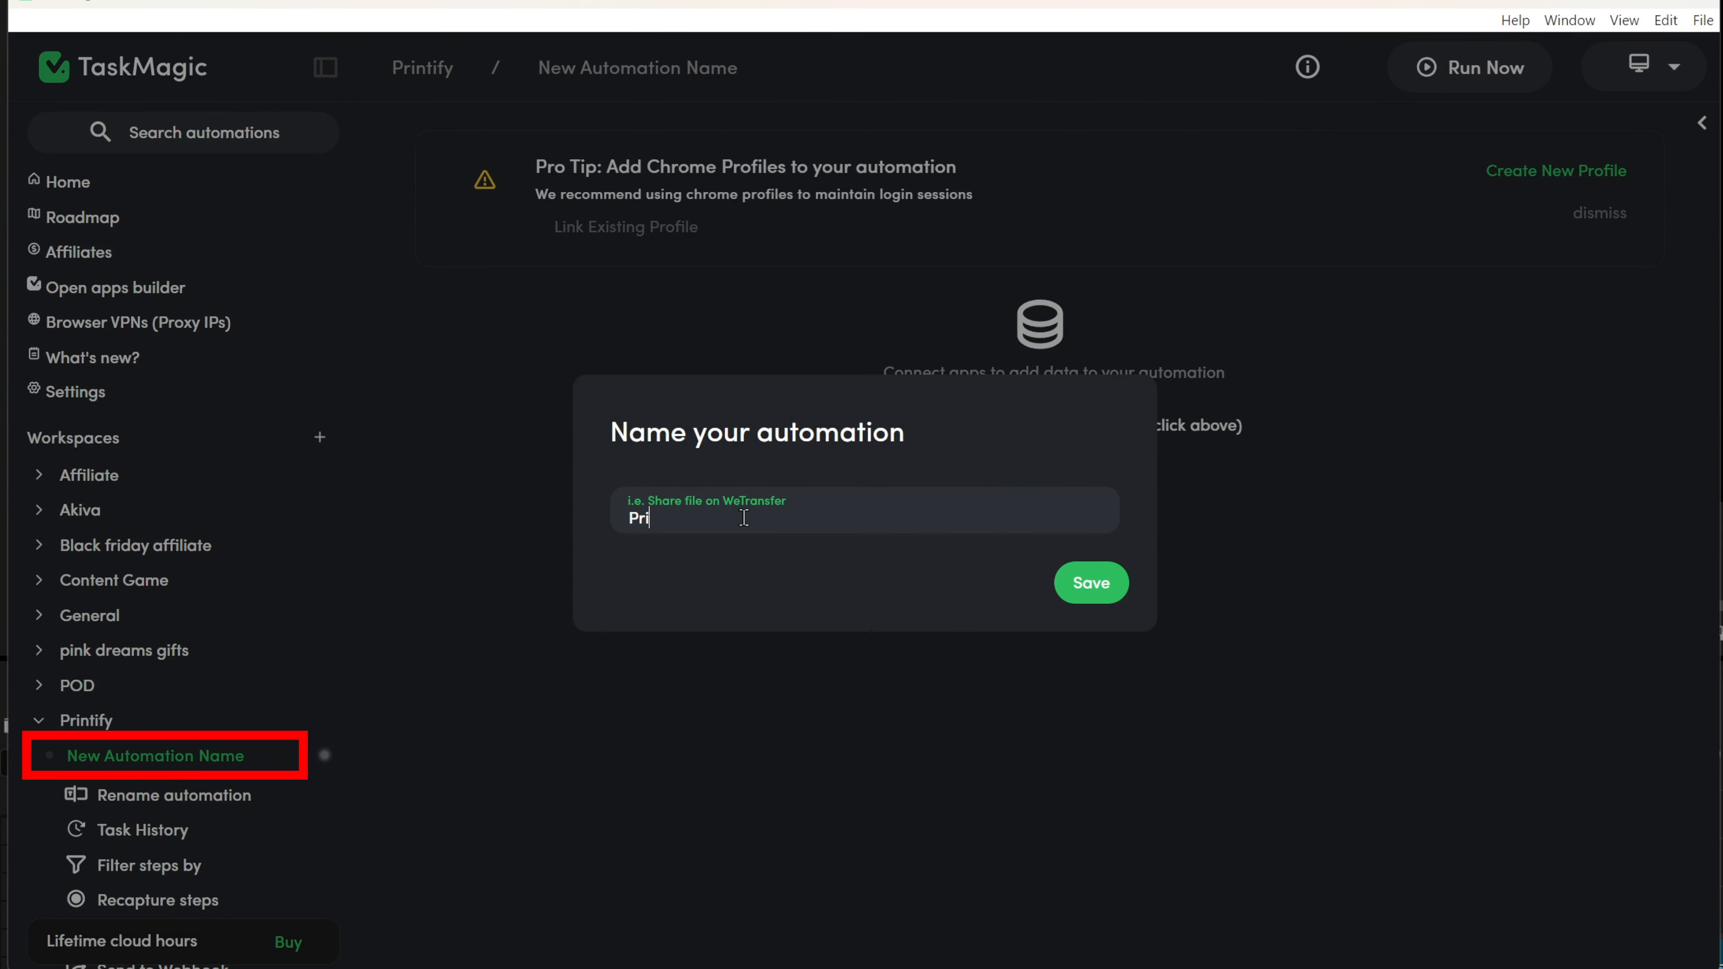
pyautogui.write('ntify - Teddybear')
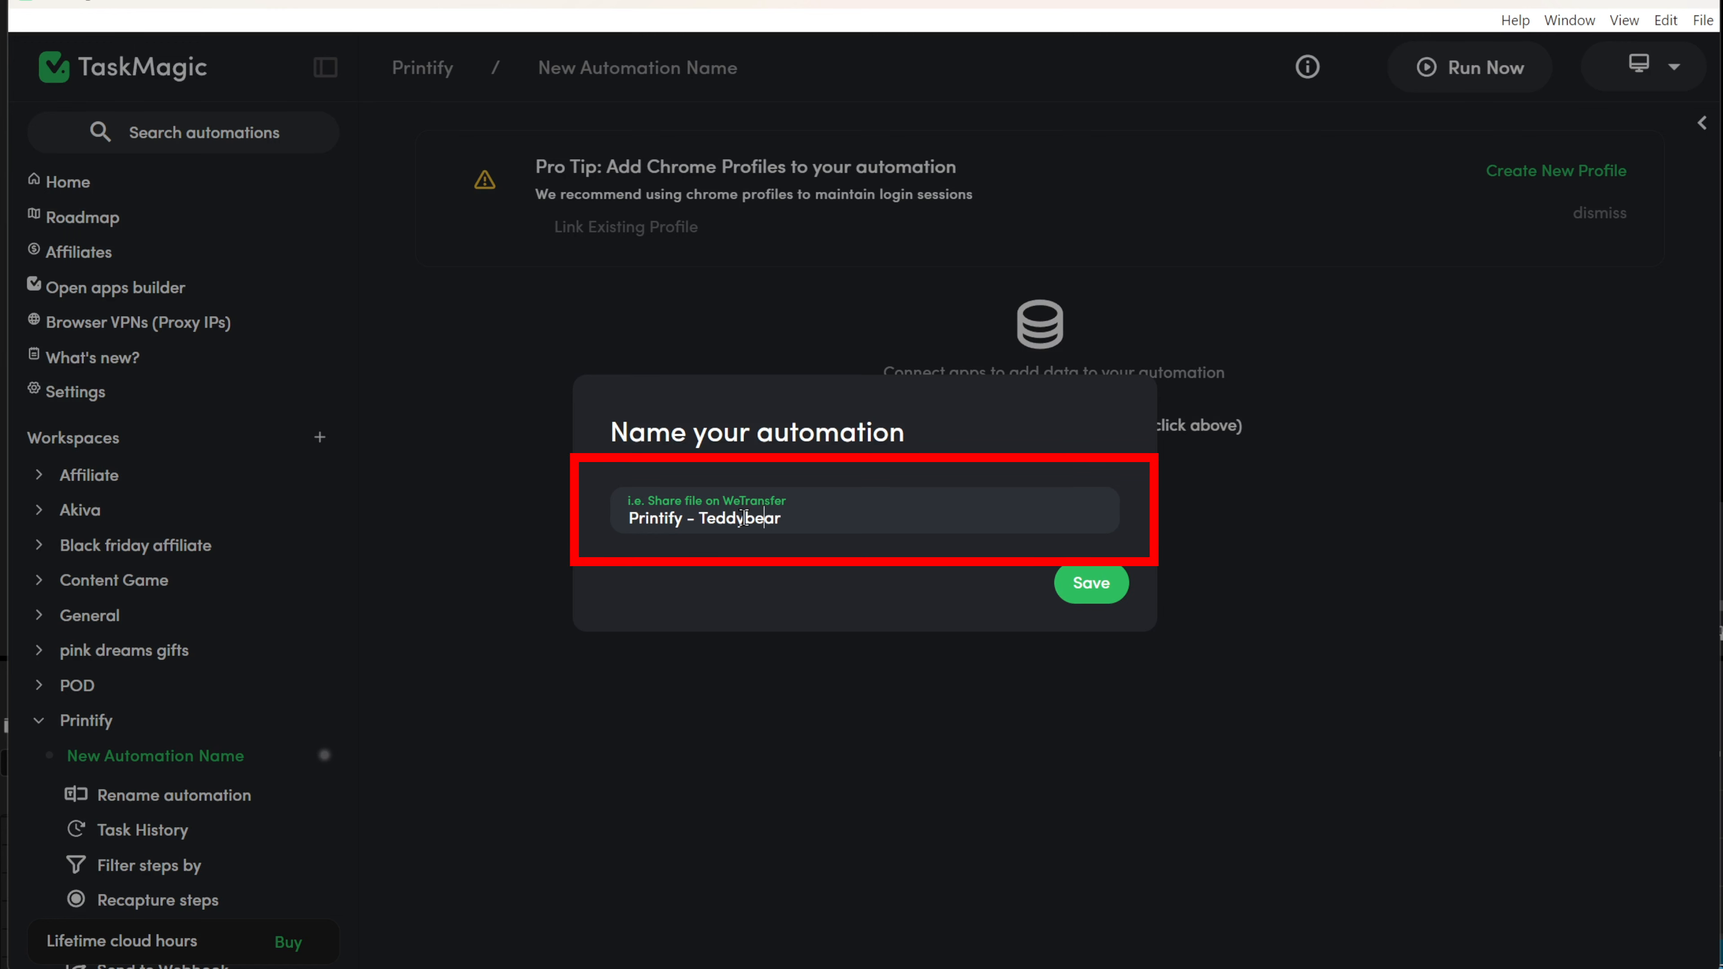
pyautogui.click(745, 518)
pyautogui.write('bear')
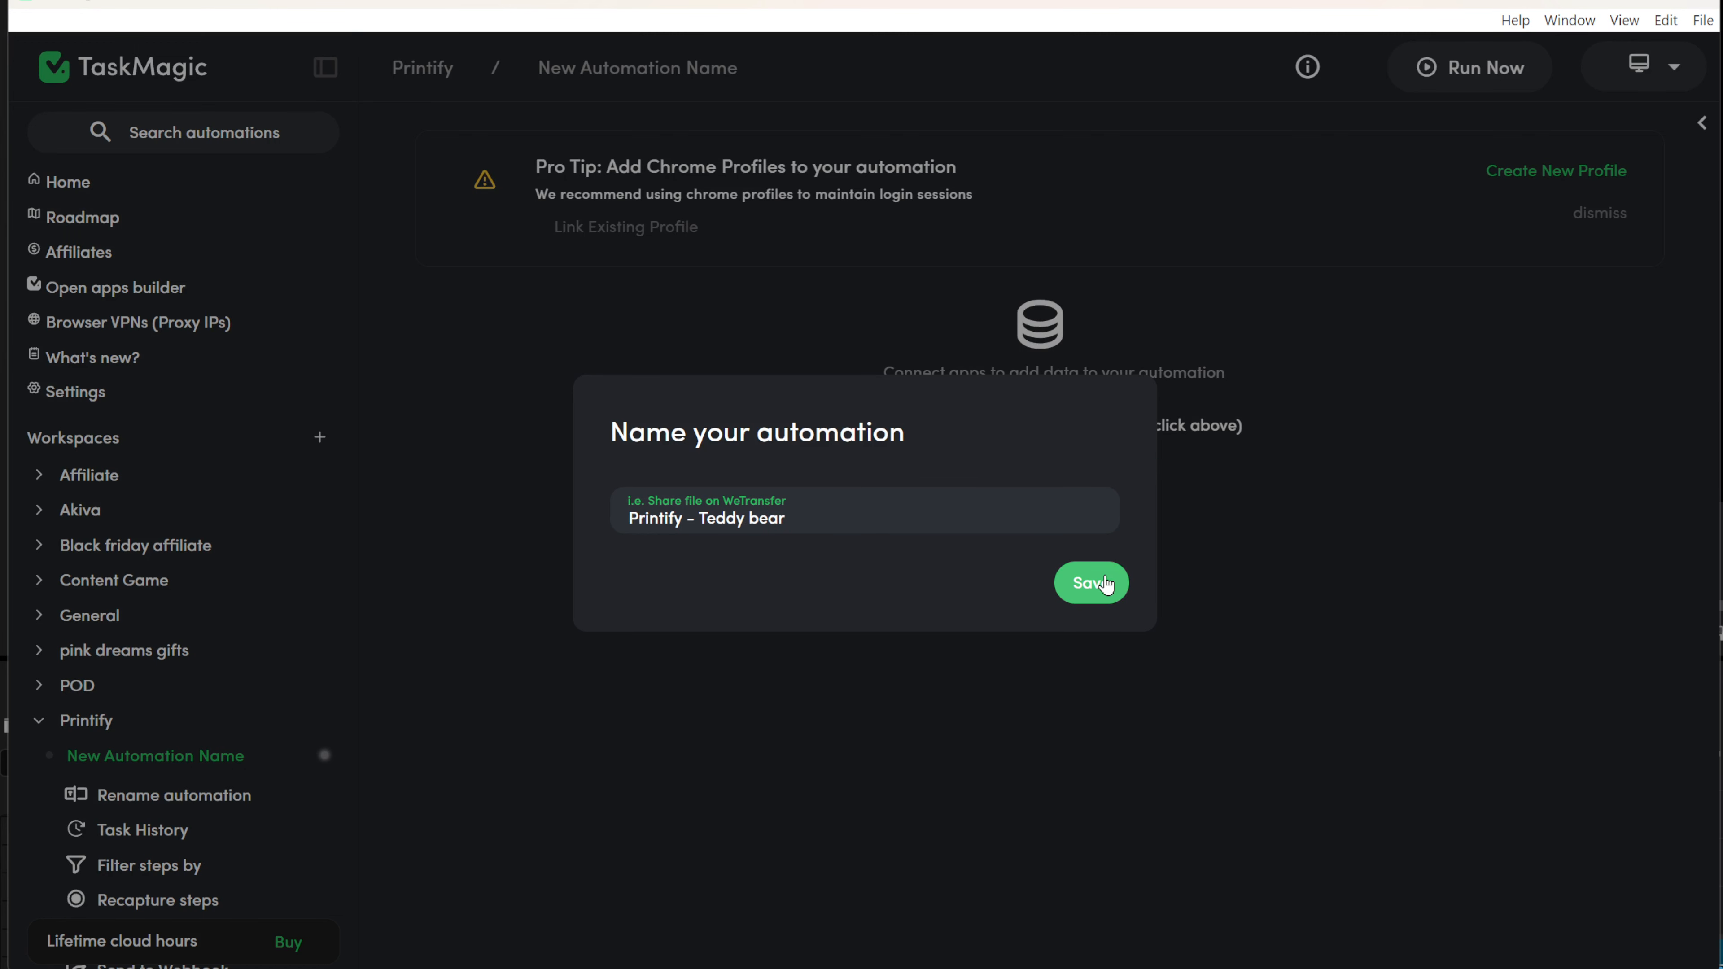
pyautogui.write(' upload +')
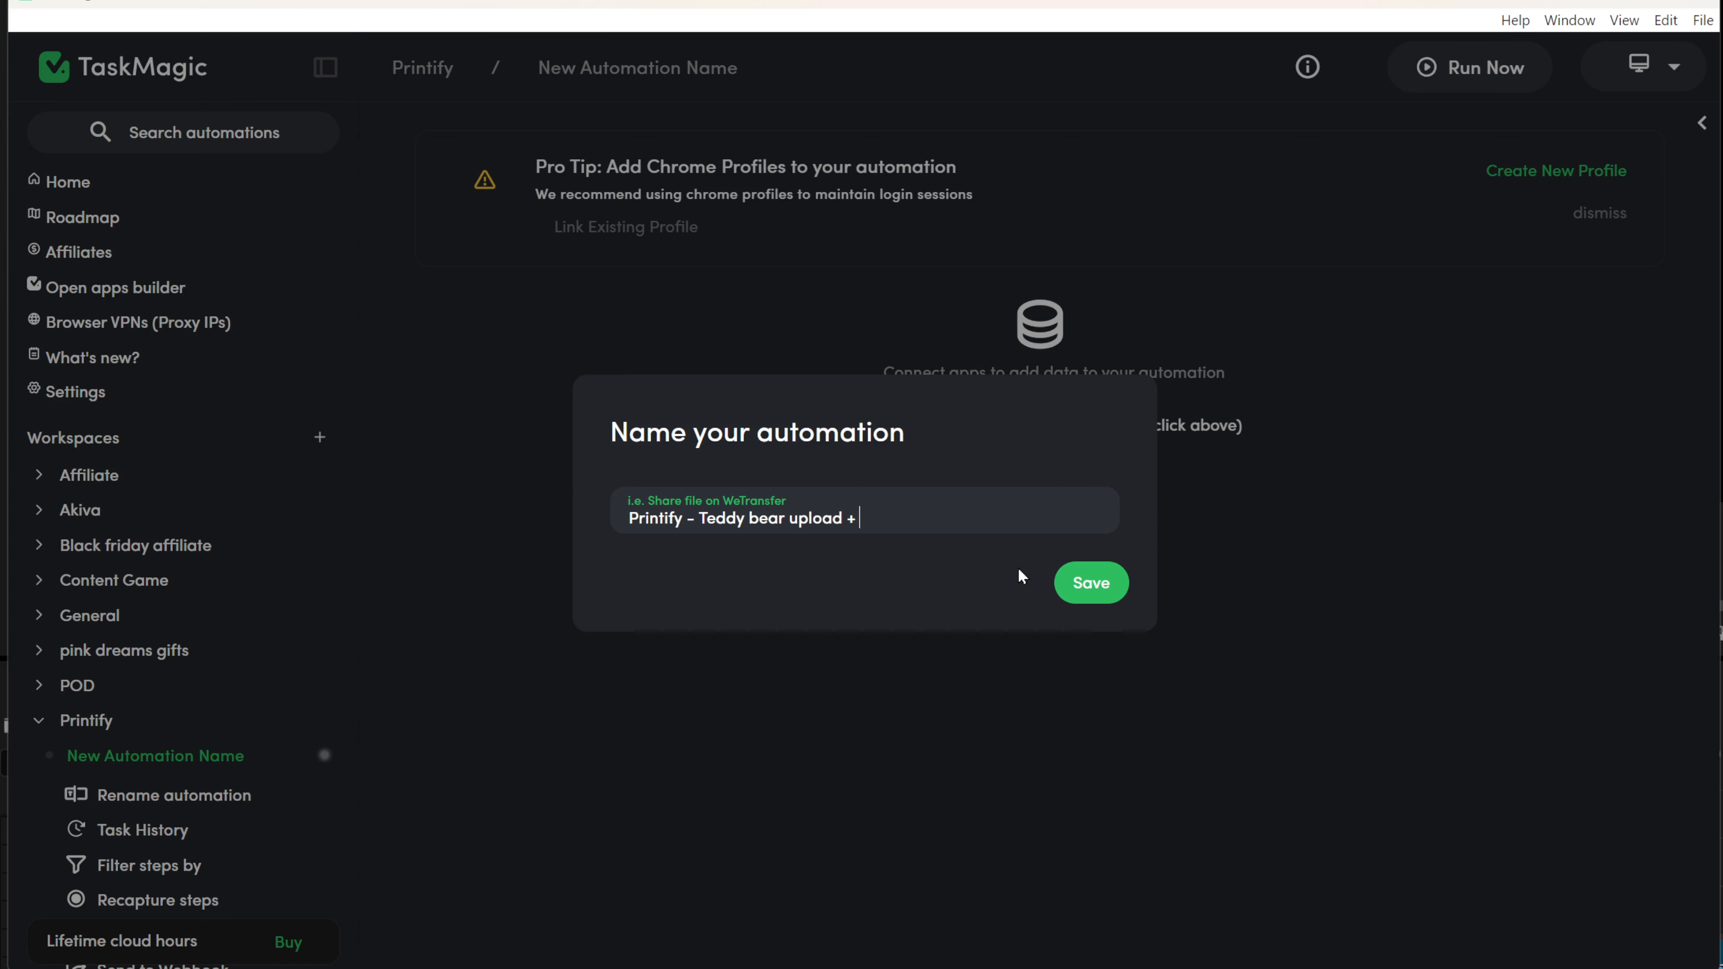
pyautogui.write(' woo')
pyautogui.click(1090, 583)
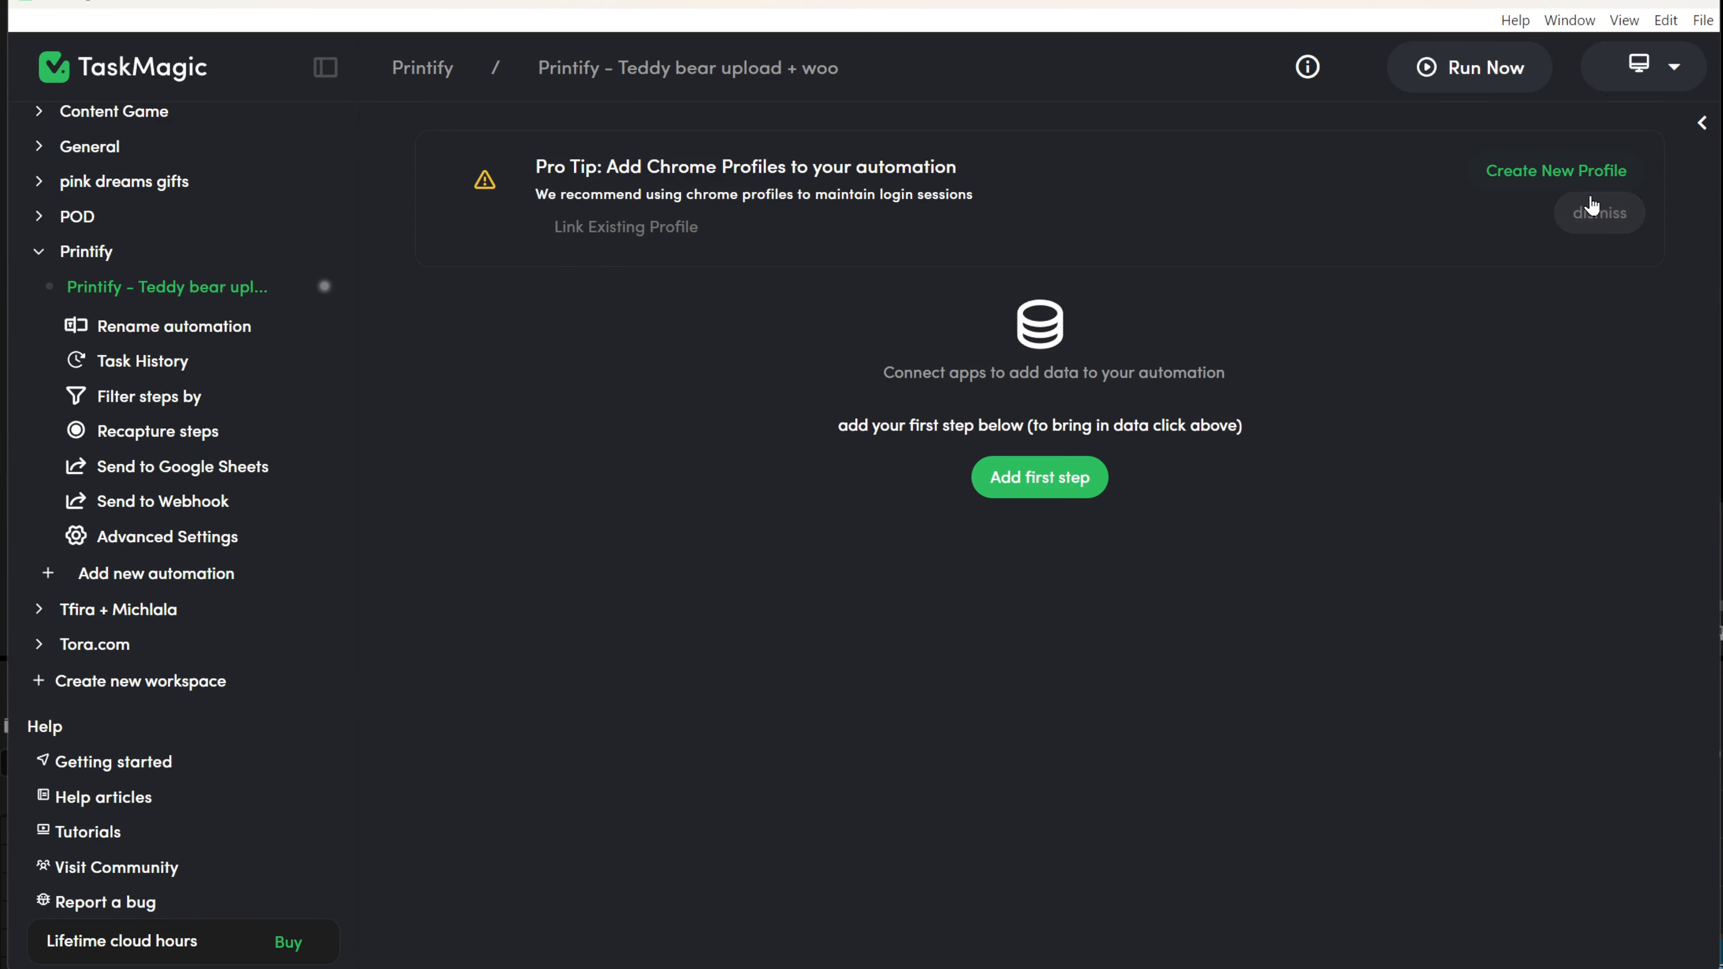
pyautogui.click(1591, 205)
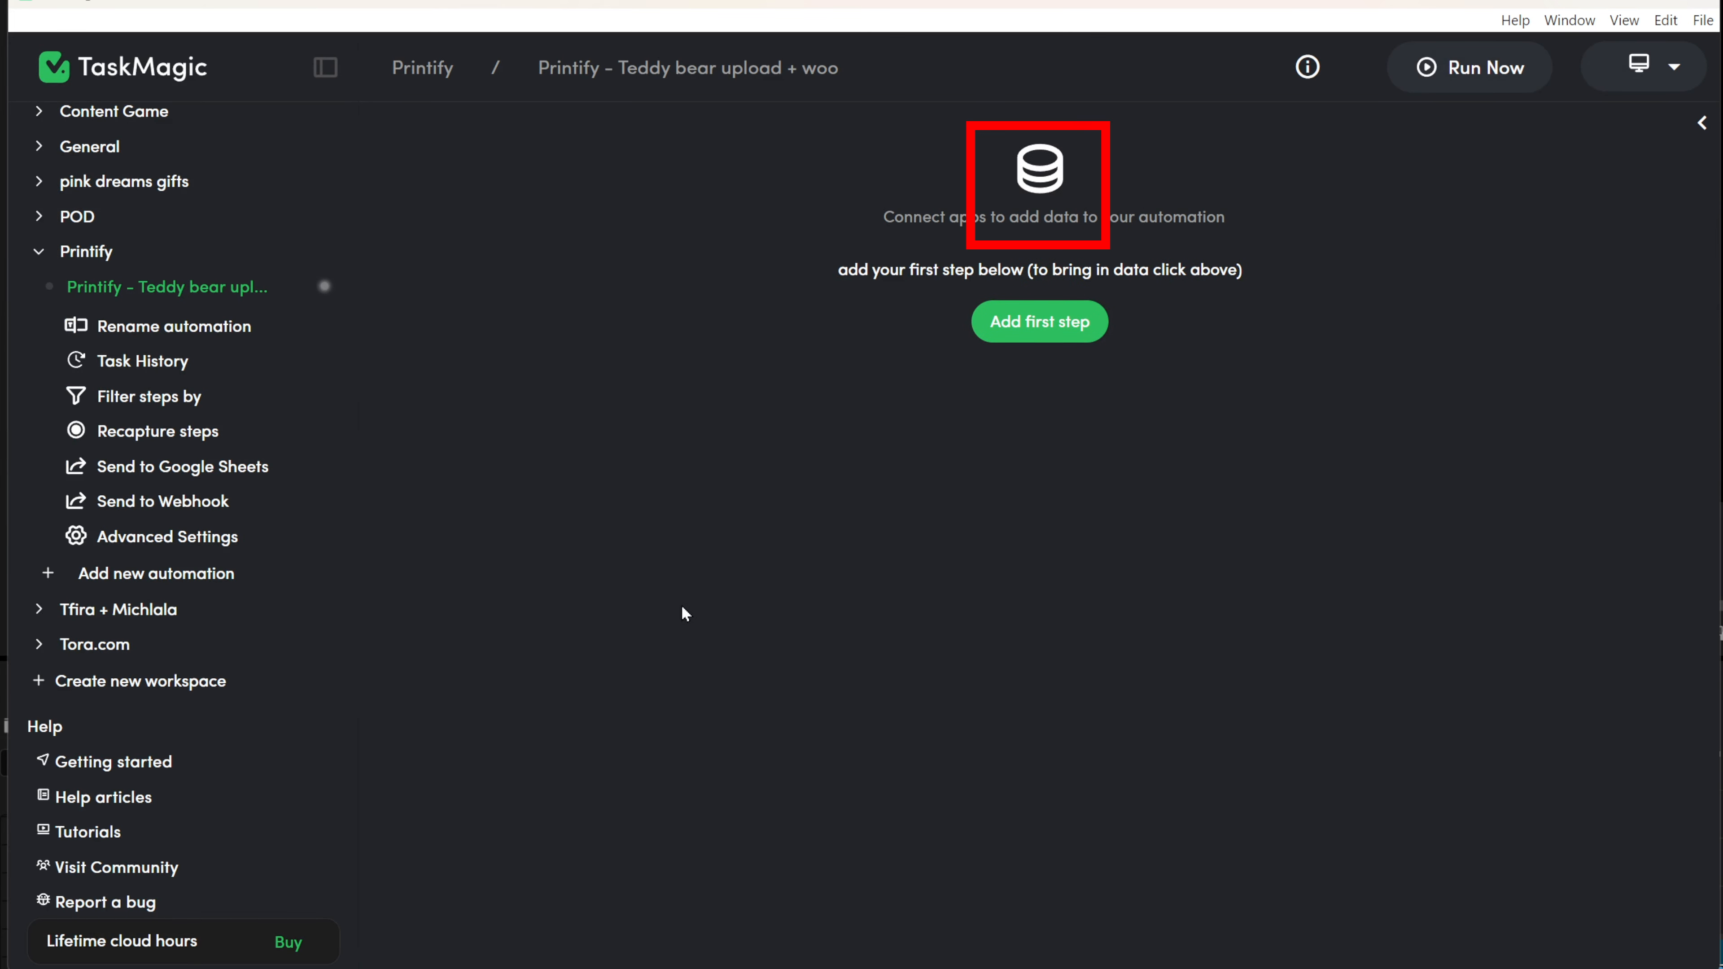
# Set the automation's trigger to loop over a list from a Google Sheet.
pyautogui.click(1040, 170)
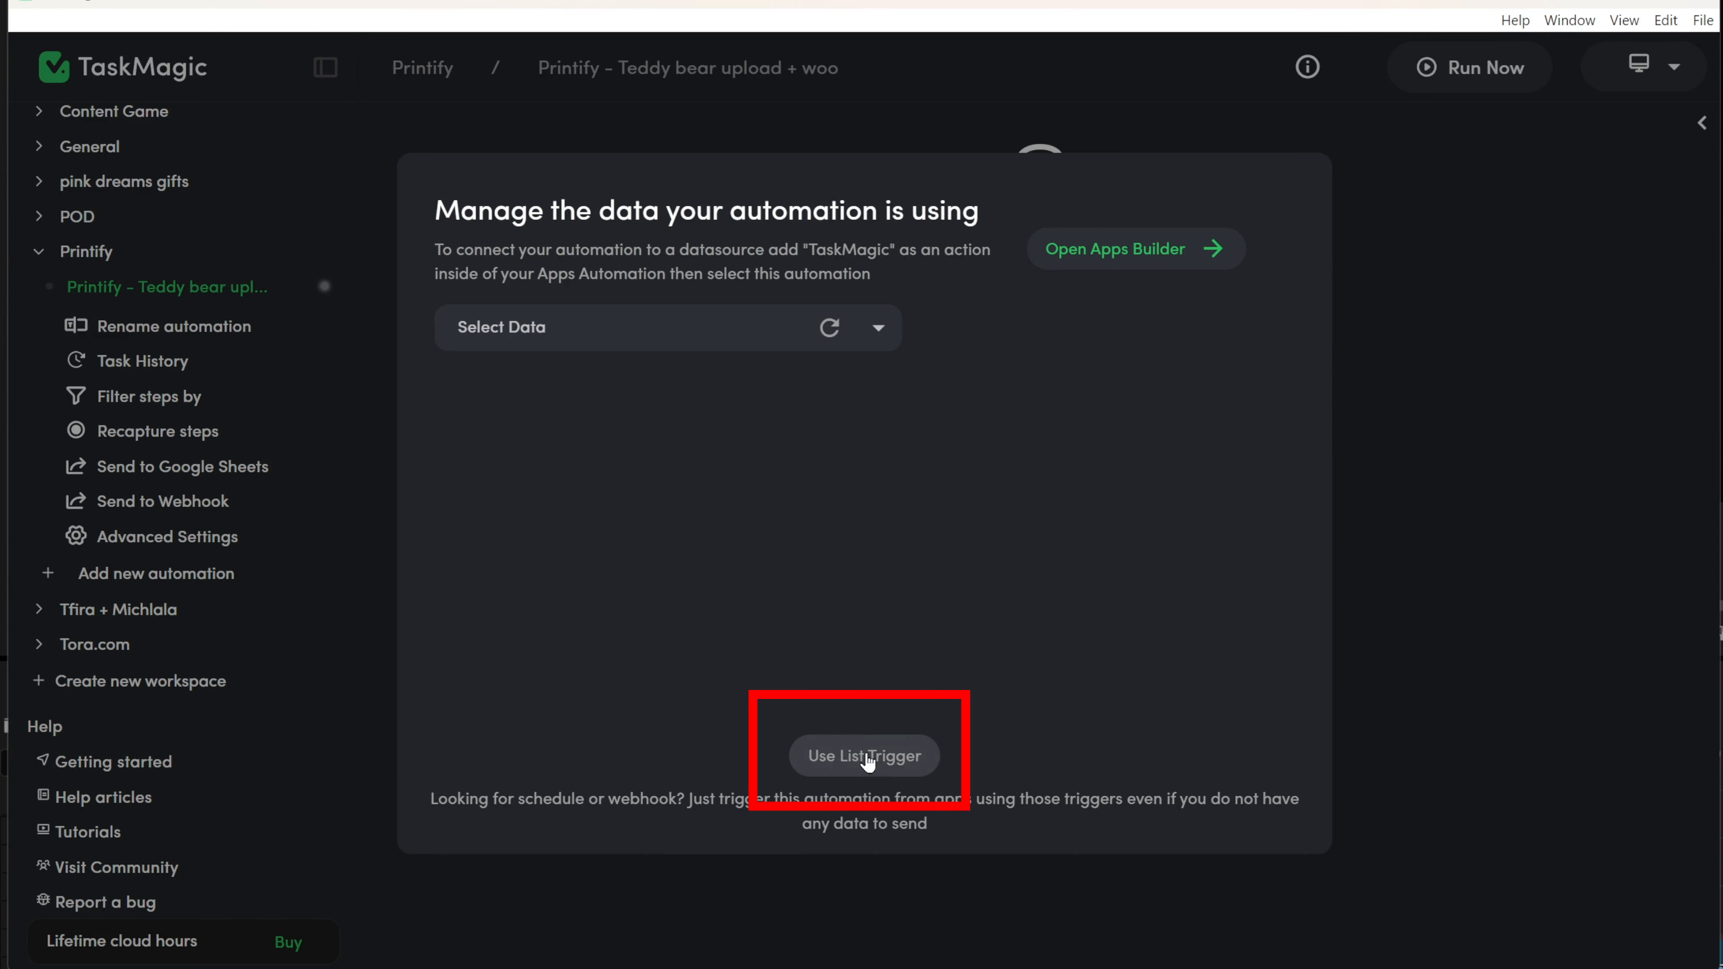
pyautogui.click(874, 764)
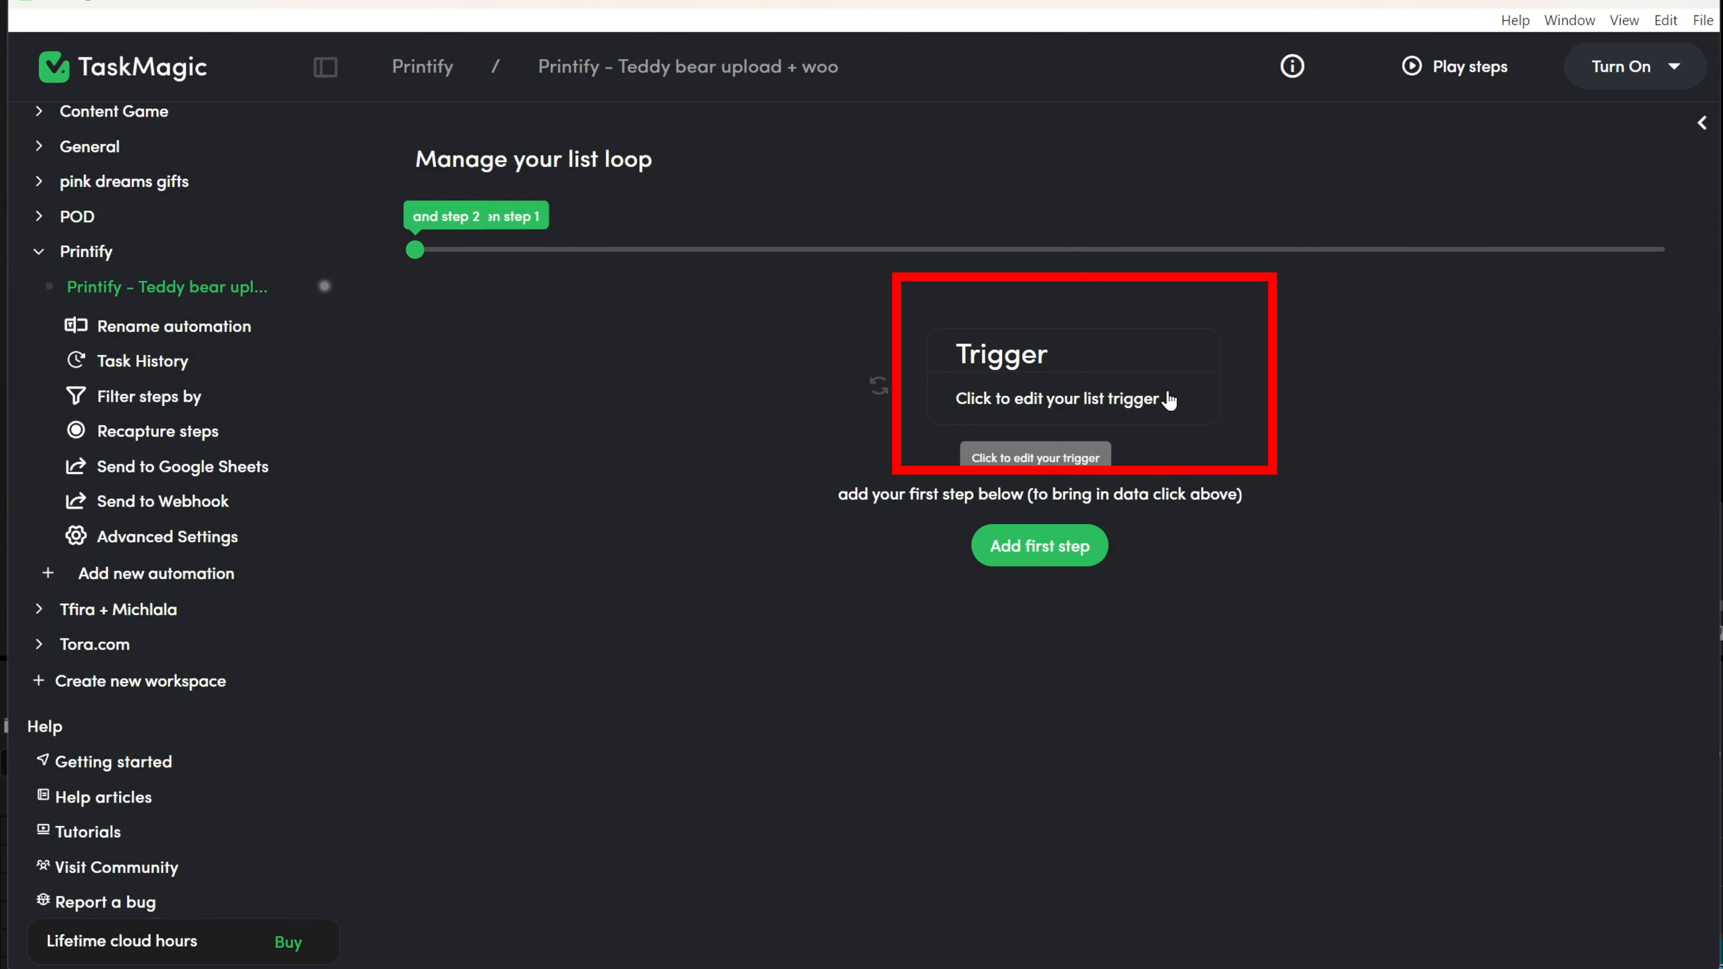
pyautogui.click(1165, 392)
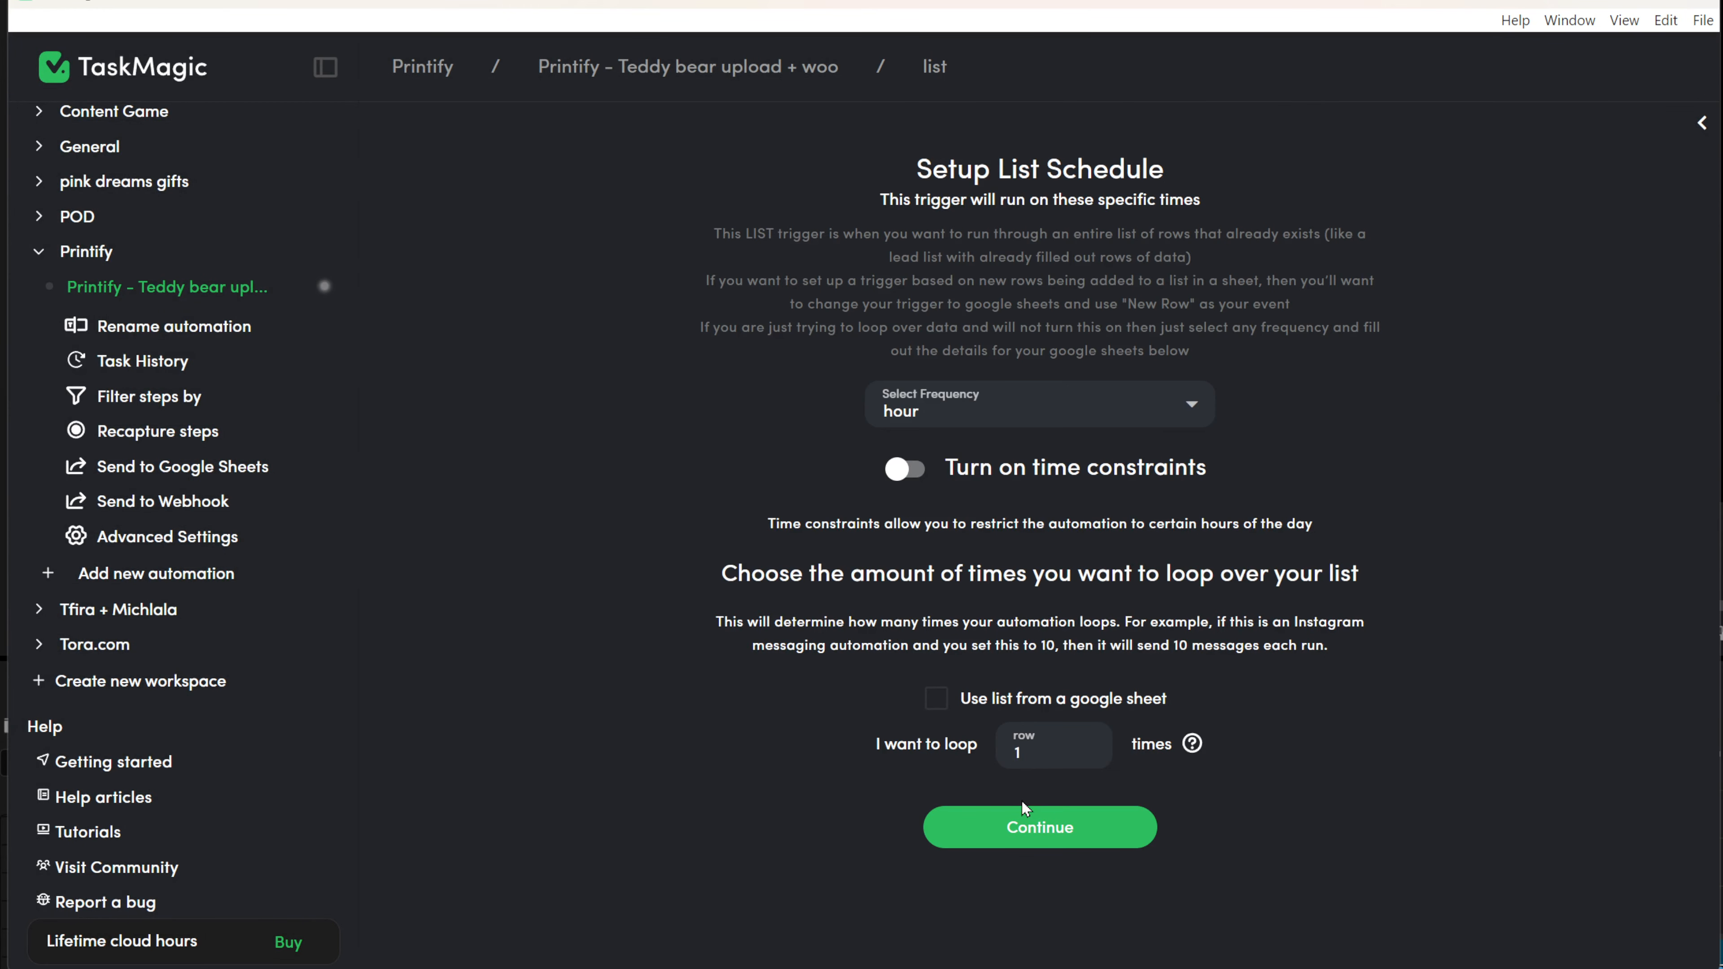
pyautogui.click(953, 703)
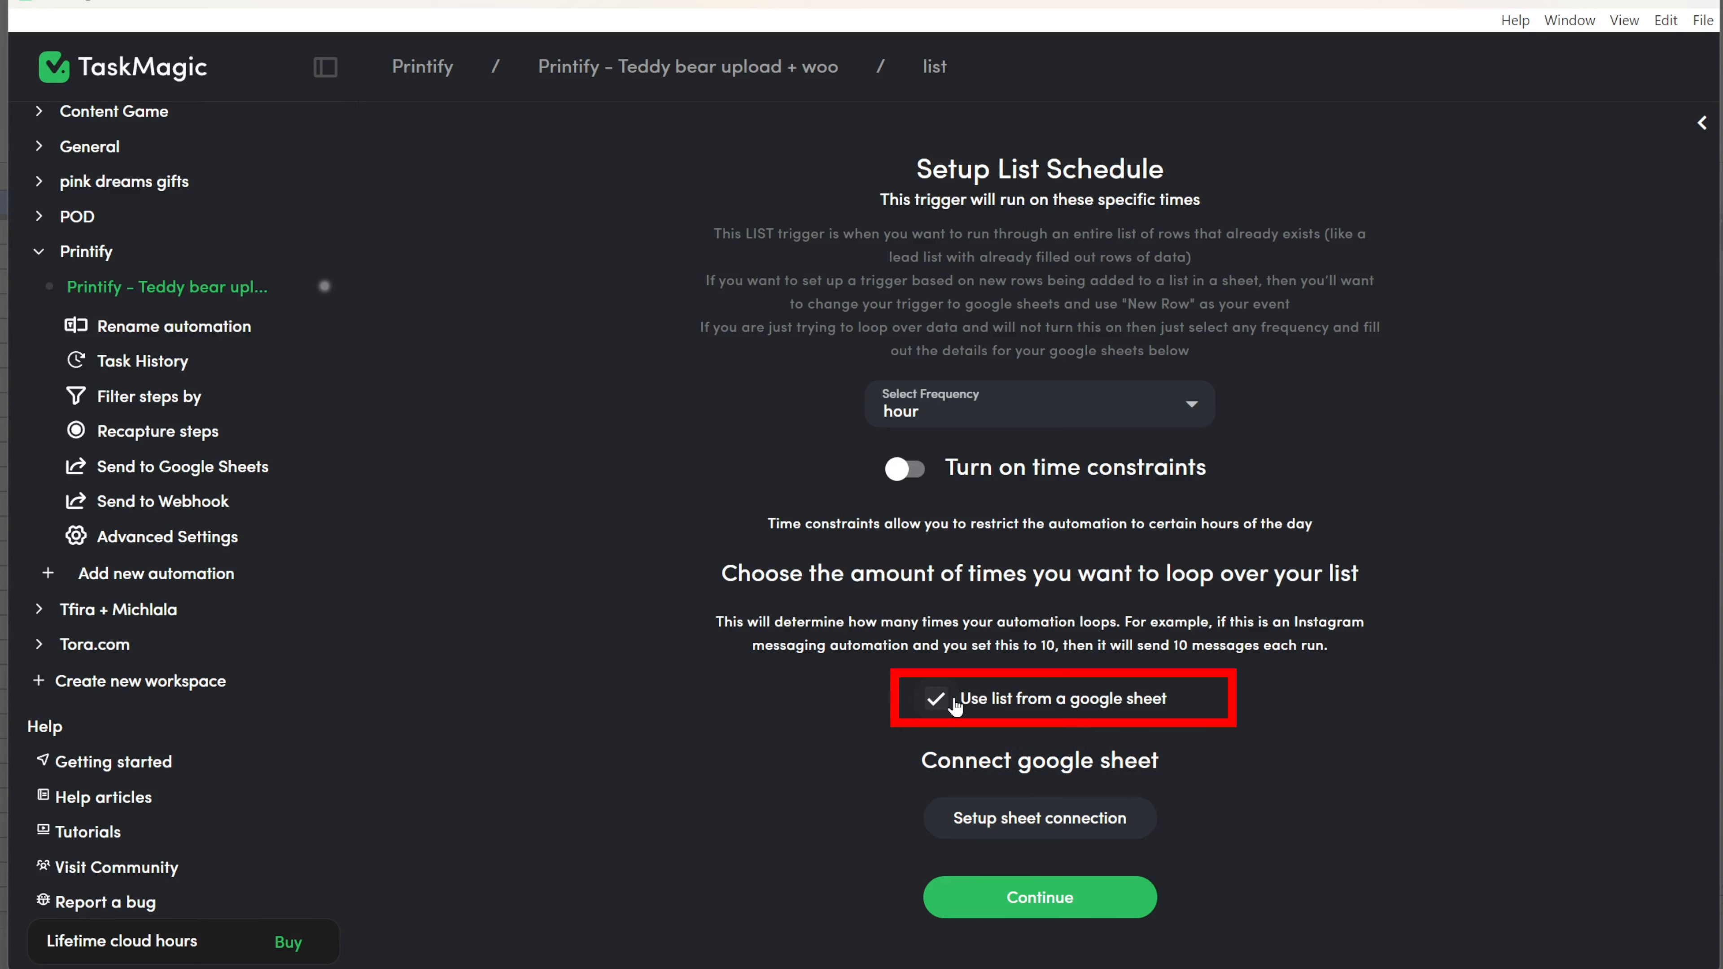
pyautogui.click(1085, 819)
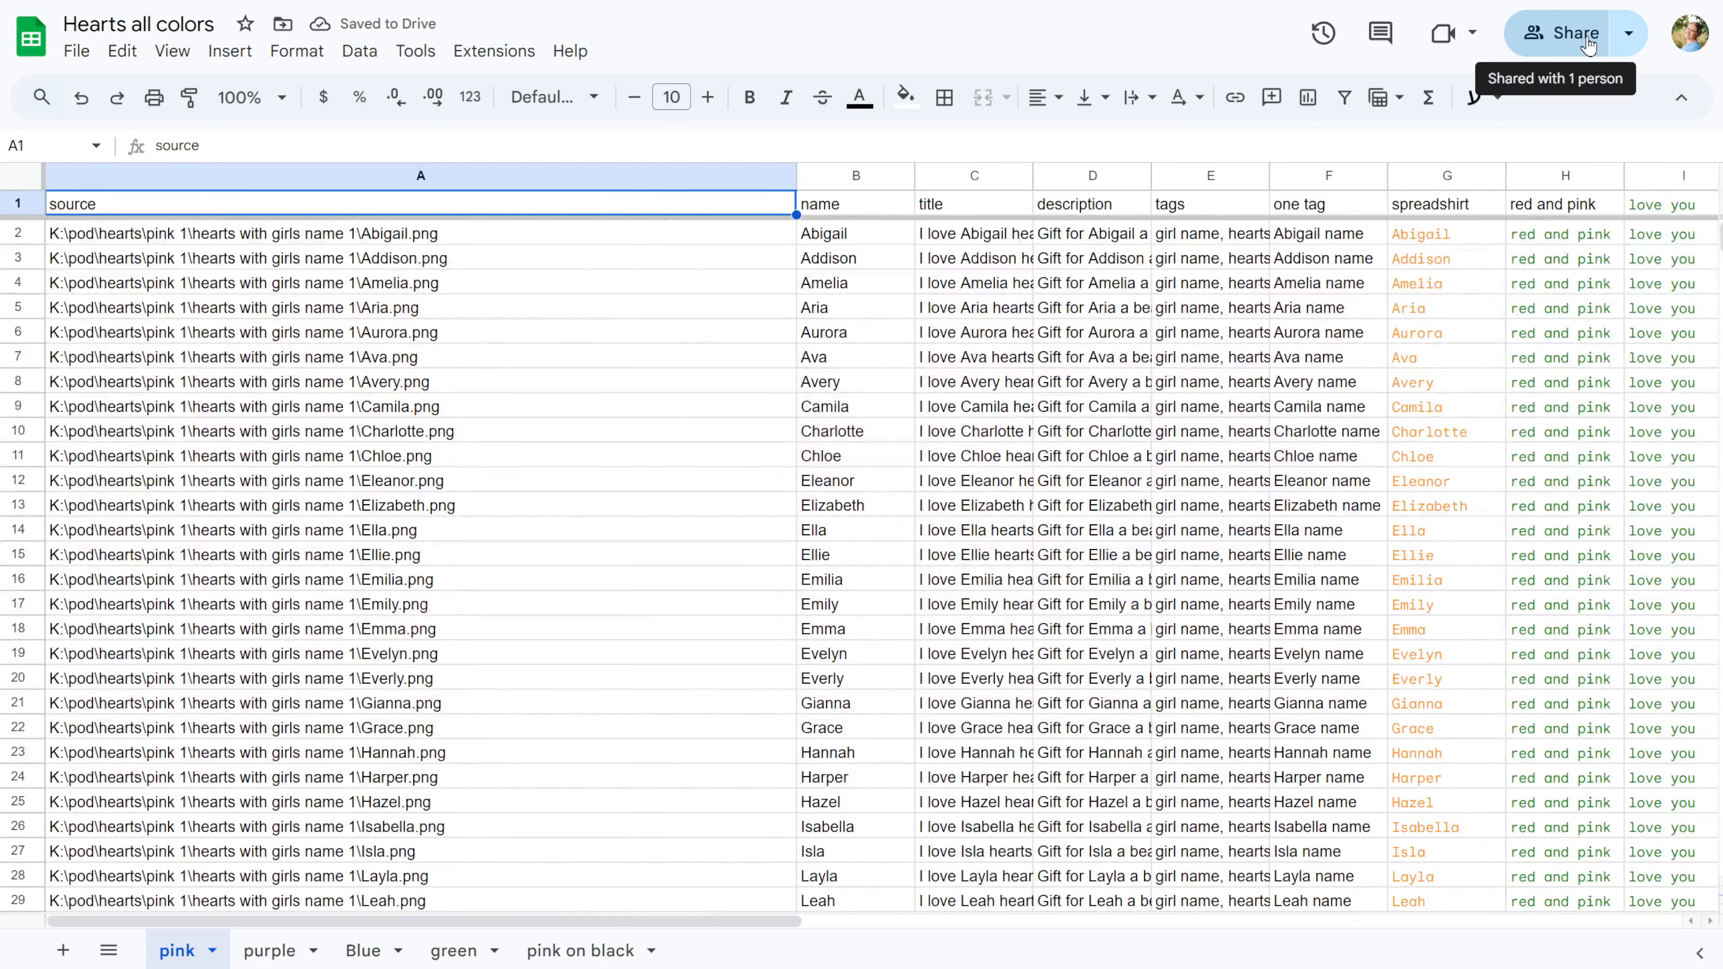
# Share the sheet with TaskMagic's automation account as Editor and paste its URL.
pyautogui.click(1589, 41)
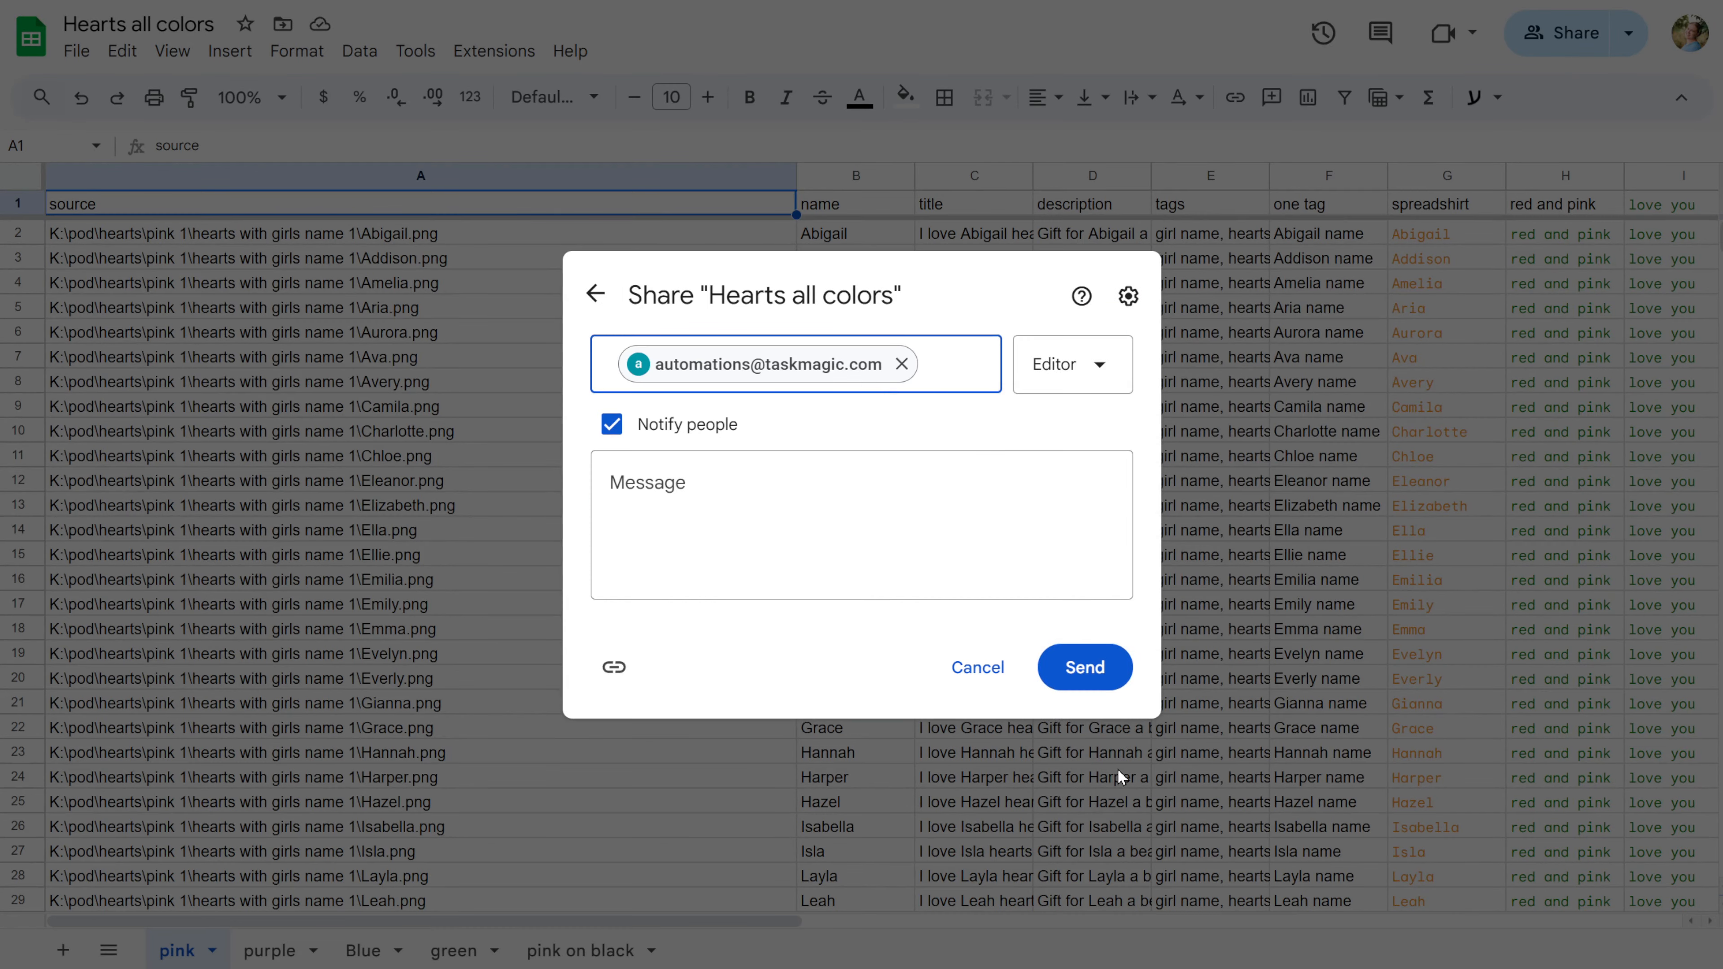
pyautogui.click(1084, 665)
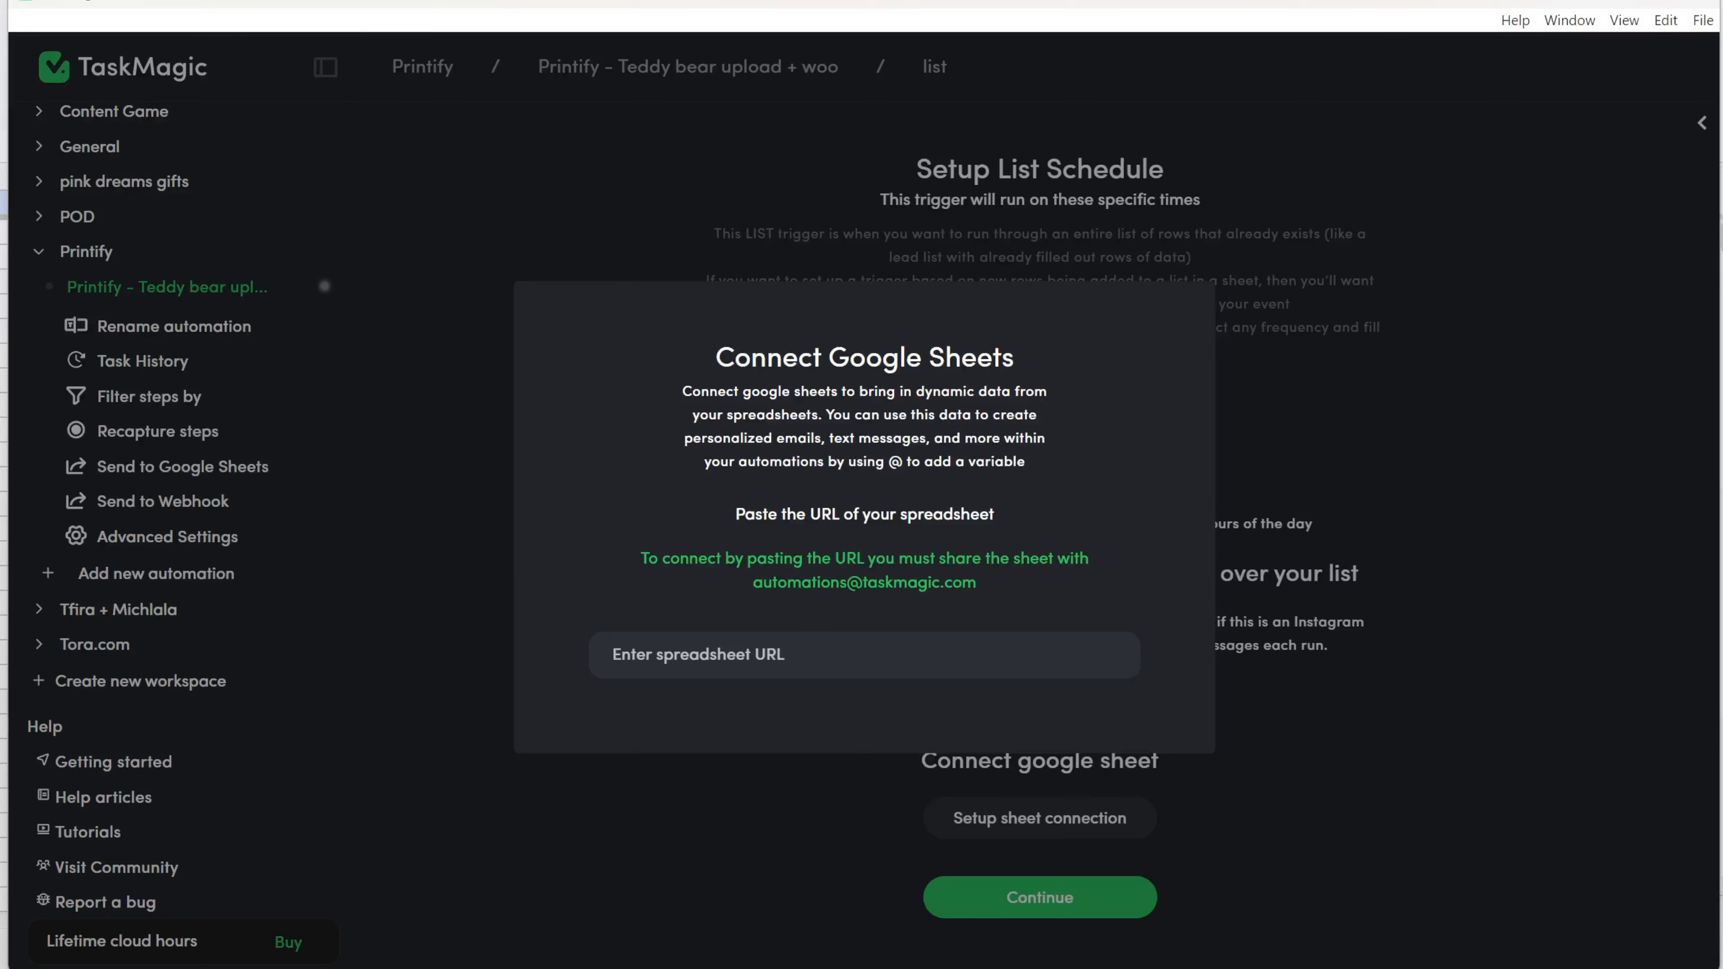
pyautogui.click(787, 675)
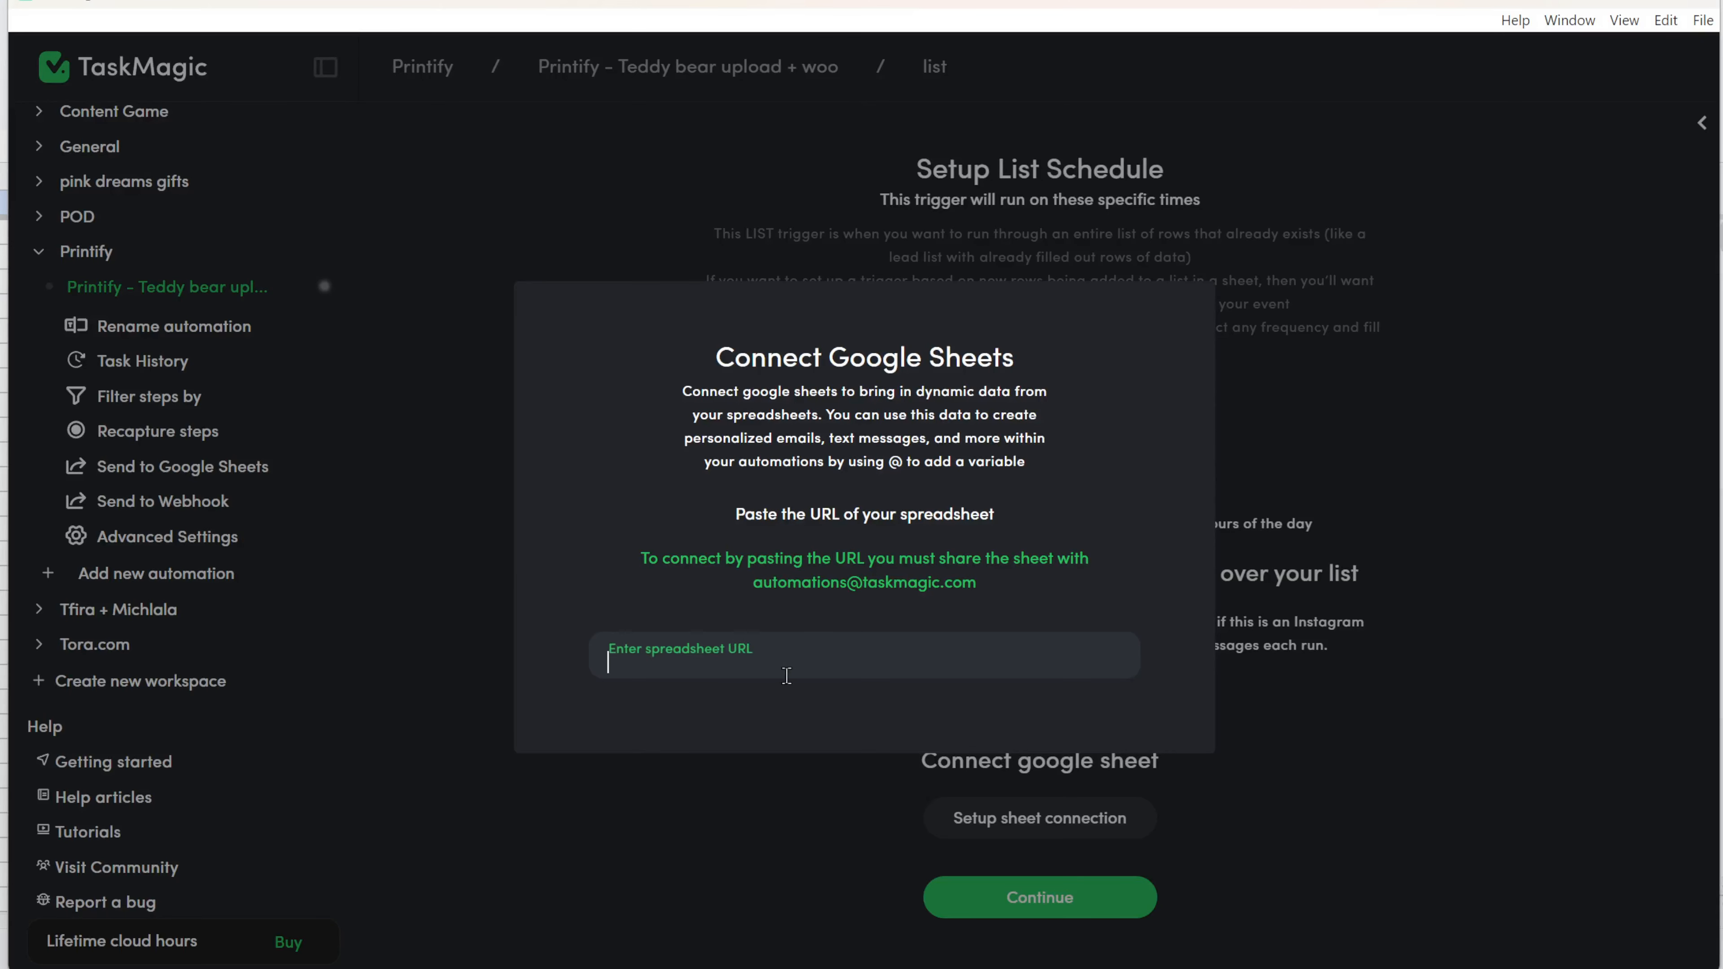
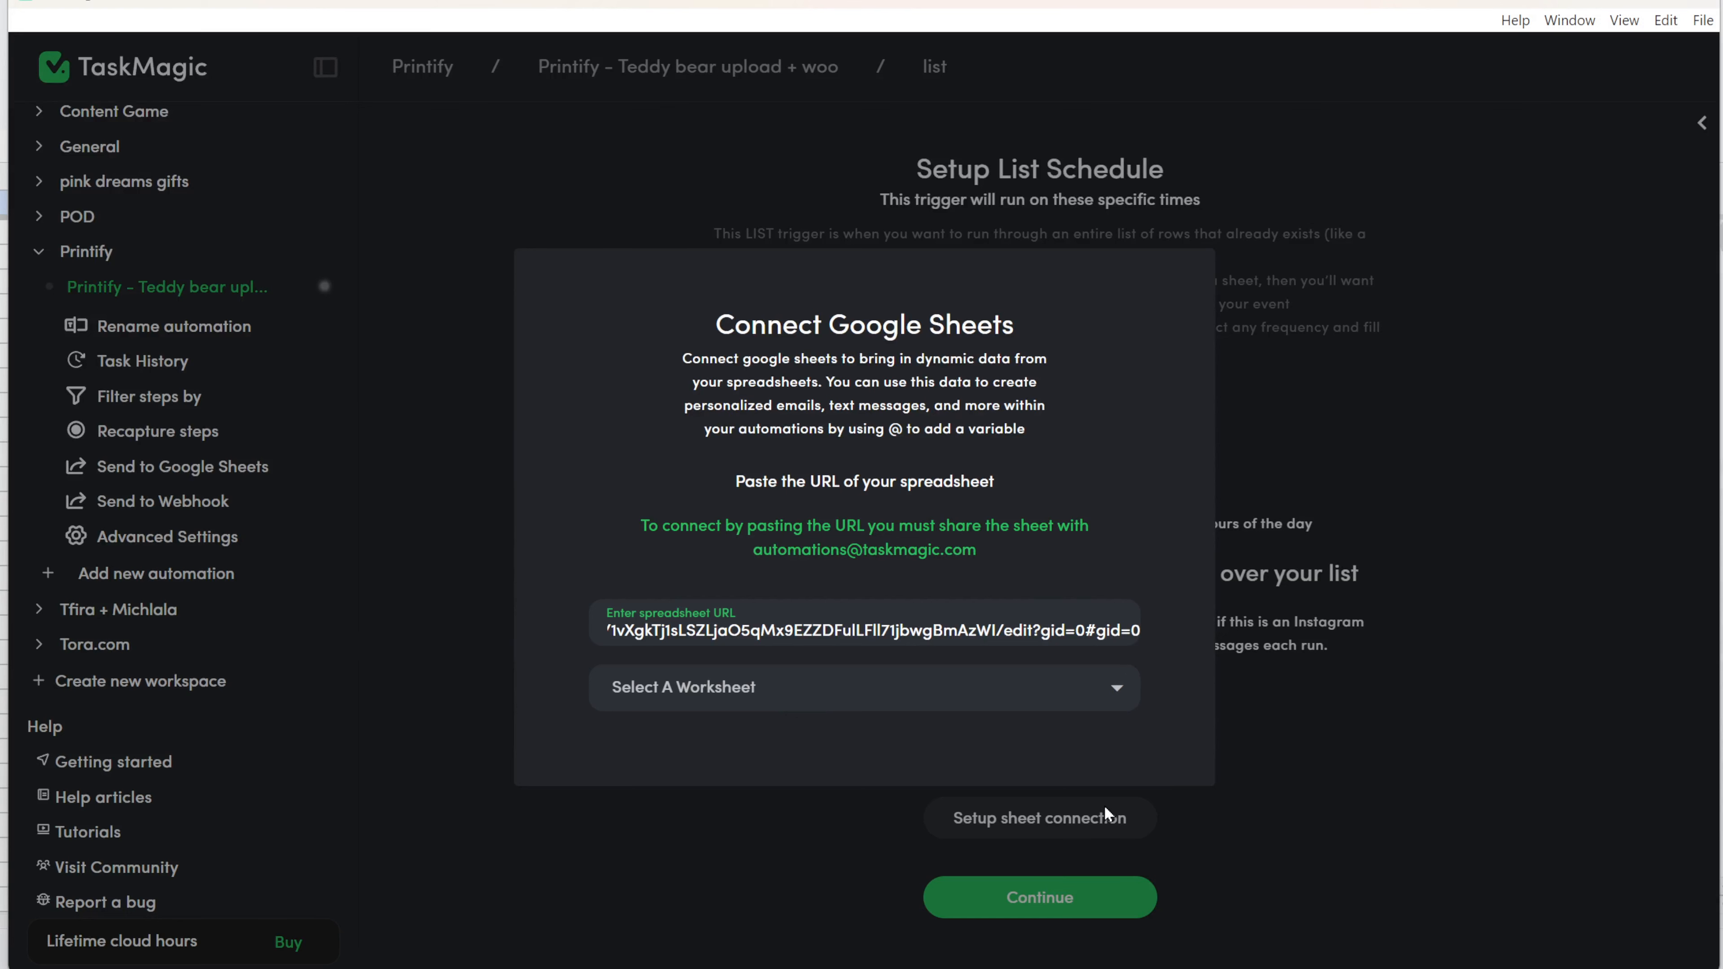
# Pick the 'pink' worksheet, accept the detected column headers, and continue.
pyautogui.click(1122, 691)
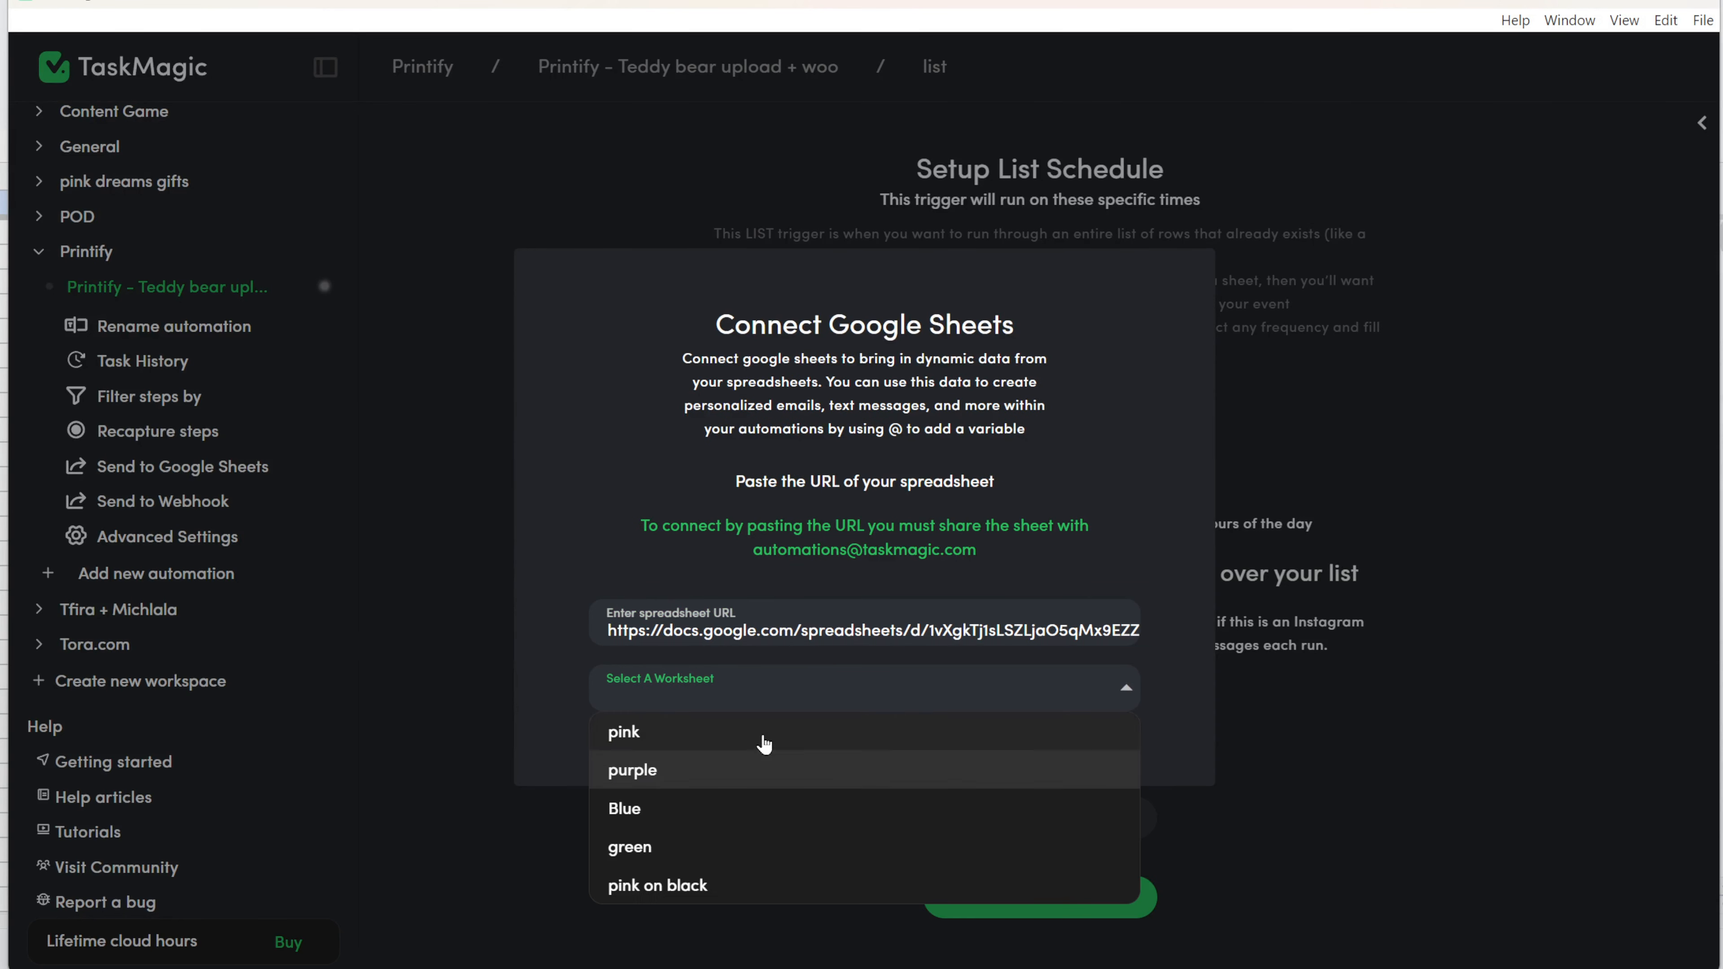
pyautogui.click(766, 734)
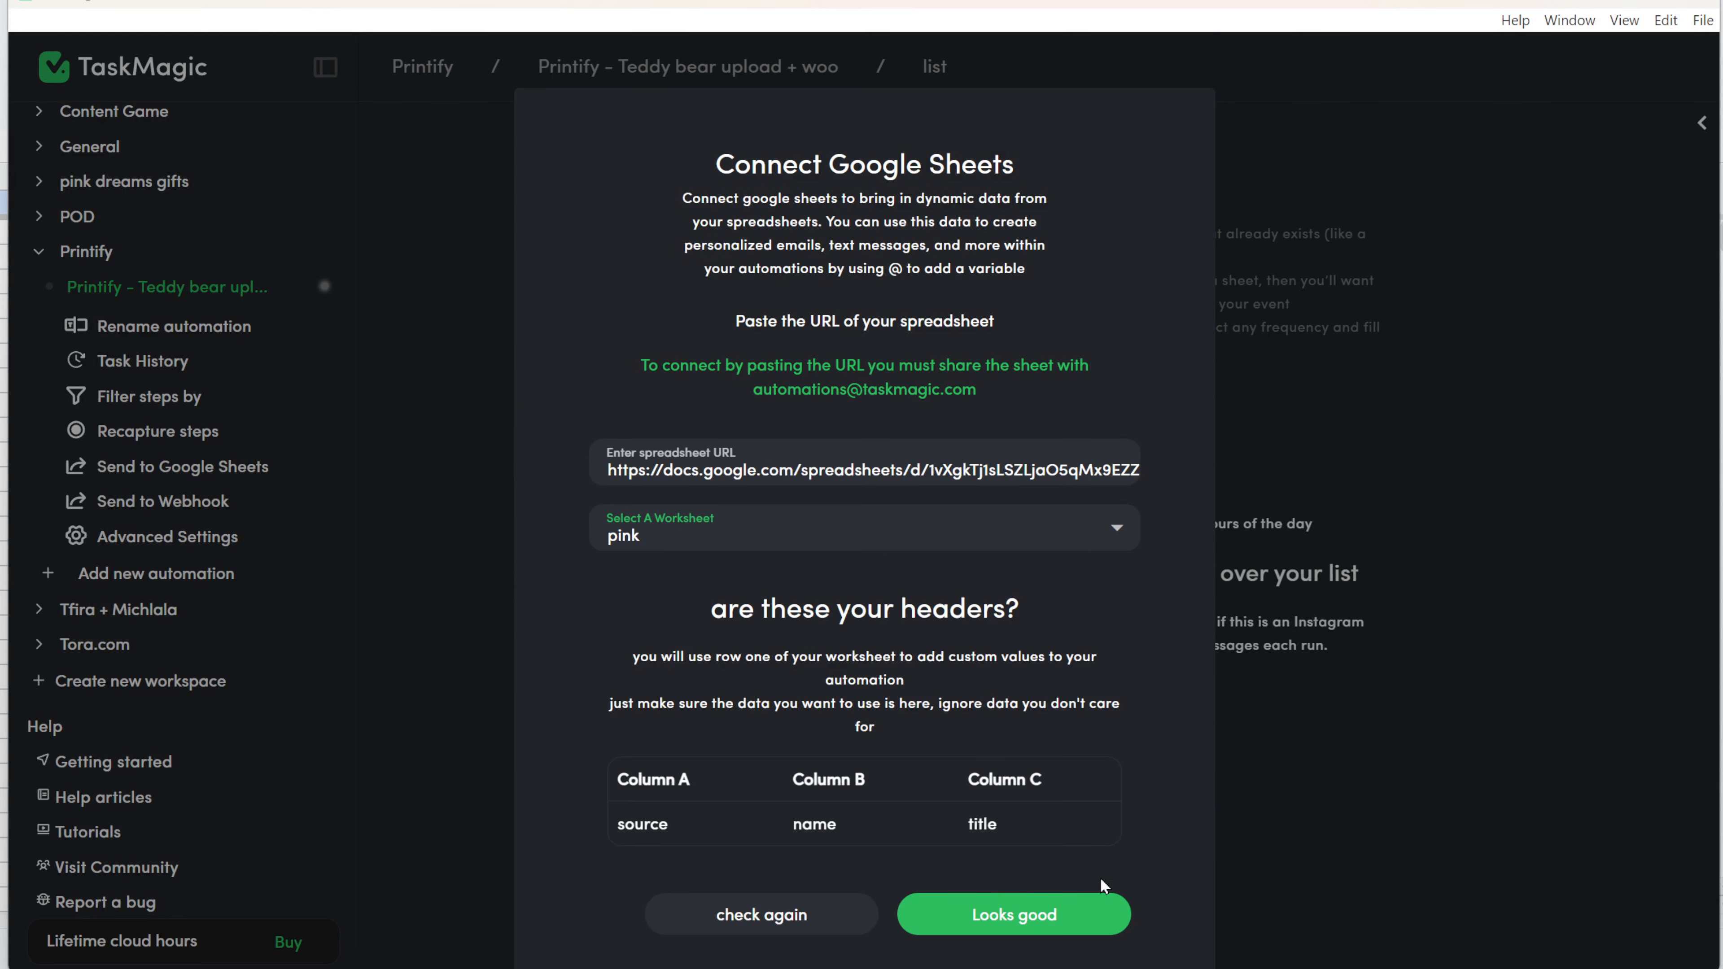
pyautogui.click(991, 910)
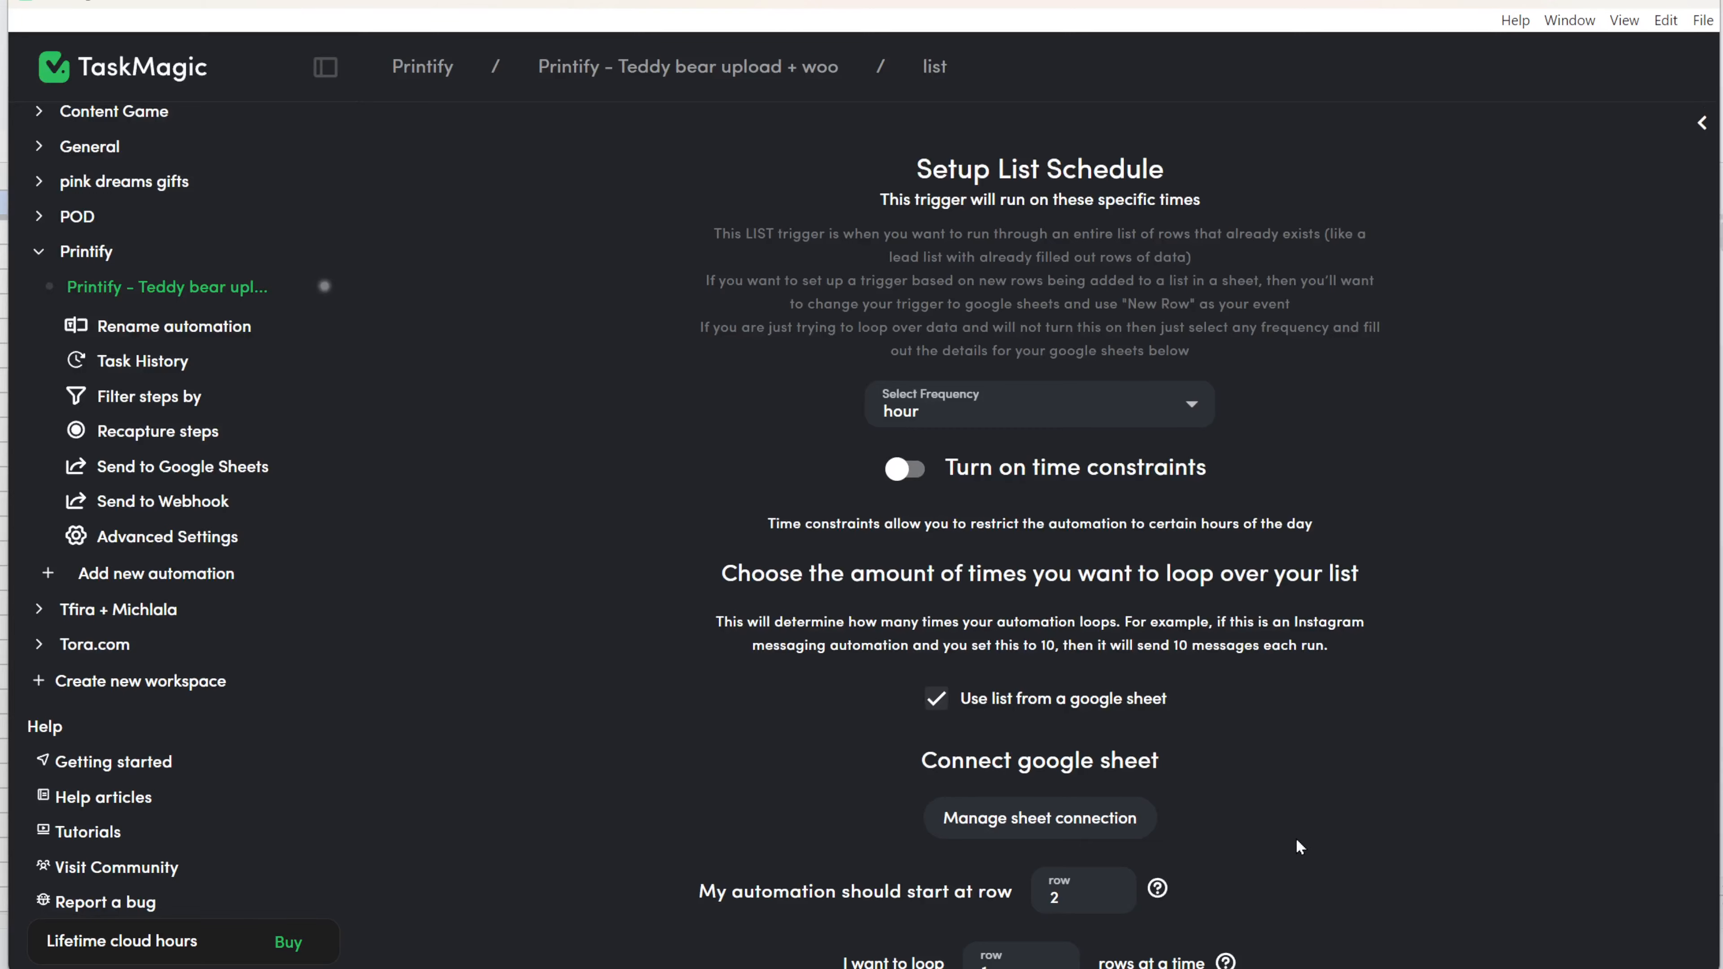
pyautogui.scroll(-2, 1299, 846)
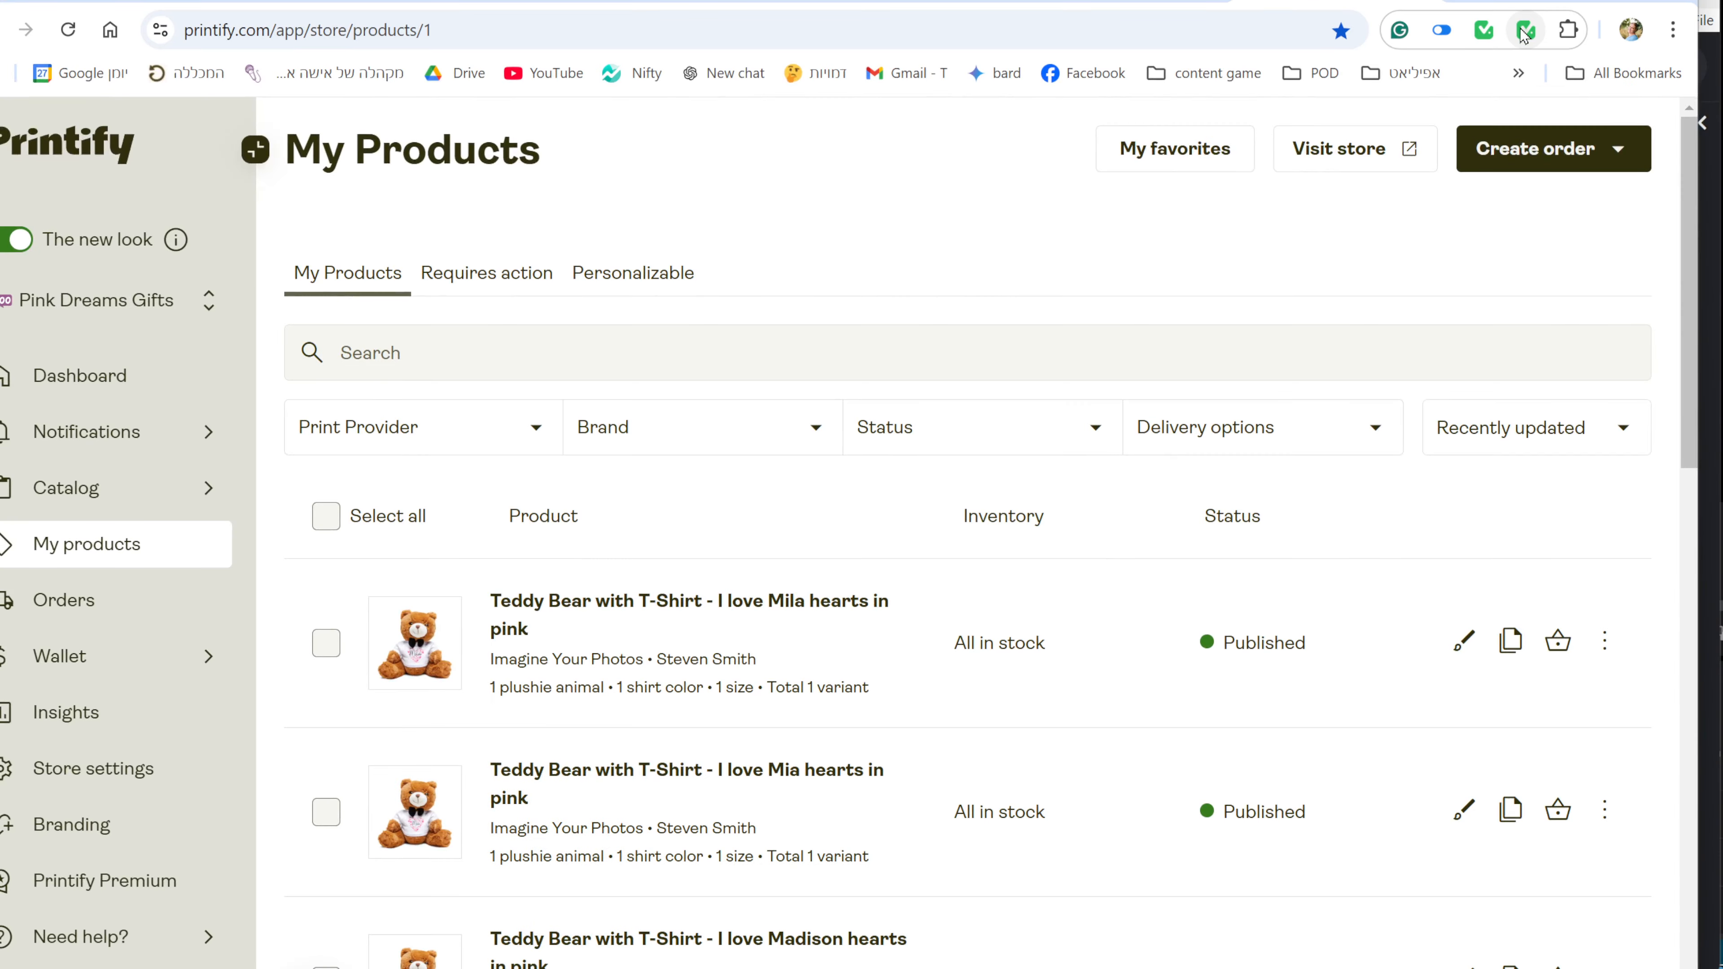
pyautogui.click(1523, 33)
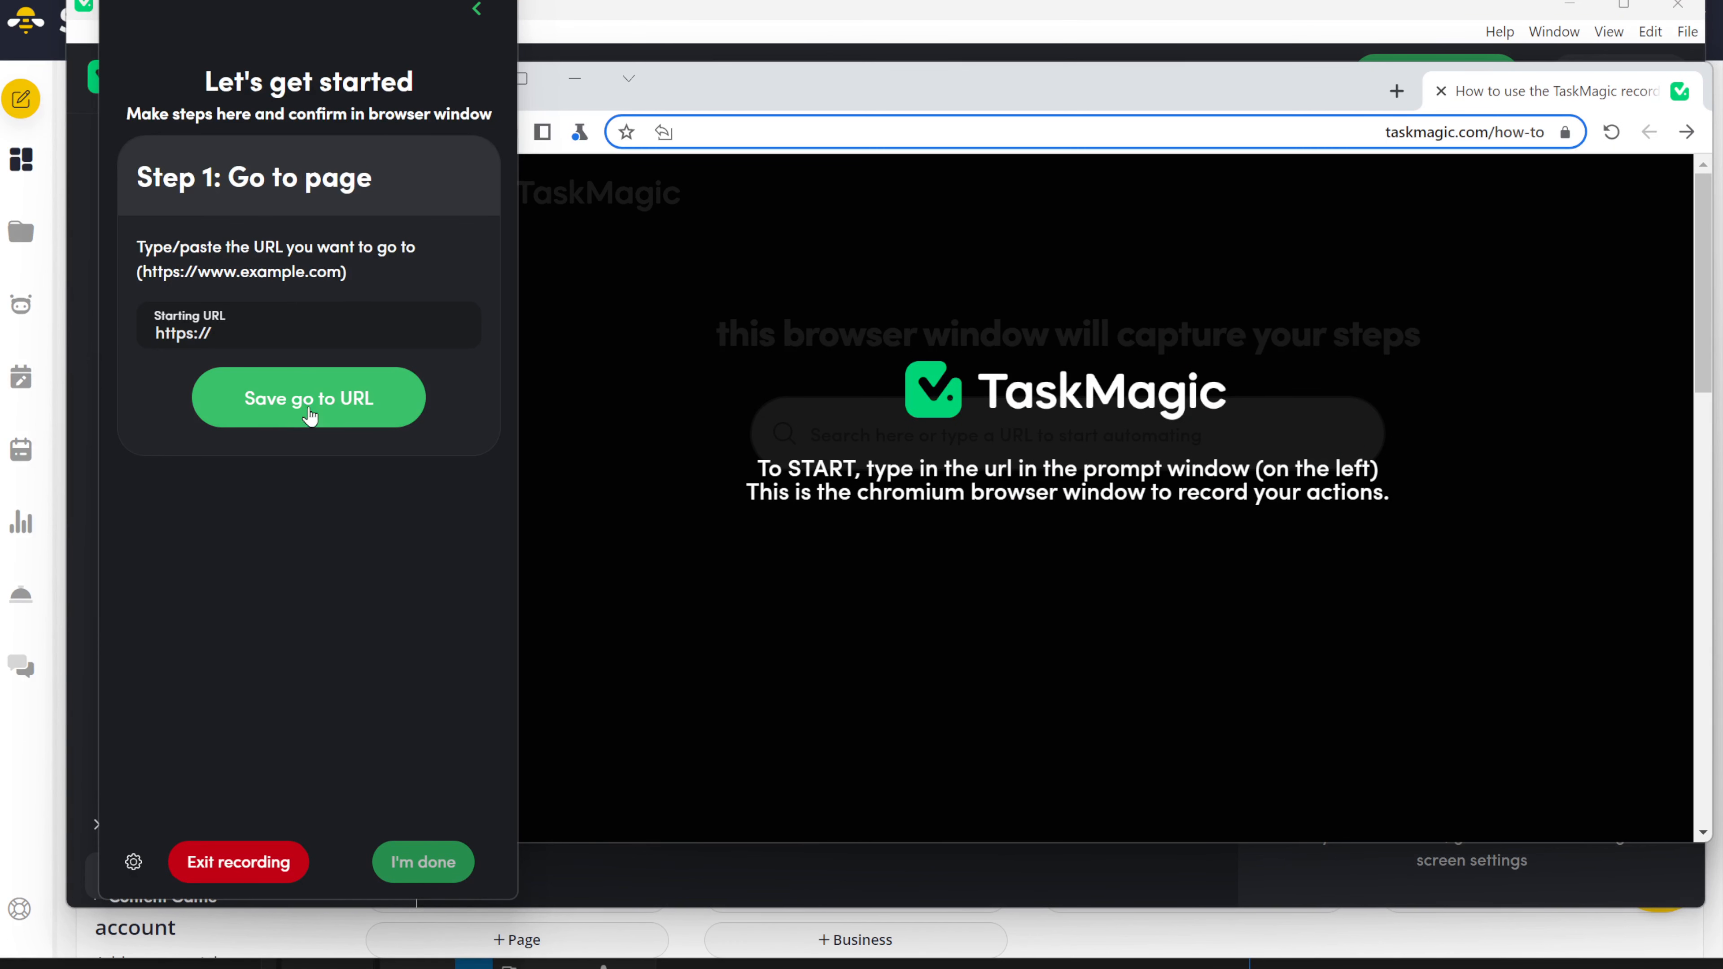
pyautogui.click(300, 343)
pyautogui.hotkey('ctrl', 'a')
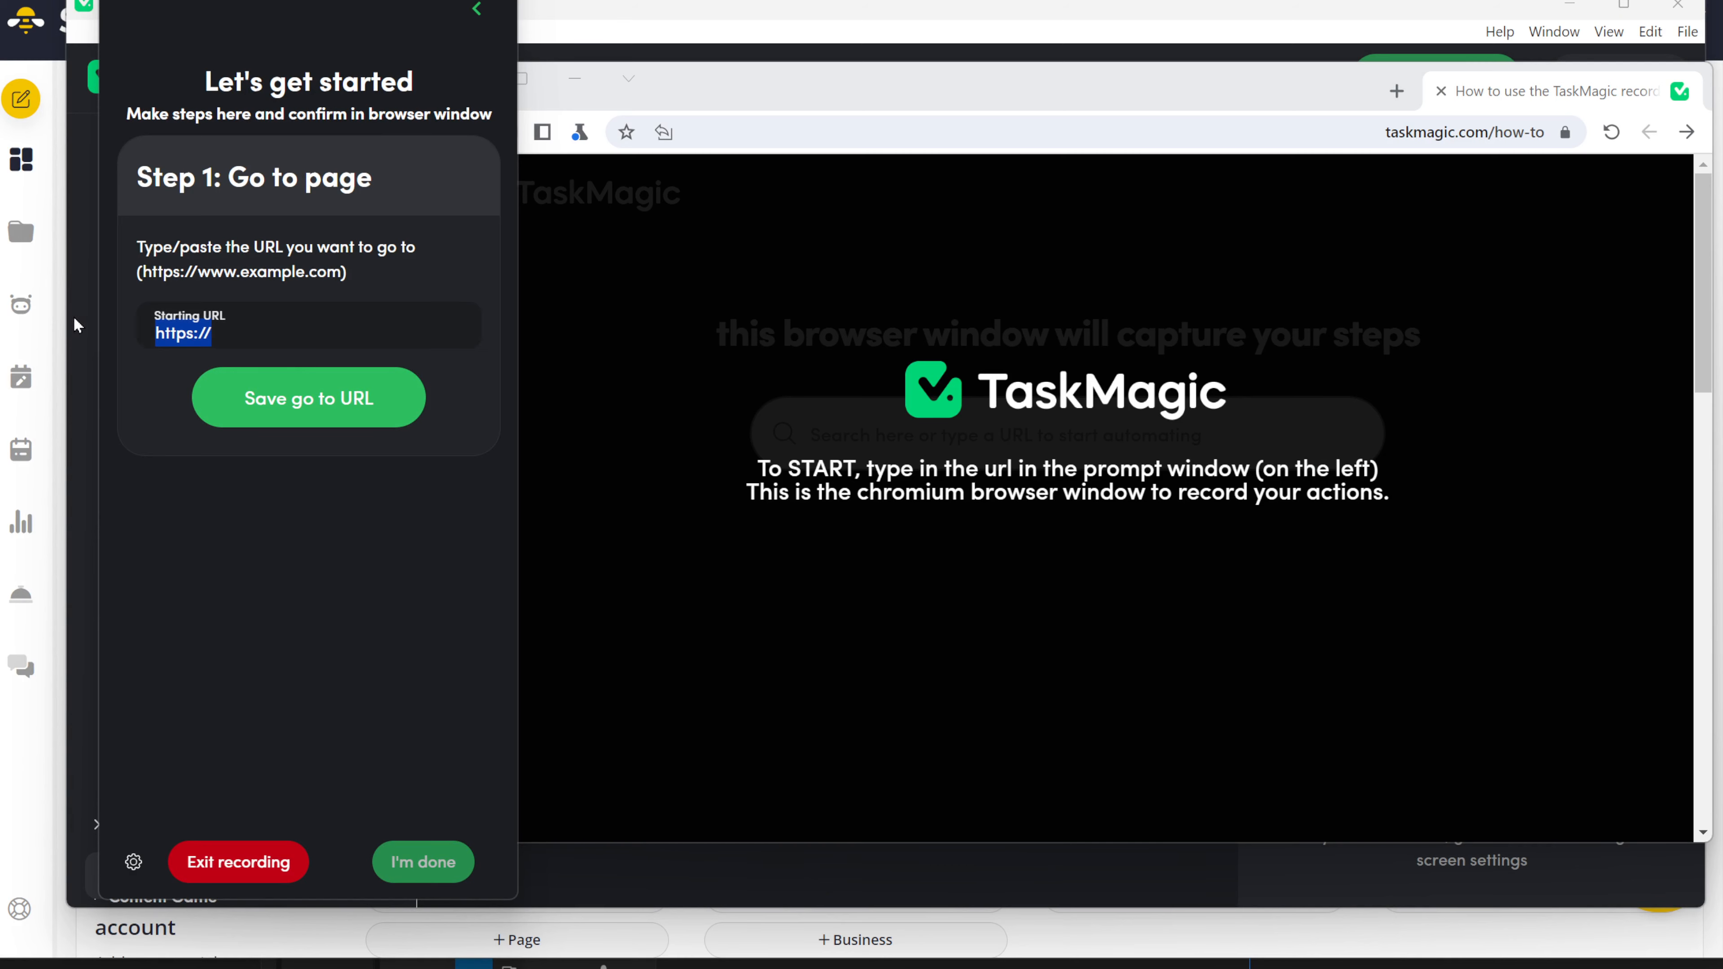
pyautogui.write('https://app.socialbee.com/')
pyautogui.click(302, 424)
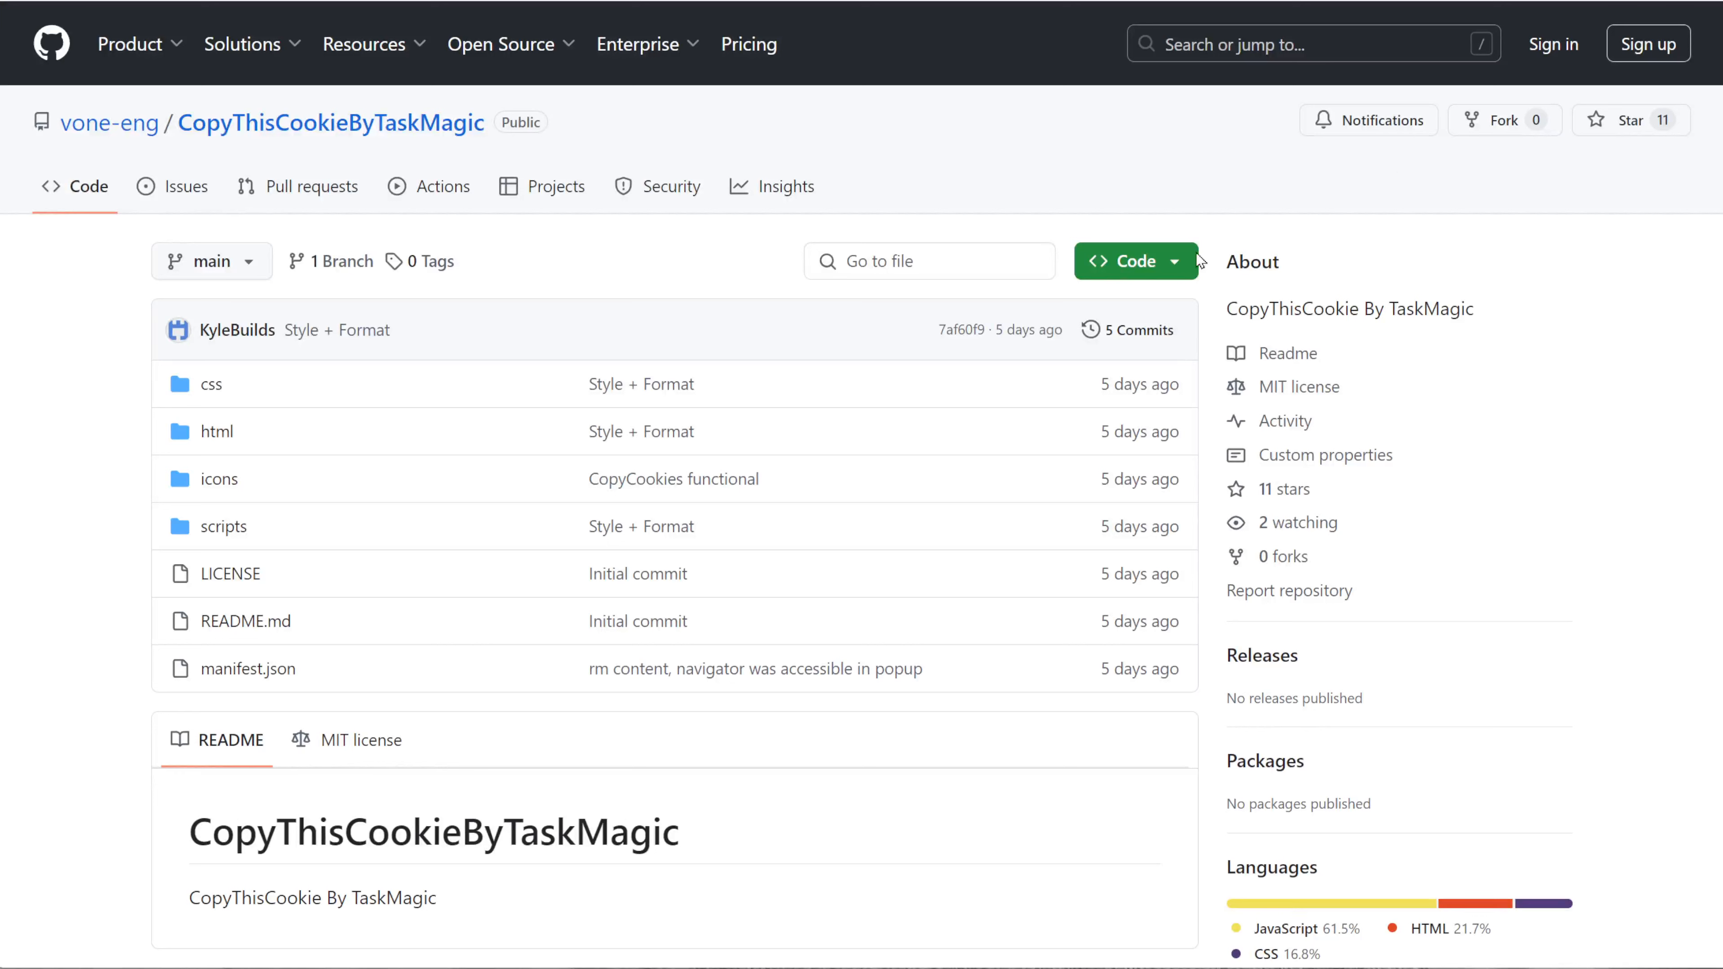
# Download the repository as CopyThisCookieByTaskMagic-main.zip and extract it in the Downloads folder.
pyautogui.click(1125, 264)
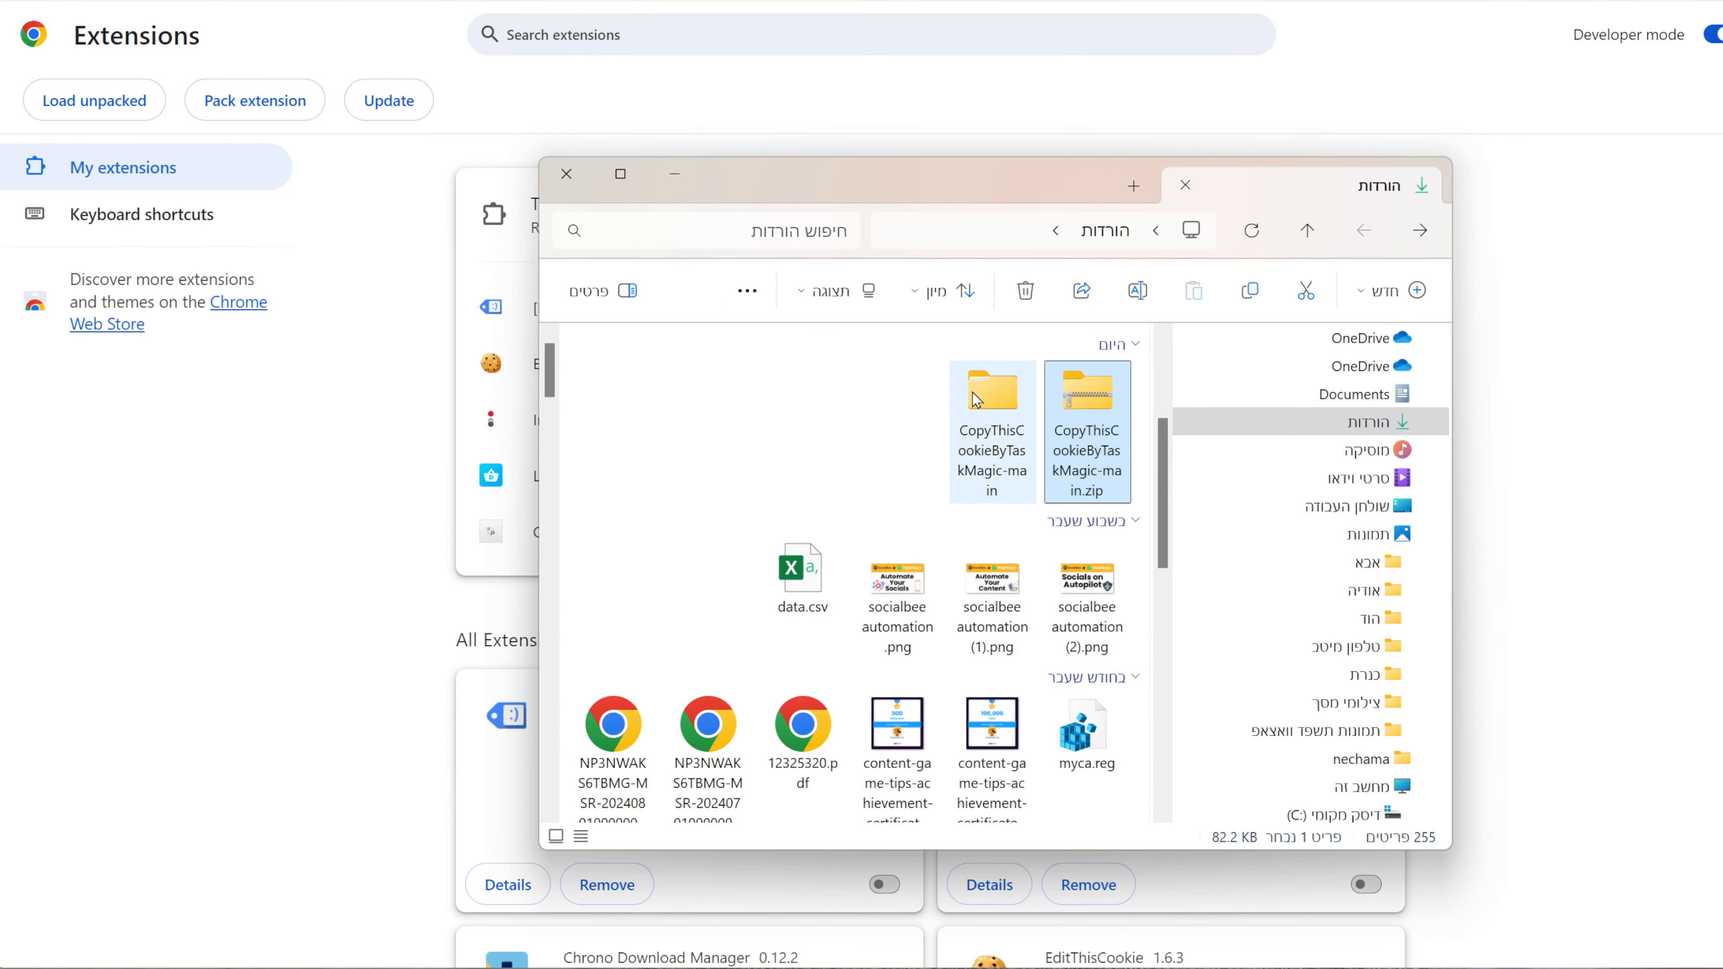
pyautogui.click(94, 100)
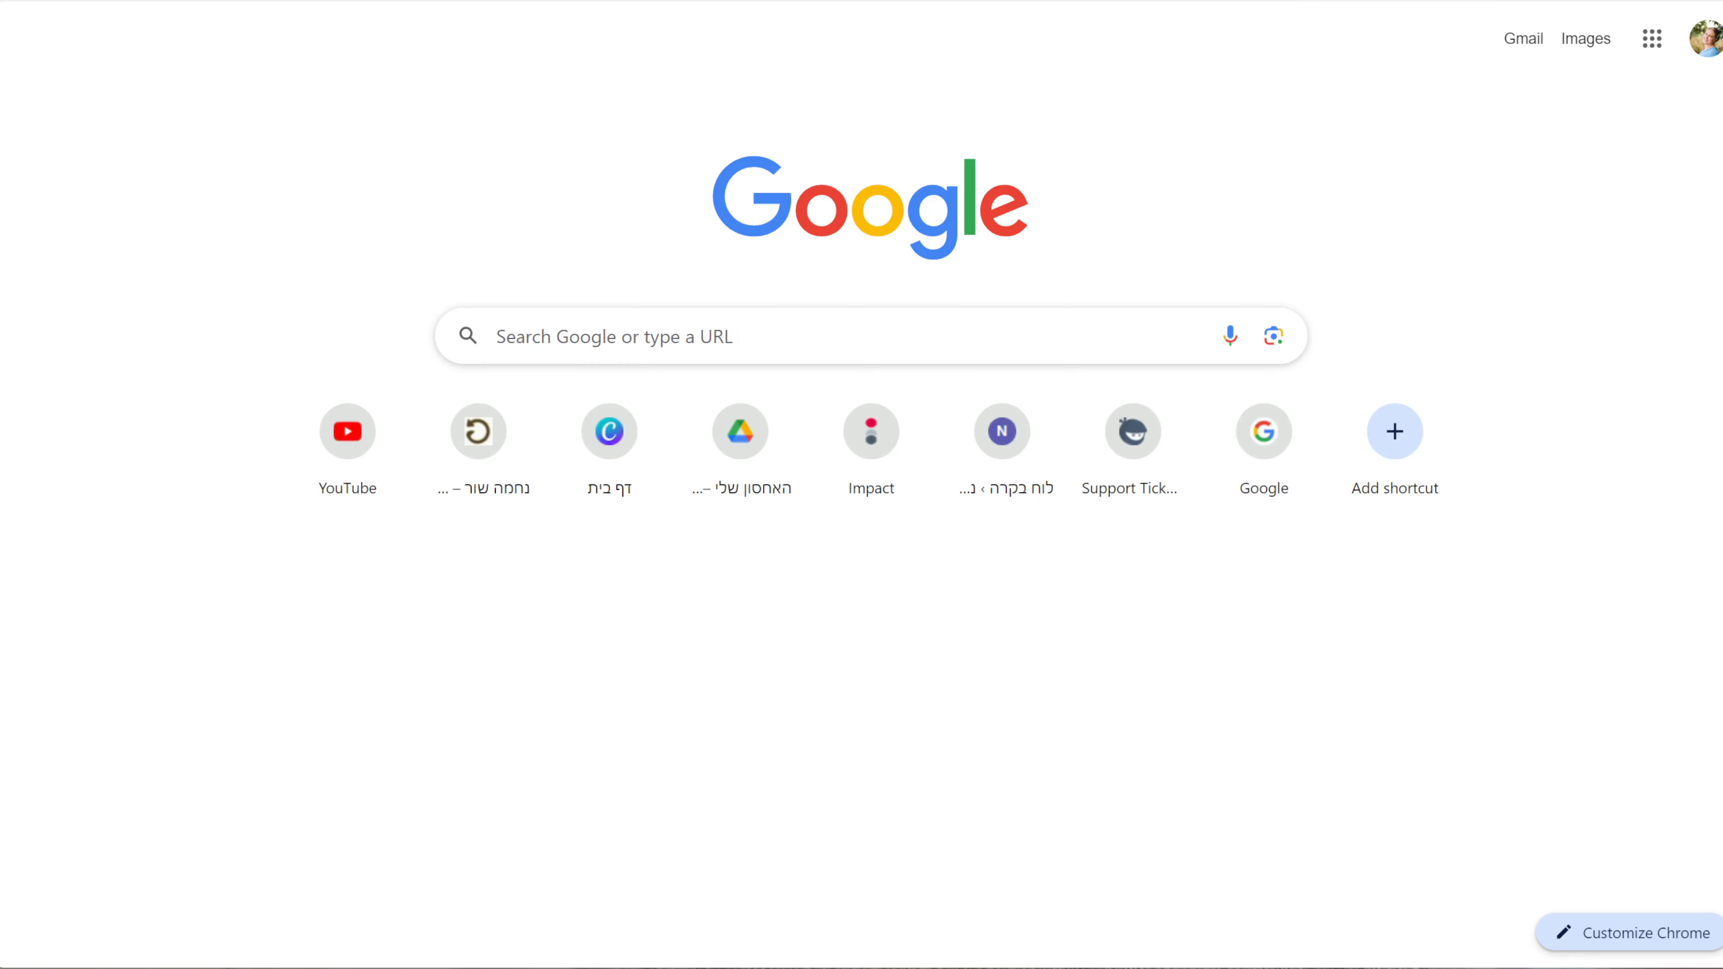
# Open Chrome's extension management page and turn Developer mode on.
pyautogui.click(1575, 1)
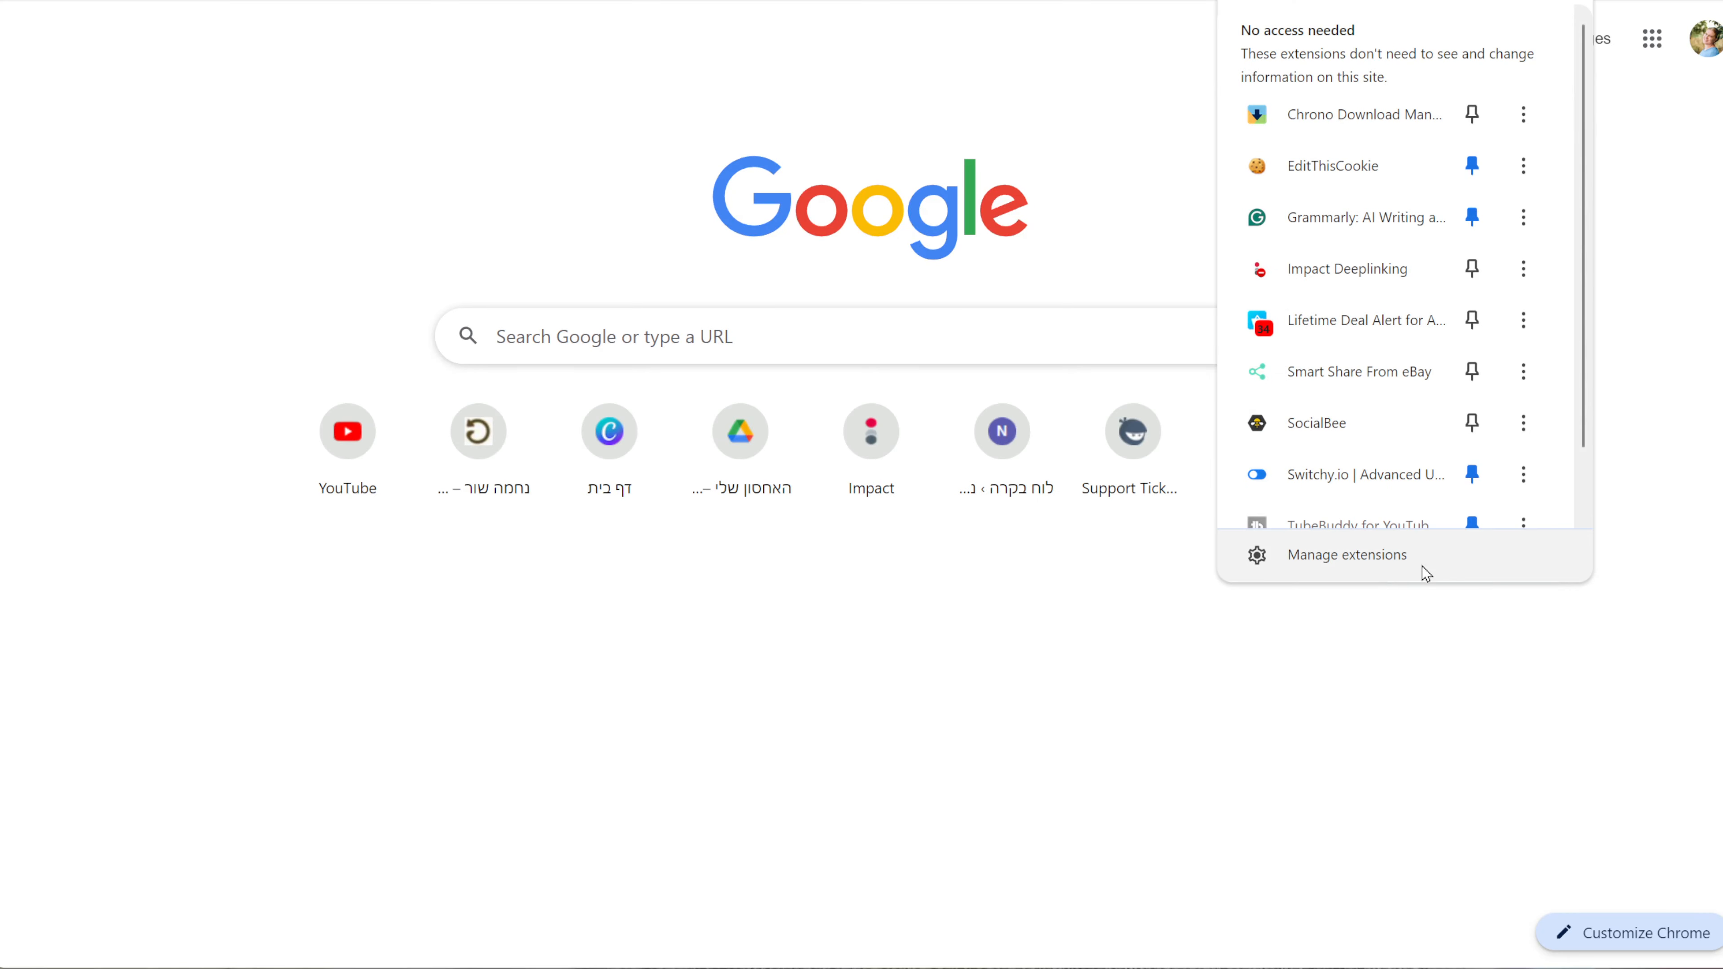
pyautogui.click(1423, 563)
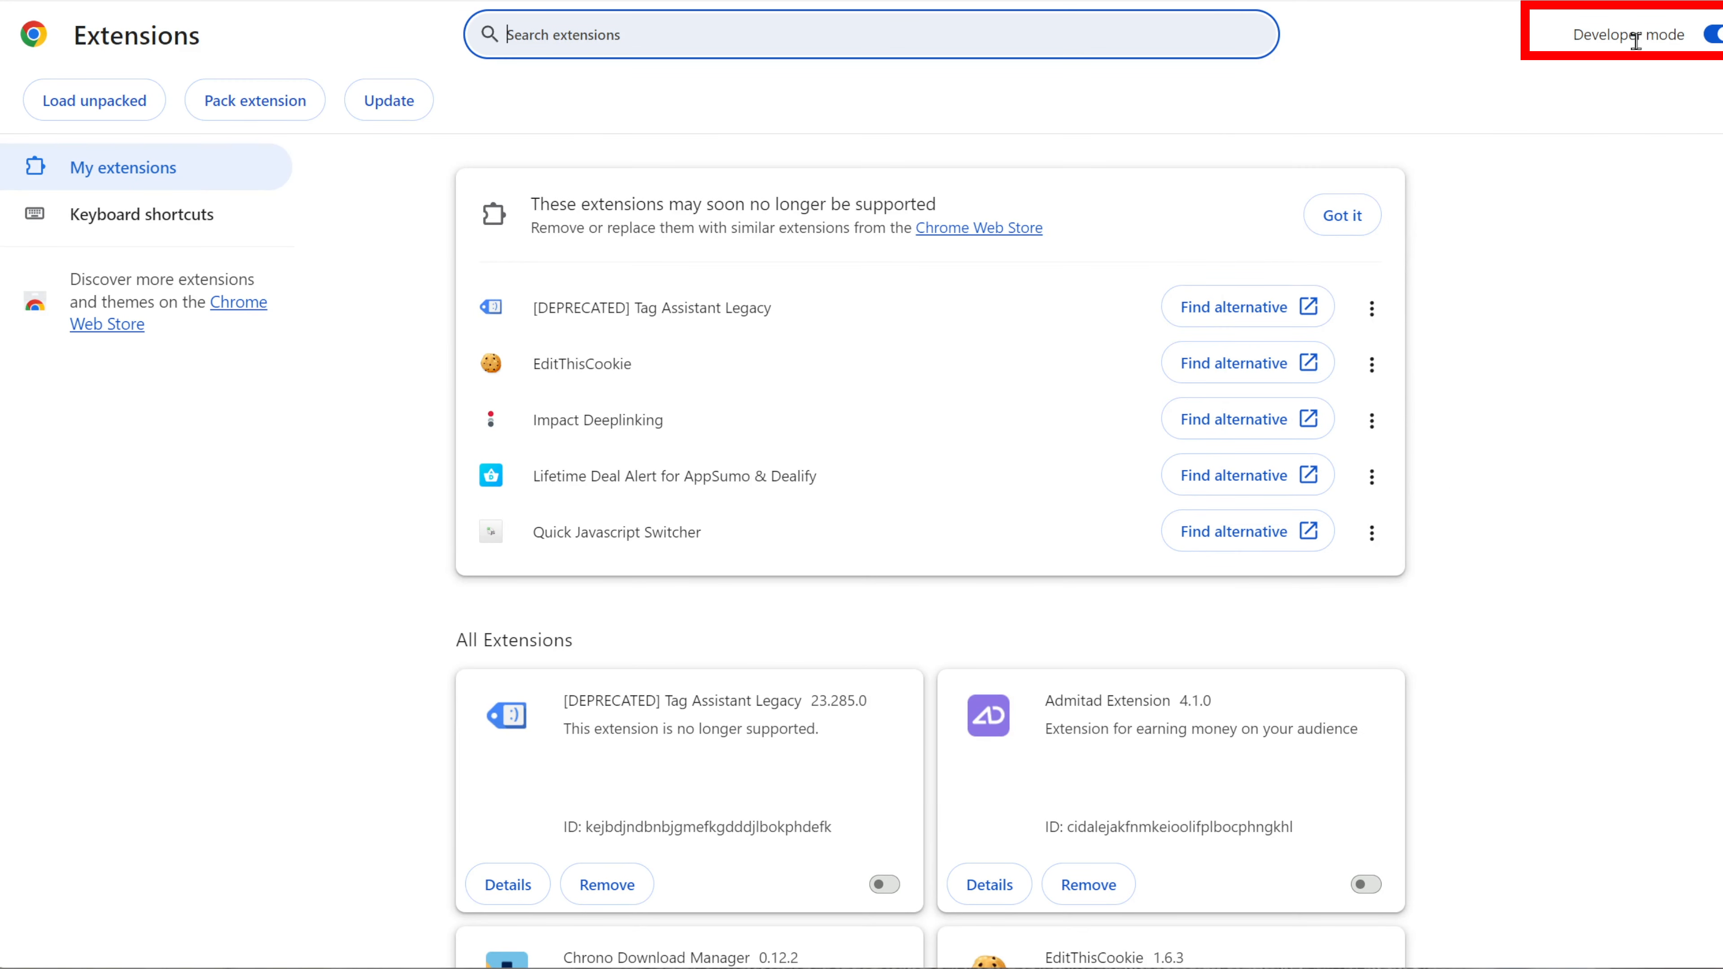
pyautogui.click(1713, 36)
pyautogui.click(1714, 35)
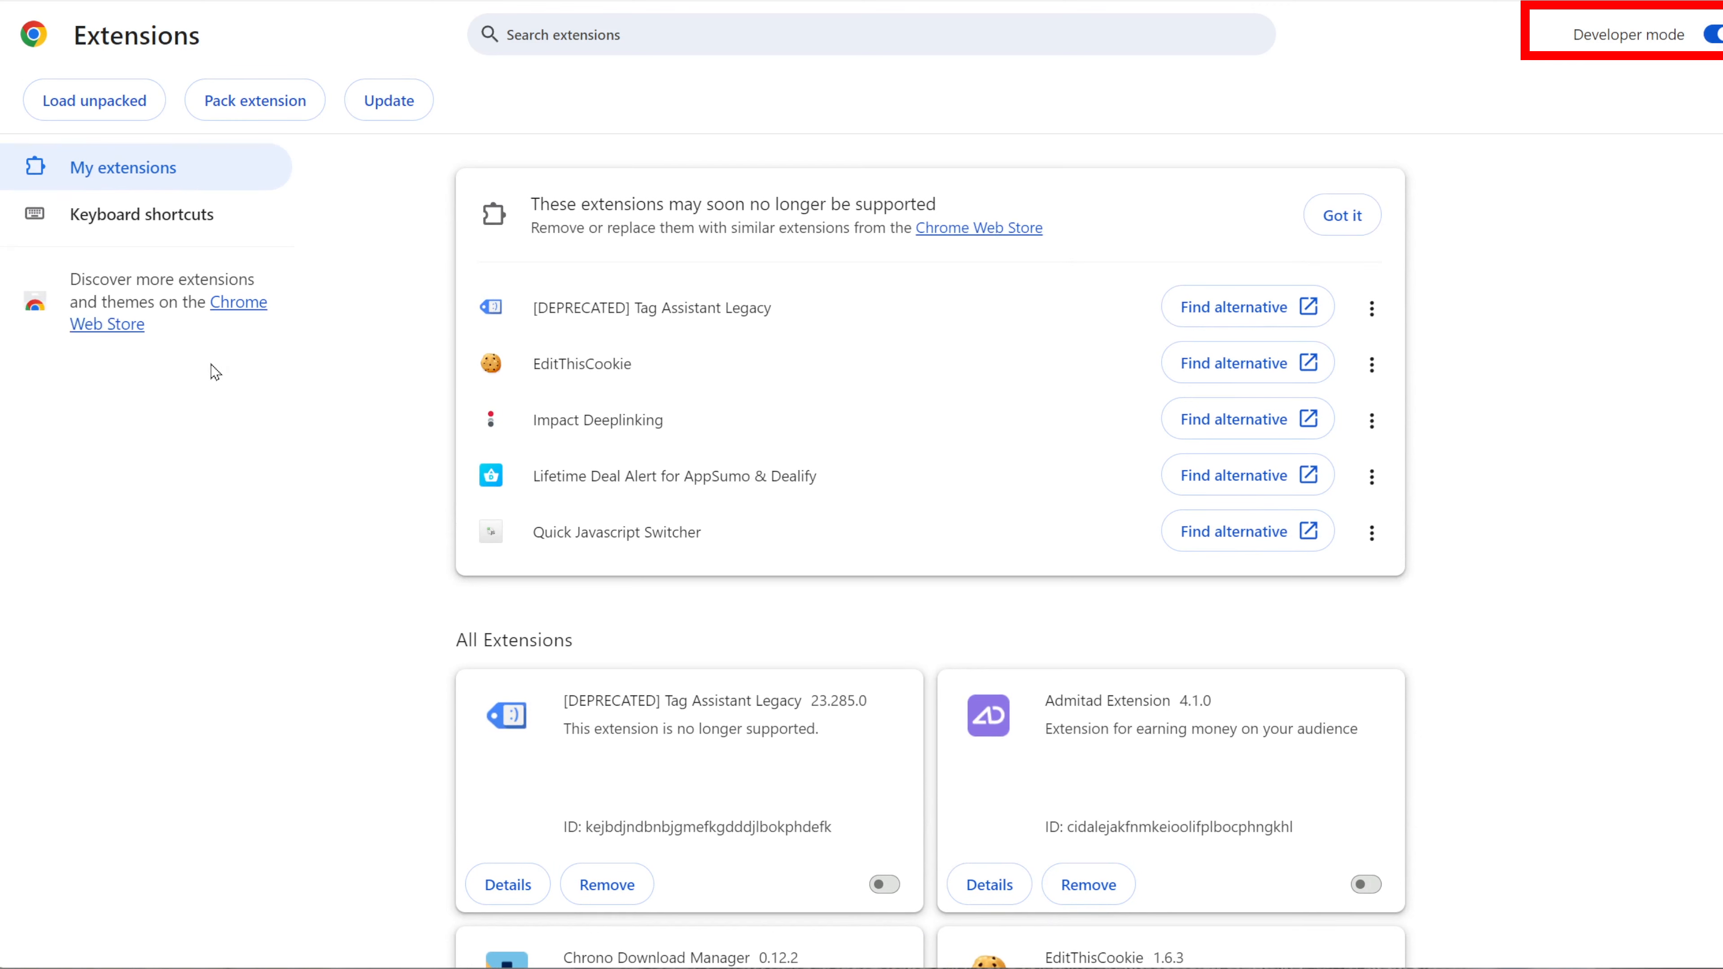
# Load the CopyThisCookieByTaskMagic-main folder as an unpacked extension.
pyautogui.click(95, 102)
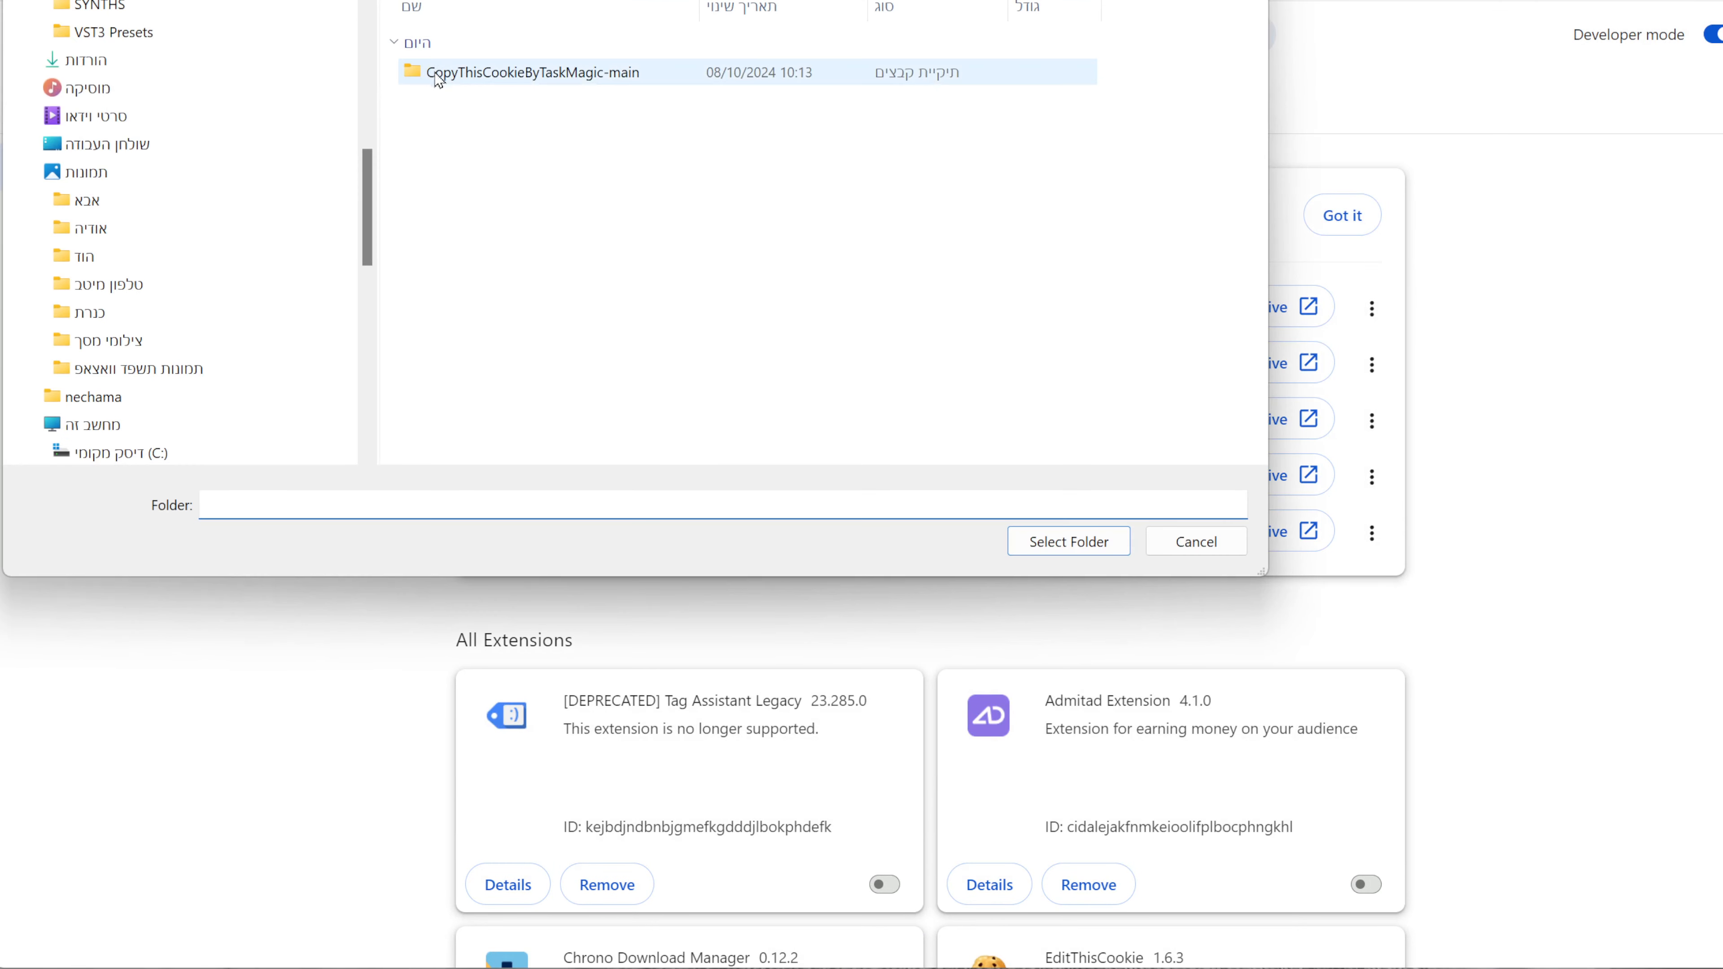
pyautogui.doubleClick(506, 83)
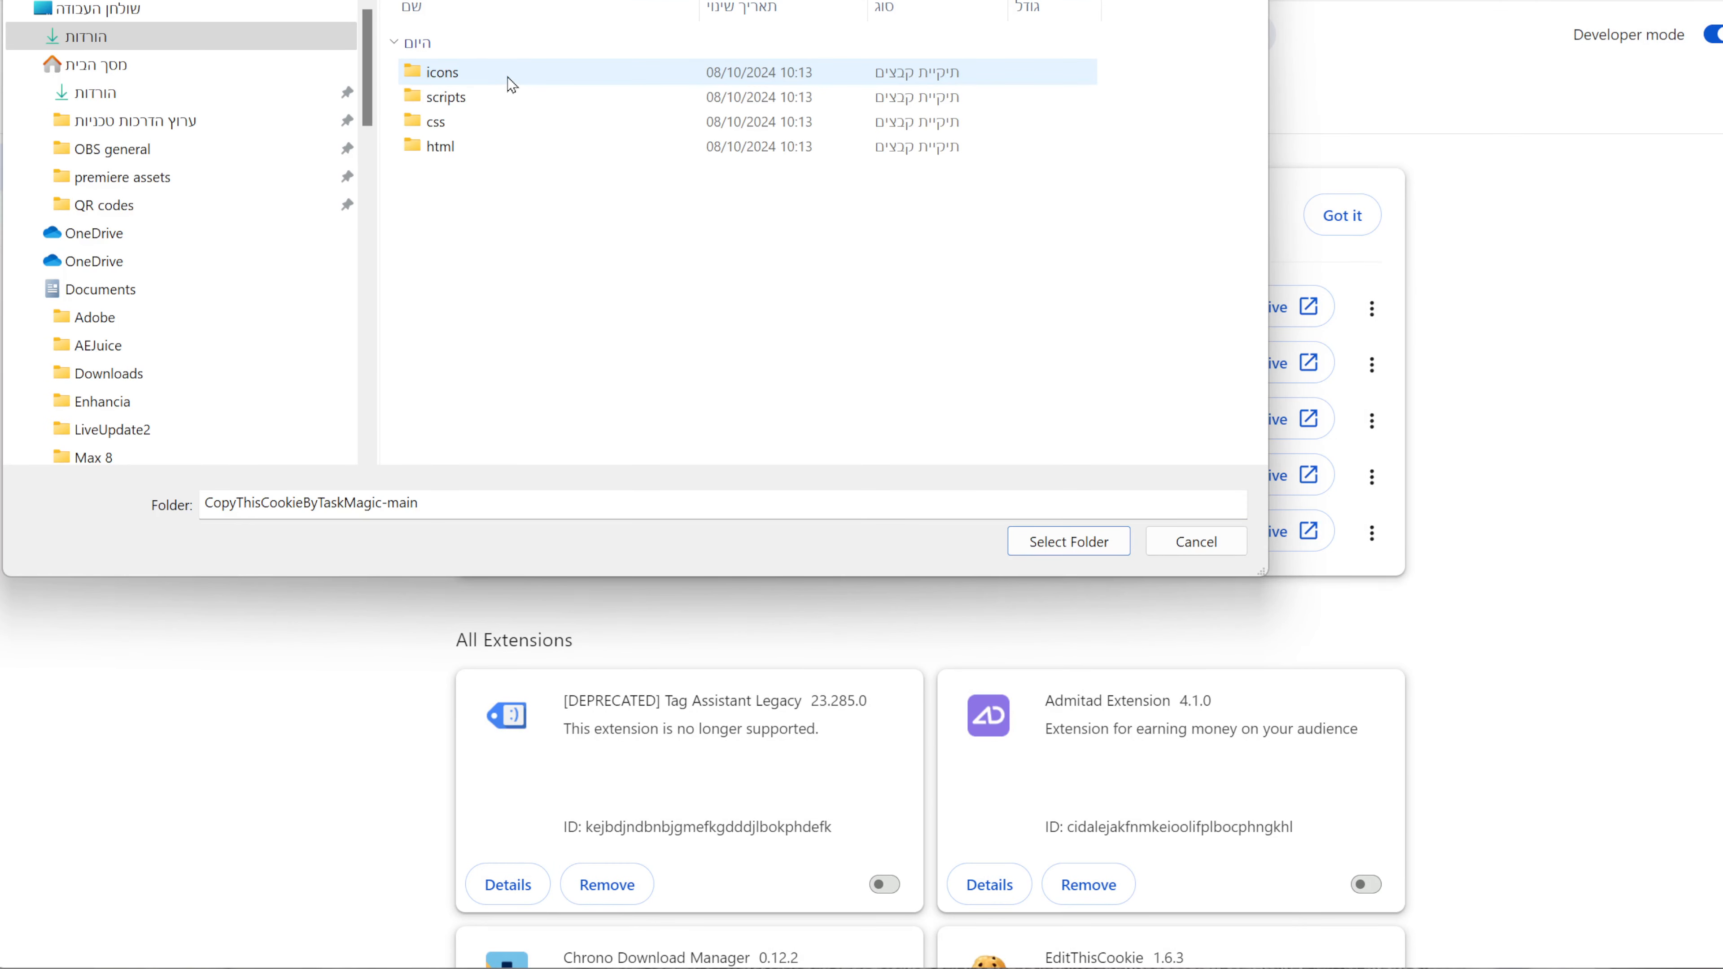
pyautogui.hotkey('alt', 'Left')
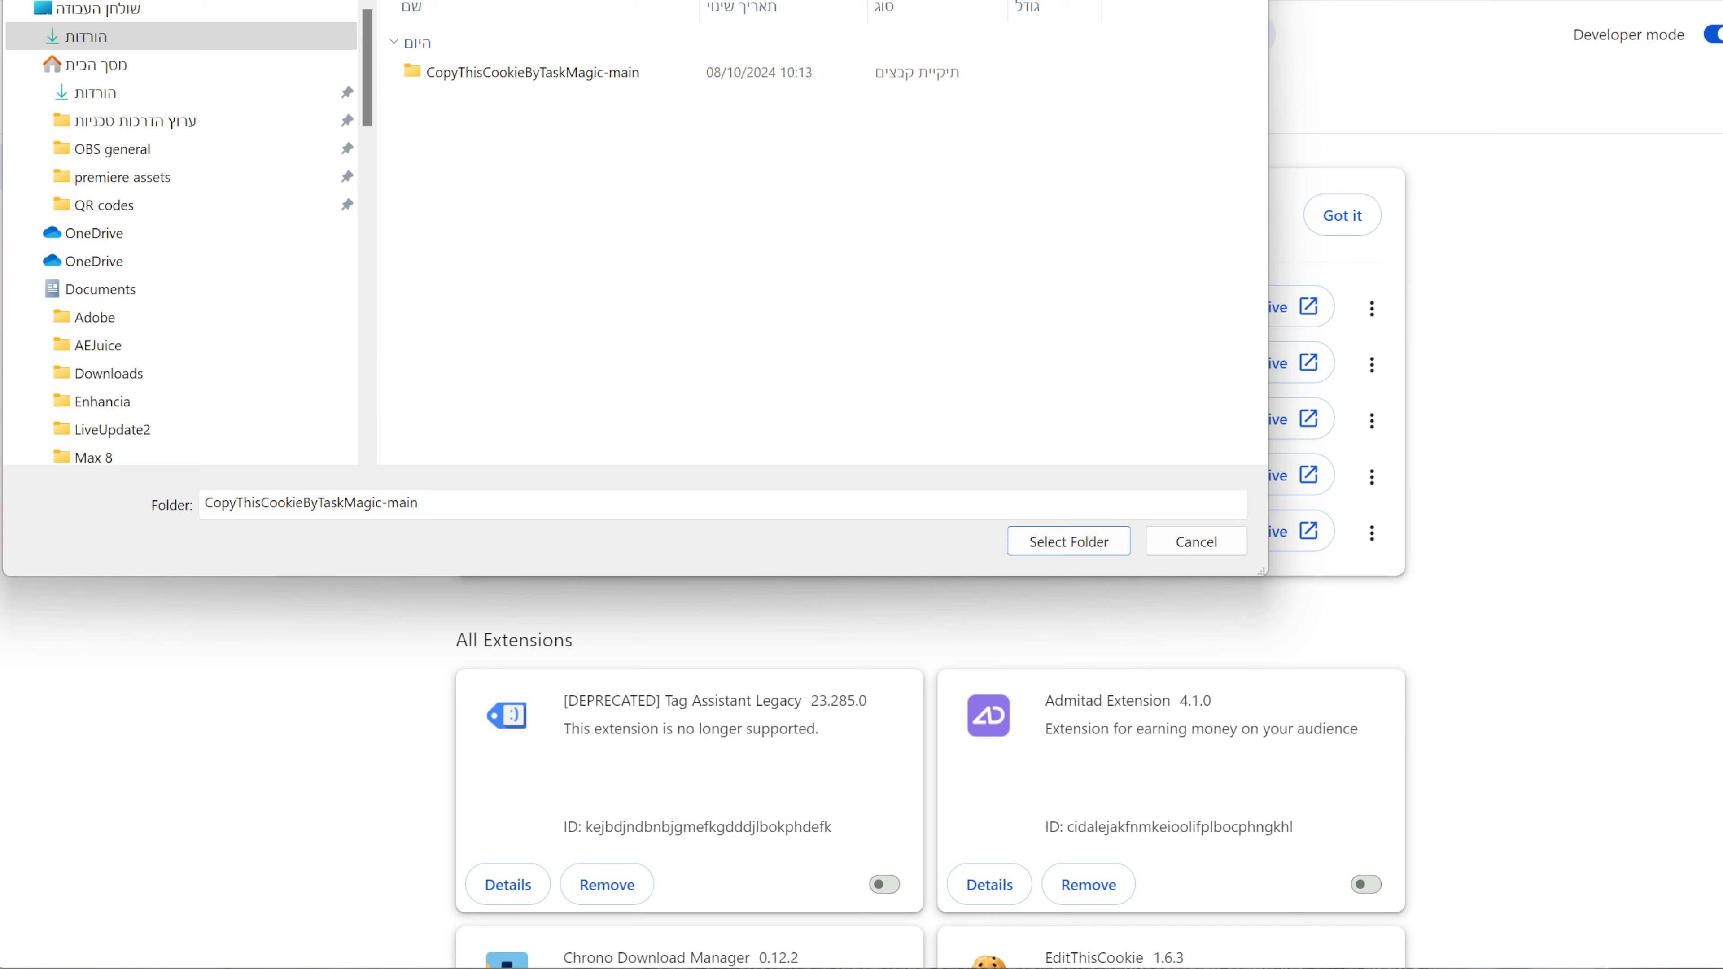
pyautogui.click(496, 75)
pyautogui.click(1088, 547)
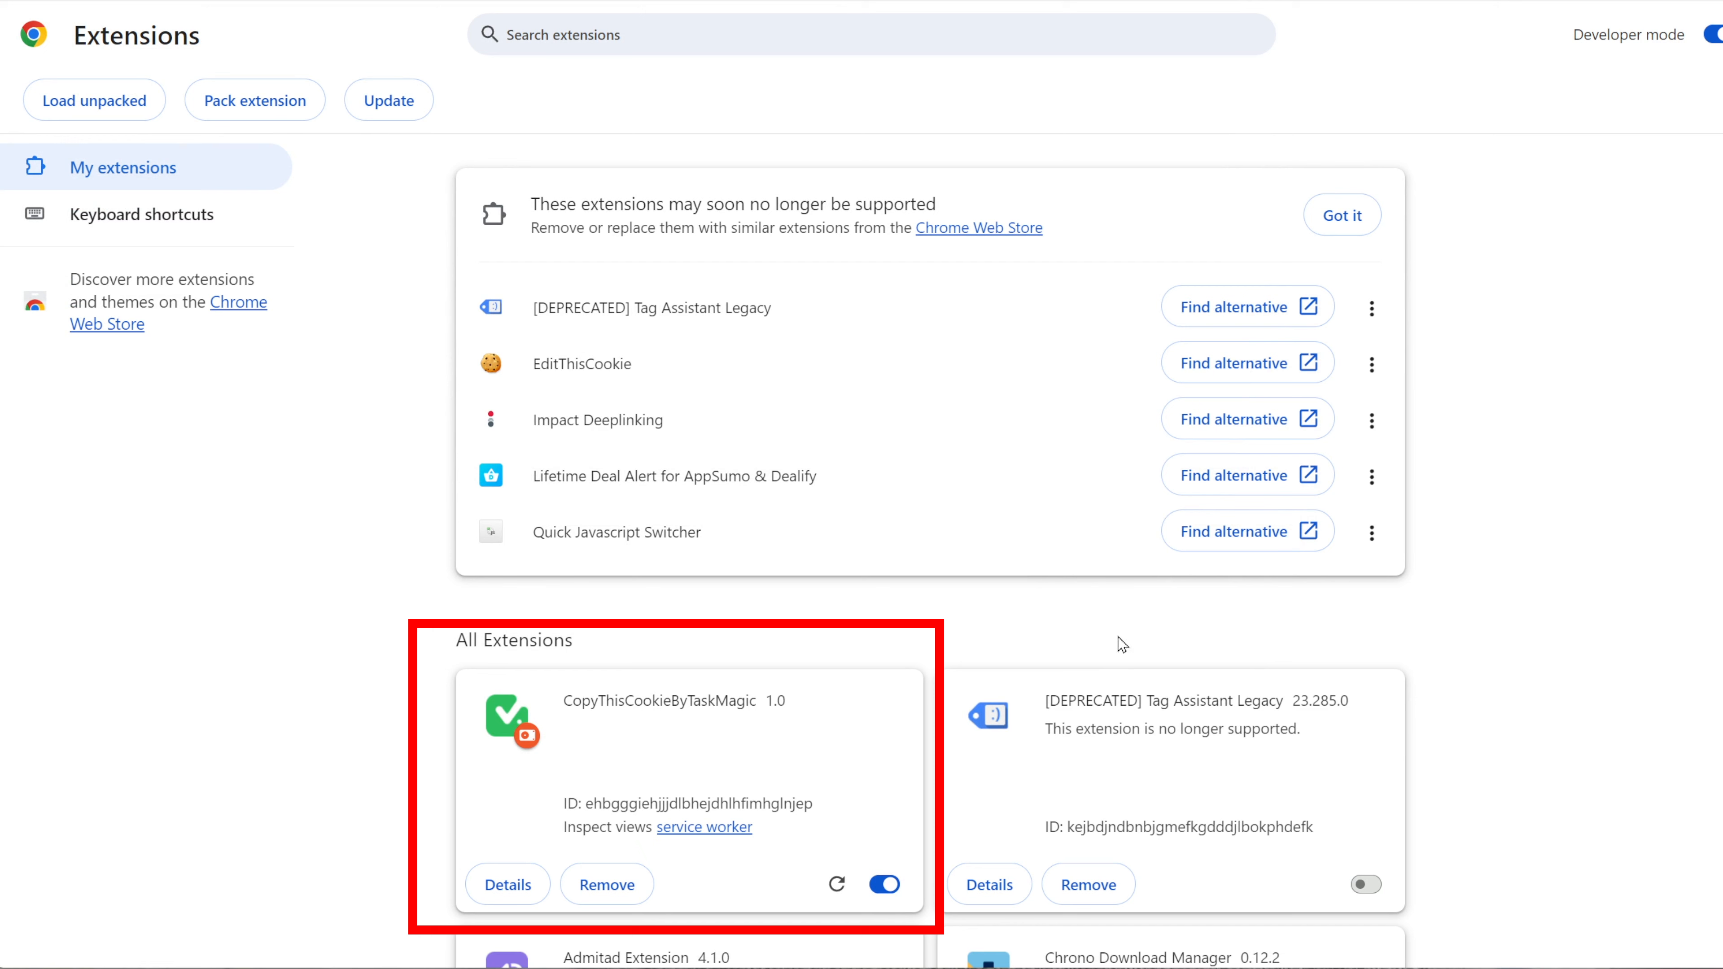
# Pin the CopyThisCookieByTaskMagic 1.0 extension to the toolbar from its details page.
pyautogui.scroll(-3, 915, 748)
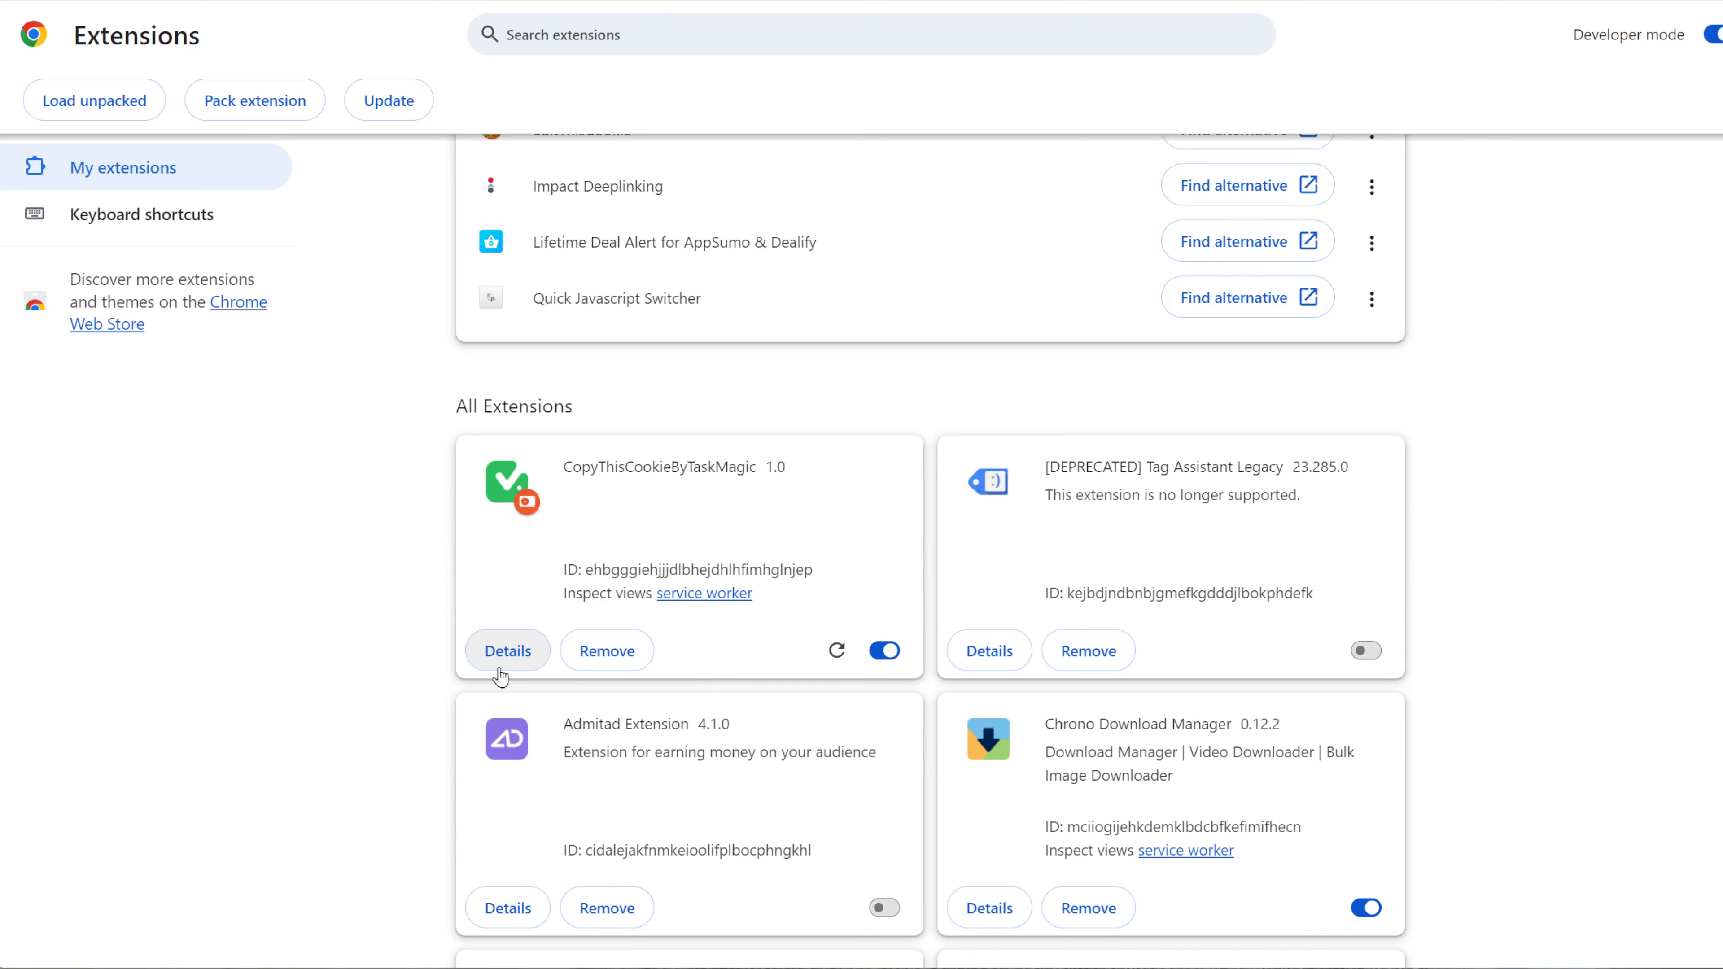
pyautogui.click(507, 652)
pyautogui.scroll(-5, 898, 729)
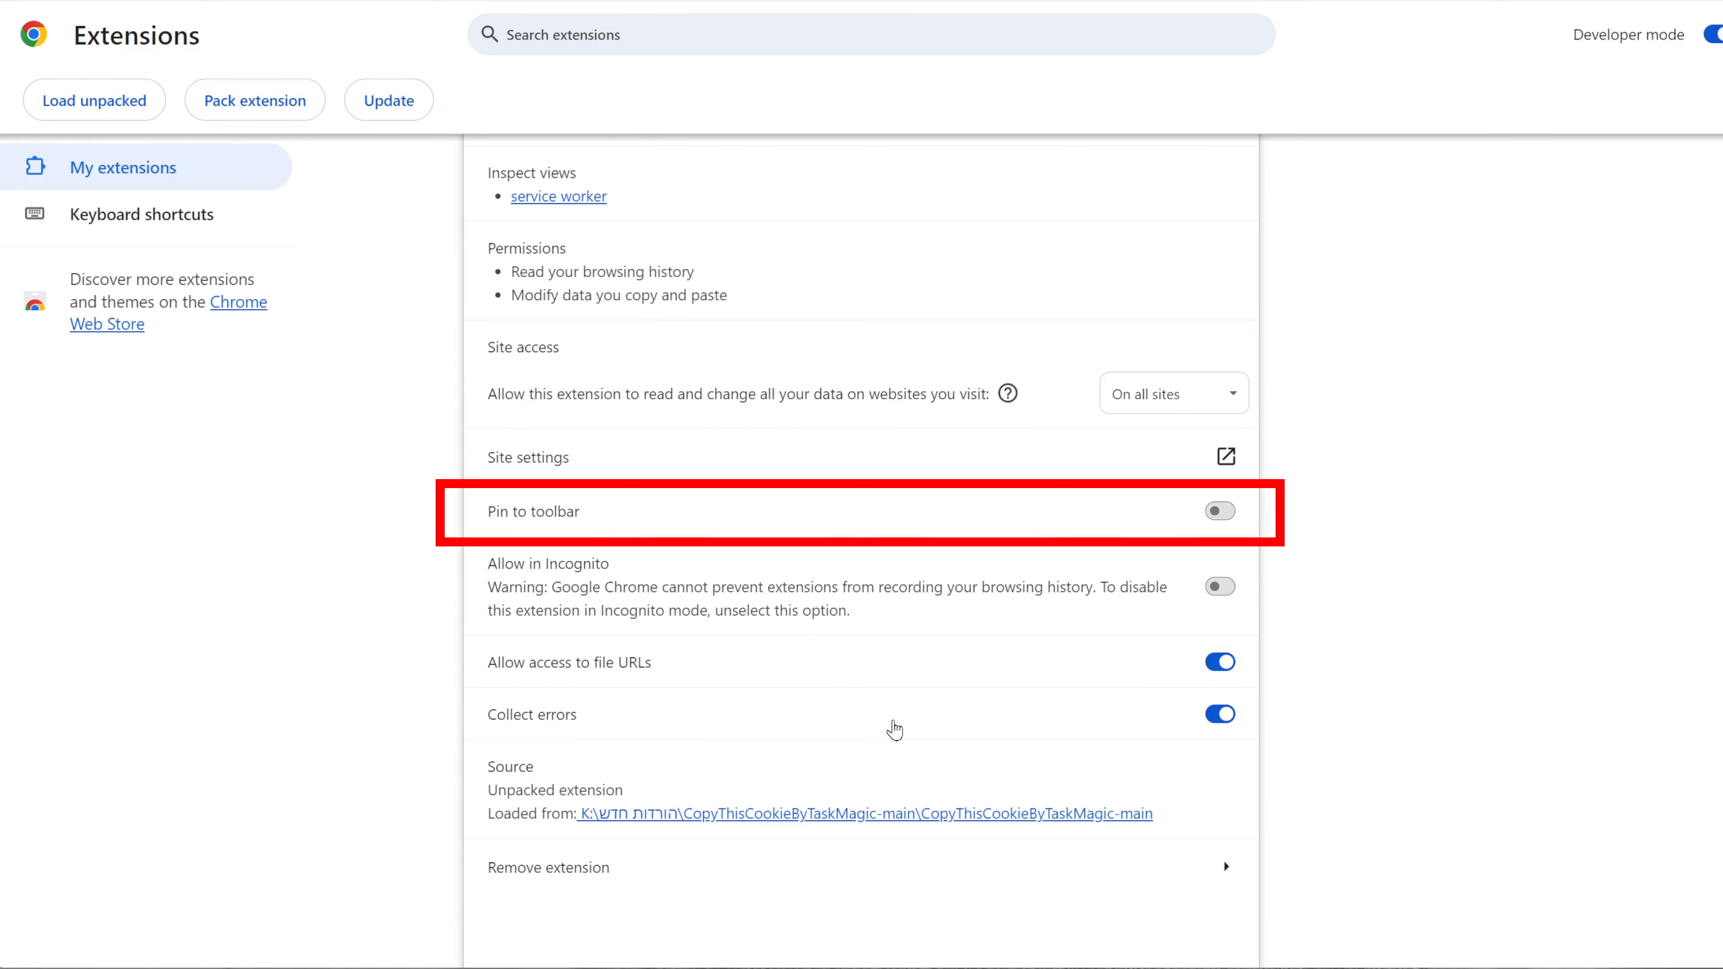
pyautogui.click(1221, 513)
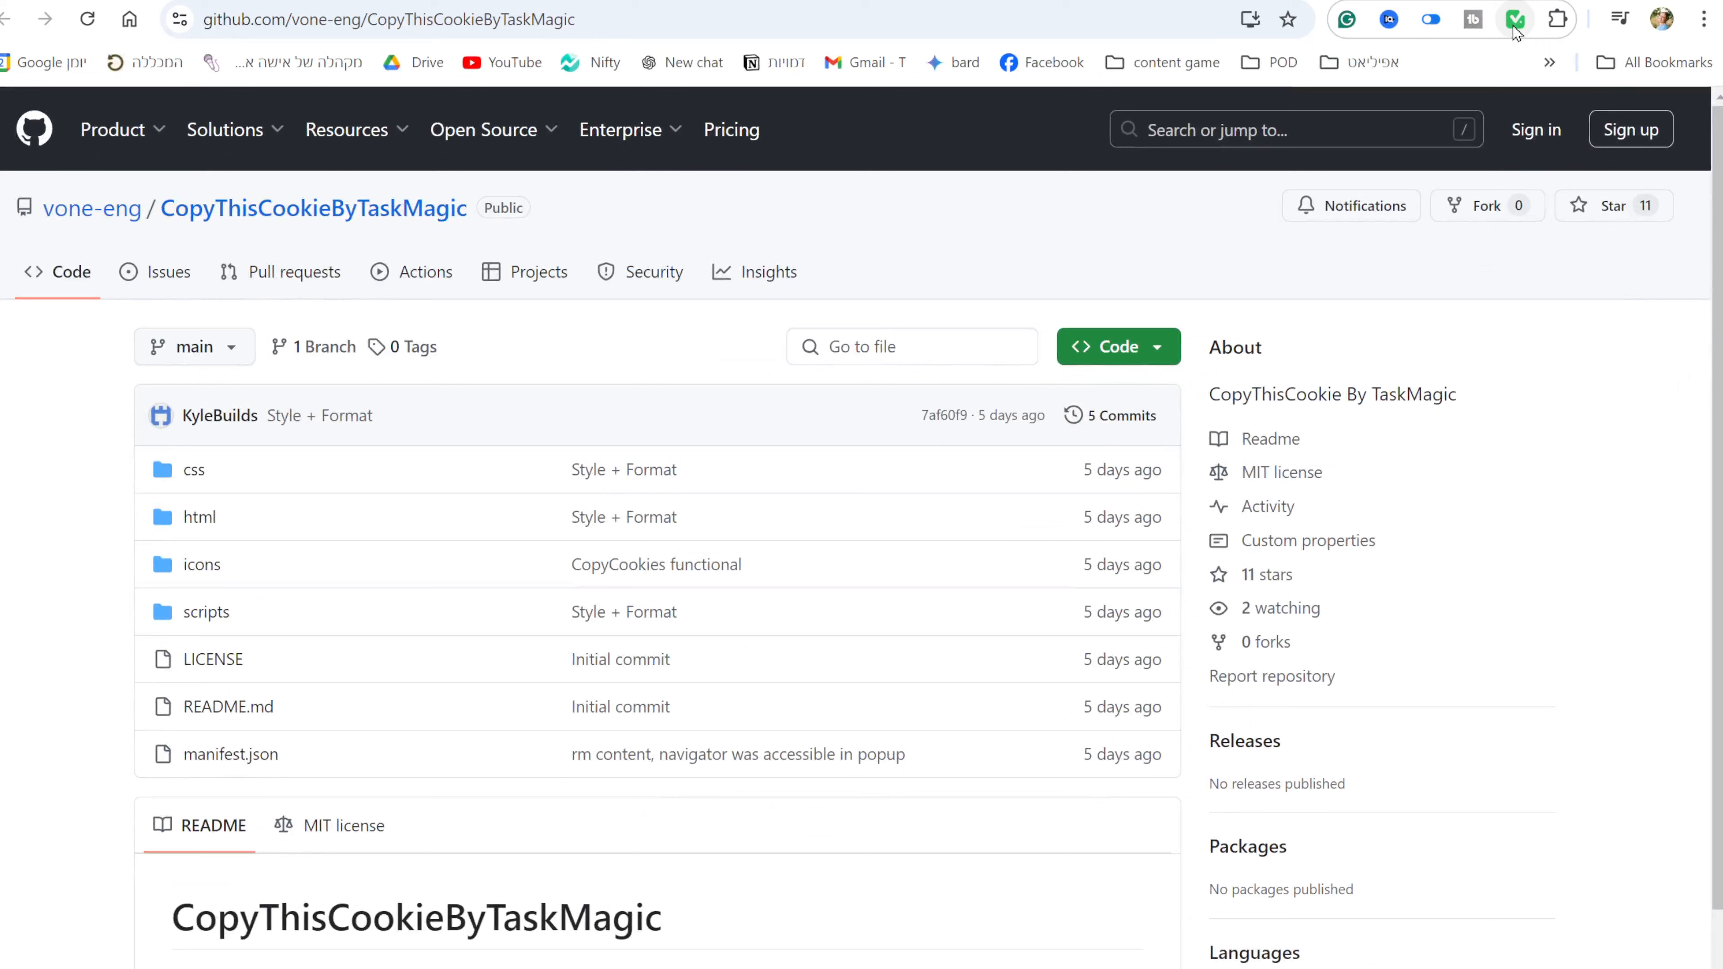
# Use the pinned CopyThisCookie icon on Printify's My Products page to get the printify.com cookie-copy prompt.
pyautogui.click(1515, 25)
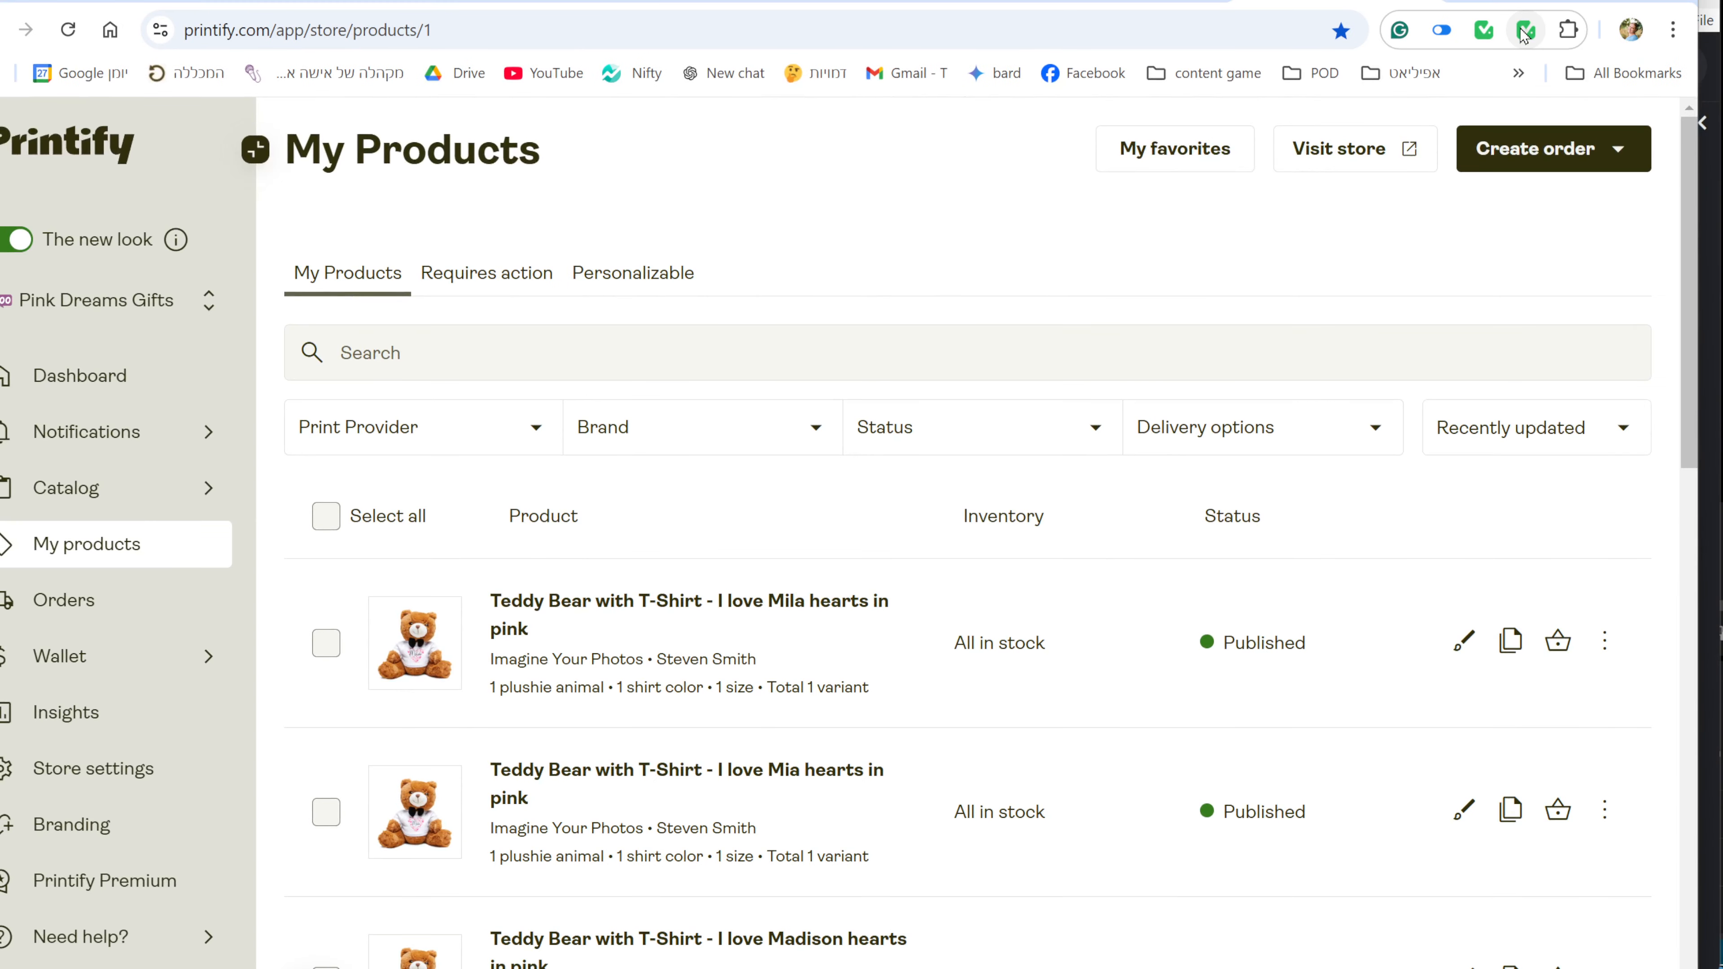
pyautogui.click(1525, 31)
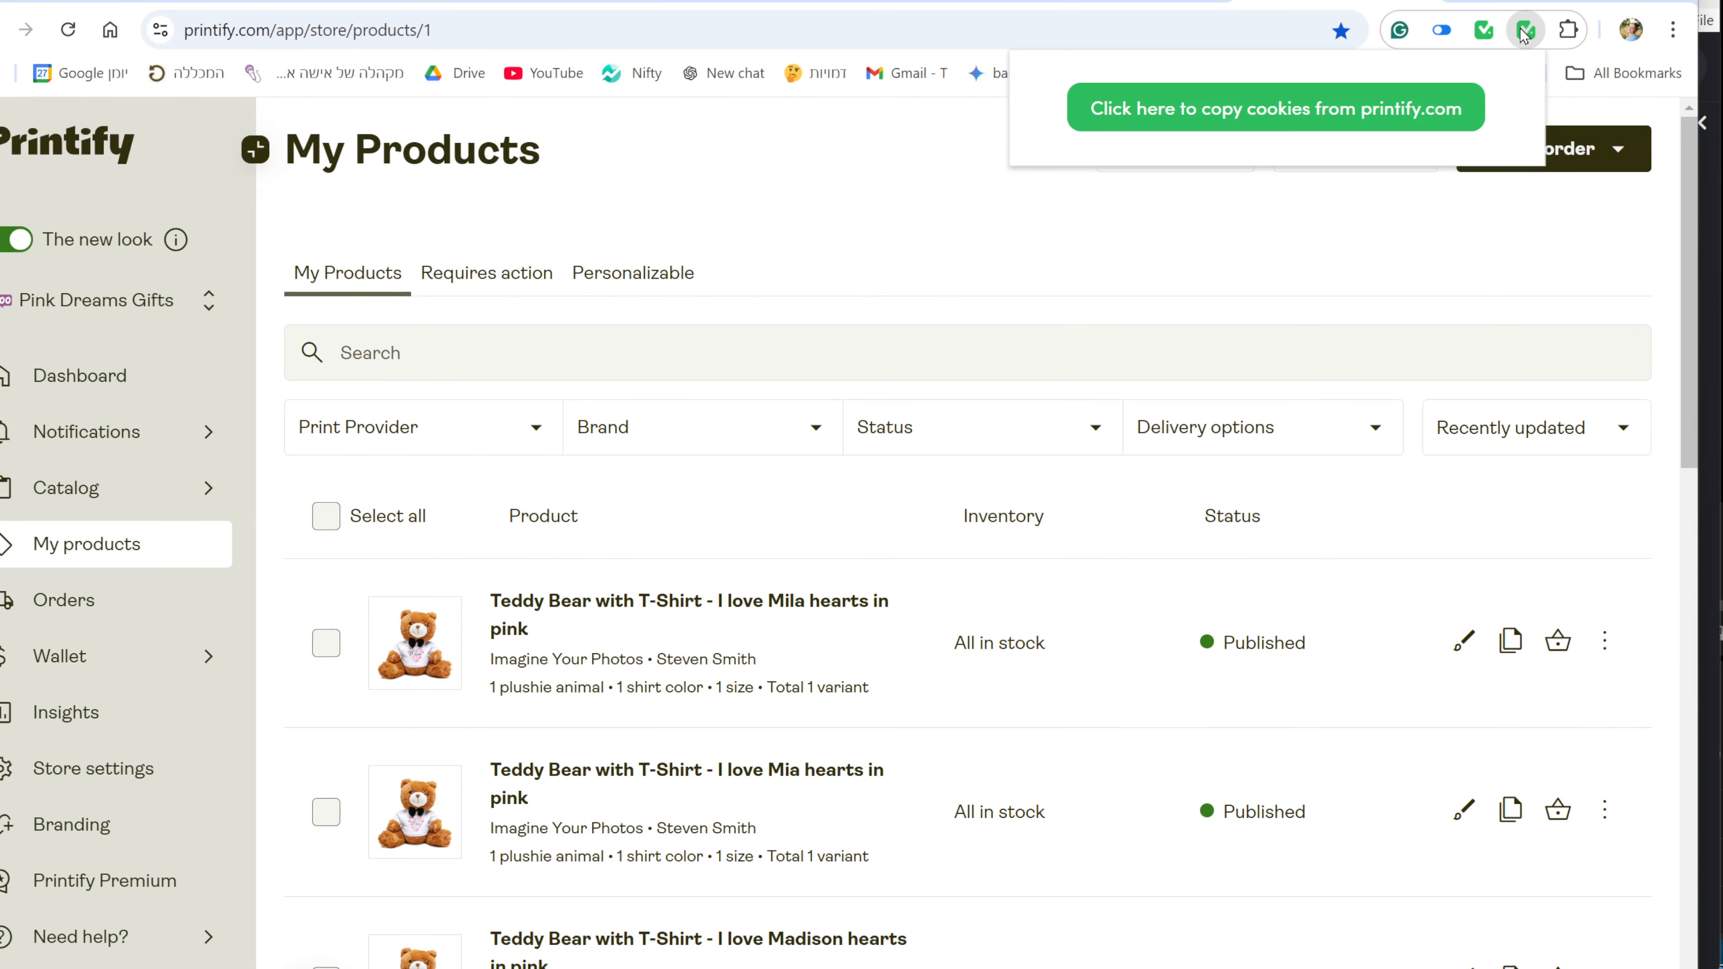
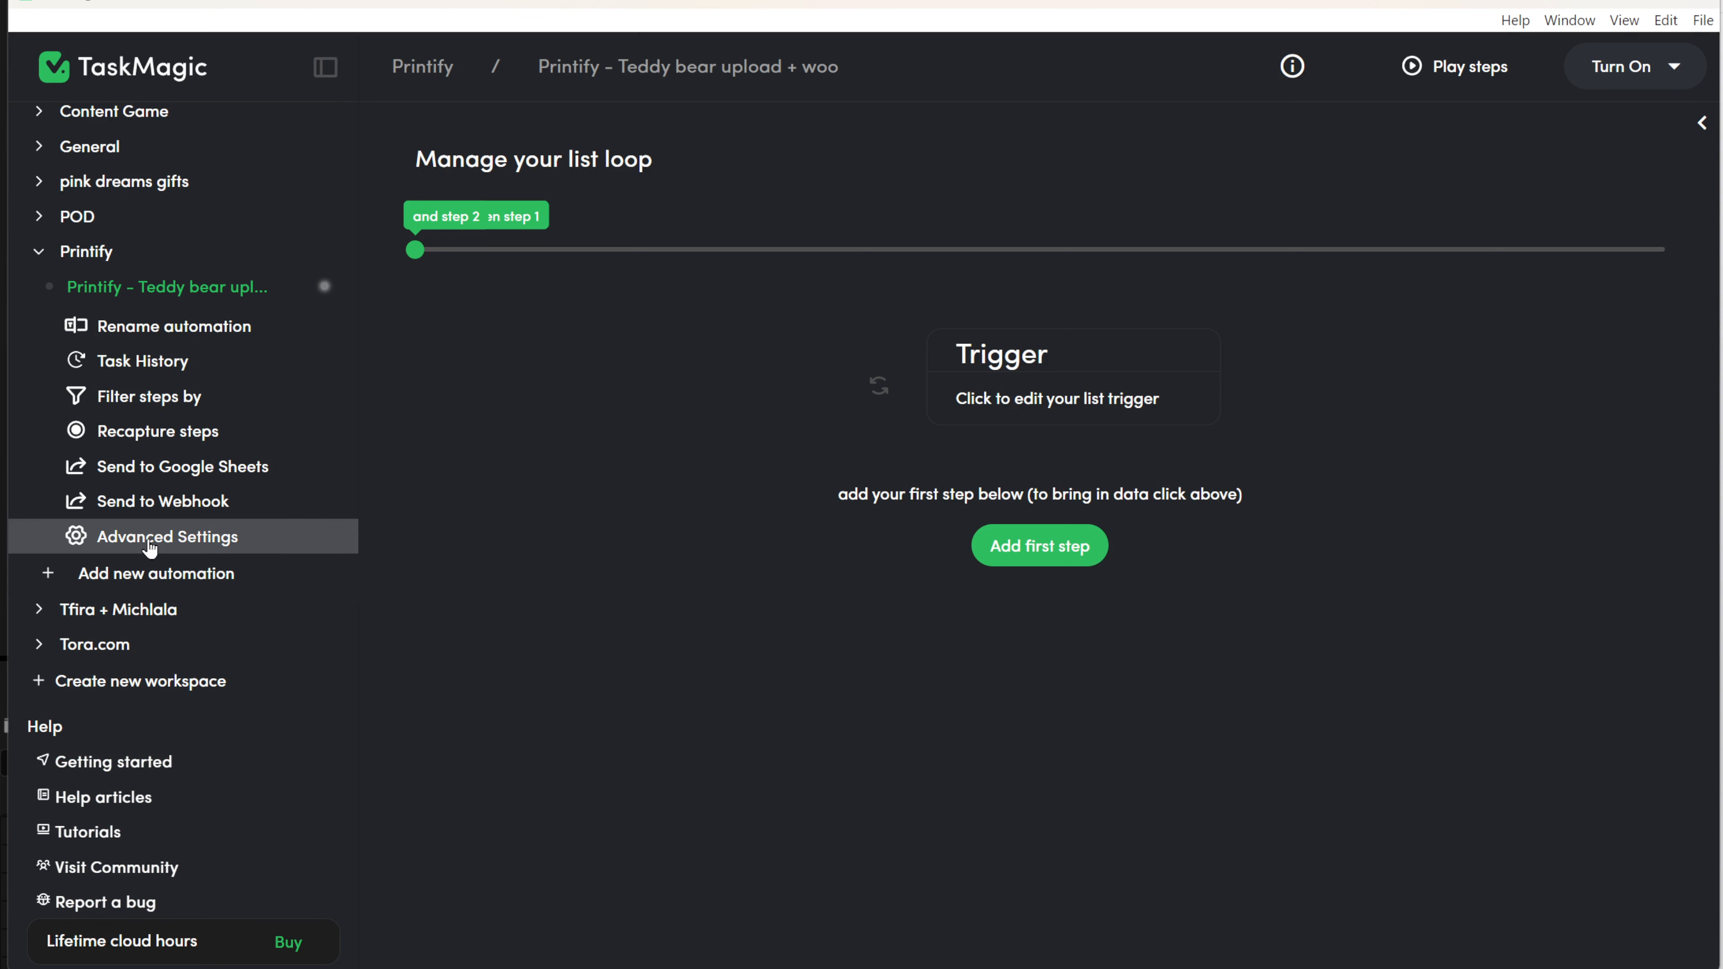
# Enable Add Cookies in the automation's Manage Cookies and save the copied printify.com cookies.
pyautogui.click(150, 543)
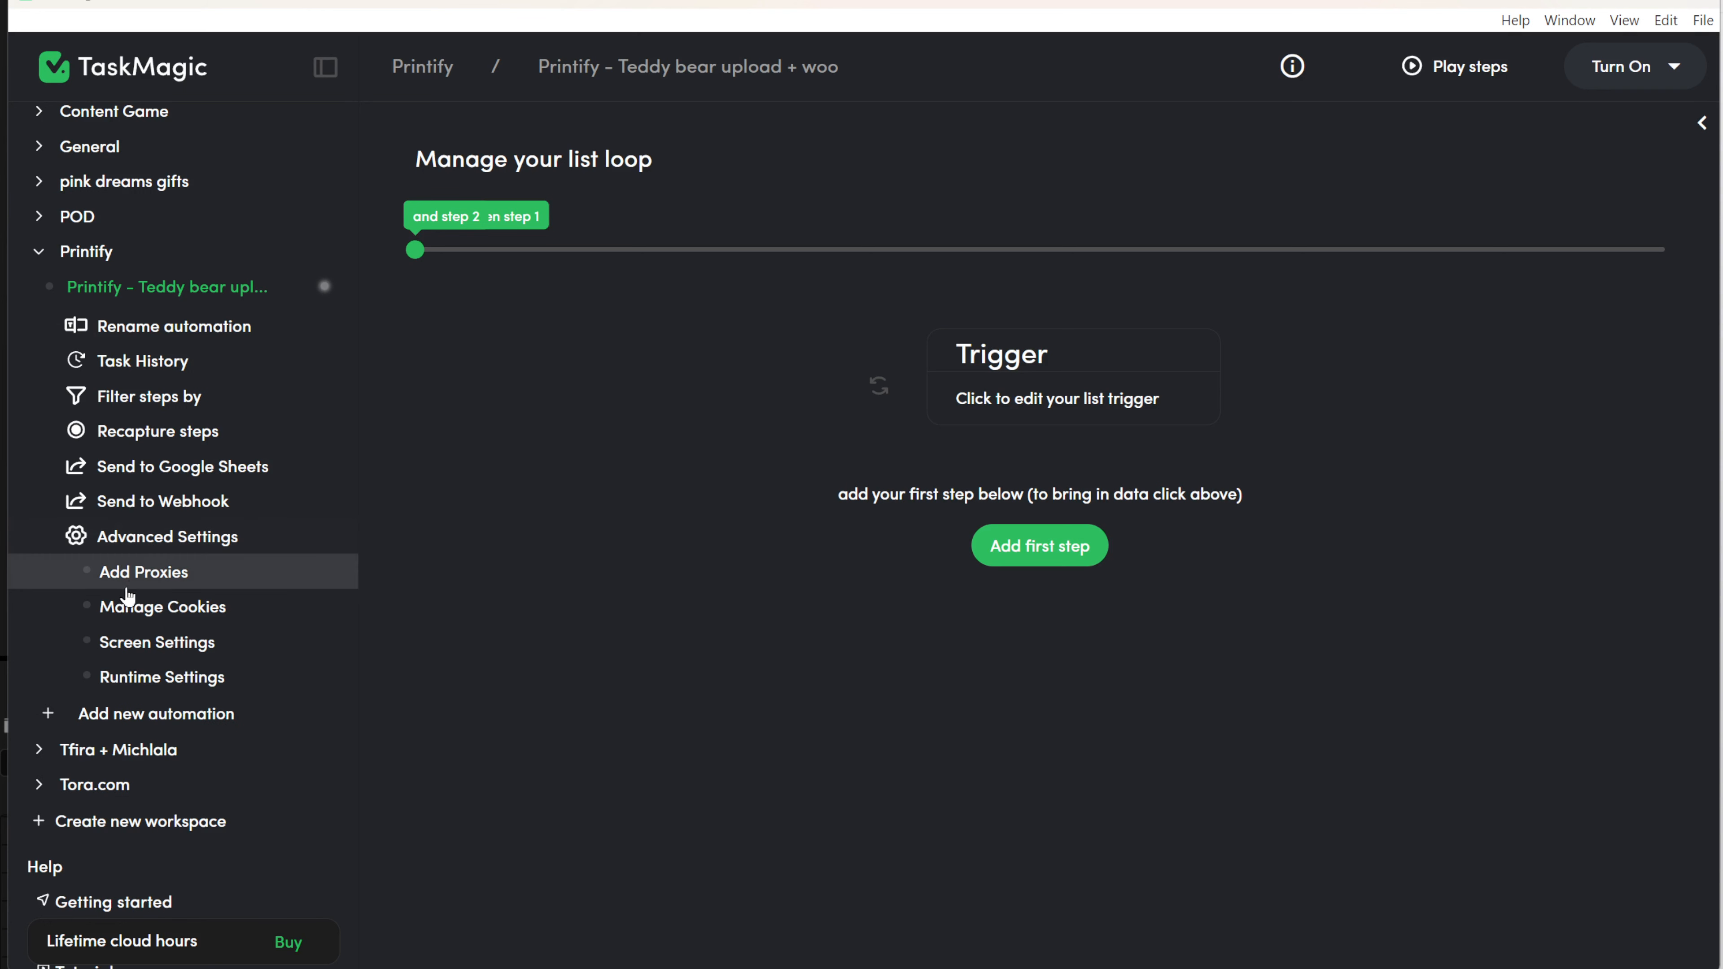
pyautogui.click(164, 619)
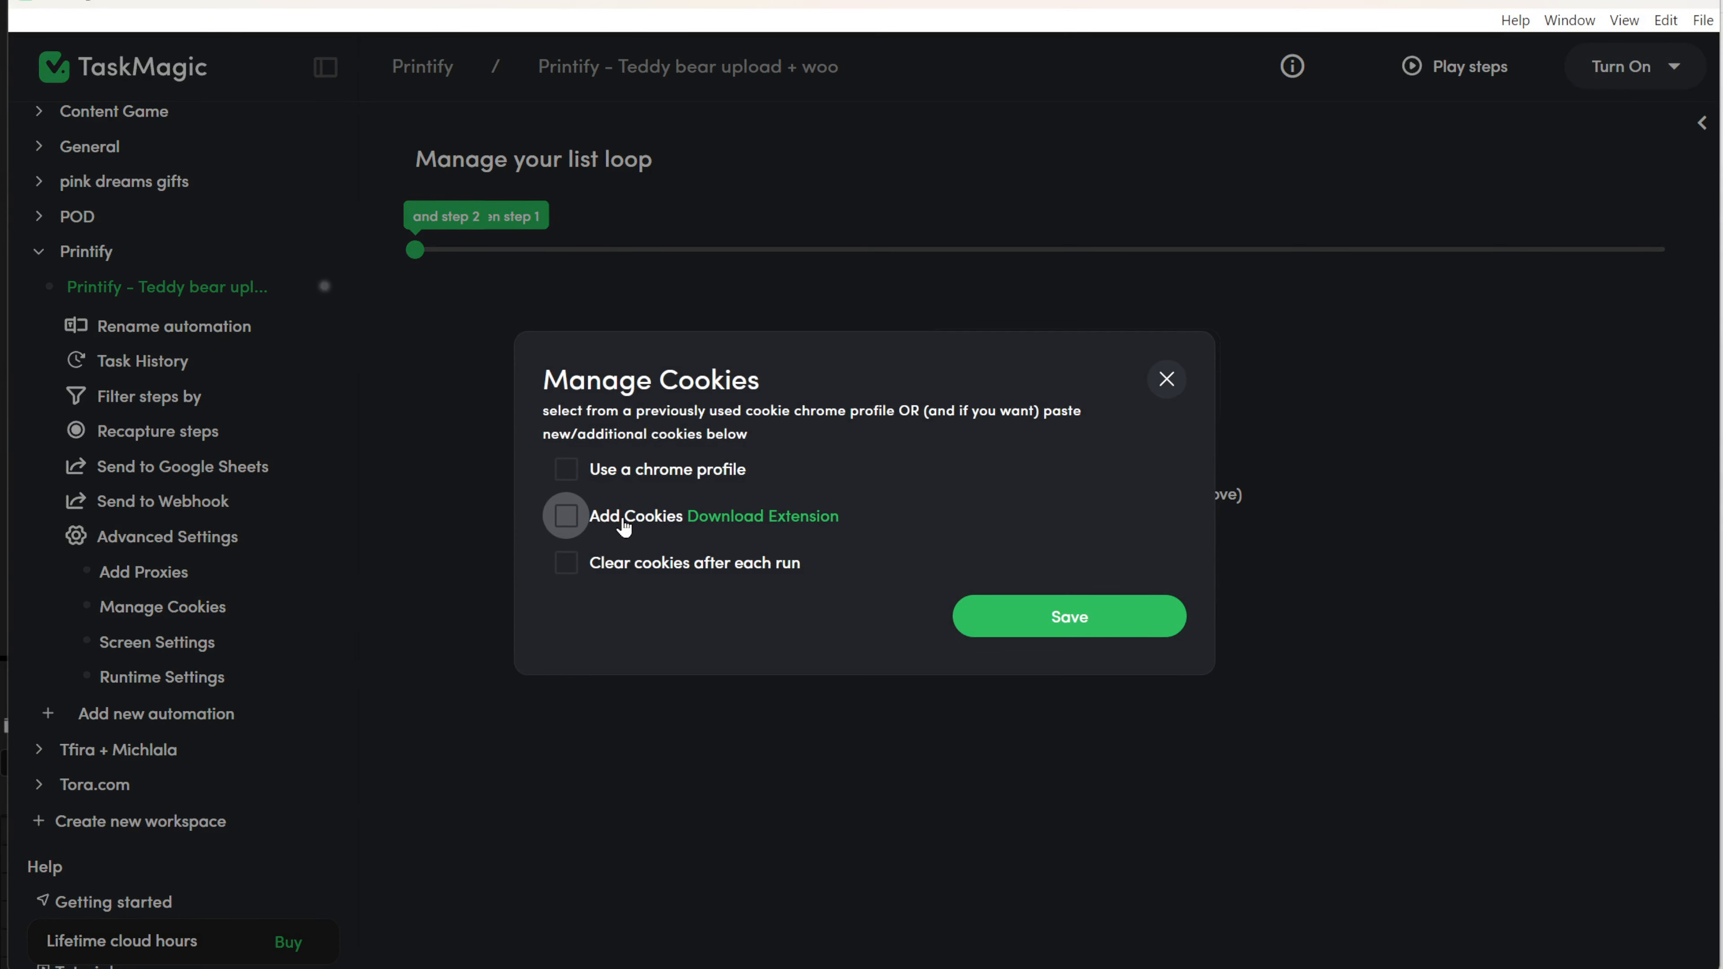
pyautogui.click(624, 527)
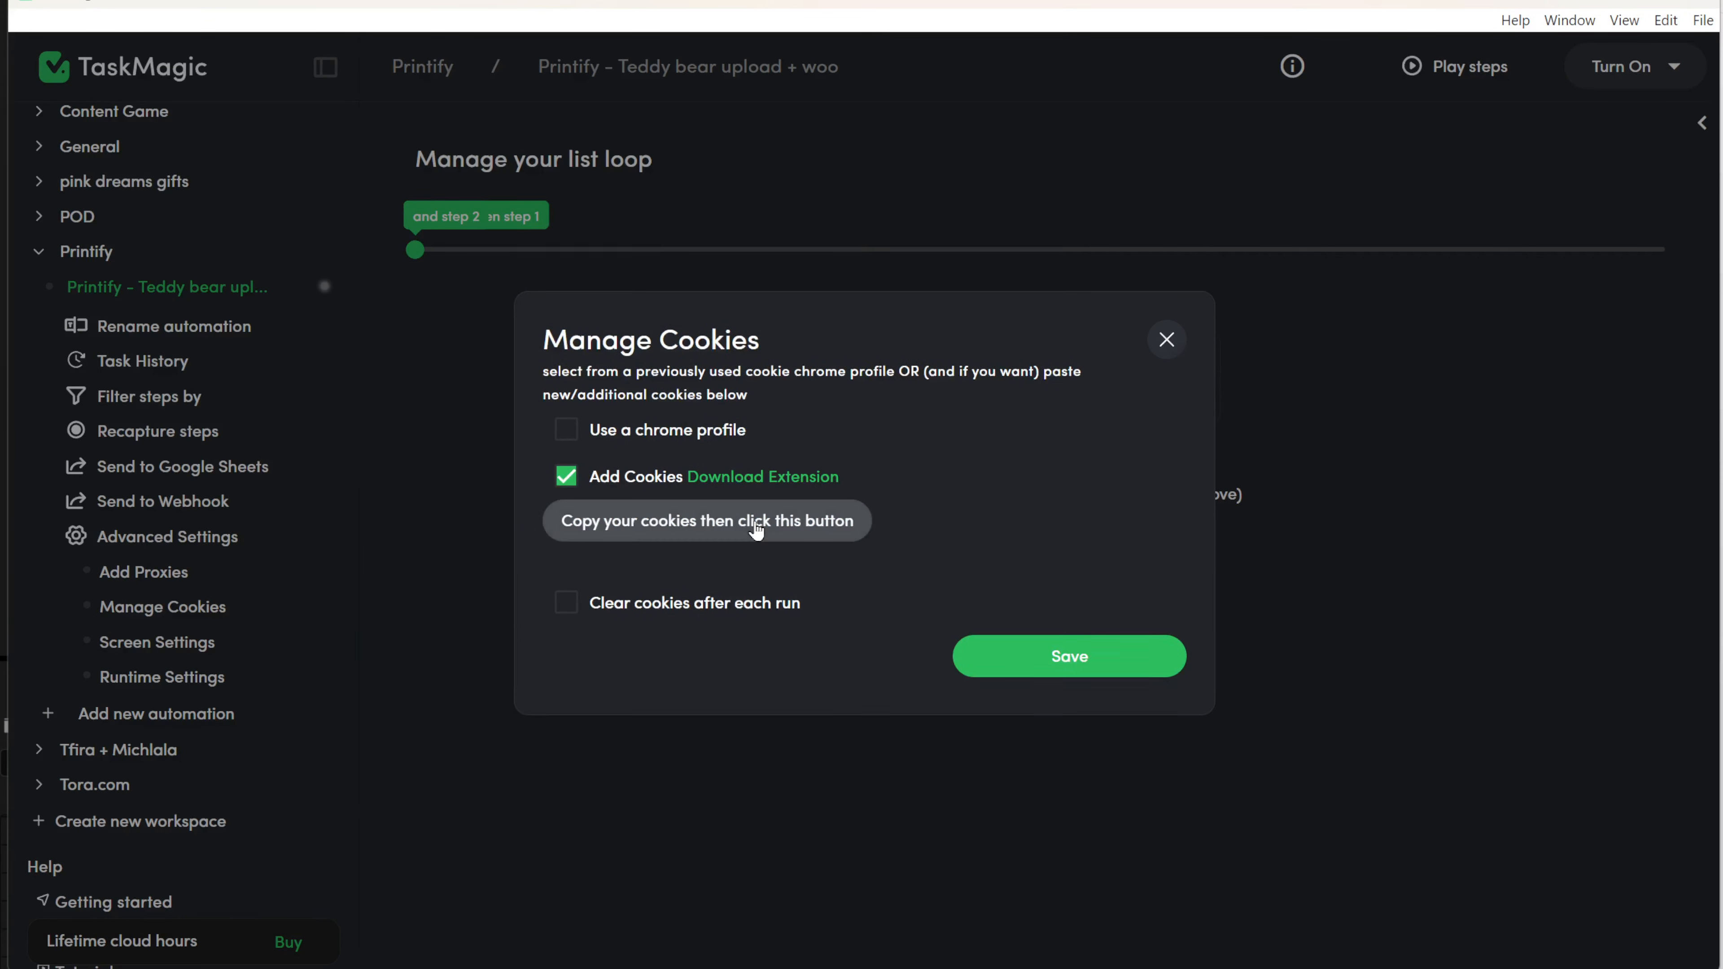
pyautogui.click(757, 530)
pyautogui.click(1088, 714)
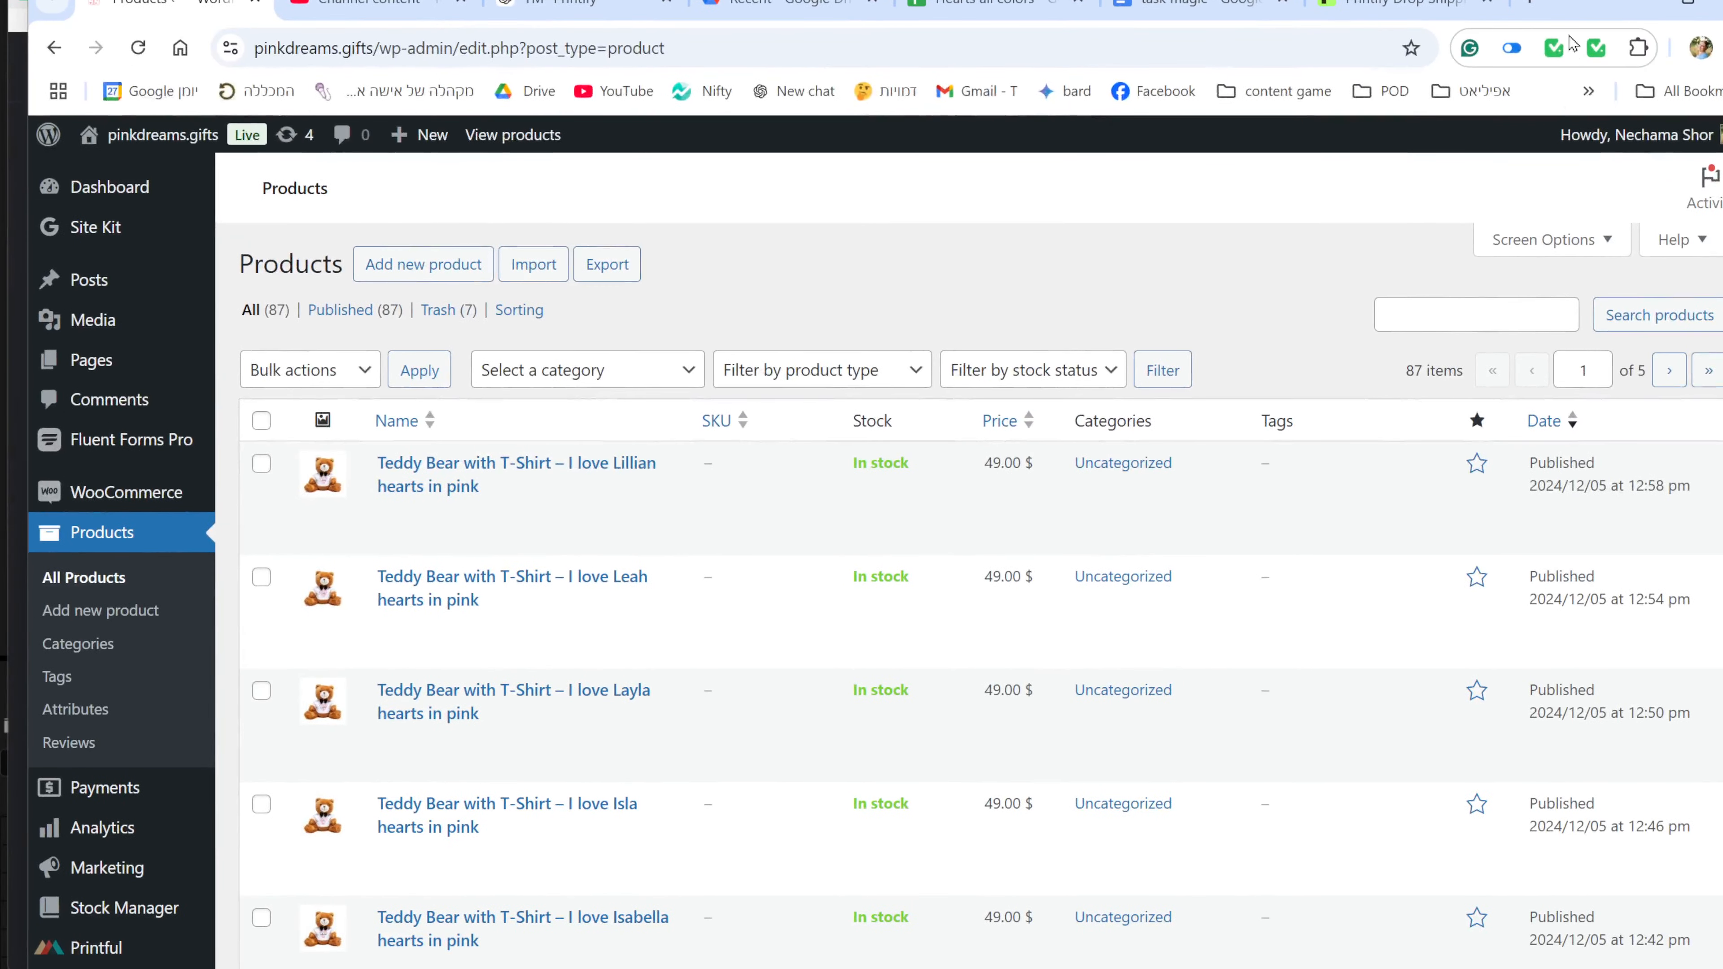
# Copy the pinkdreams.gifts cookies with the cookie extension and return to the TaskMagic editor.
pyautogui.click(1594, 49)
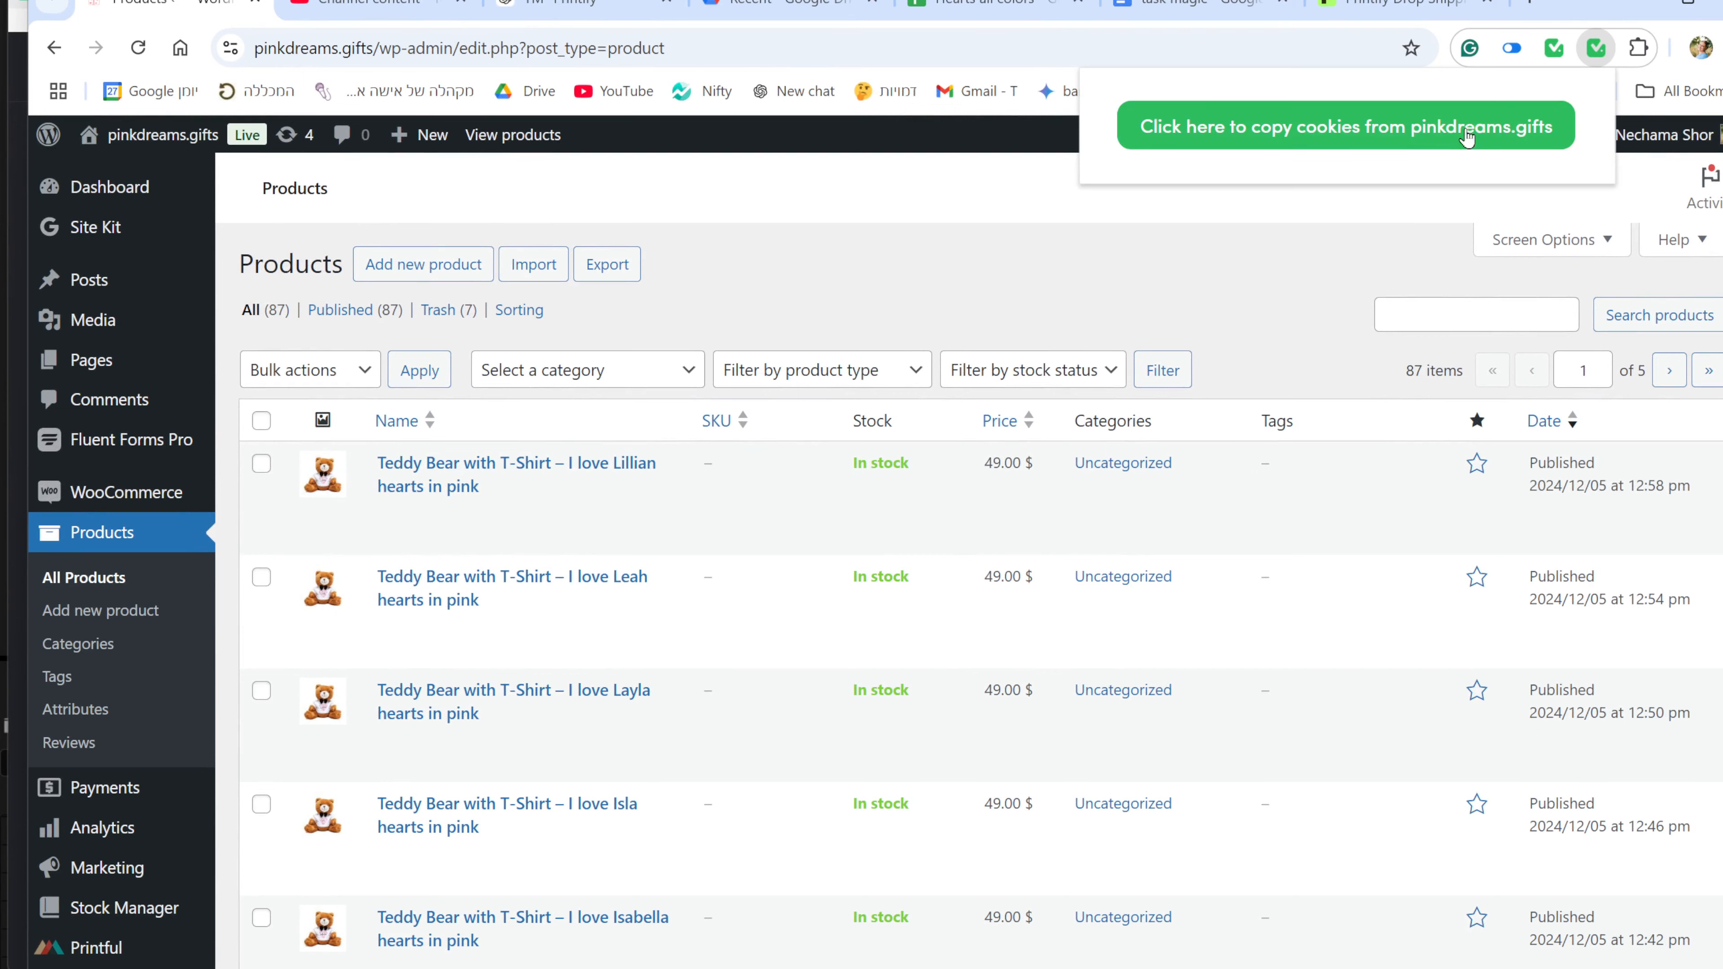
pyautogui.moveTo(1592, 5); pyautogui.dragTo(1705, 0)
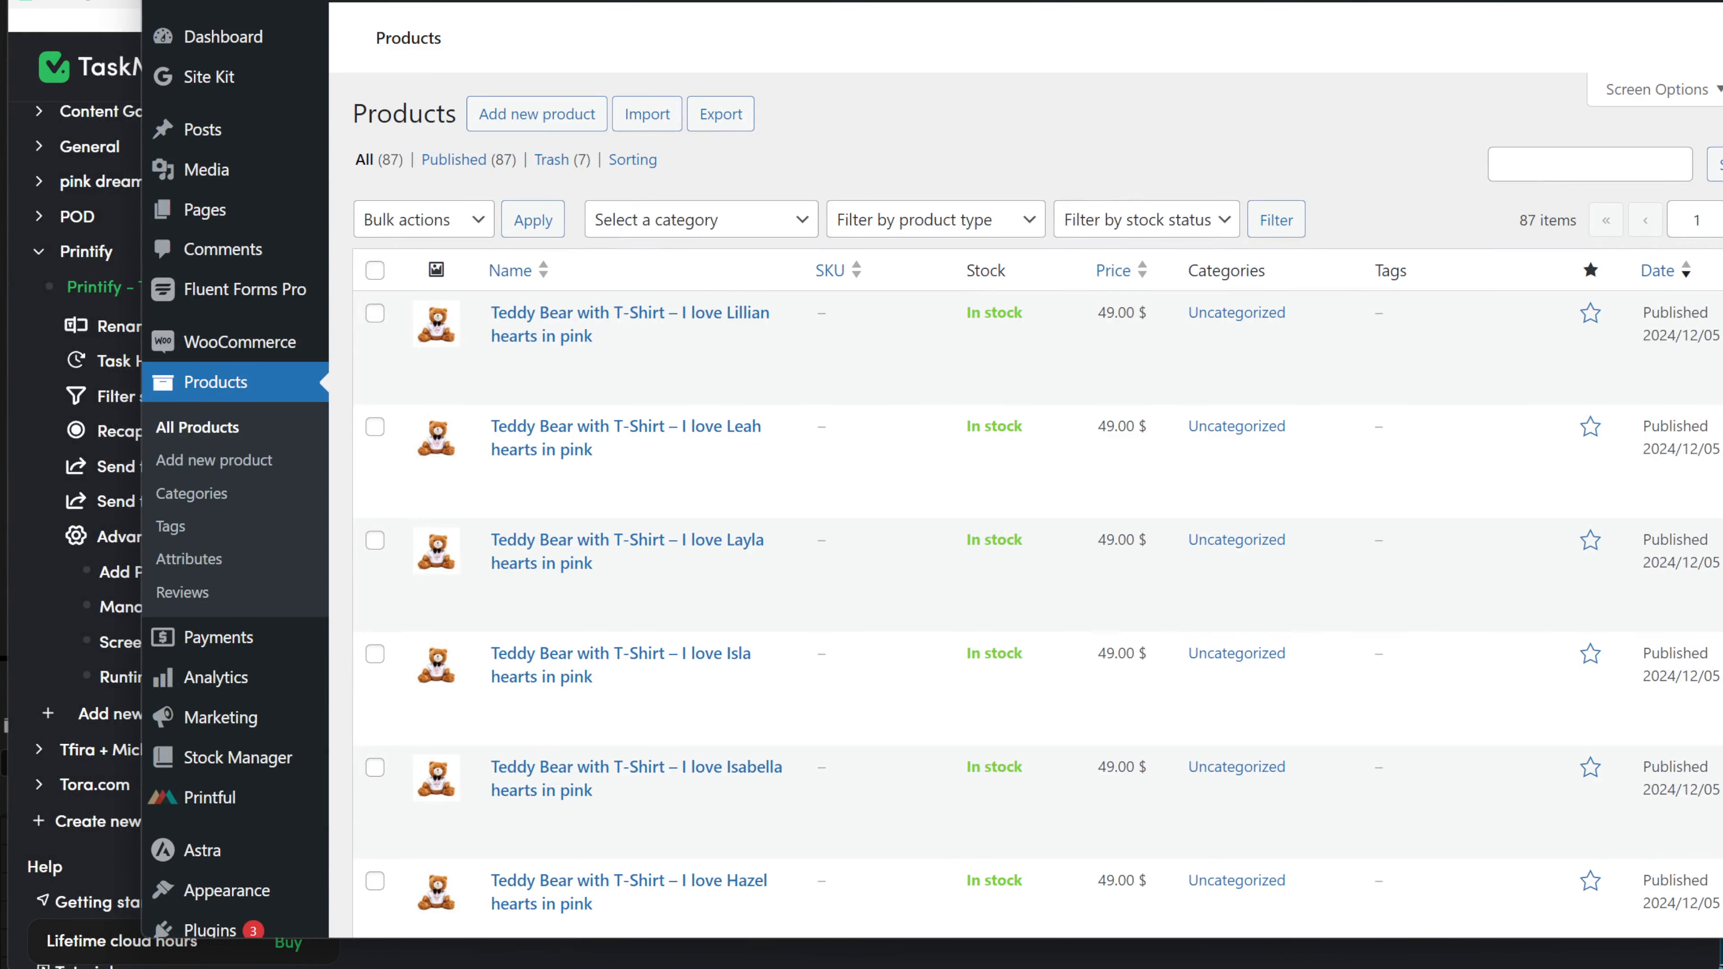
pyautogui.click(1029, 967)
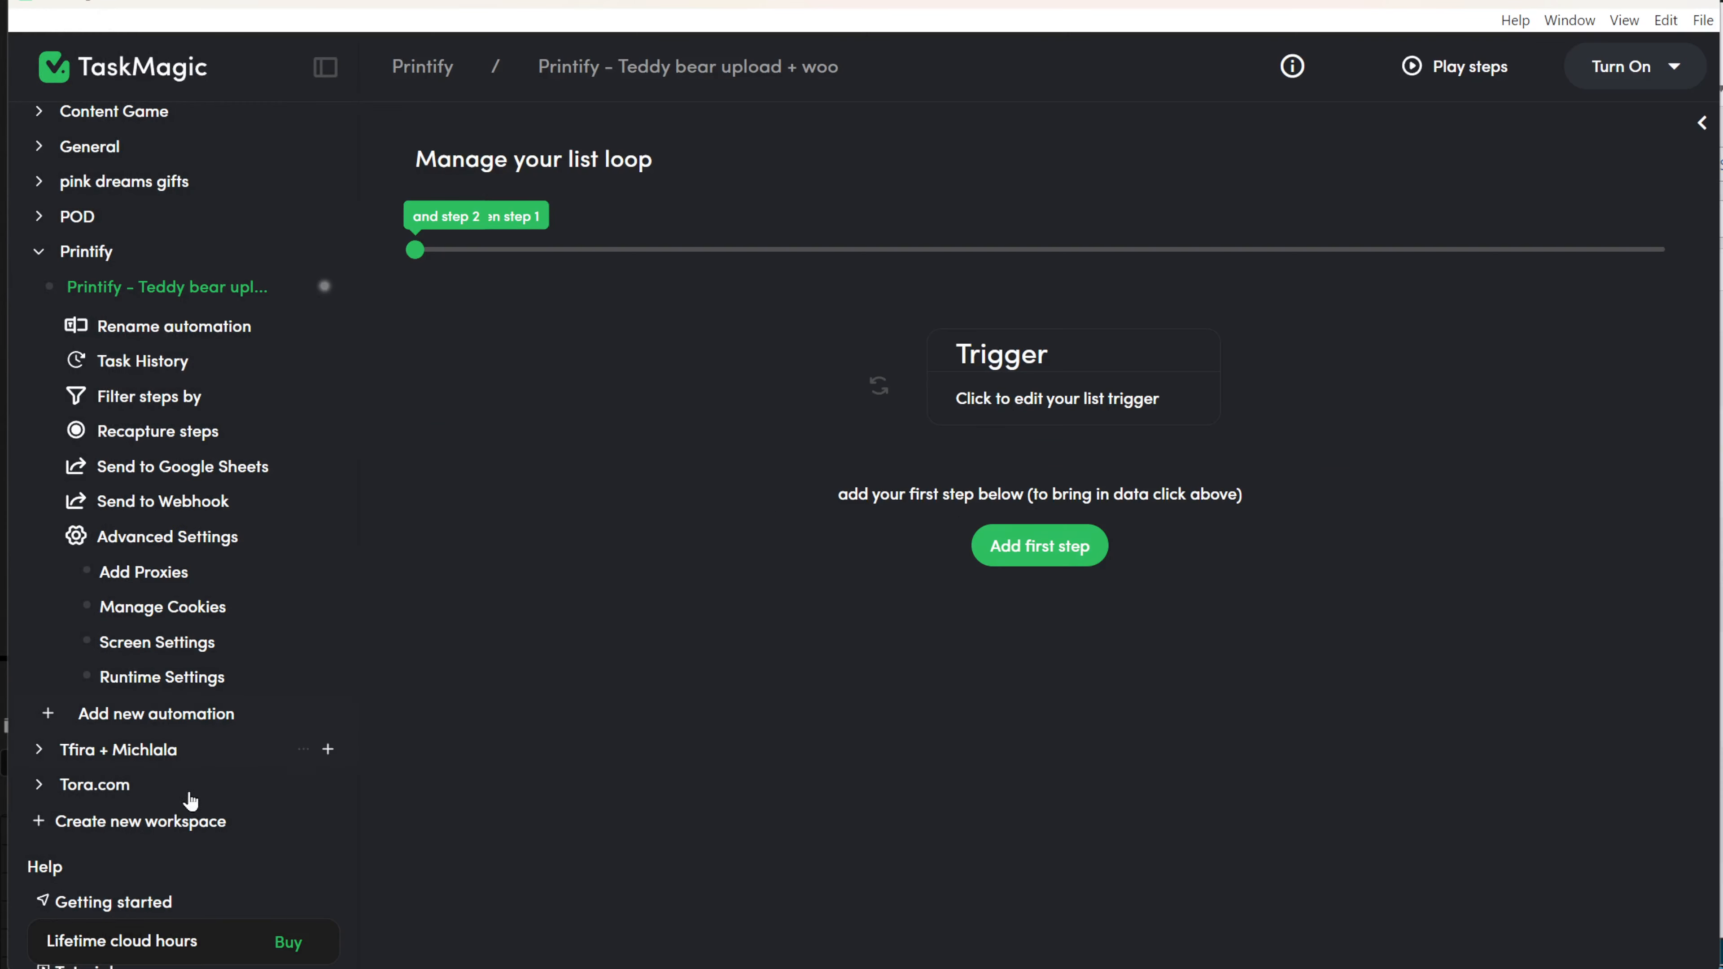
# Add the pinkdreams.gifts cookies as extra cookies in Manage Cookies and save.
pyautogui.click(174, 606)
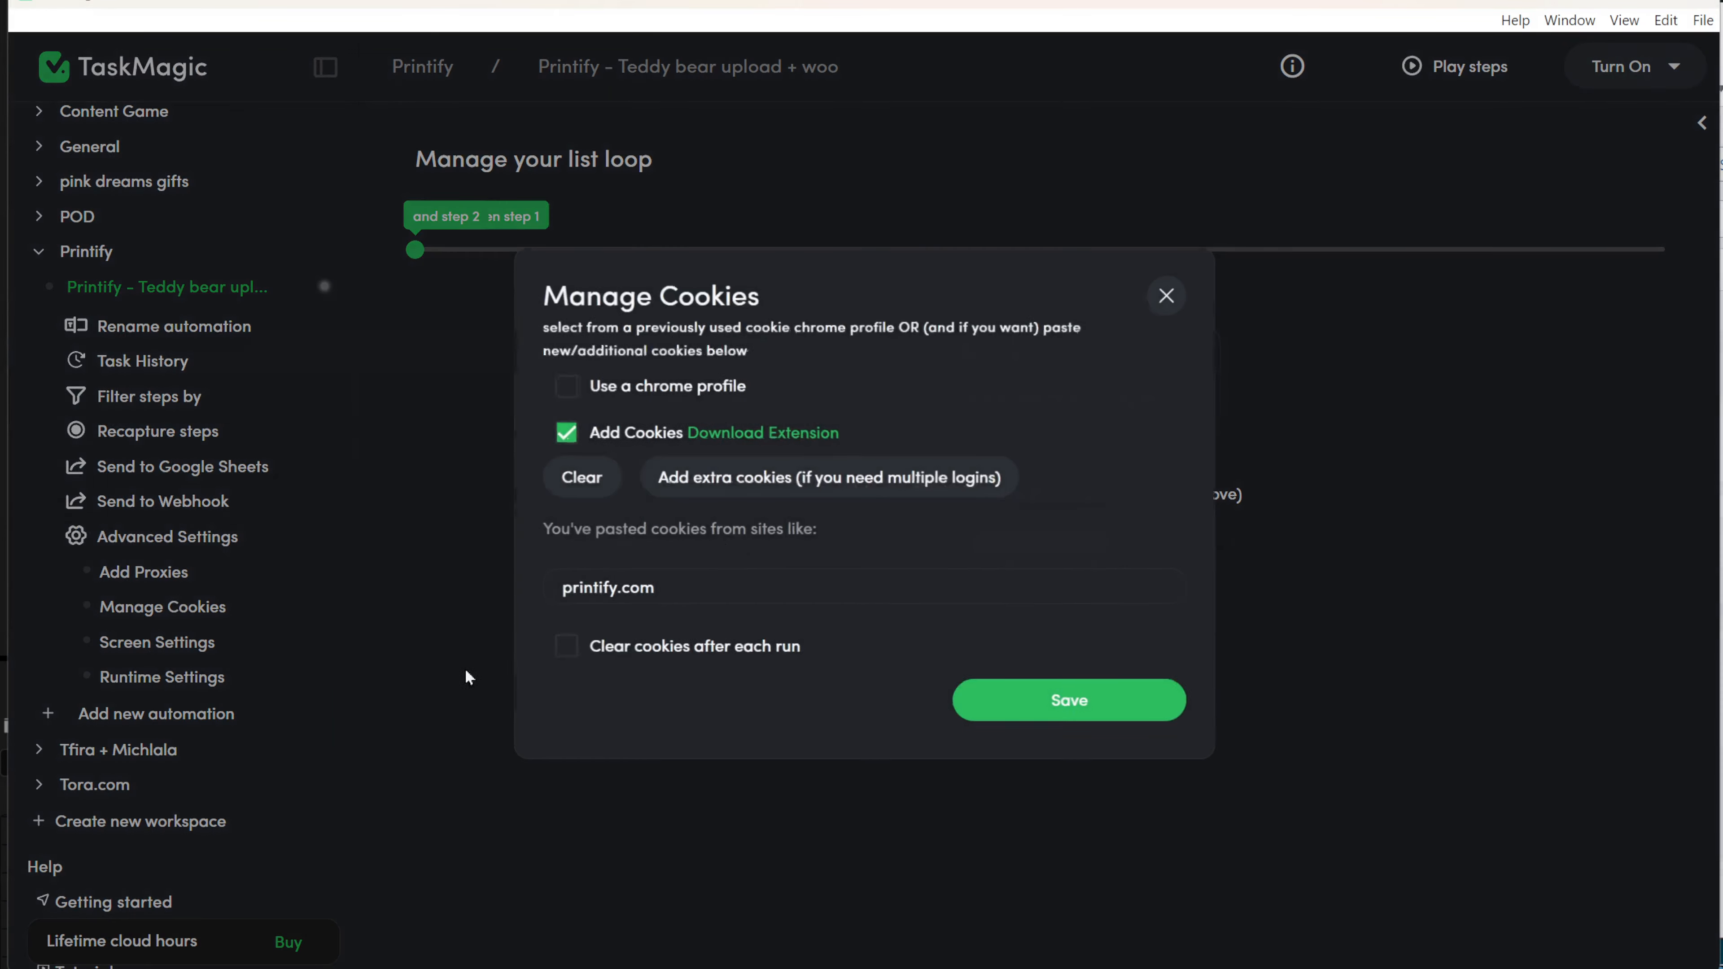
pyautogui.click(721, 478)
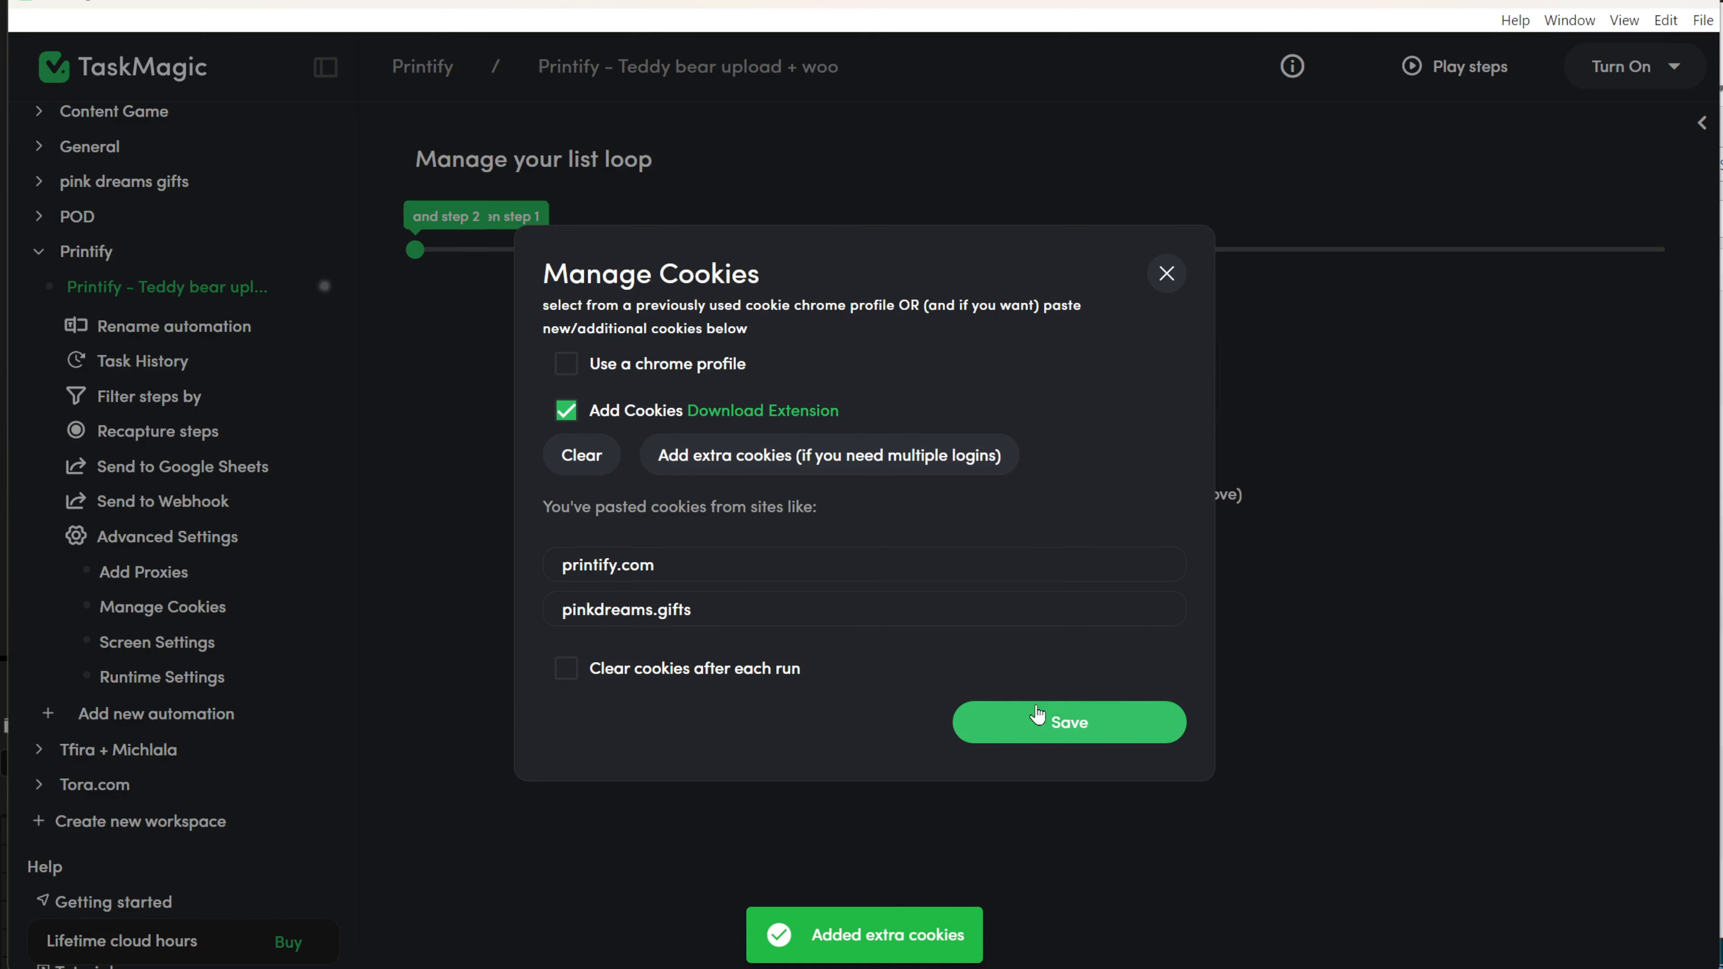
pyautogui.click(1100, 721)
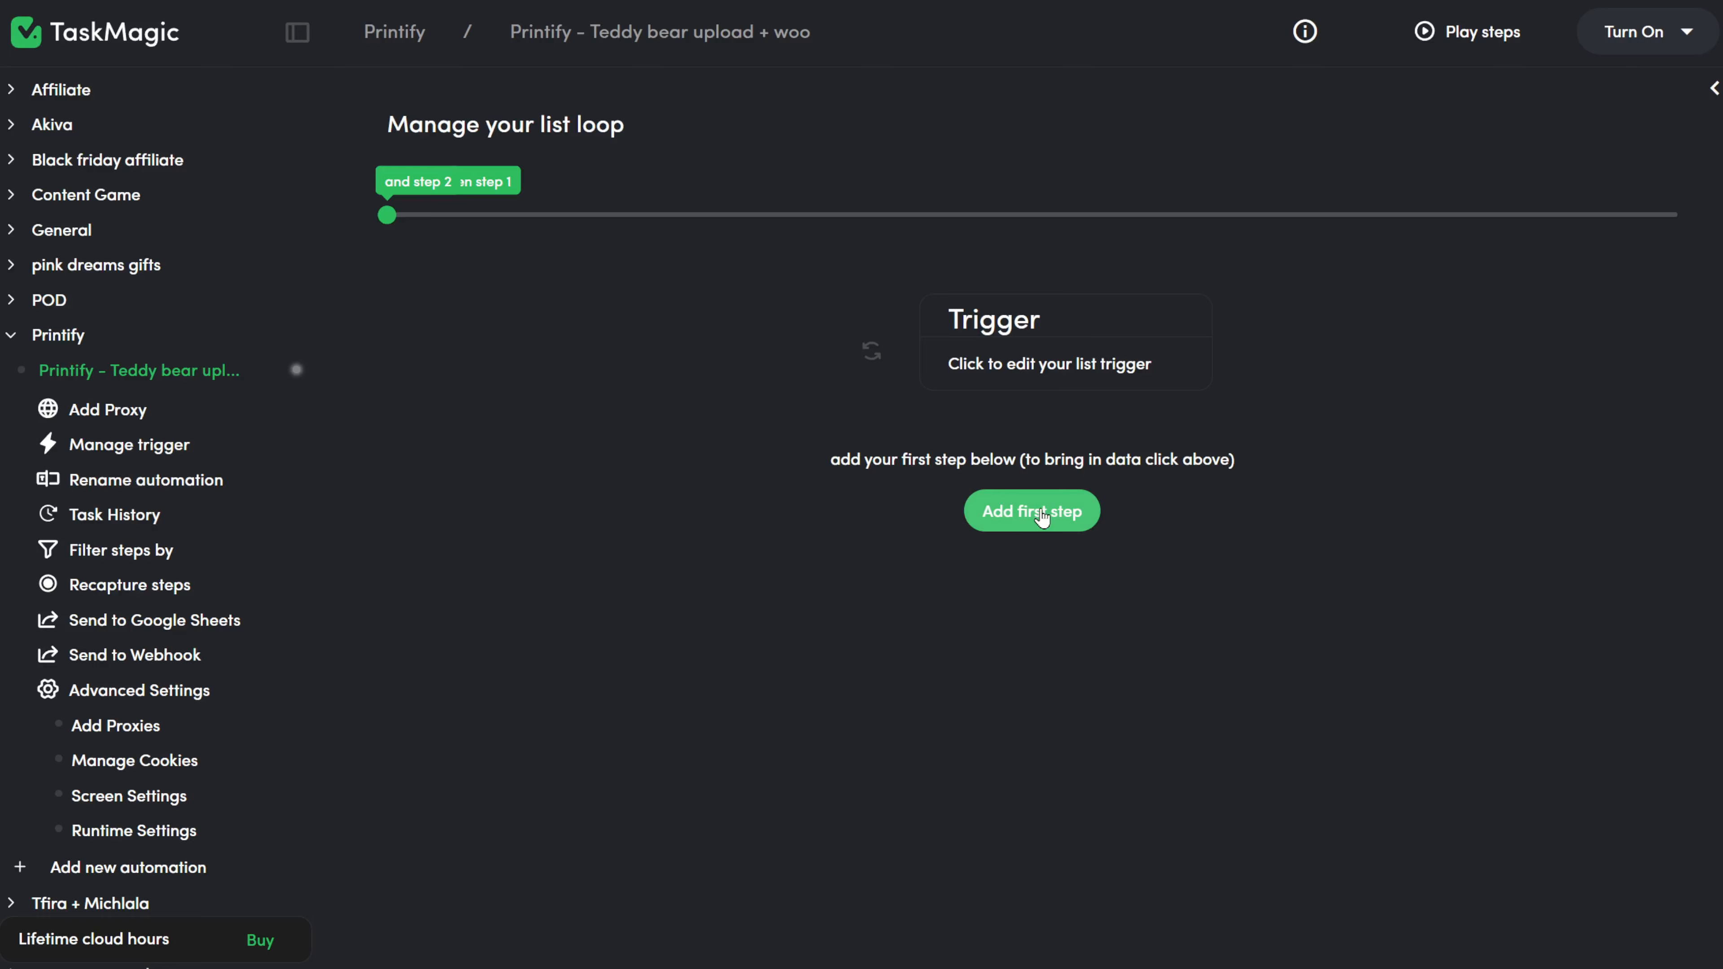
# Add a Record first step whose starting URL is the Printify products page, and load it.
pyautogui.click(1044, 516)
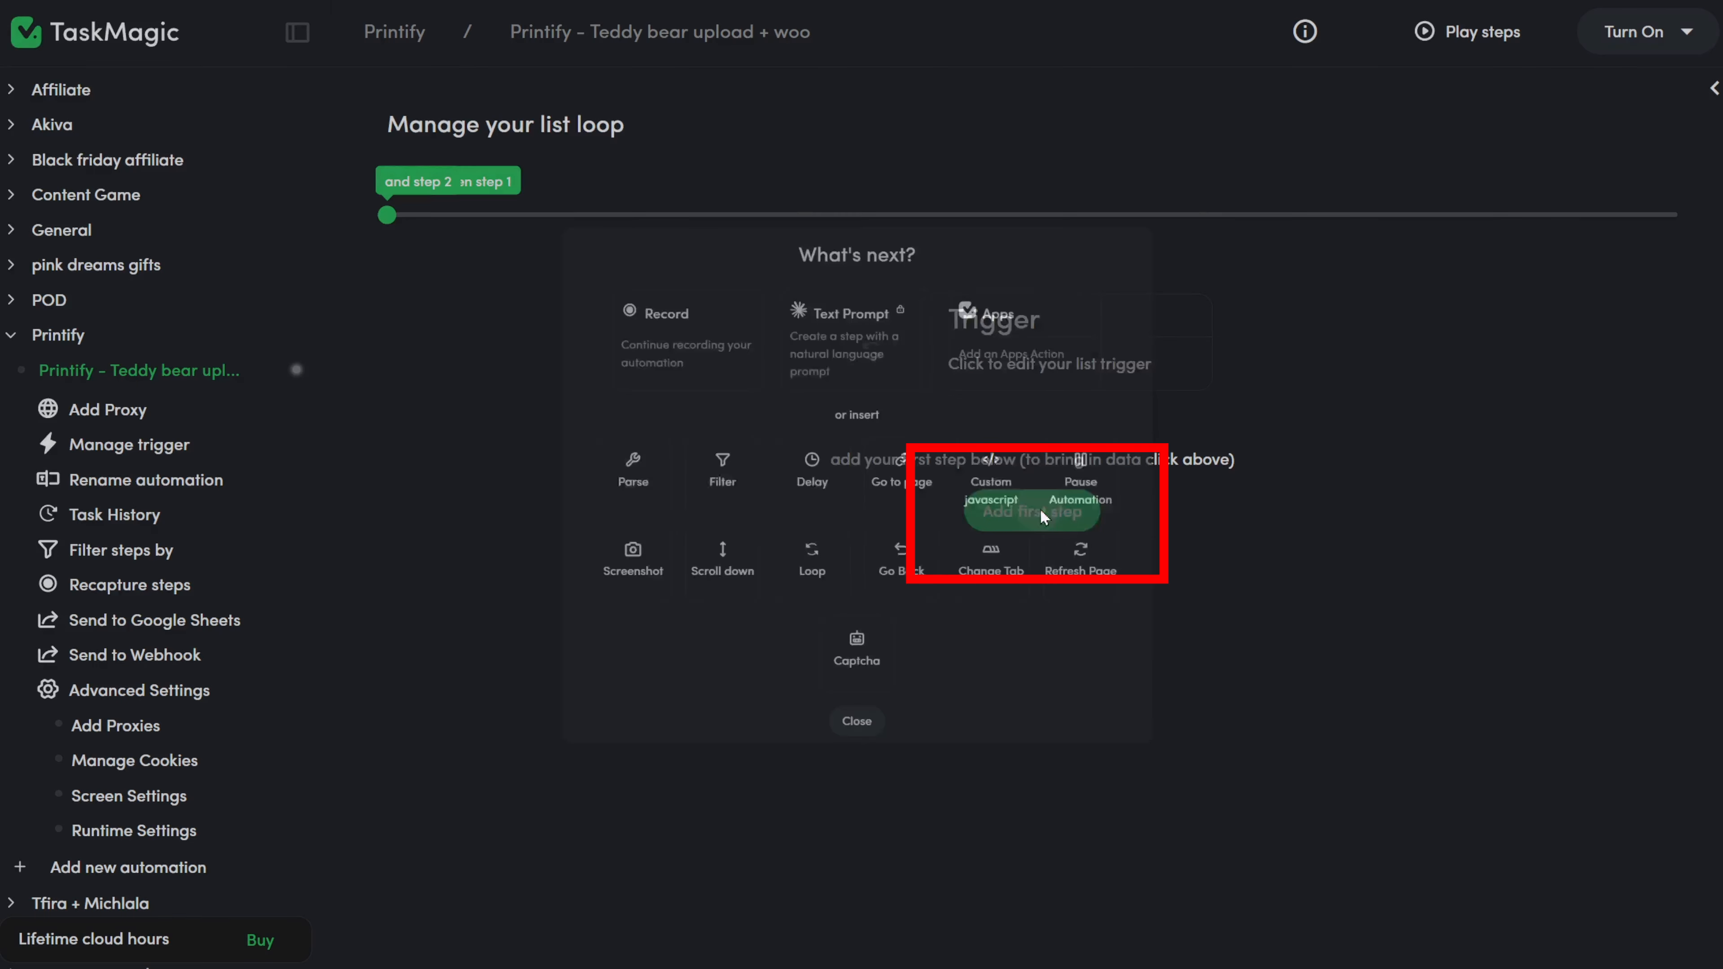
pyautogui.click(641, 313)
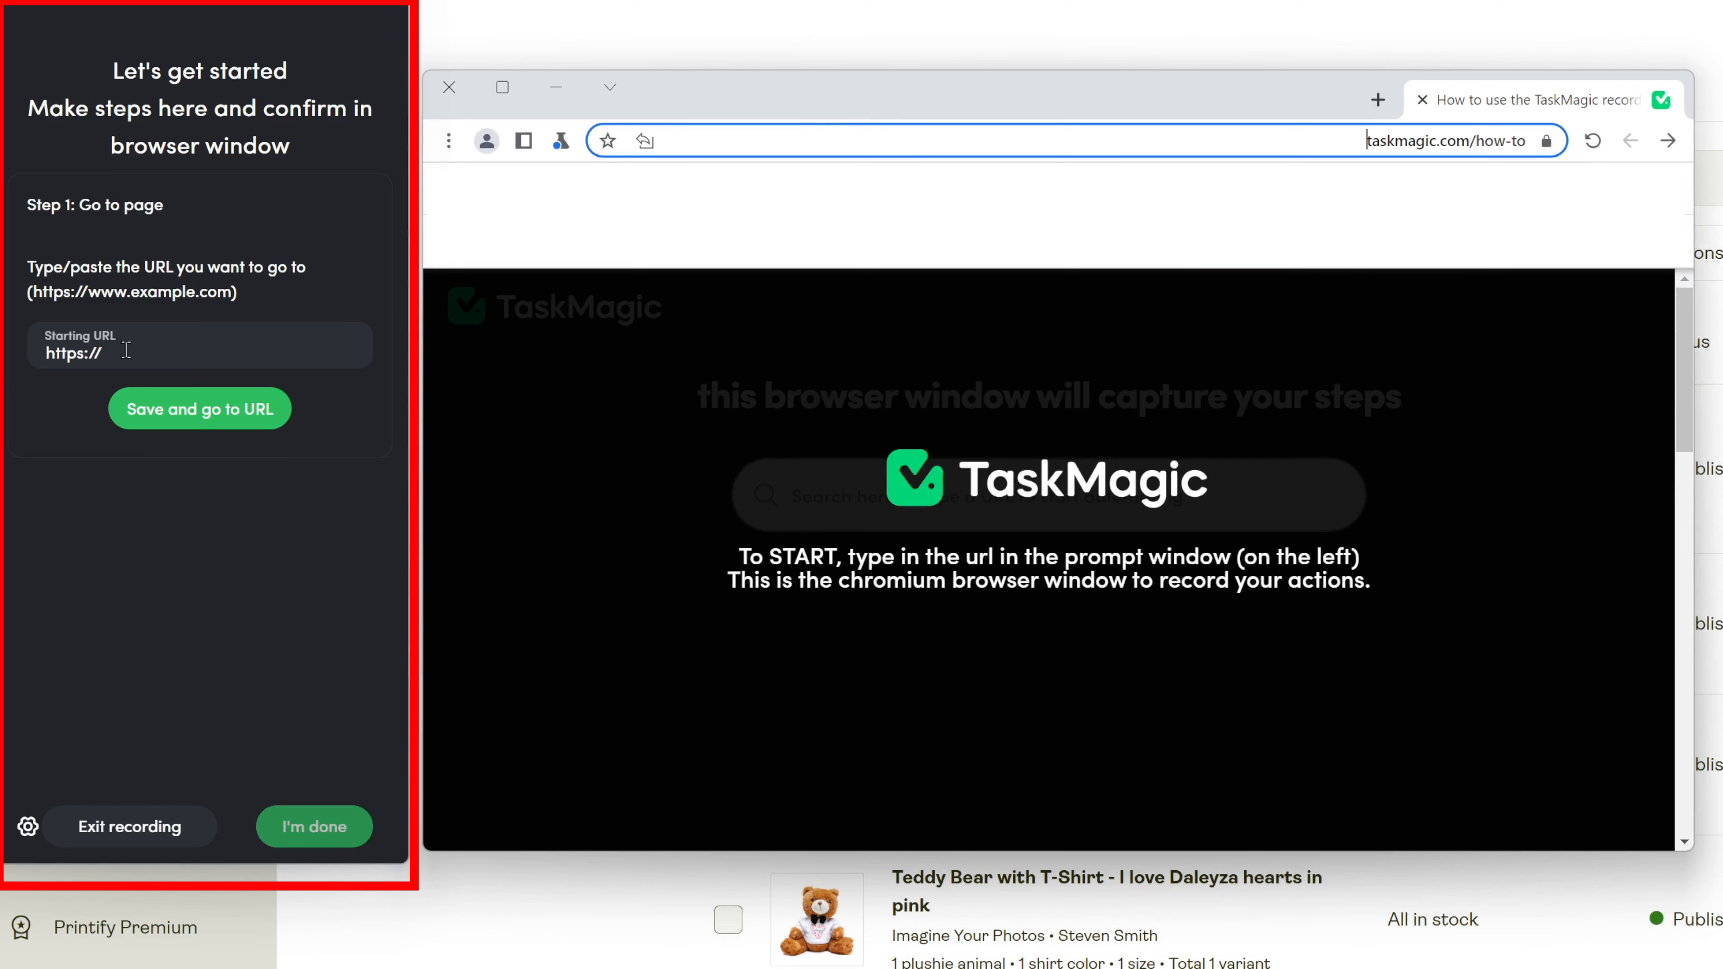
pyautogui.moveTo(126, 350); pyautogui.dragTo(33, 361)
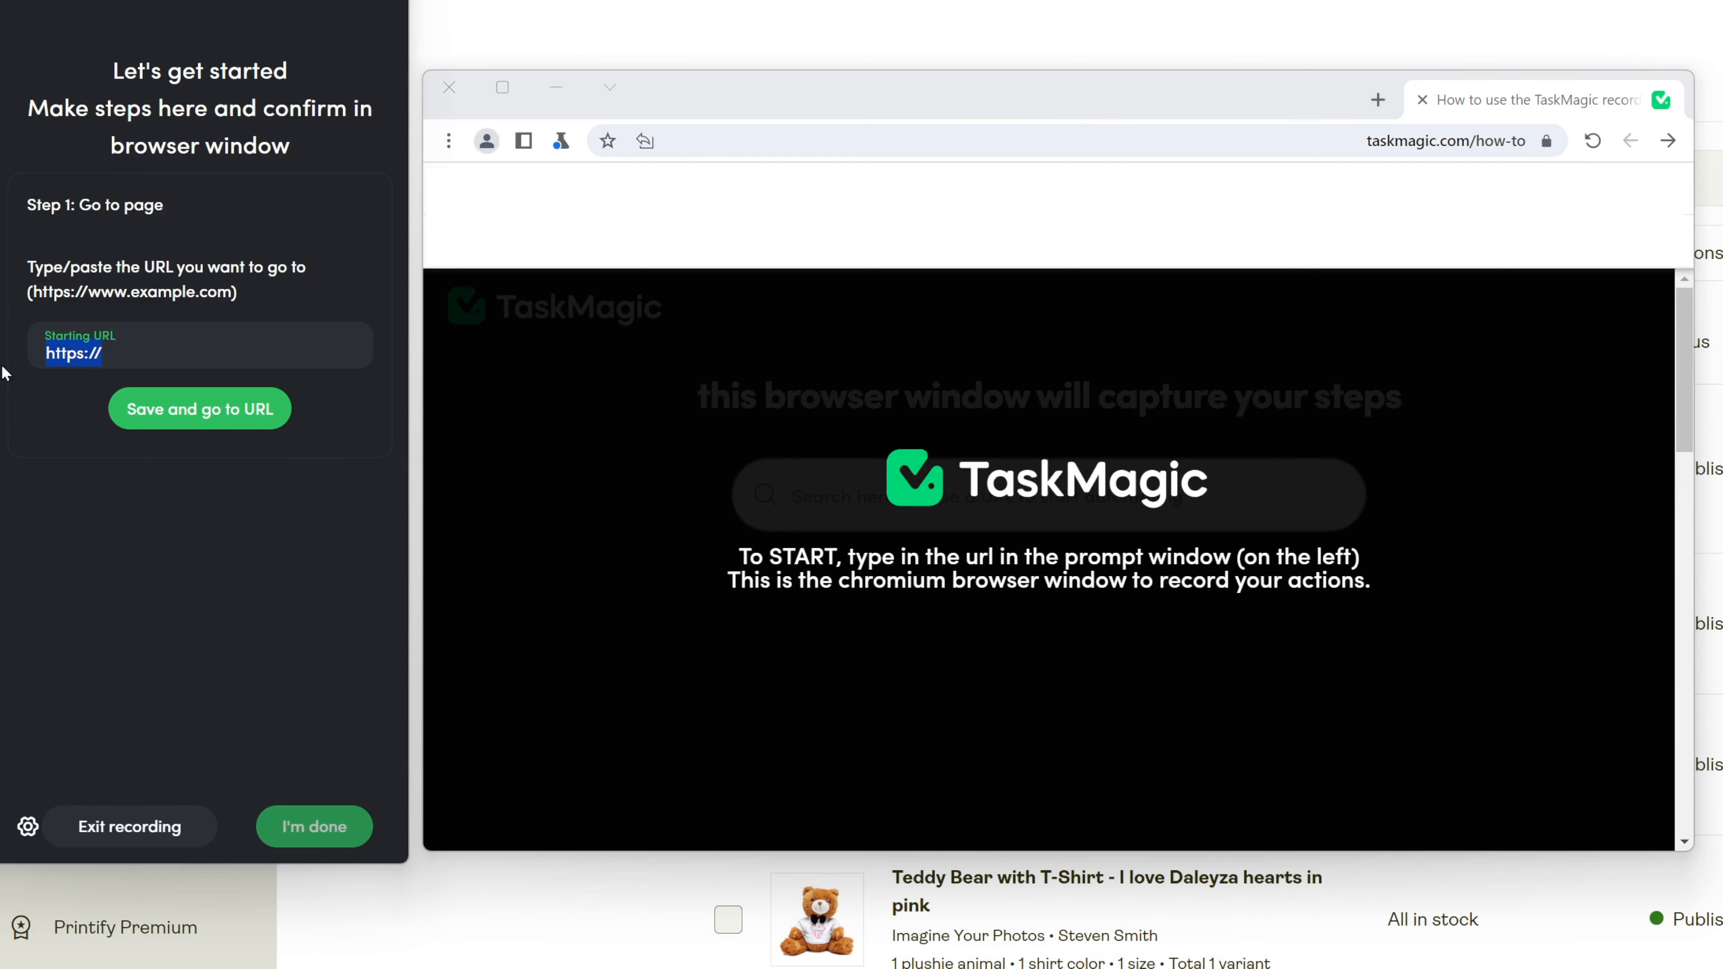
pyautogui.hotkey('ctrl', 'v')
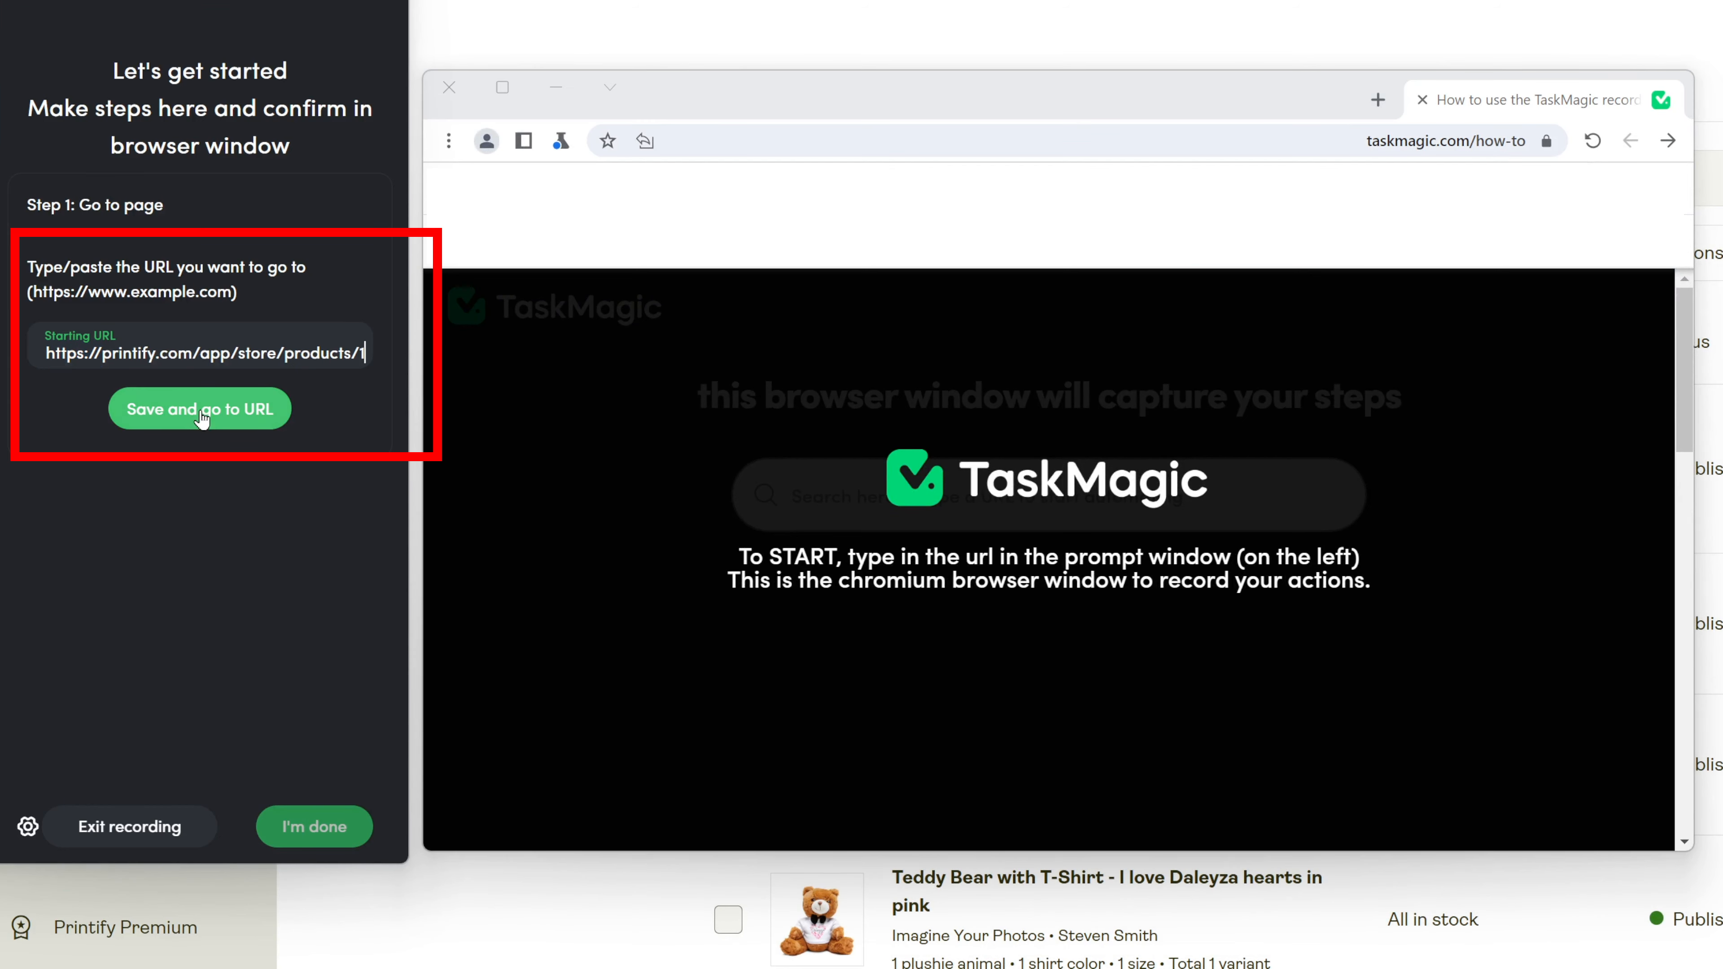
pyautogui.click(201, 413)
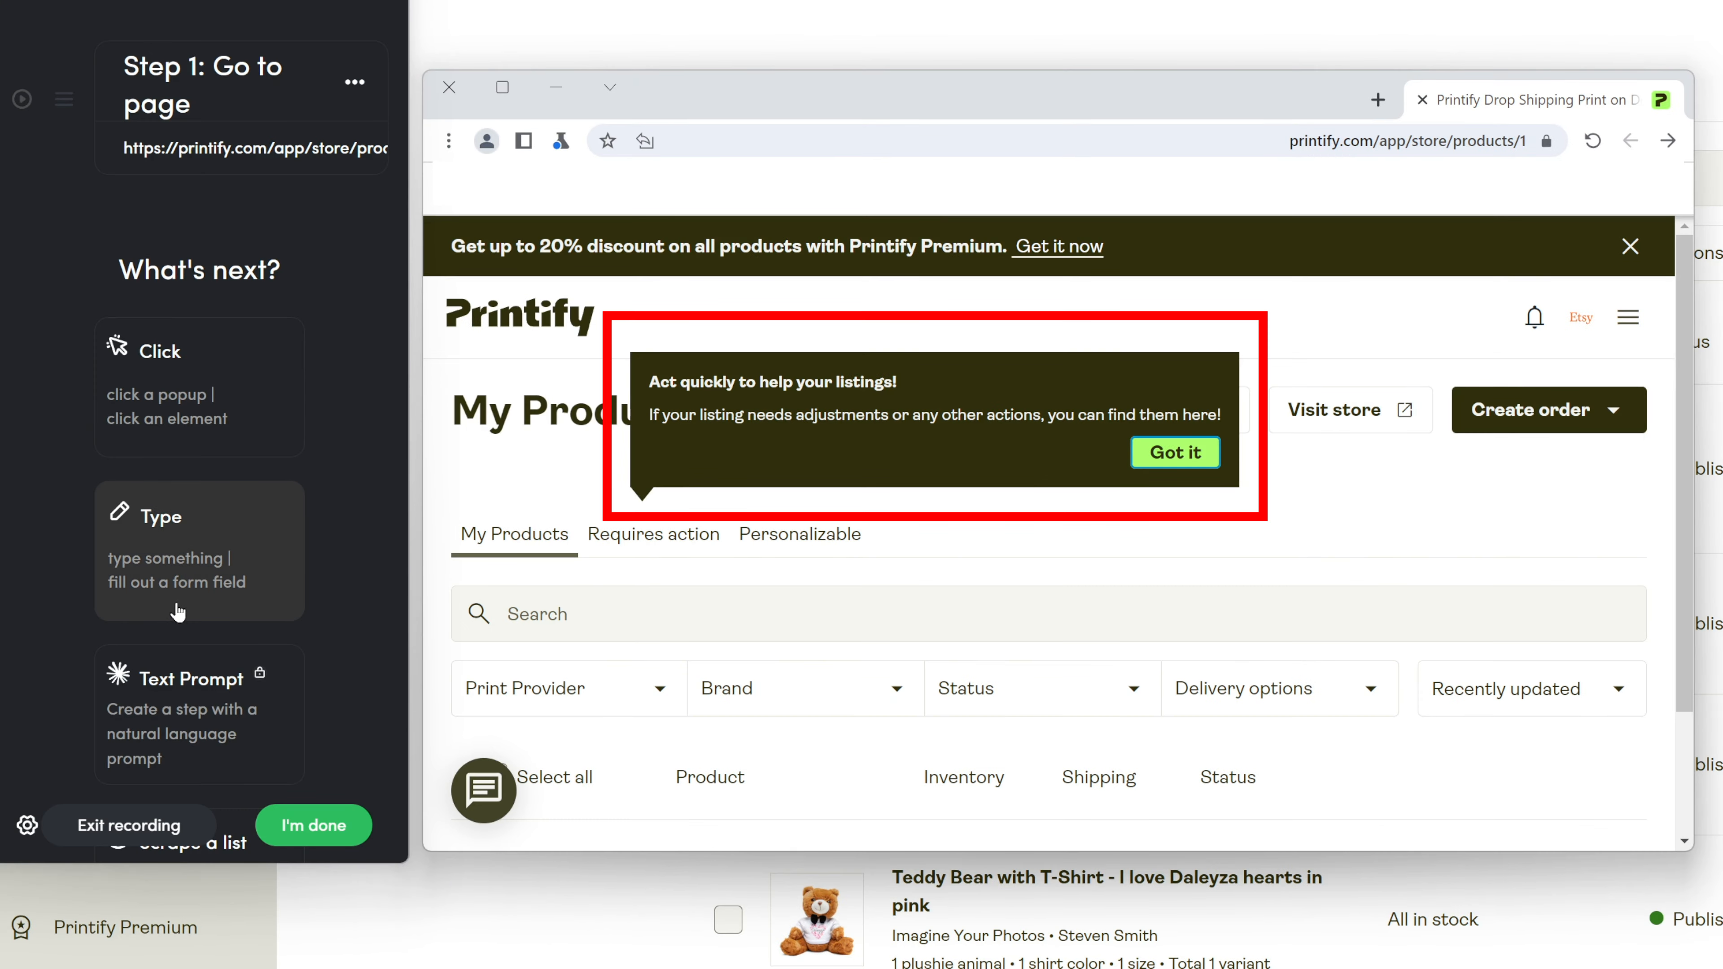
# Record a click on the 'Got it' tooltip button, then open Printify's store management page.
pyautogui.click(200, 408)
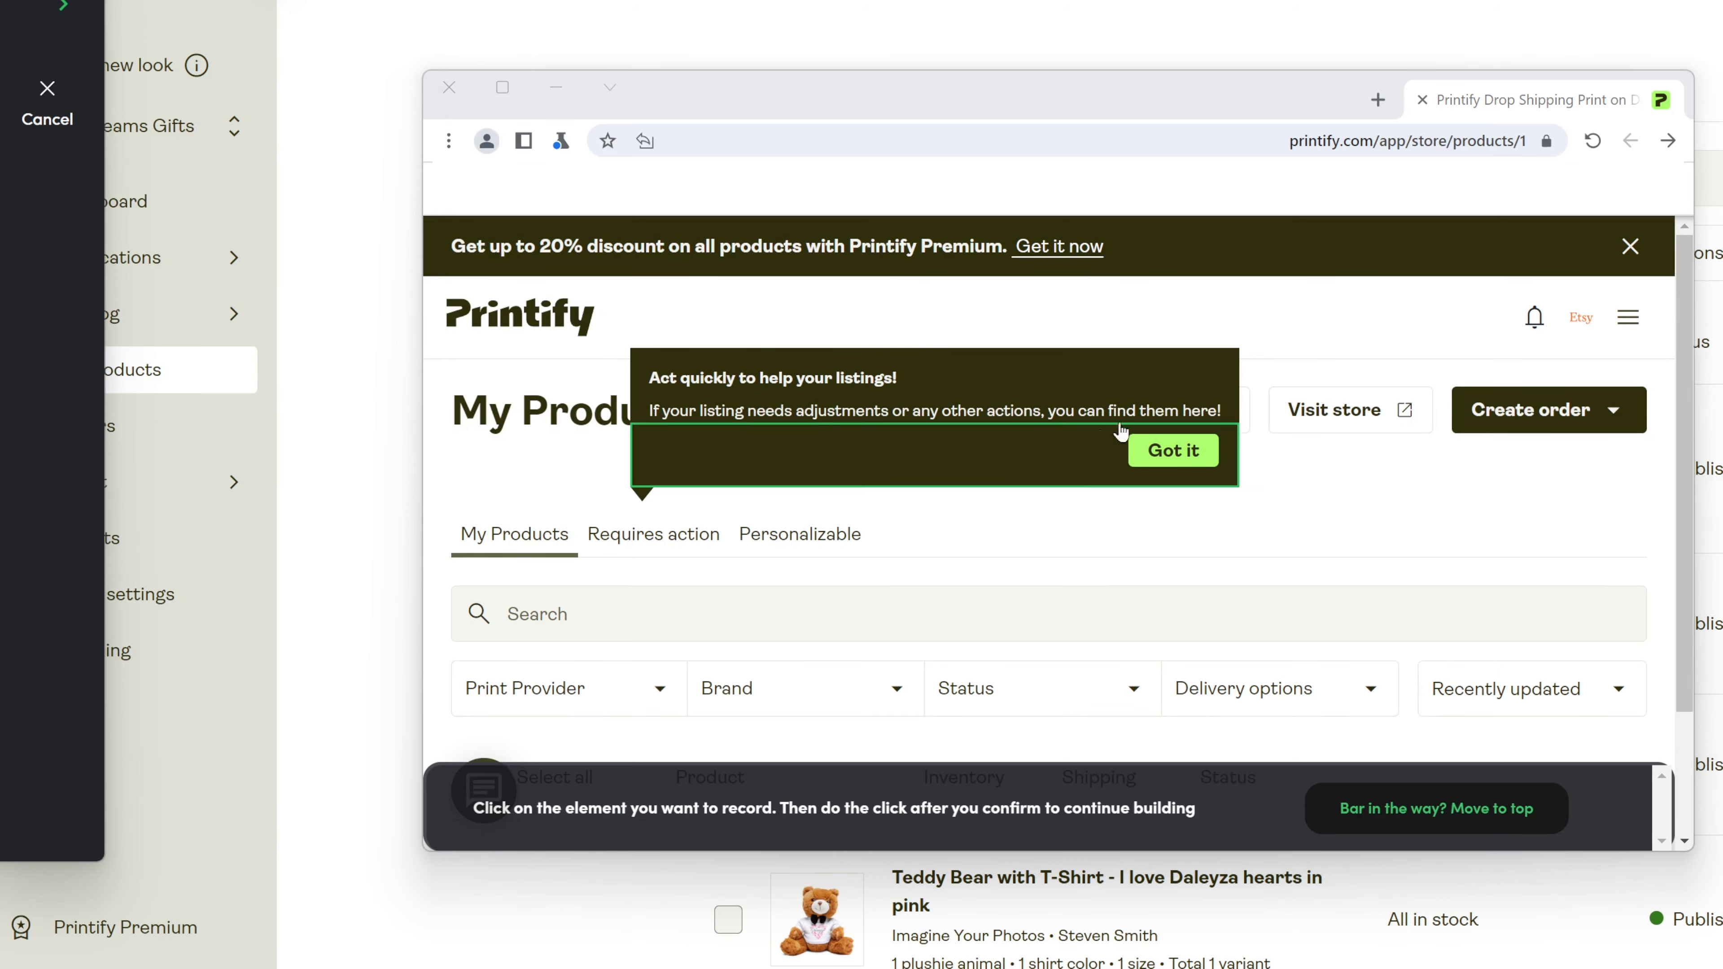
pyautogui.click(1170, 453)
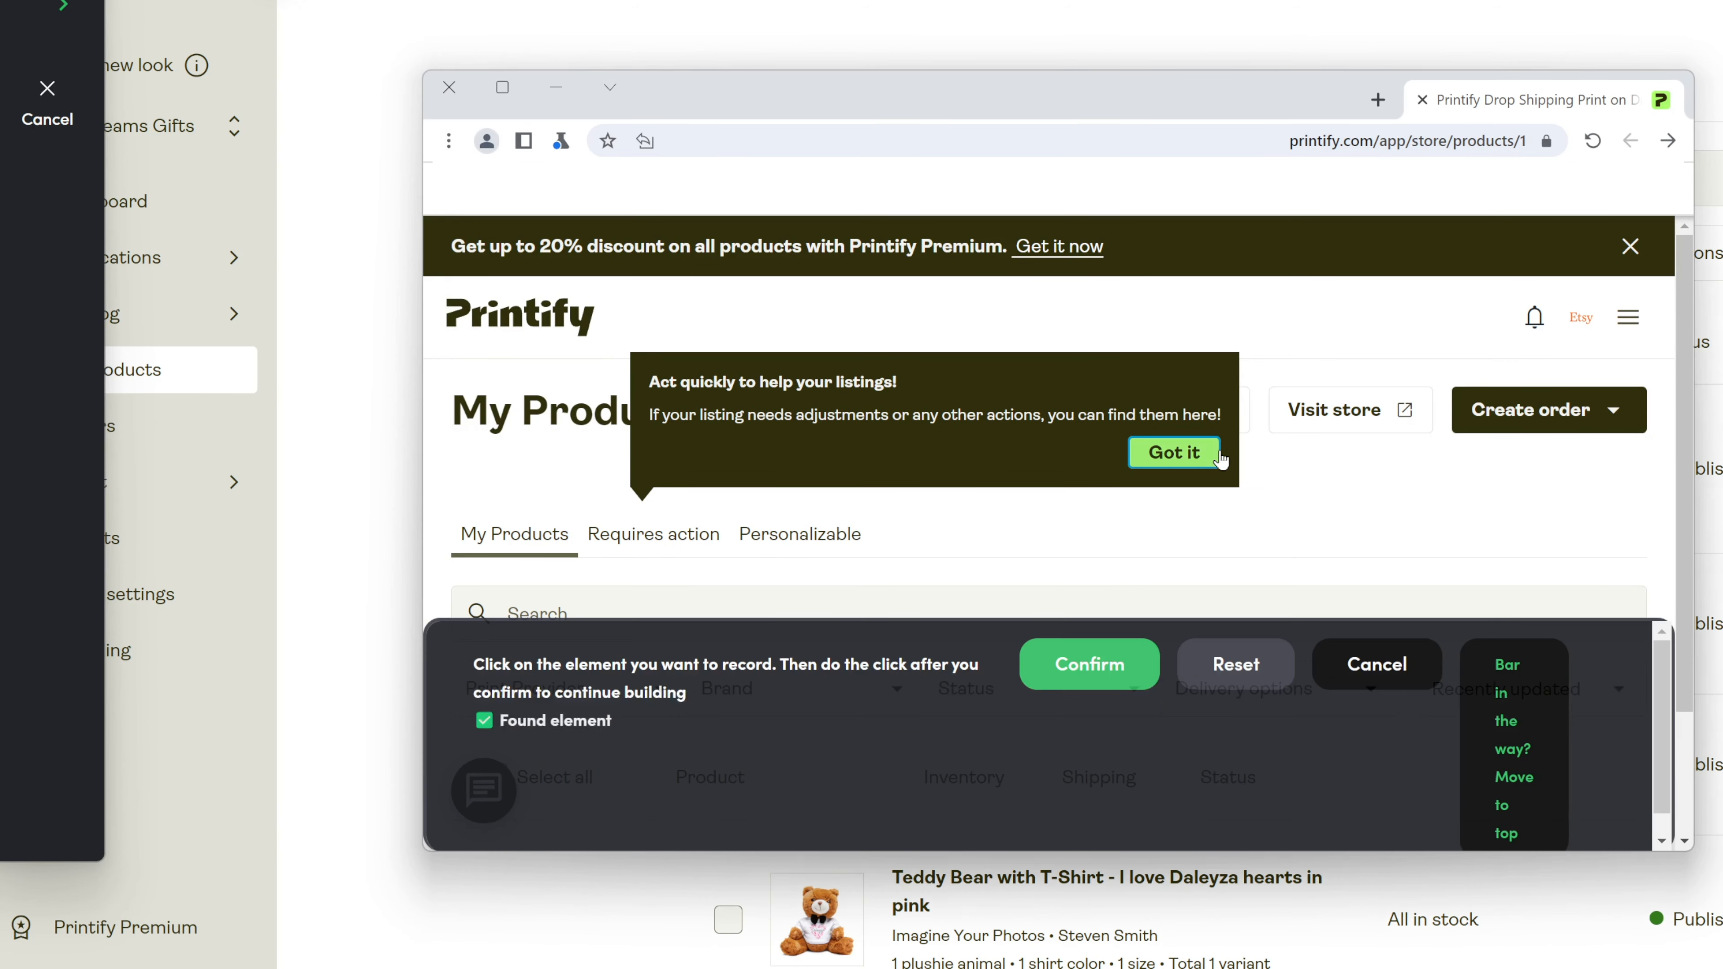
pyautogui.click(1089, 664)
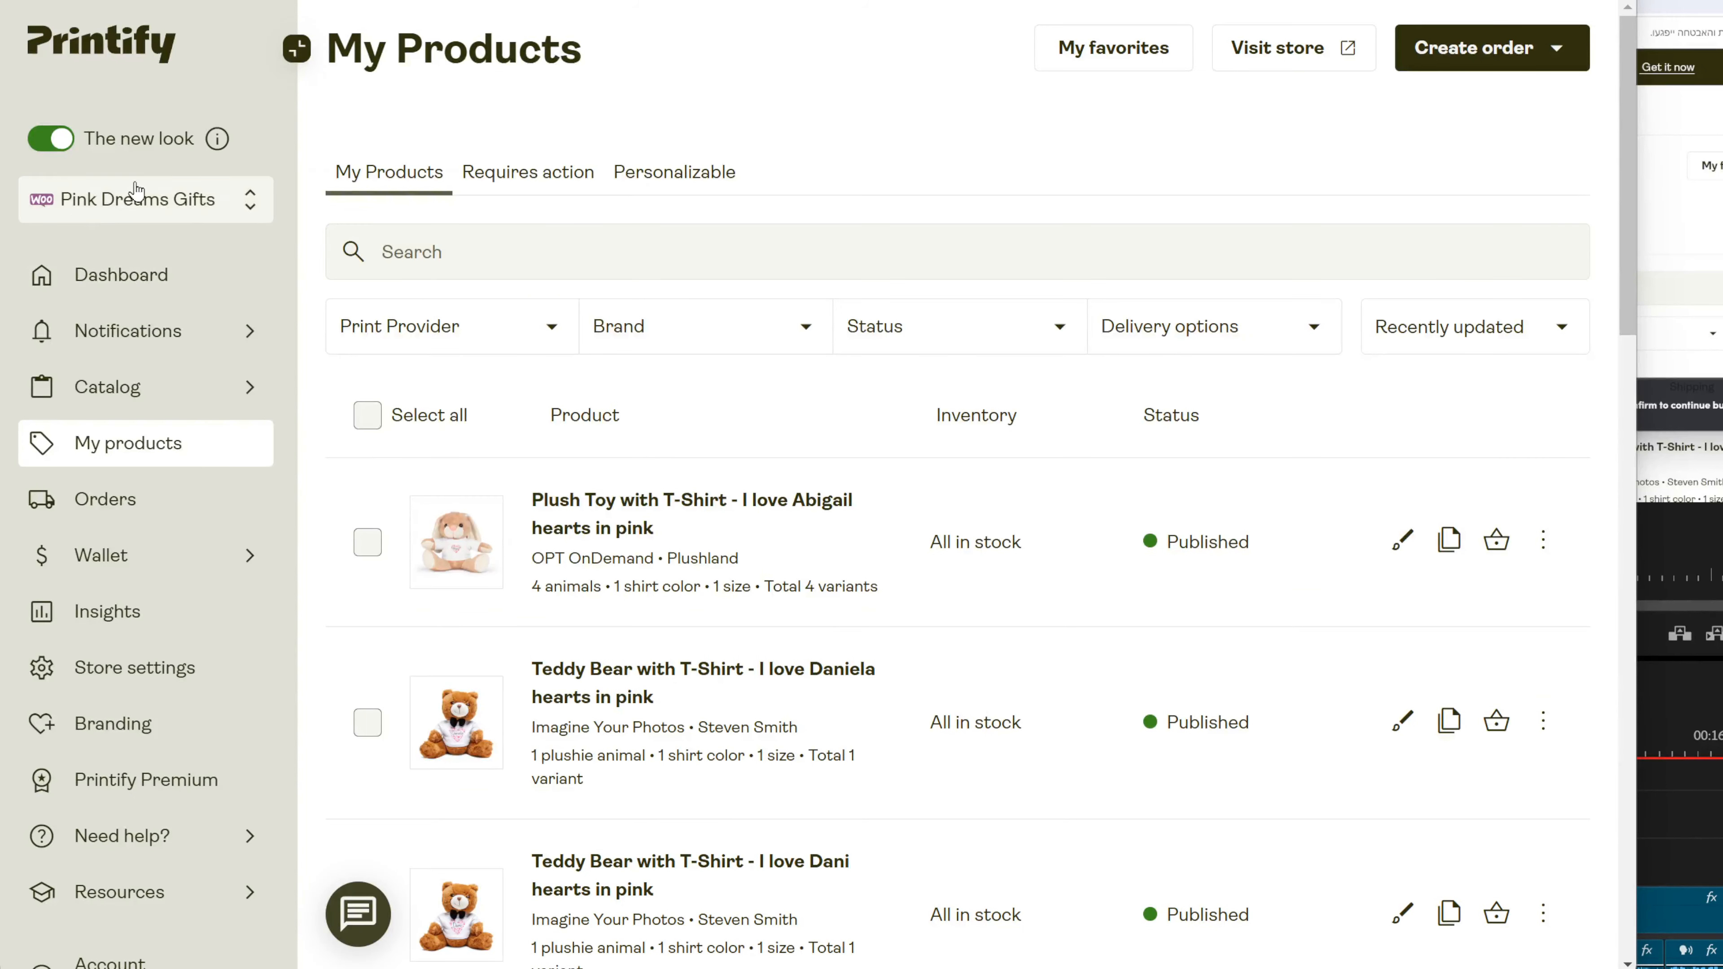
pyautogui.click(136, 191)
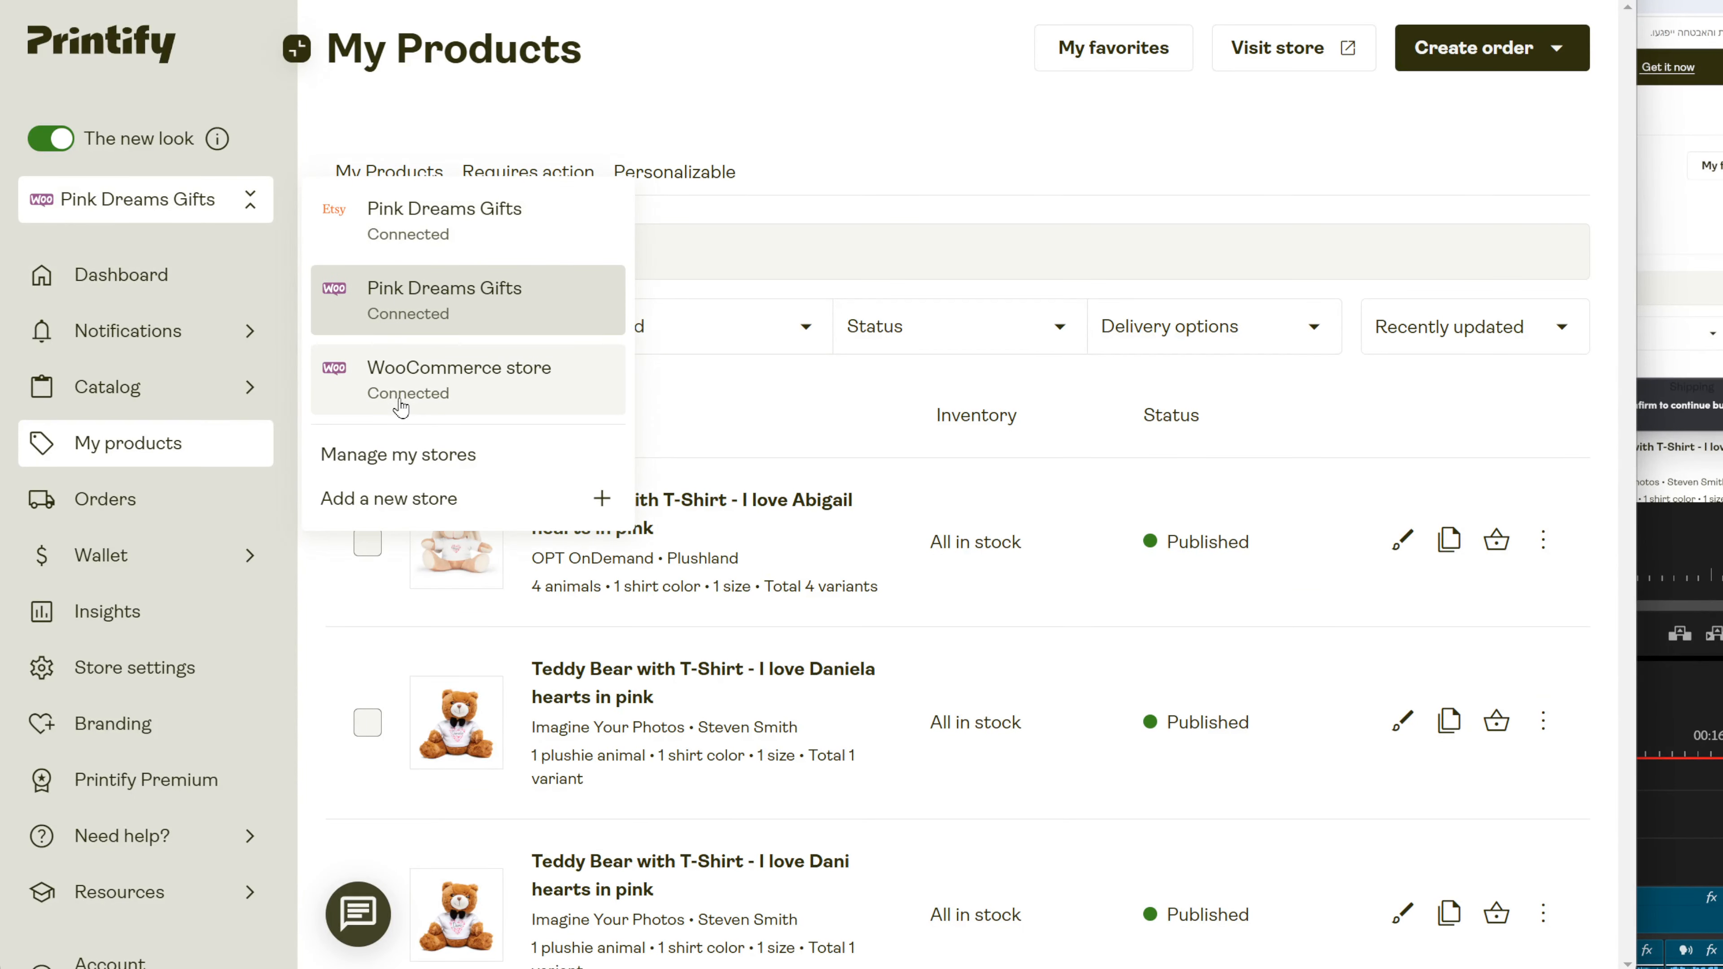
pyautogui.click(449, 454)
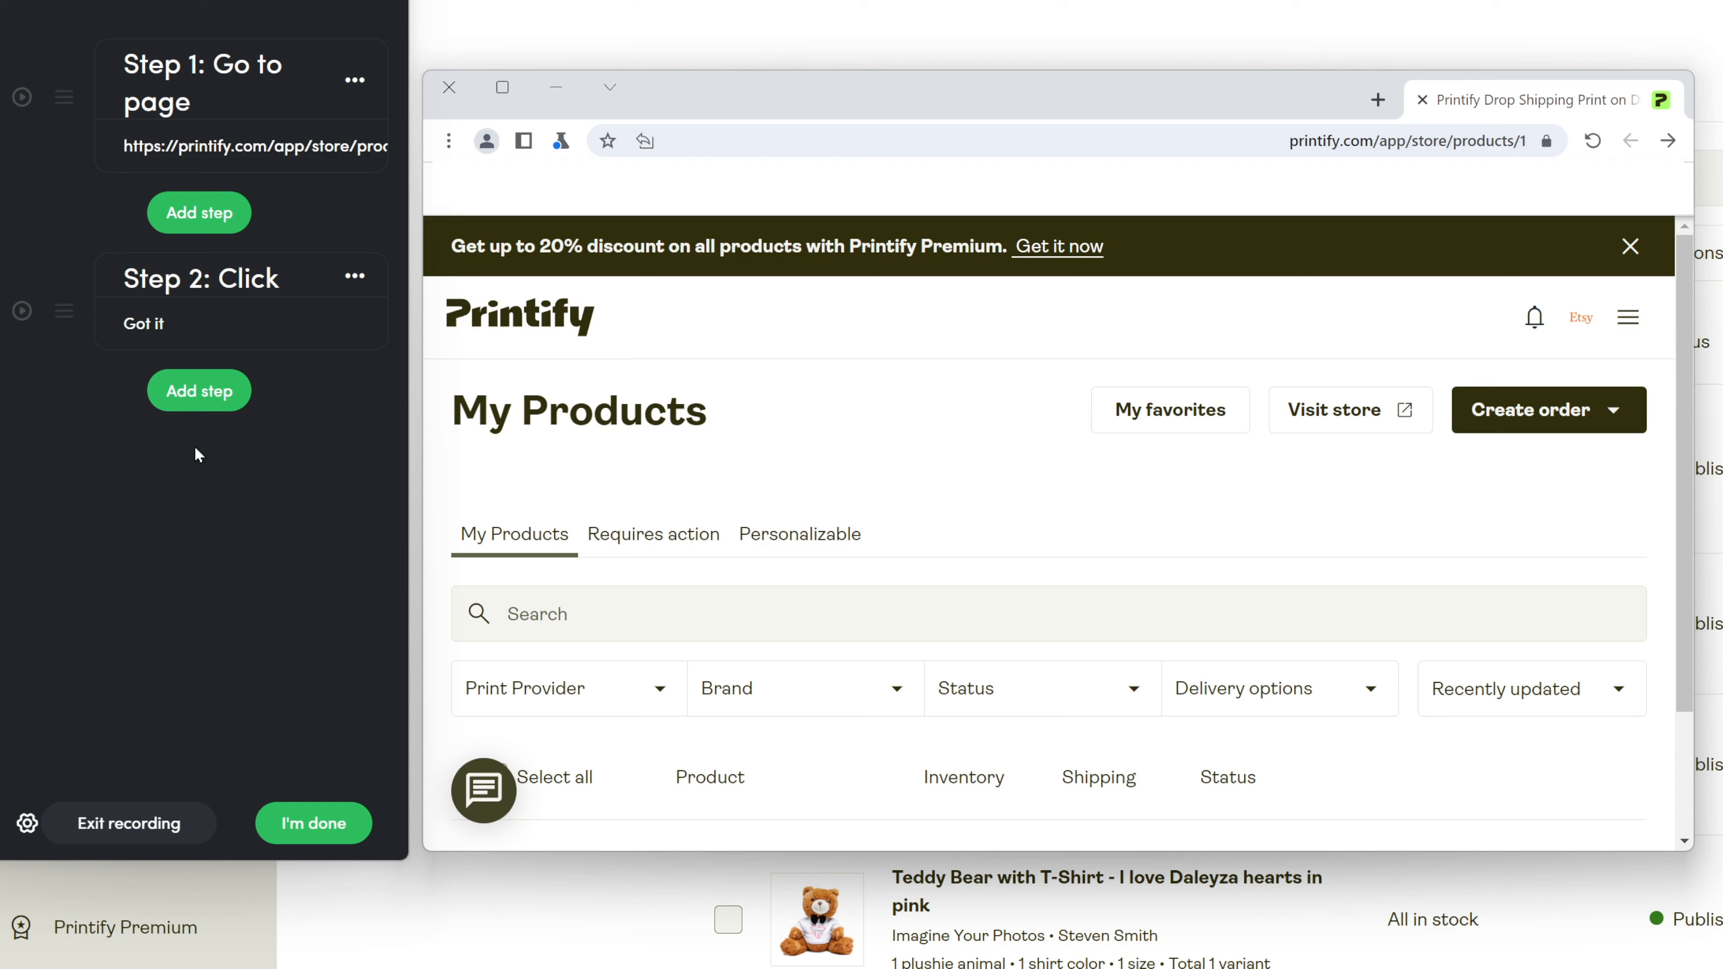
# Record a click step on the Etsy store icon in Printify's store switcher.
pyautogui.click(197, 407)
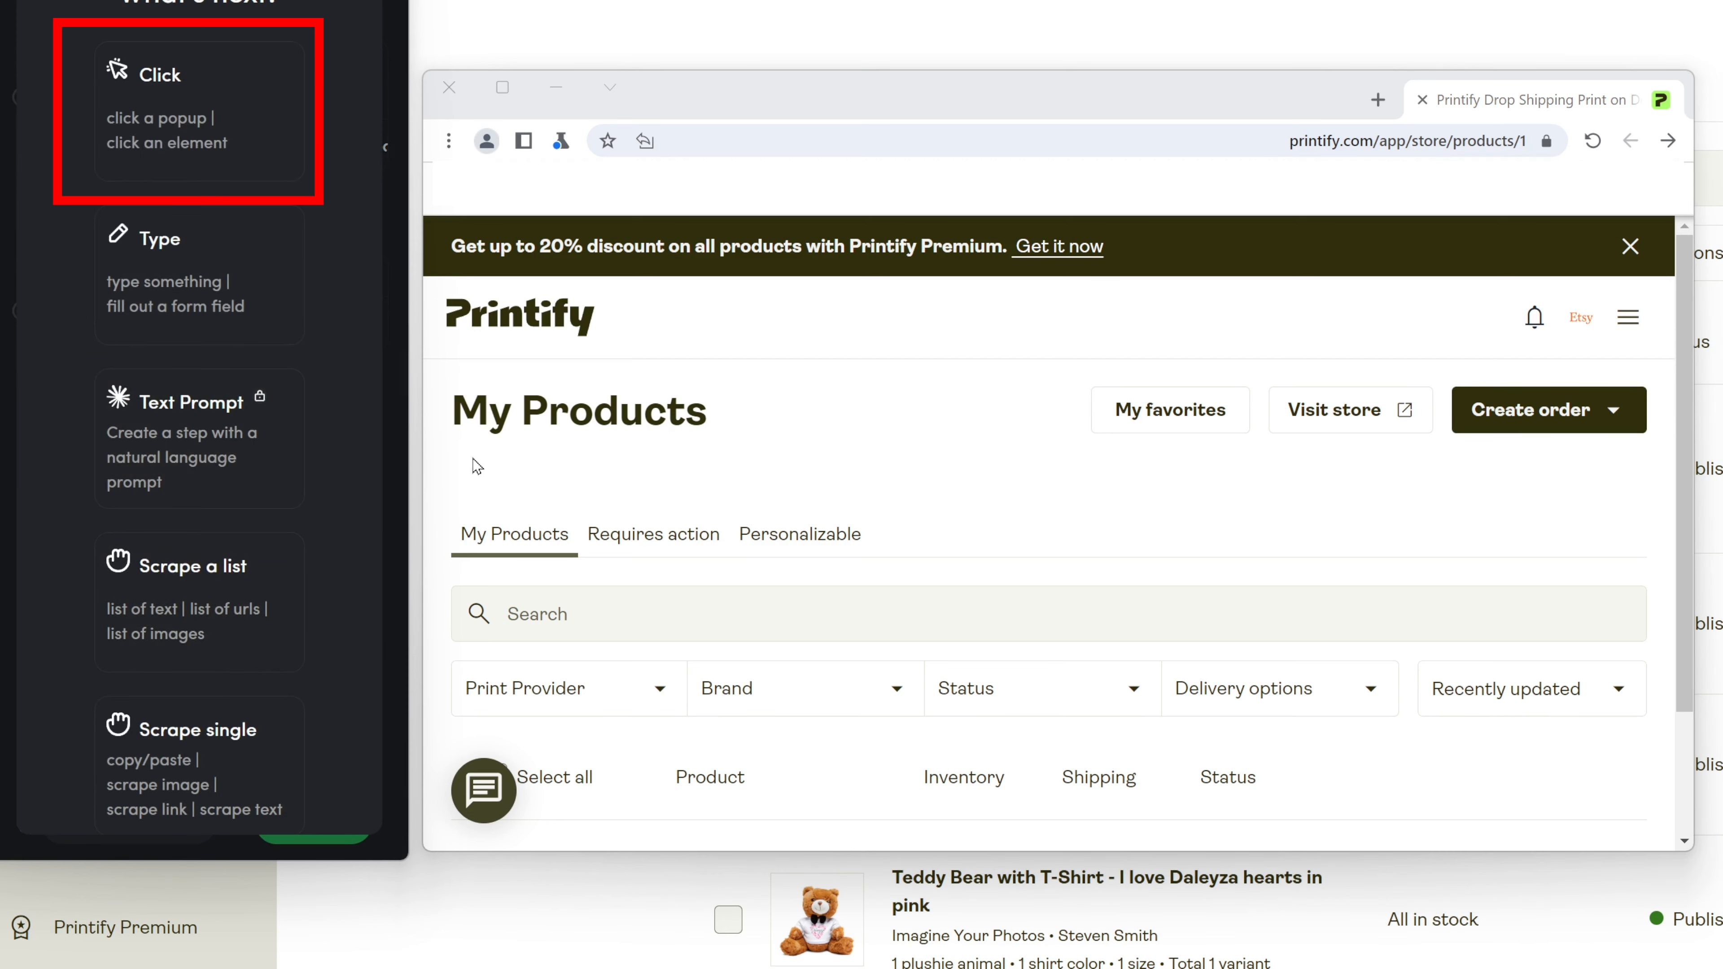
pyautogui.click(169, 111)
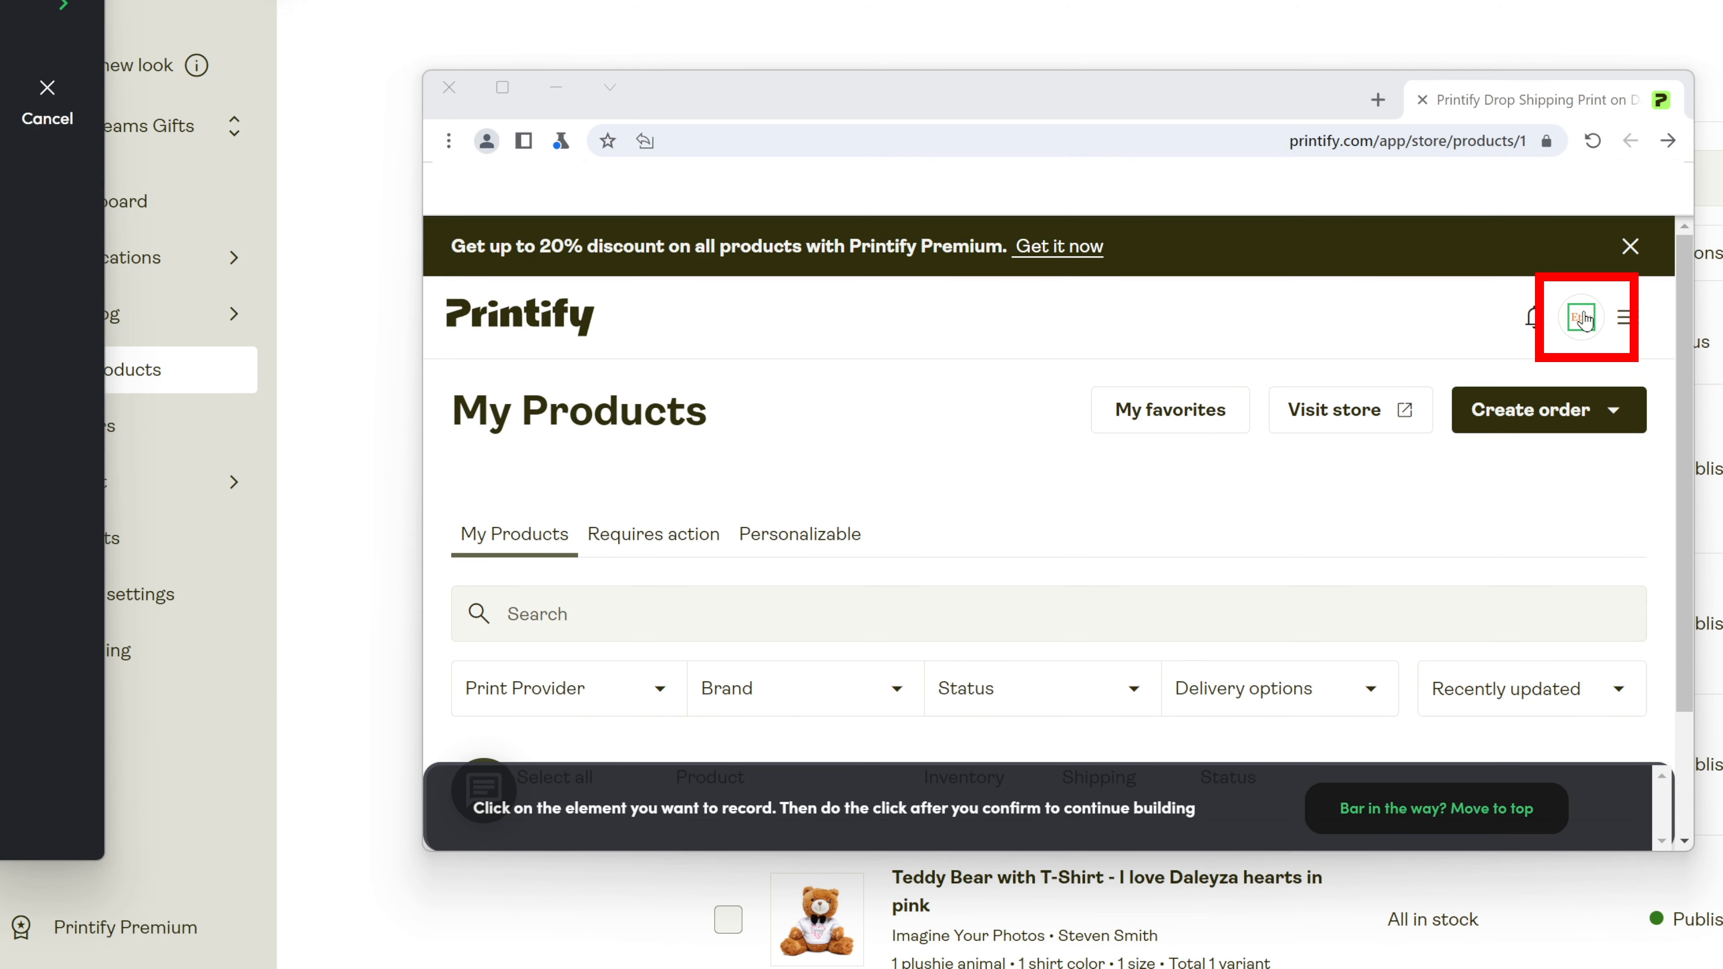
pyautogui.click(1600, 328)
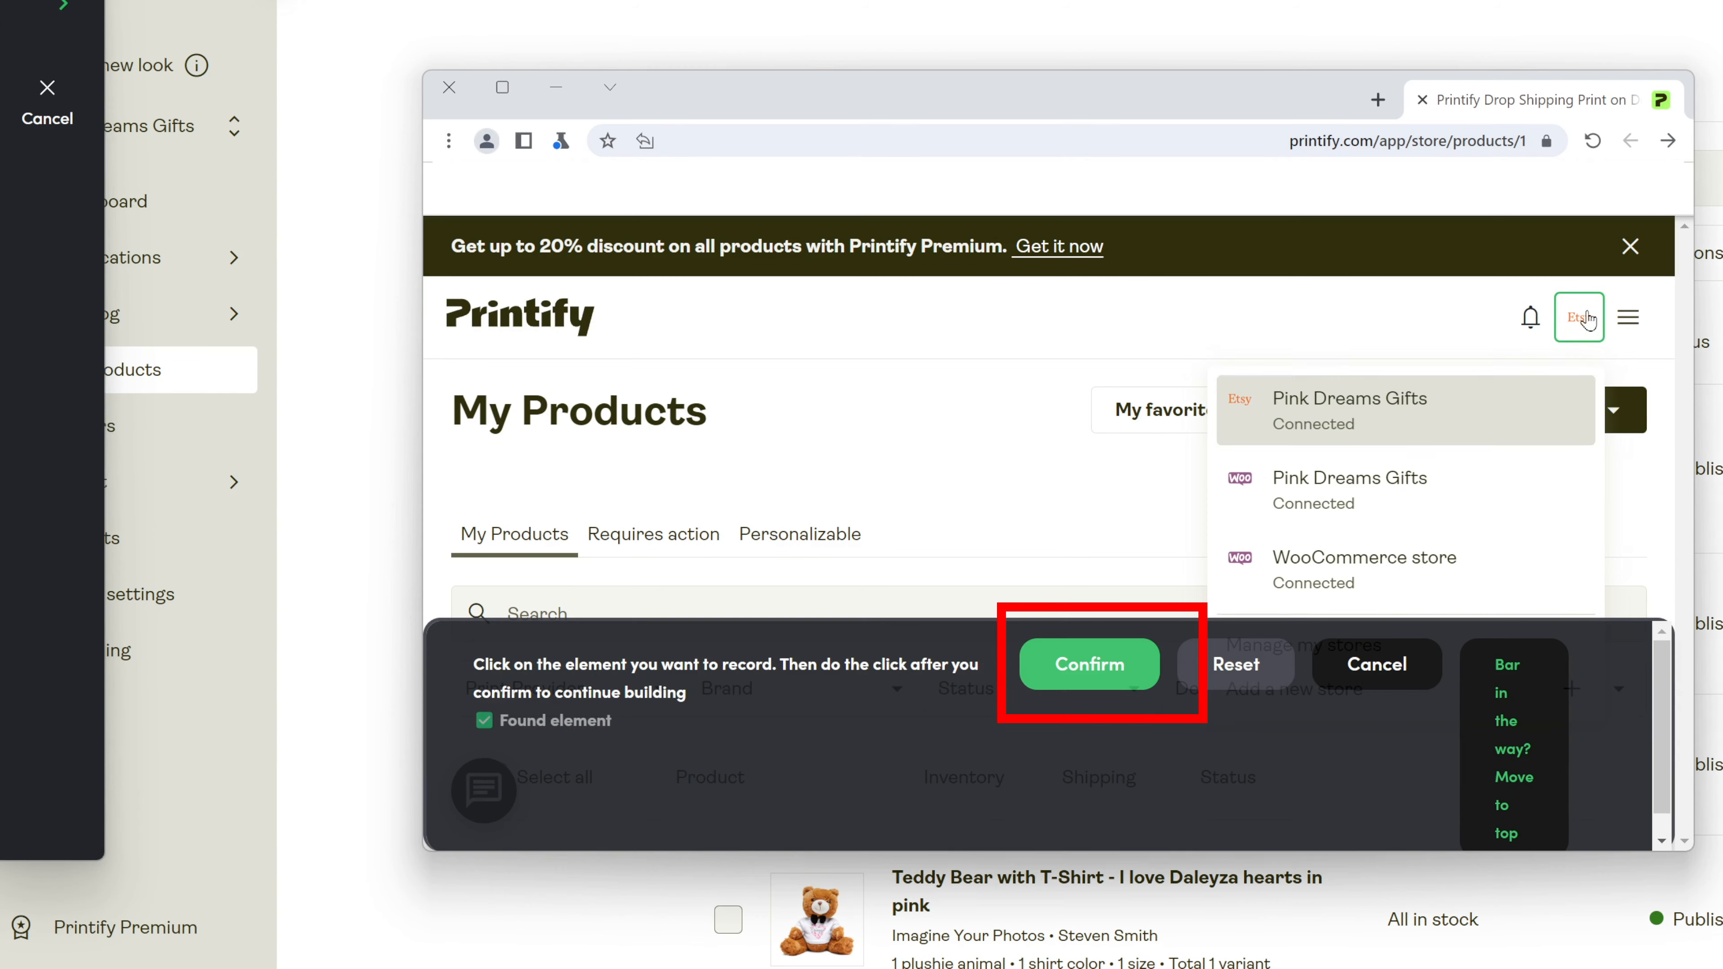
pyautogui.click(1090, 664)
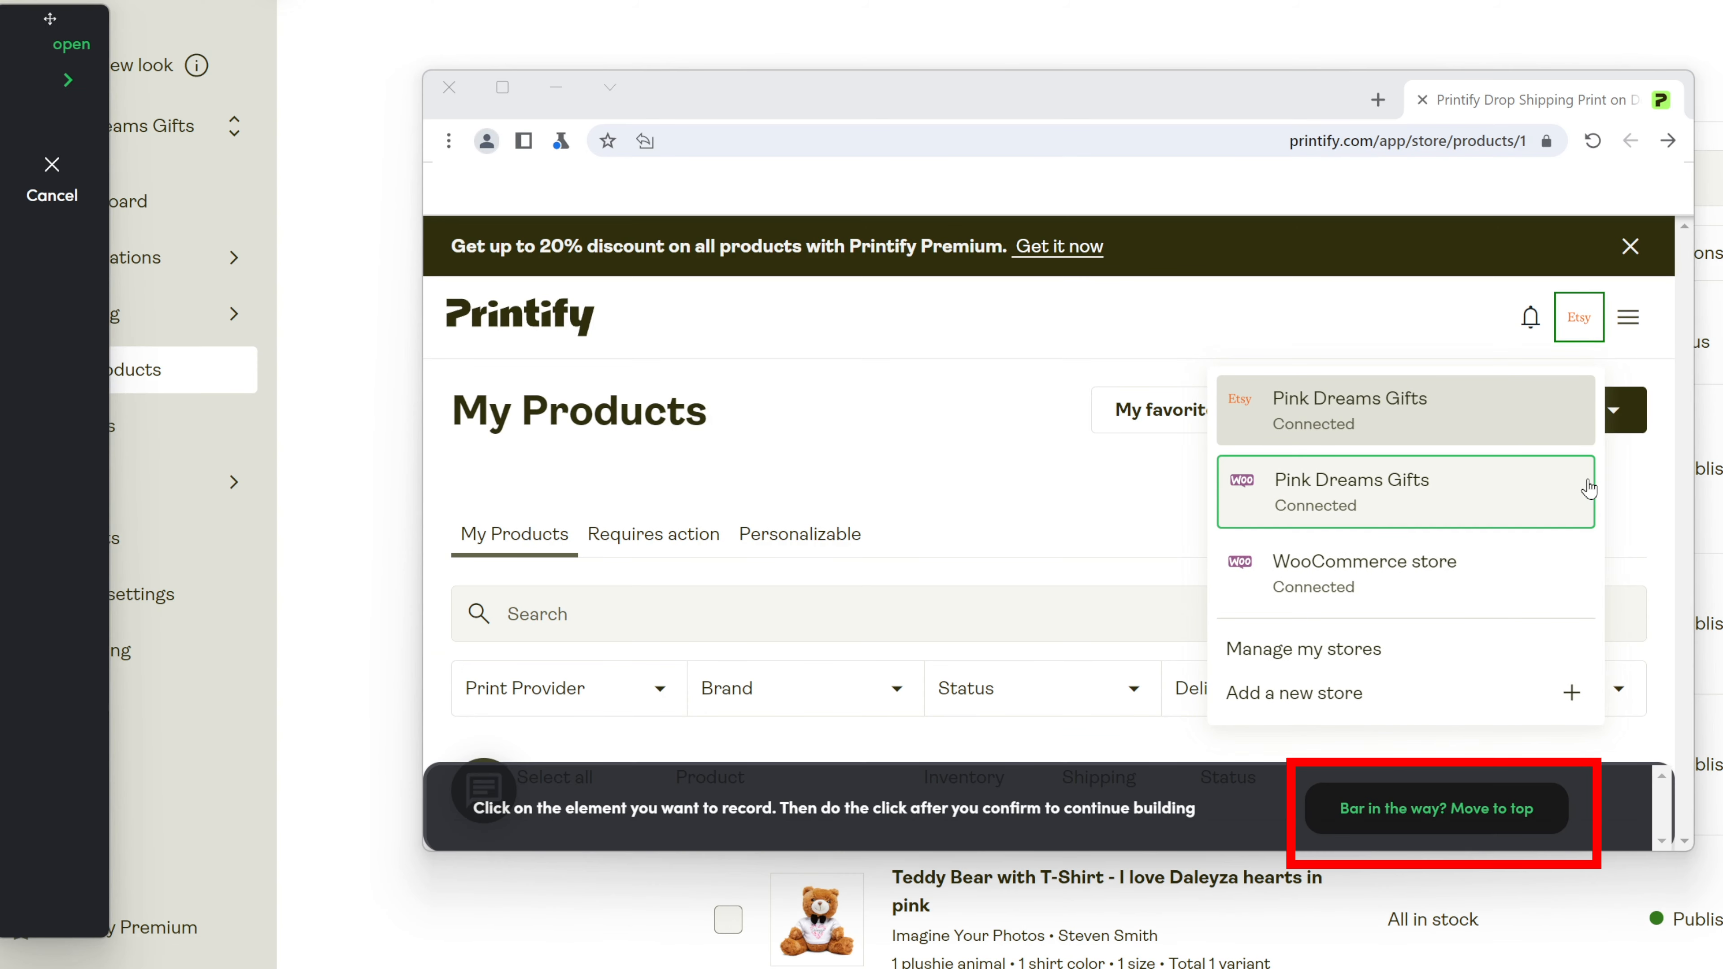
pyautogui.click(1589, 488)
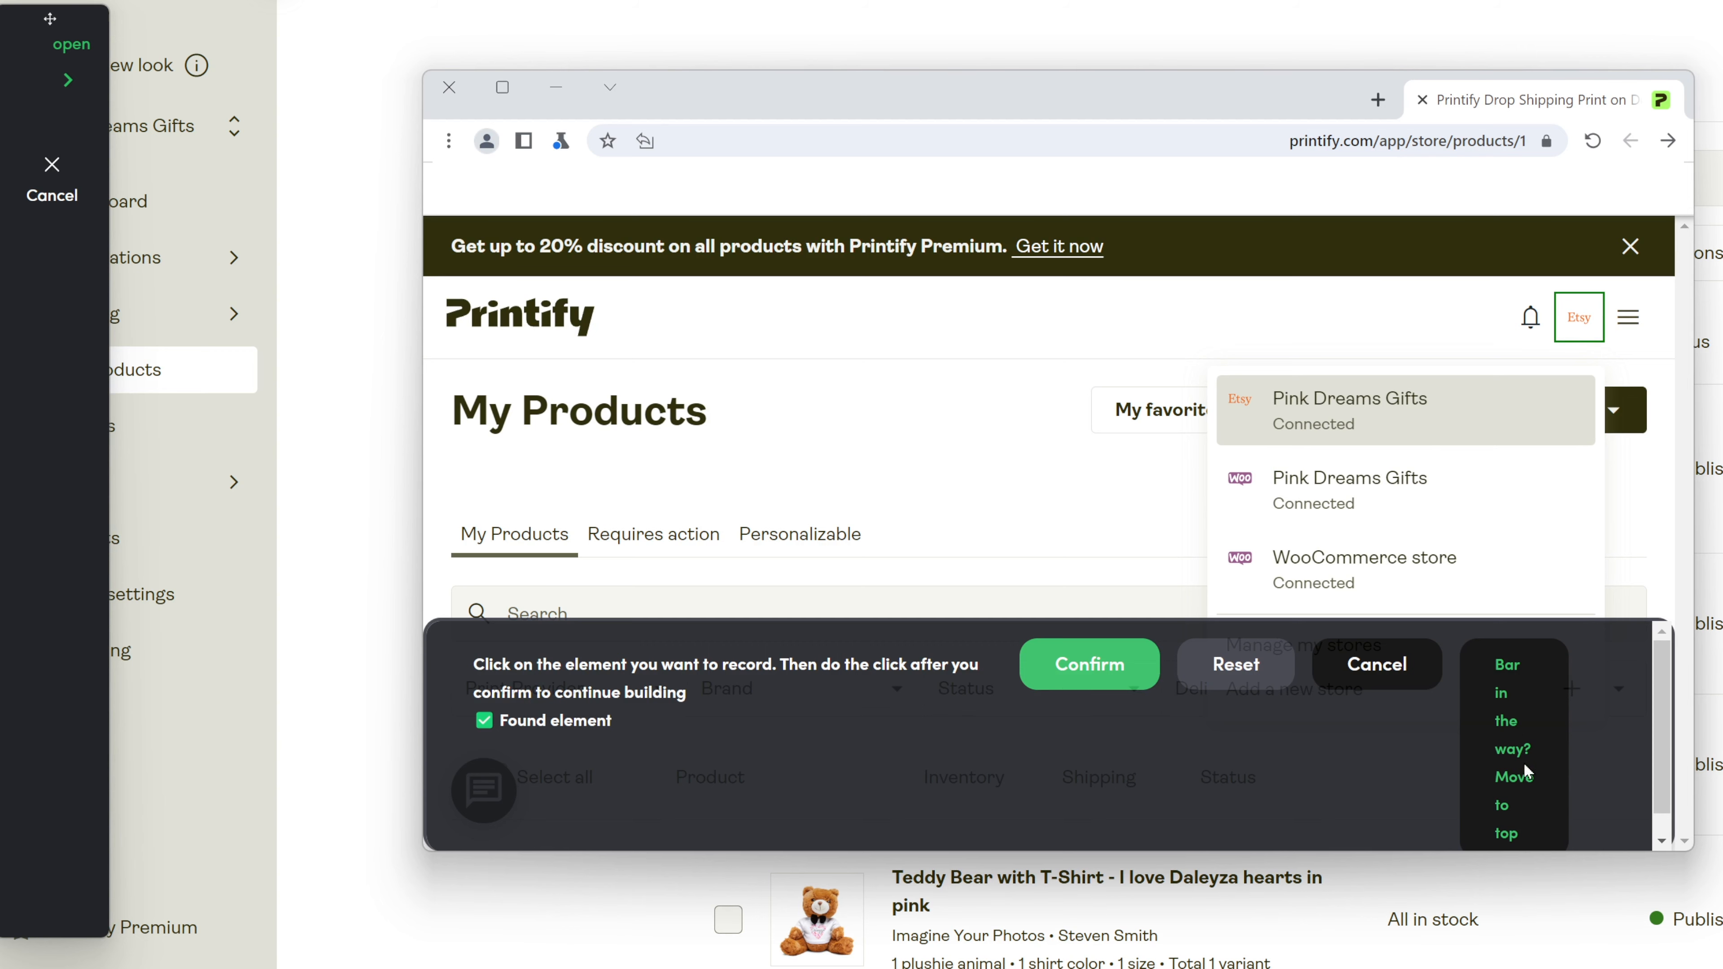
pyautogui.click(1521, 743)
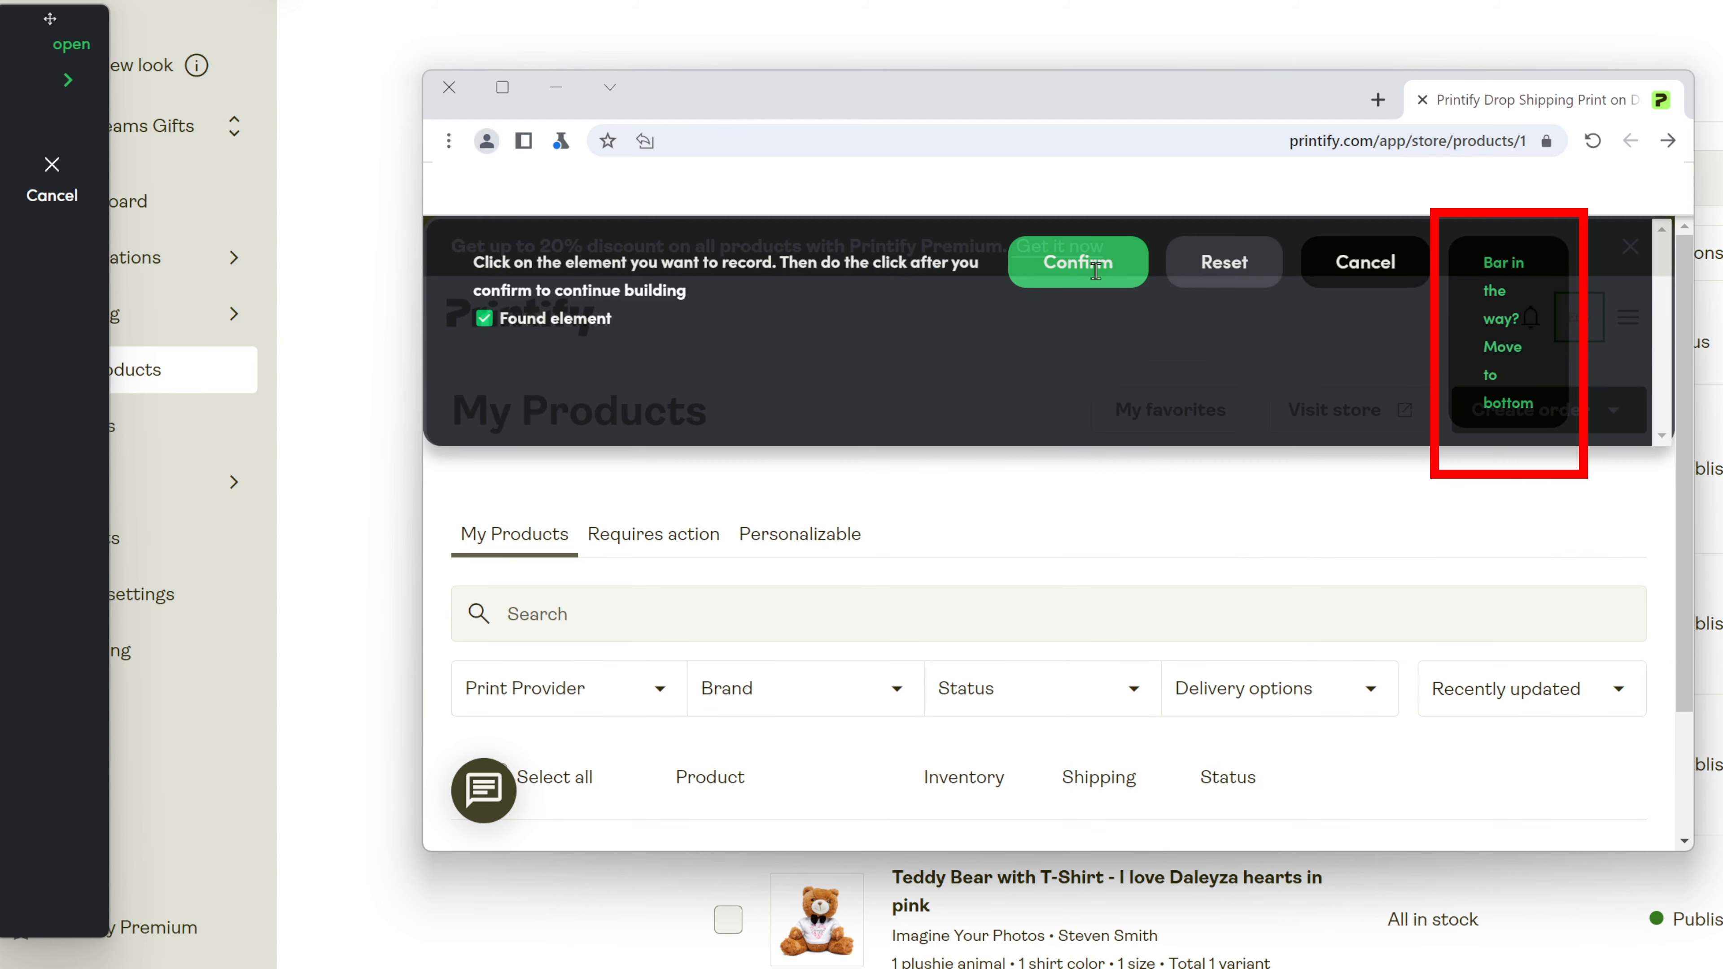
pyautogui.click(1484, 337)
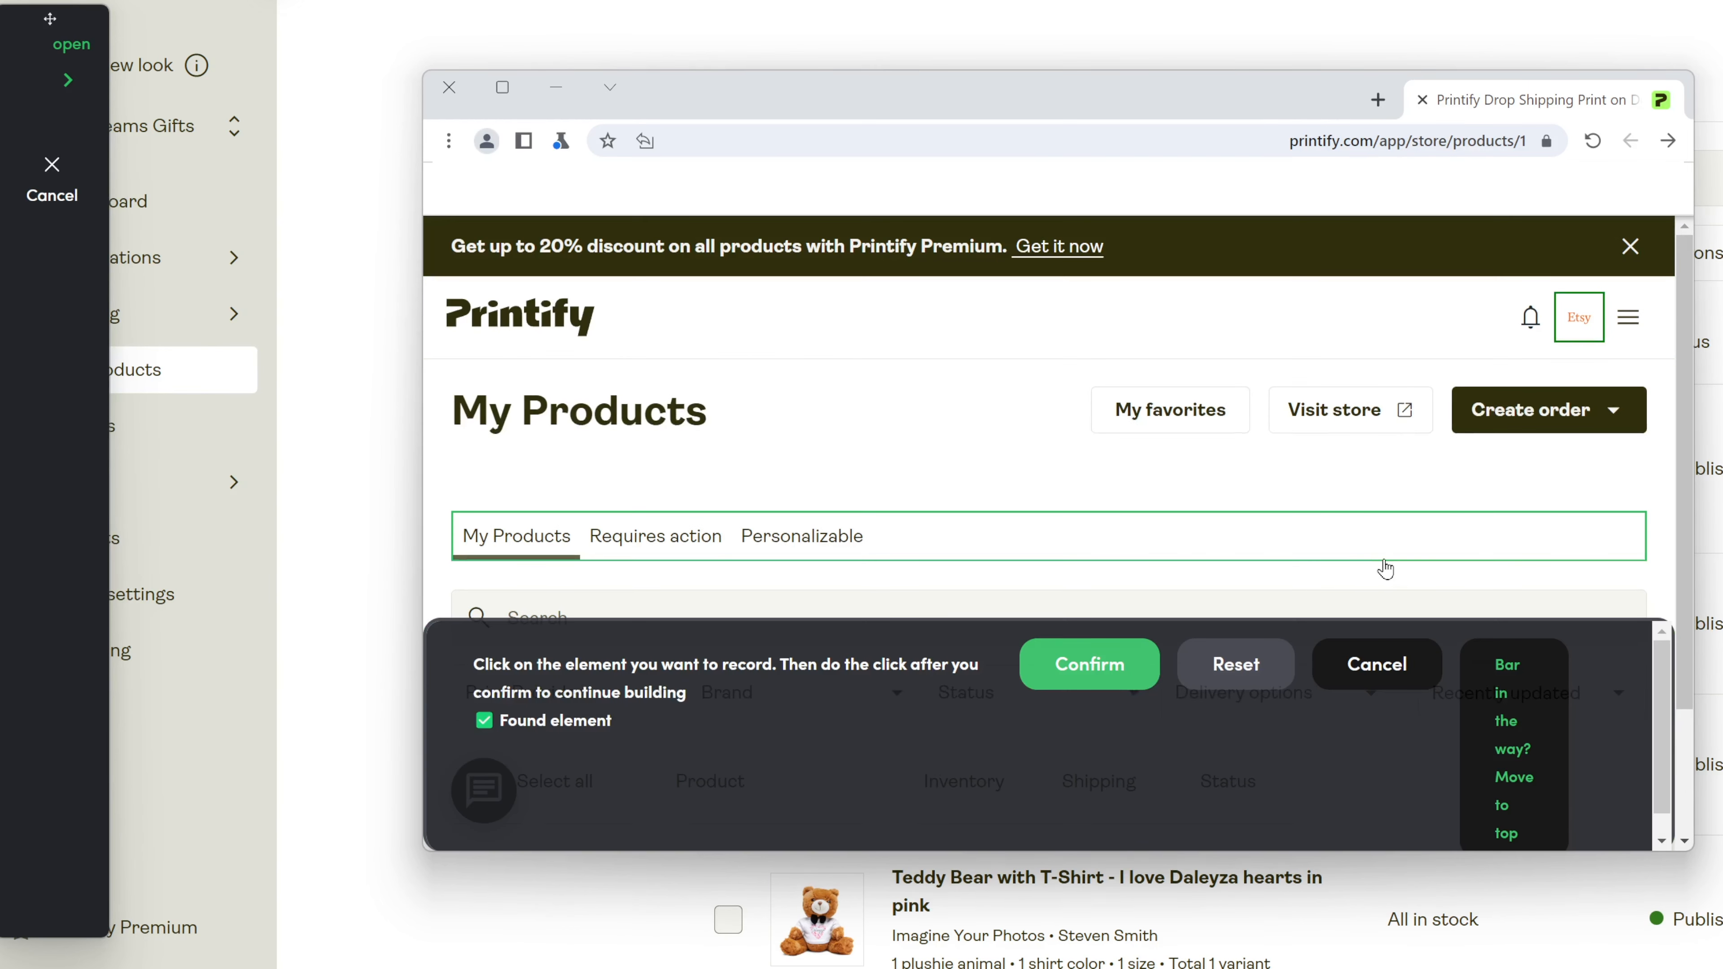
pyautogui.click(1575, 333)
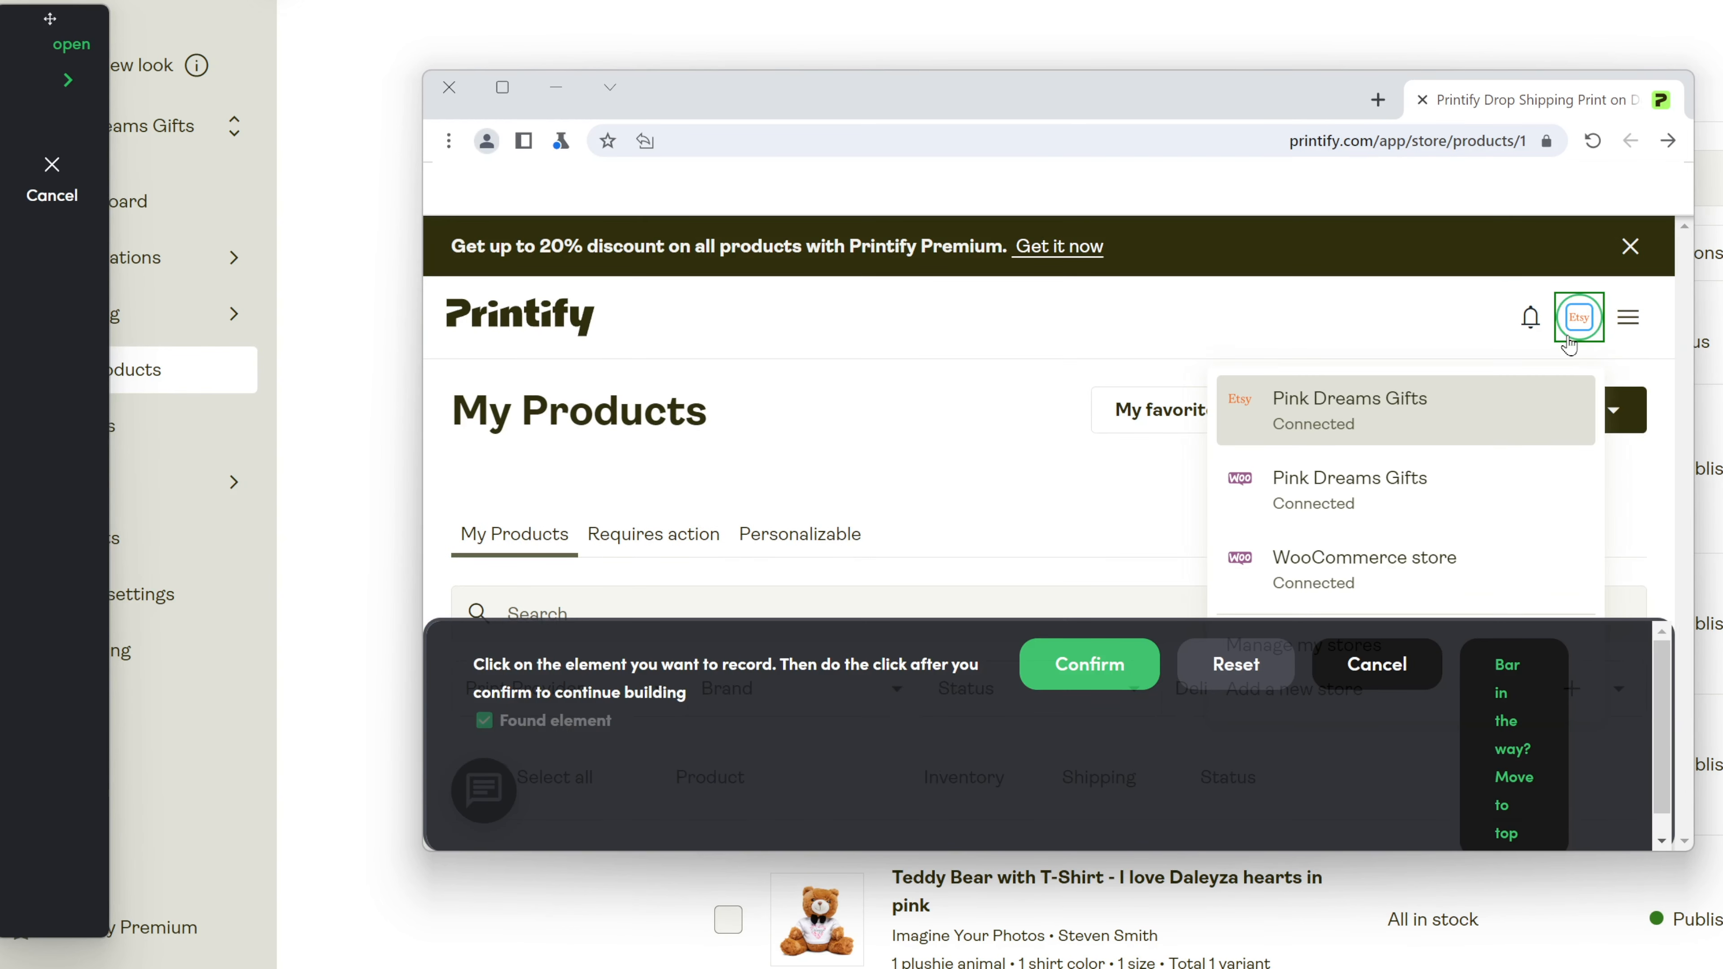
pyautogui.click(1062, 662)
# Delete the recorded Etsy store click from step 4.
pyautogui.click(1566, 337)
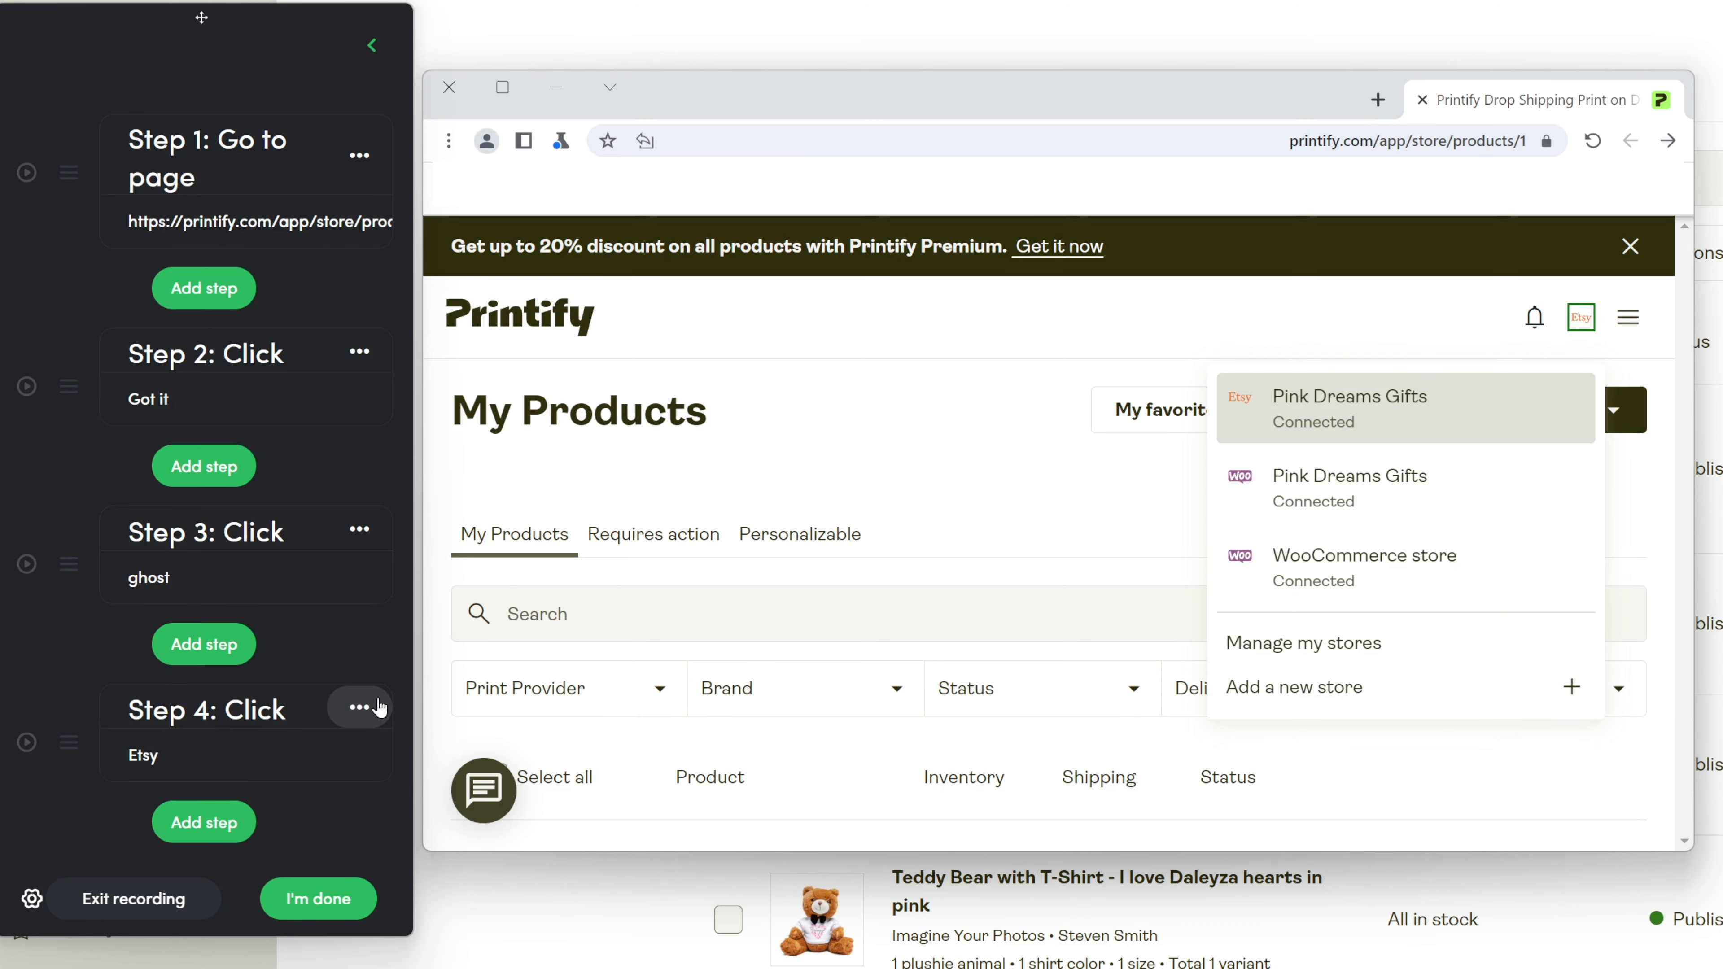
pyautogui.click(359, 706)
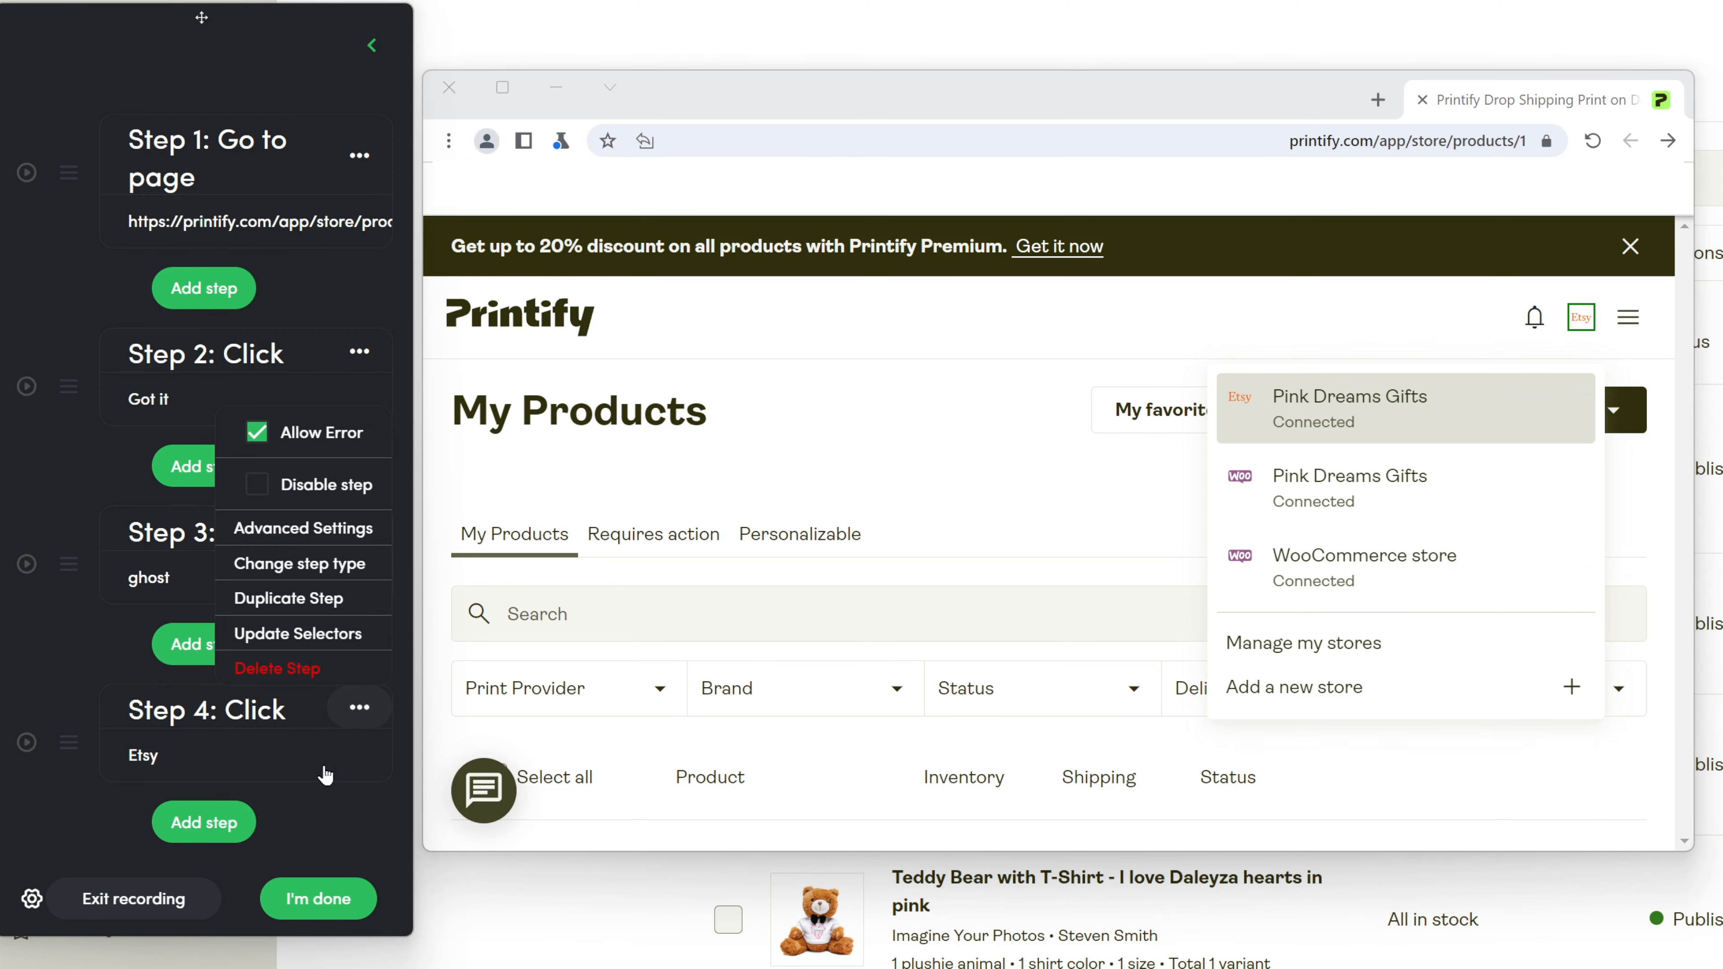
pyautogui.click(326, 665)
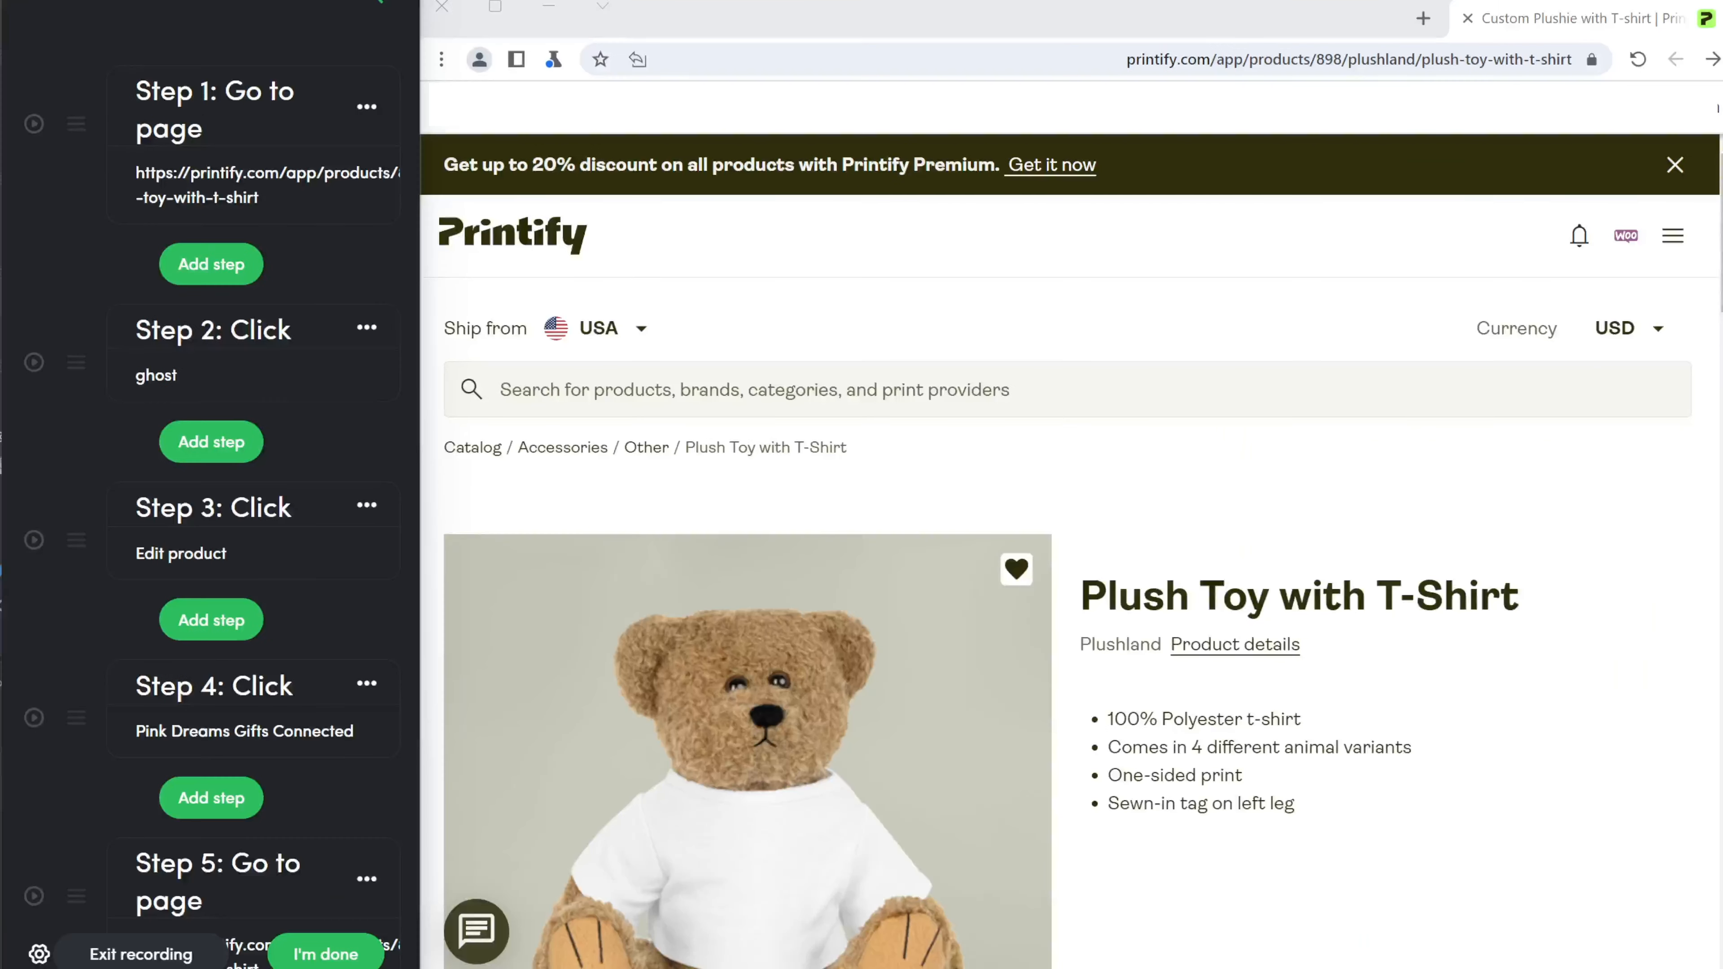
pyautogui.click(206, 628)
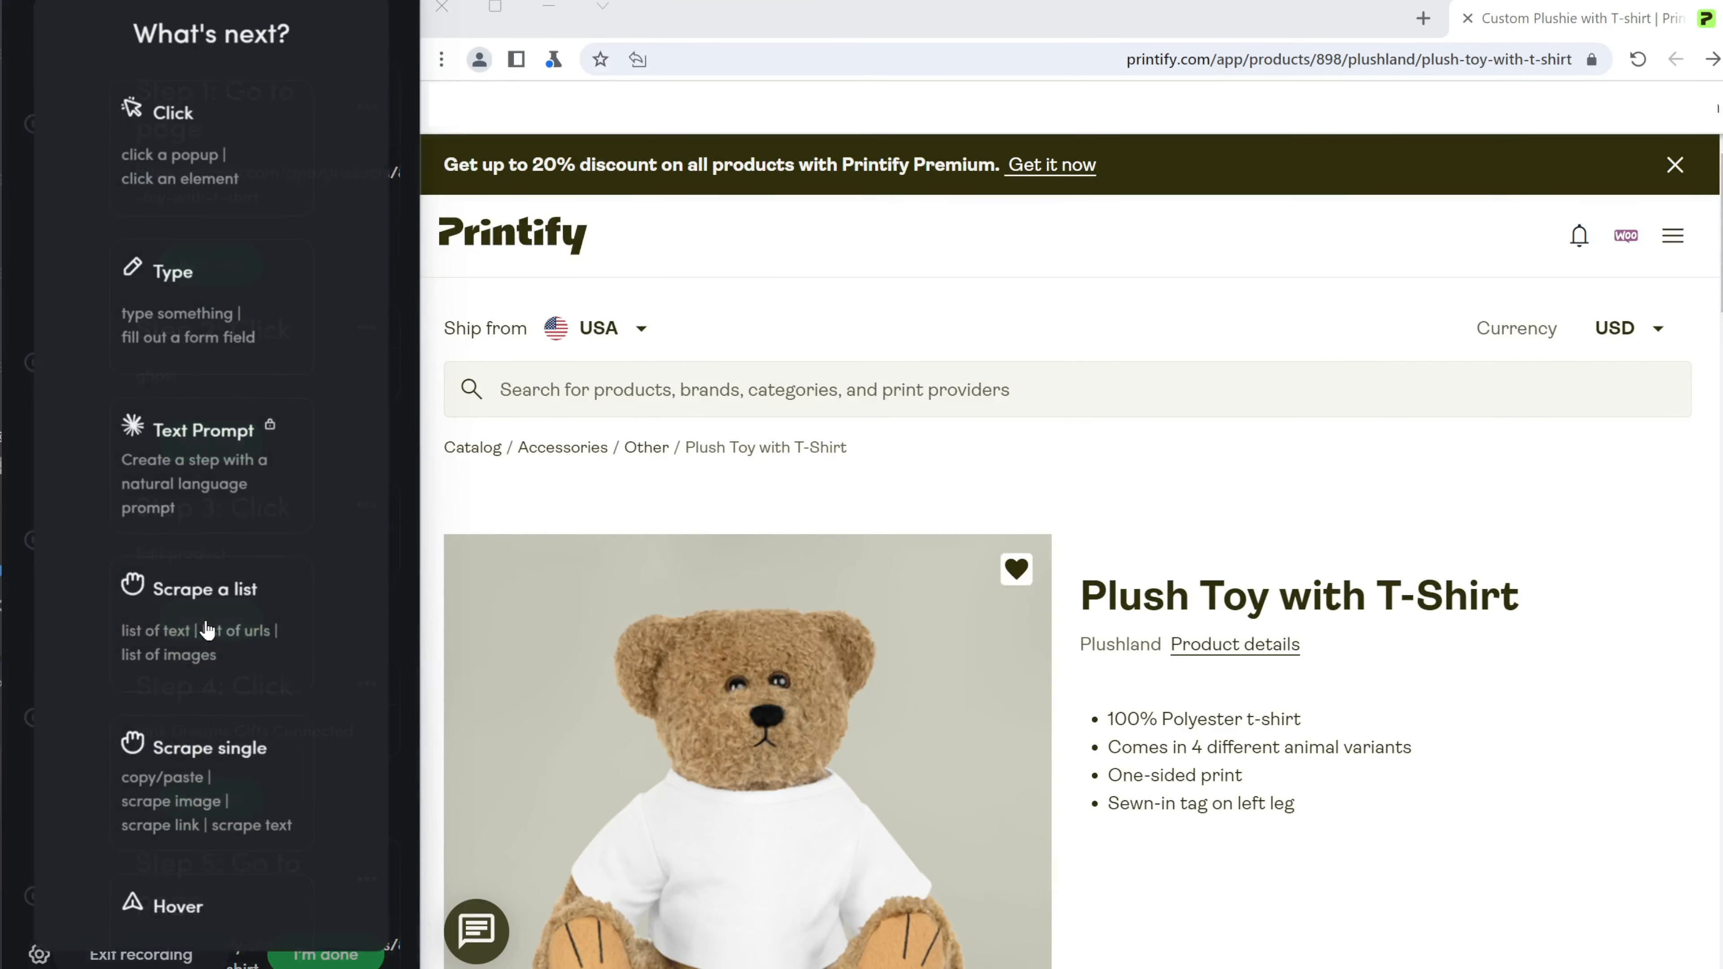
pyautogui.scroll(-10, 230, 621)
pyautogui.scroll(-5, 227, 614)
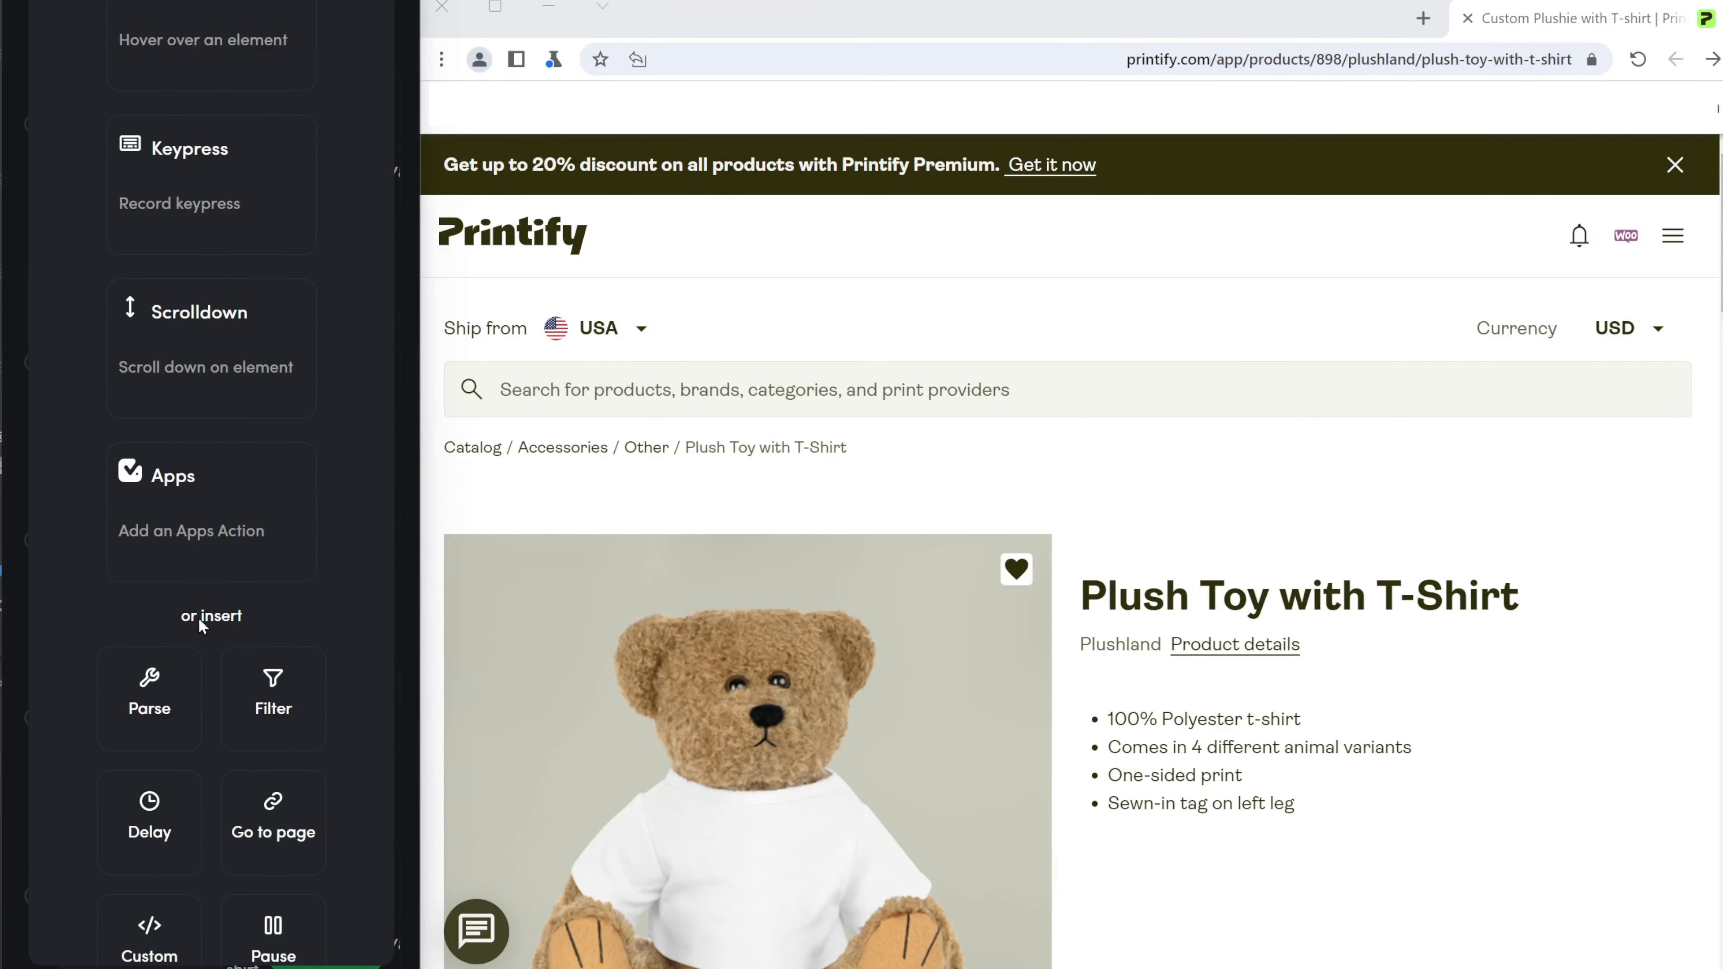
pyautogui.click(148, 598)
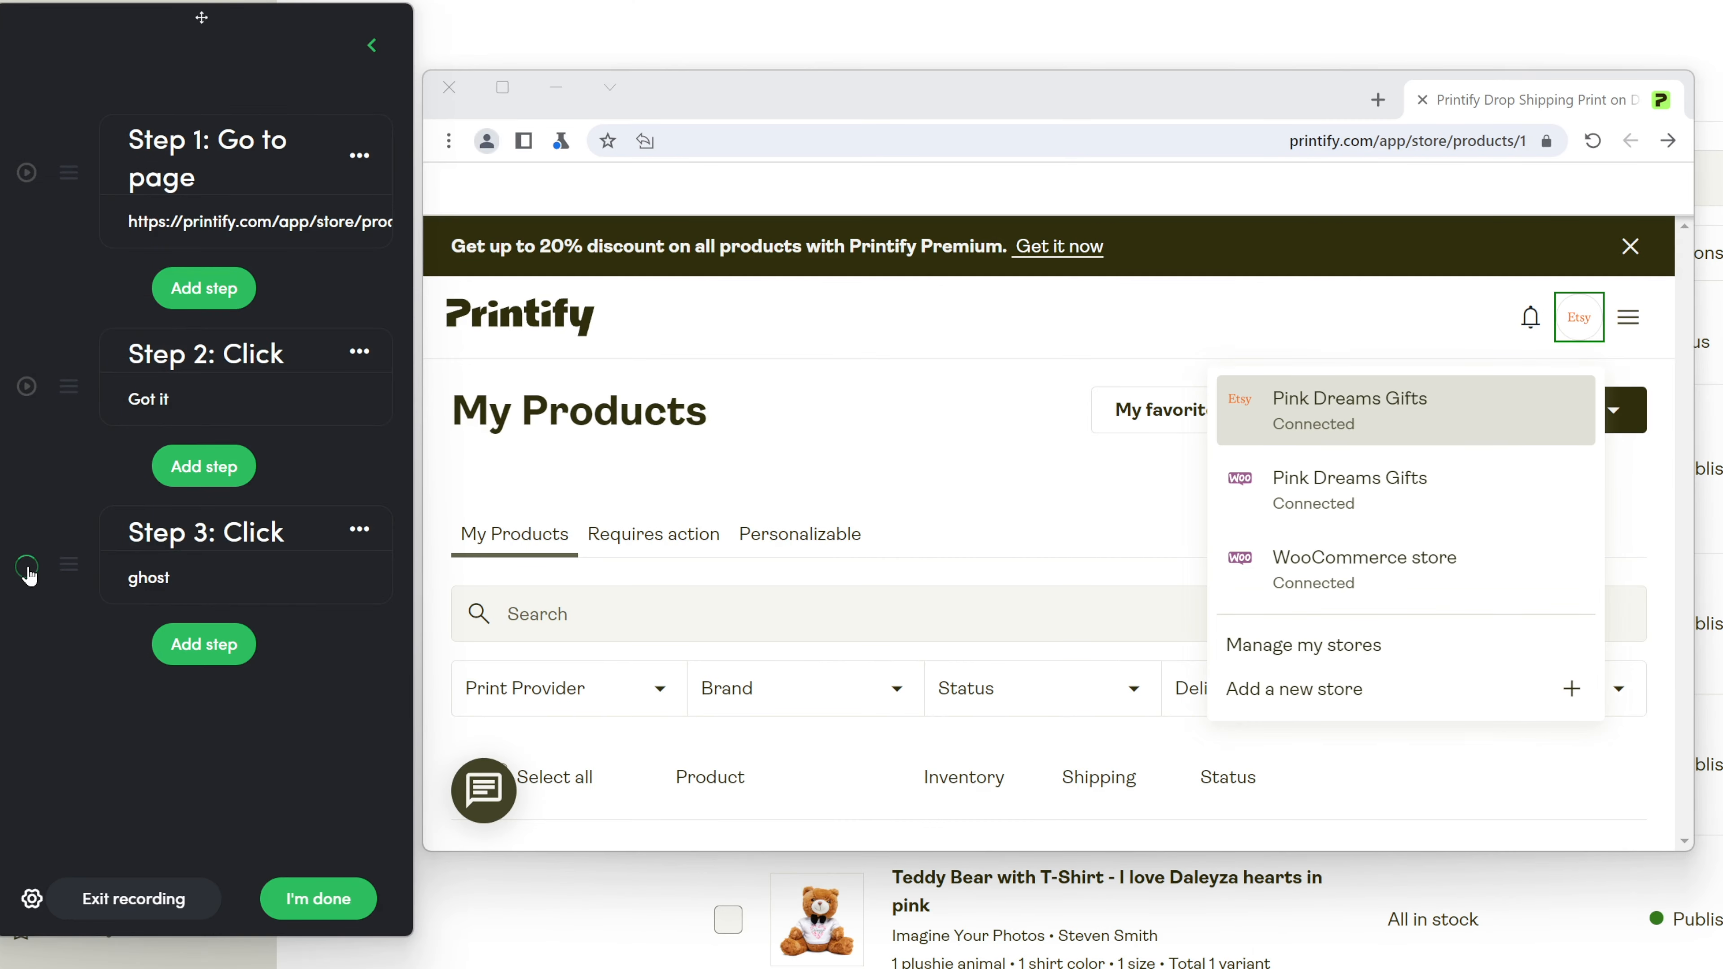
# Record a click step selecting the WooCommerce Pink Dreams Gifts store.
pyautogui.click(207, 660)
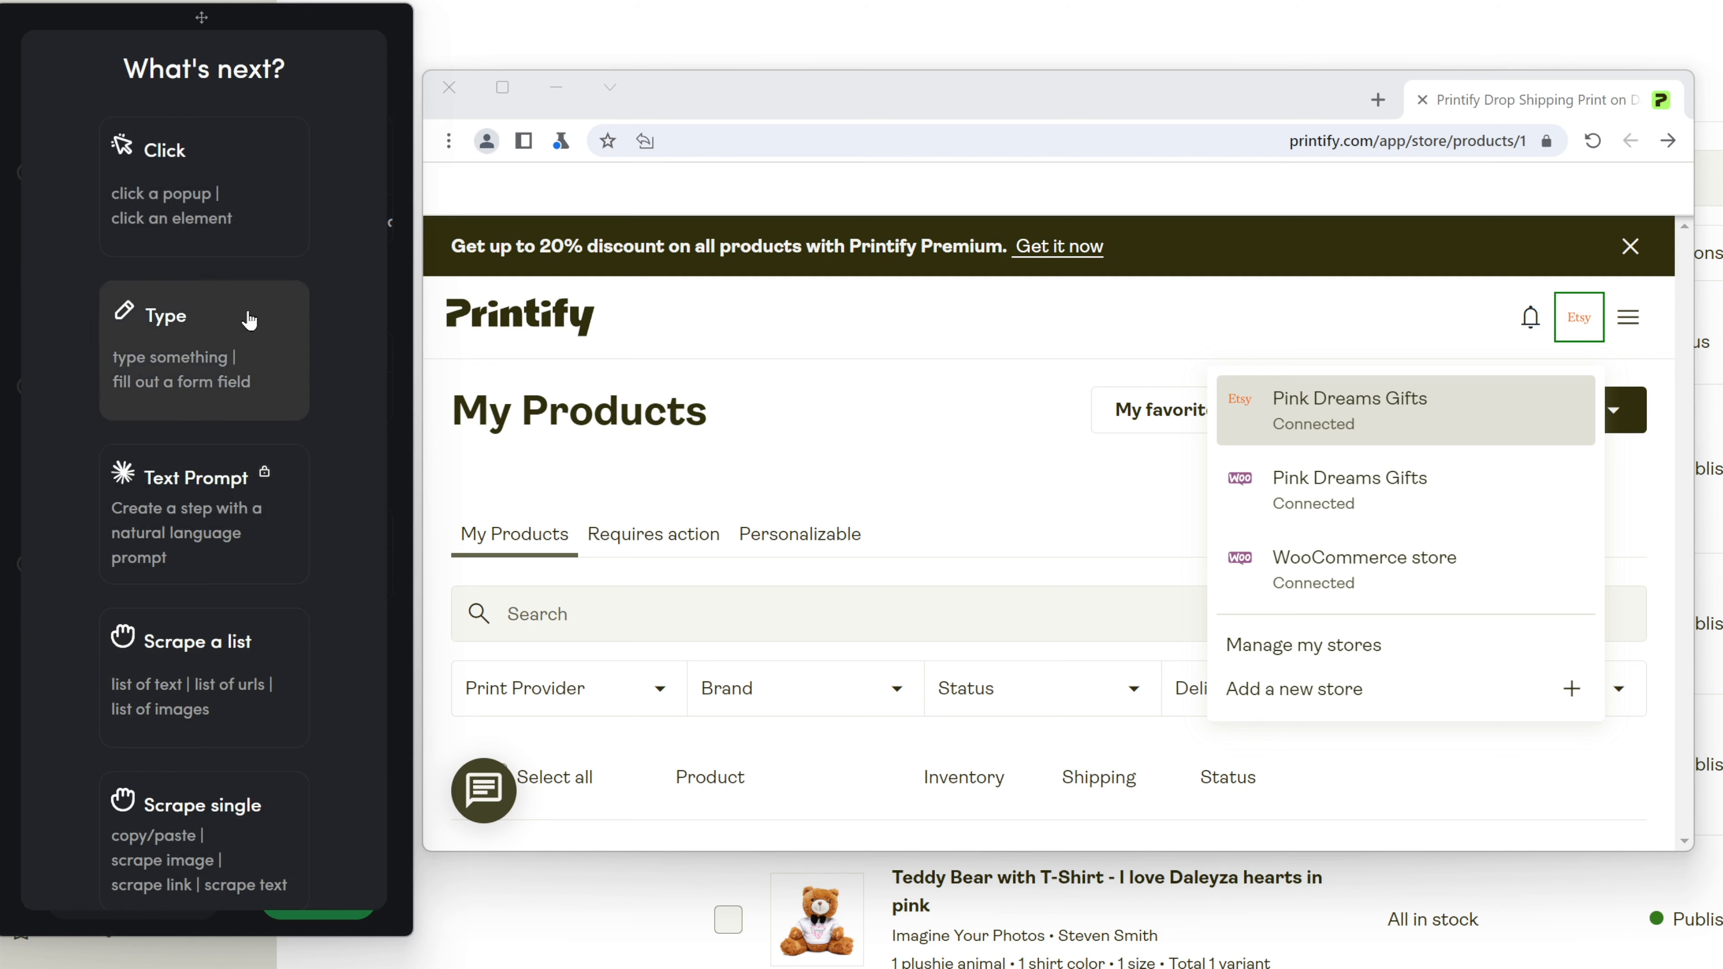
pyautogui.click(215, 177)
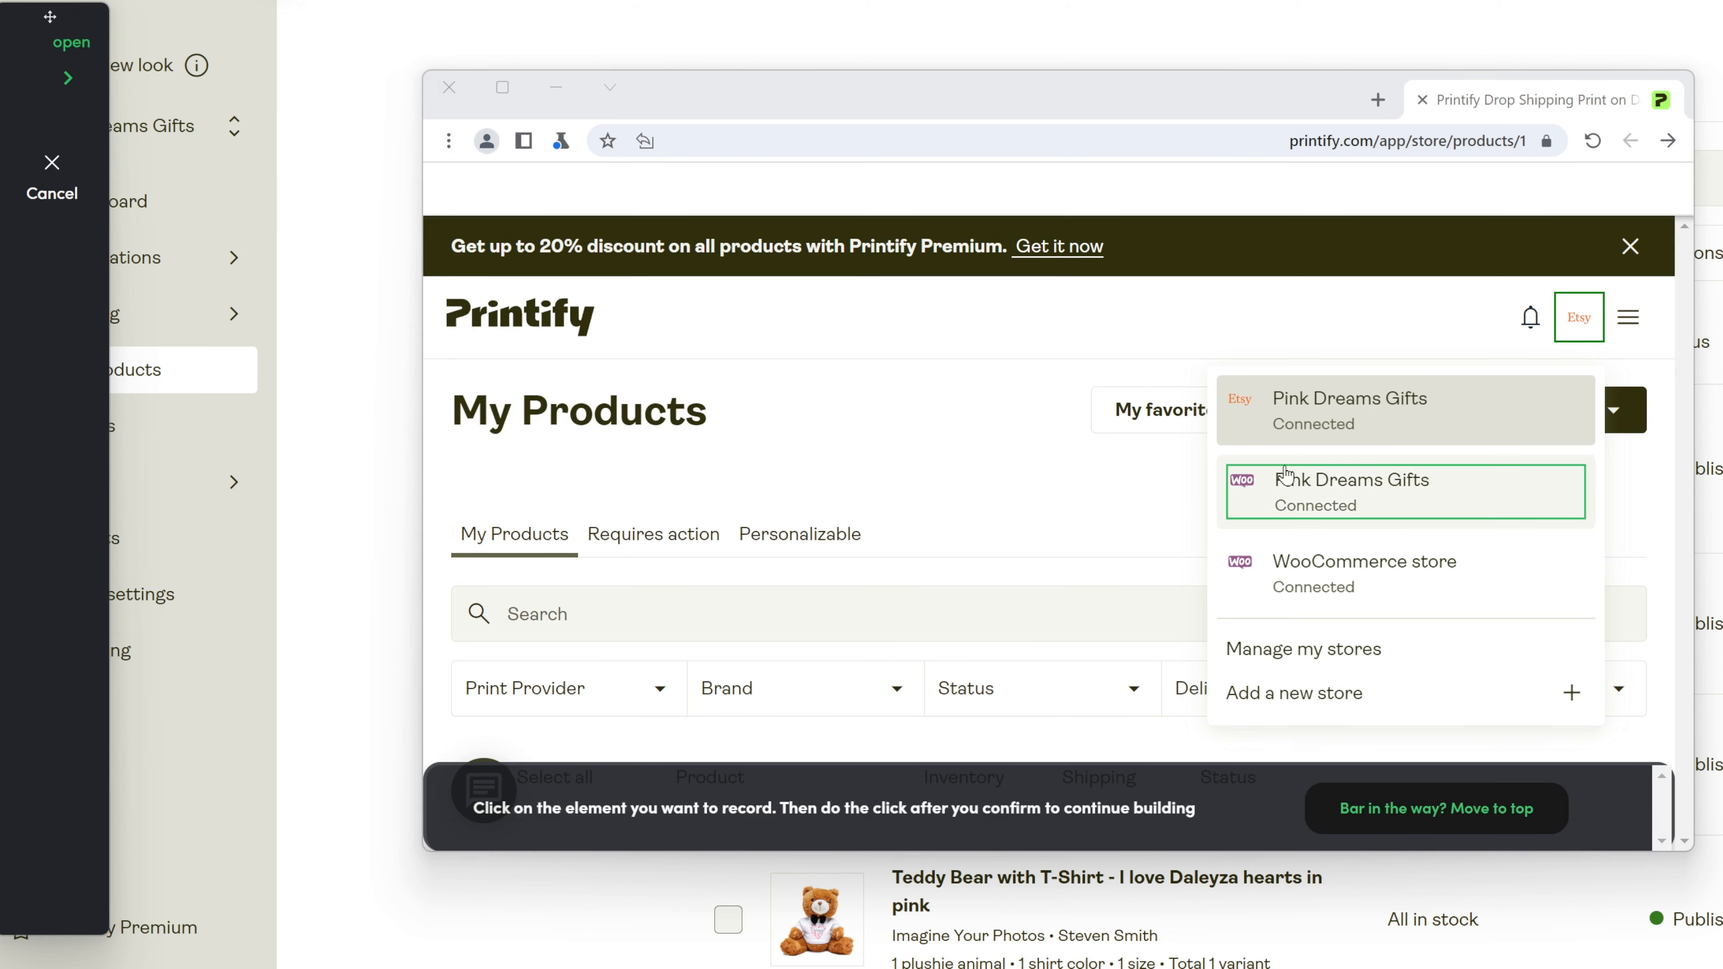
pyautogui.click(1587, 516)
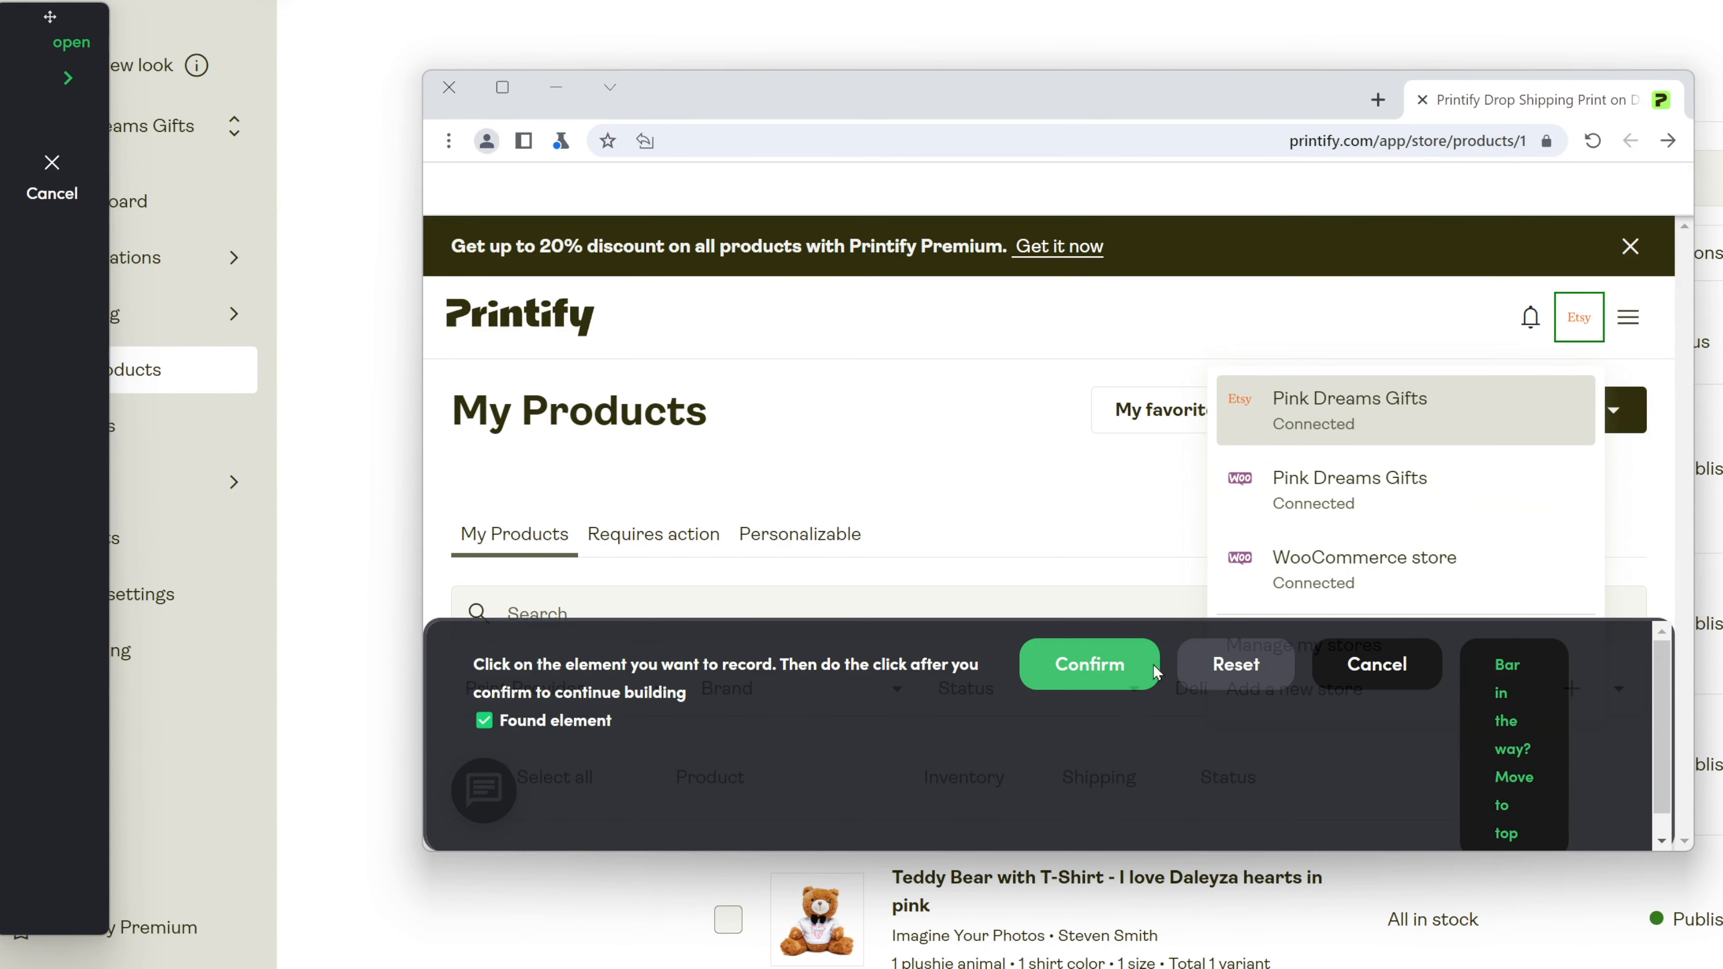
pyautogui.click(1096, 668)
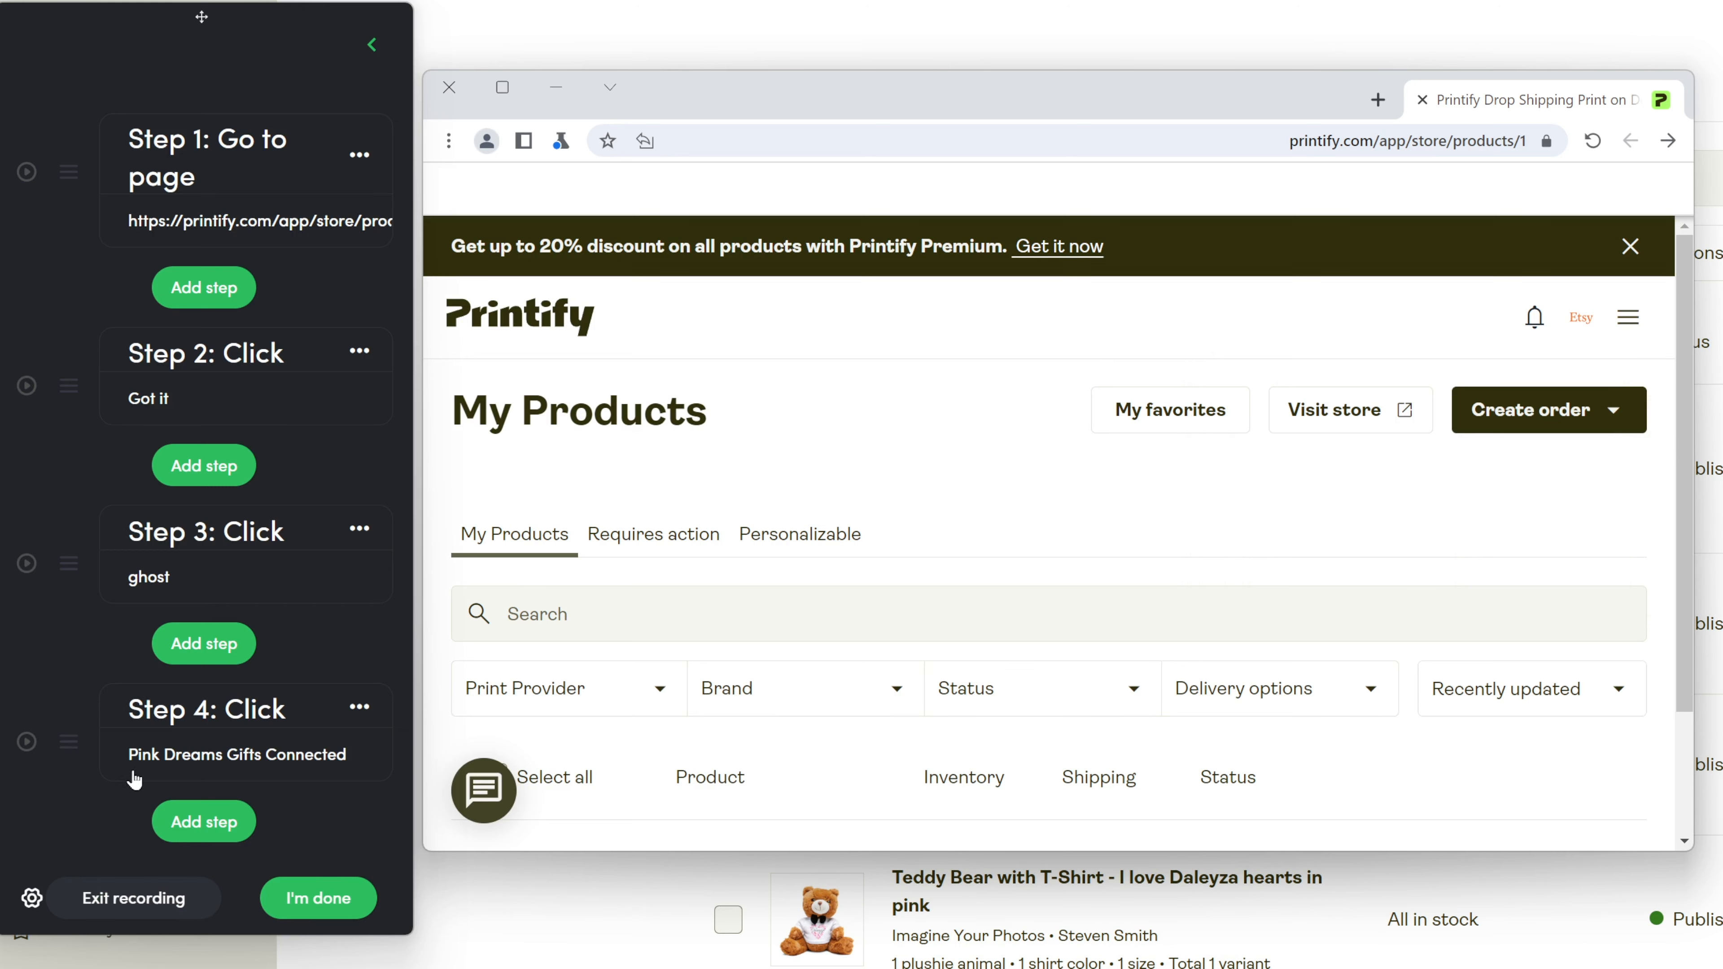
# Browse to Catalog > Accessories > Other and open the Plush Toy with T-Shirt page.
pyautogui.click(27, 575)
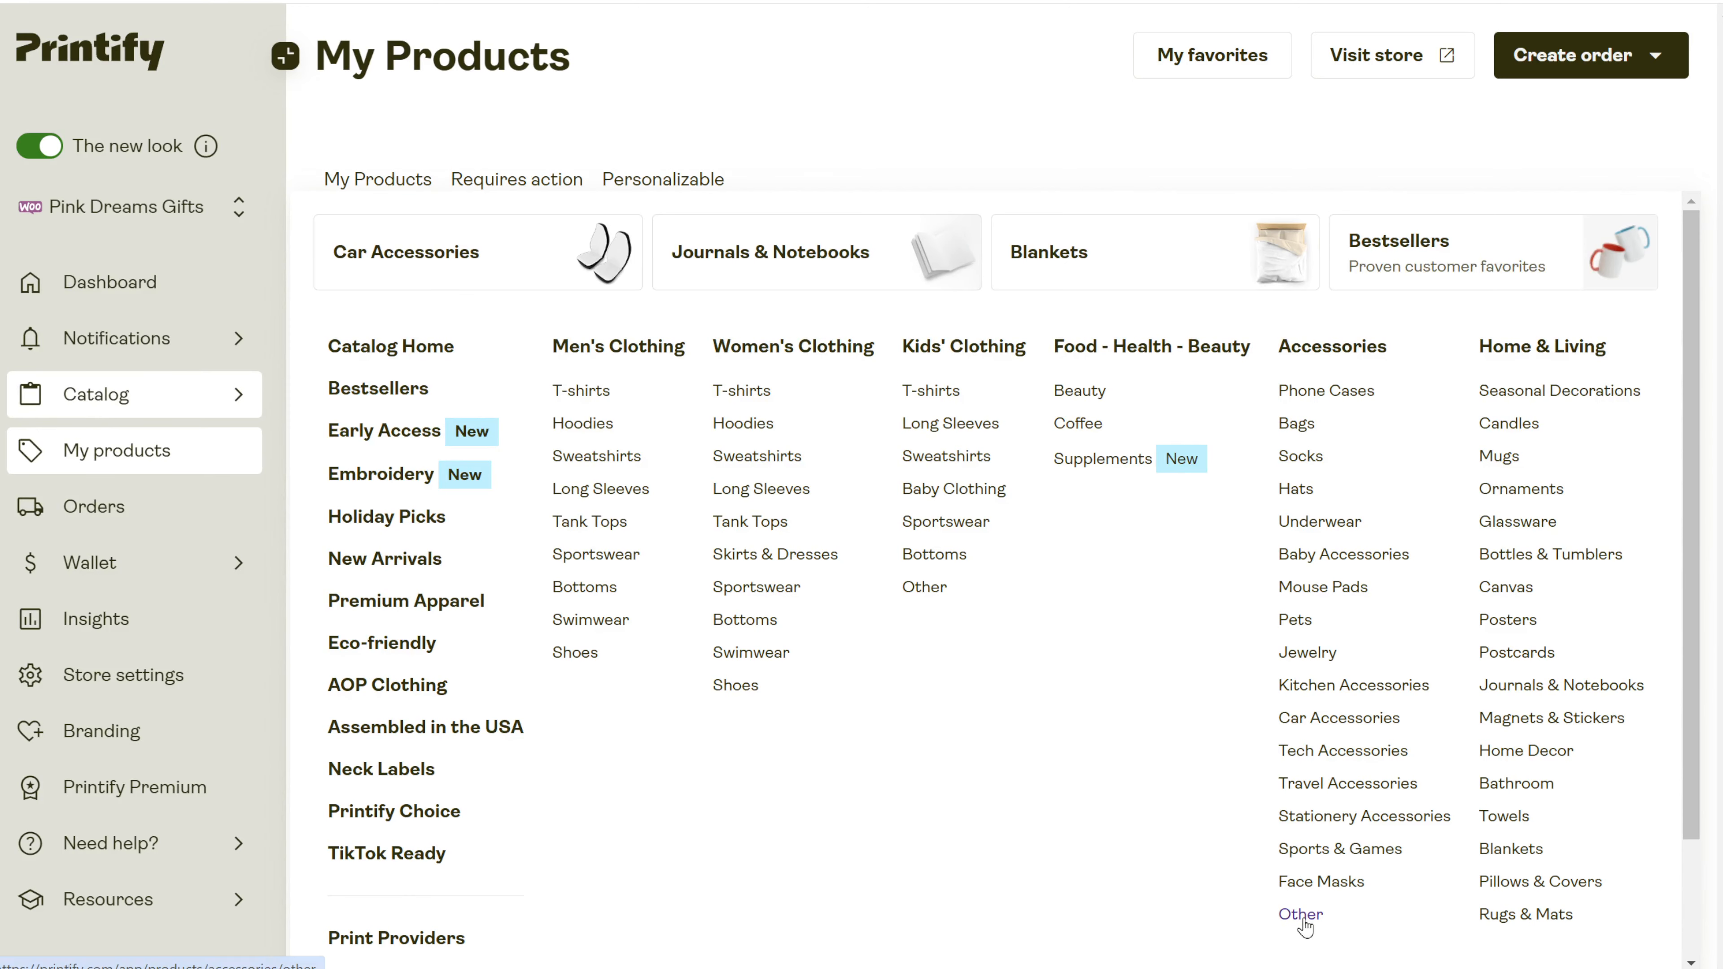
pyautogui.click(1303, 919)
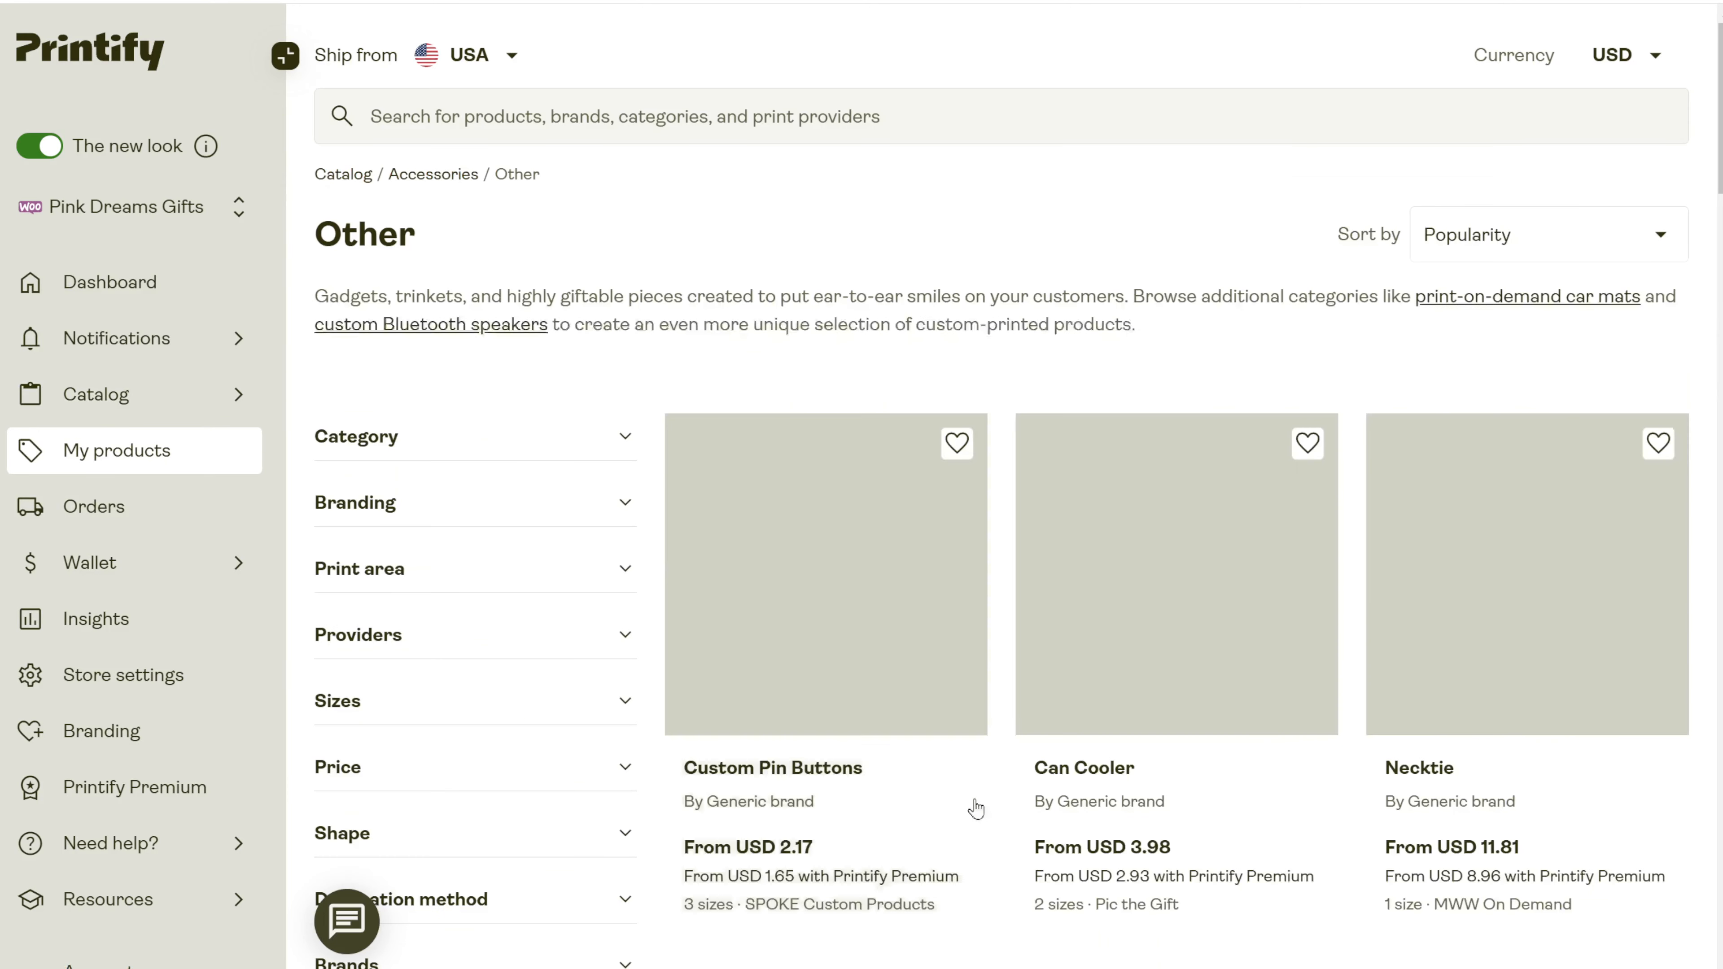
pyautogui.scroll(-10, 975, 809)
pyautogui.click(1480, 658)
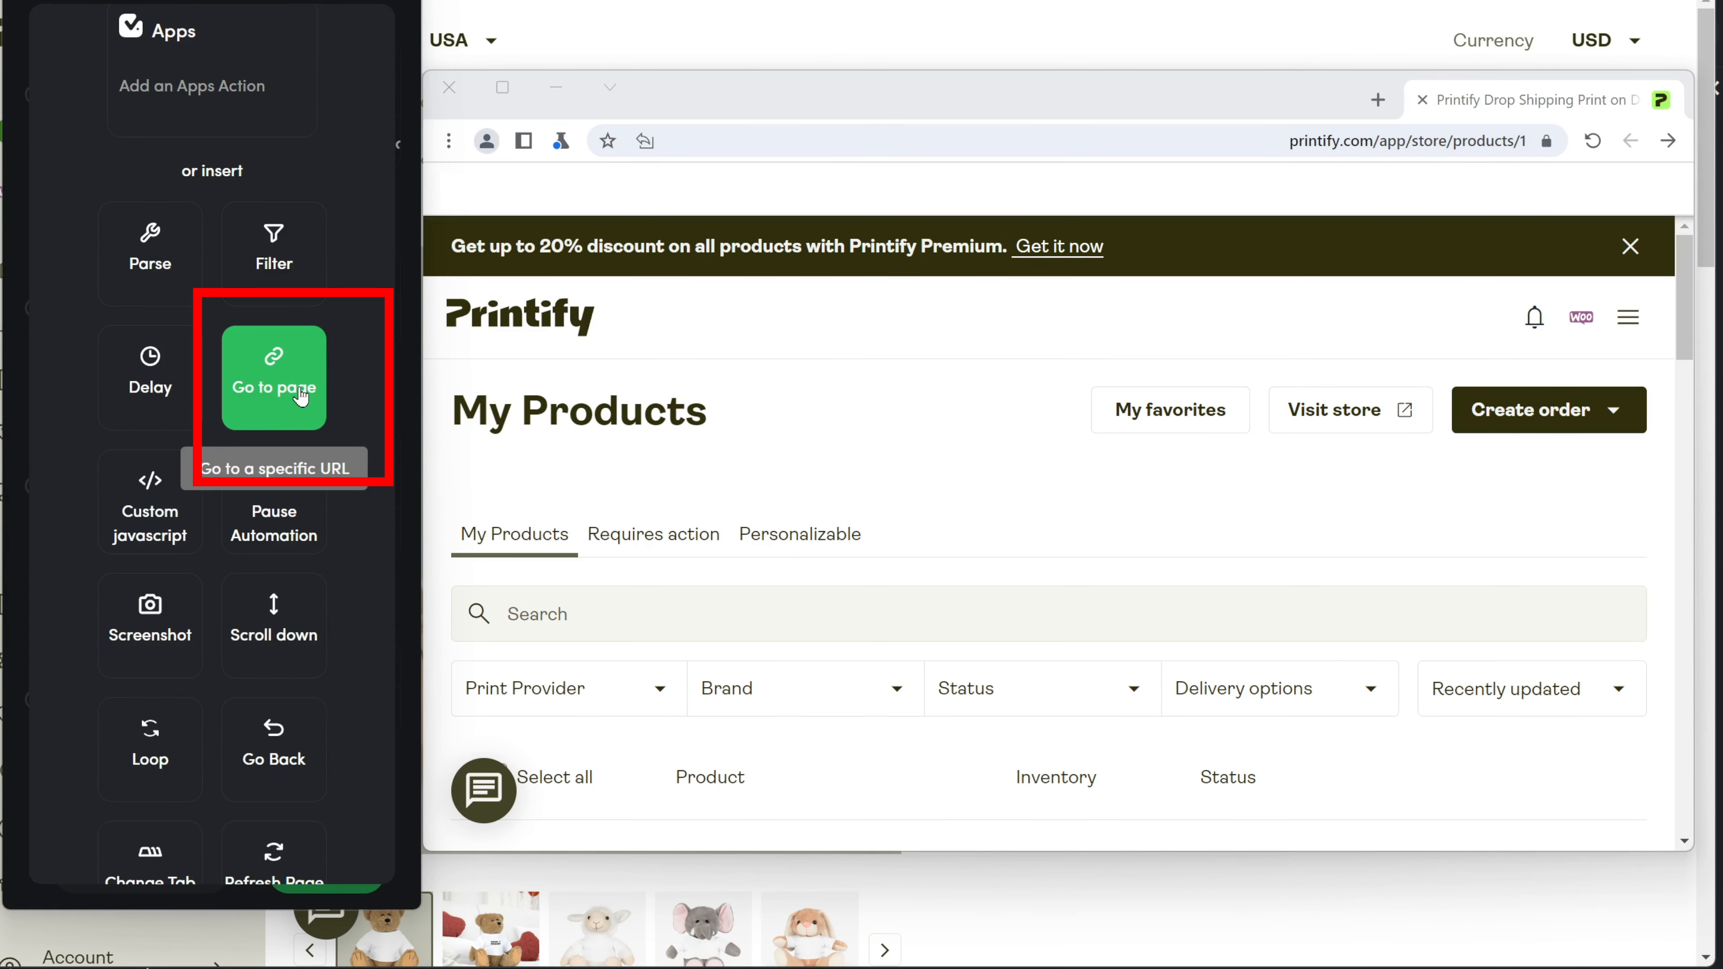
# Add a Go to page step for the plush-toy-with-t-shirt product URL and run it.
pyautogui.click(288, 421)
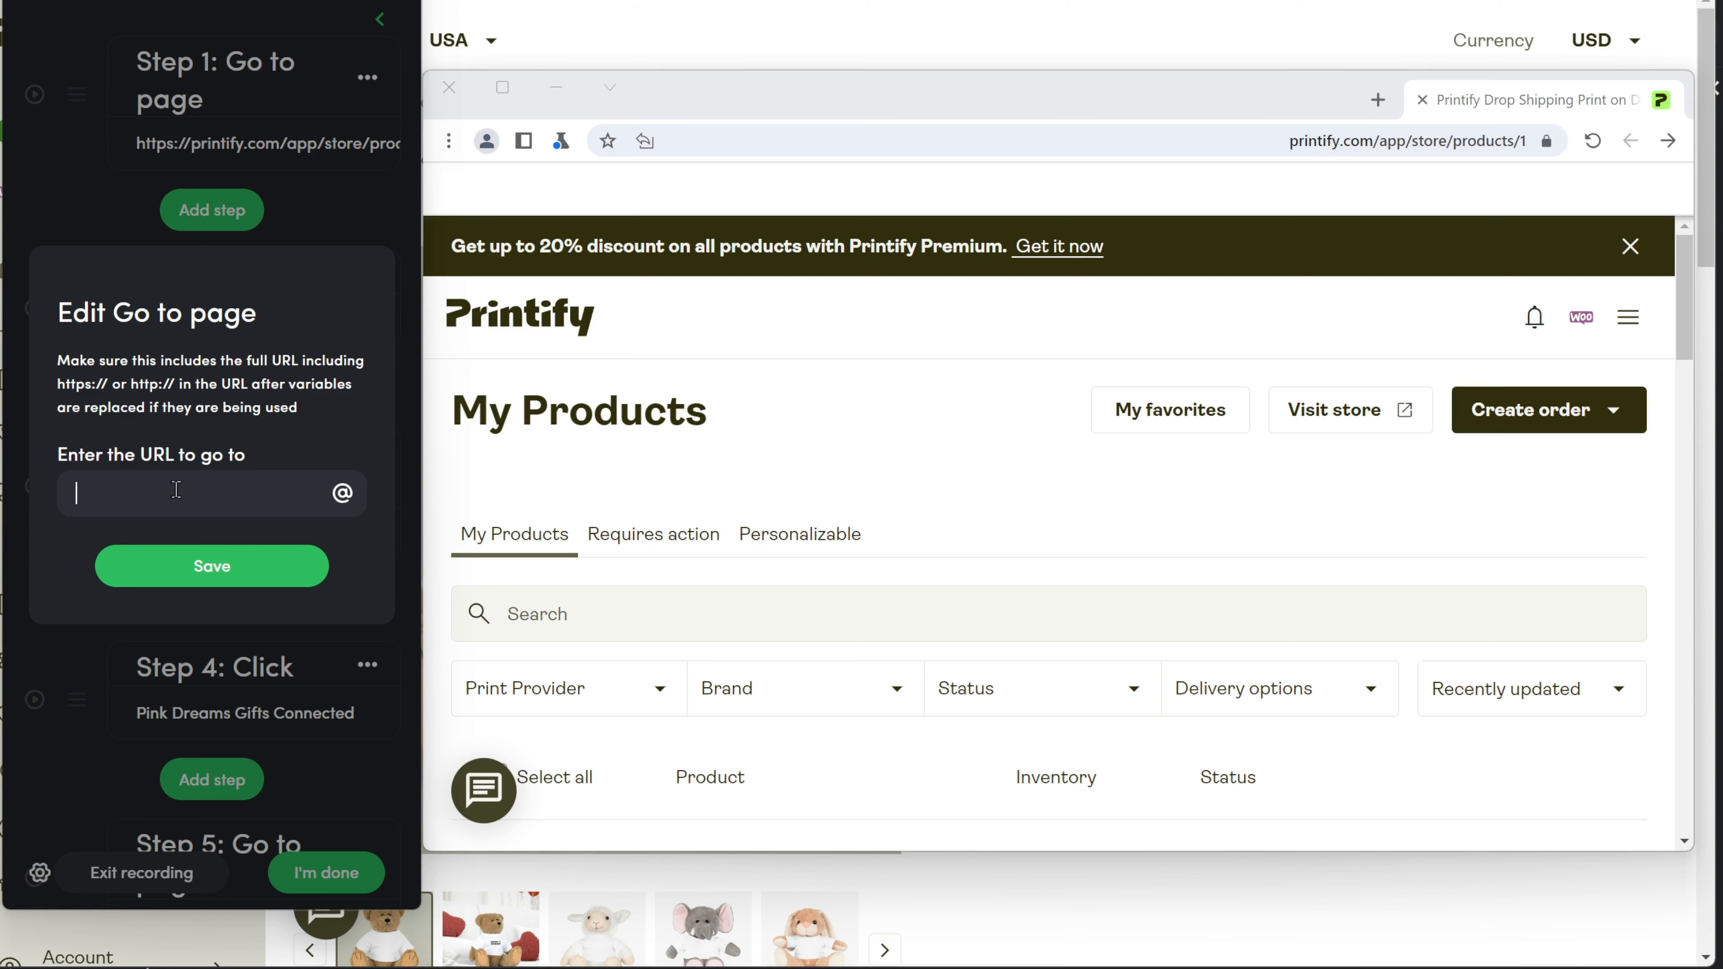
pyautogui.hotkey('ctrl', 'v')
pyautogui.click(212, 566)
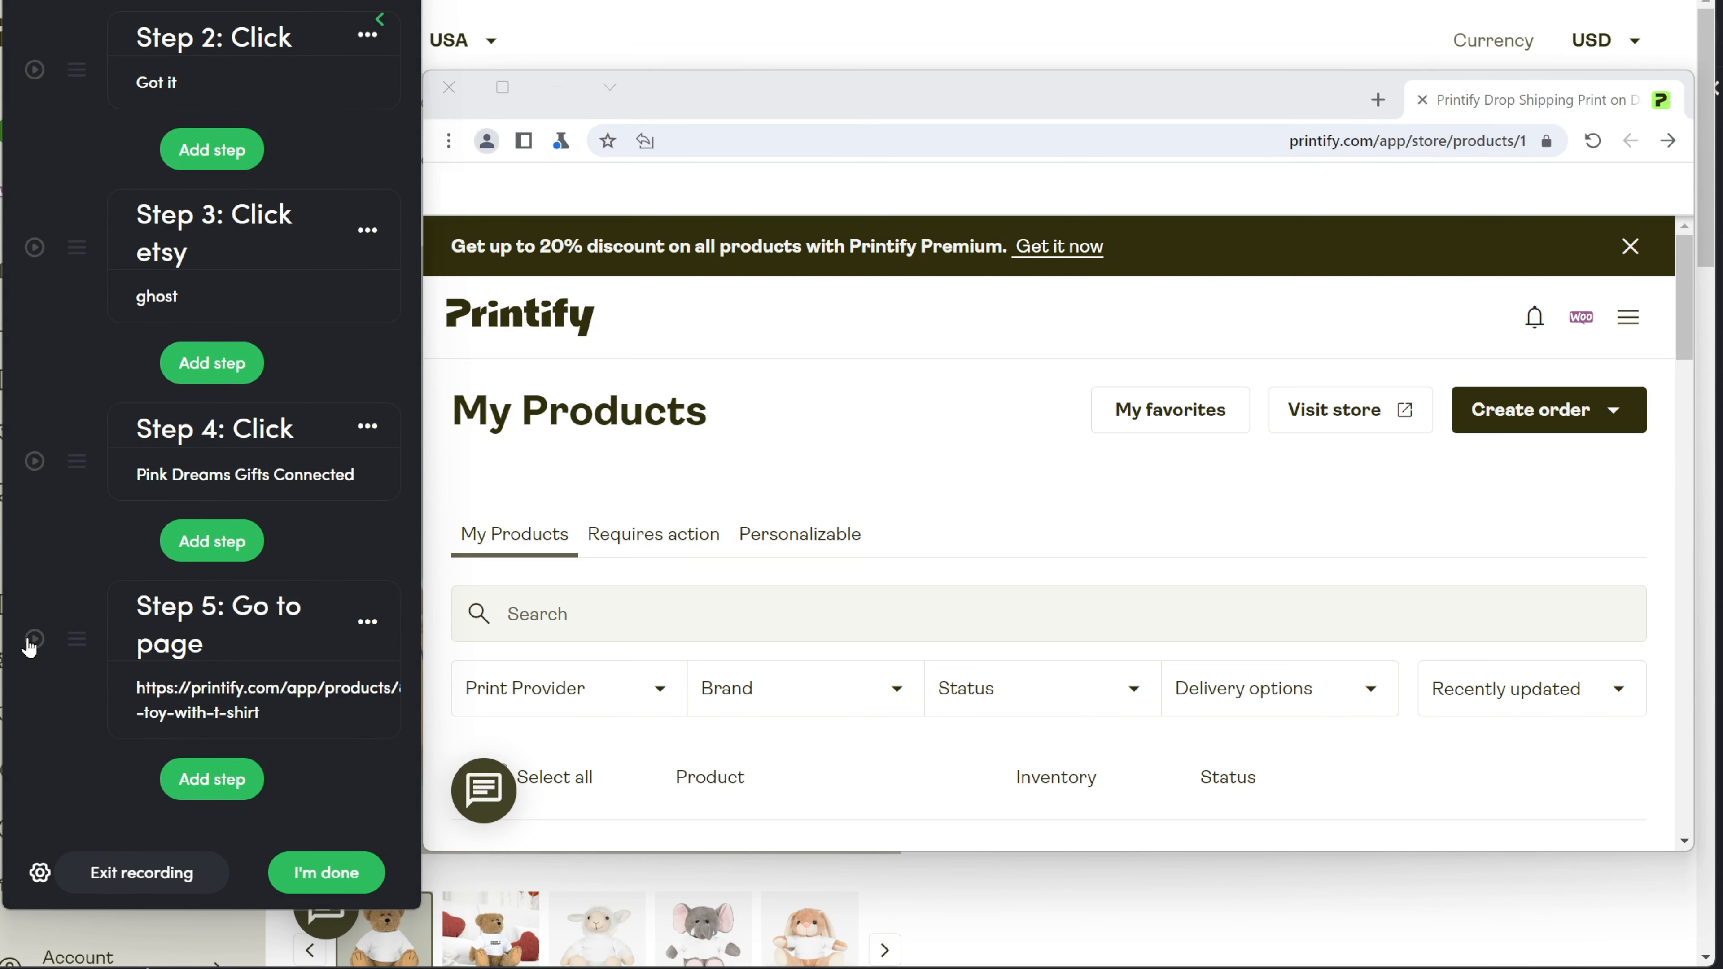
pyautogui.click(31, 643)
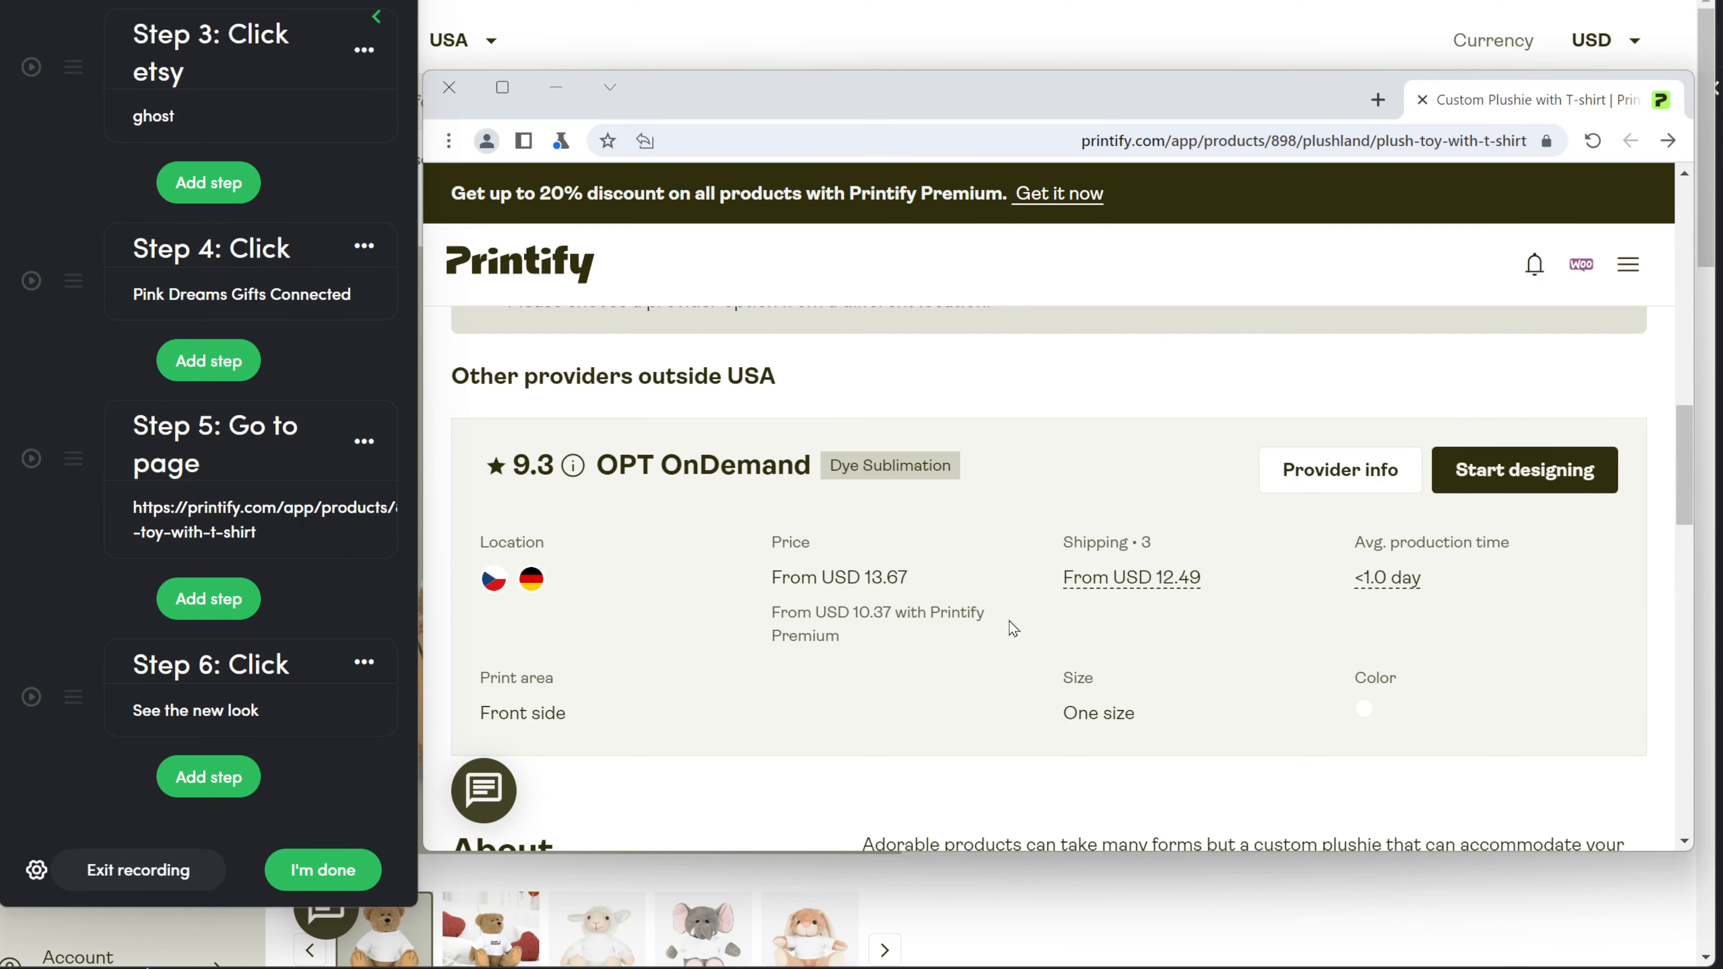
pyautogui.scroll(8, 1013, 628)
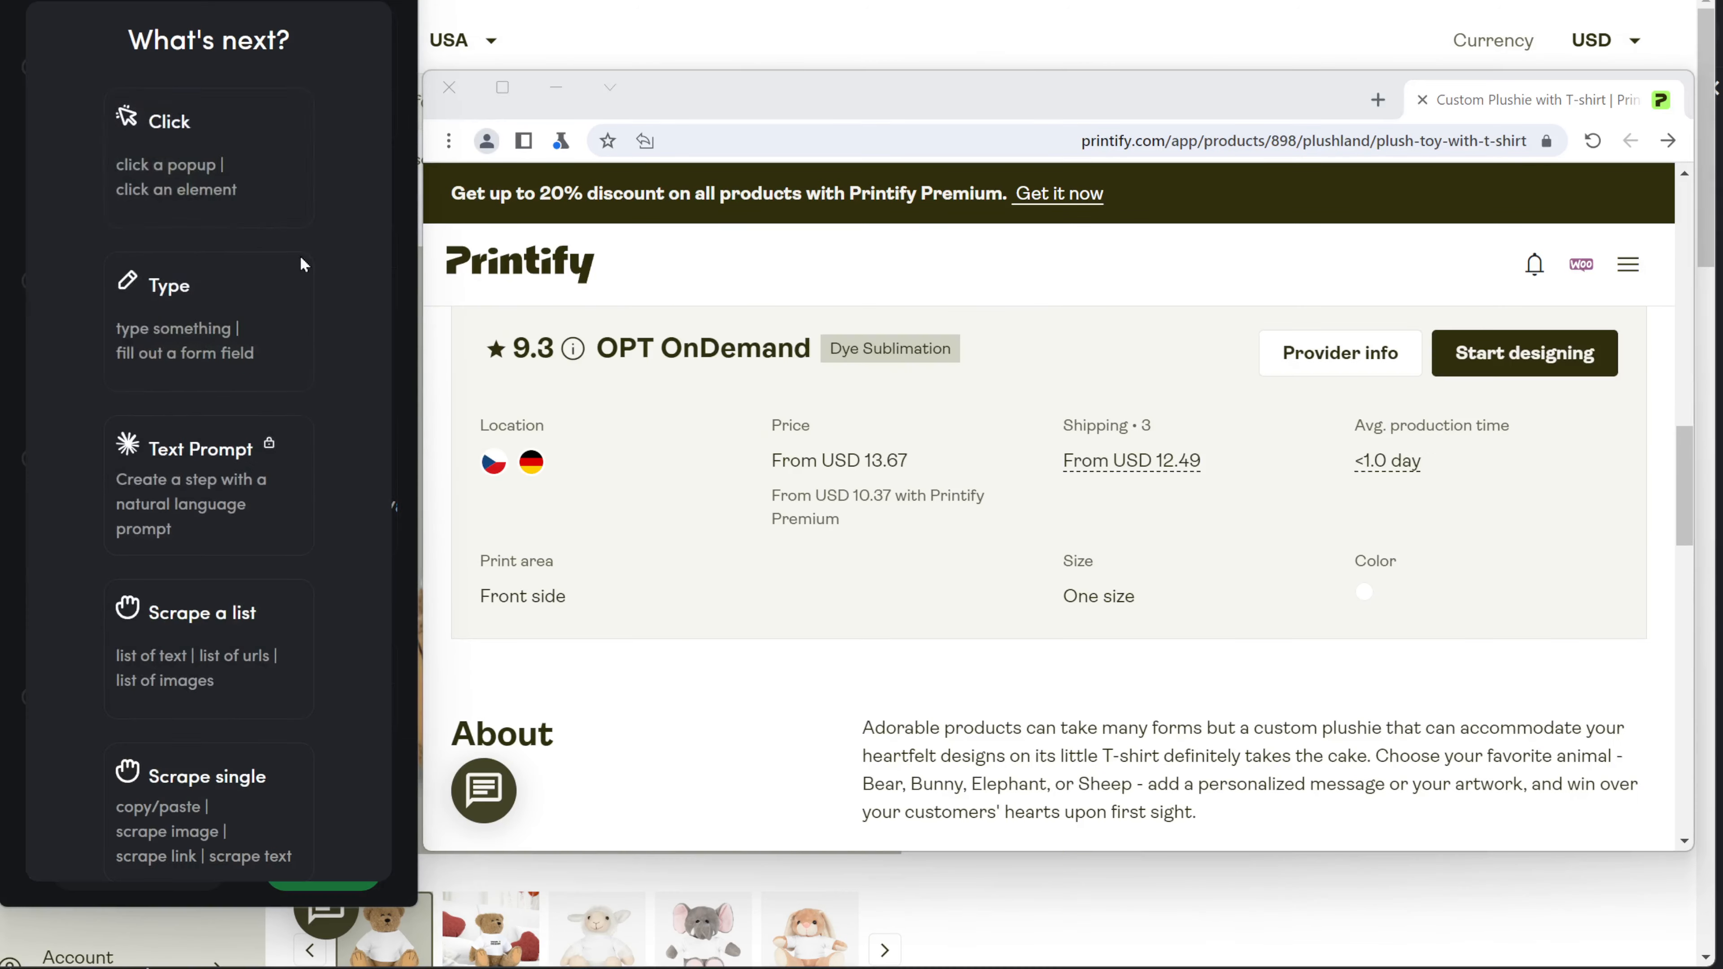
# Record clicks on 'Start designing' and 'Explore by myself' to skip the product tour.
pyautogui.click(197, 156)
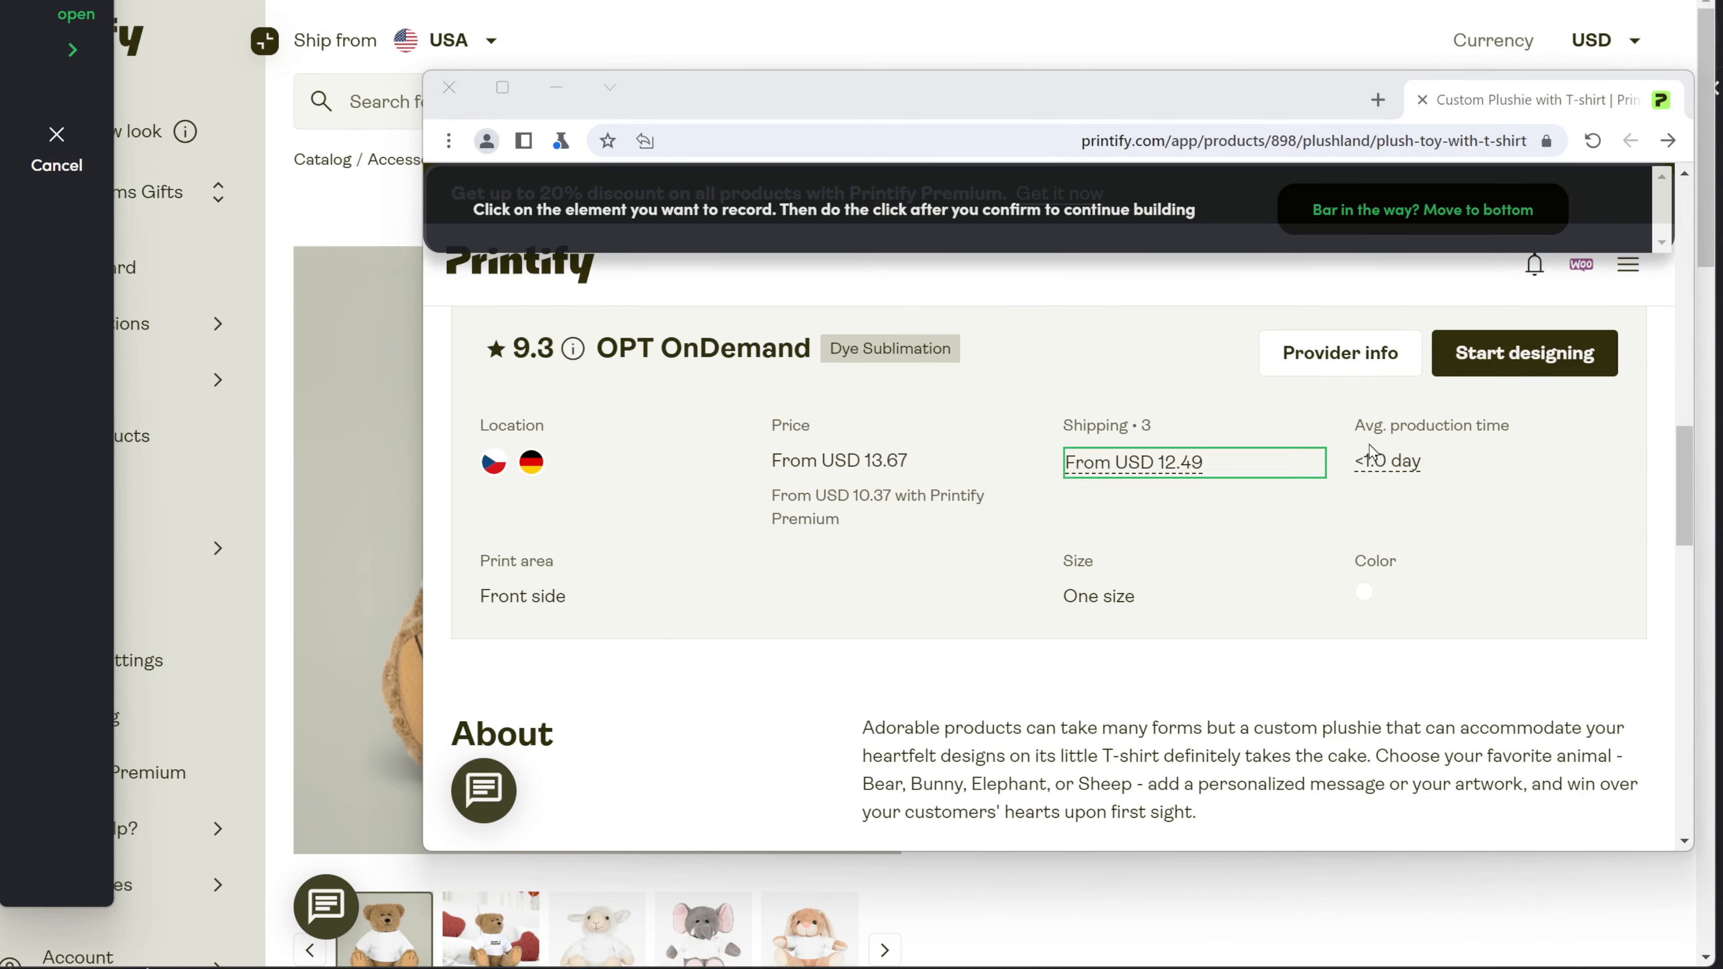
pyautogui.click(1614, 354)
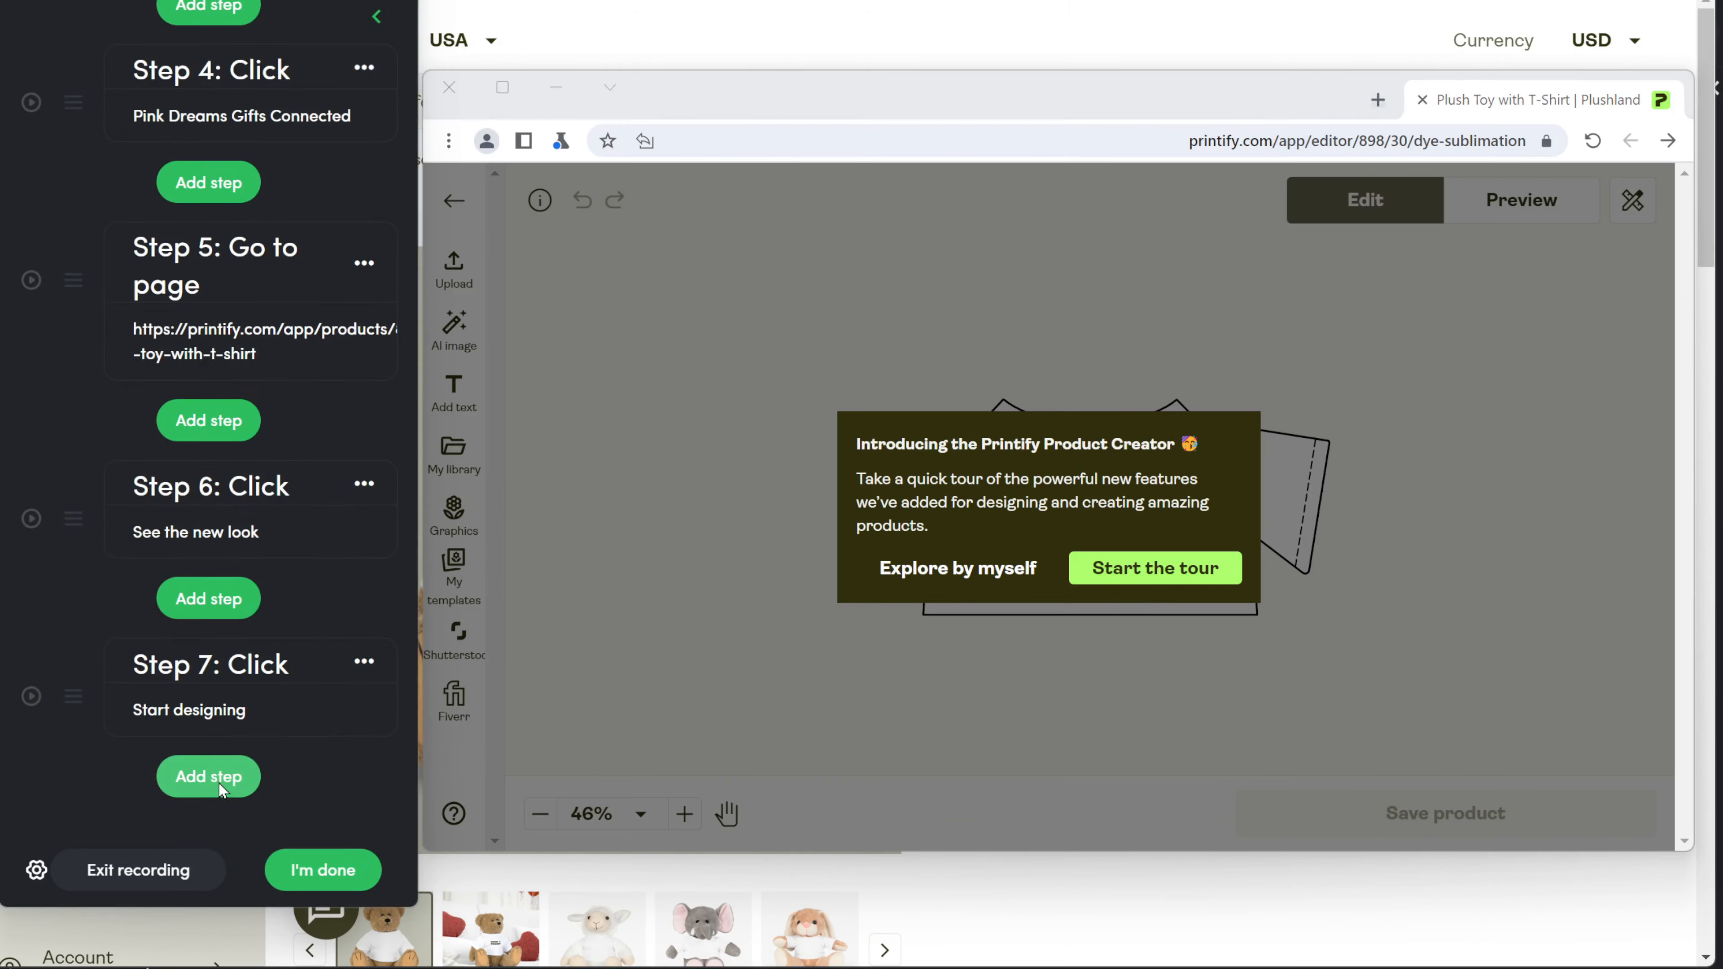
pyautogui.click(268, 776)
pyautogui.click(175, 133)
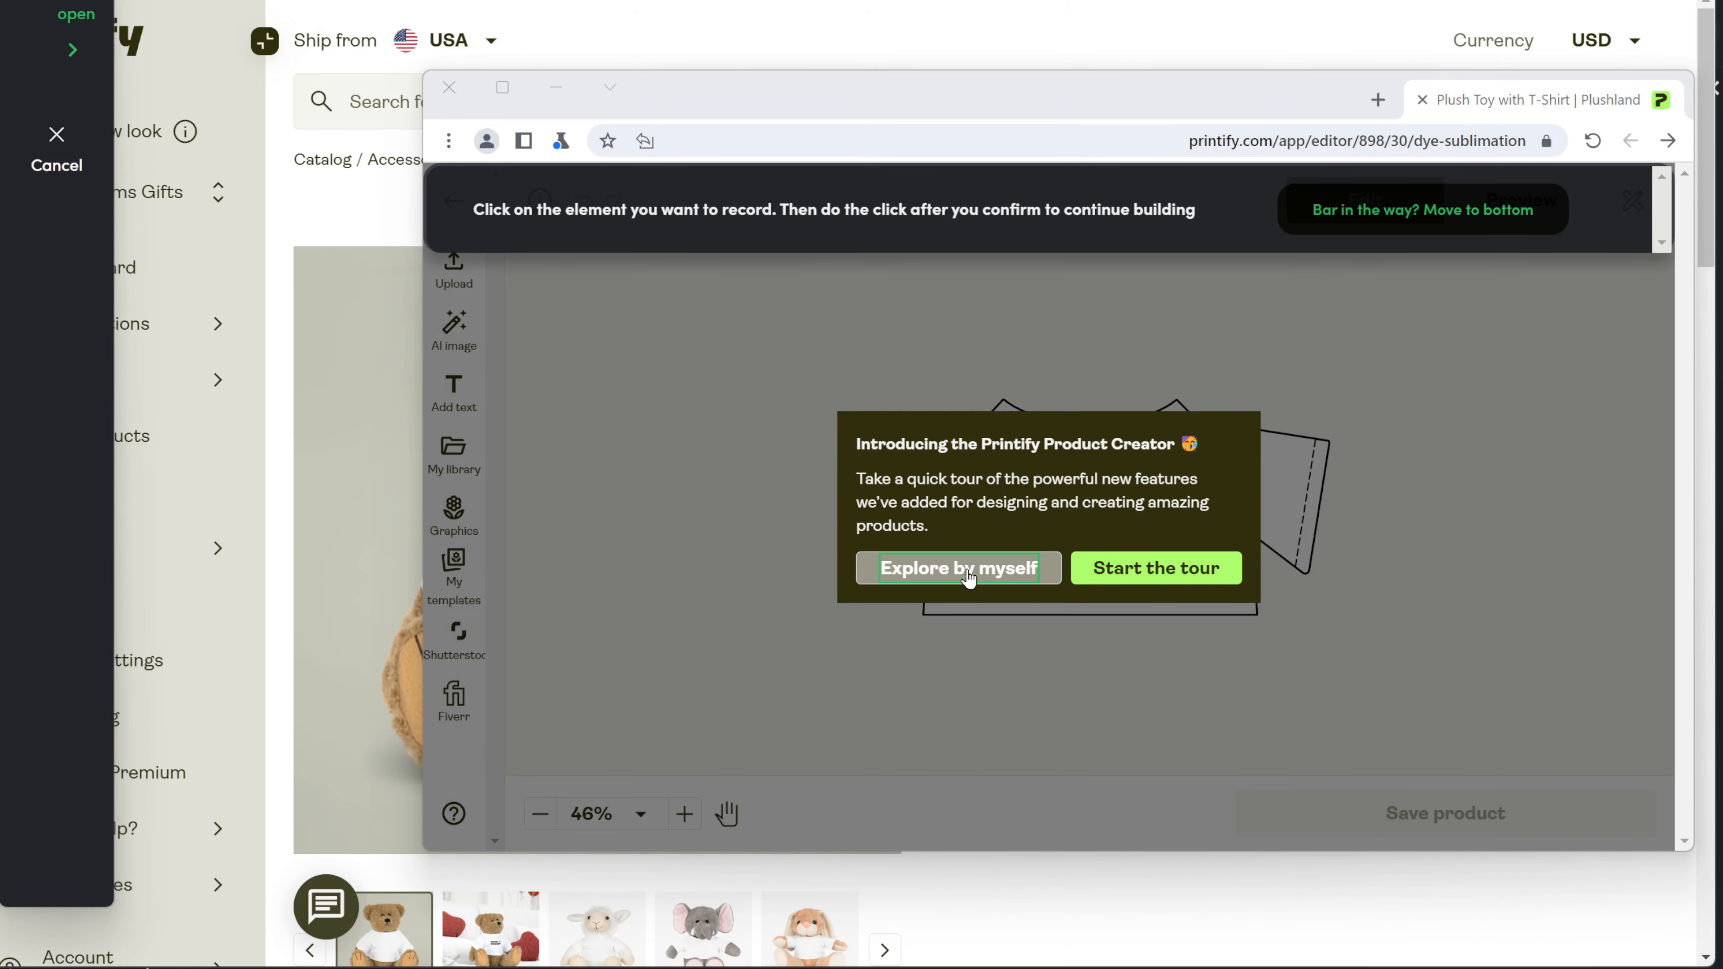
pyautogui.click(1051, 572)
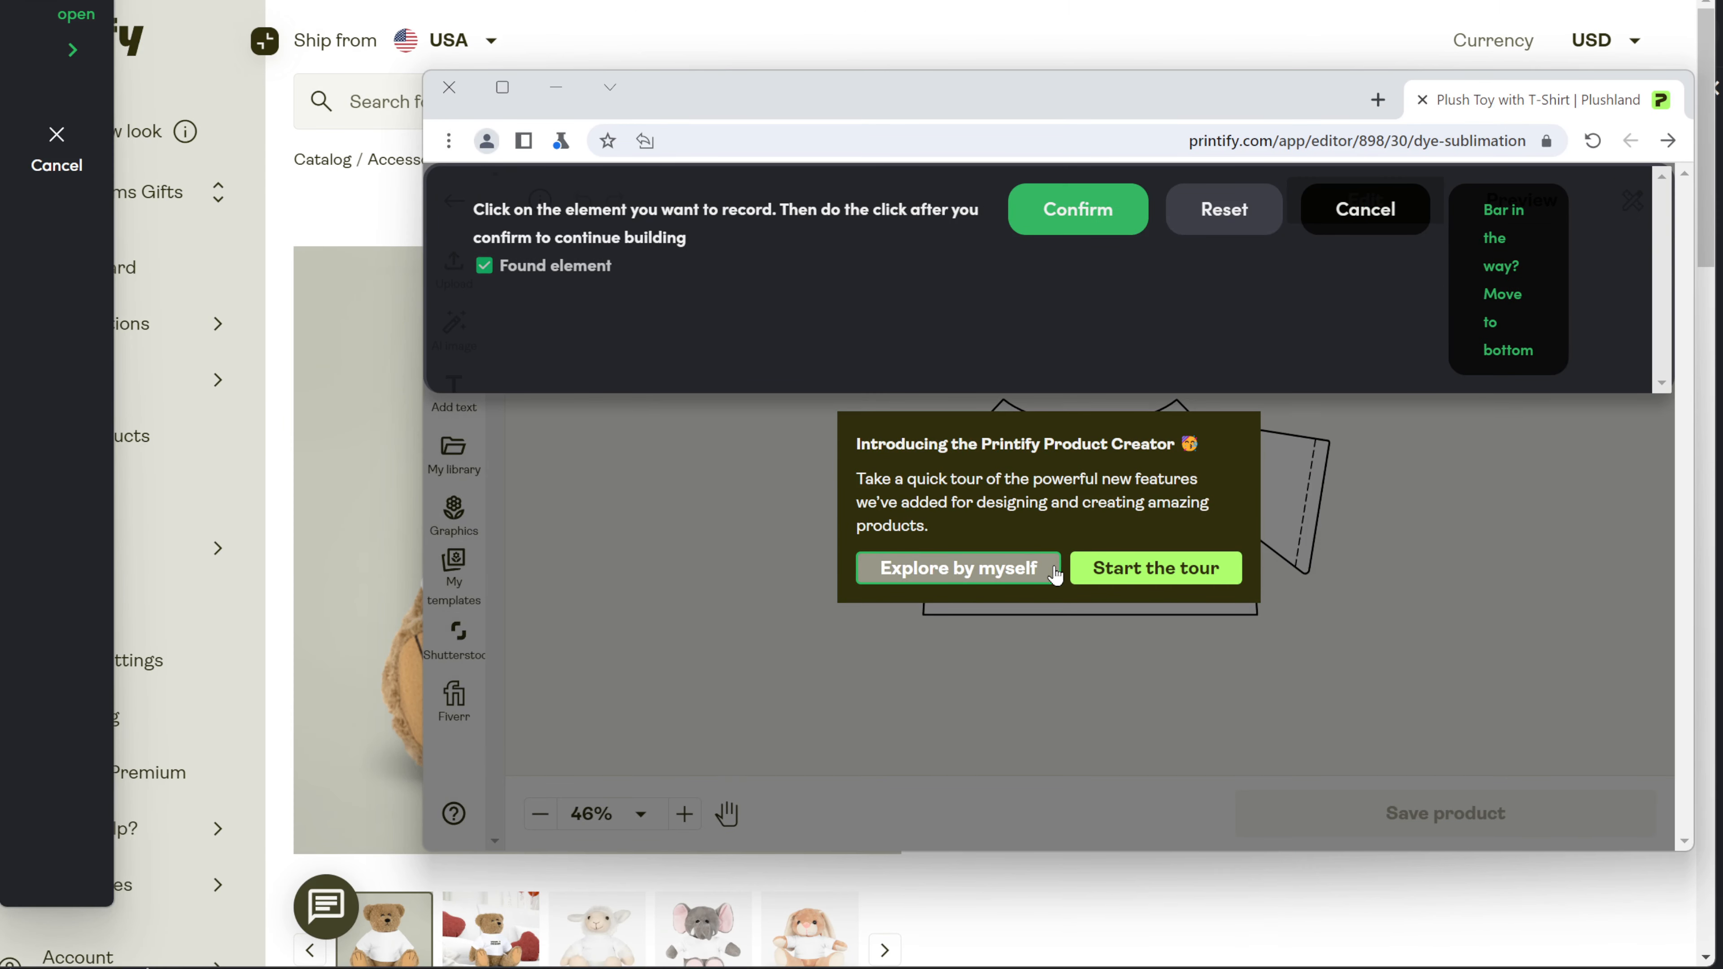
pyautogui.click(1110, 213)
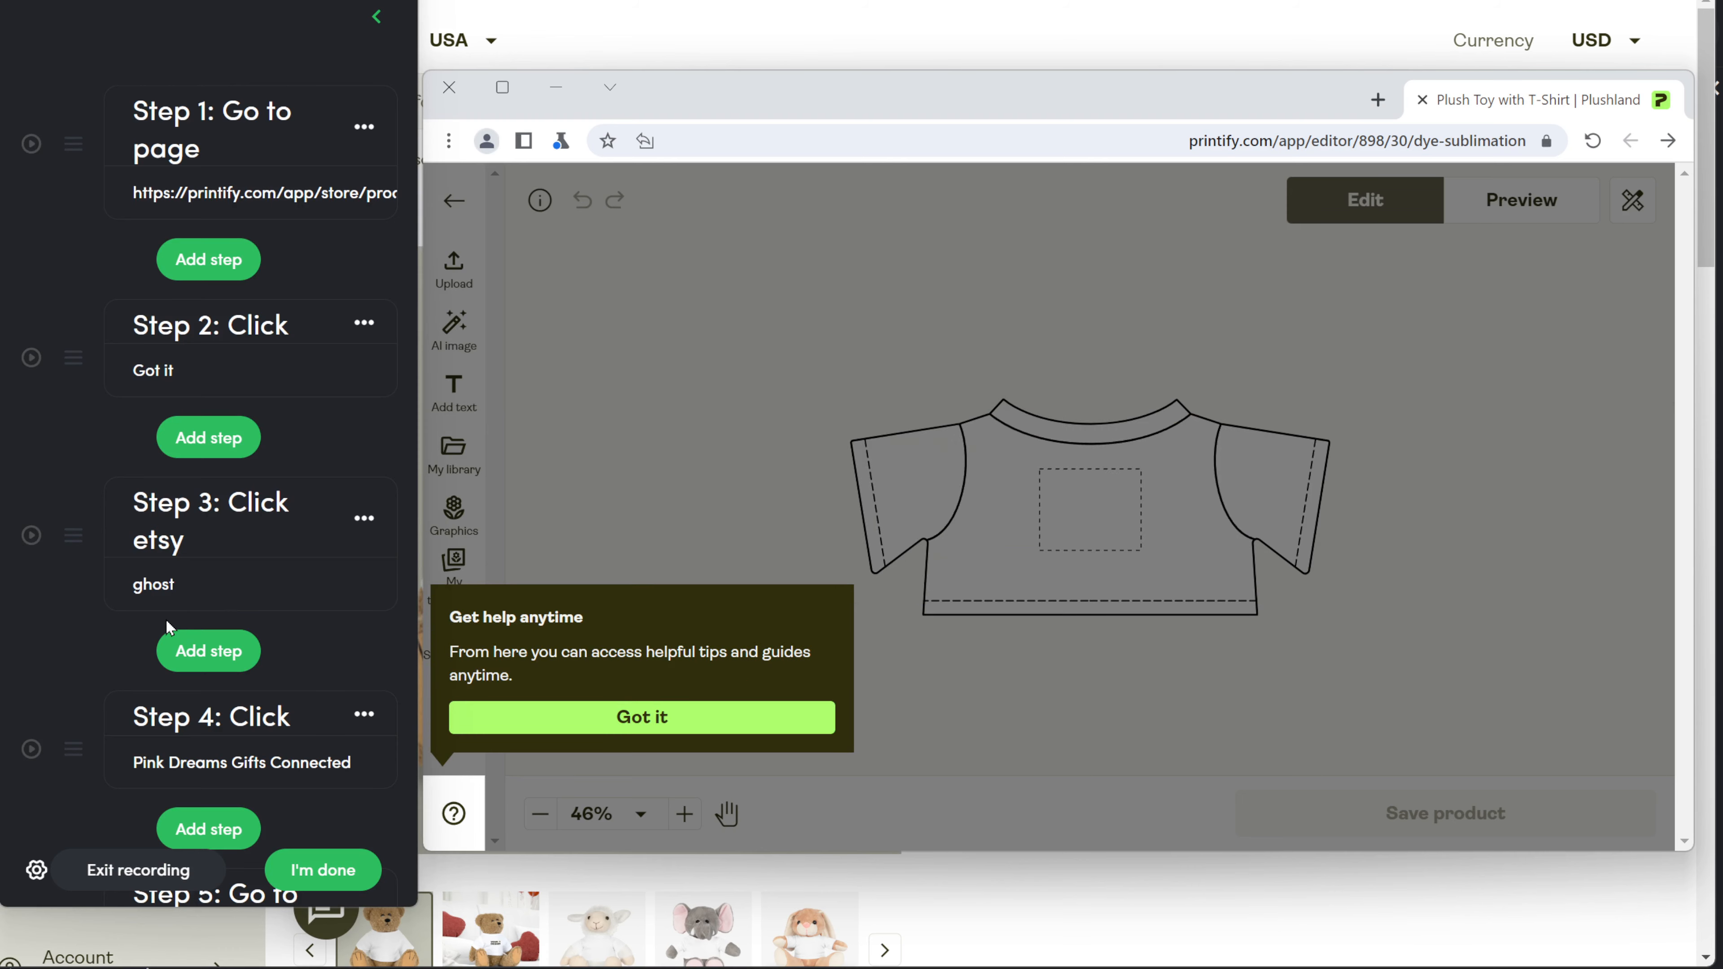
# Record a click on the help tip's 'Got it' button.
pyautogui.click(219, 773)
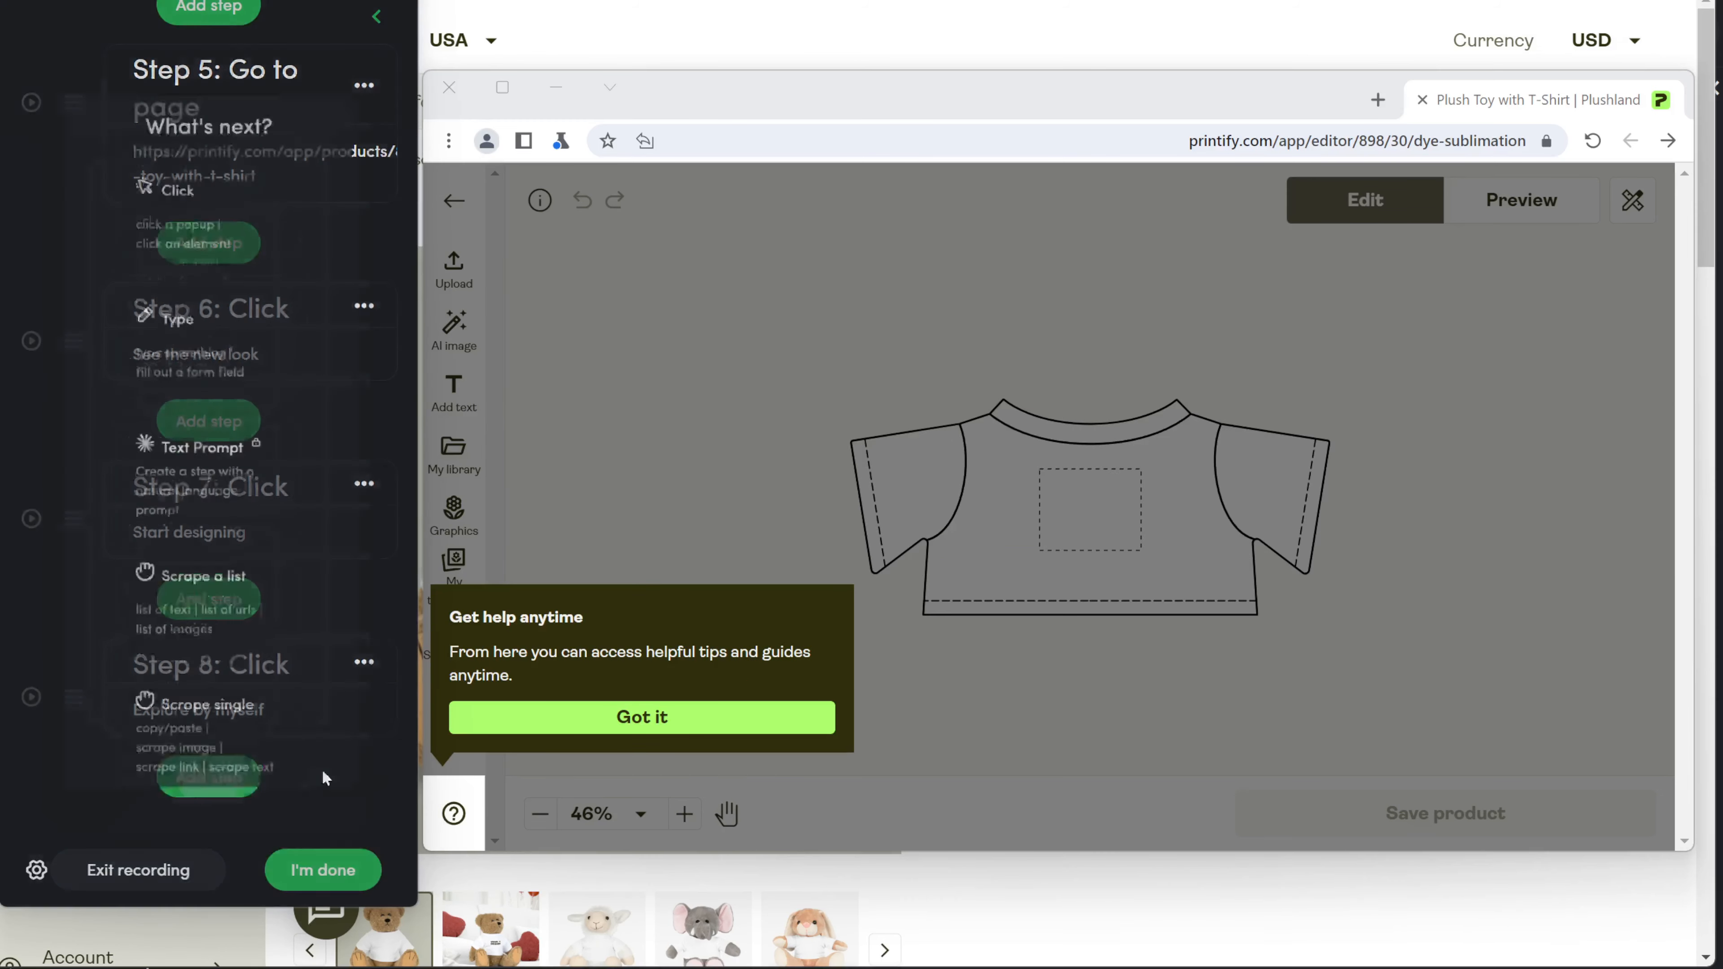
pyautogui.click(239, 162)
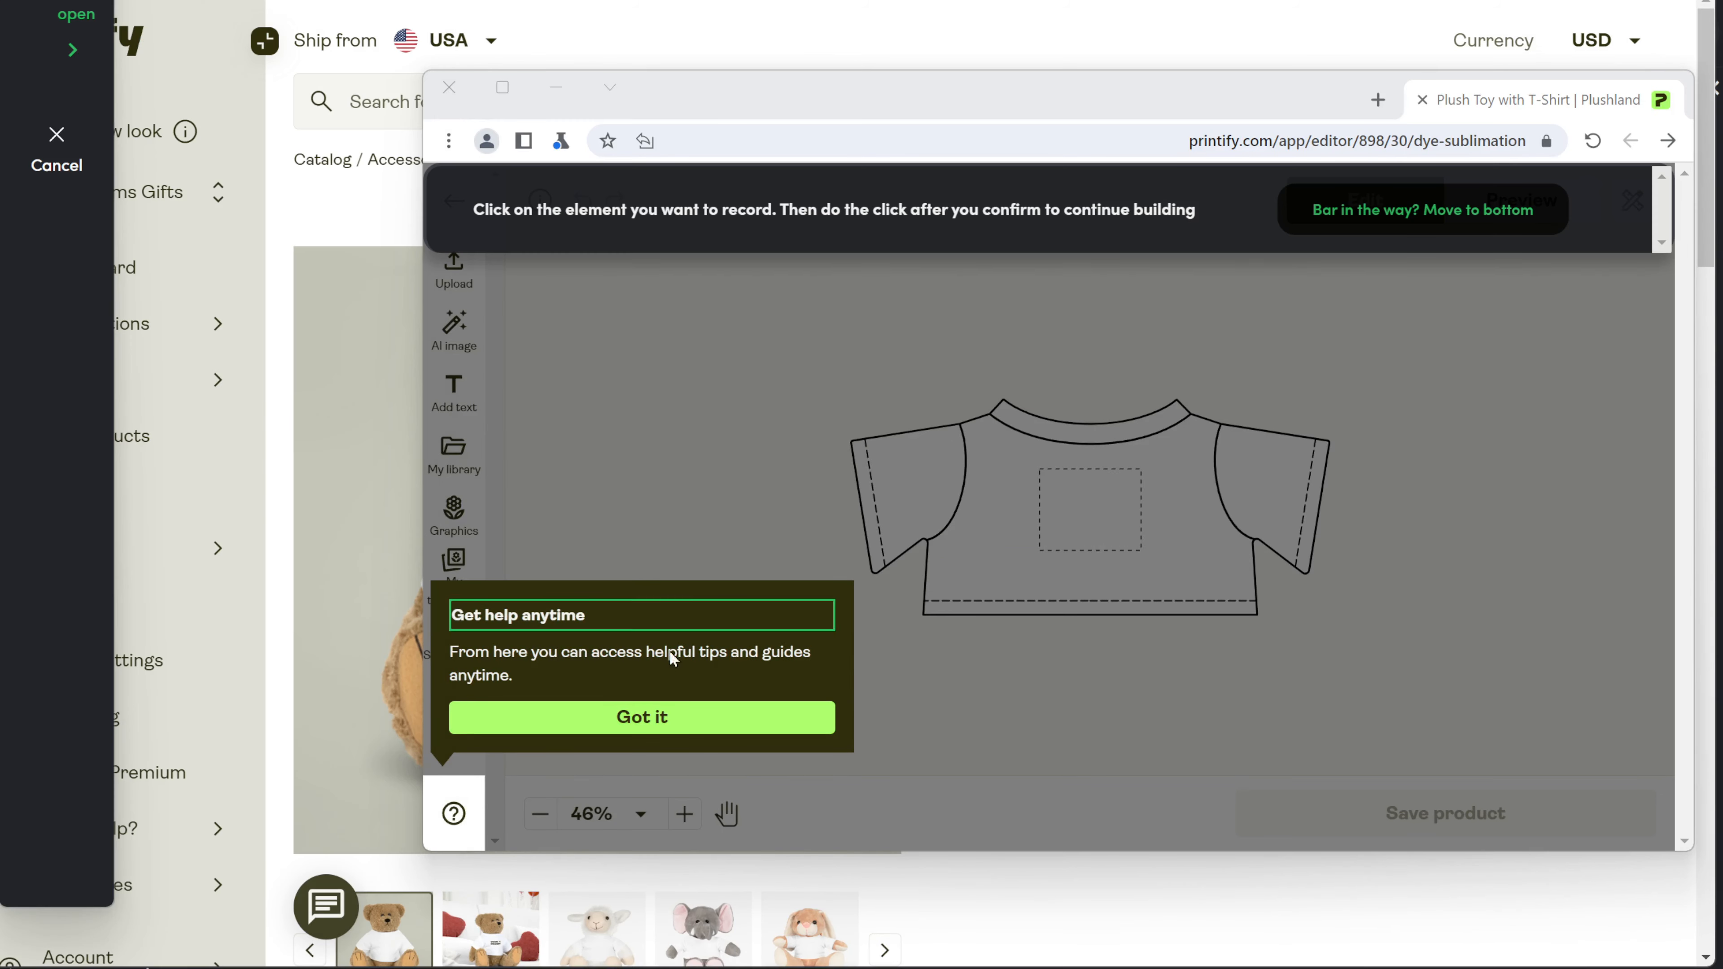
pyautogui.click(829, 720)
pyautogui.click(1092, 216)
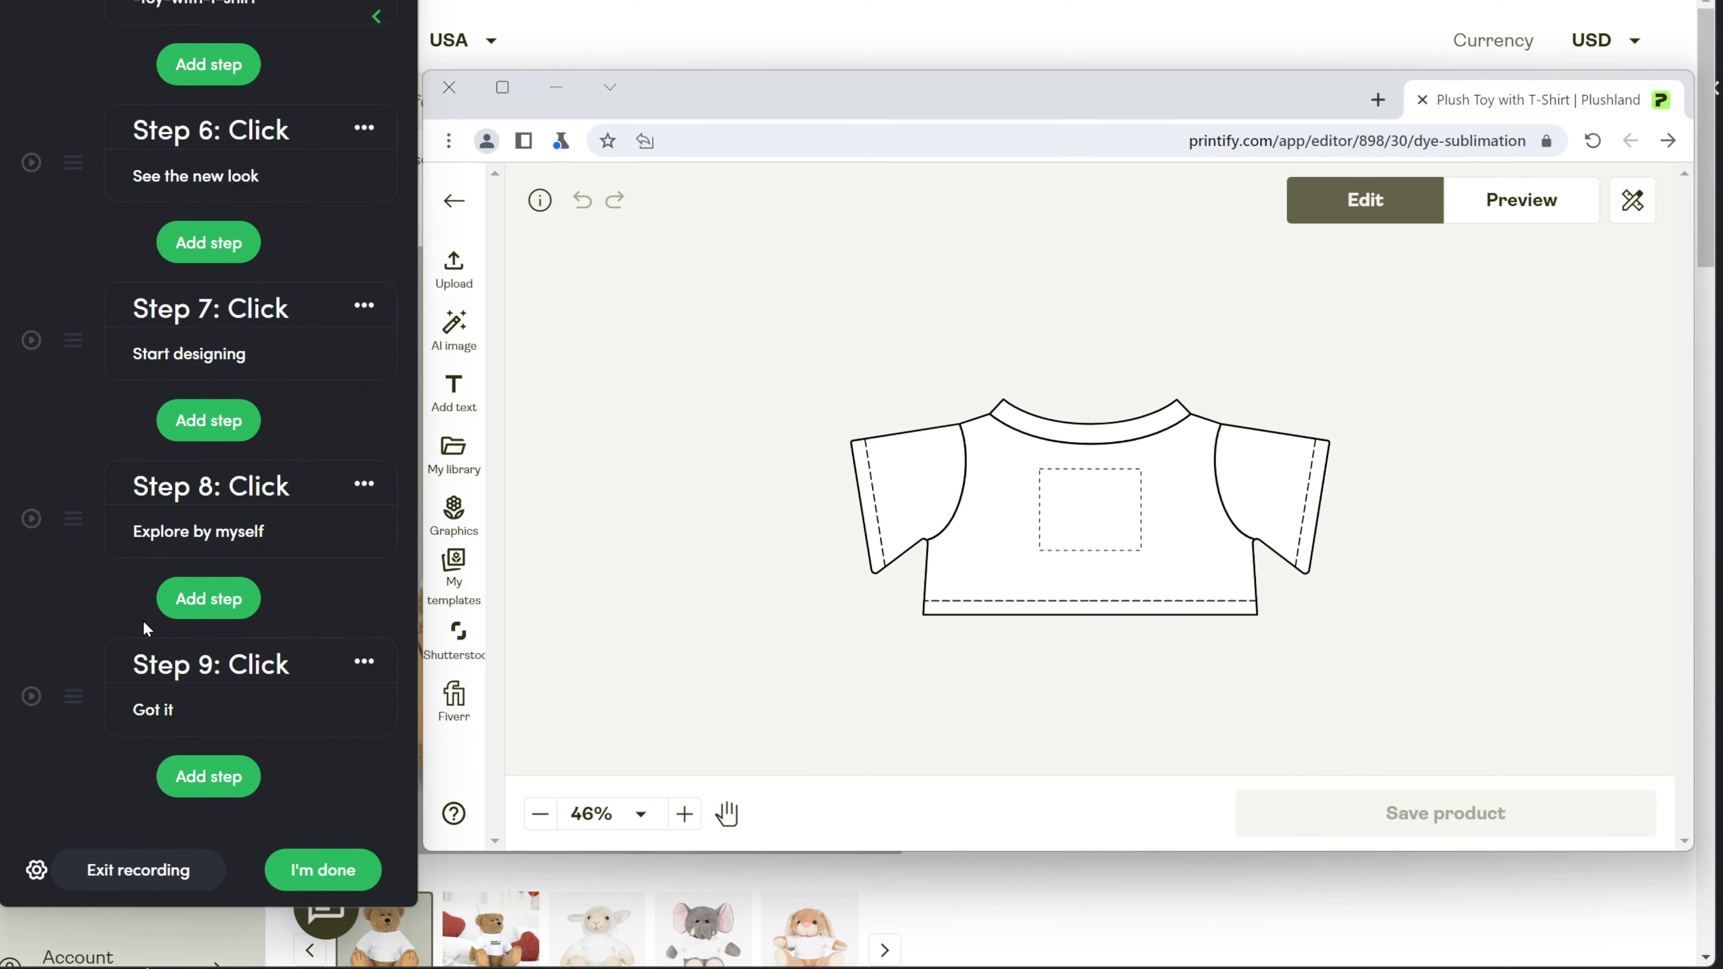
pyautogui.click(208, 776)
# Record a click step on Printify's Upload design option.
pyautogui.click(277, 142)
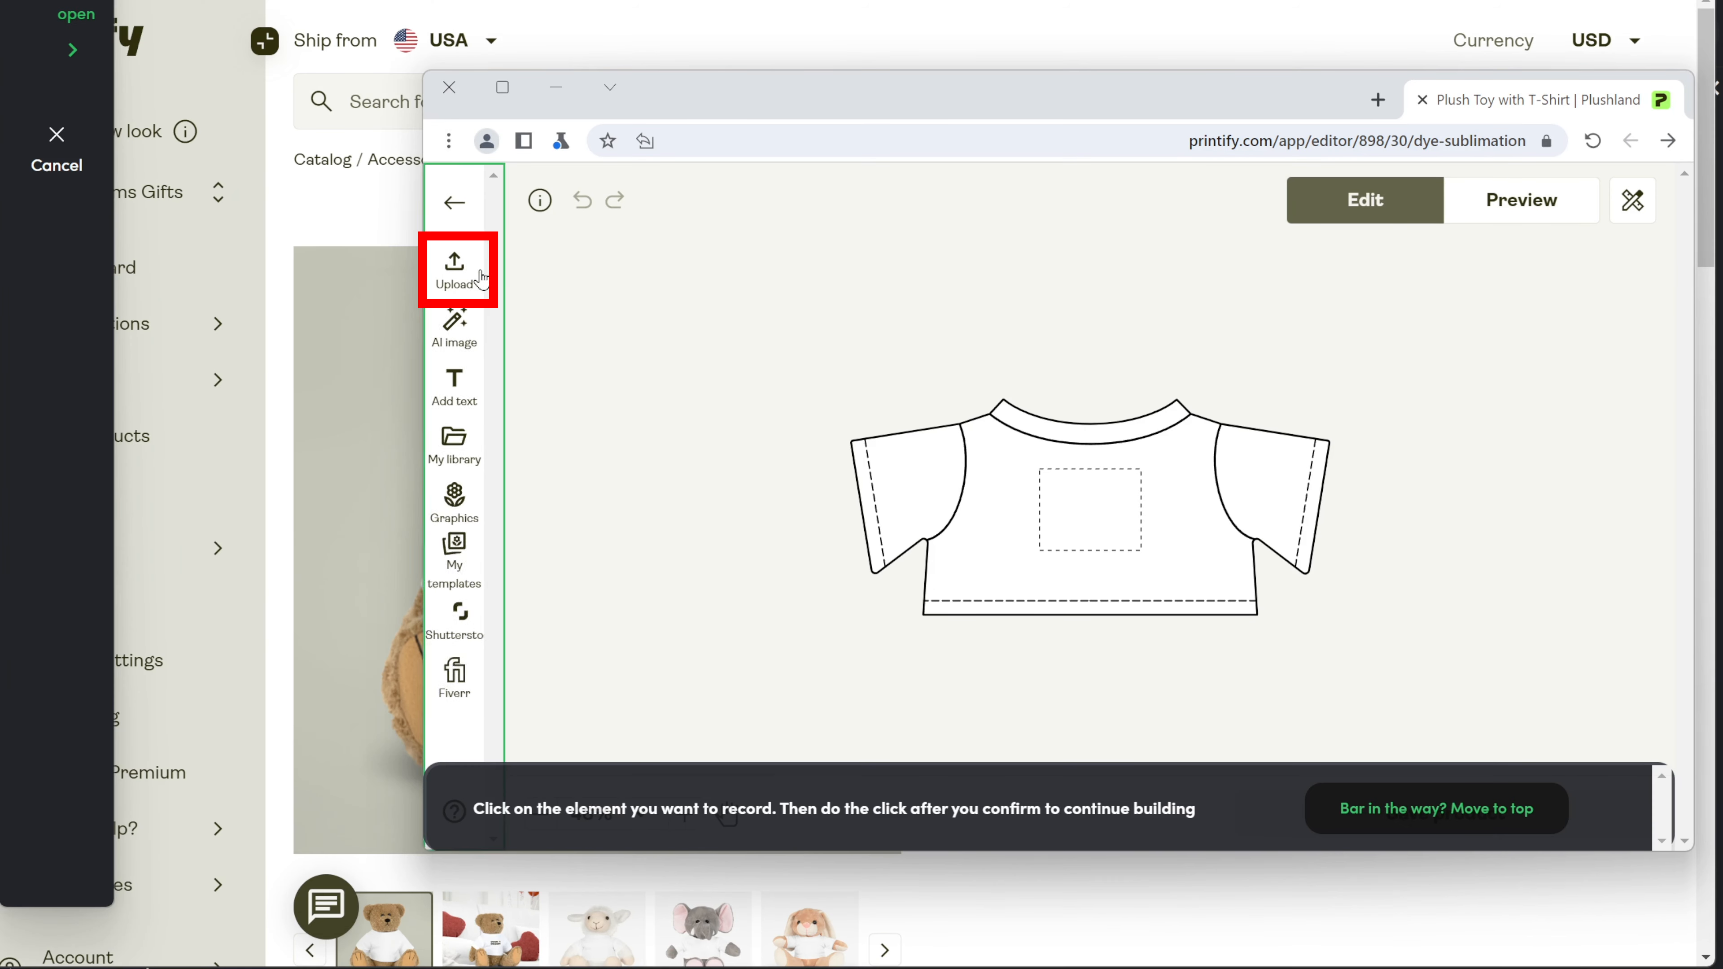
pyautogui.click(481, 271)
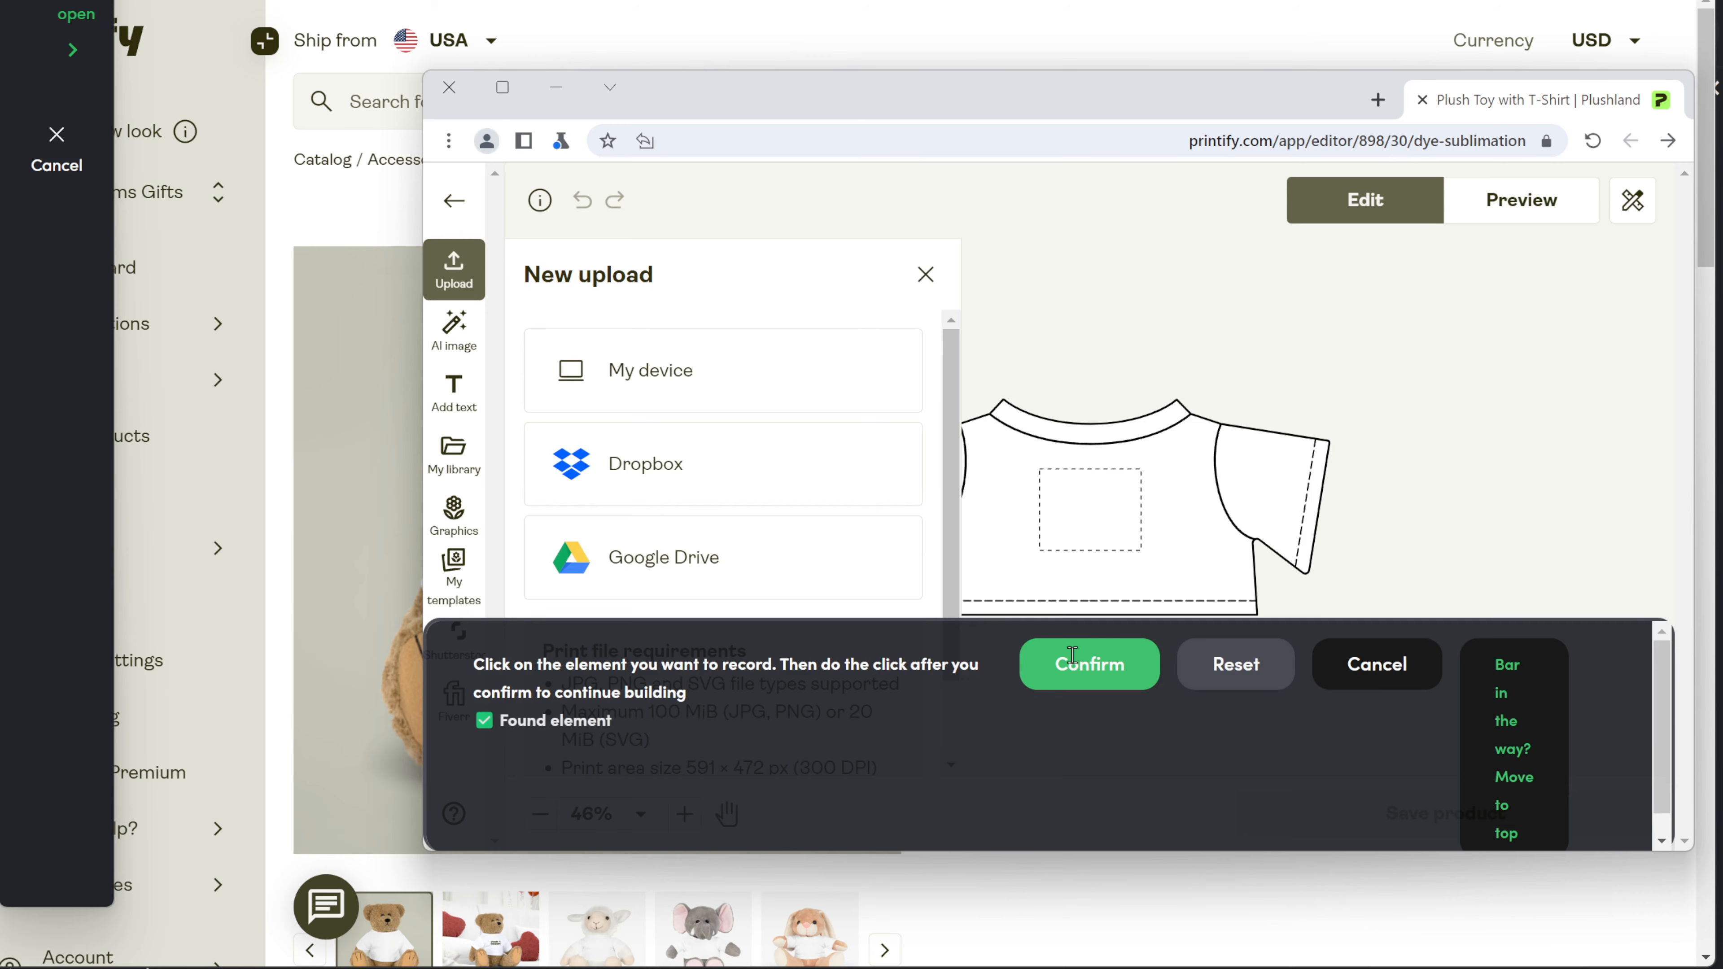
pyautogui.click(1056, 665)
# Record a 'My device' click and upload Noa.png as the shirt design.
pyautogui.click(227, 777)
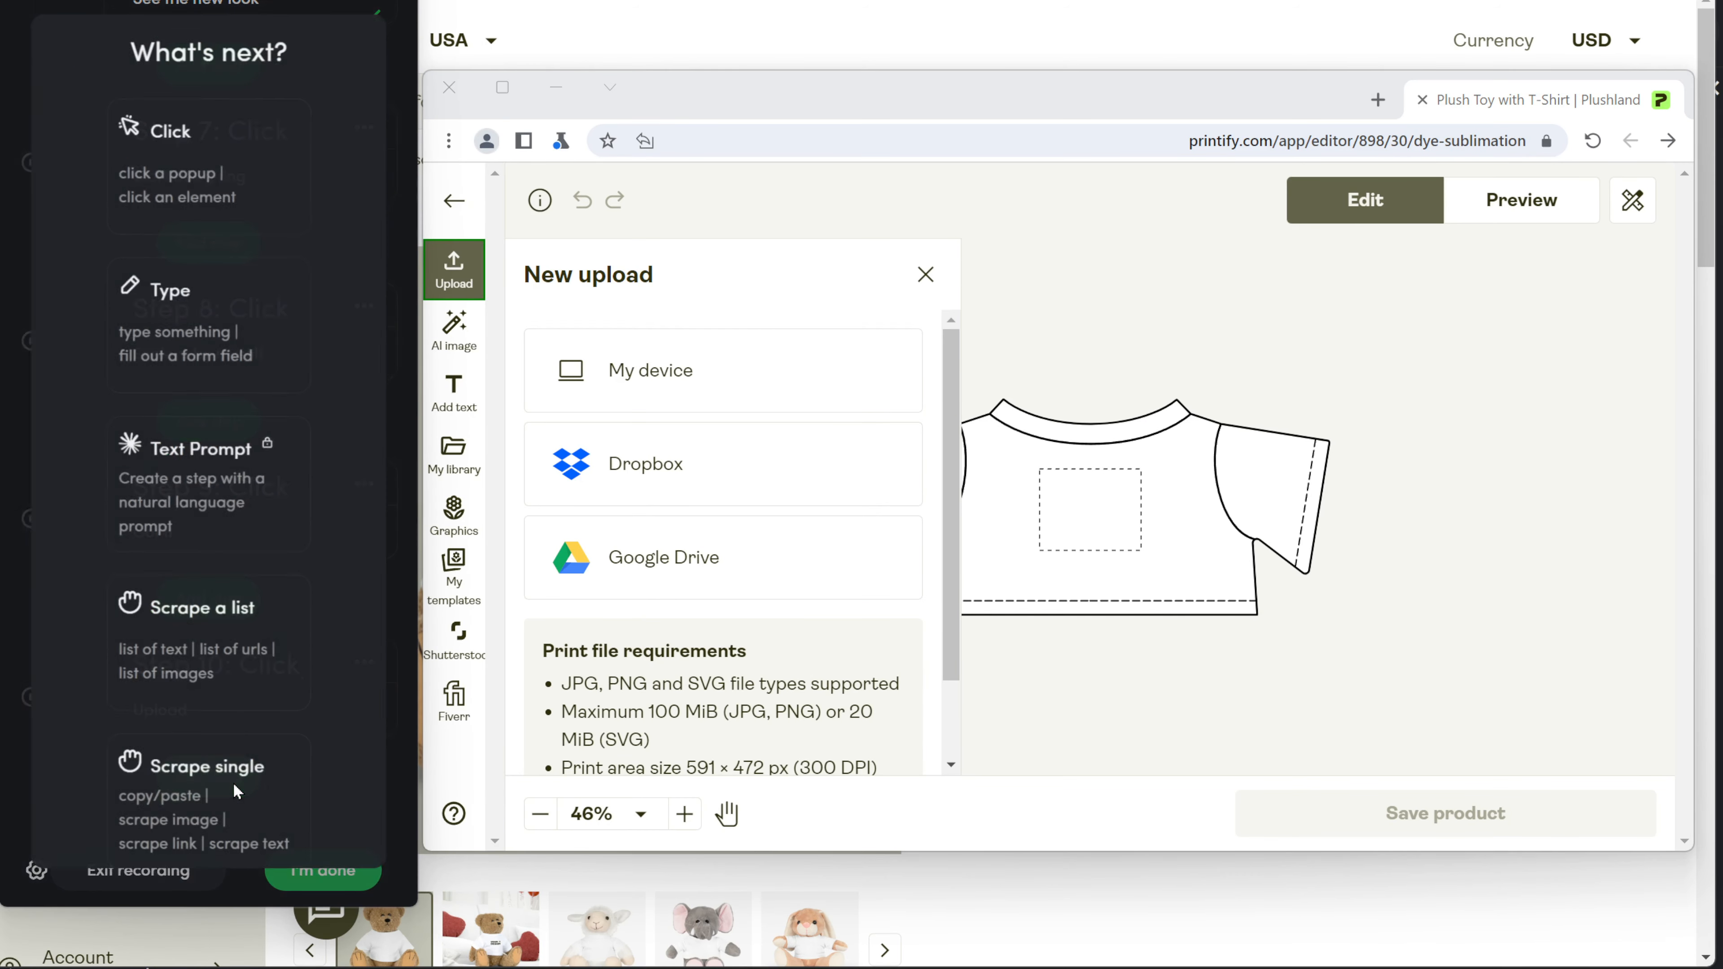
pyautogui.click(190, 183)
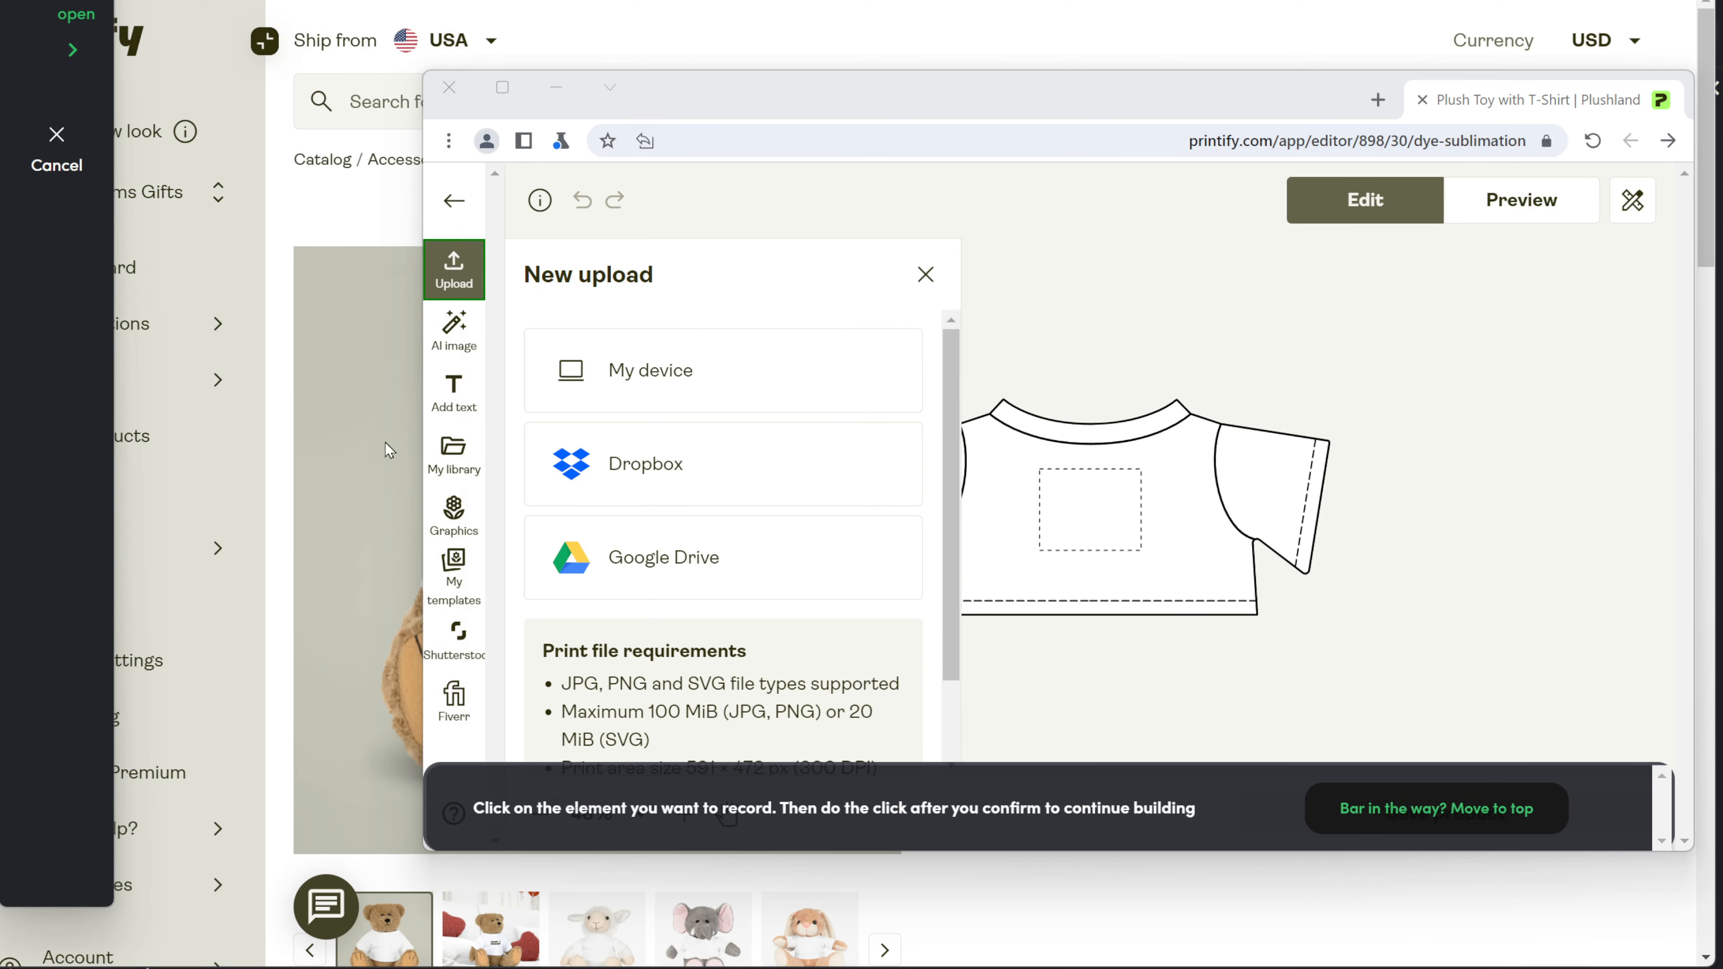
pyautogui.click(919, 392)
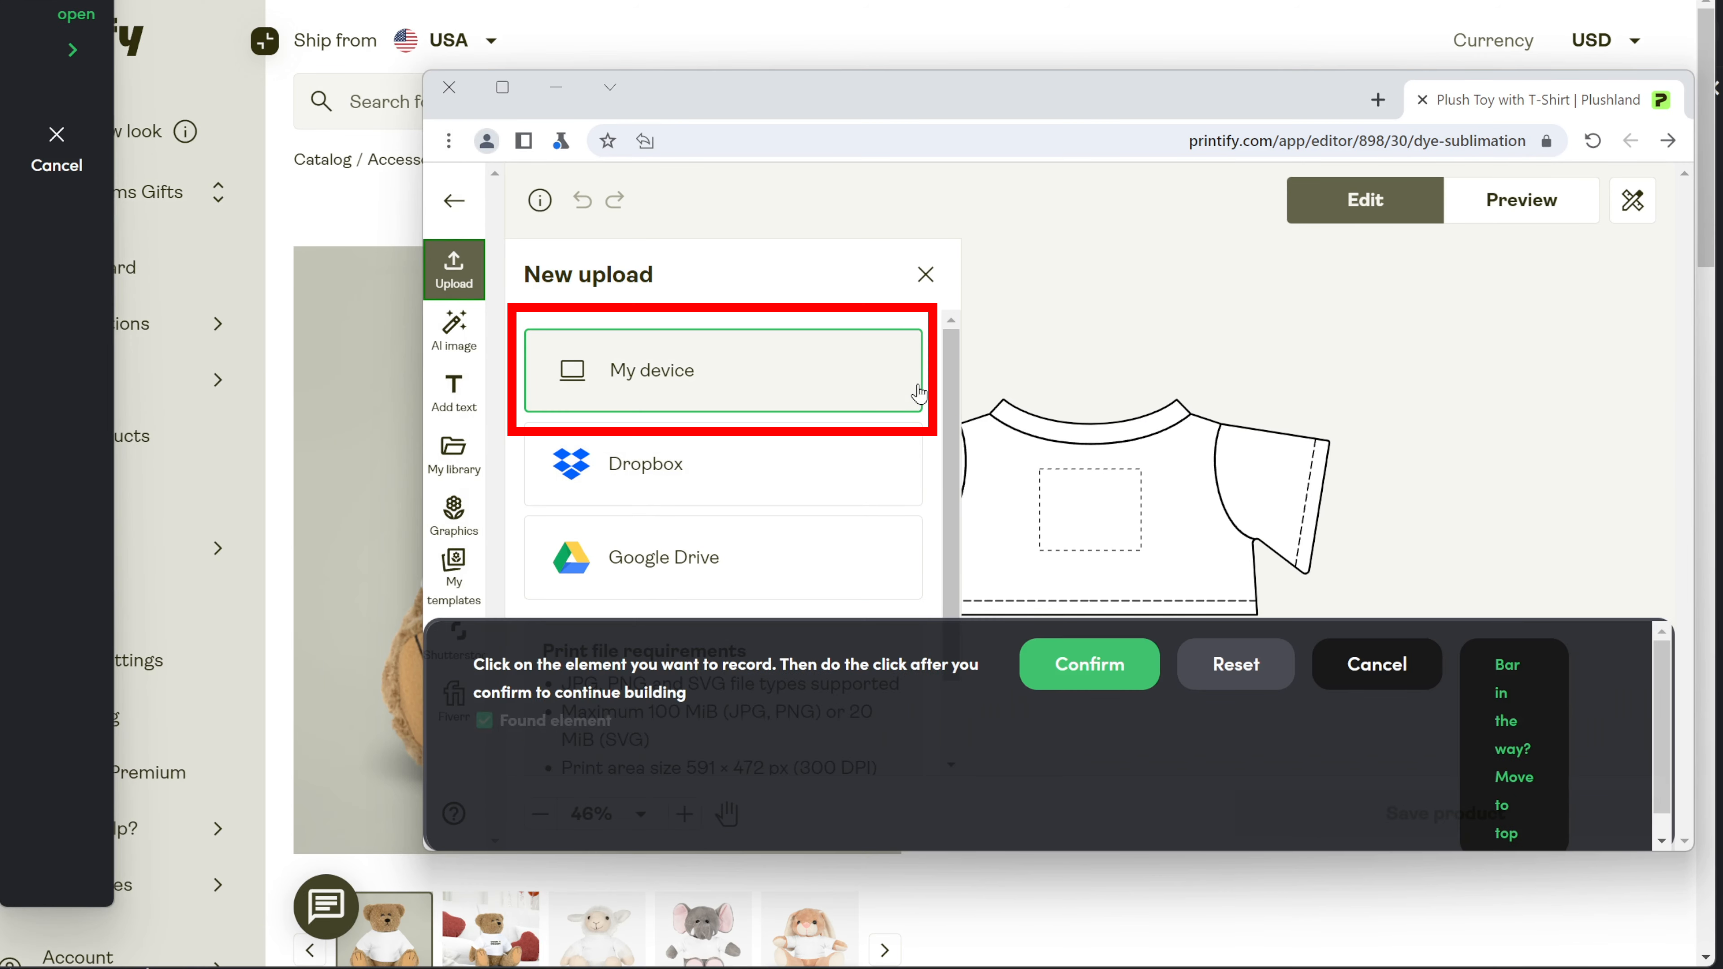
pyautogui.click(1095, 666)
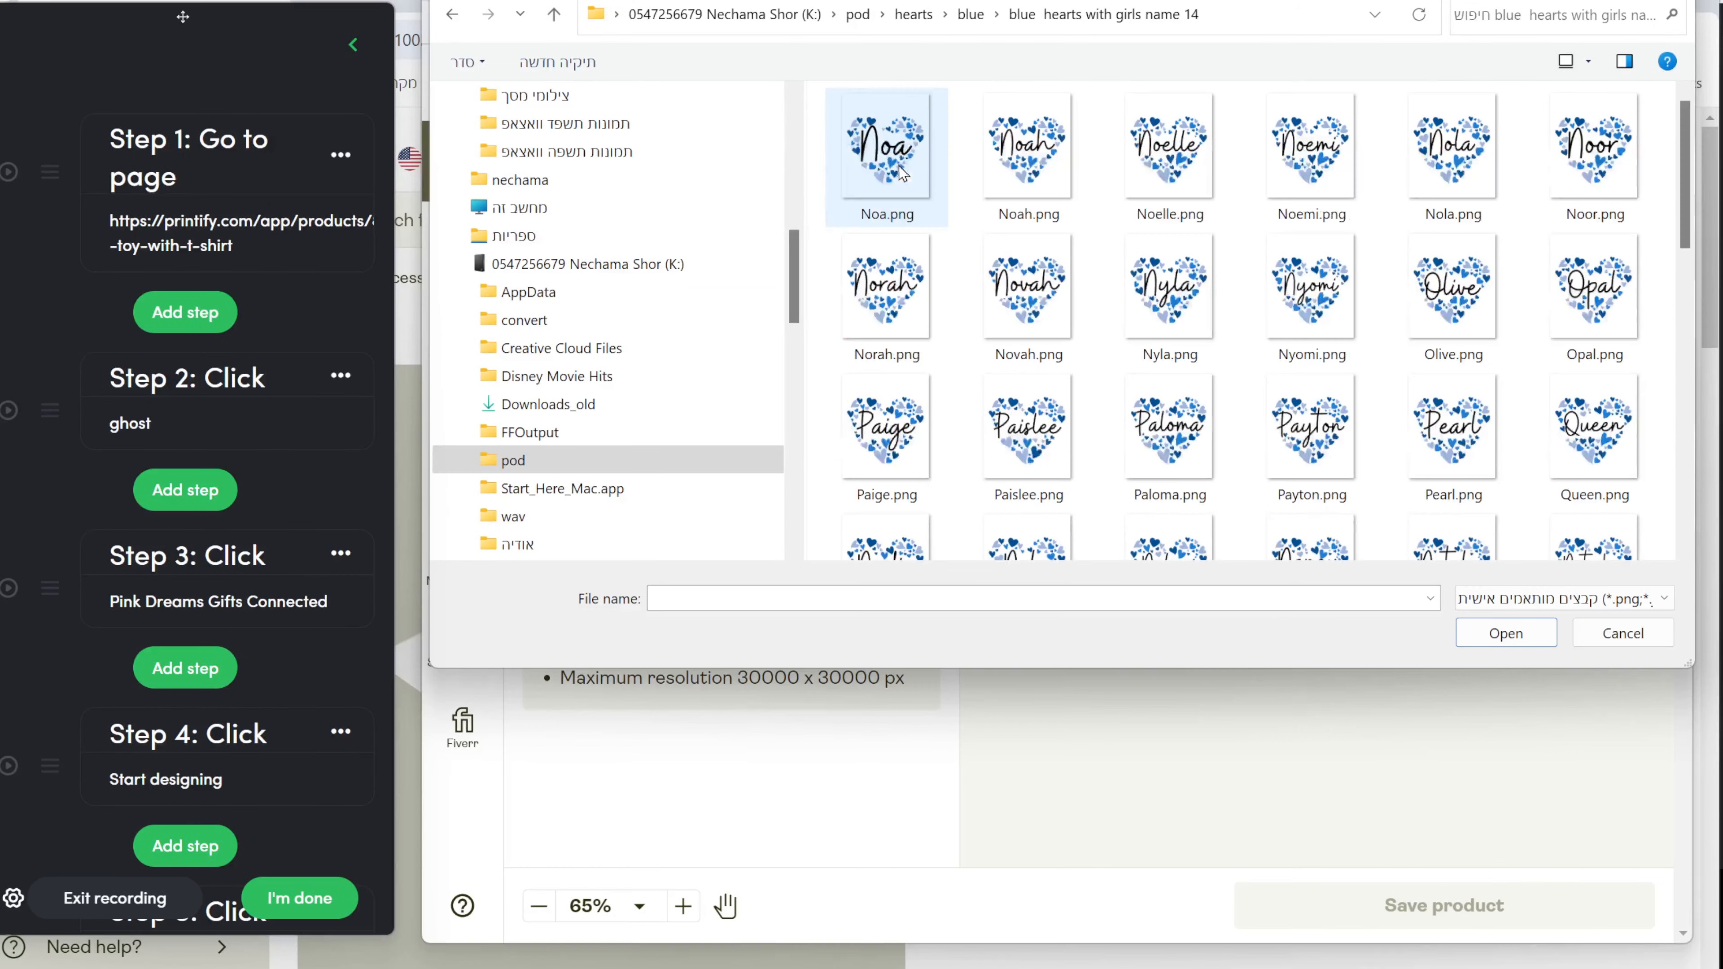
pyautogui.click(891, 159)
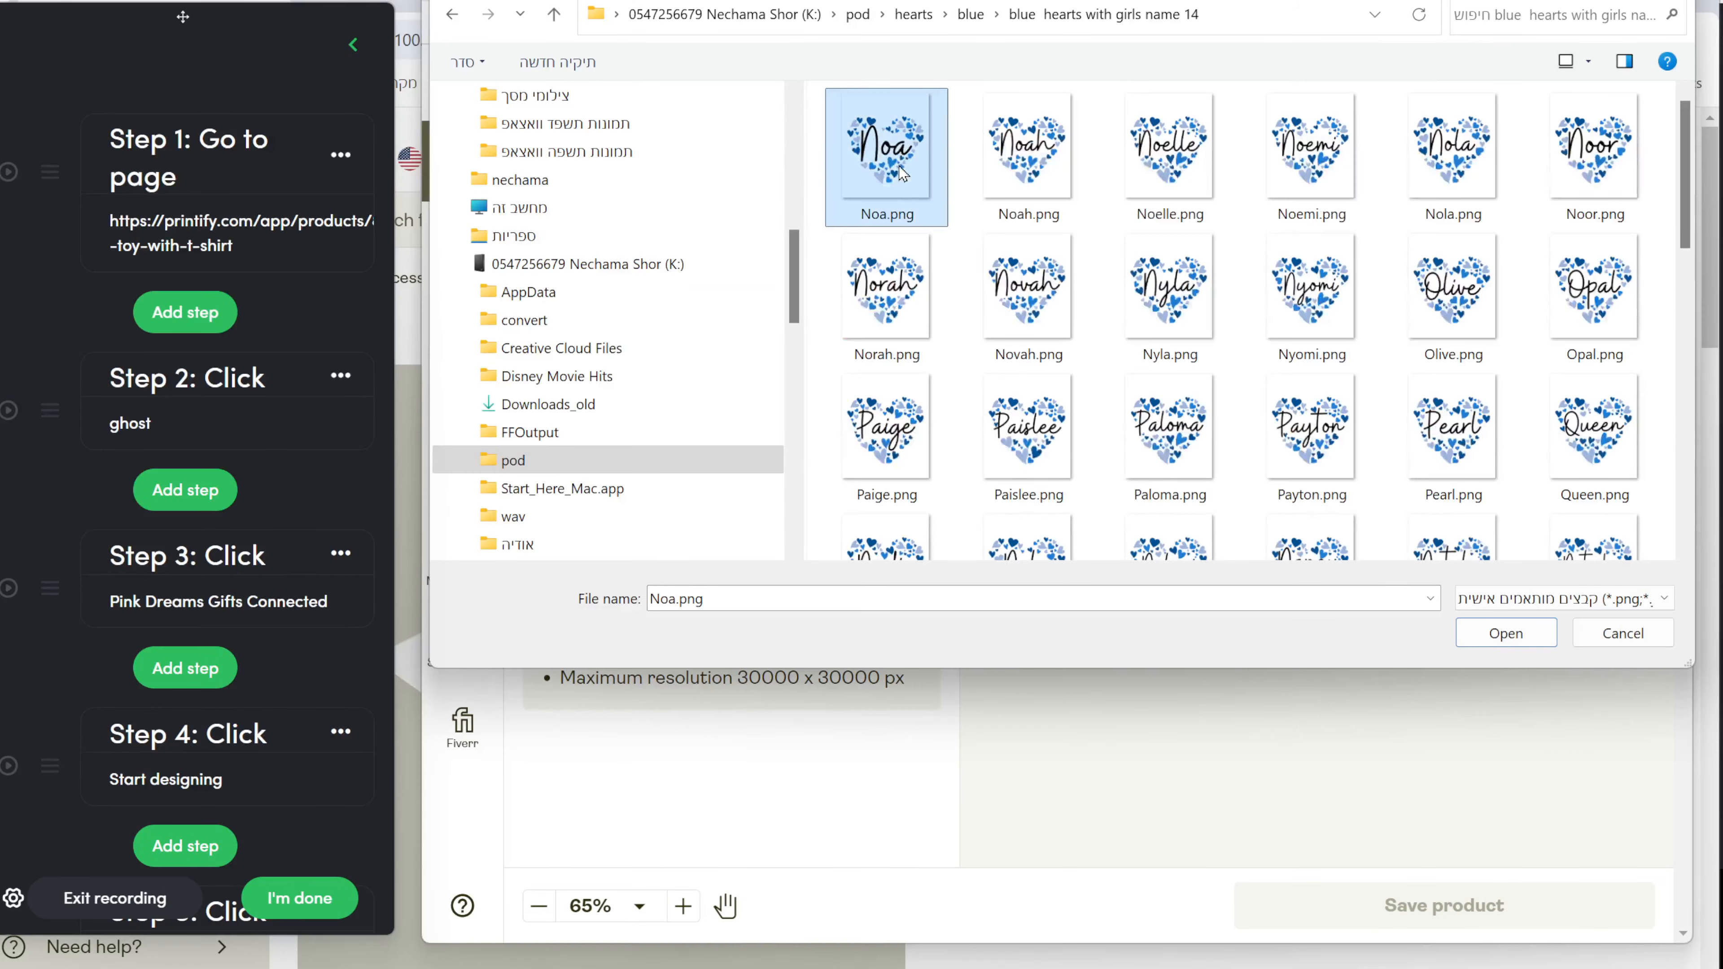
pyautogui.press('Return')
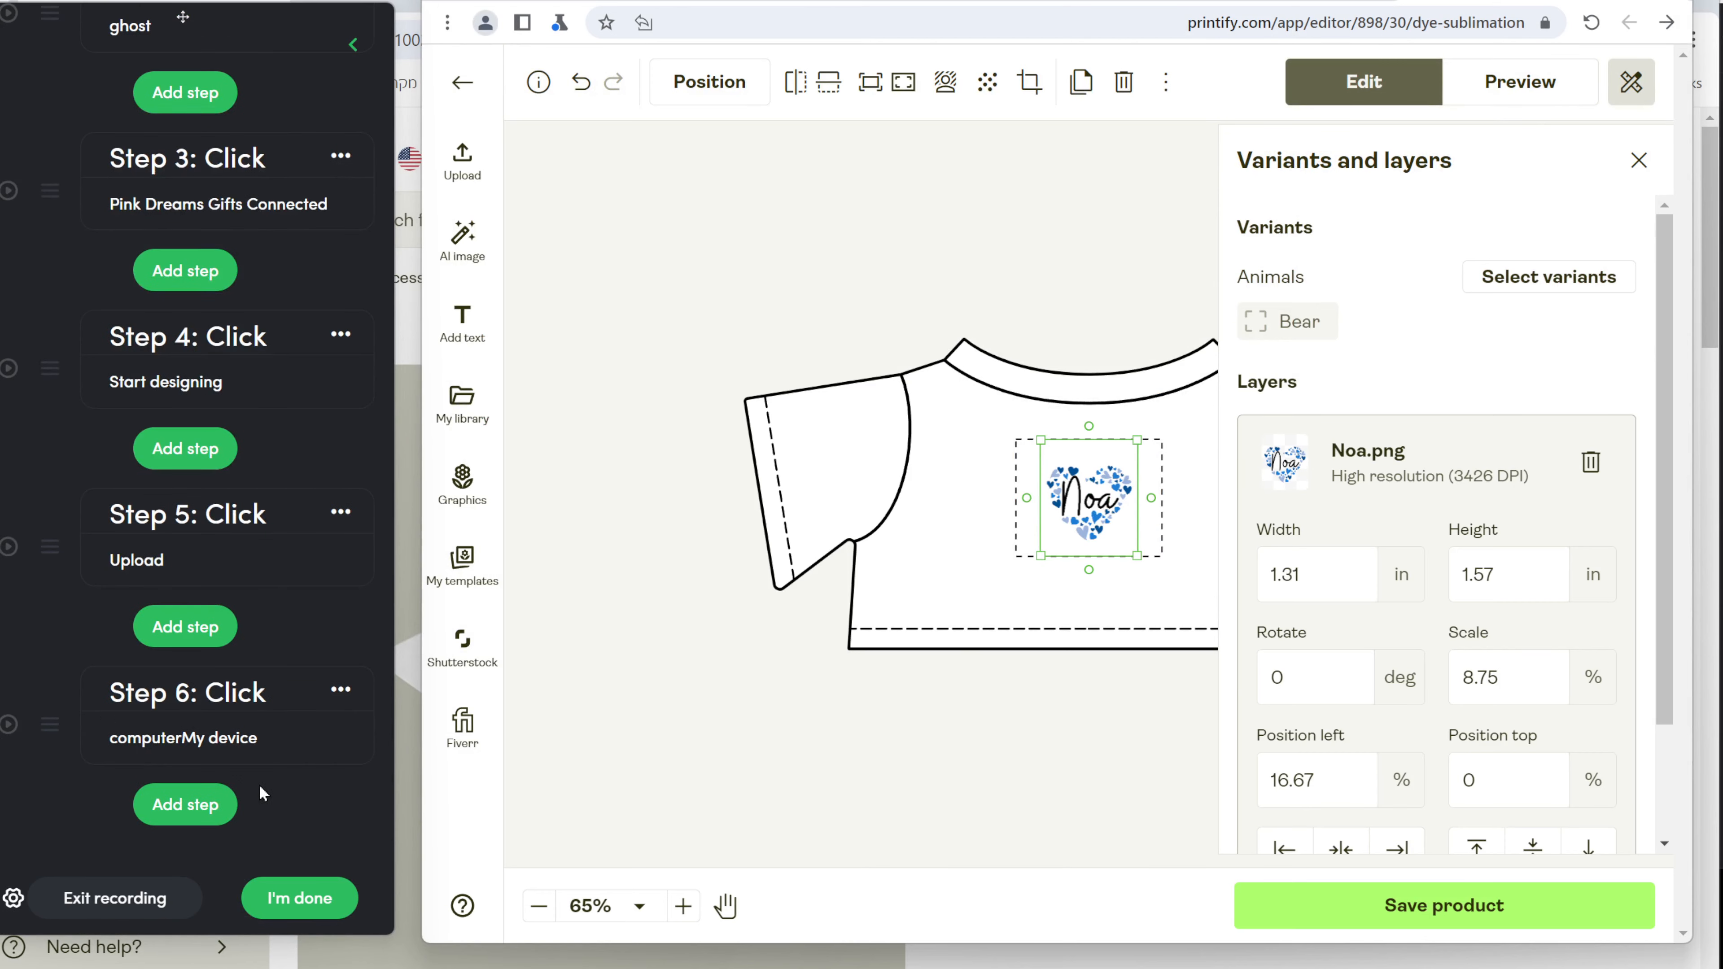
# Change Step 6's type to an Upload step and save it.
pyautogui.click(237, 739)
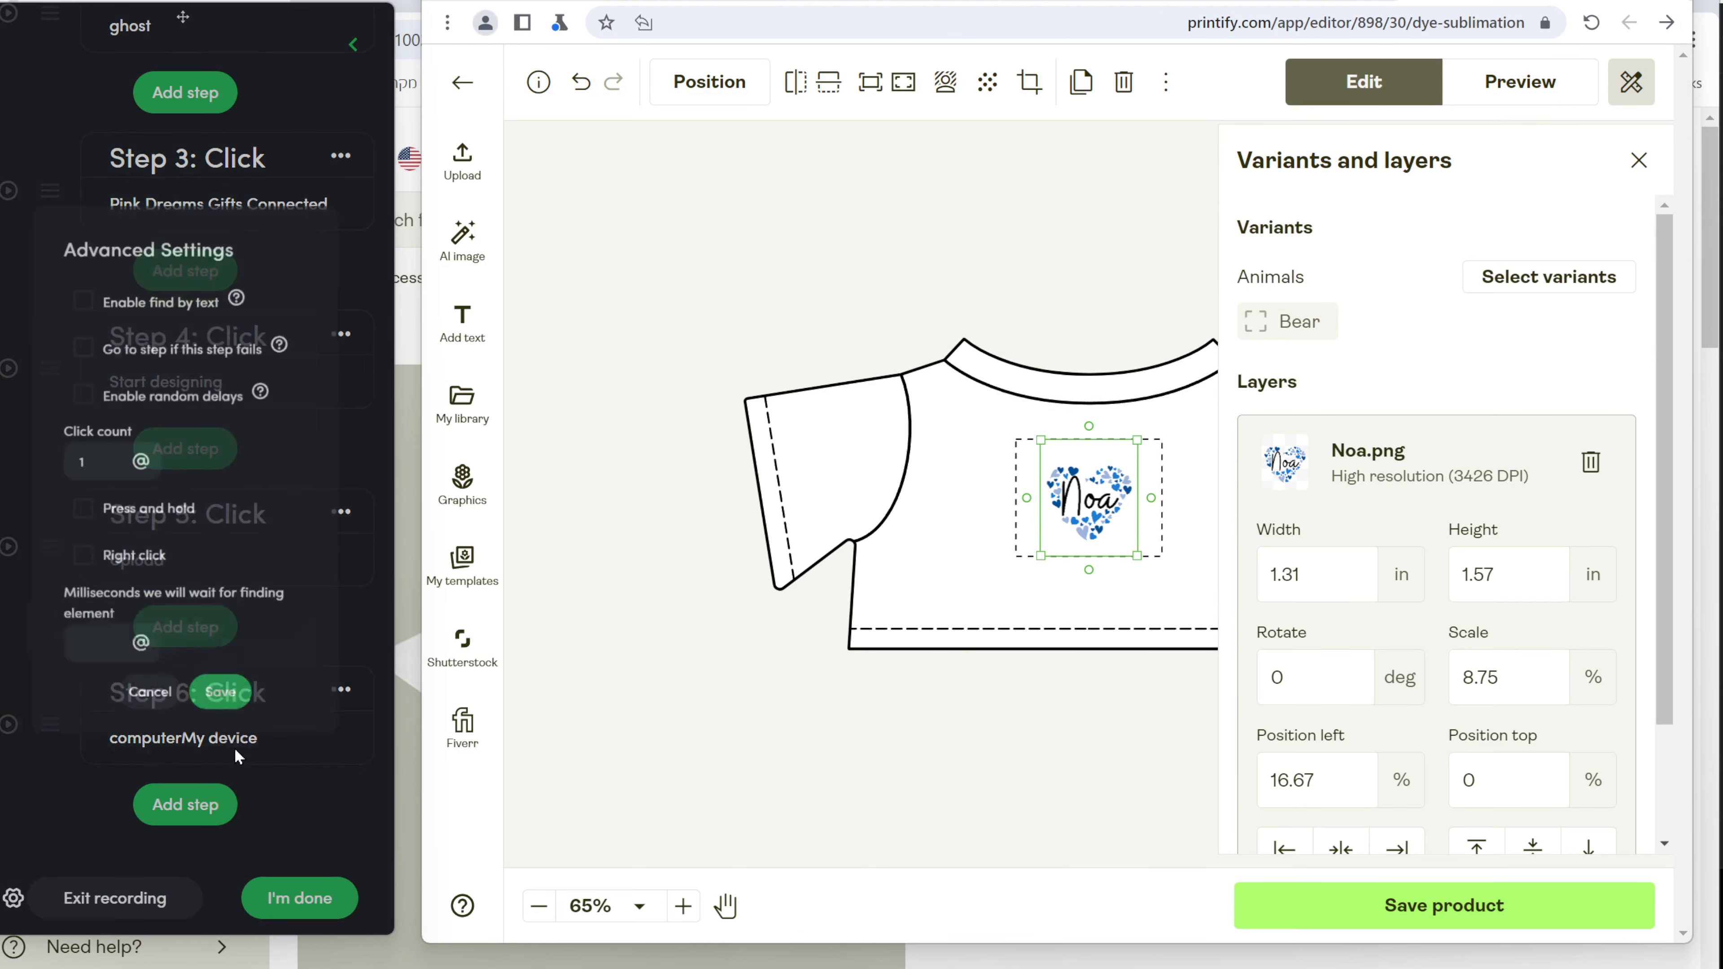
pyautogui.click(333, 825)
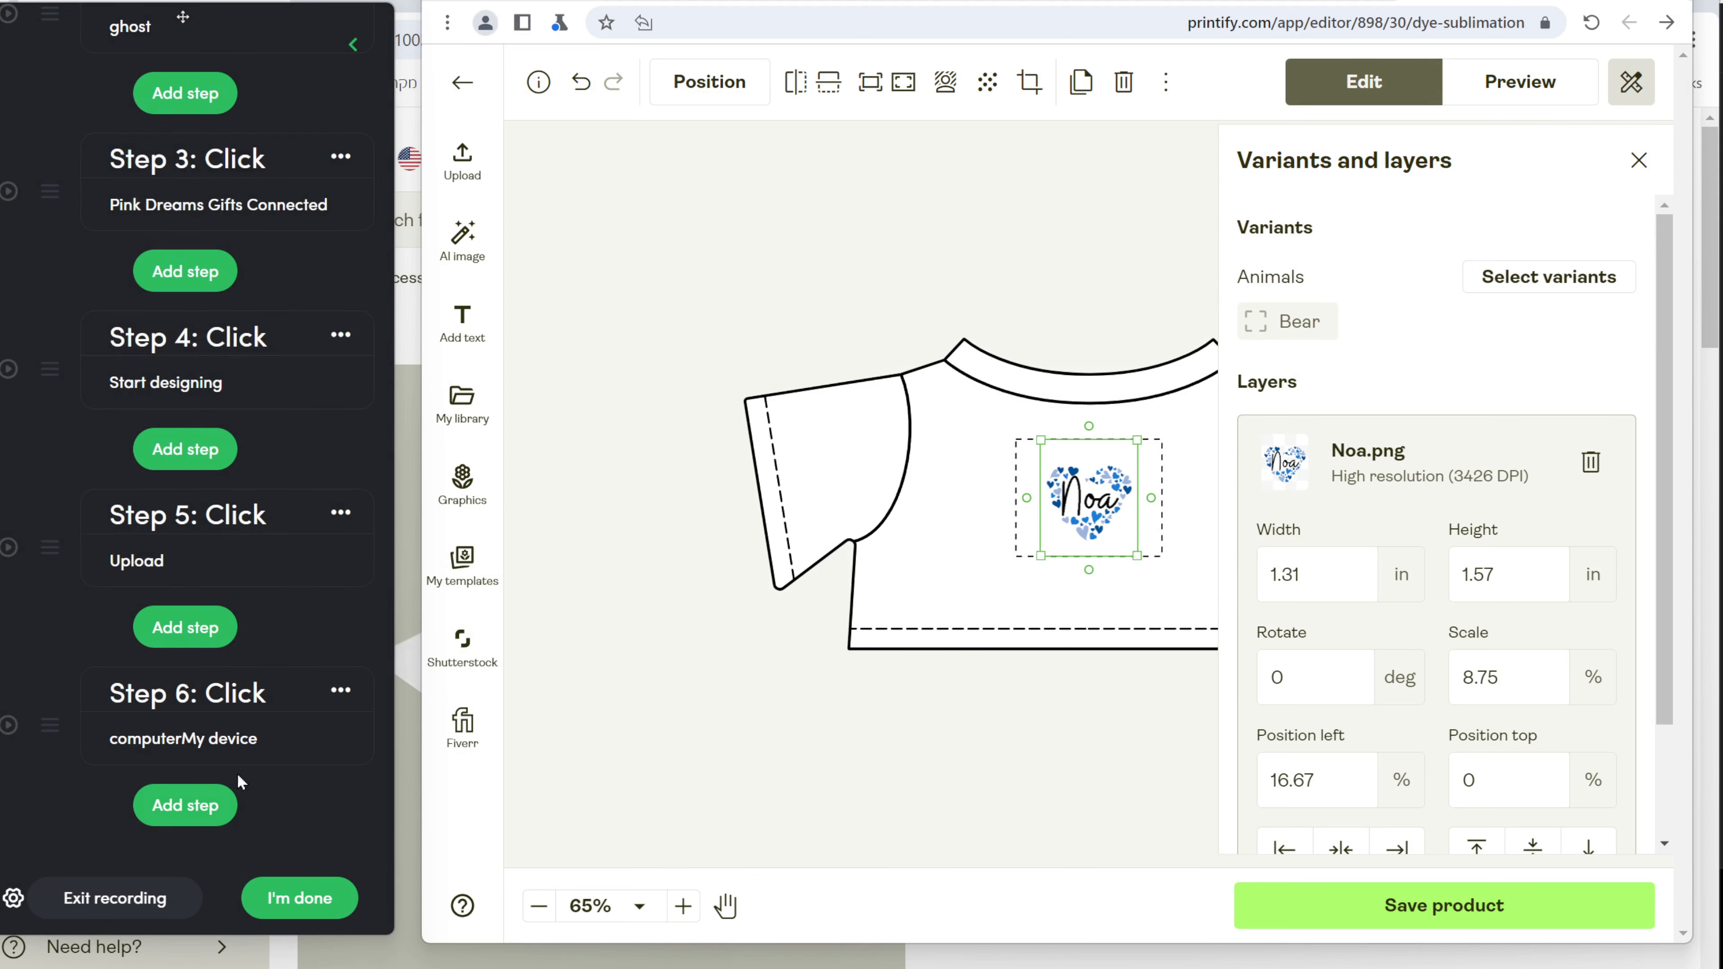
pyautogui.click(341, 689)
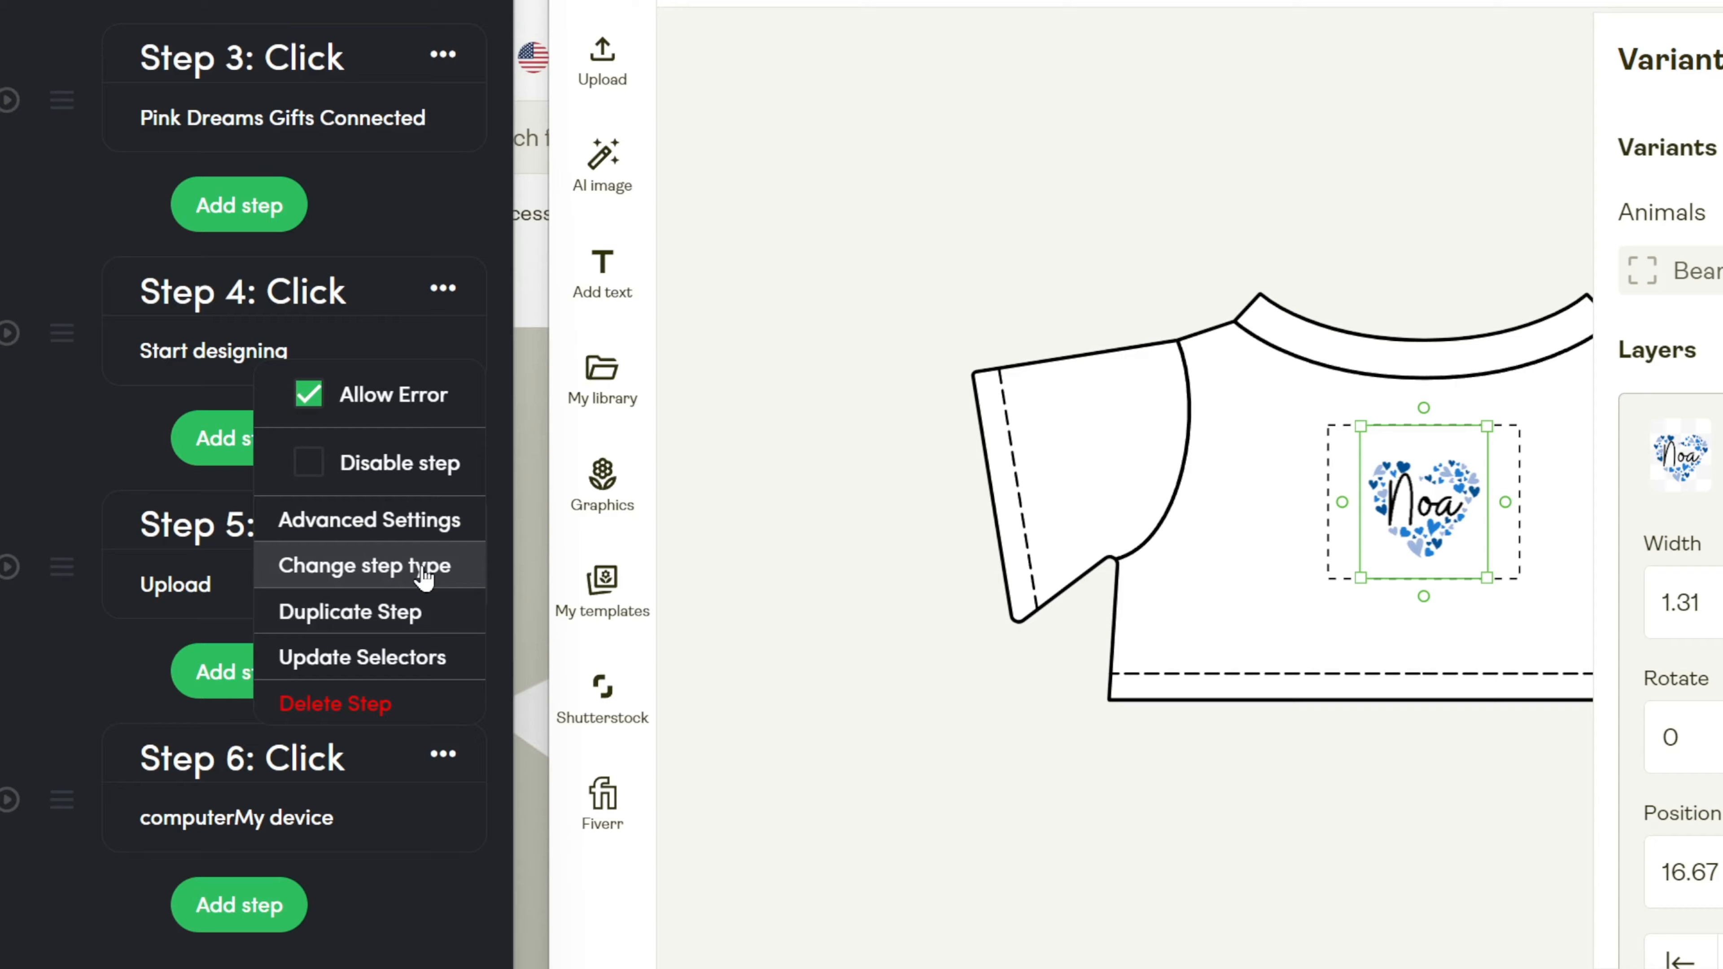
pyautogui.click(324, 546)
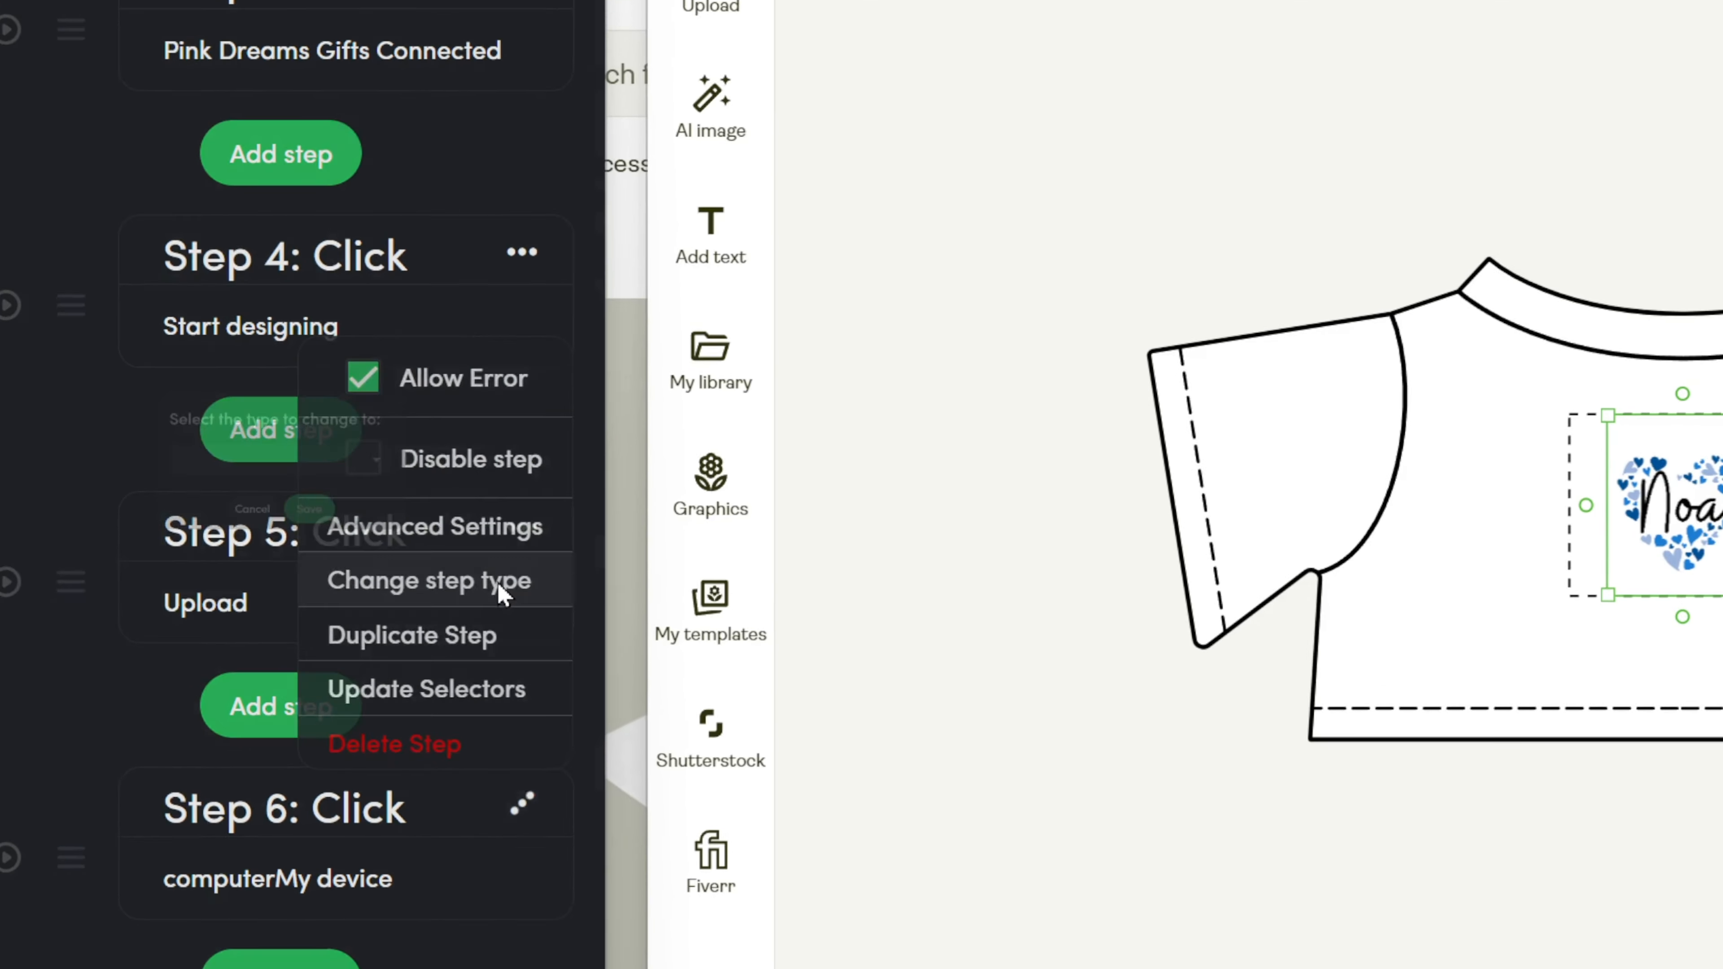
pyautogui.click(318, 471)
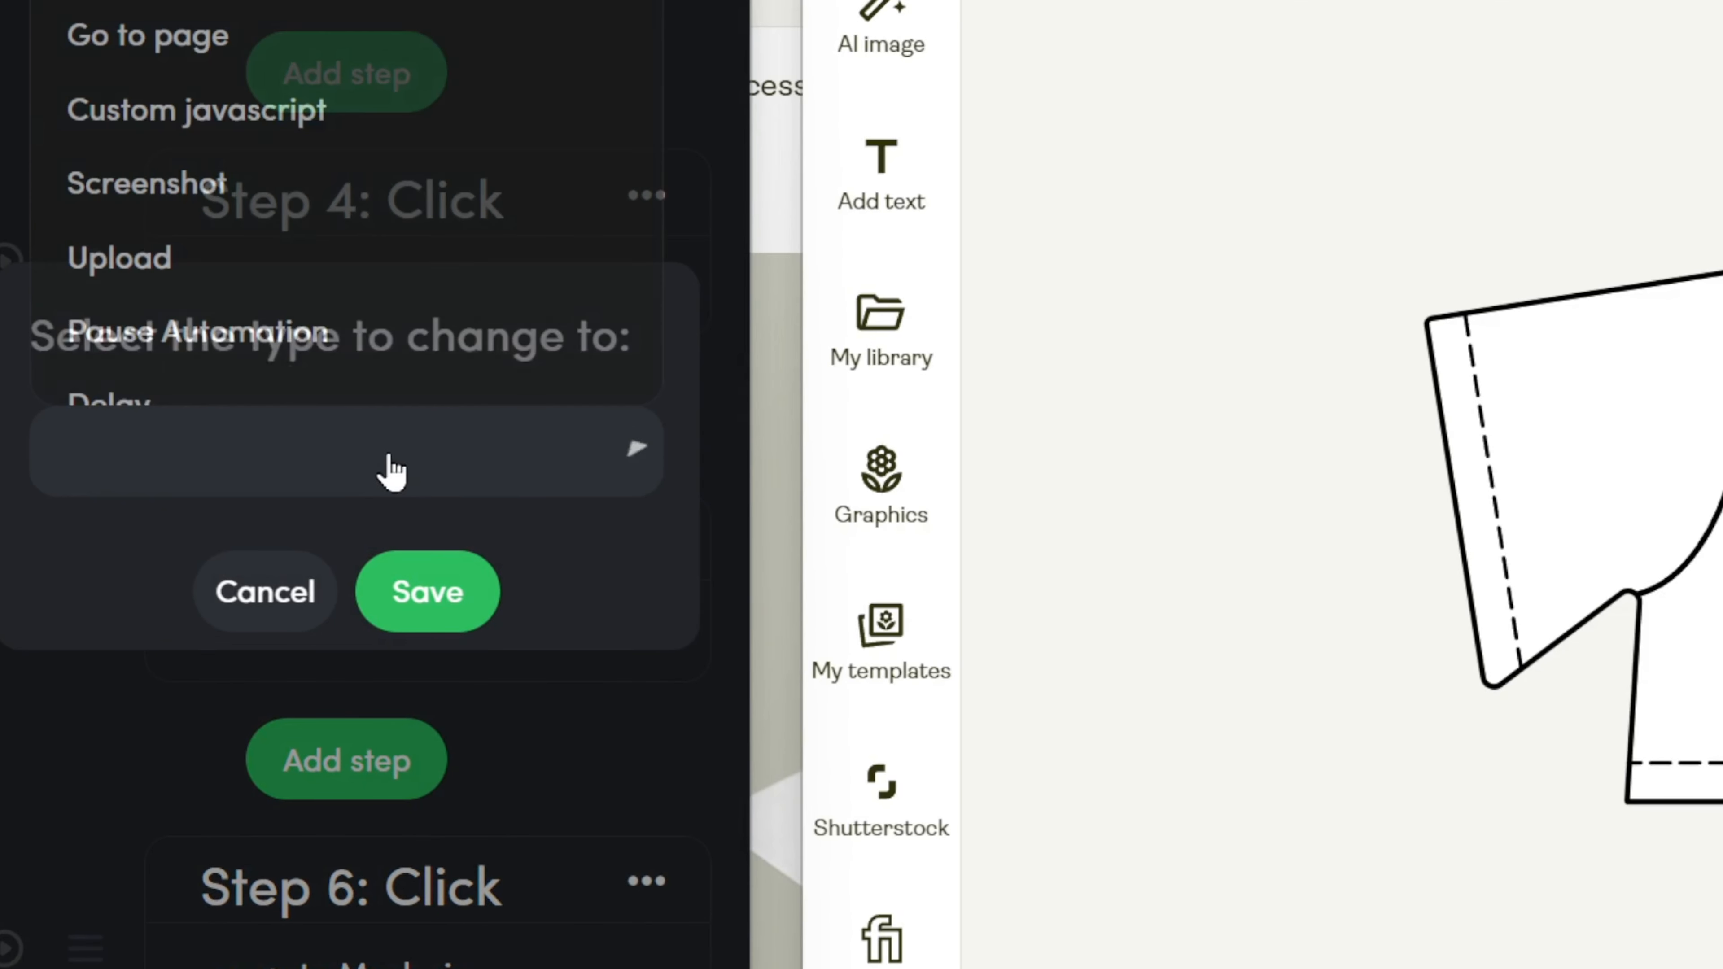
pyautogui.click(184, 266)
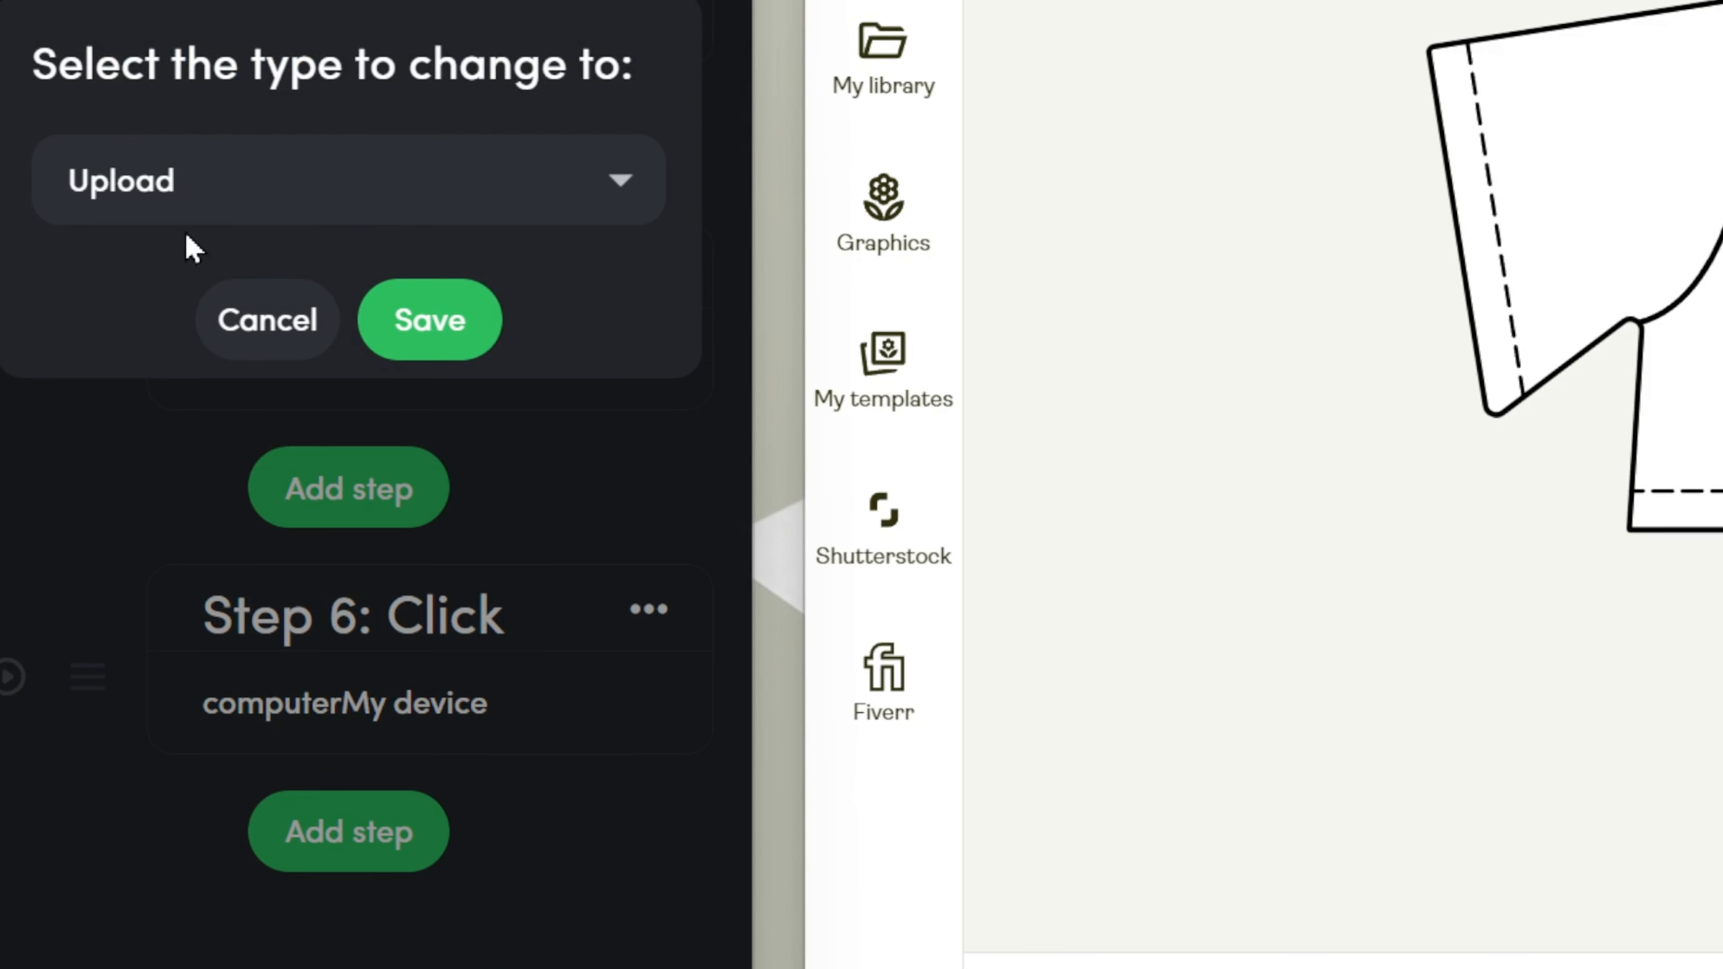
pyautogui.click(442, 345)
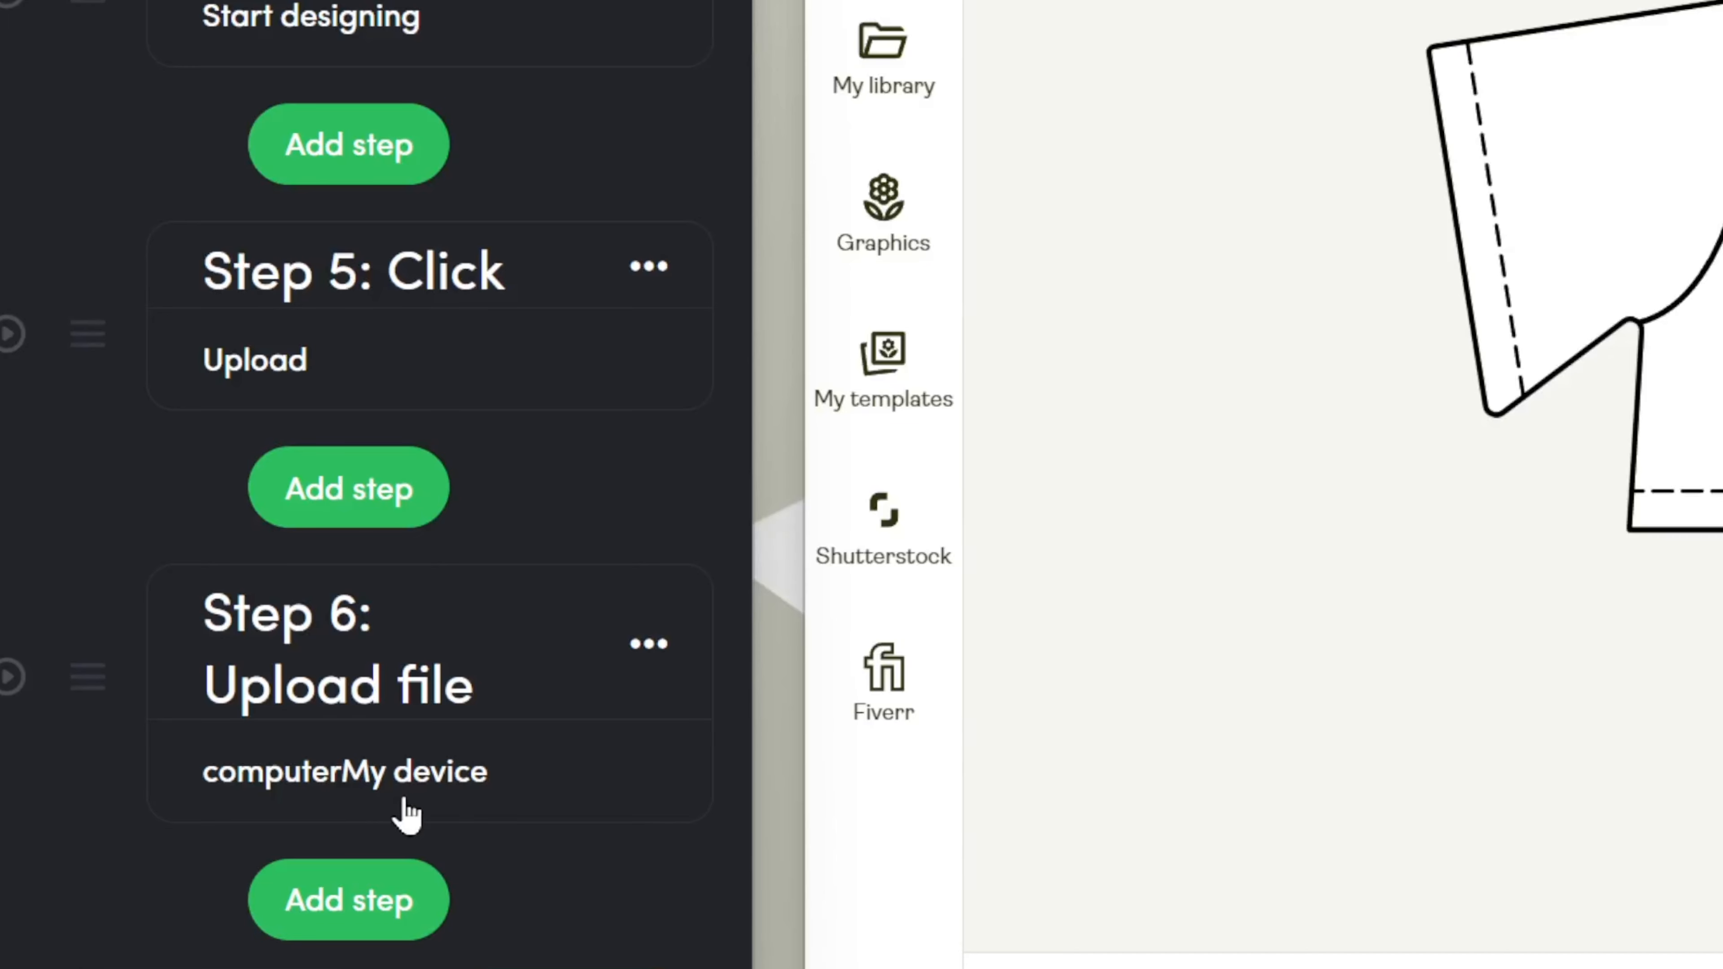
pyautogui.click(456, 793)
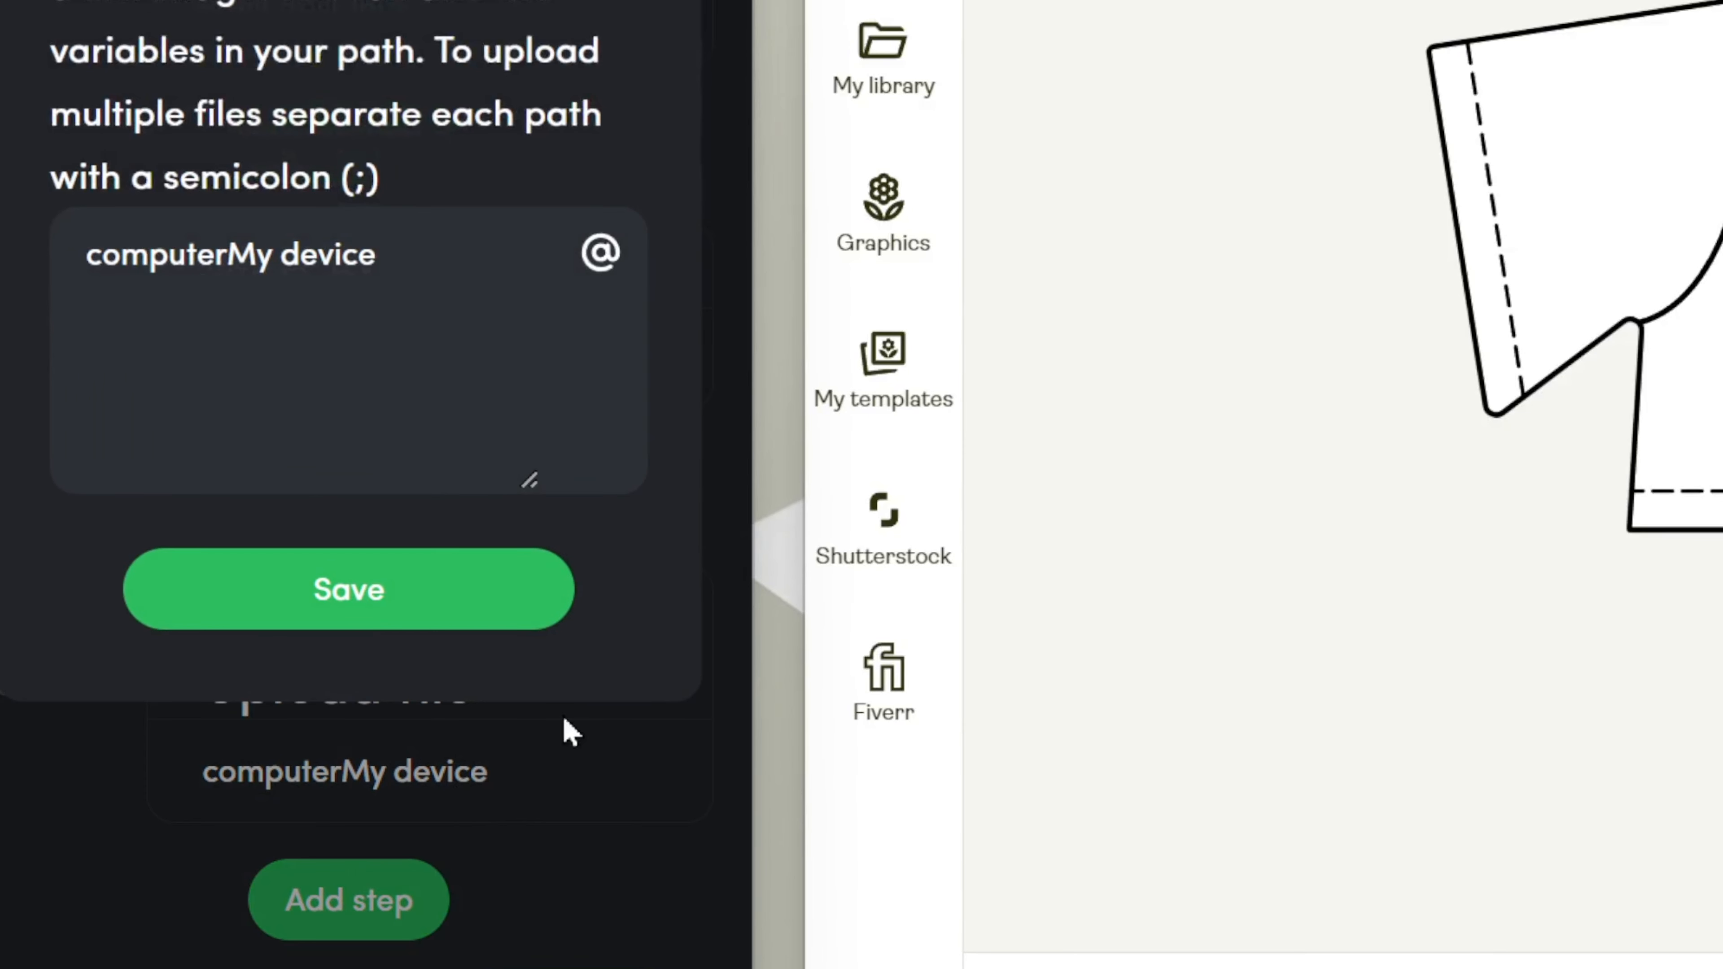
pyautogui.moveTo(412, 246); pyautogui.dragTo(4, 272)
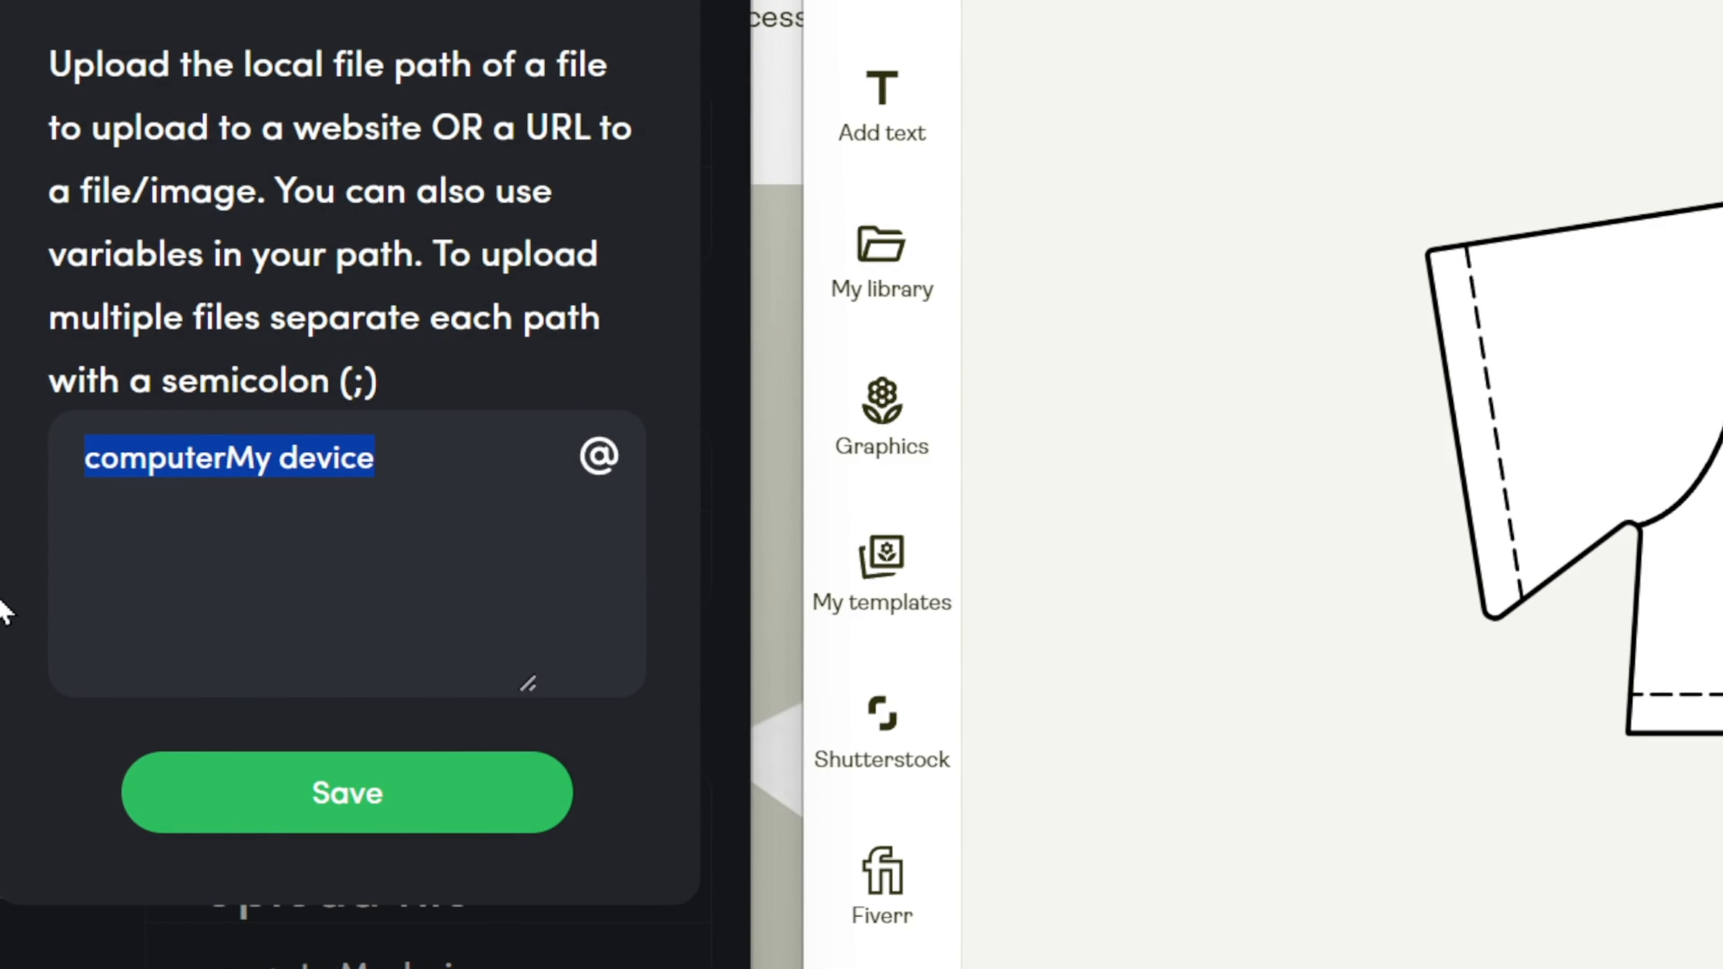
pyautogui.press('BackSpace')
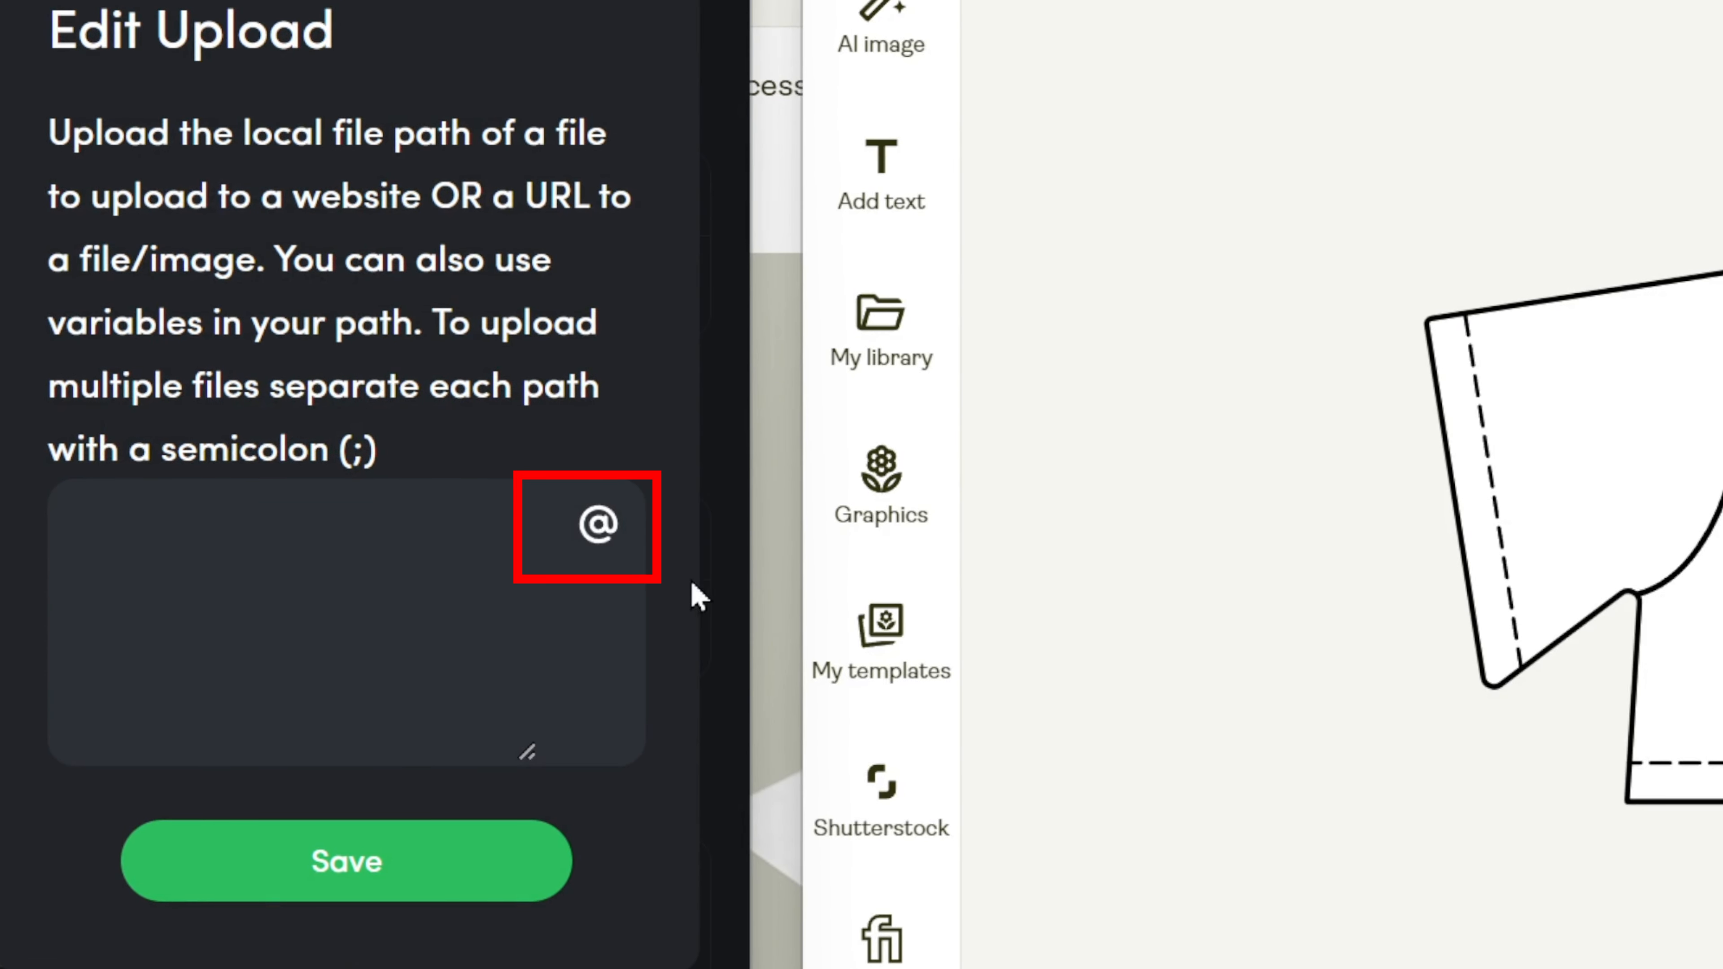
pyautogui.click(600, 526)
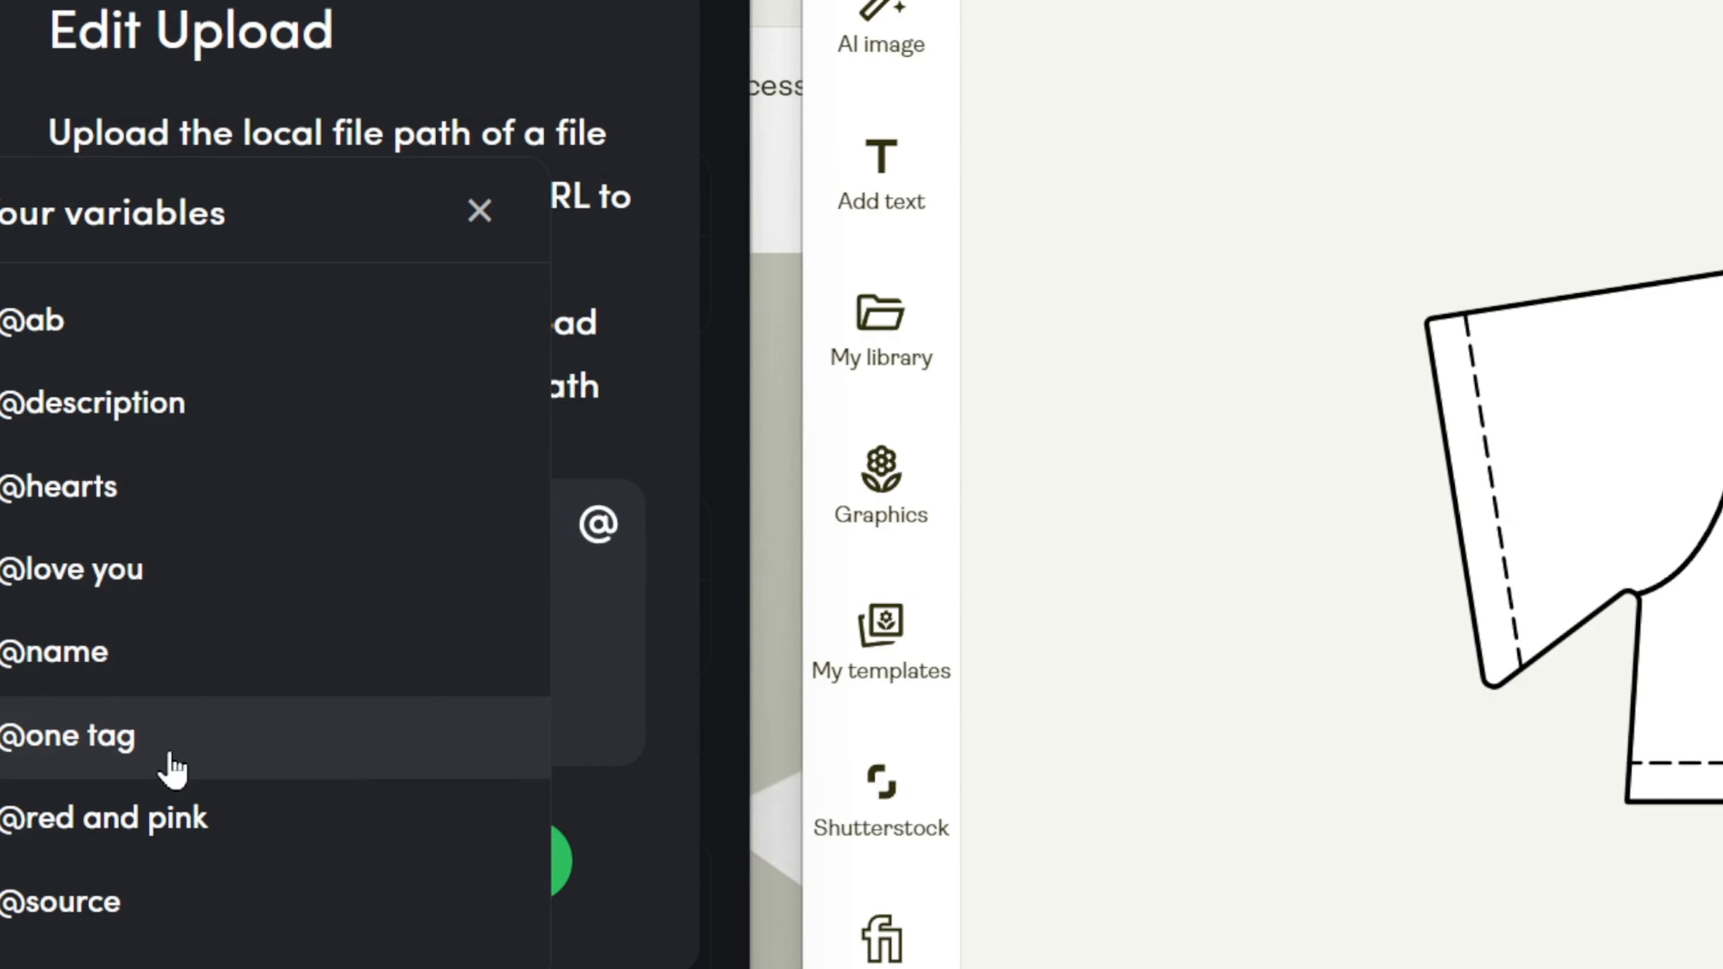
pyautogui.scroll(-3, 176, 787)
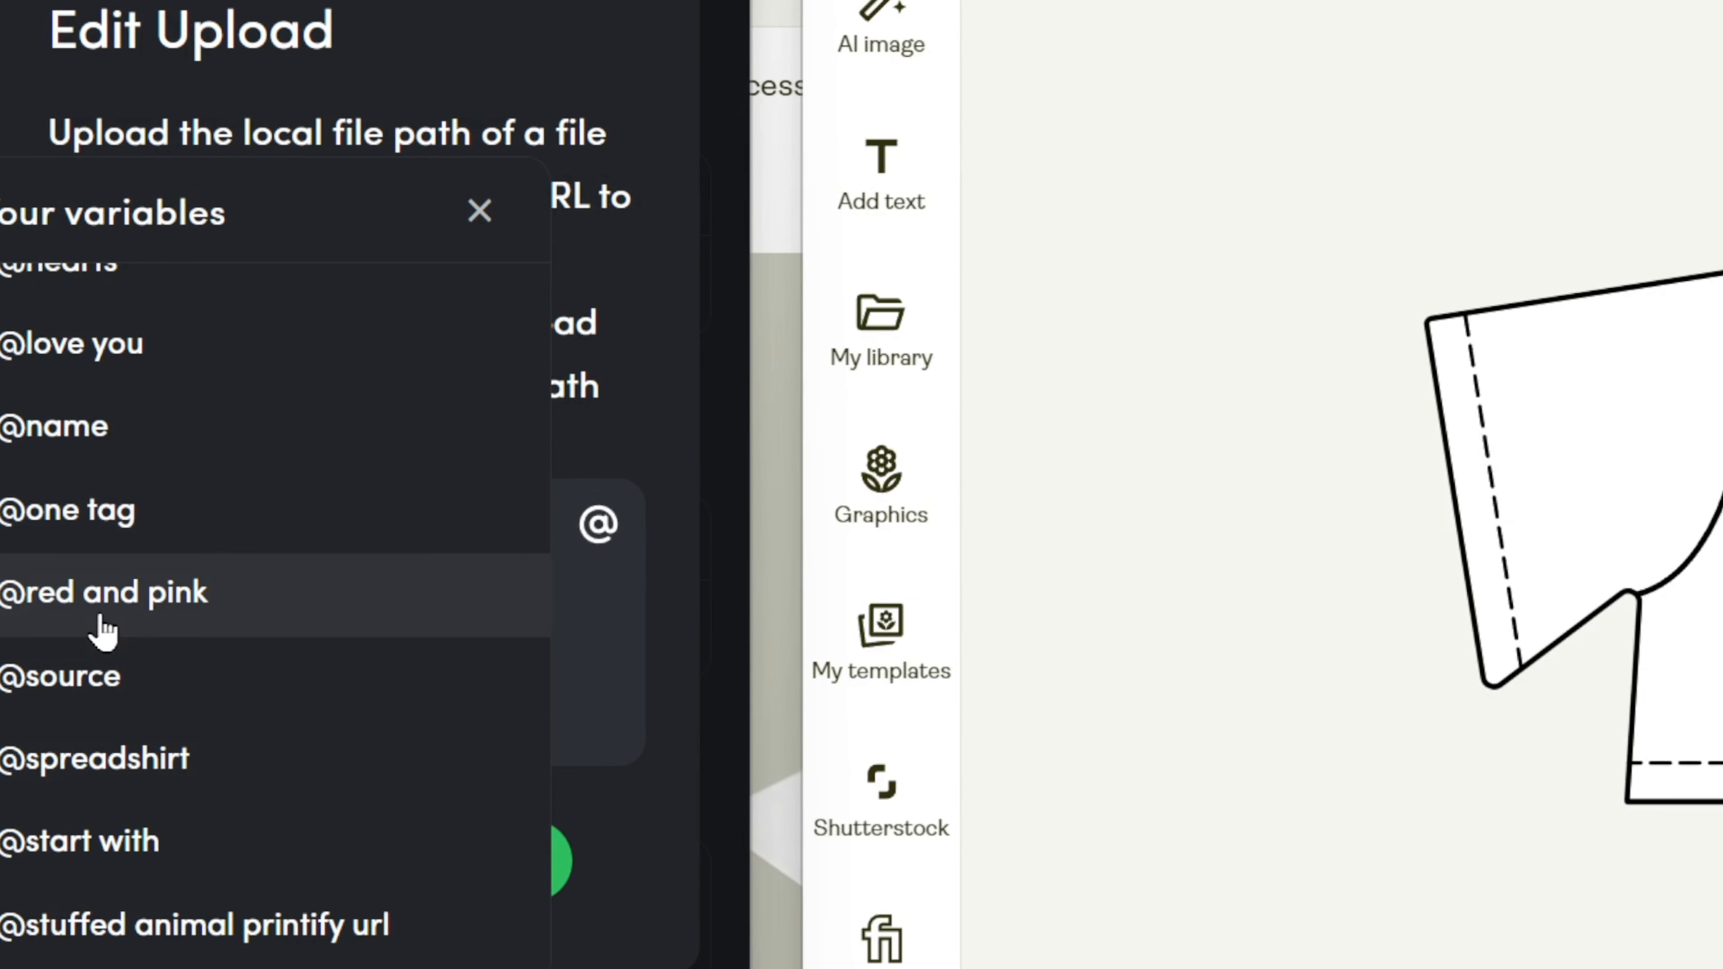
pyautogui.click(196, 699)
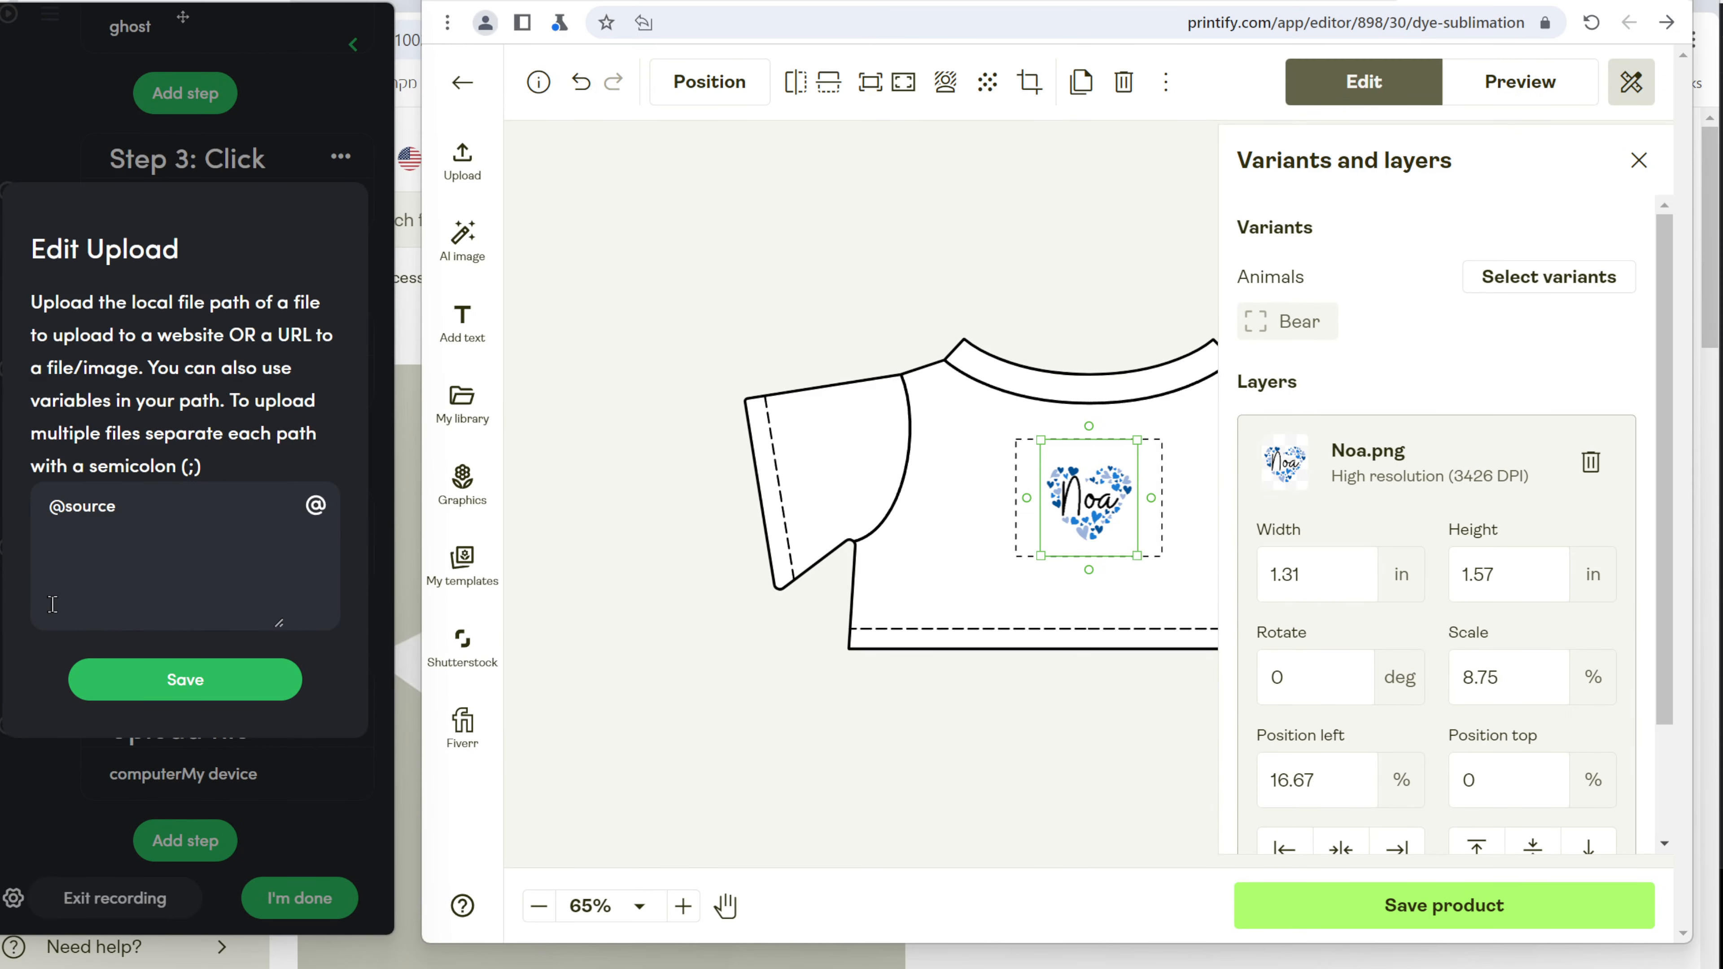
pyautogui.click(185, 679)
# Record a Click step on Printify's Width field, then enlarge and reposition the Noa design.
pyautogui.click(144, 224)
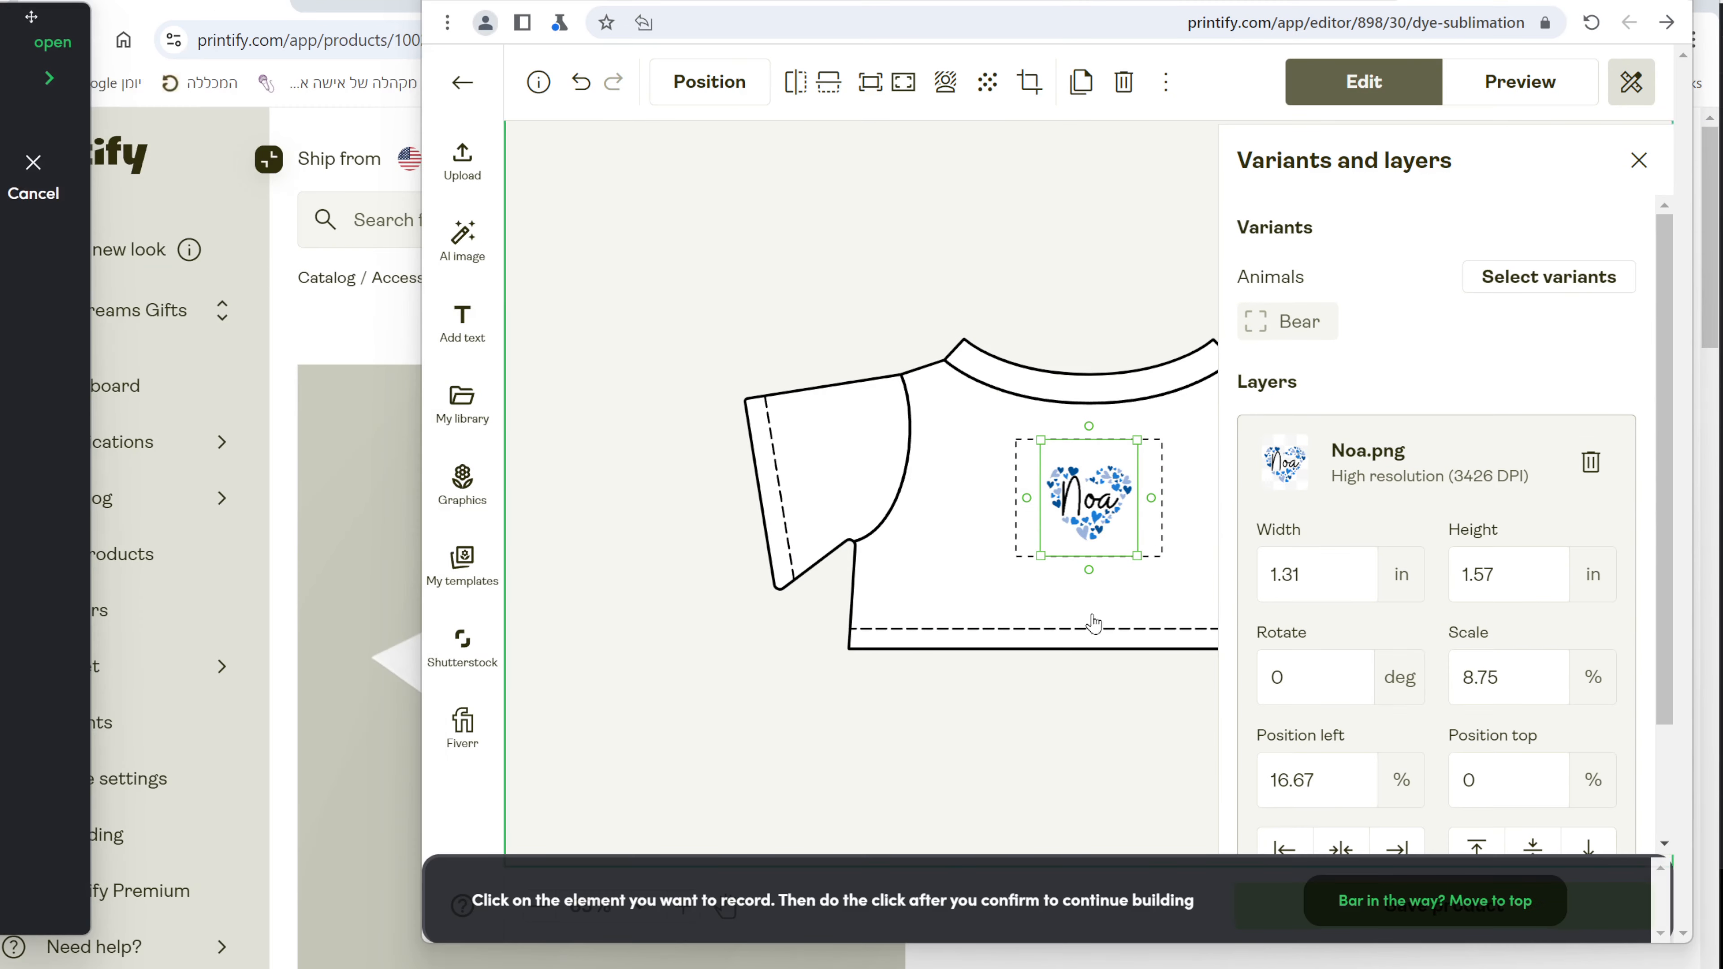
pyautogui.click(1365, 588)
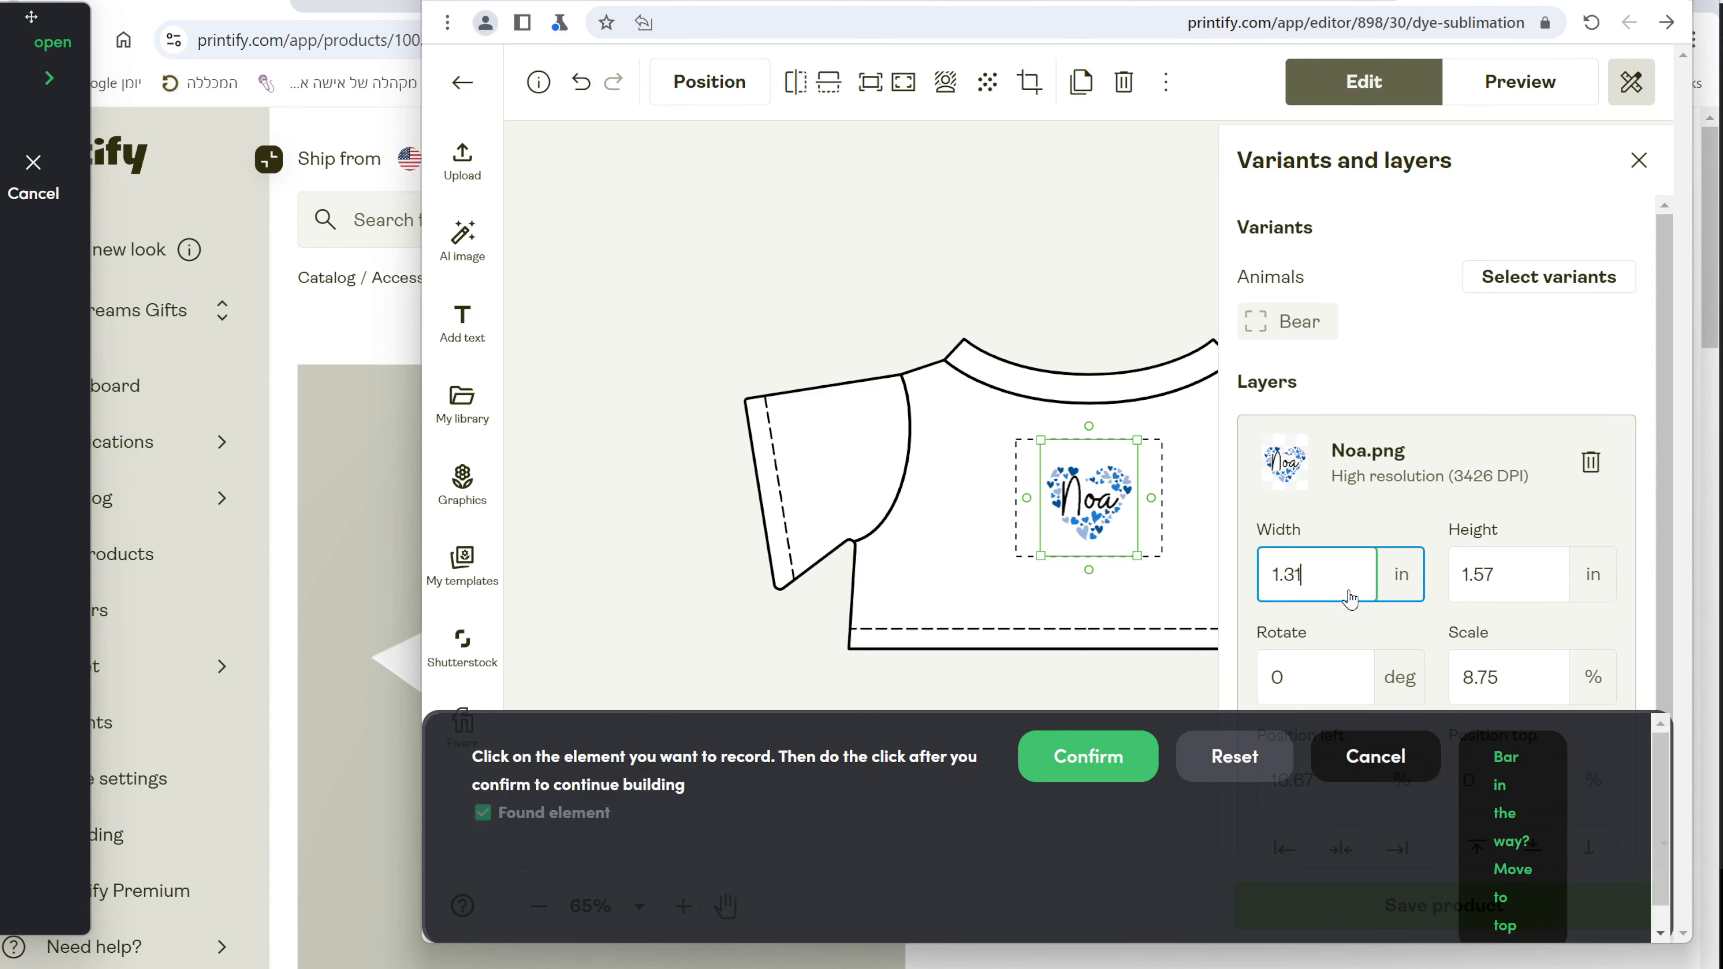
pyautogui.click(1087, 754)
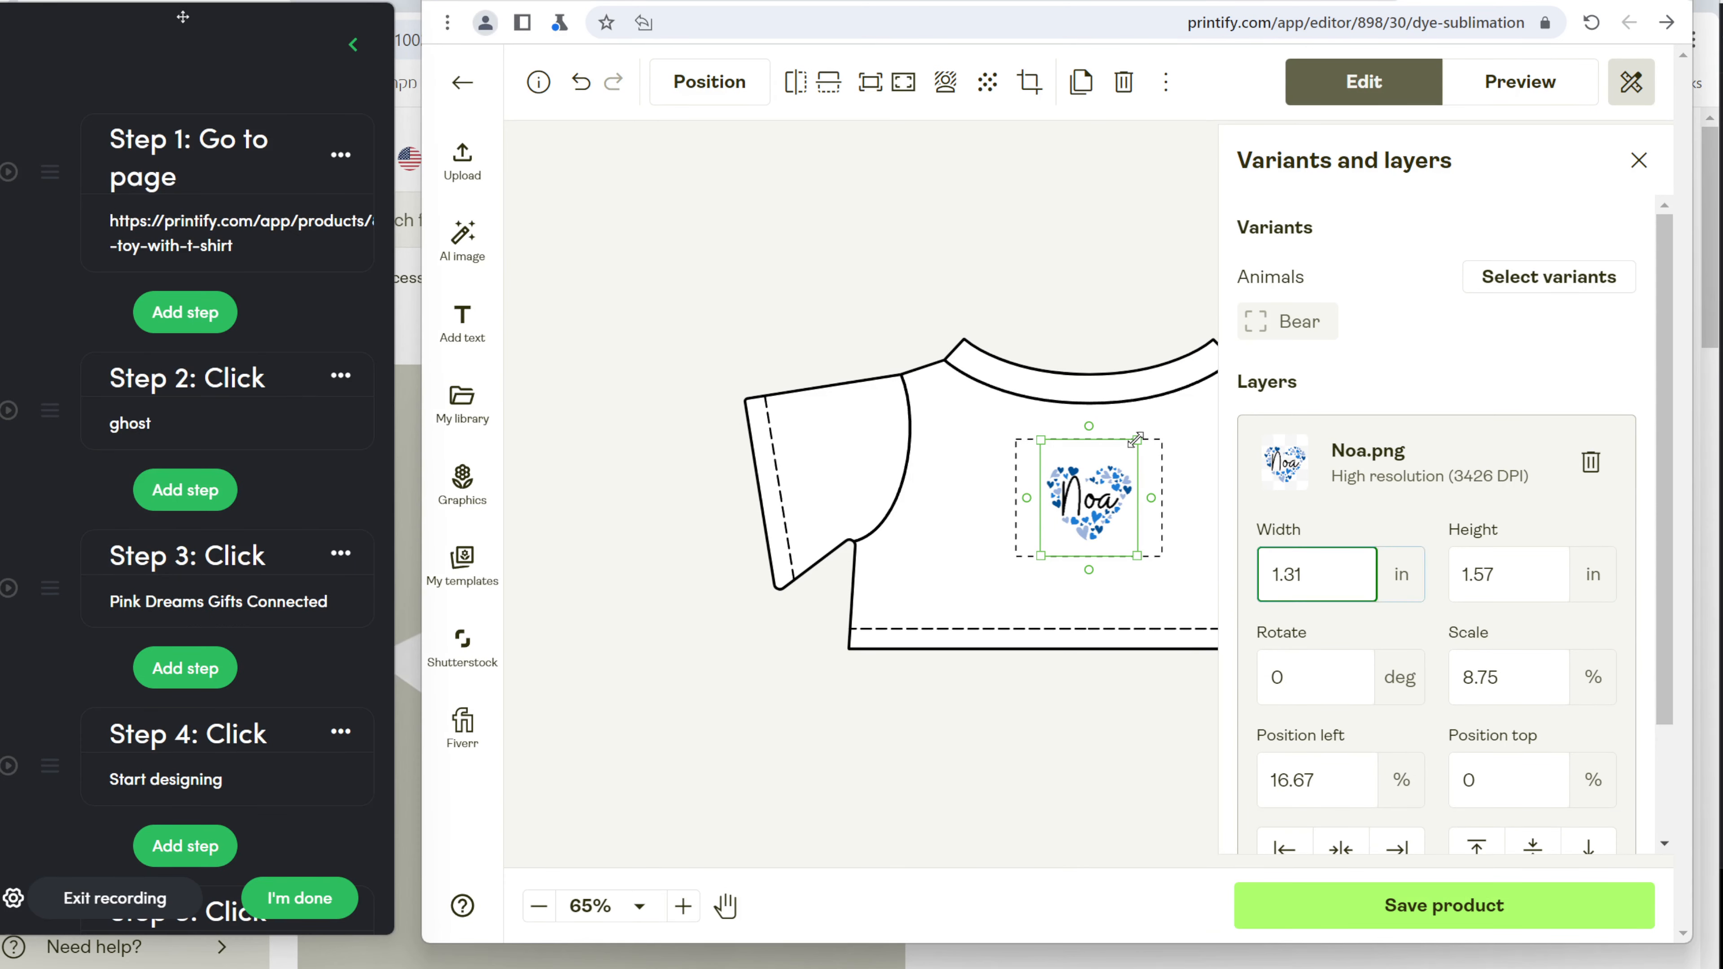
pyautogui.moveTo(1135, 440); pyautogui.dragTo(1183, 414)
pyautogui.moveTo(1101, 474); pyautogui.dragTo(1087, 483)
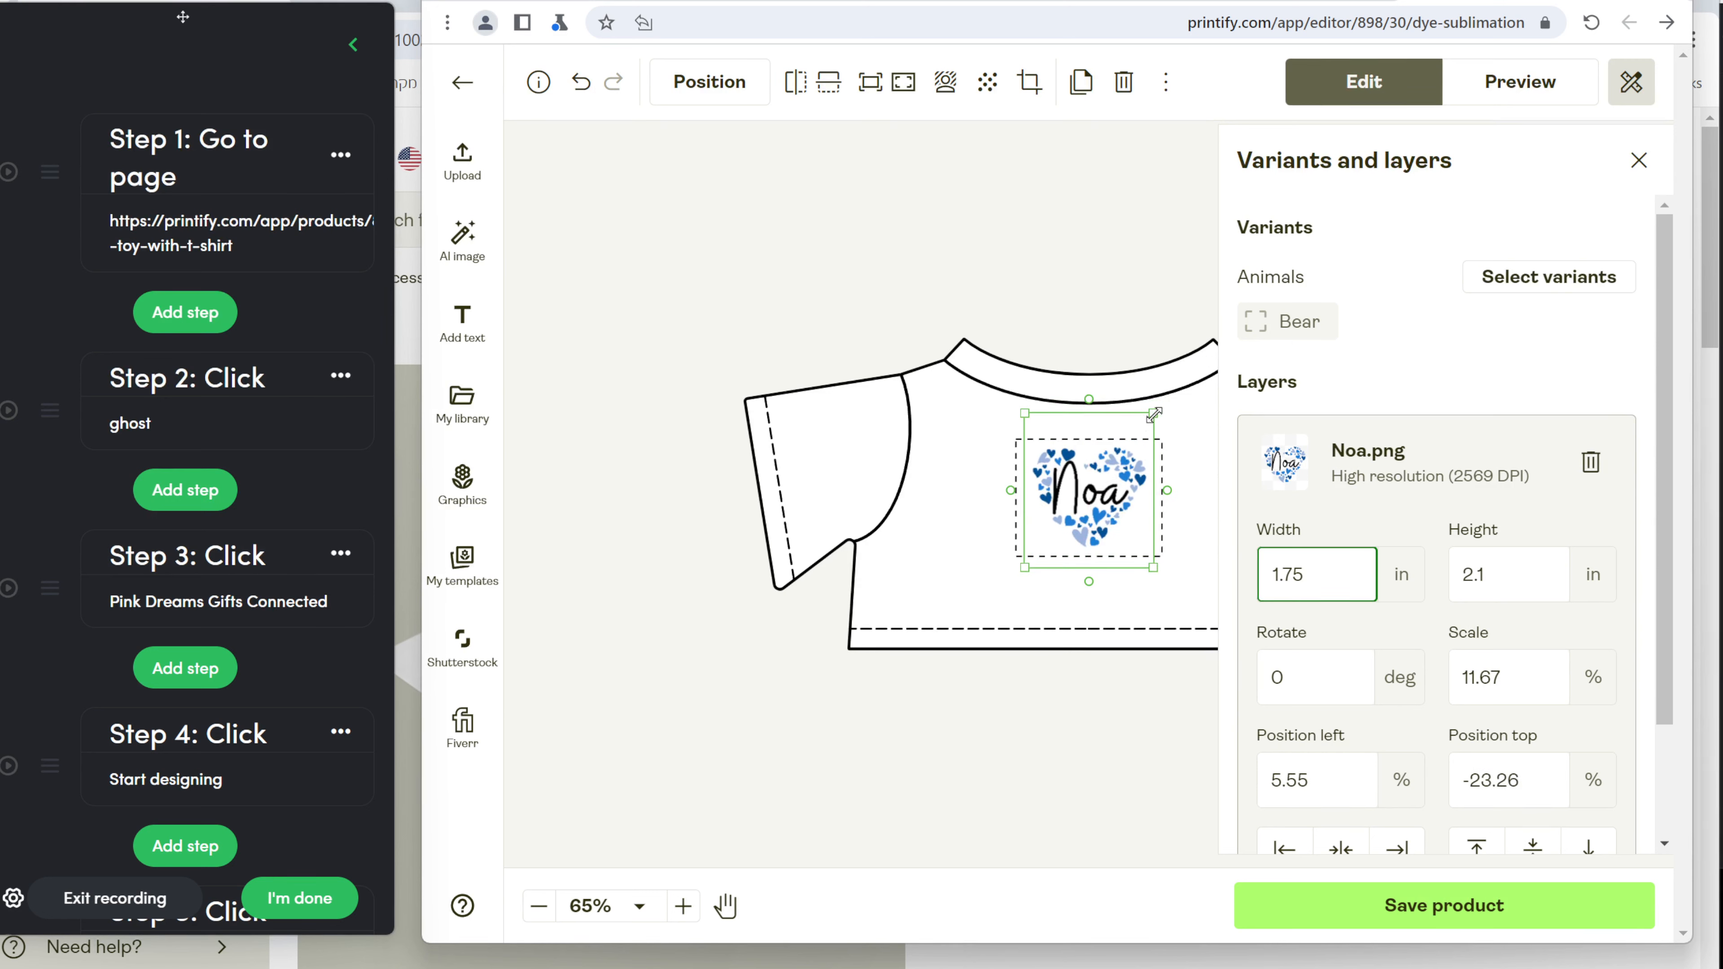
pyautogui.moveTo(1153, 414); pyautogui.dragTo(1174, 409)
pyautogui.moveTo(1094, 479); pyautogui.dragTo(1093, 494)
# Record a Type step entering width 1.86 as a fixed value and start renaming it.
pyautogui.click(180, 815)
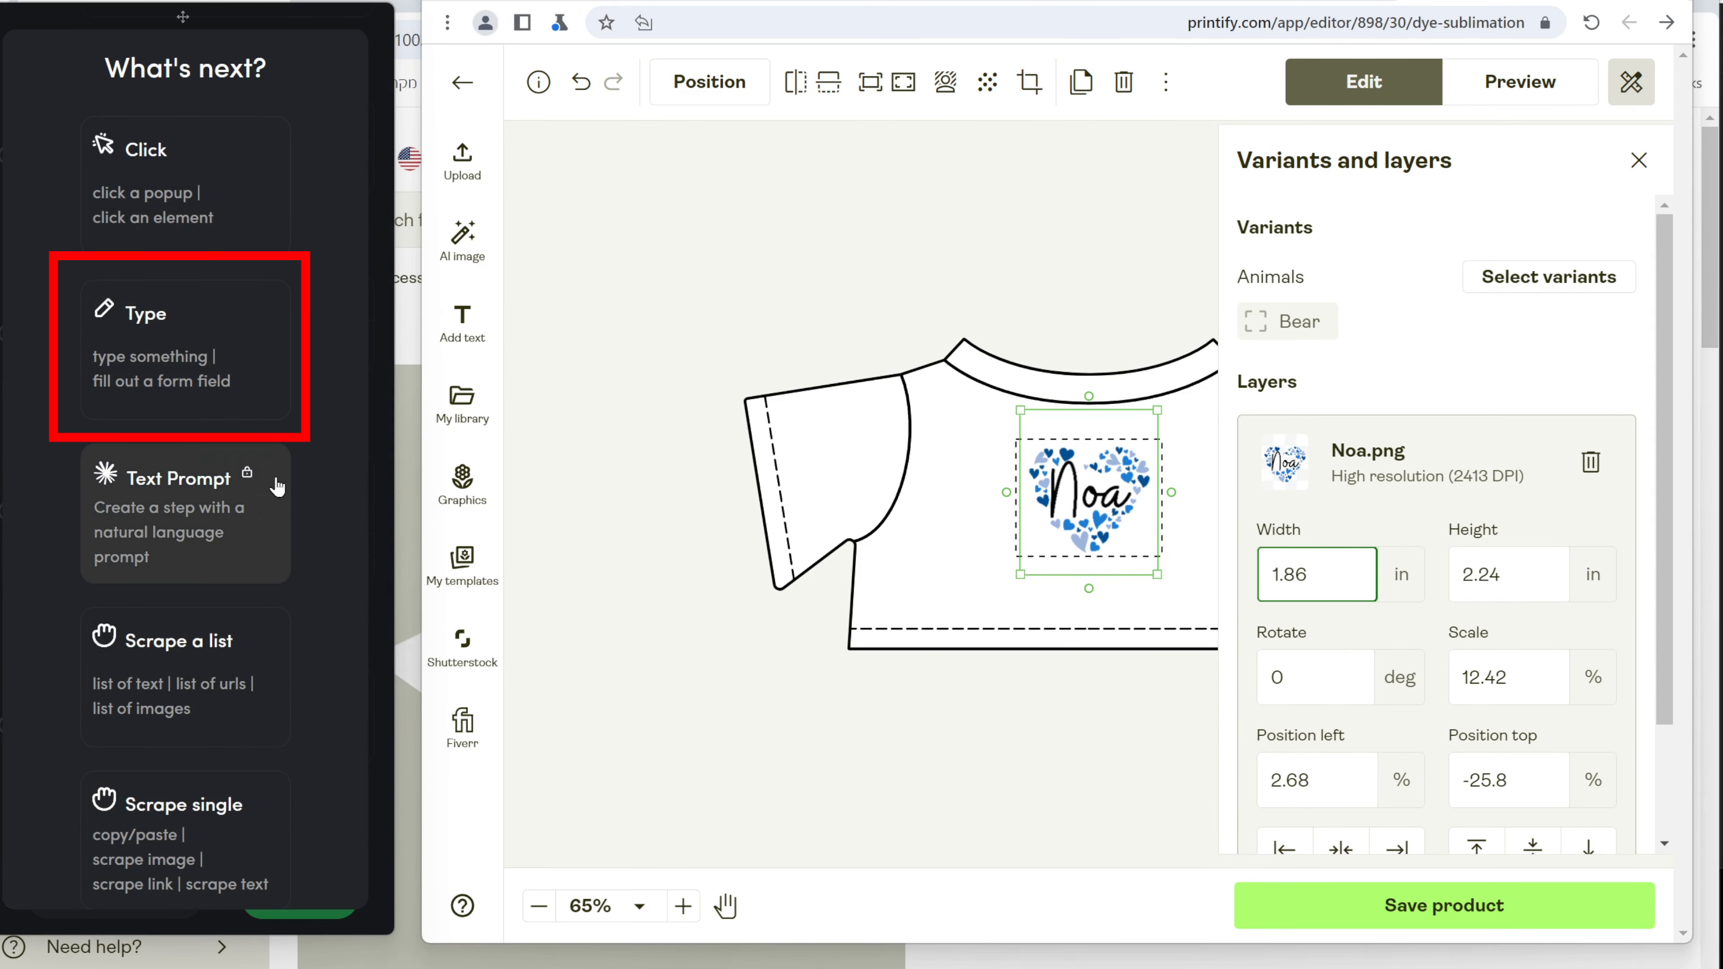
pyautogui.click(215, 384)
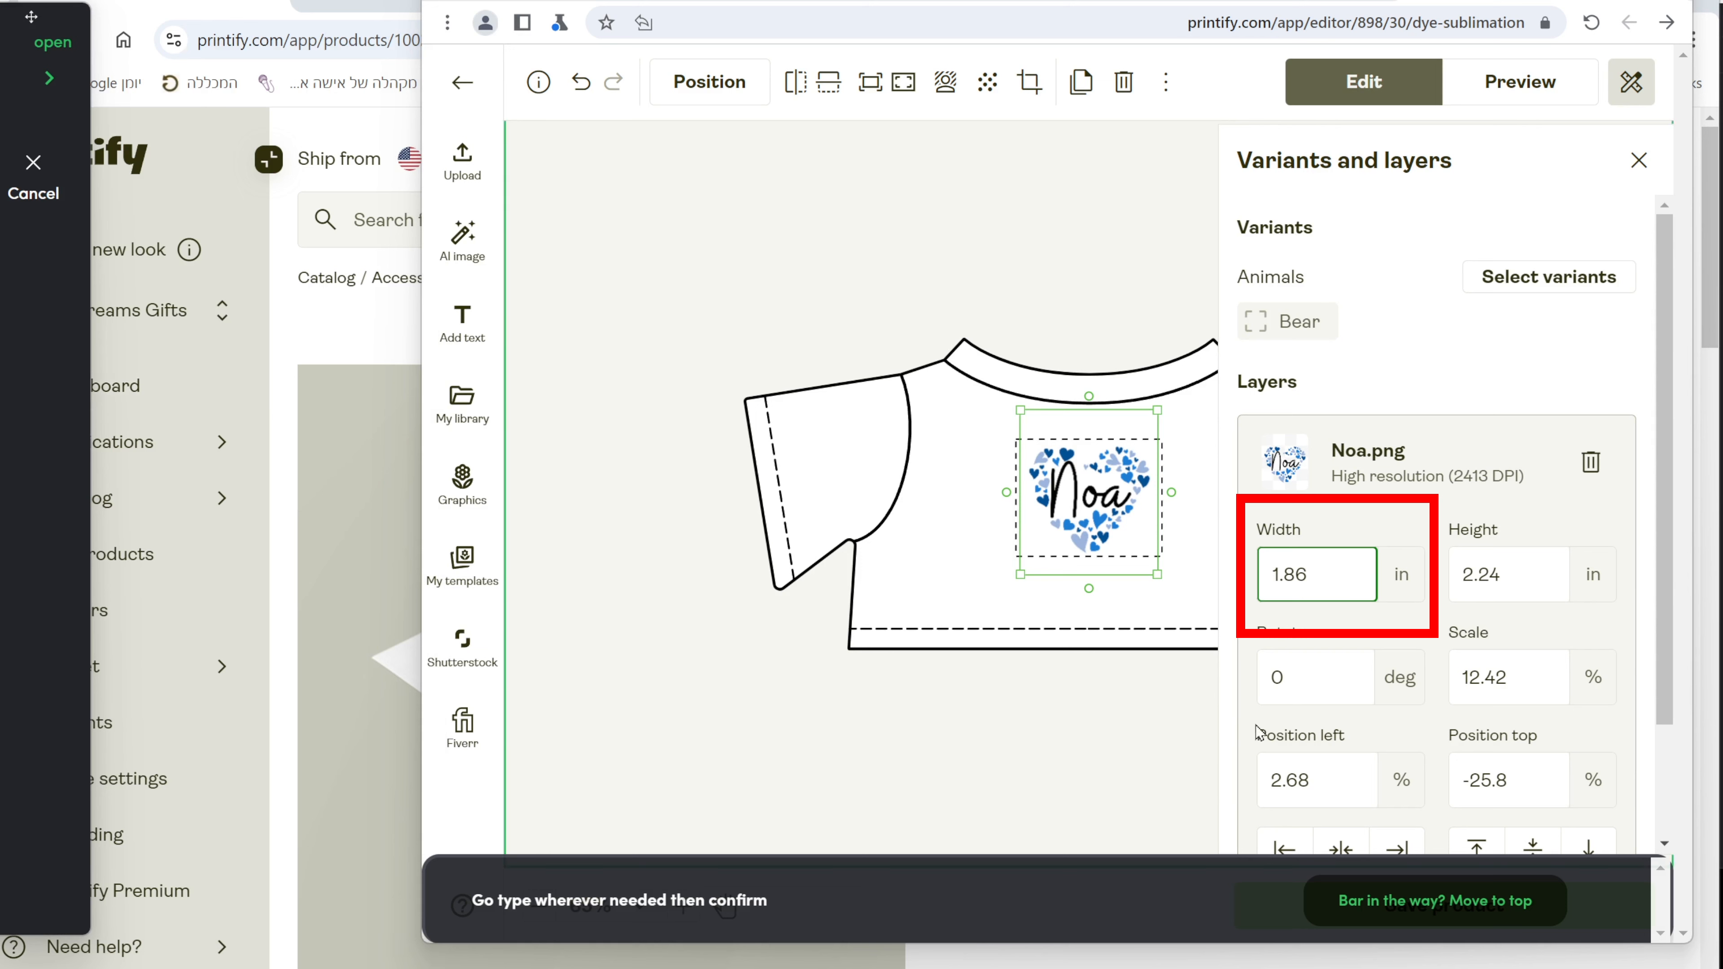
pyautogui.click(1345, 597)
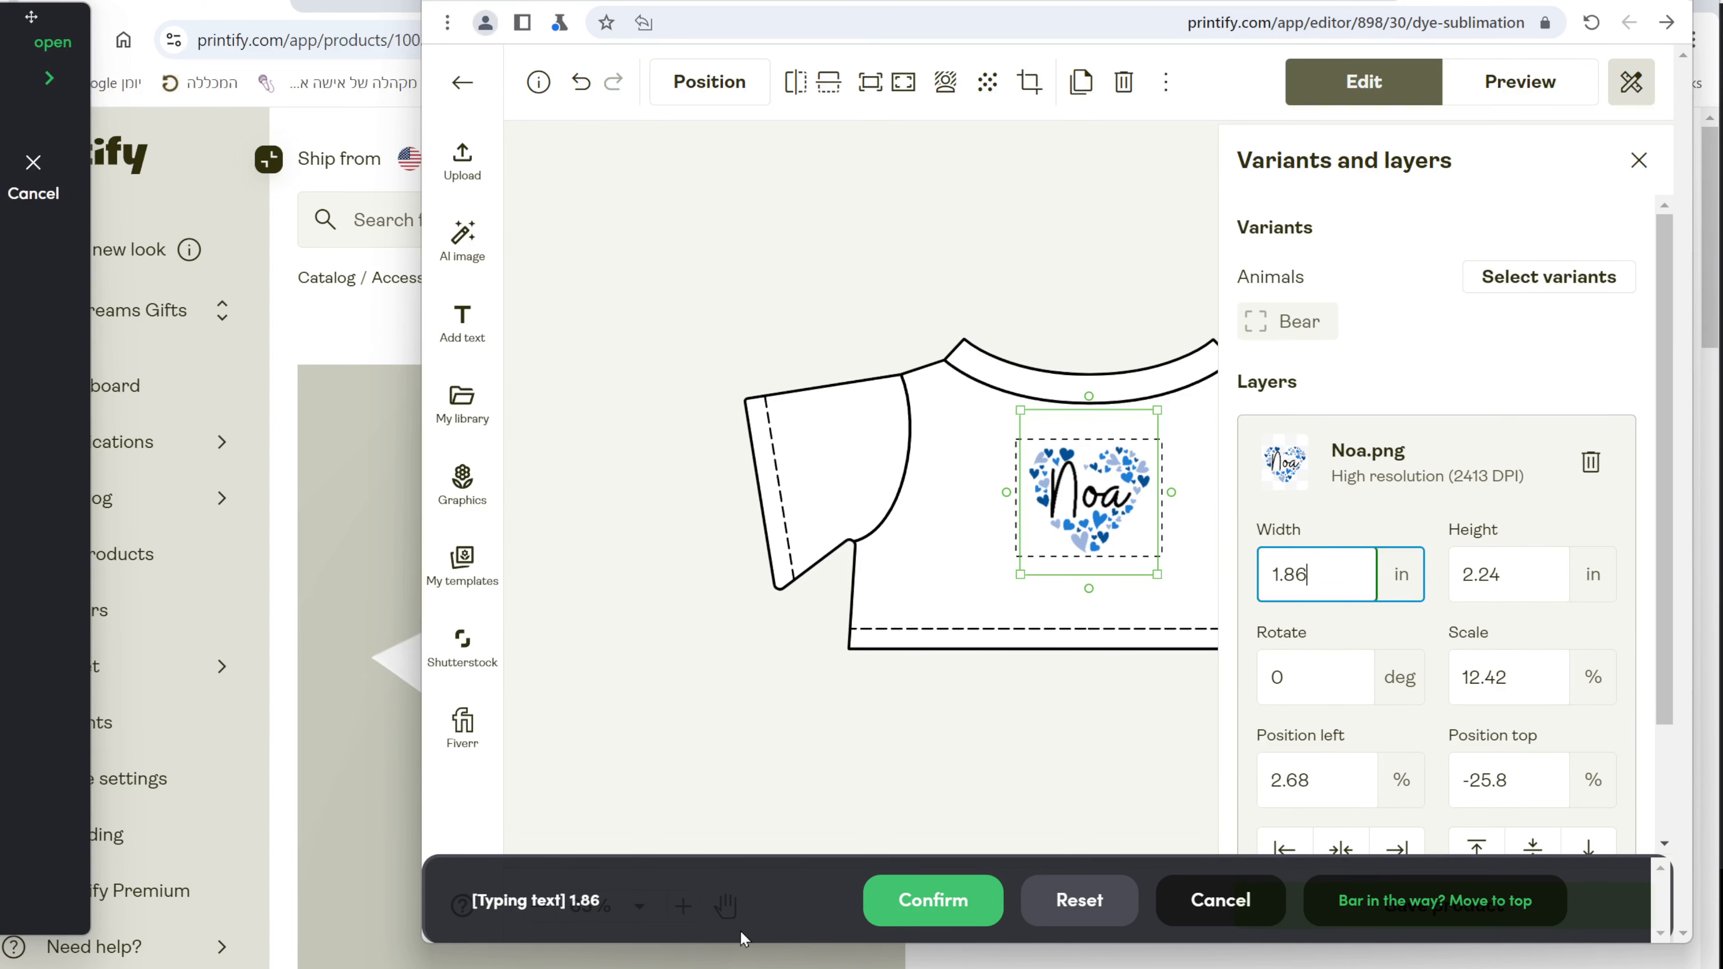
pyautogui.click(909, 904)
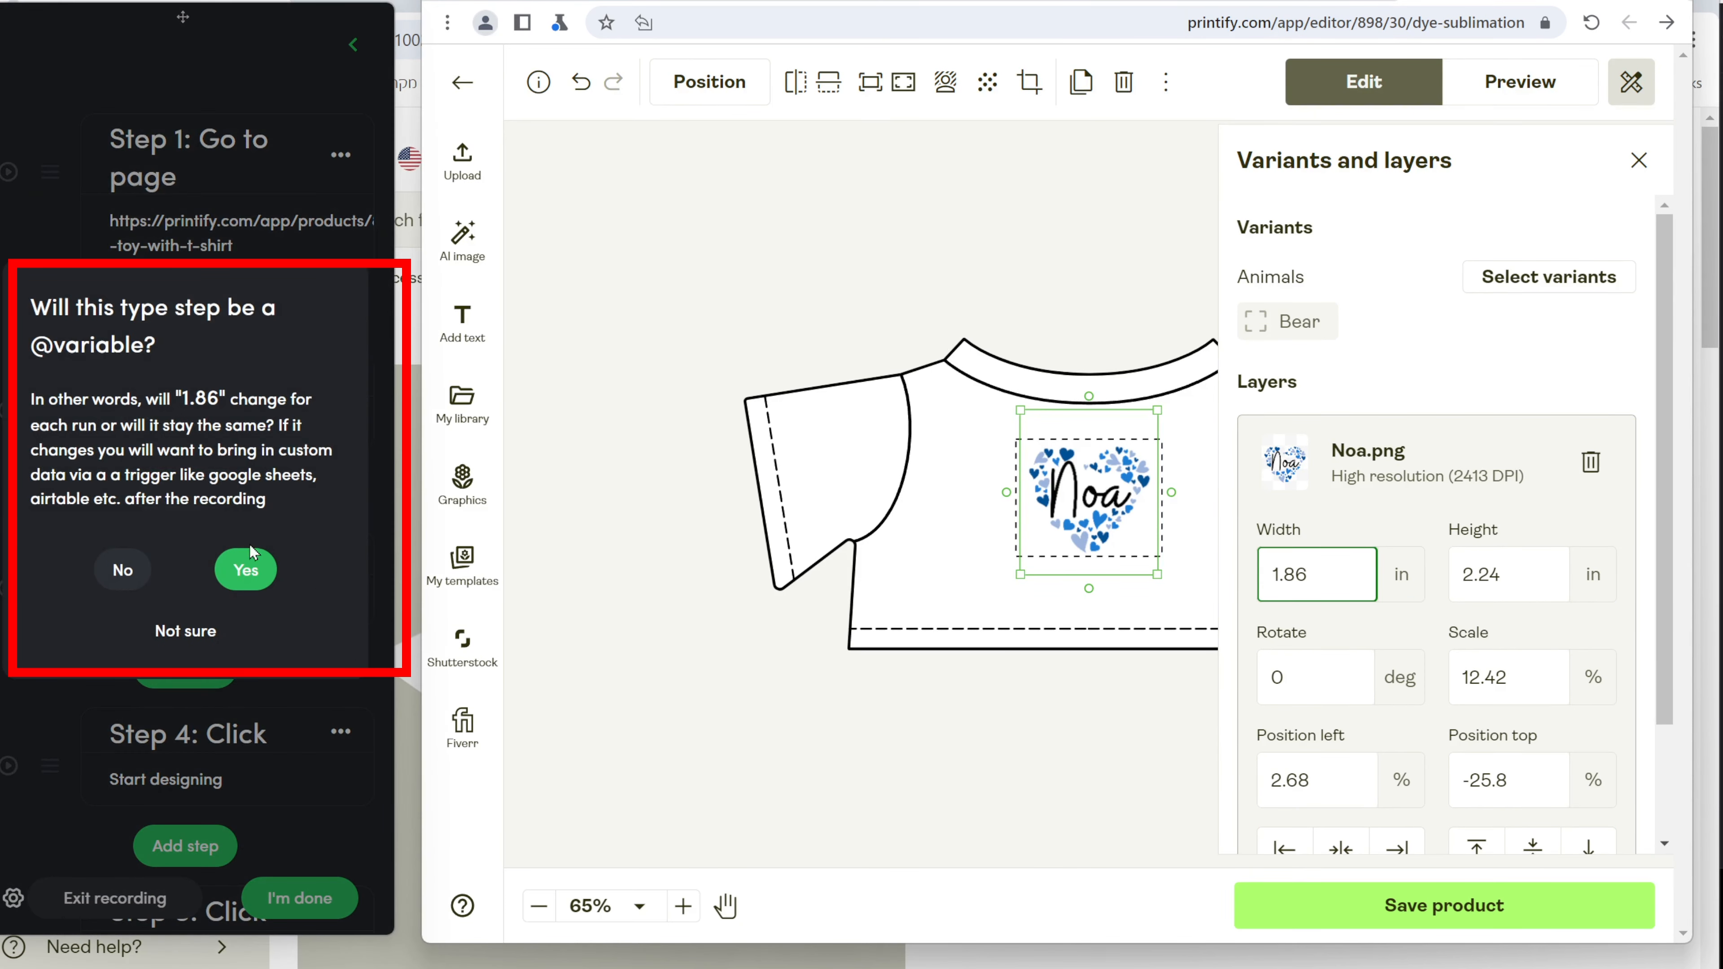
pyautogui.click(123, 570)
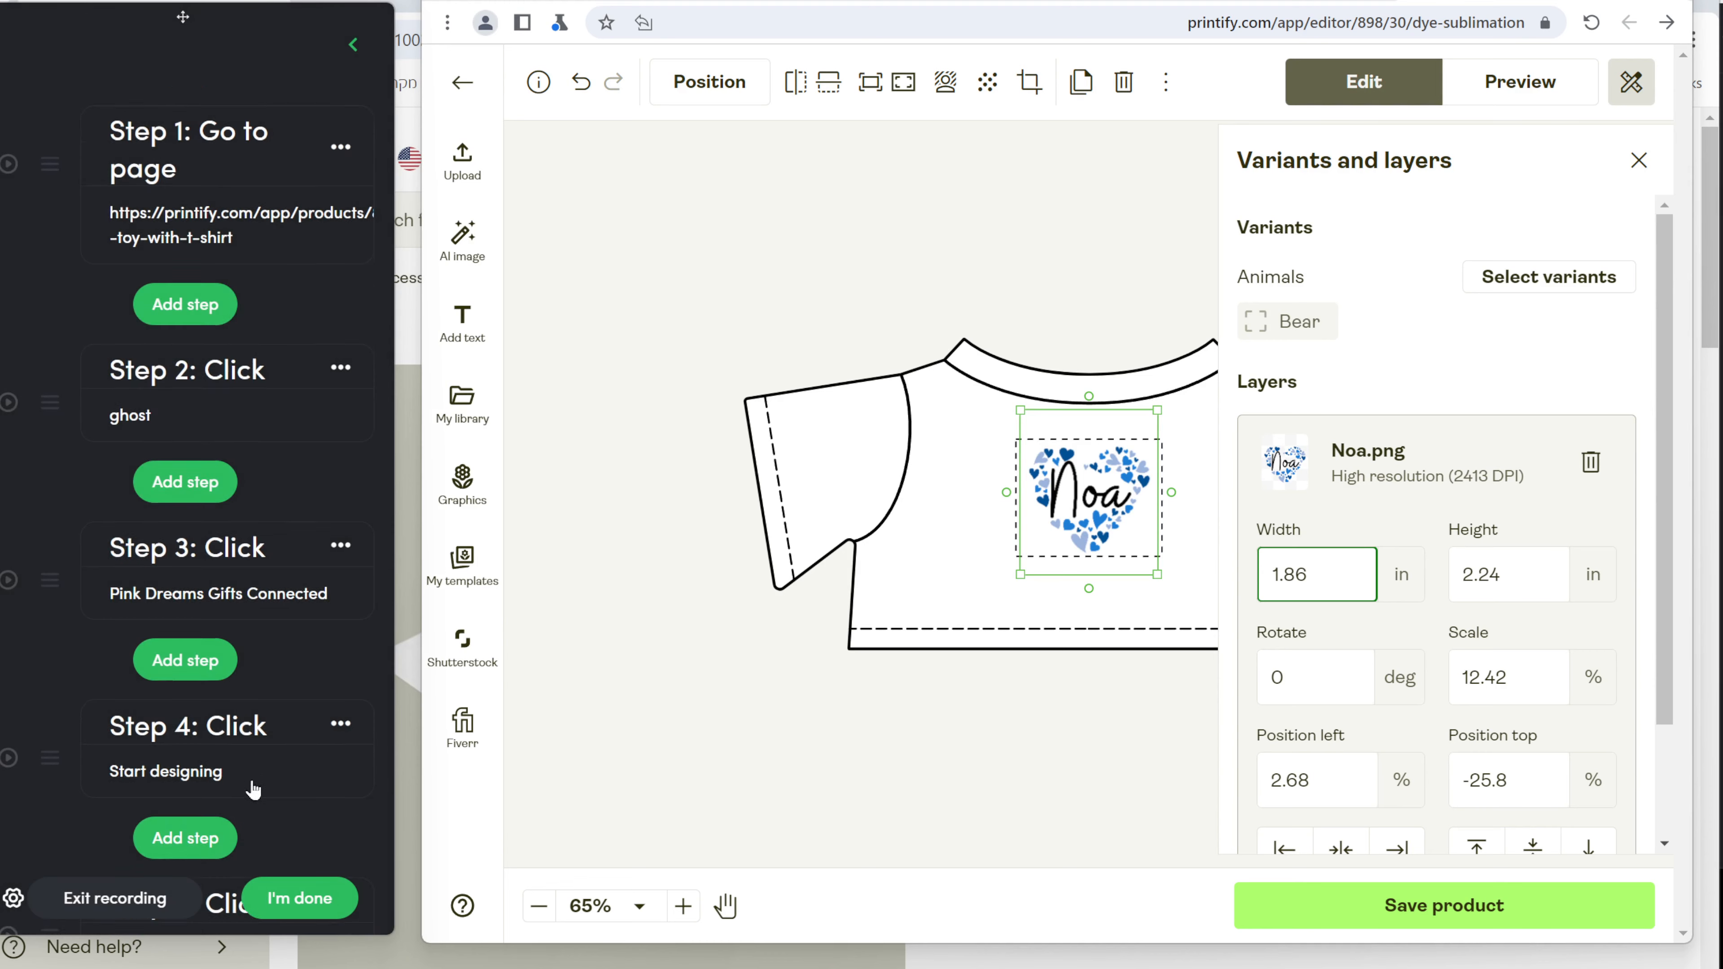
pyautogui.scroll(-5, 277, 754)
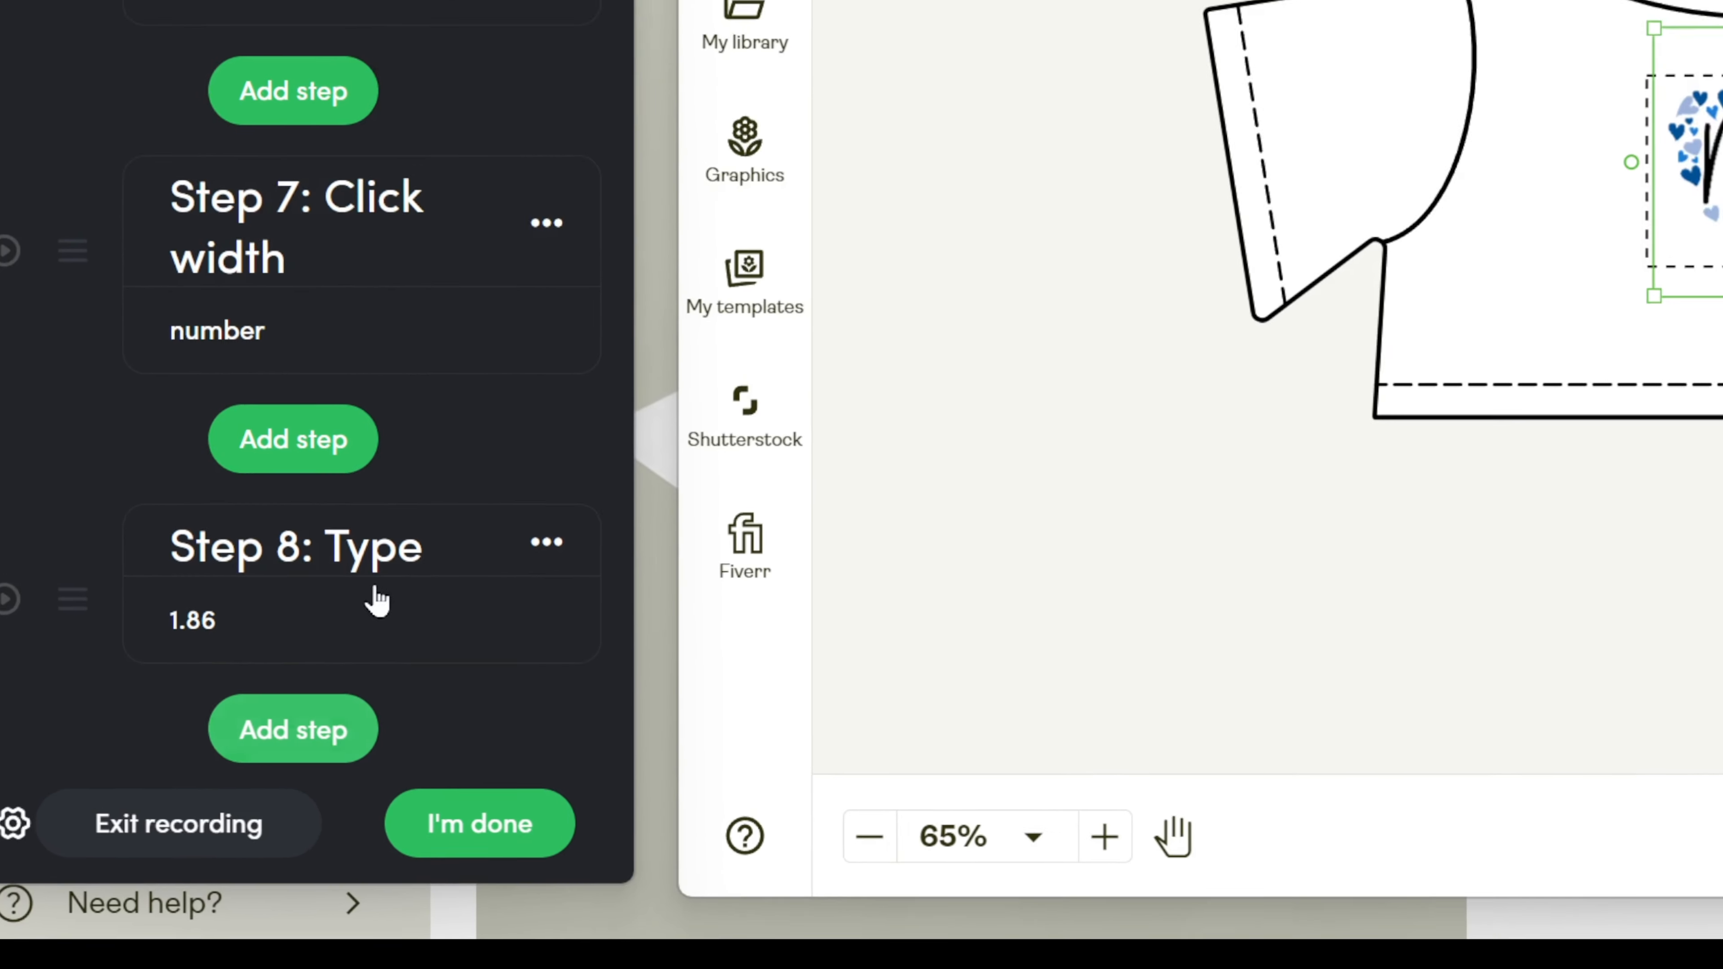
pyautogui.click(215, 737)
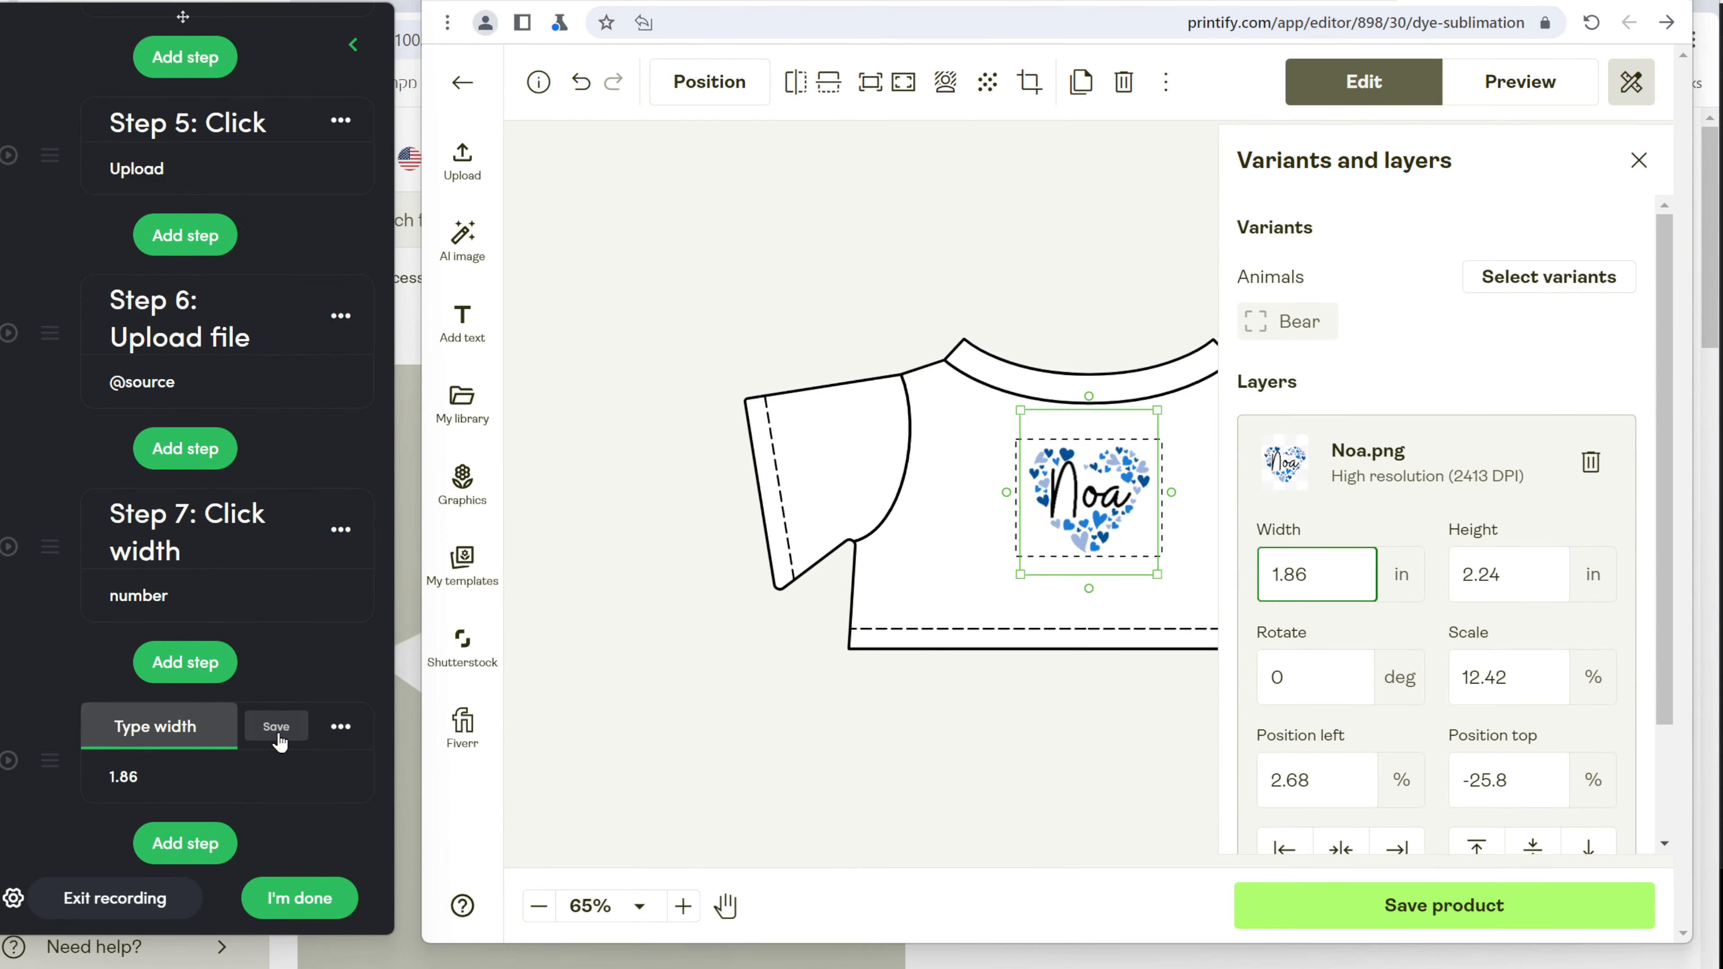
# Save 'Type width', then record a fixed height 2.24 typing step named 'Type height'.
pyautogui.click(276, 732)
pyautogui.click(147, 323)
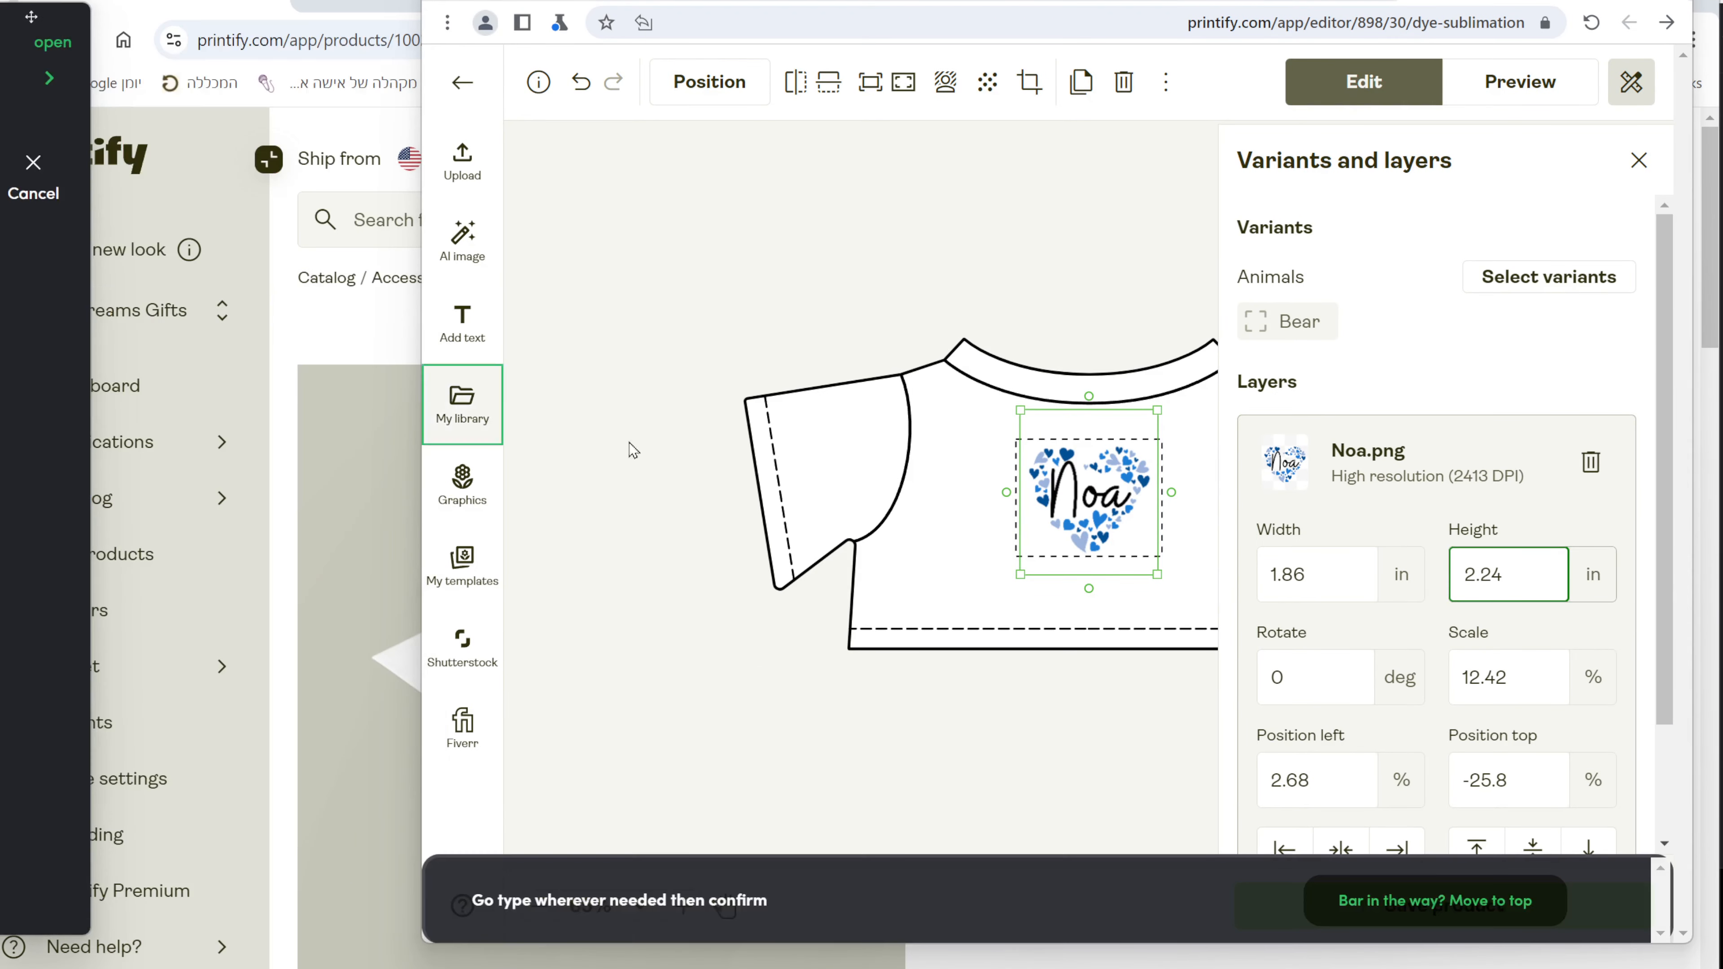
pyautogui.click(1518, 595)
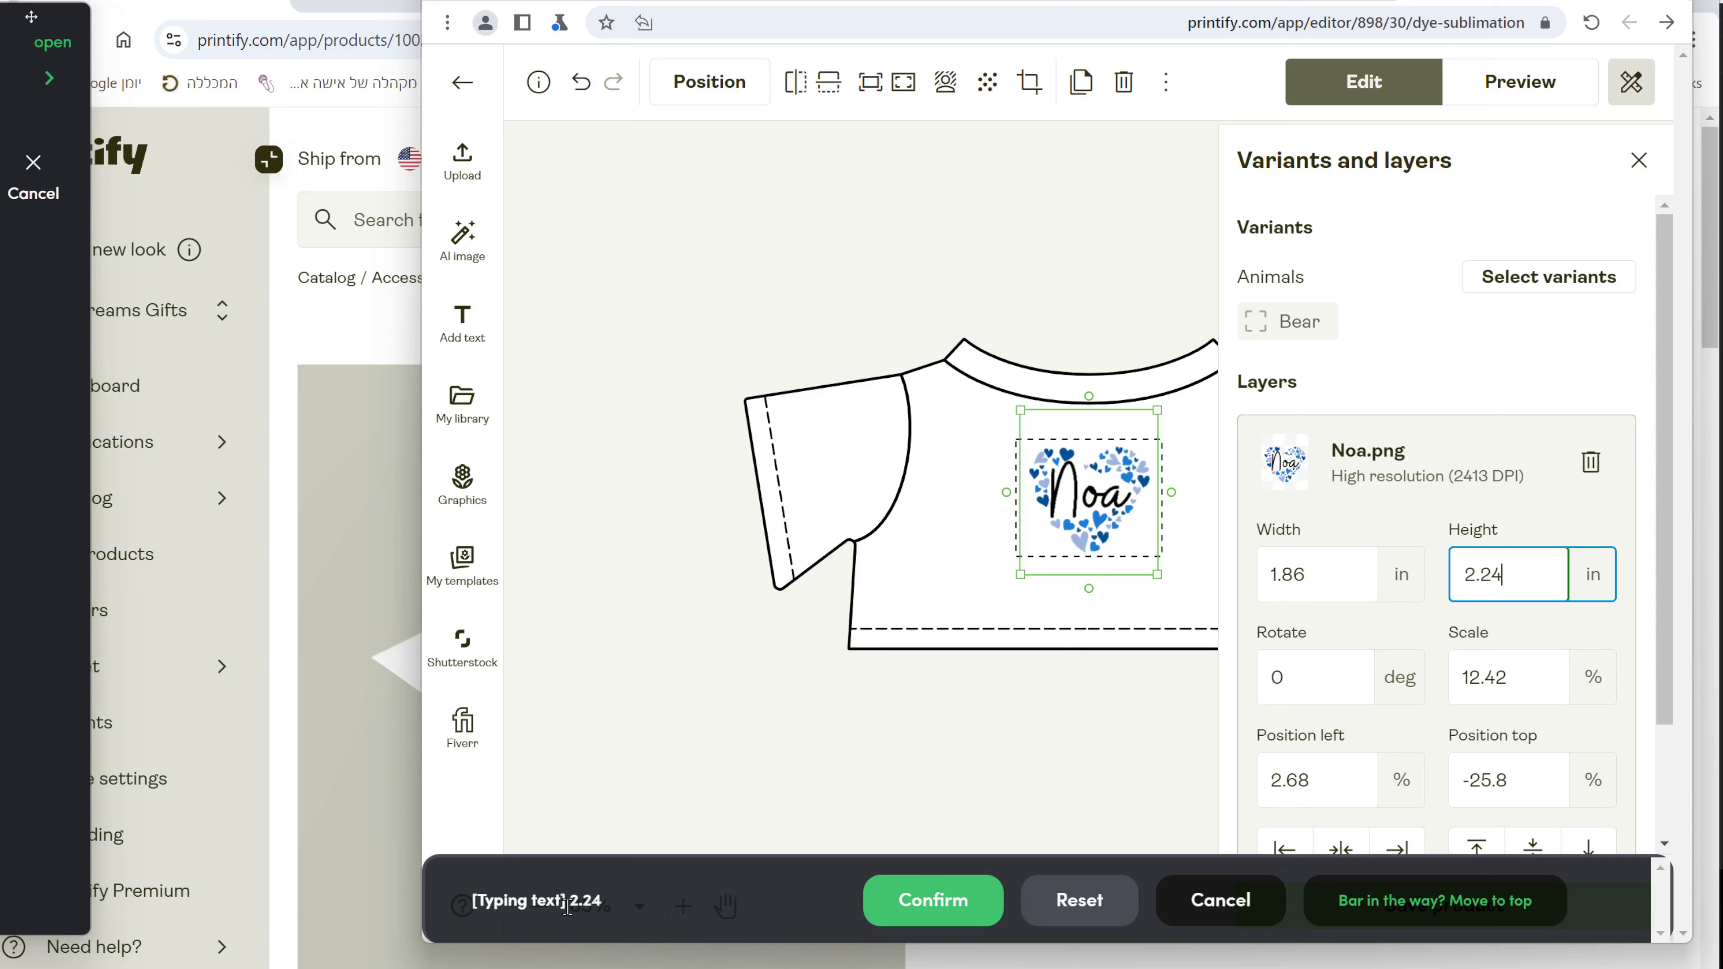
pyautogui.moveTo(567, 907); pyautogui.dragTo(683, 909)
pyautogui.click(950, 907)
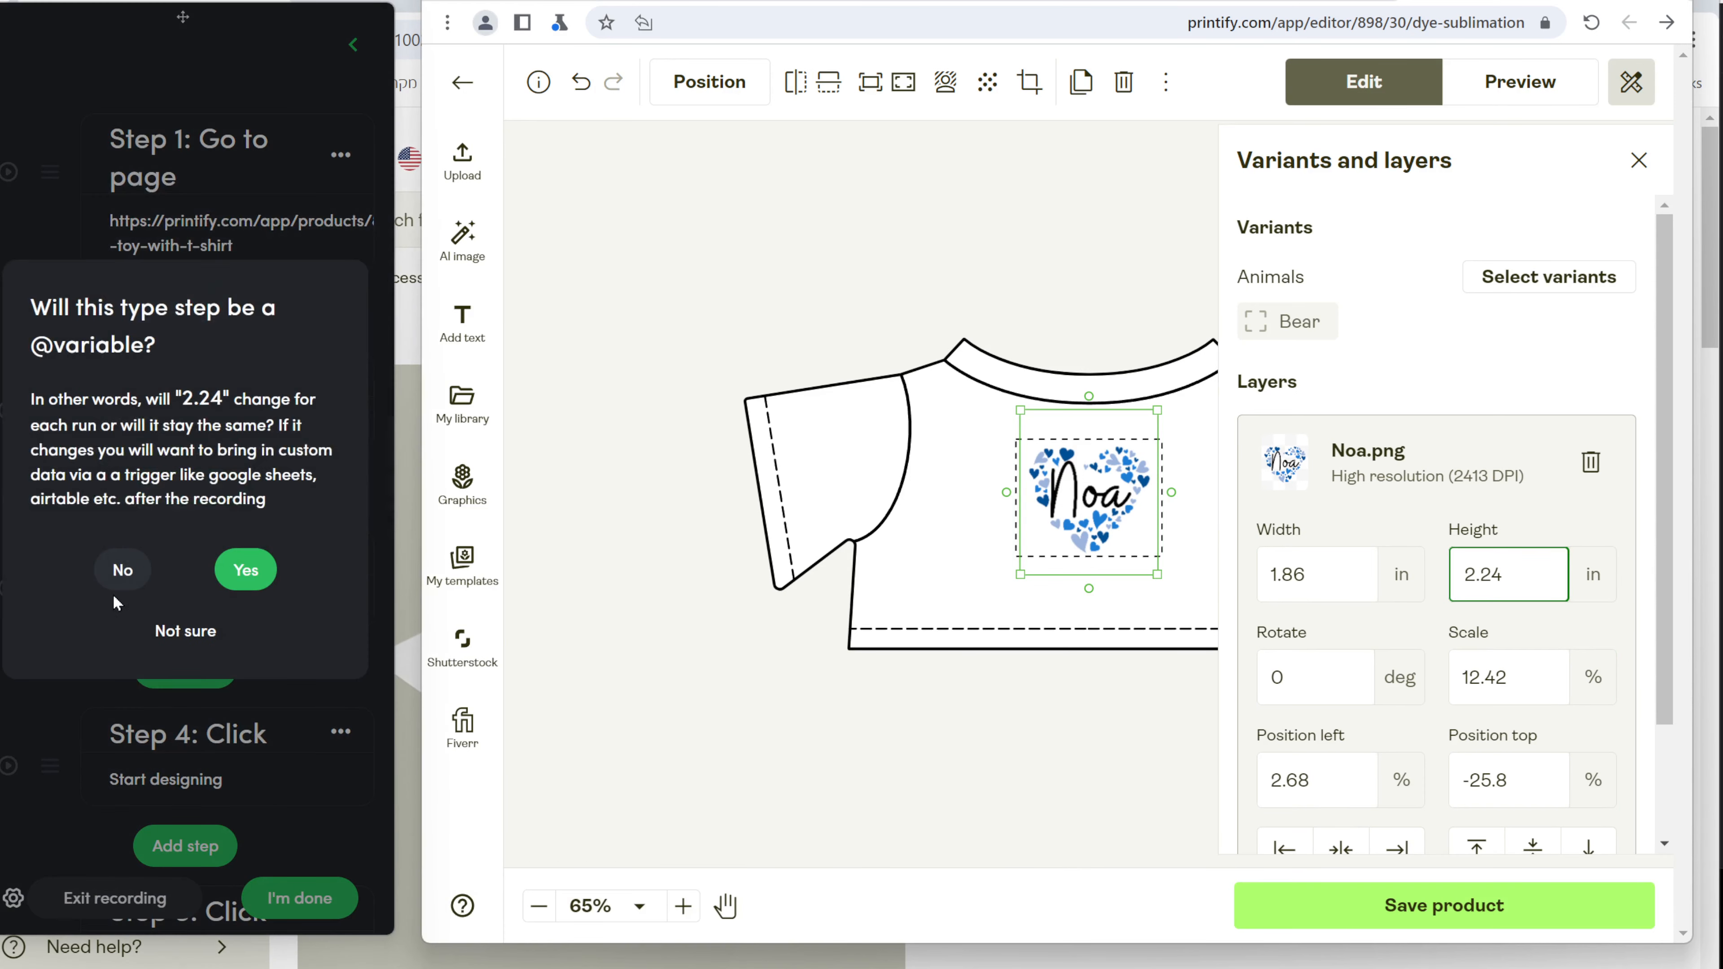
pyautogui.click(123, 565)
pyautogui.click(228, 731)
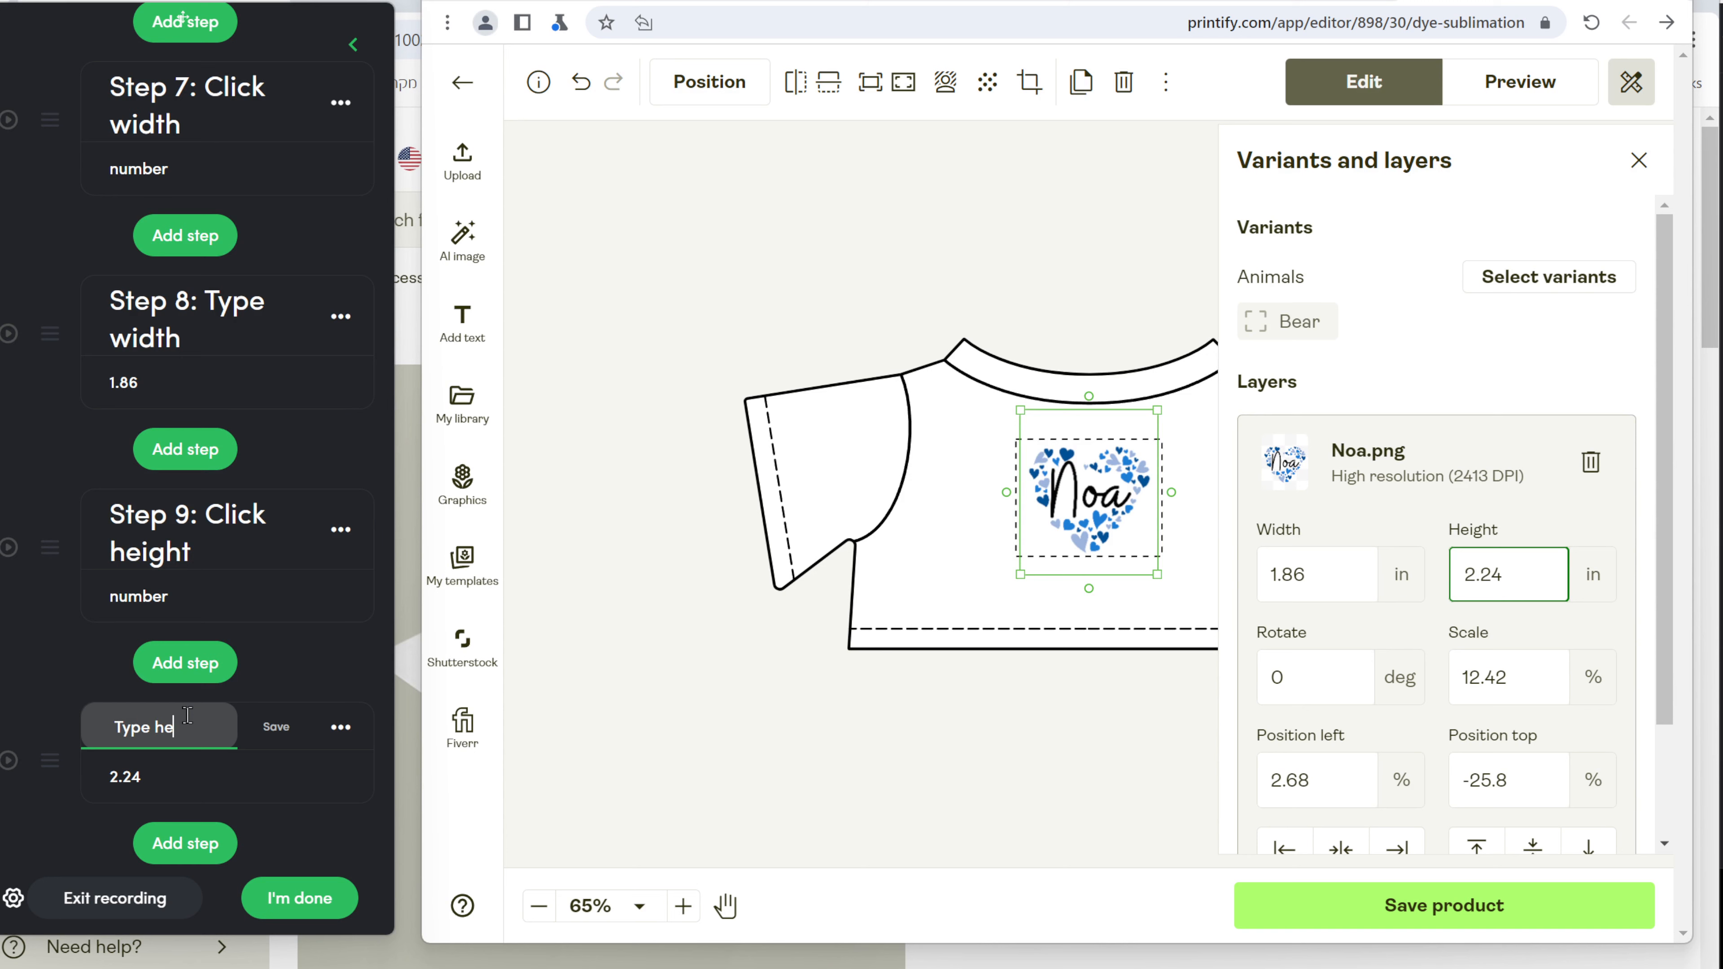
pyautogui.click(276, 726)
# Record a fixed scale 12.42 typing step named 'Type scale'.
pyautogui.click(142, 865)
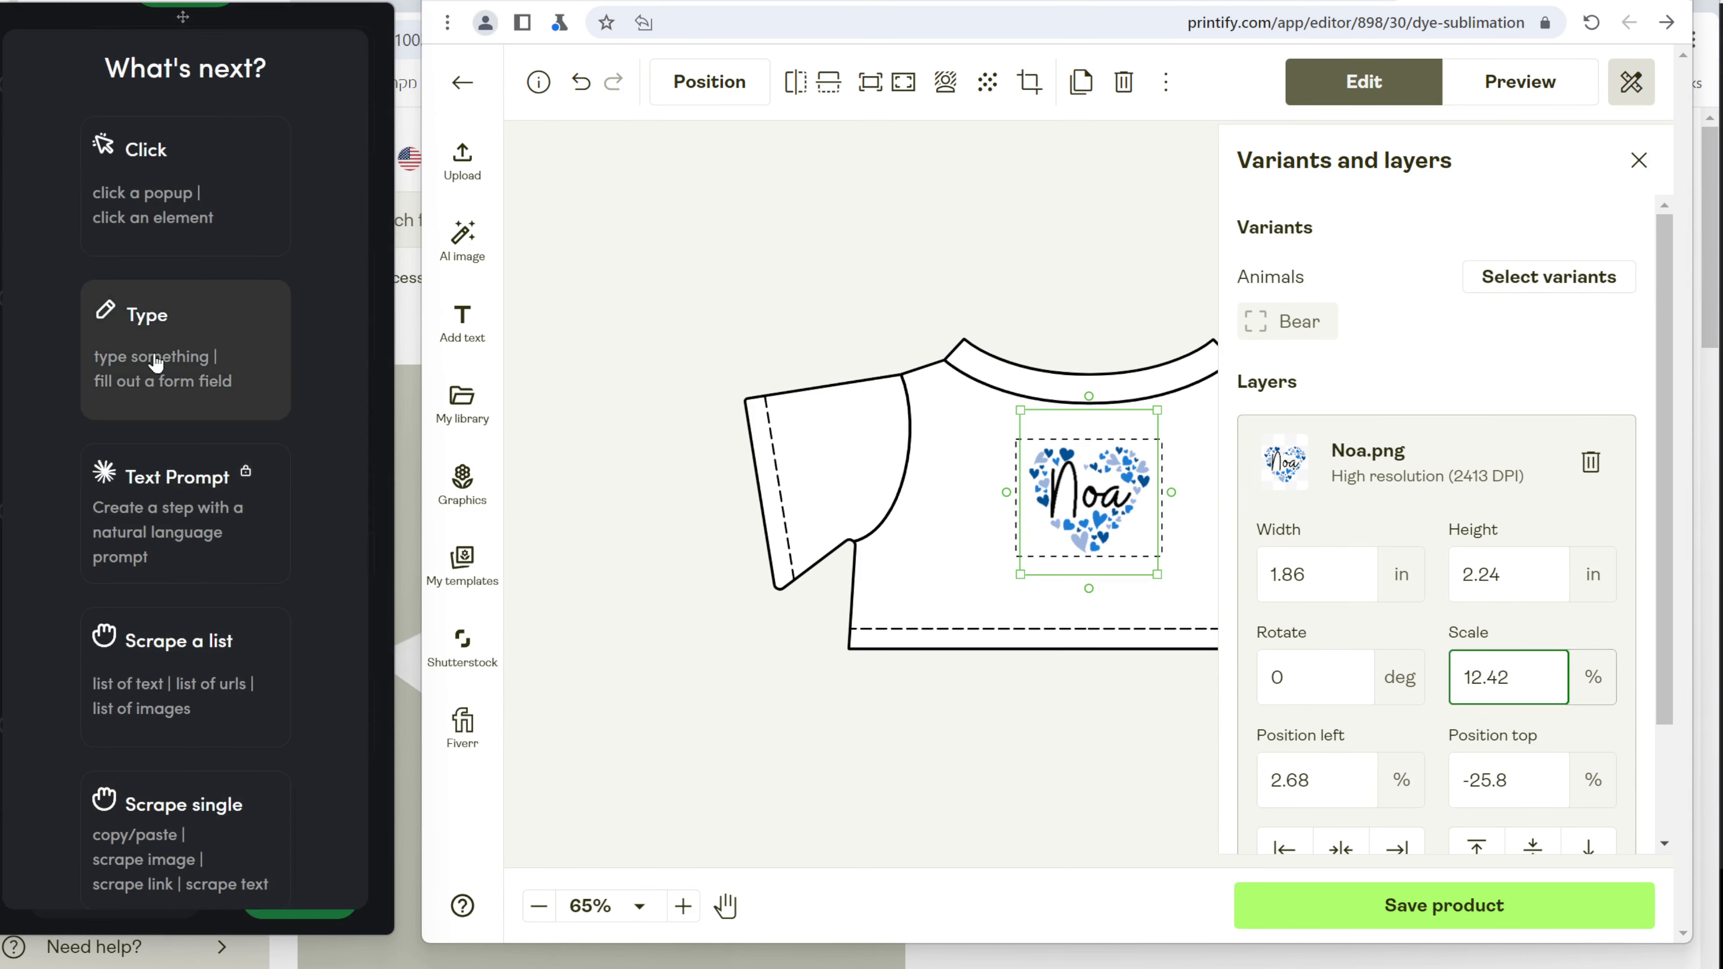
pyautogui.click(152, 317)
pyautogui.click(1523, 689)
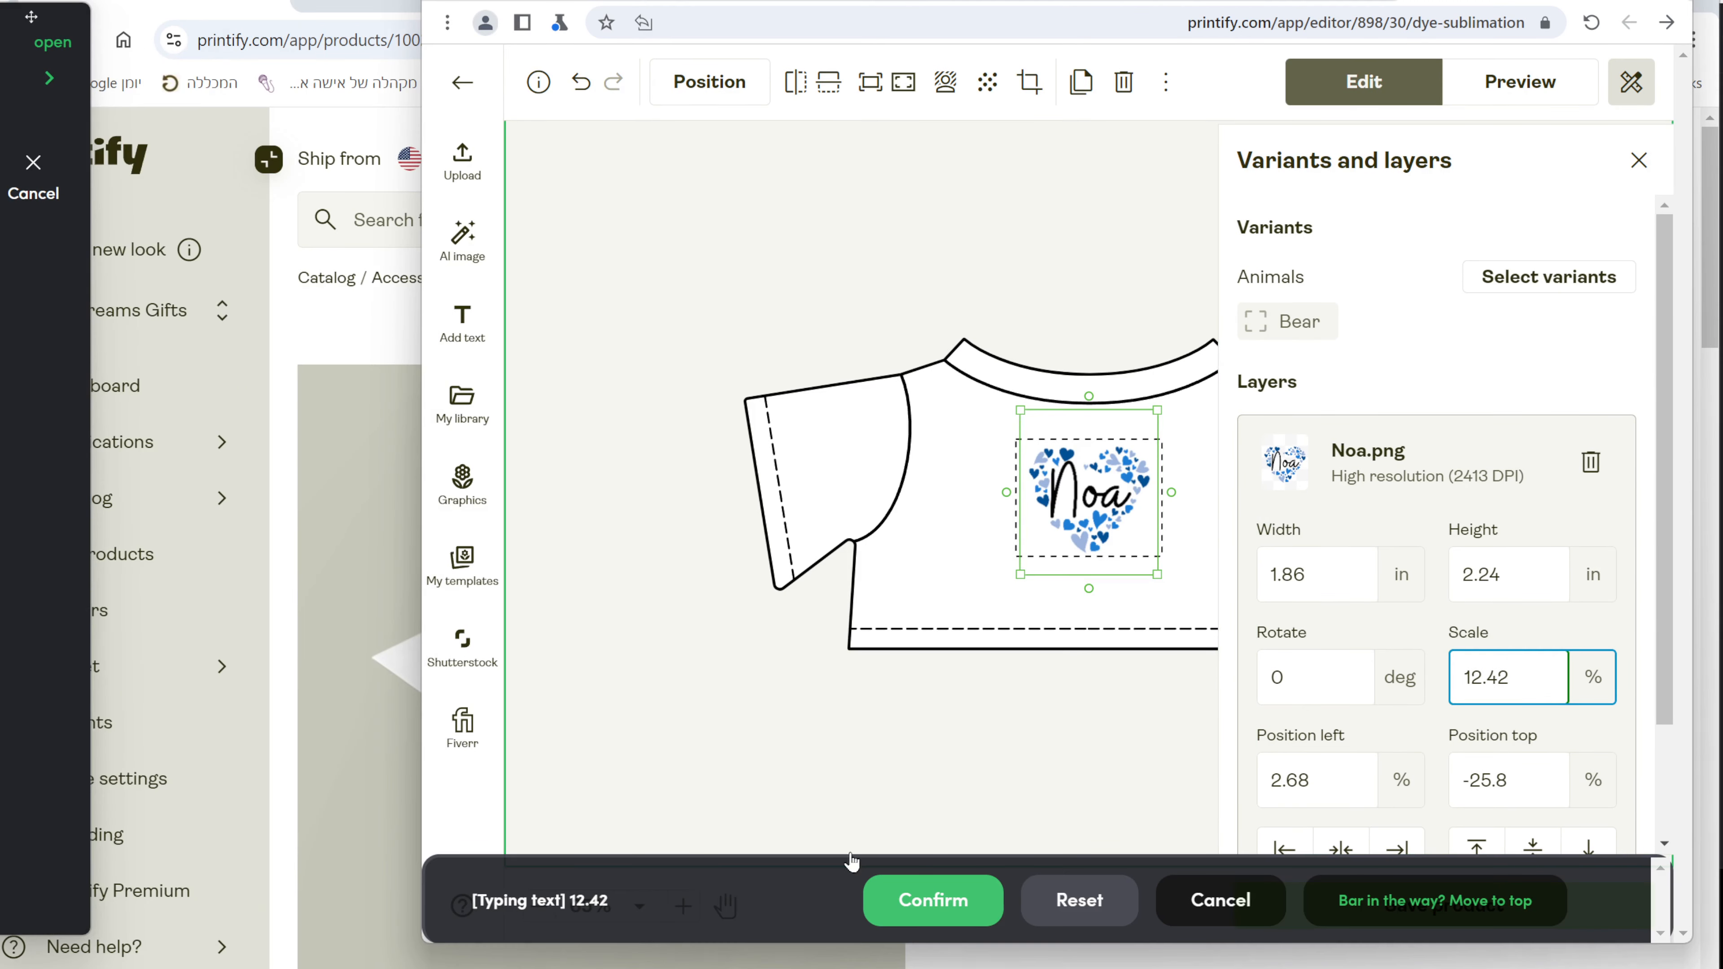
pyautogui.click(971, 897)
pyautogui.click(122, 570)
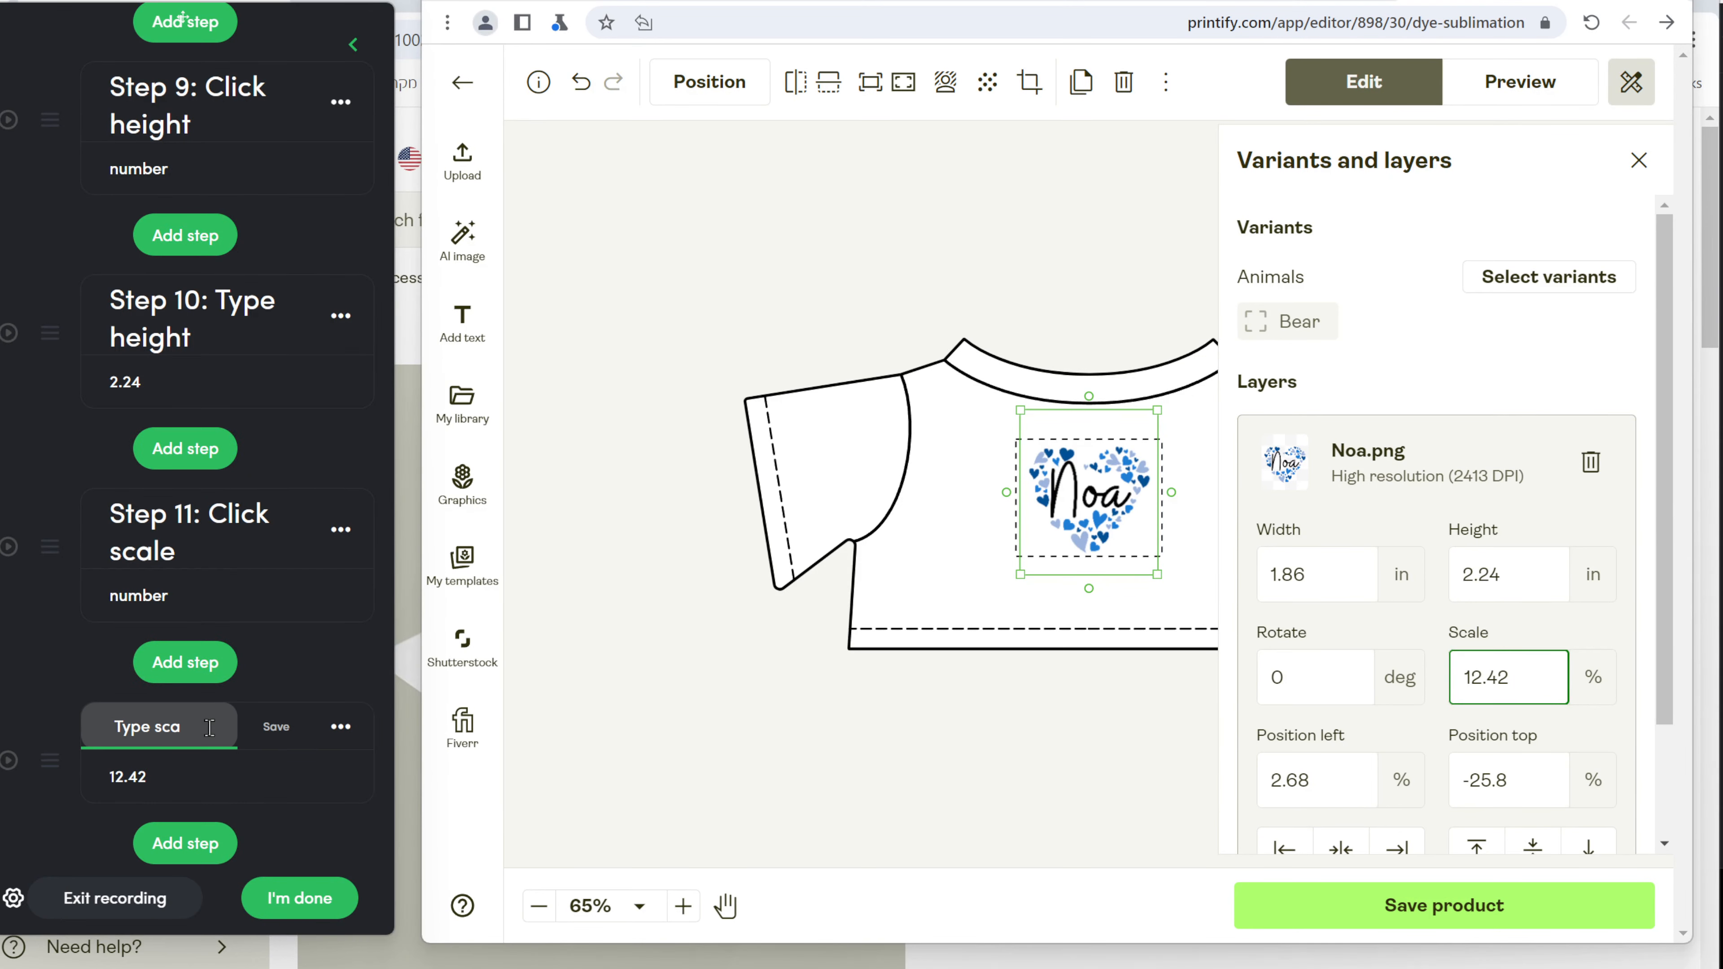
pyautogui.click(273, 730)
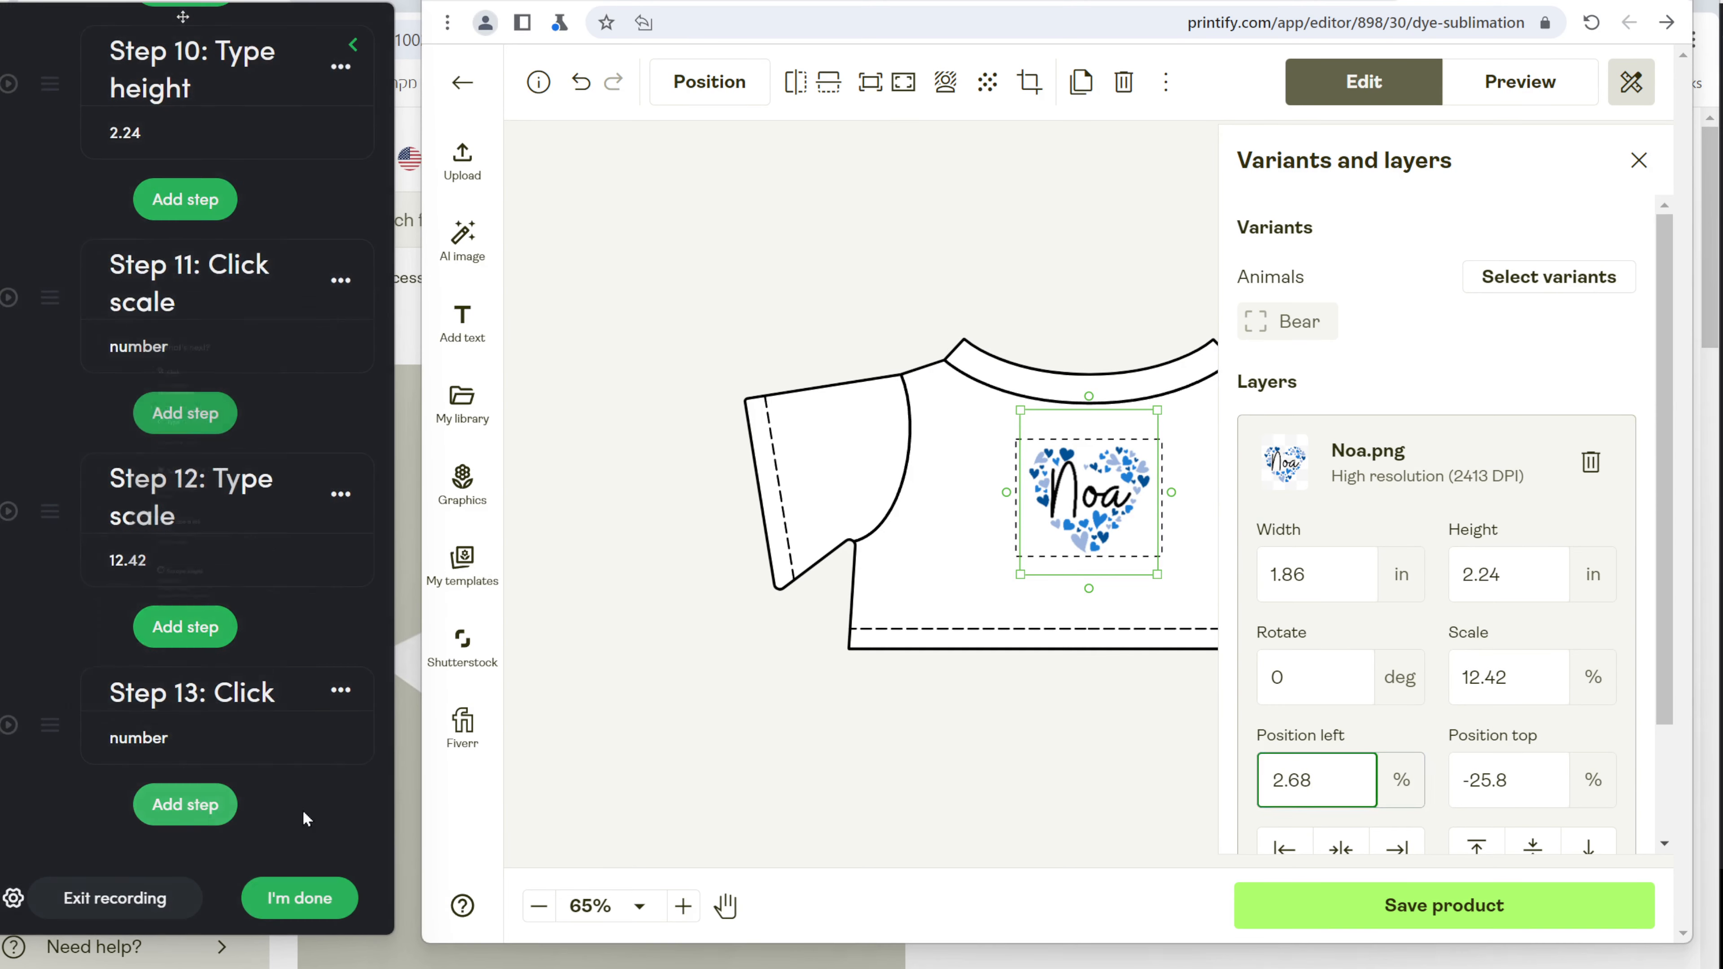
# Record a typing step for Position left with 2.68 kept as a fixed value.
pyautogui.click(203, 806)
pyautogui.click(289, 376)
pyautogui.click(1339, 780)
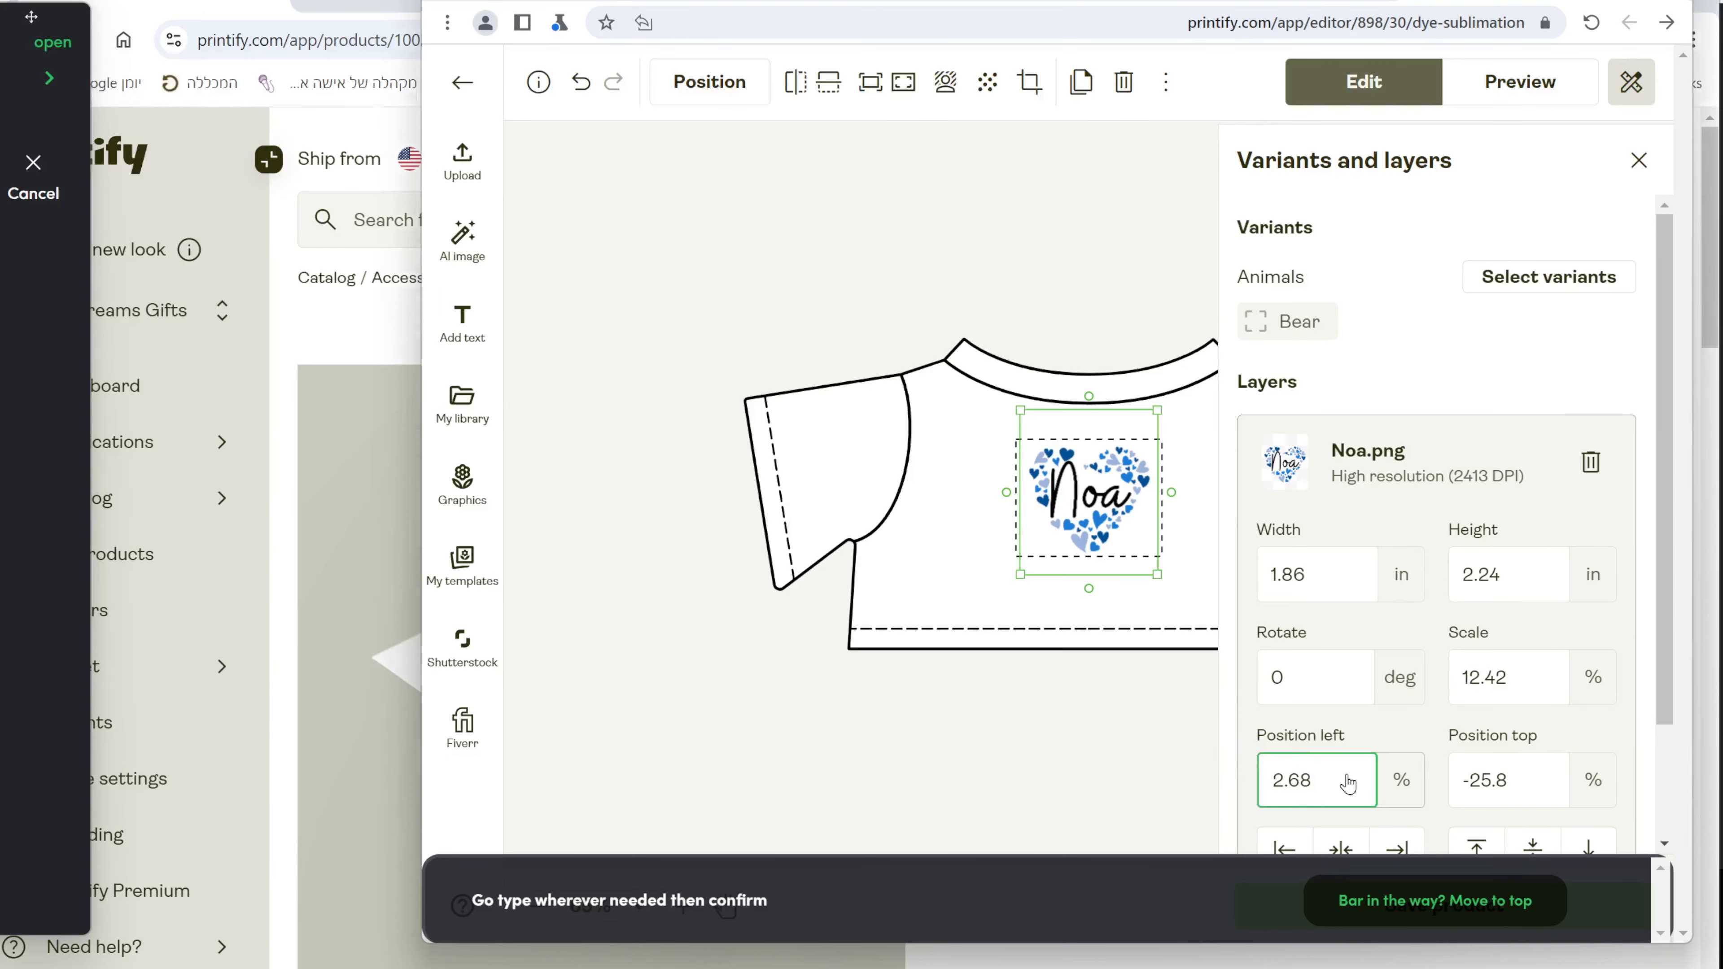
pyautogui.click(916, 897)
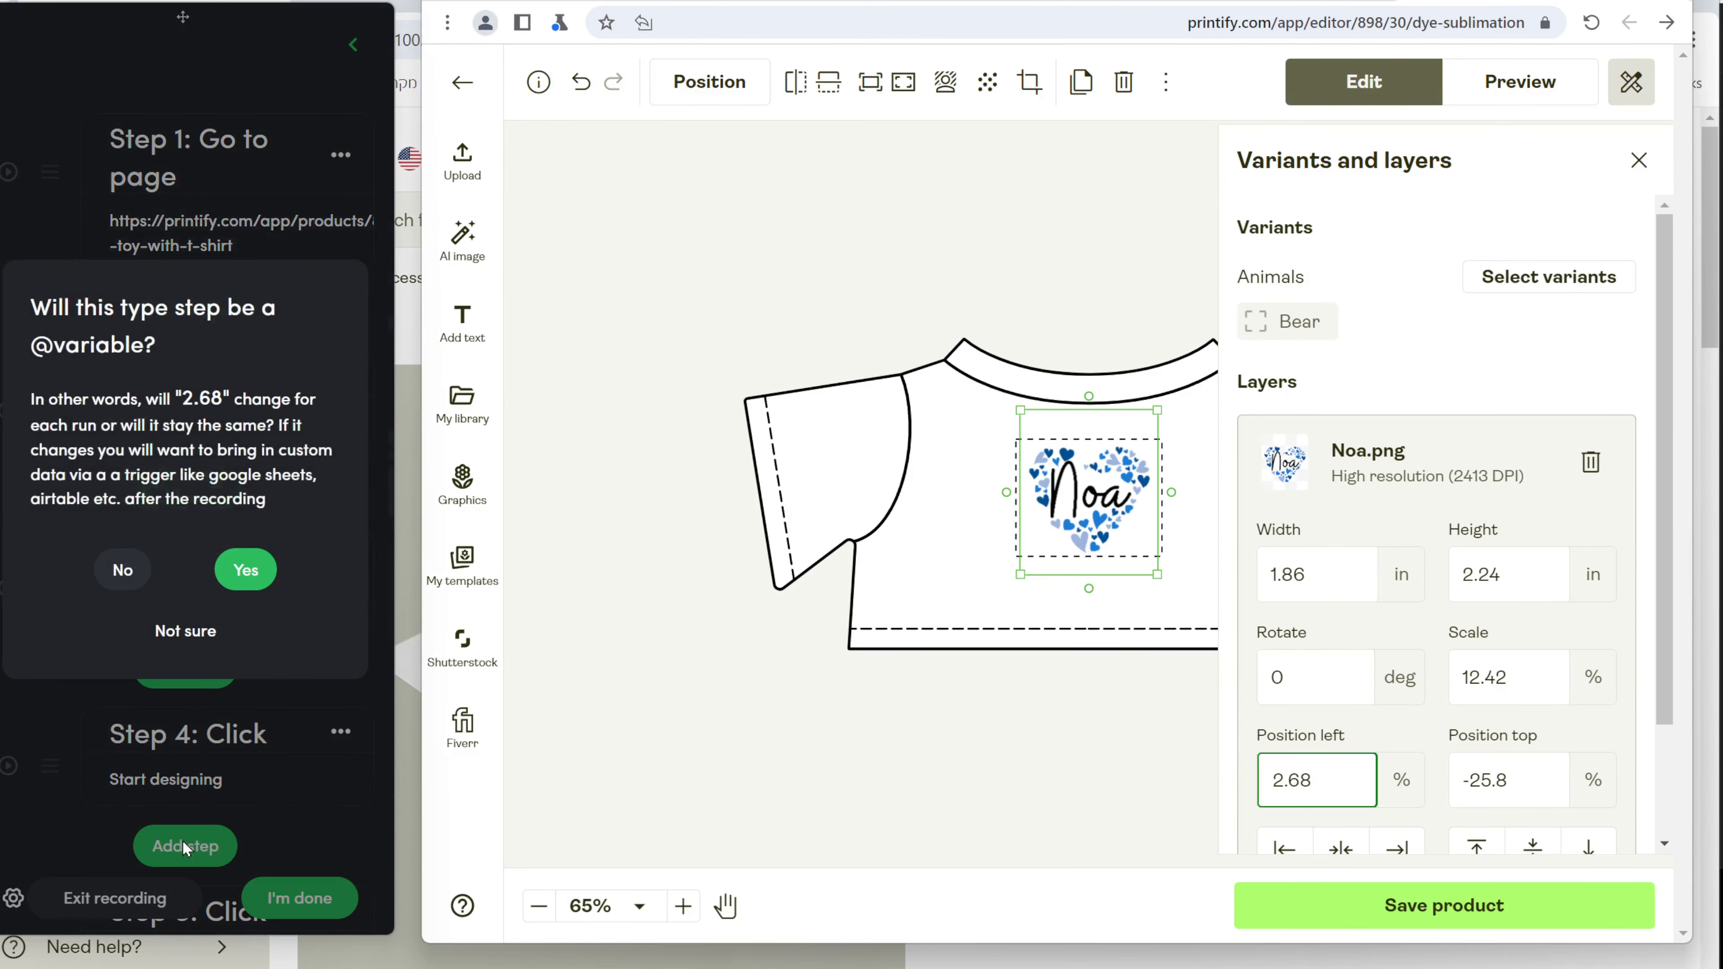
pyautogui.click(123, 567)
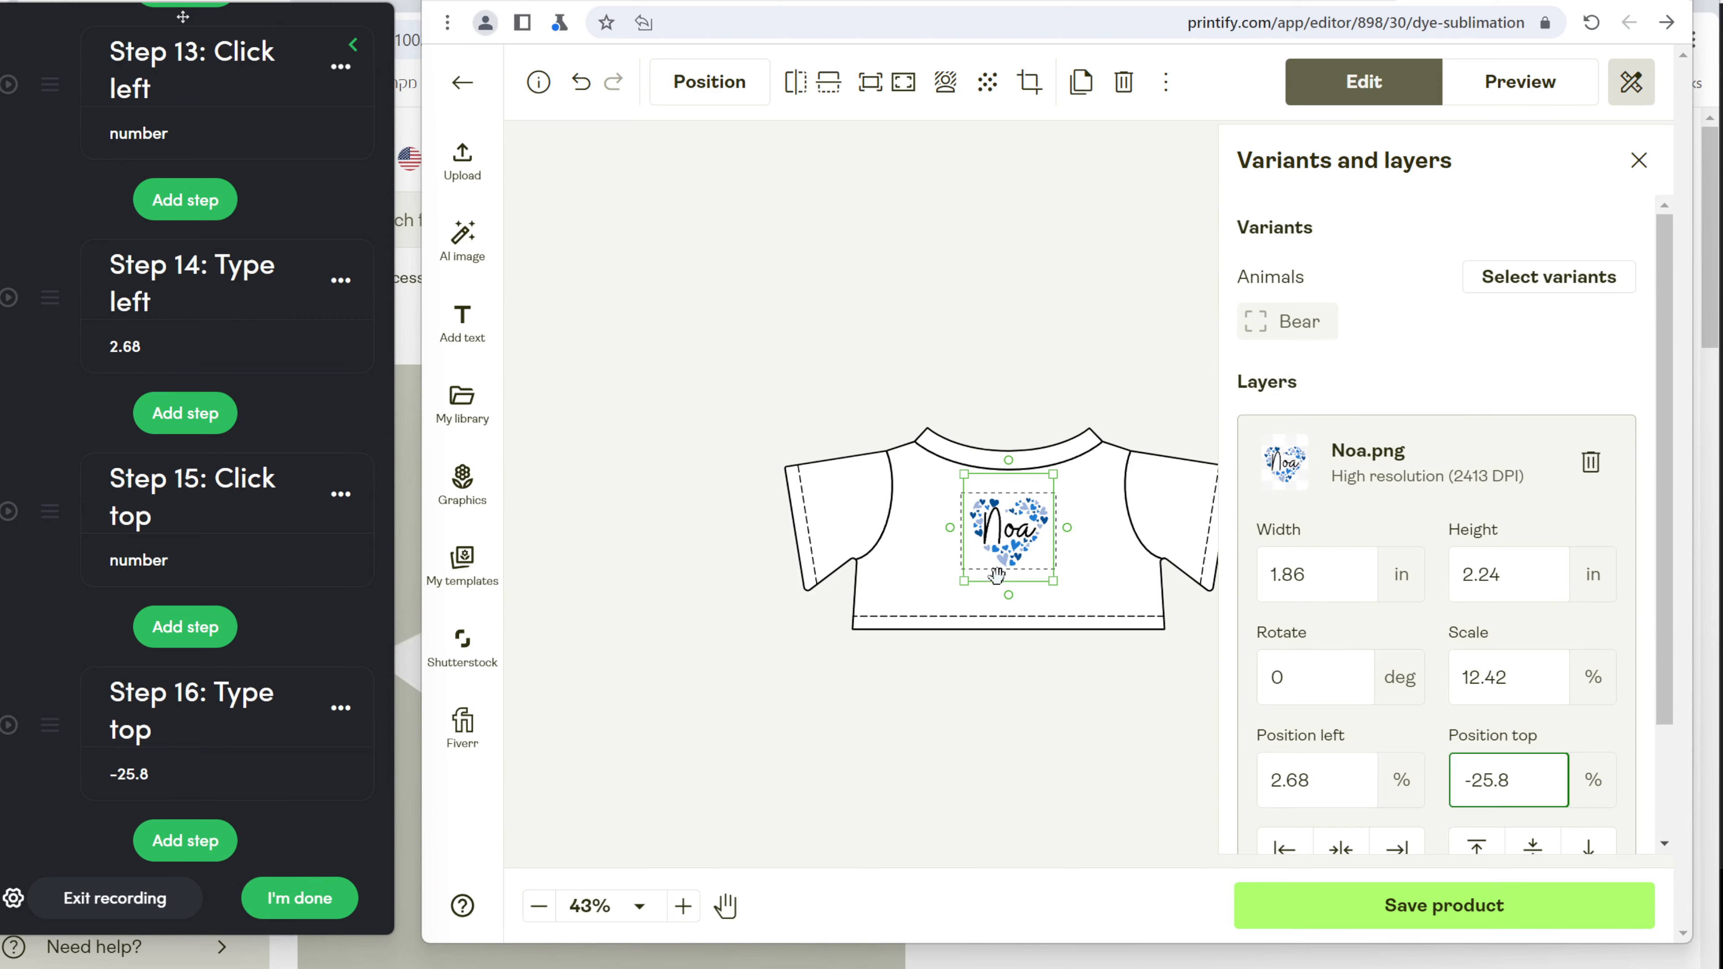
pyautogui.scroll(3, 996, 570)
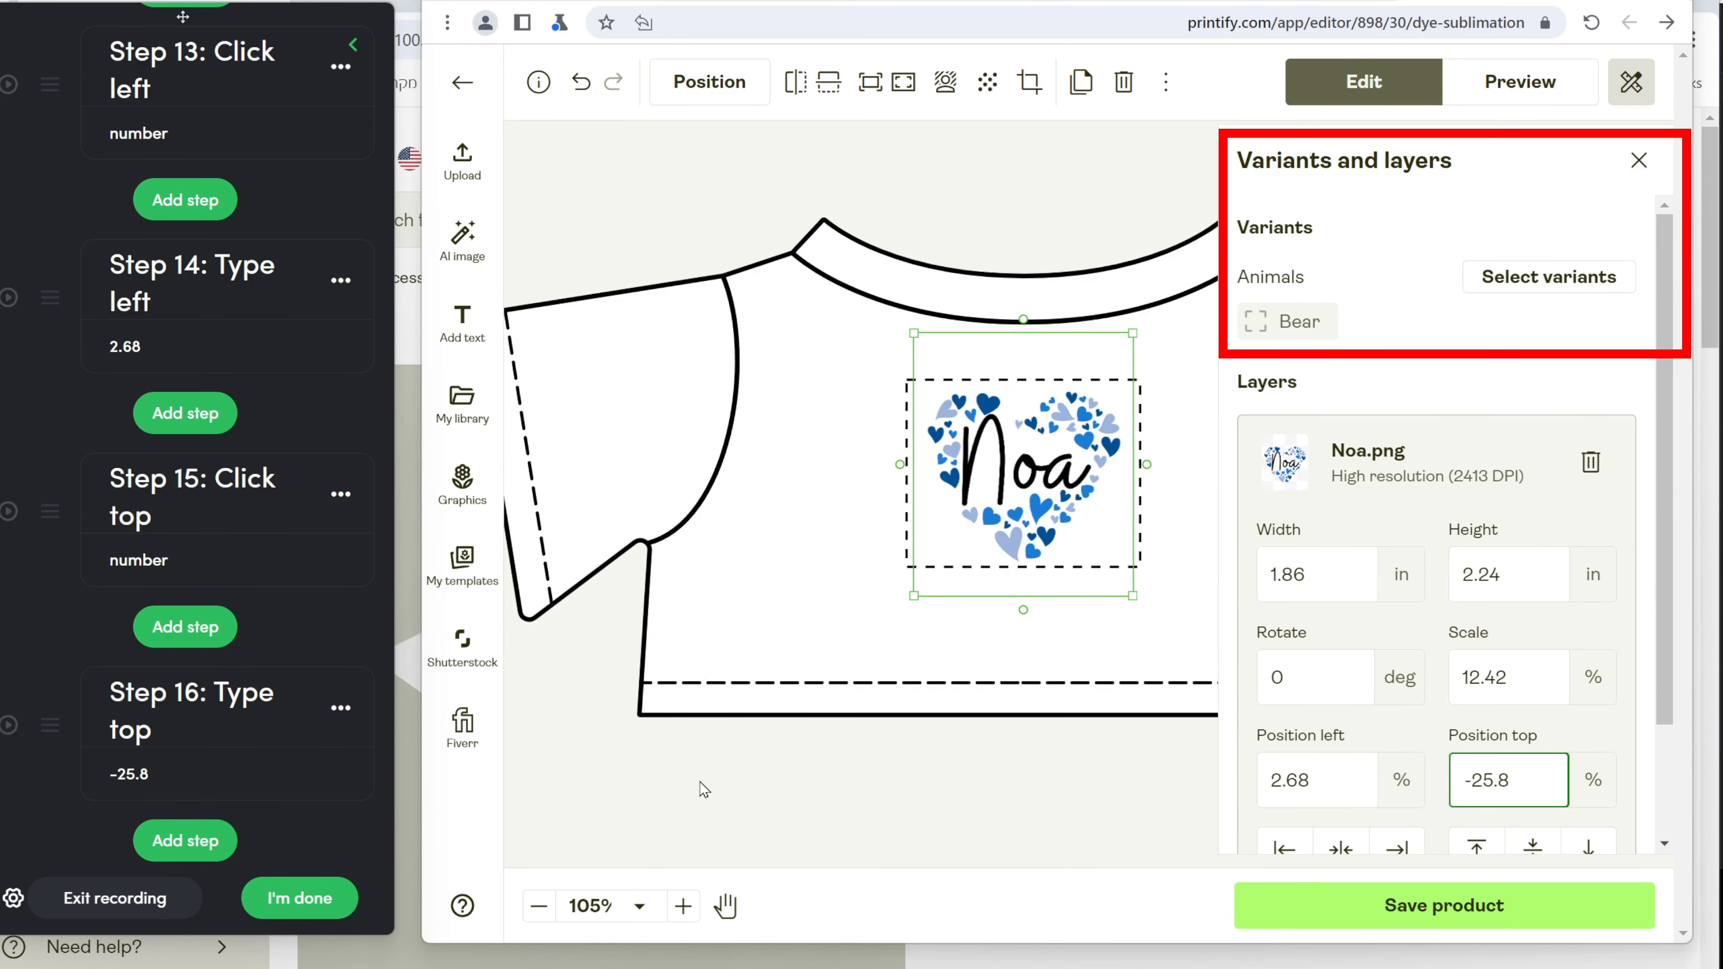
pyautogui.scroll(-1, 284, 797)
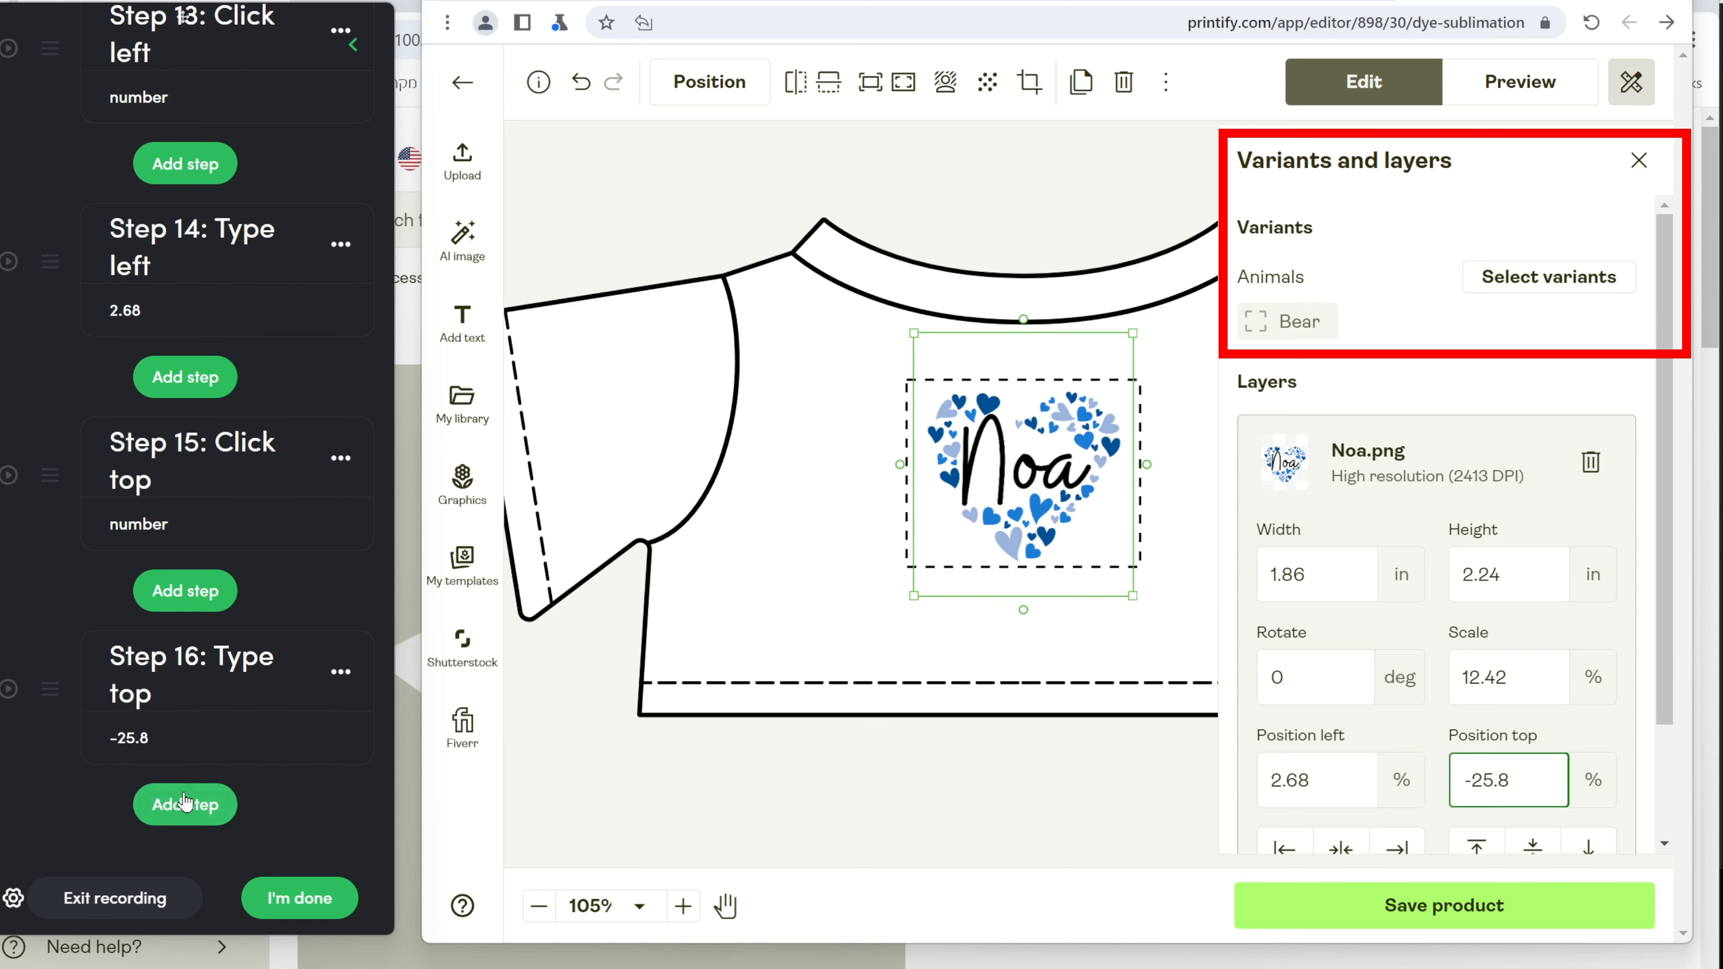
pyautogui.click(183, 808)
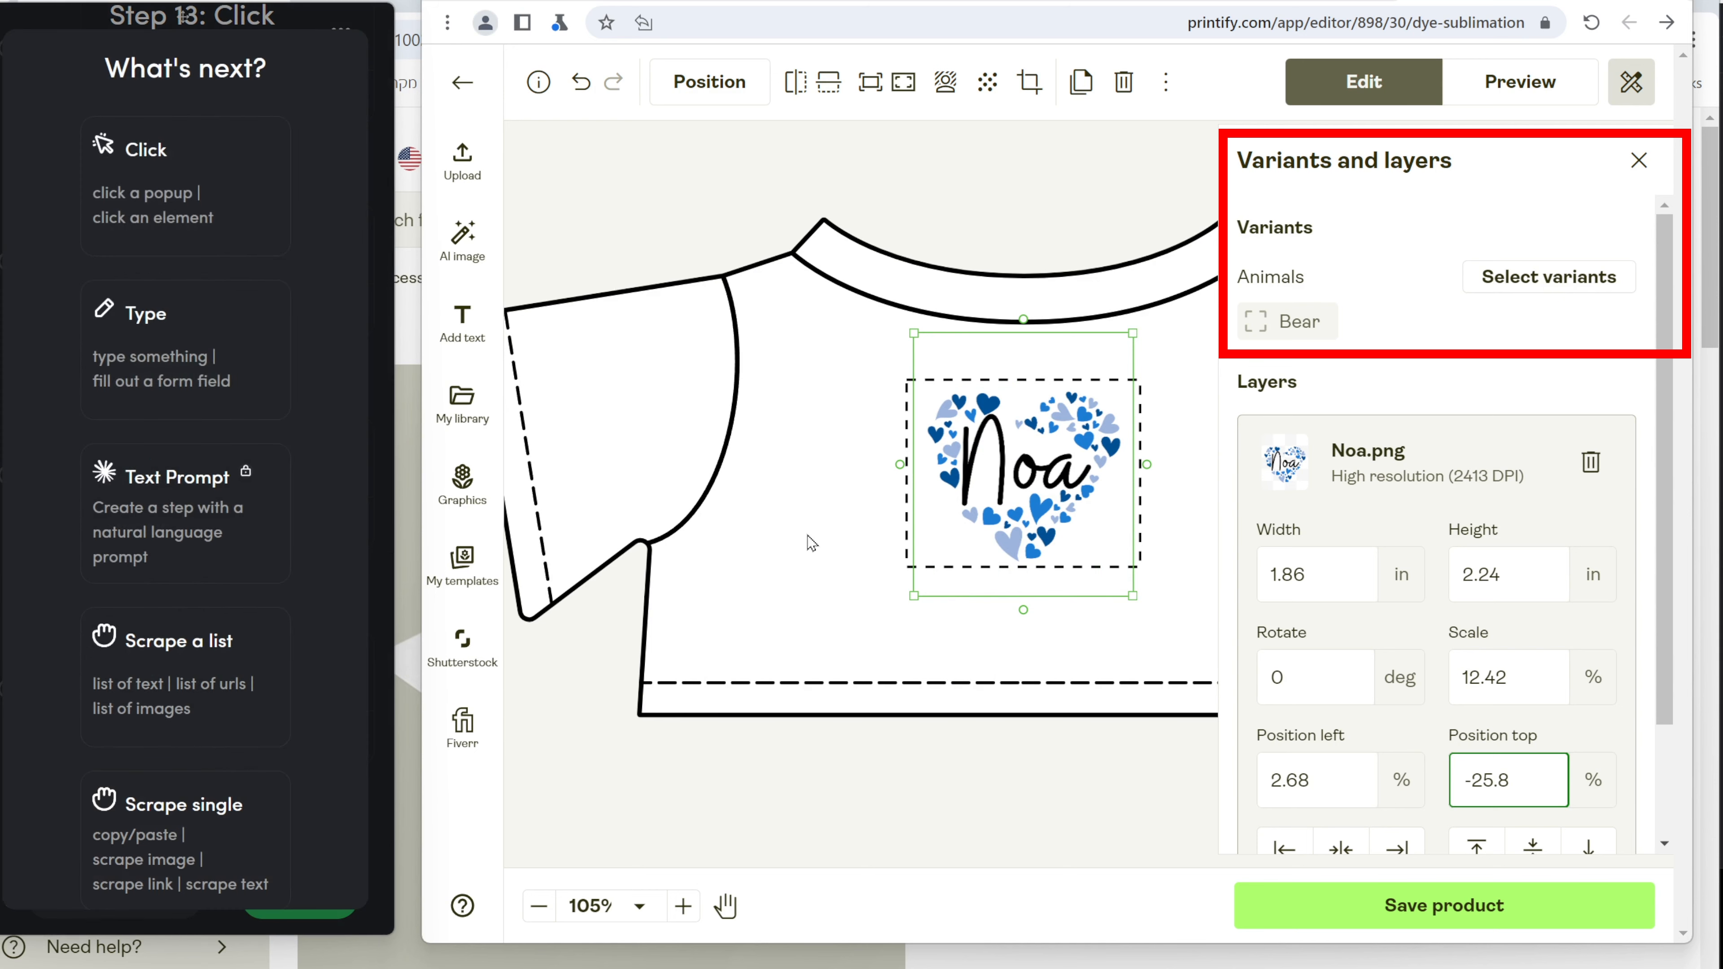
# Record a Click step on Select variants and expand White to list its shapes.
pyautogui.click(141, 197)
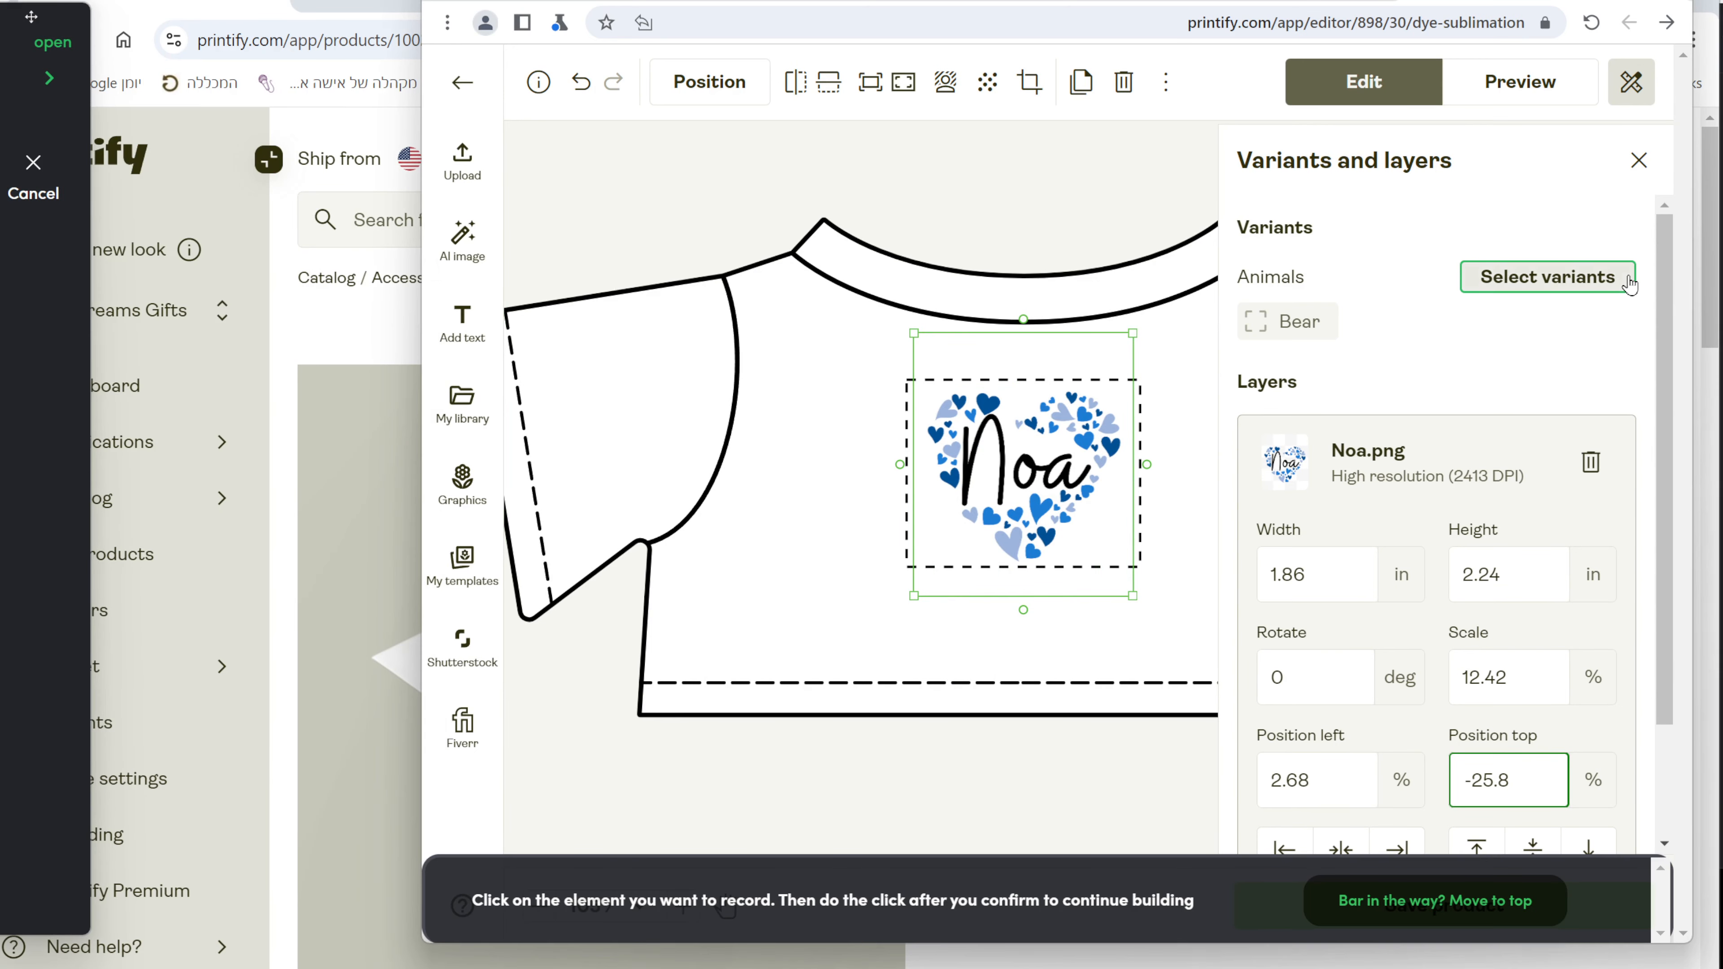
pyautogui.click(1609, 285)
pyautogui.click(1078, 746)
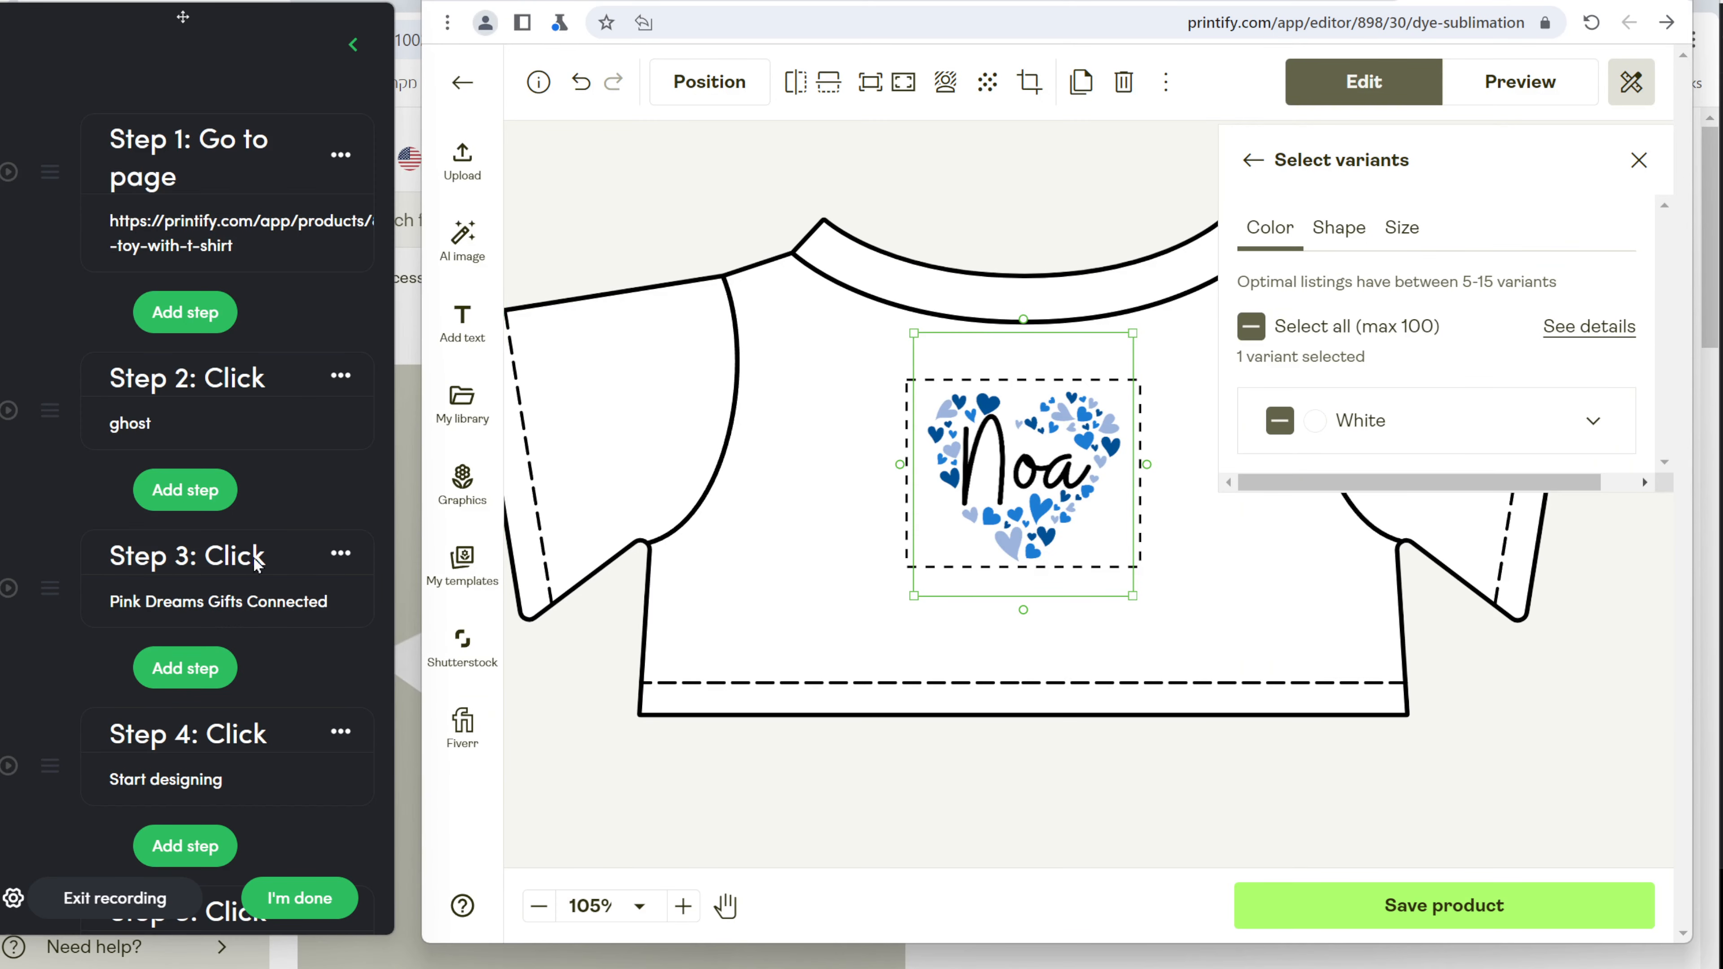
pyautogui.click(1580, 434)
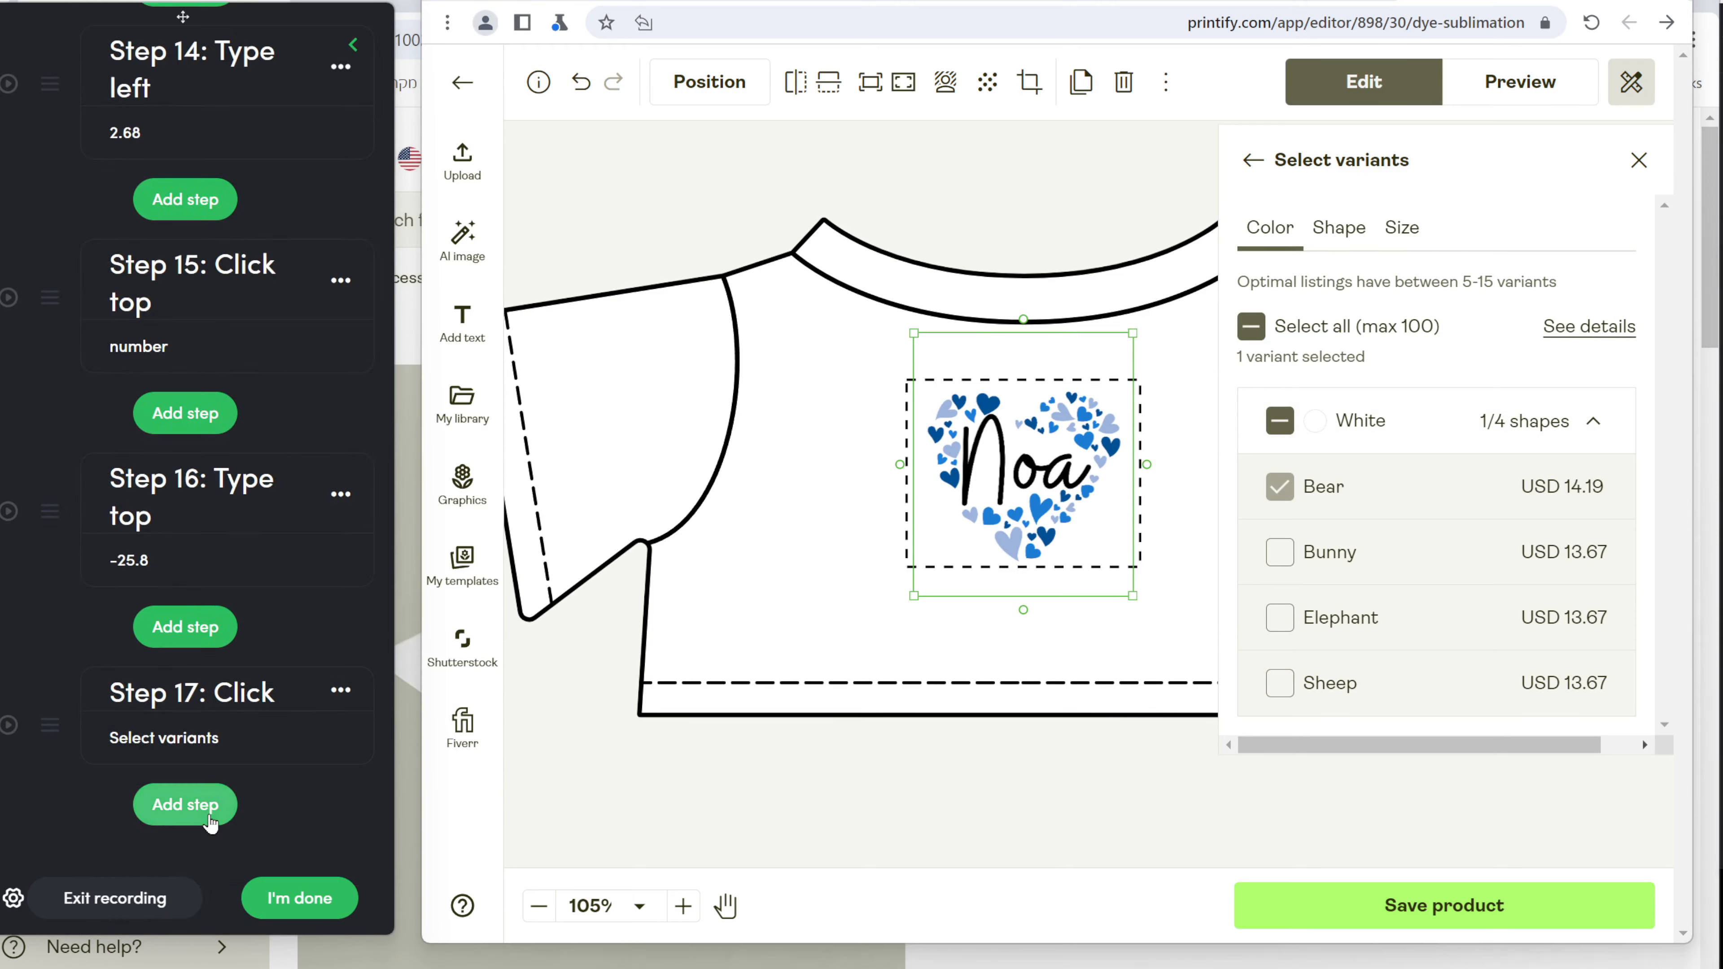
# Record a Click step on Select all (max 100), checking Bear, Bunny, Elephant and Sheep.
pyautogui.click(212, 826)
pyautogui.click(142, 197)
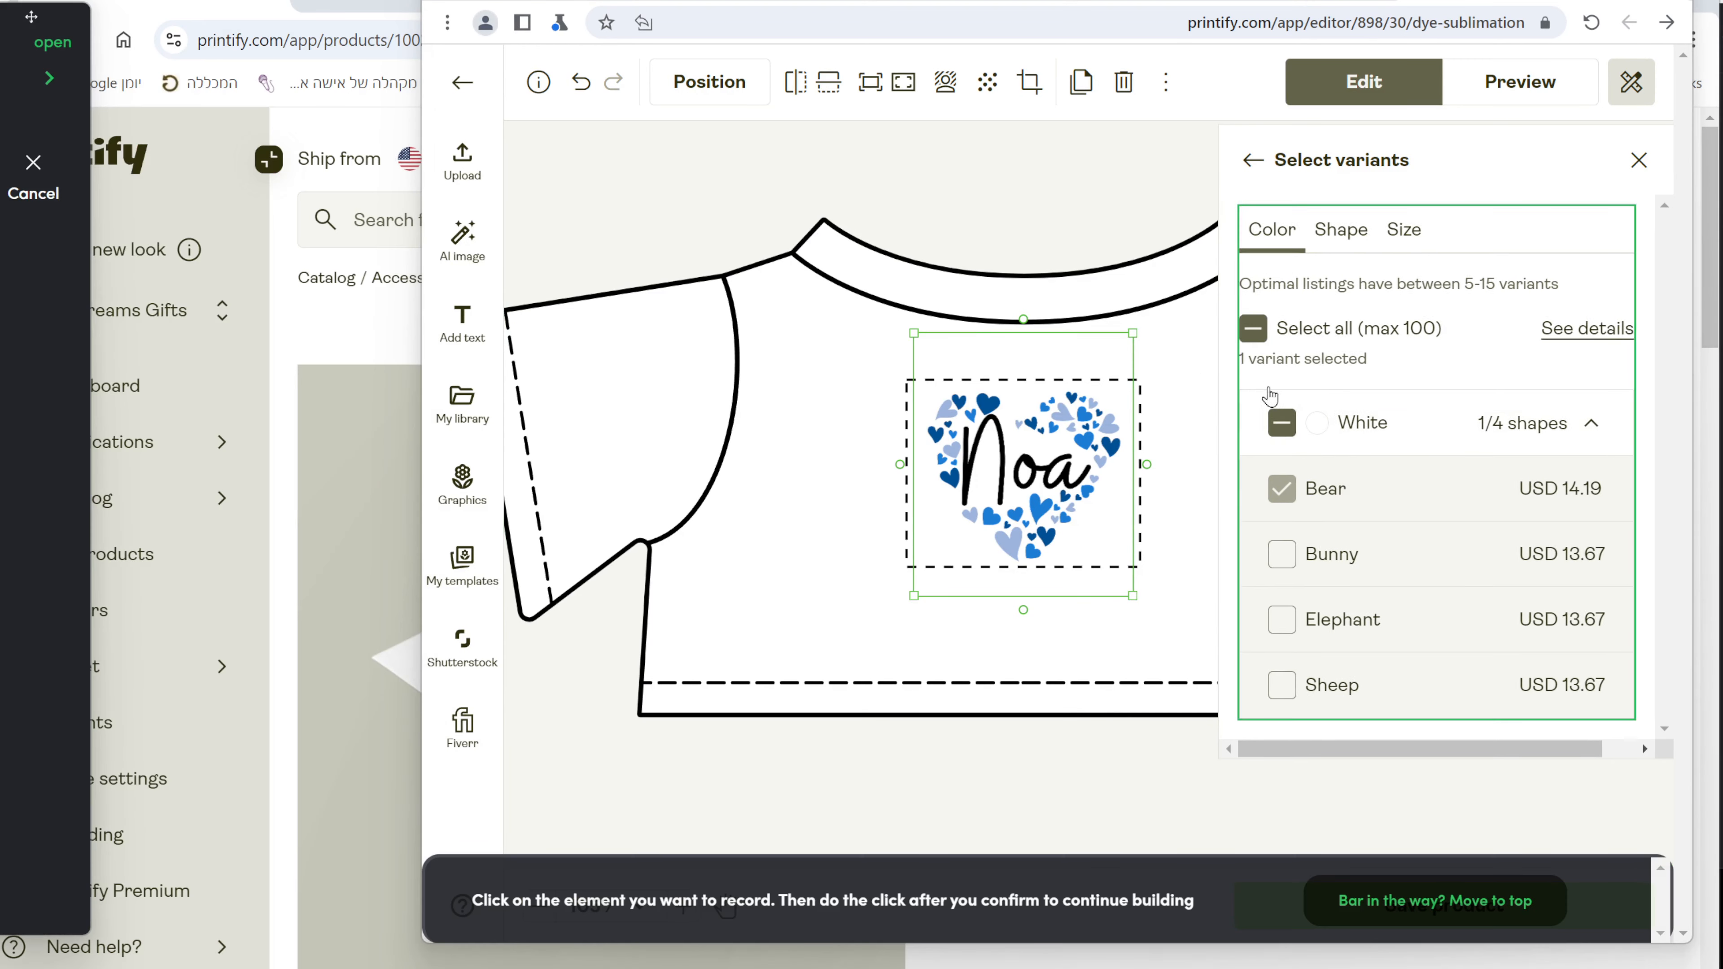
pyautogui.click(1251, 326)
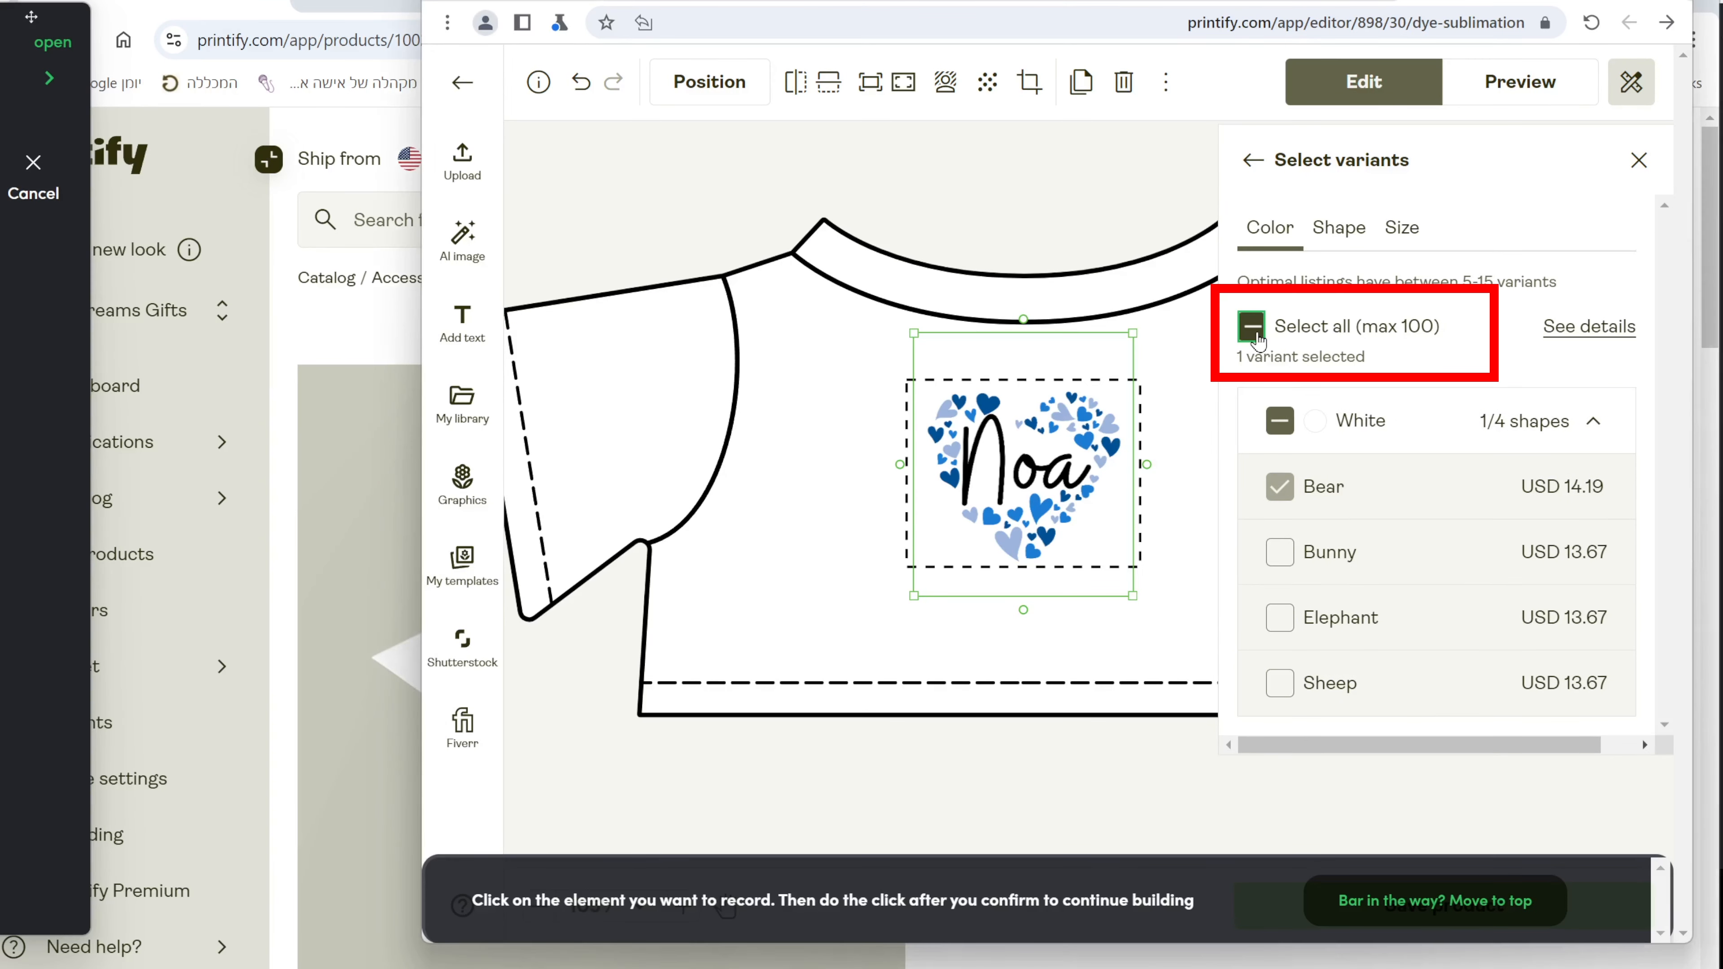
pyautogui.click(1053, 756)
pyautogui.click(1251, 327)
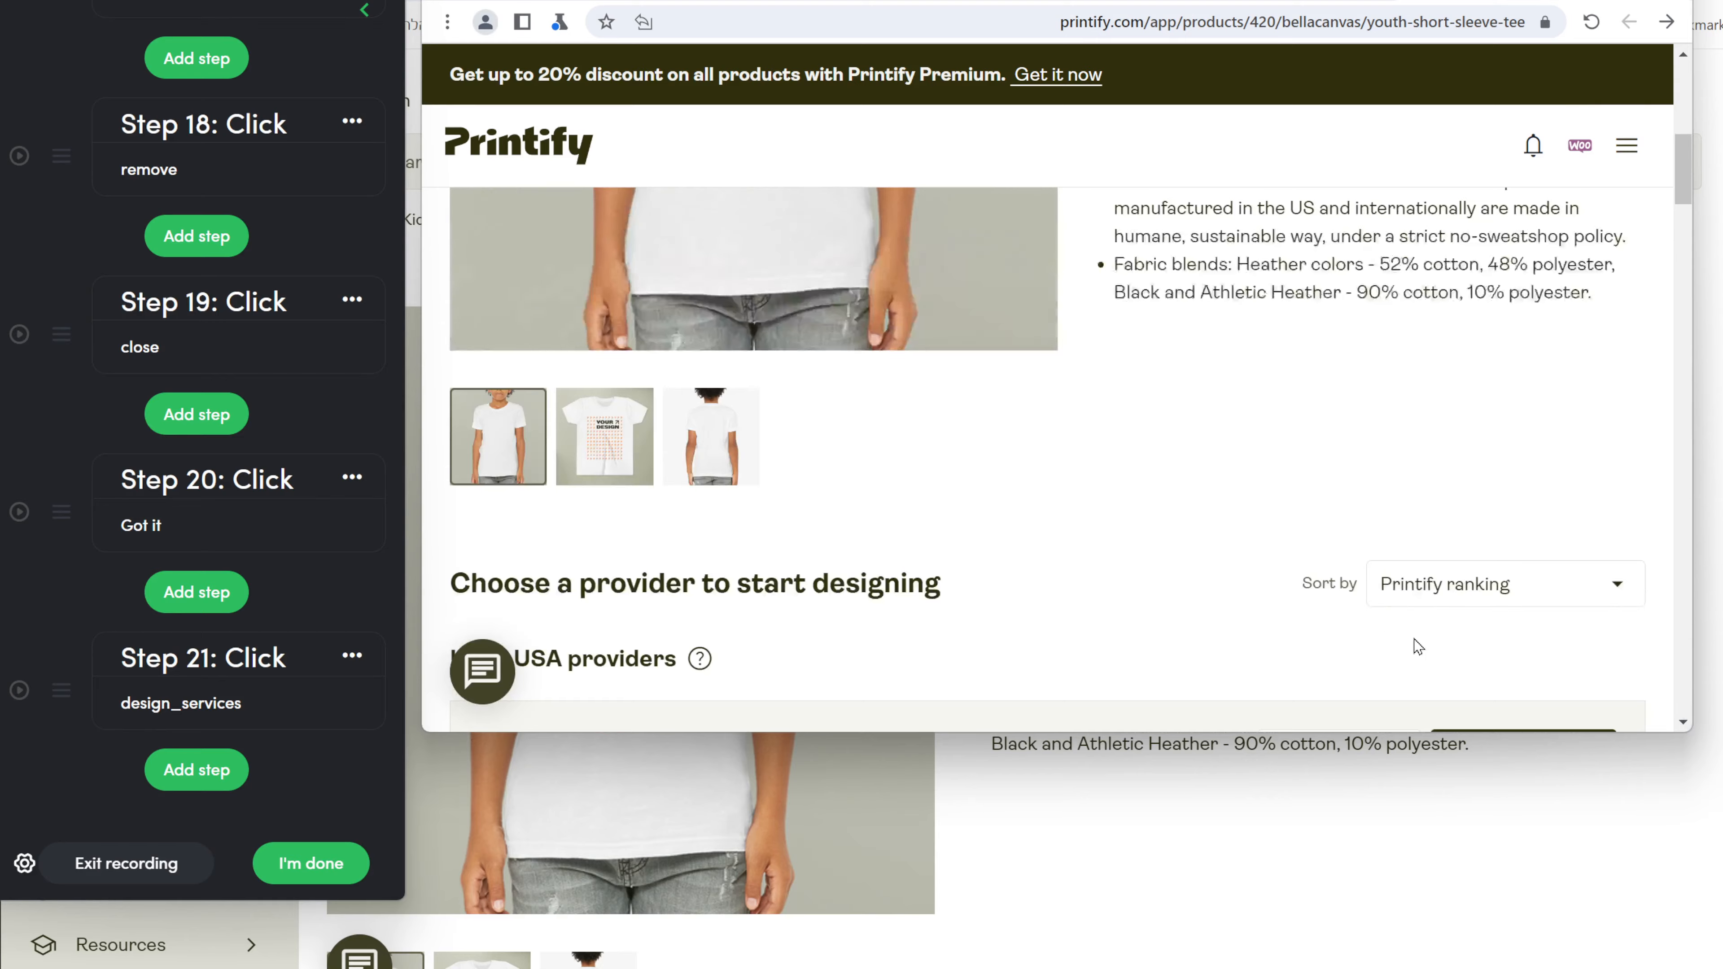
# Record a Click step choosing the True Royal shirt colour.
pyautogui.scroll(-10, 1411, 645)
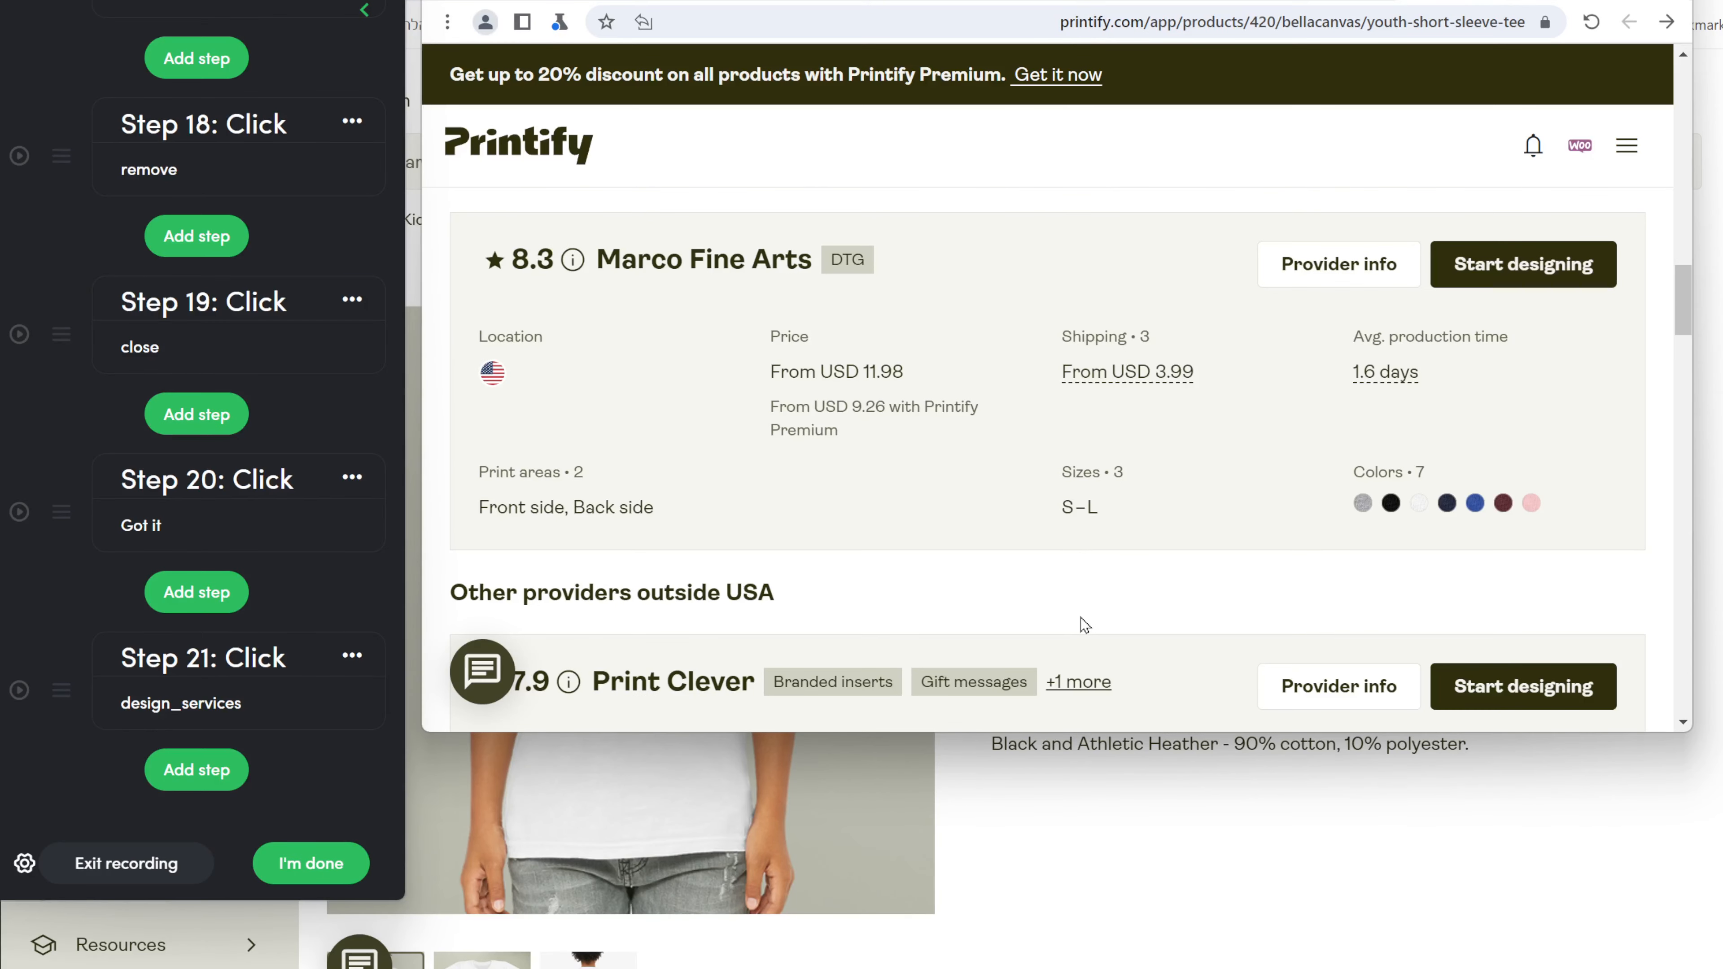
pyautogui.scroll(-5, 1084, 625)
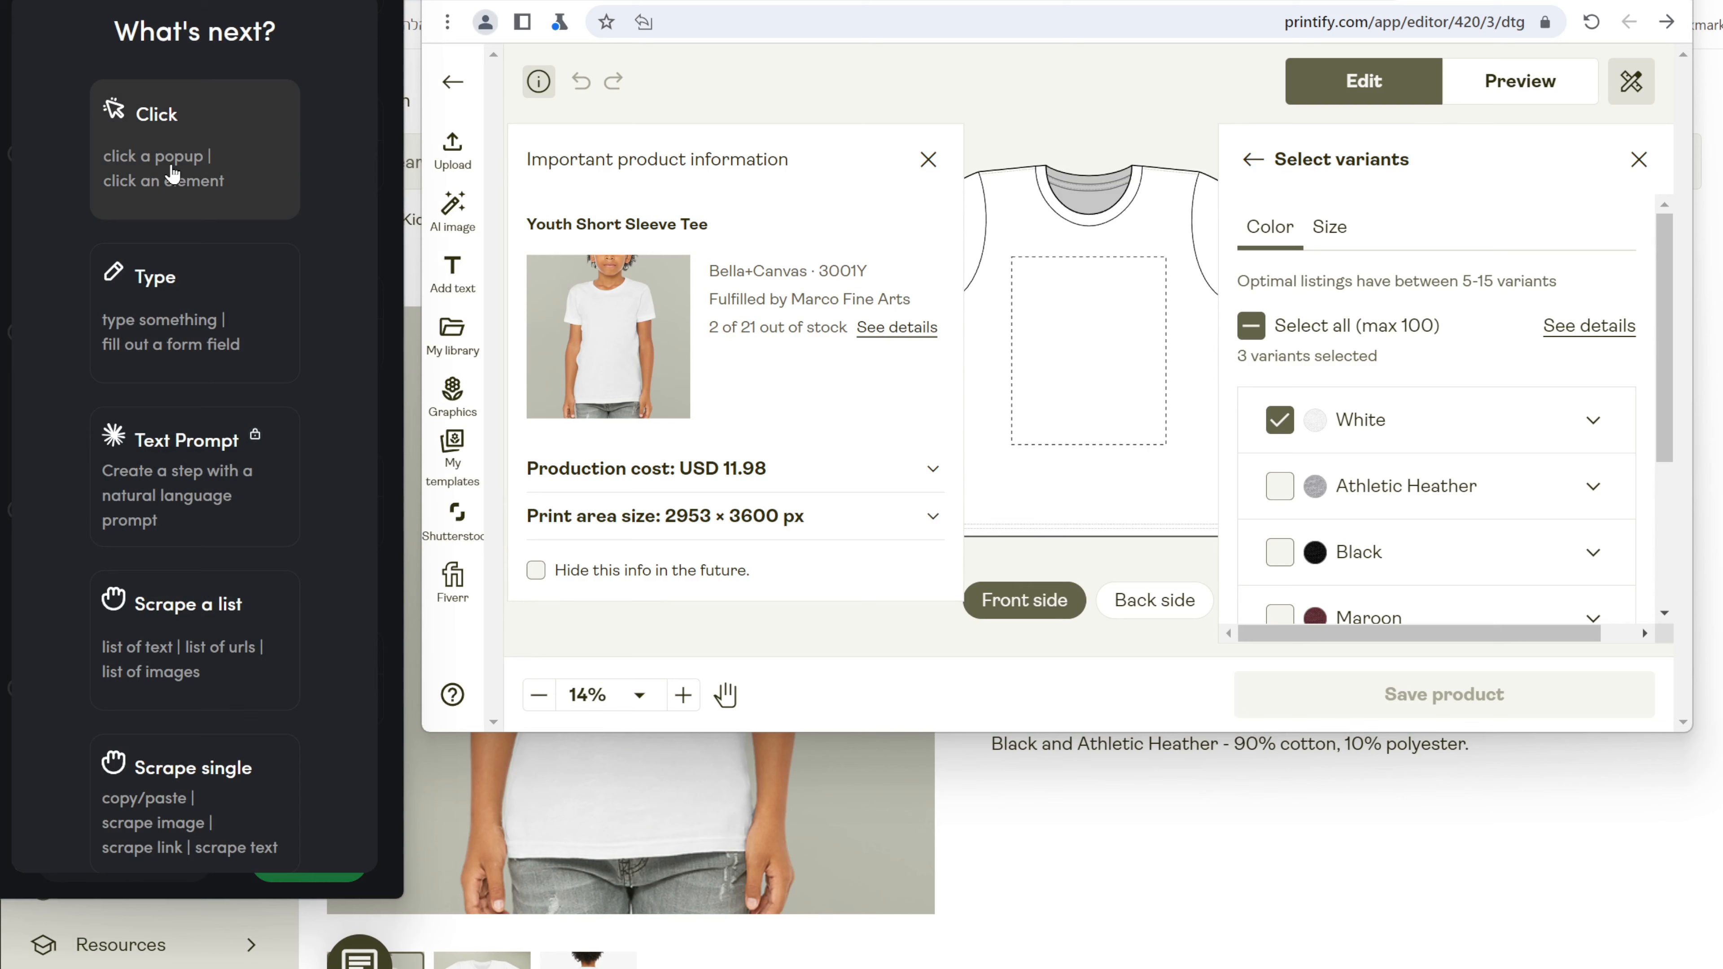
pyautogui.scroll(-4, 1340, 400)
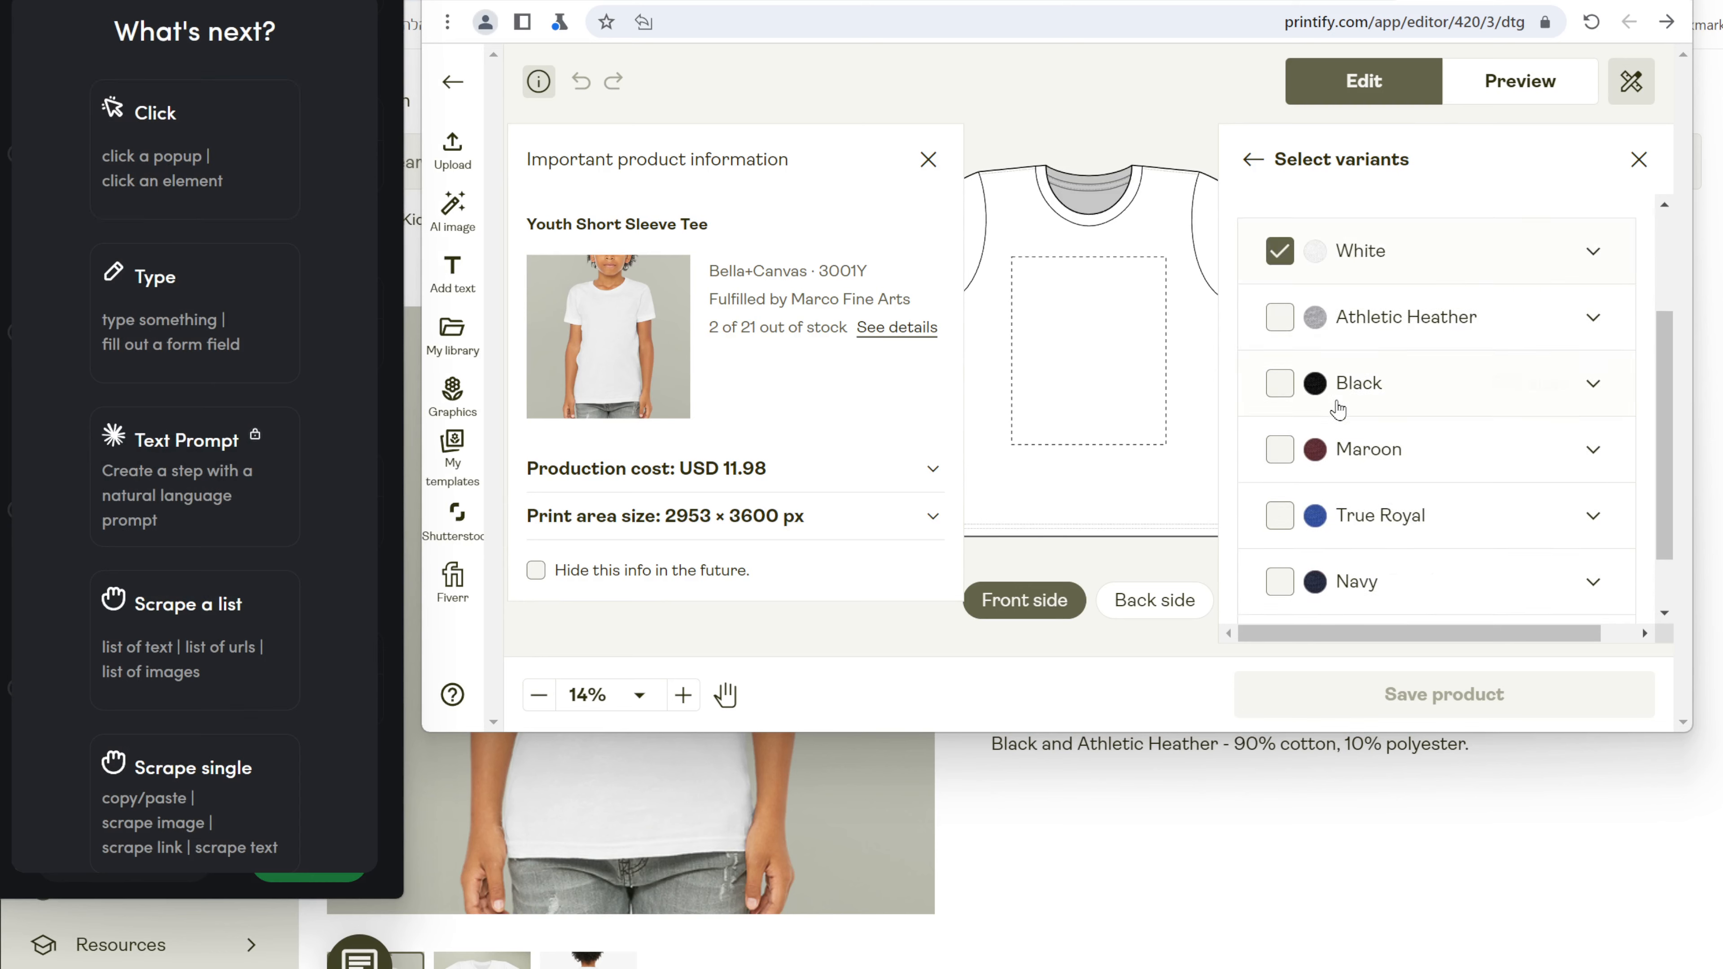
pyautogui.click(156, 136)
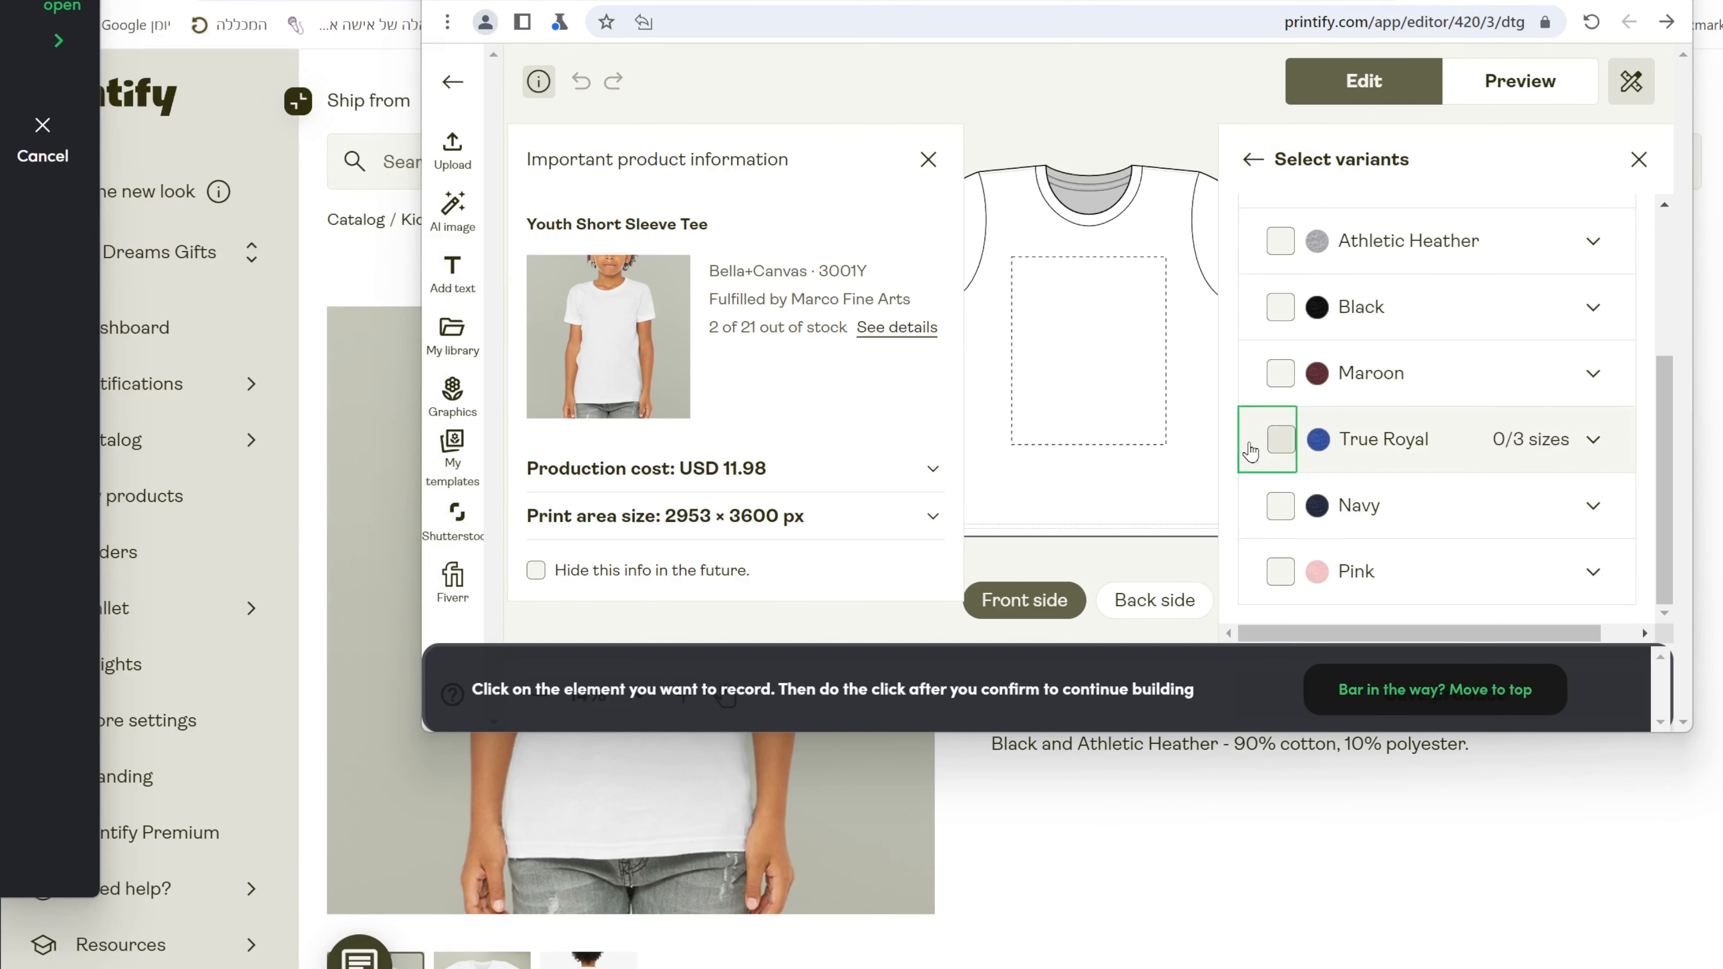
pyautogui.click(1280, 440)
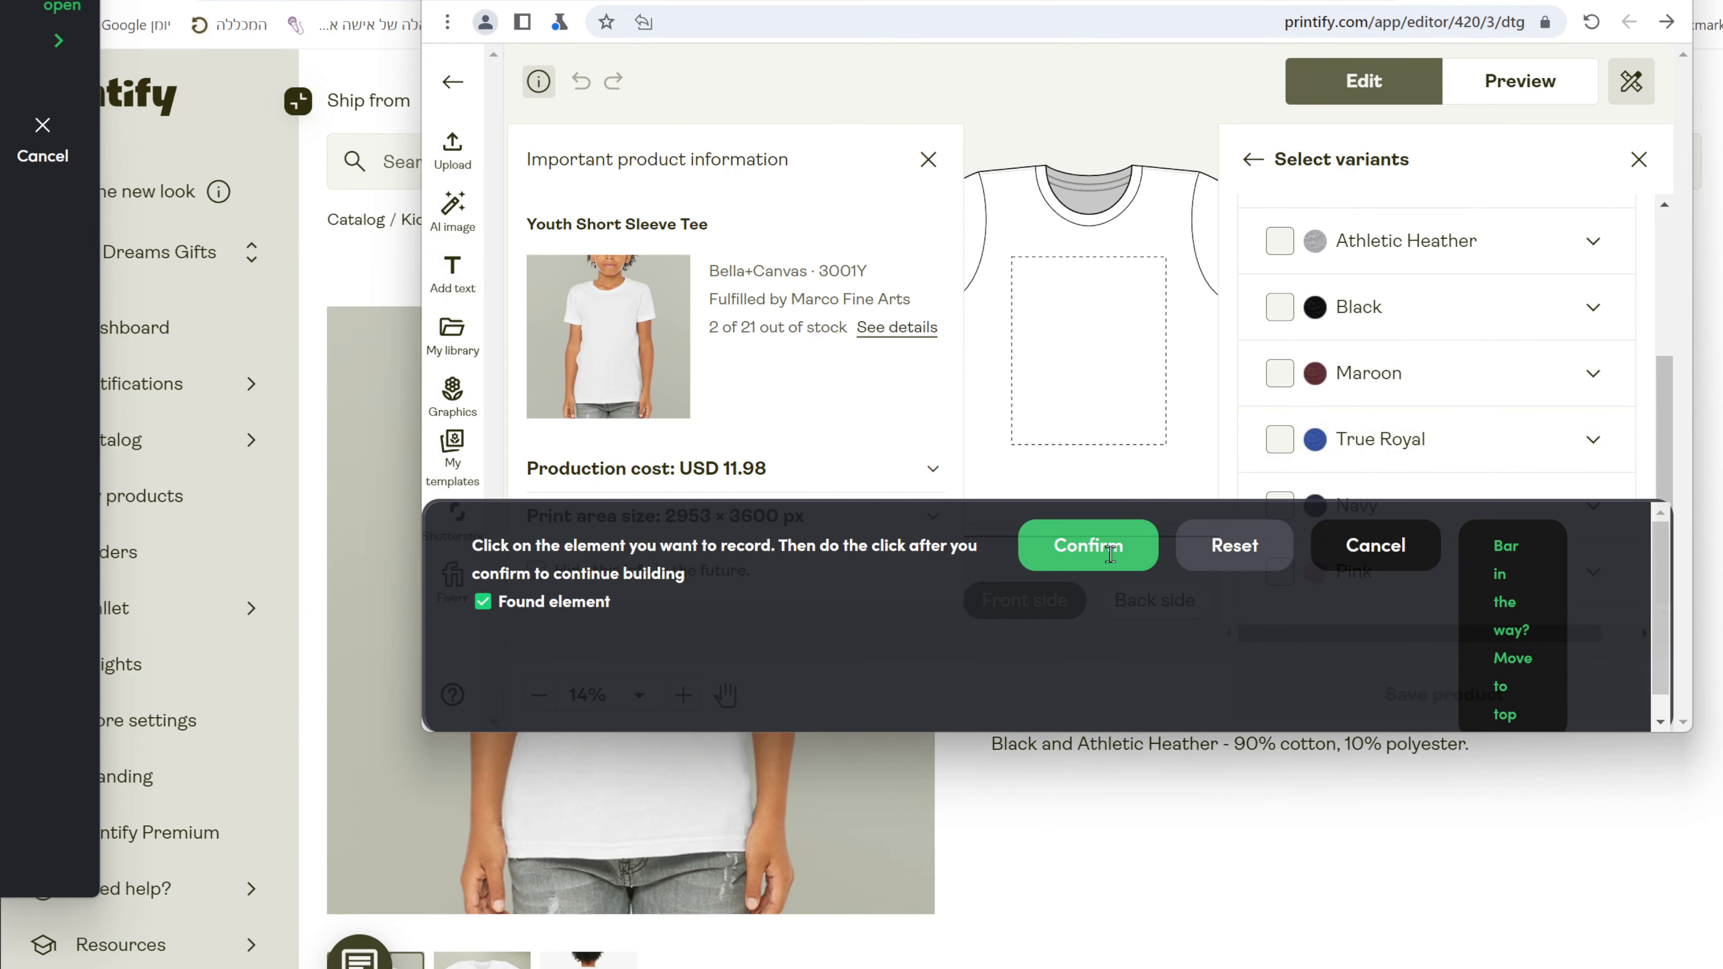
pyautogui.click(1109, 554)
# Give True Royal its own specific design and place Noa.png from My library on it.
pyautogui.click(1631, 81)
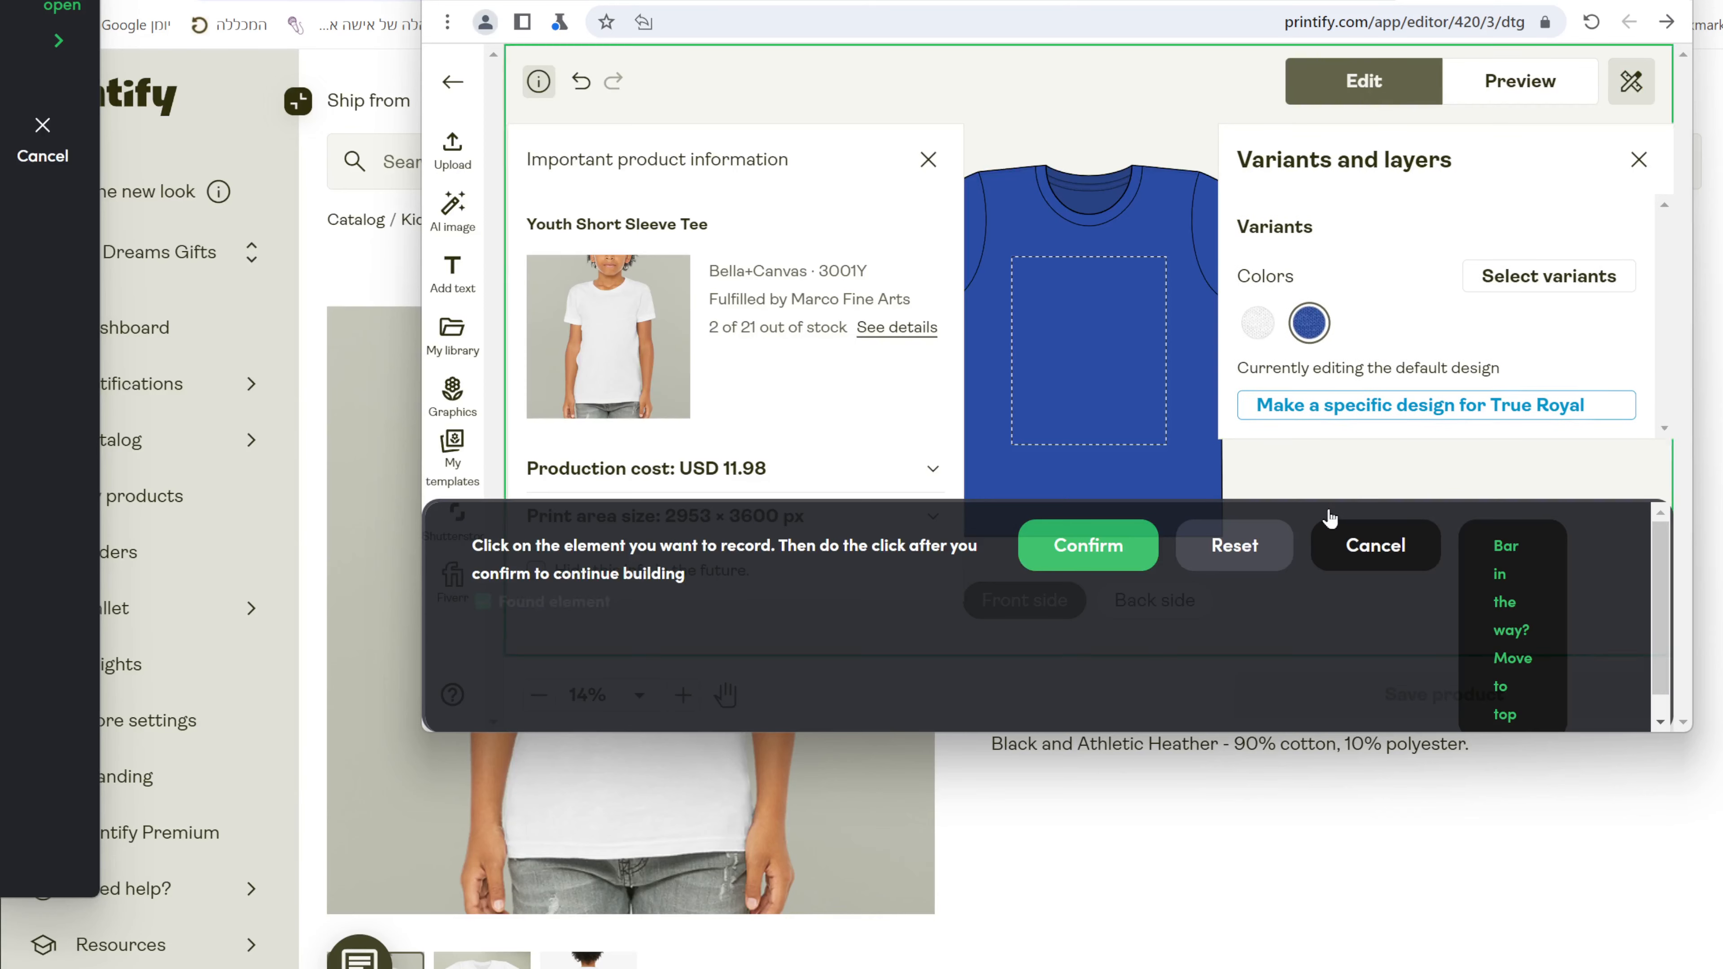
pyautogui.click(1088, 545)
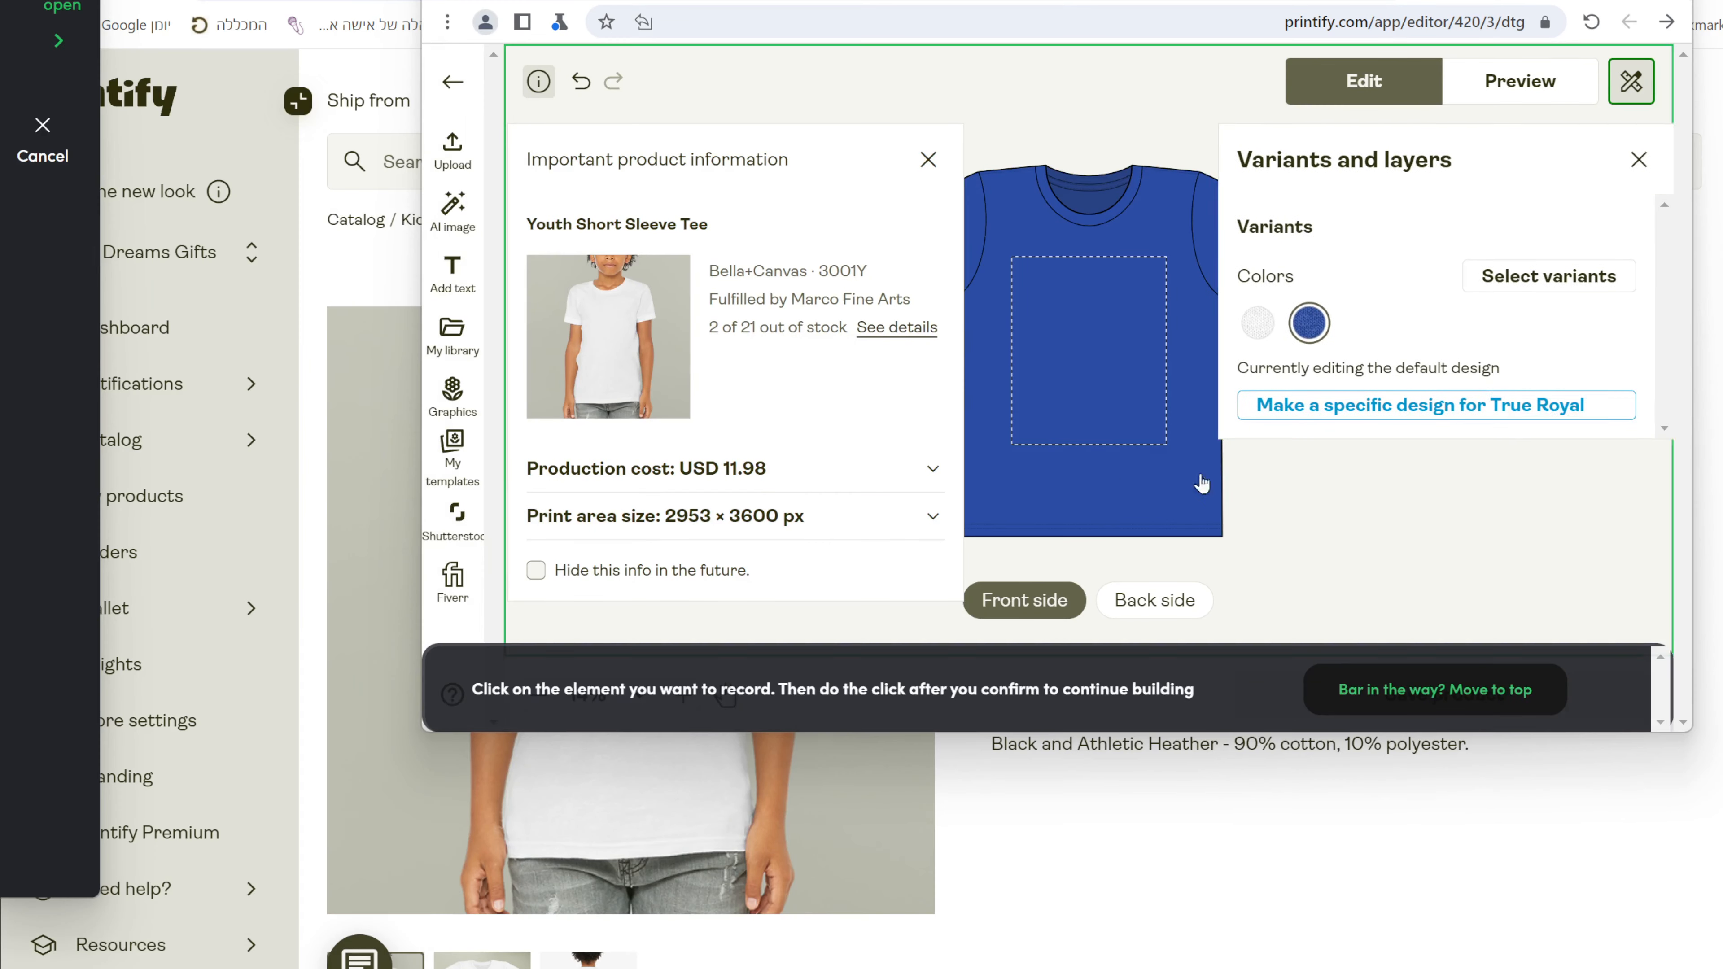
pyautogui.click(1613, 410)
pyautogui.click(1153, 546)
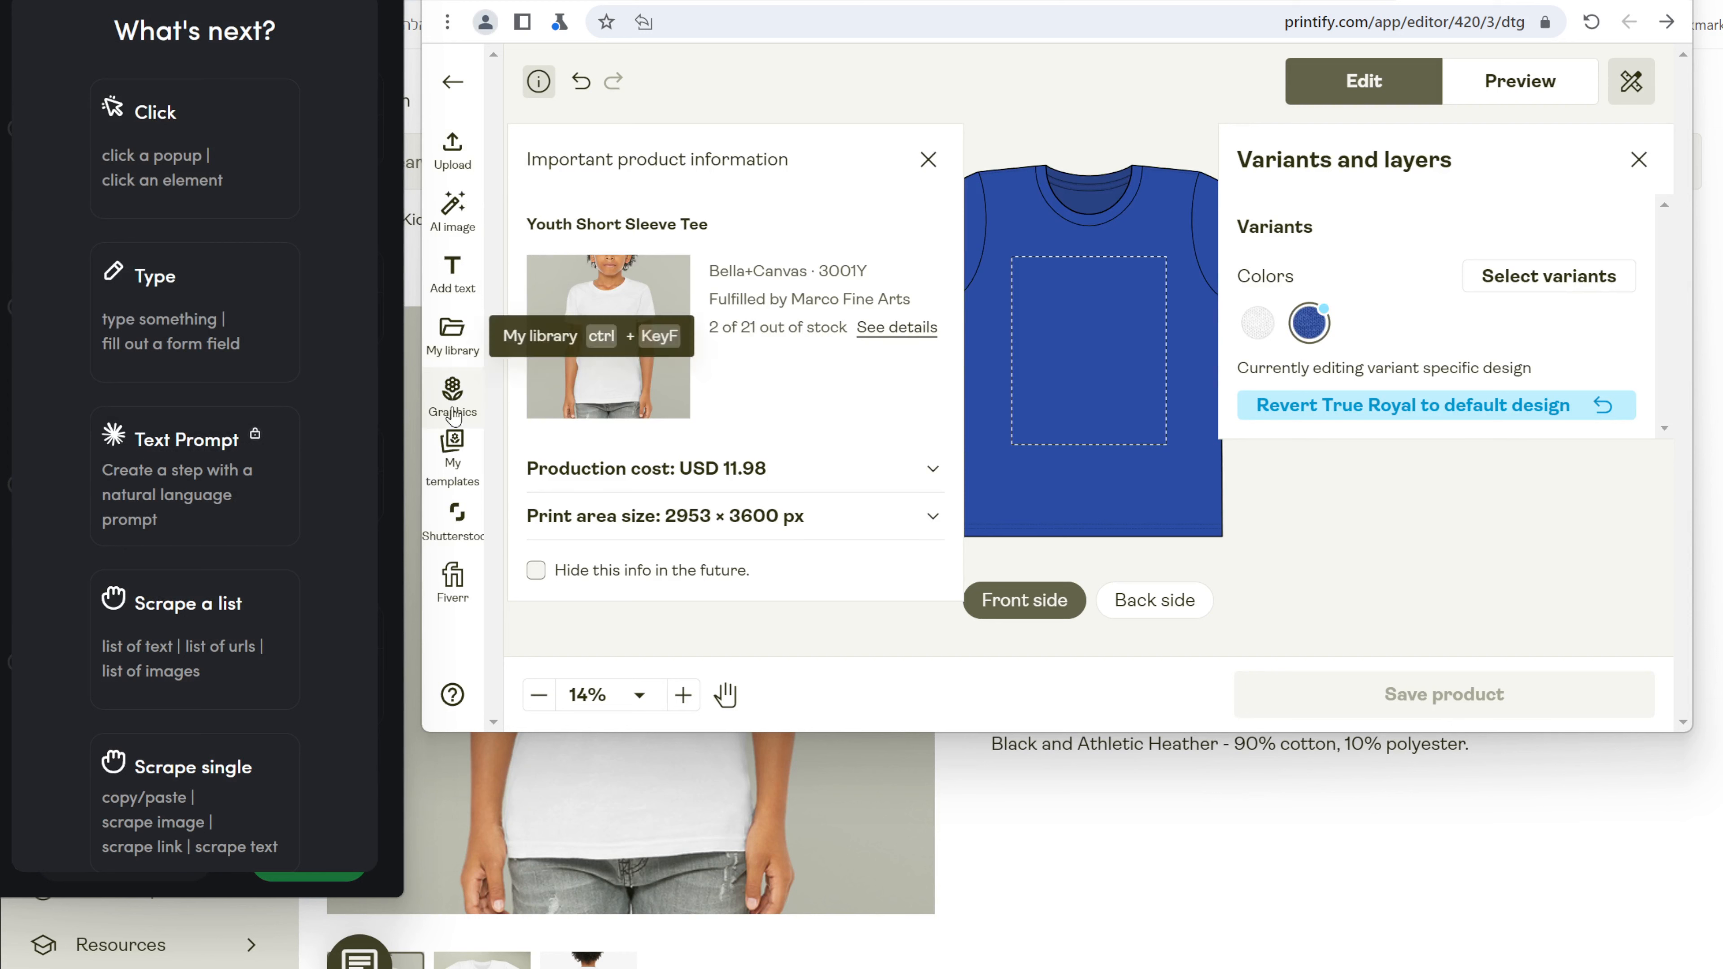
pyautogui.click(452, 339)
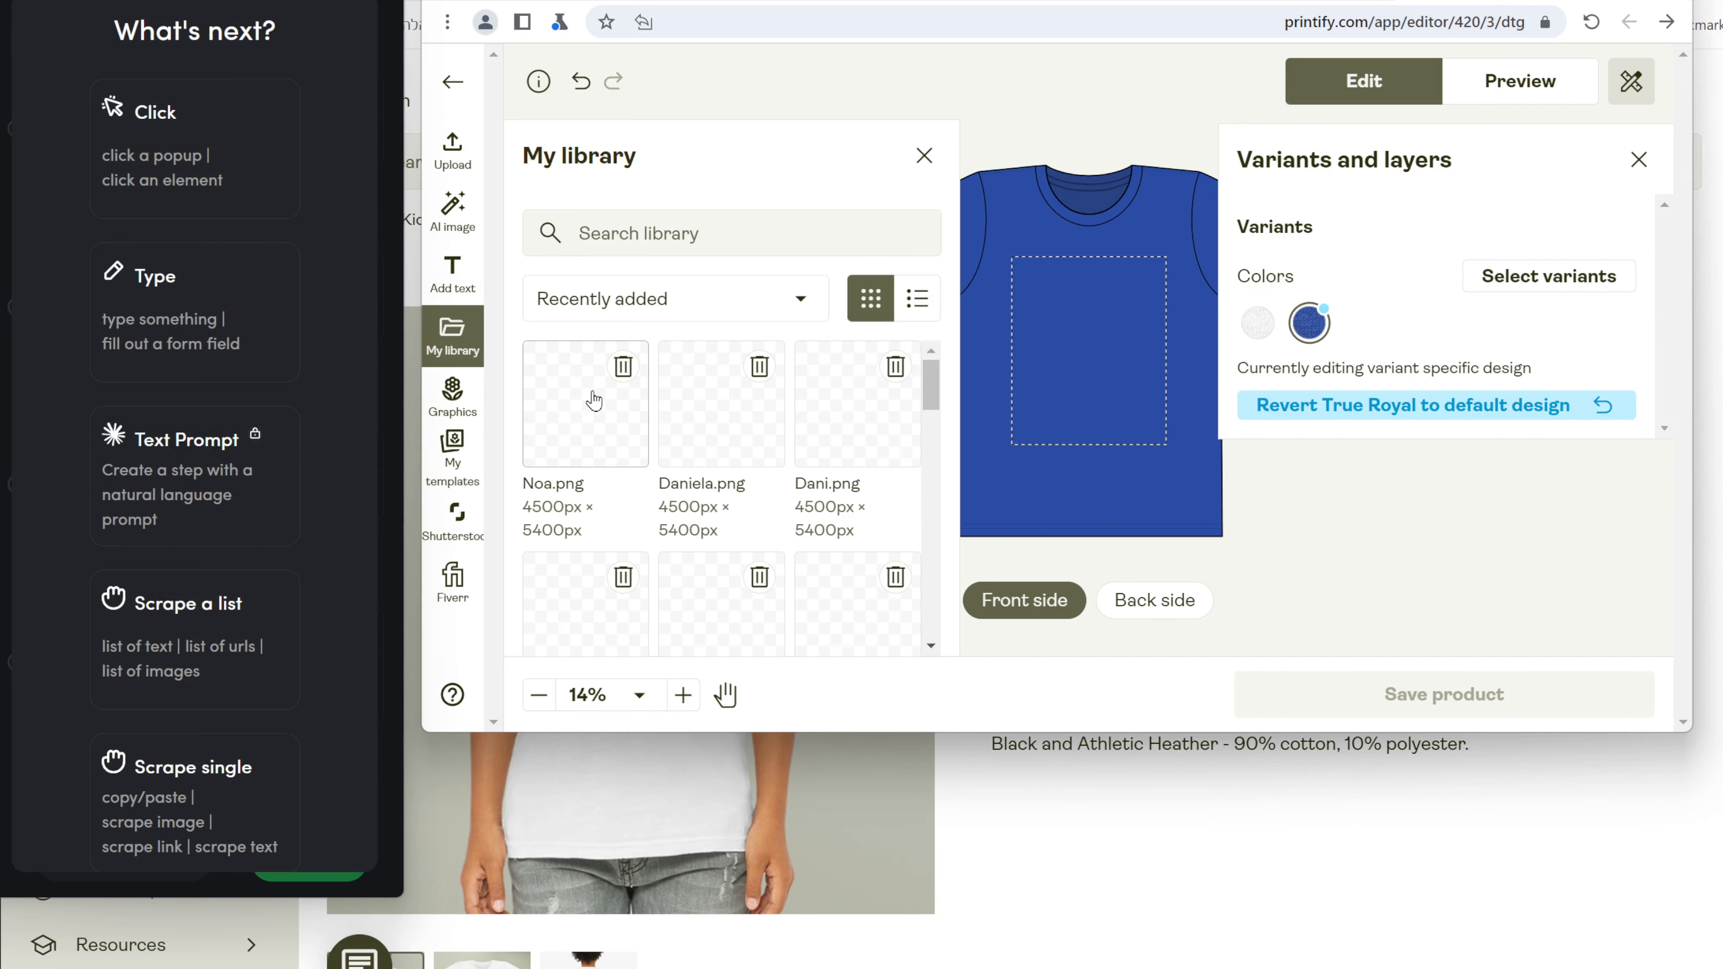
pyautogui.click(595, 400)
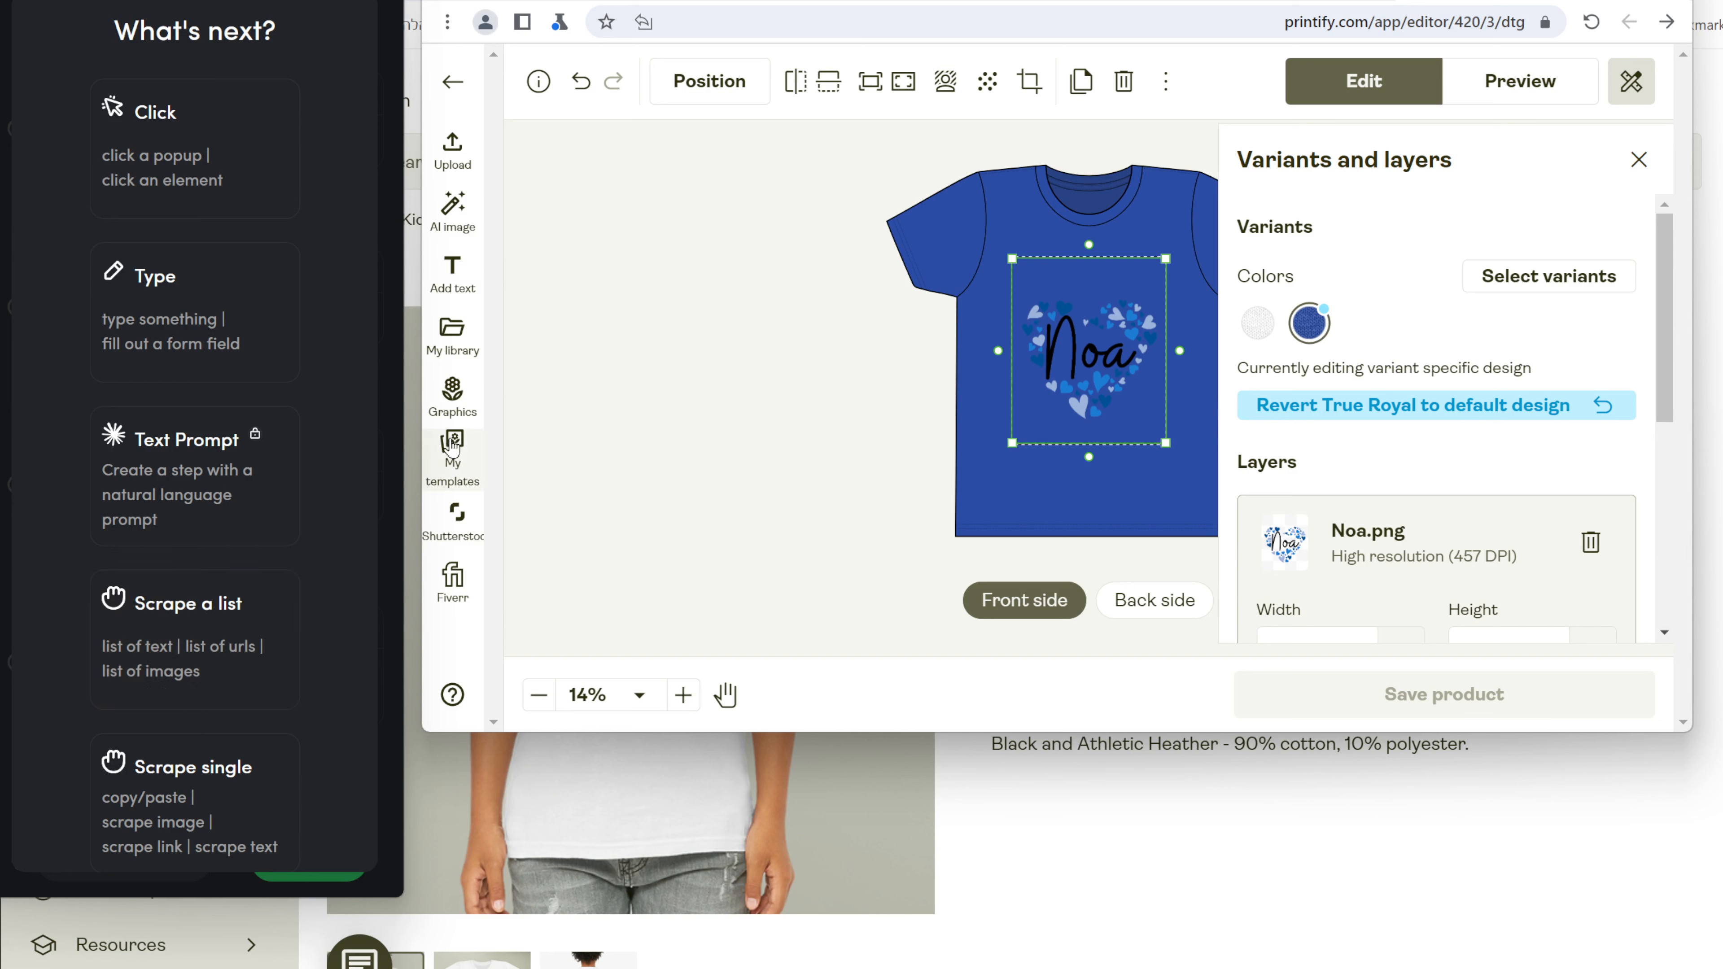
# Place Daniela.png on the white variant, then toggle white and True Royal to verify both designs.
pyautogui.click(1256, 324)
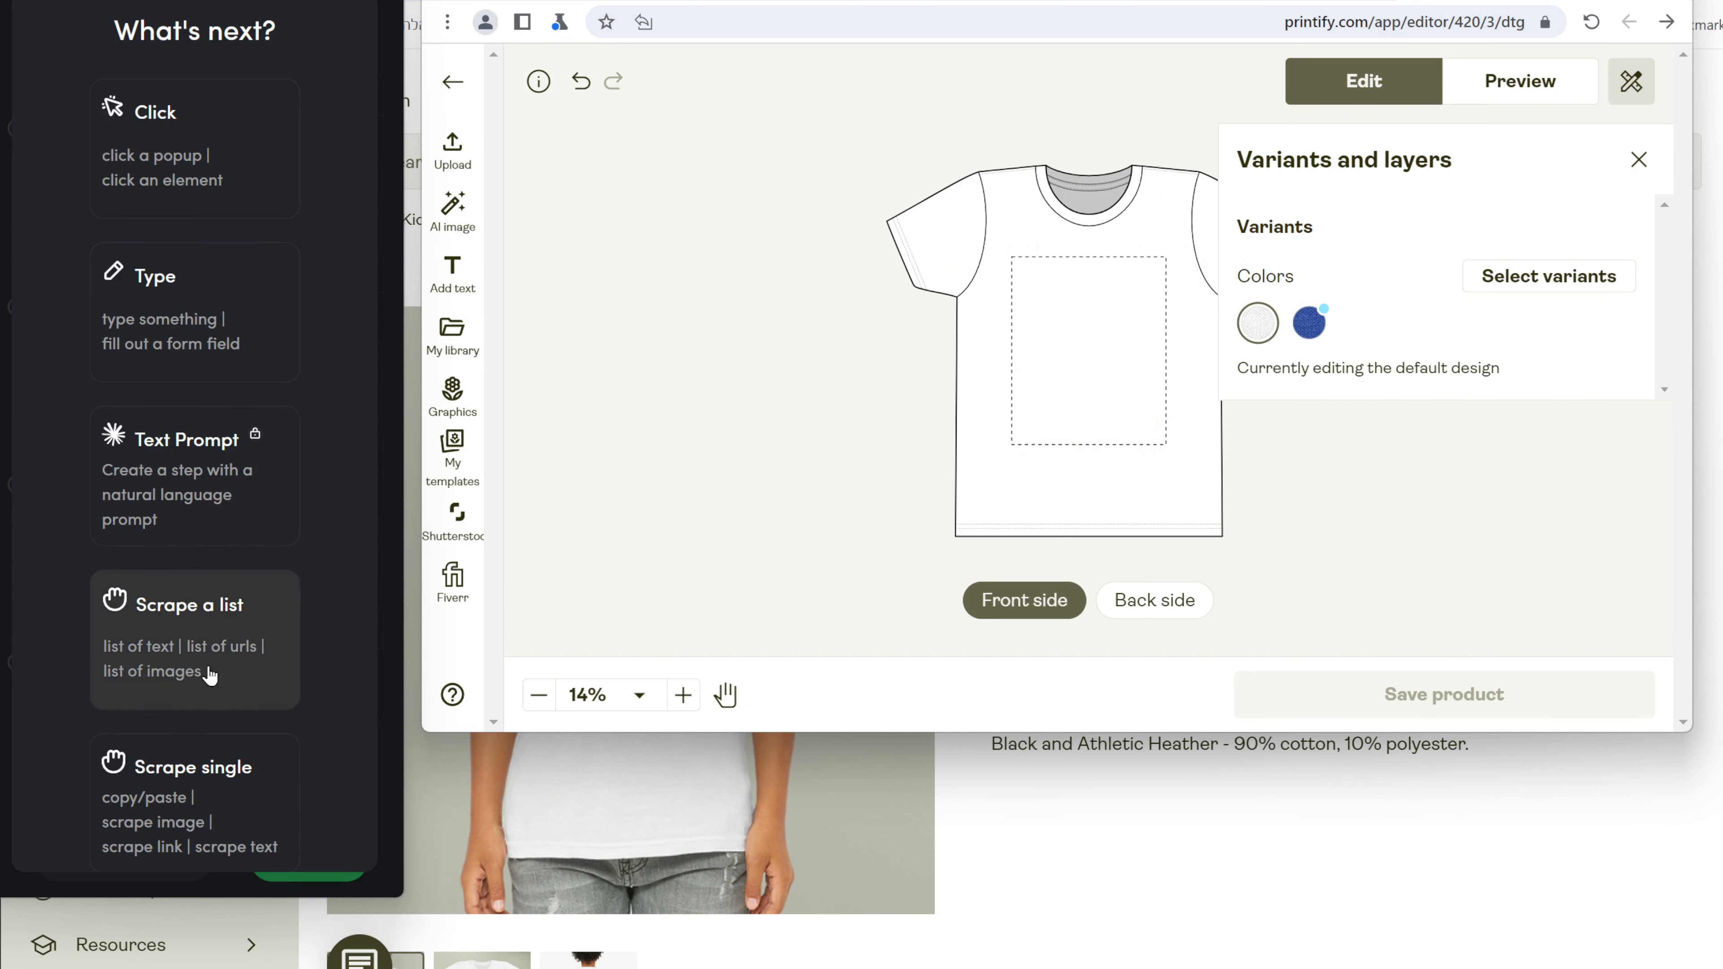
pyautogui.click(452, 336)
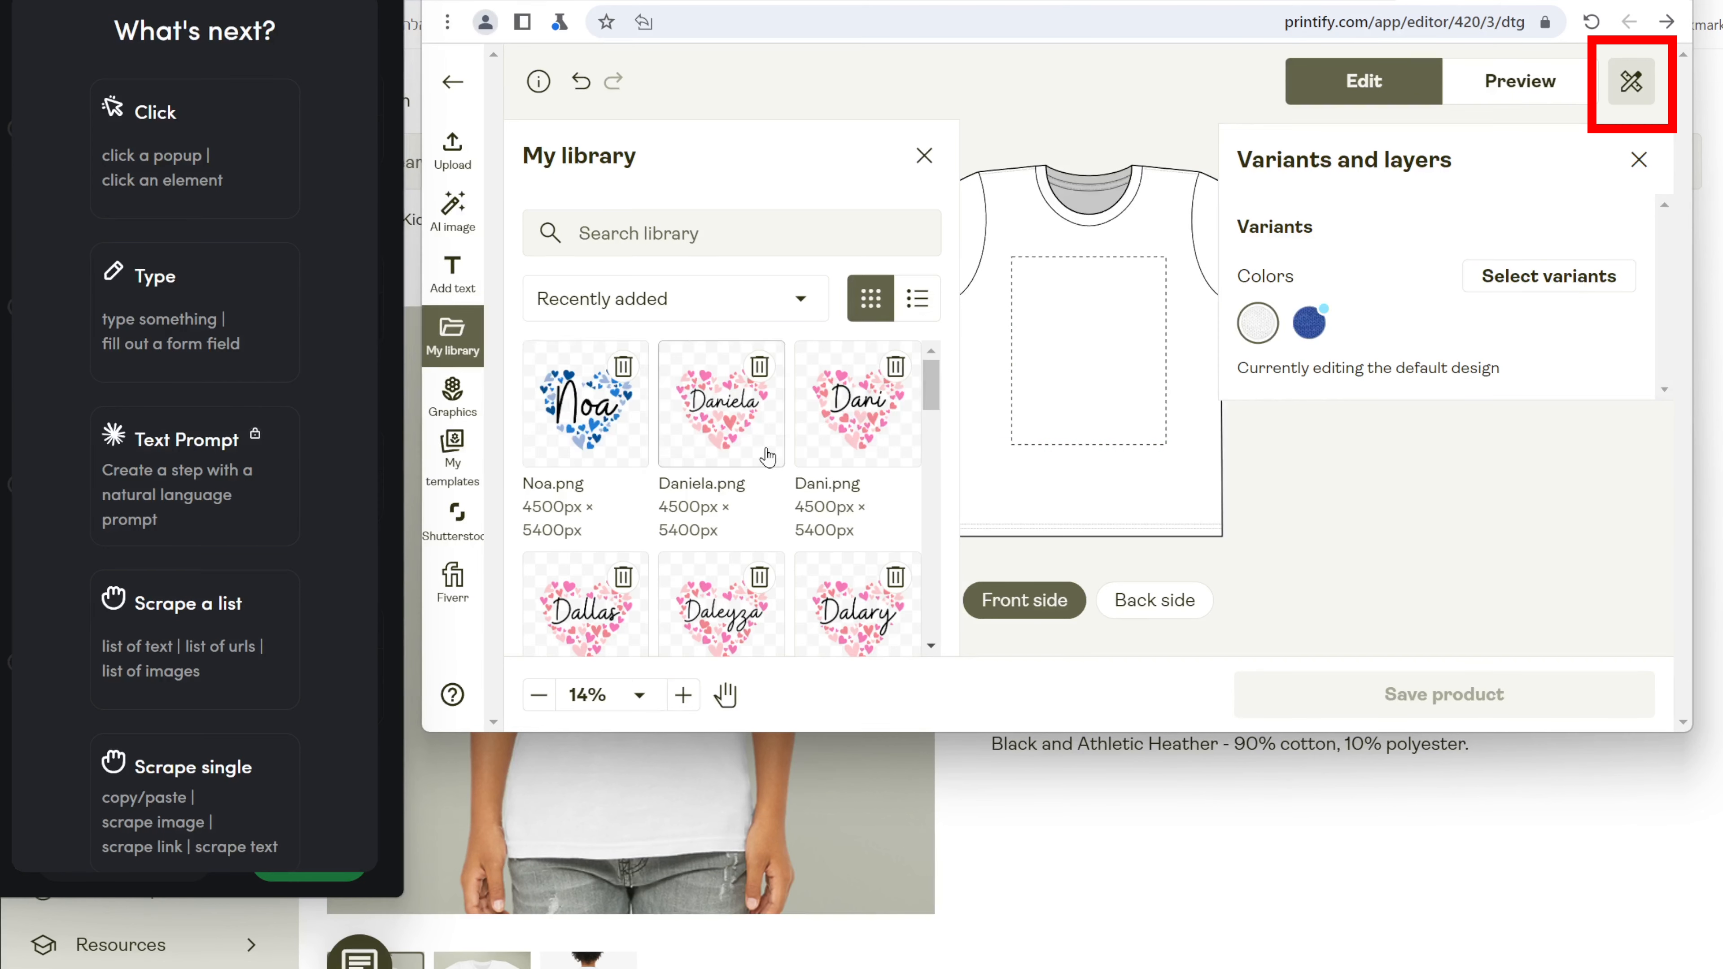
pyautogui.click(767, 457)
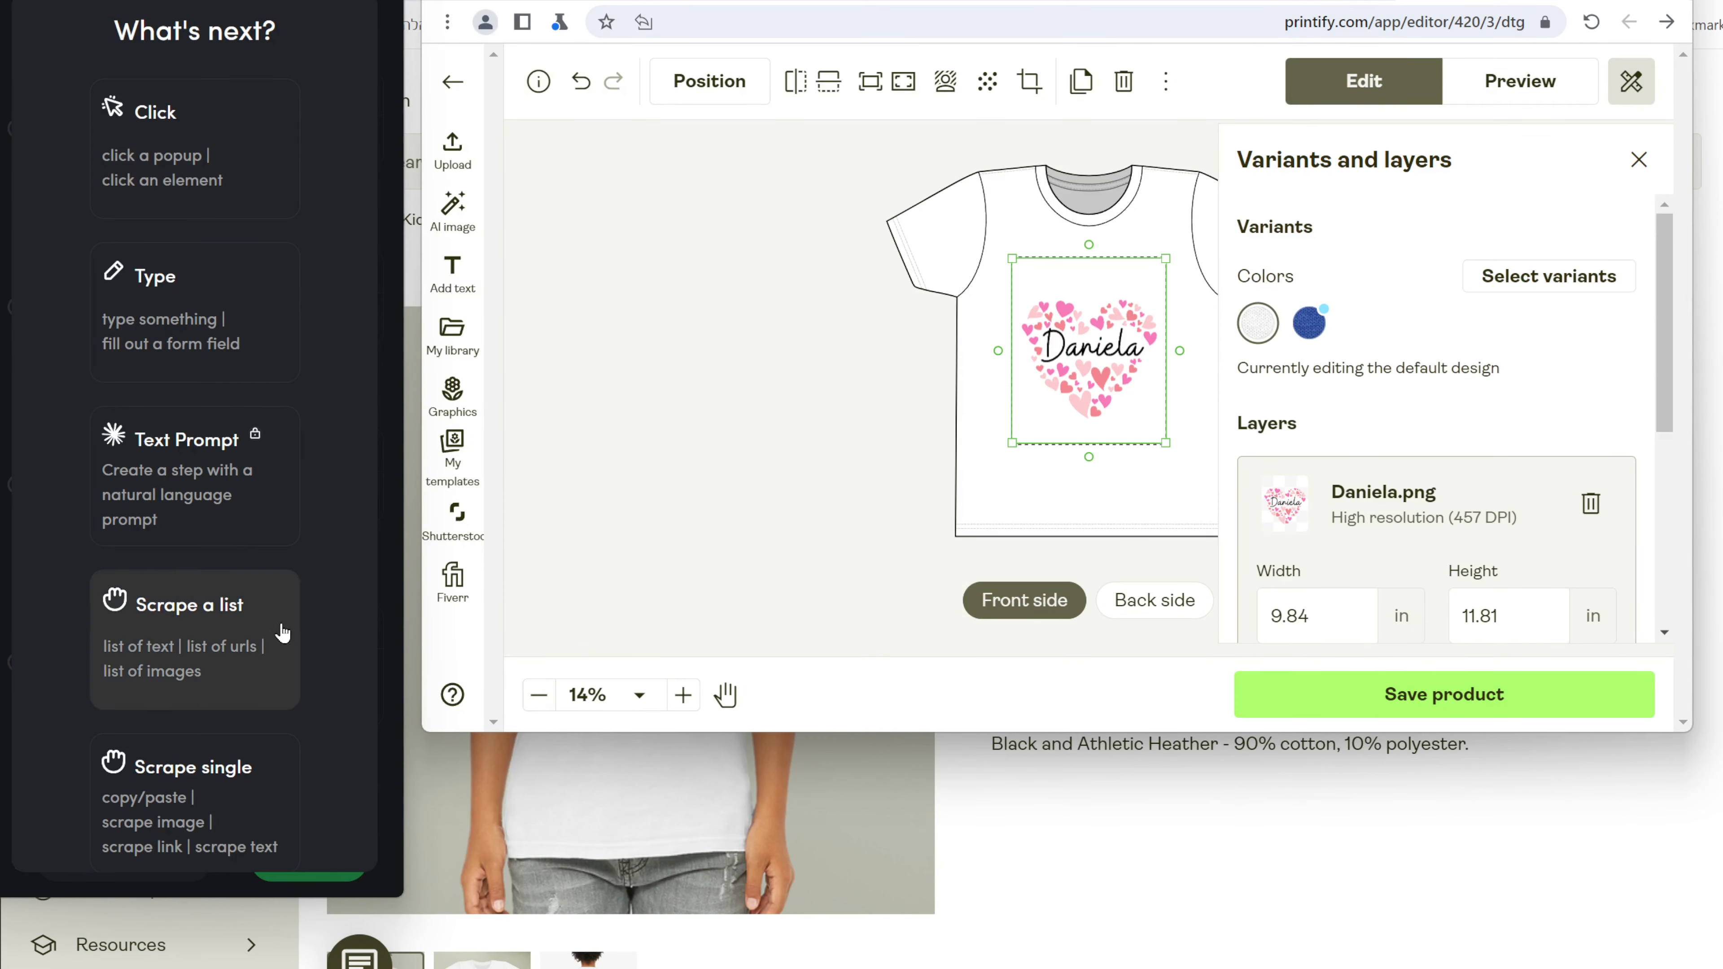
pyautogui.click(1298, 331)
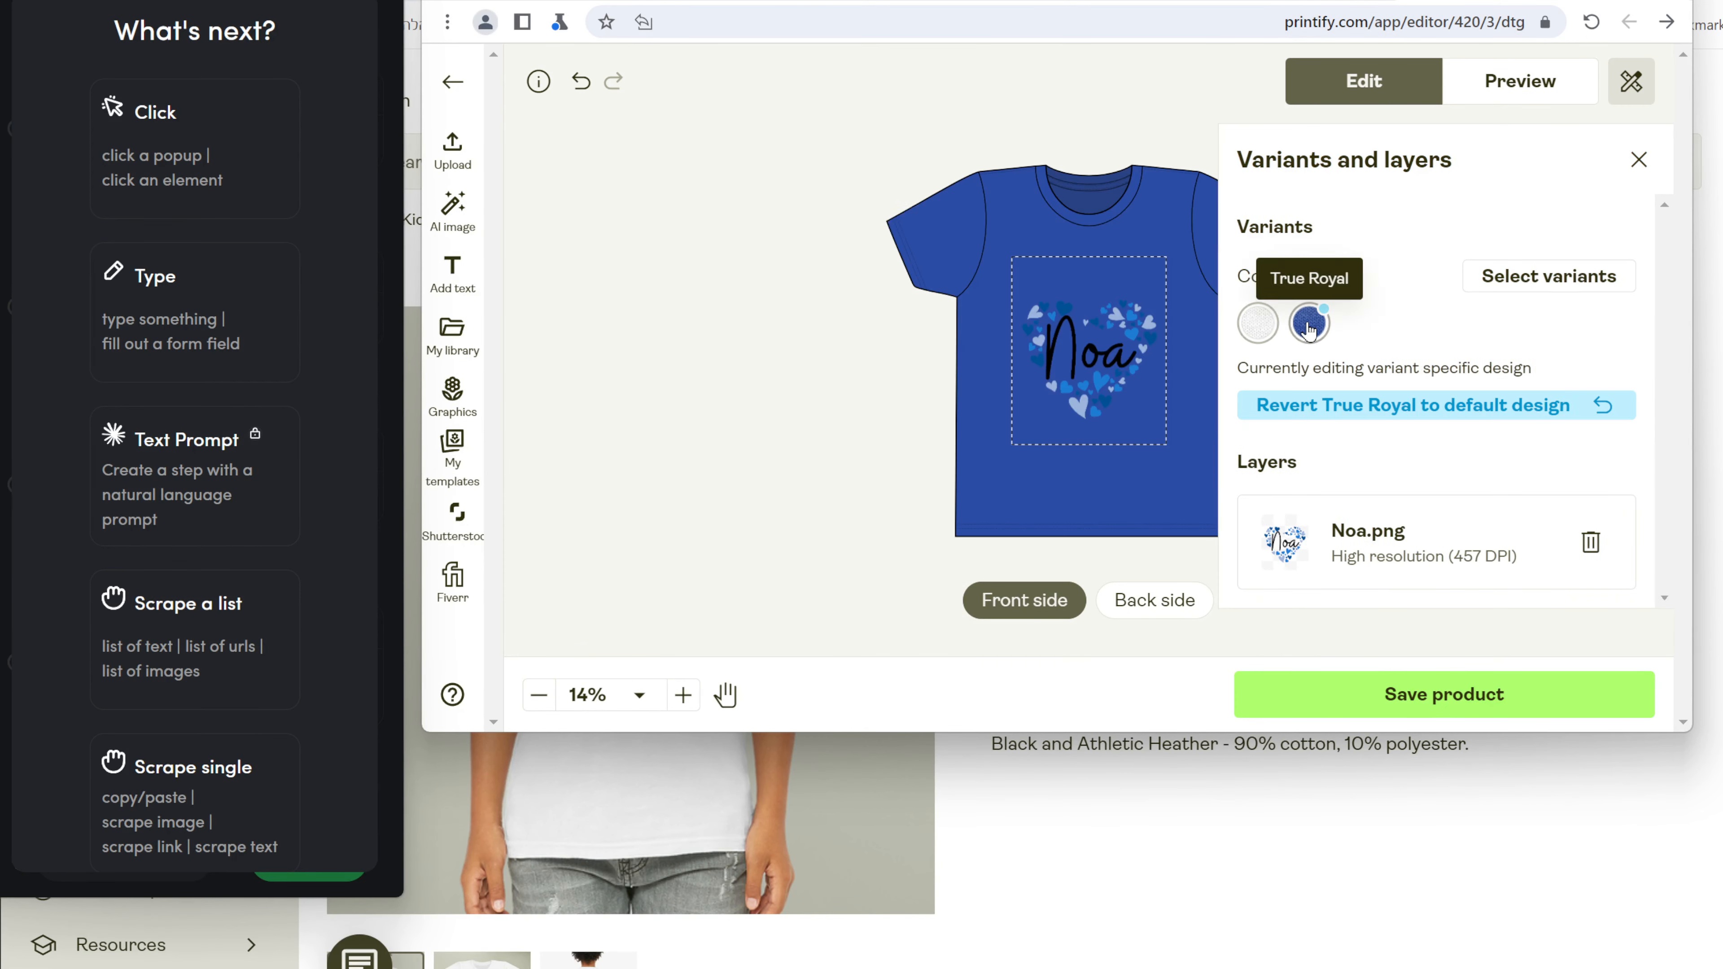
pyautogui.click(1257, 331)
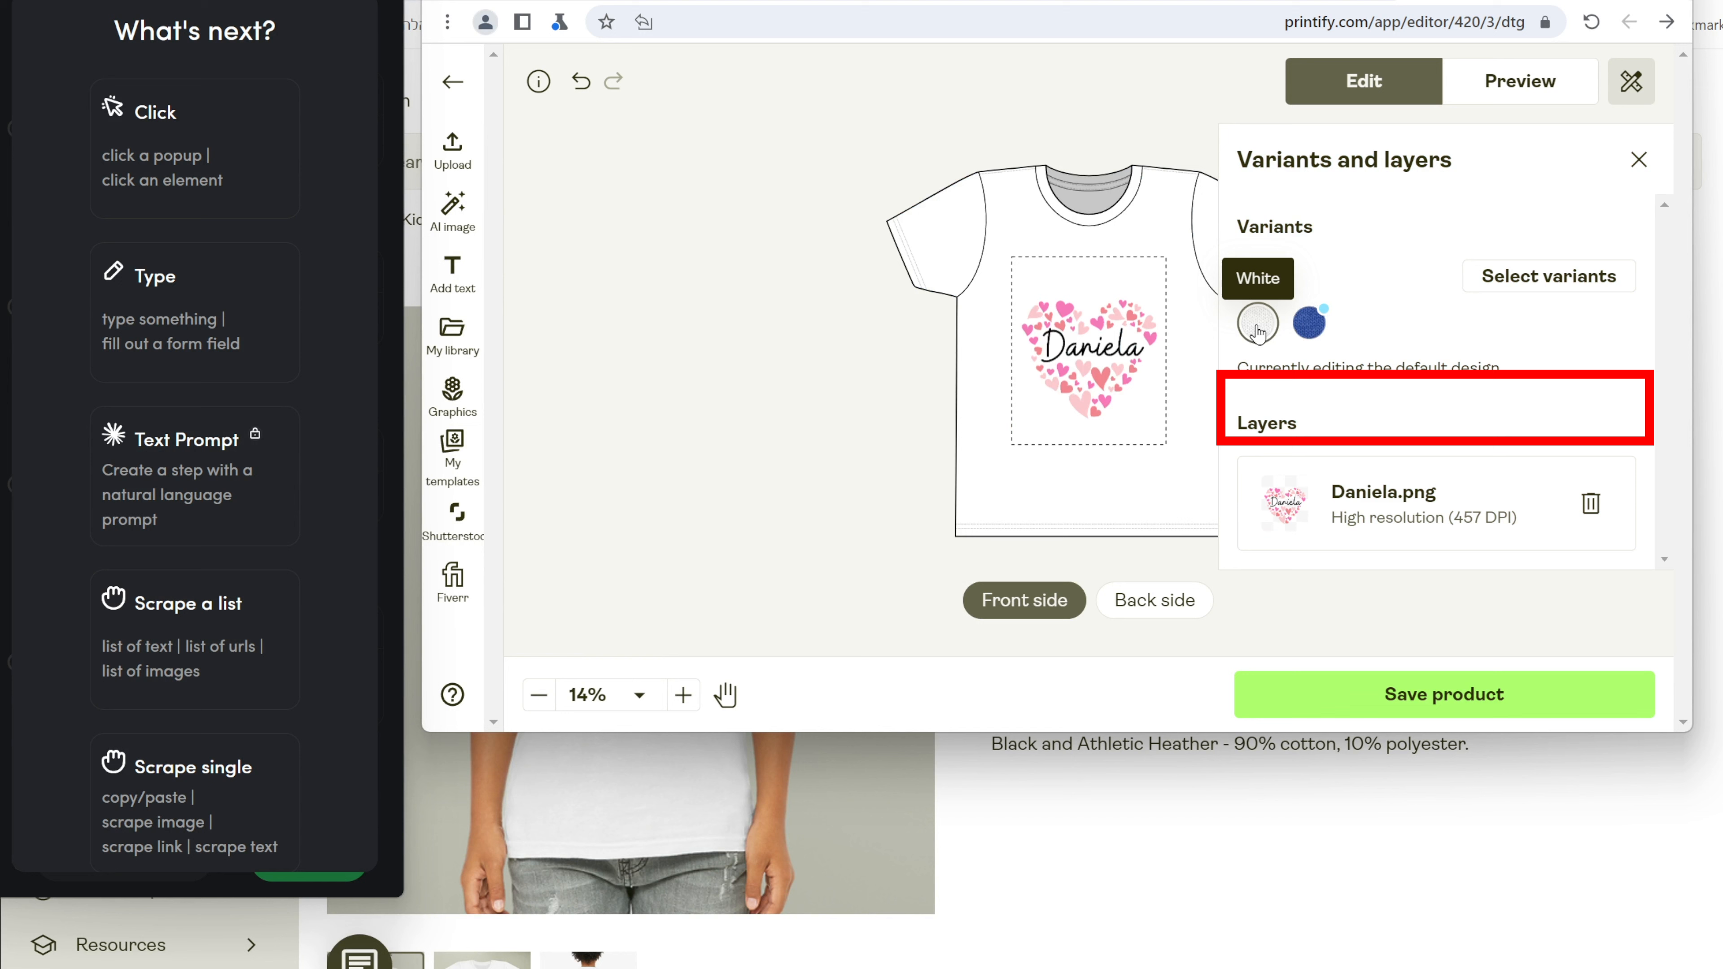
pyautogui.click(1310, 327)
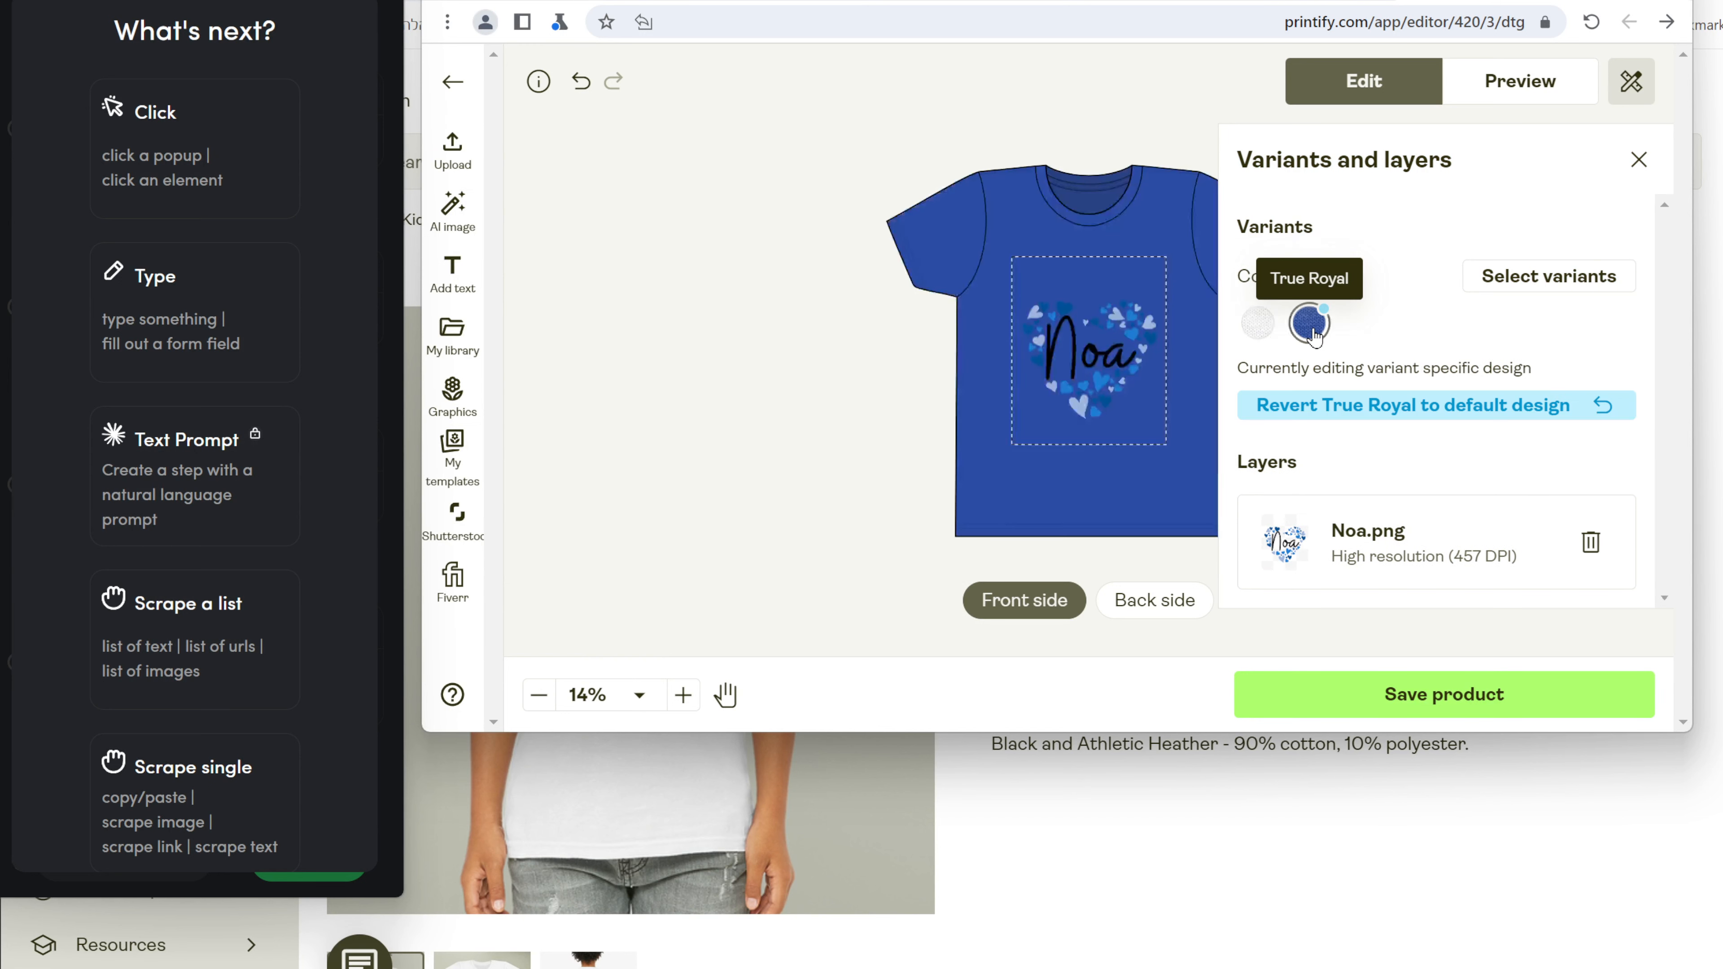
pyautogui.click(1258, 325)
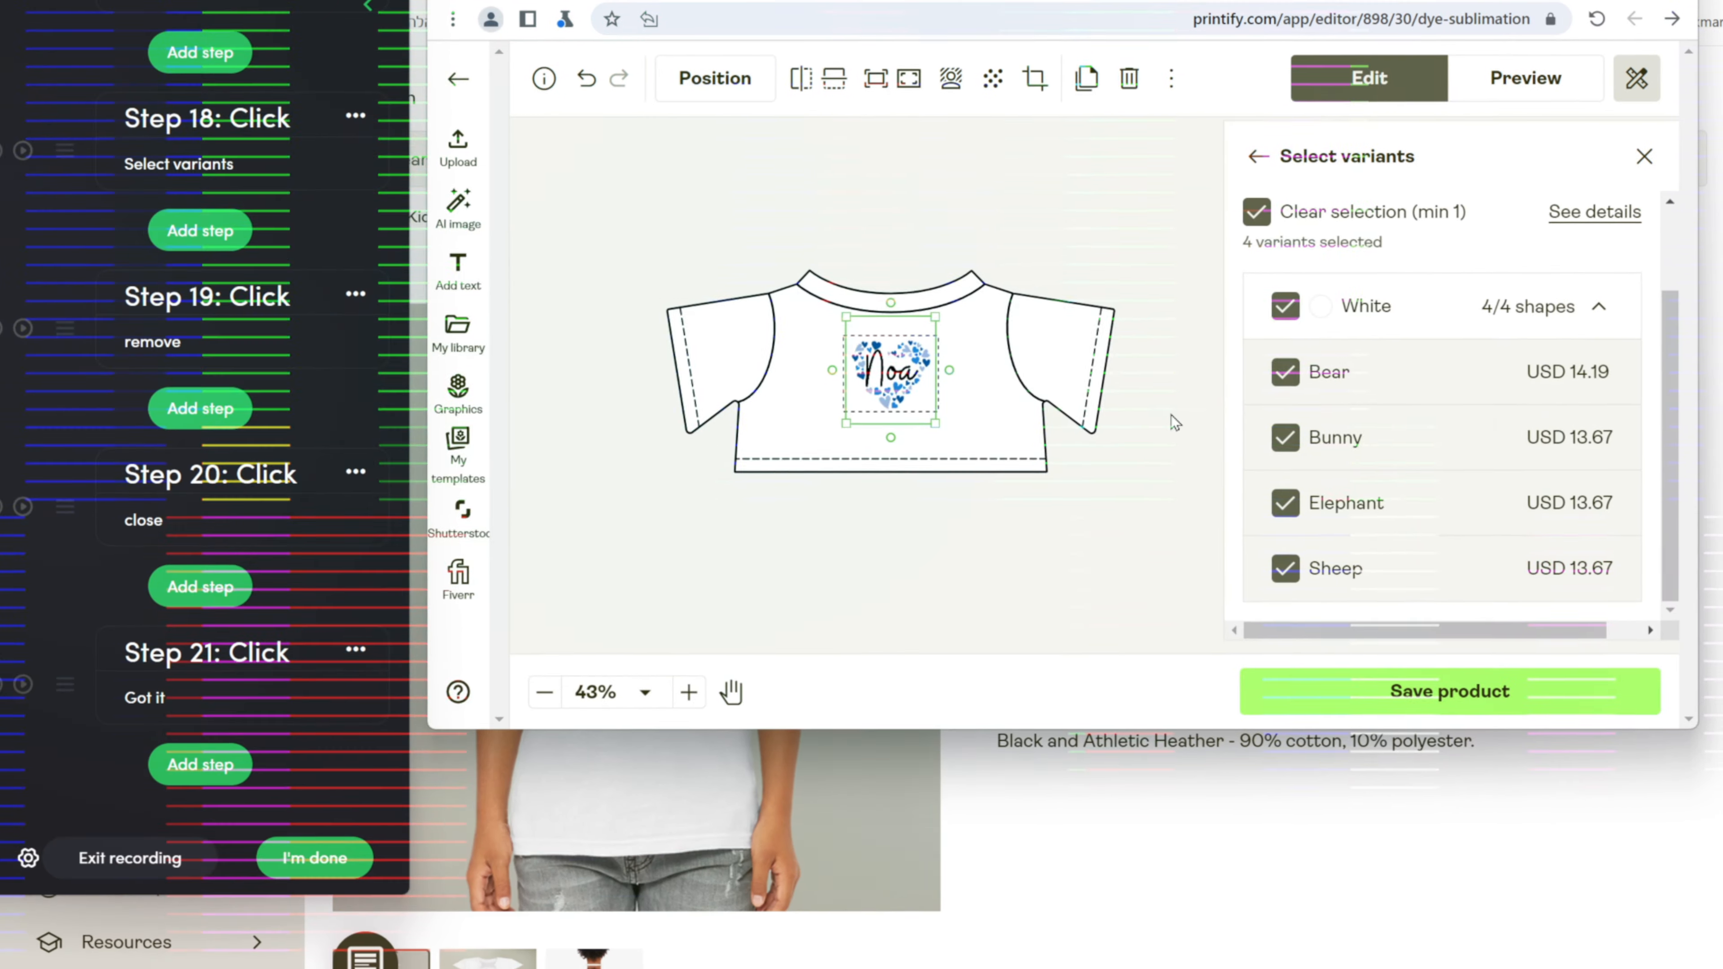
# Record a Click step on Save product.
pyautogui.click(195, 767)
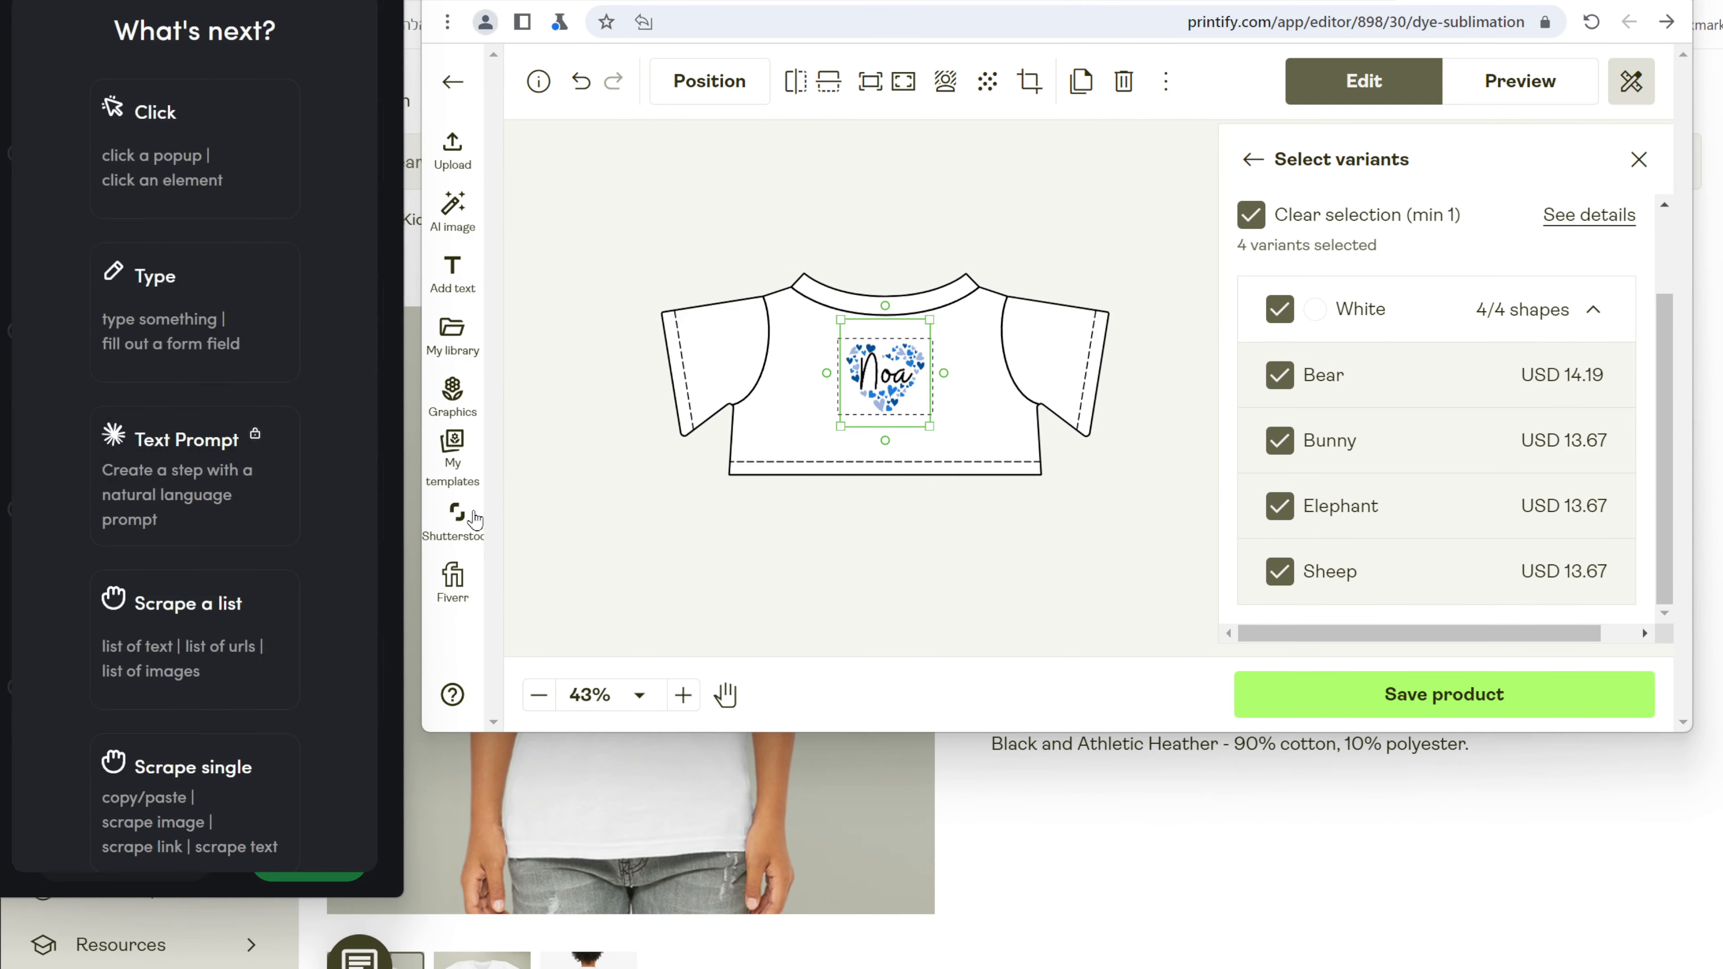
pyautogui.click(204, 159)
pyautogui.click(1434, 689)
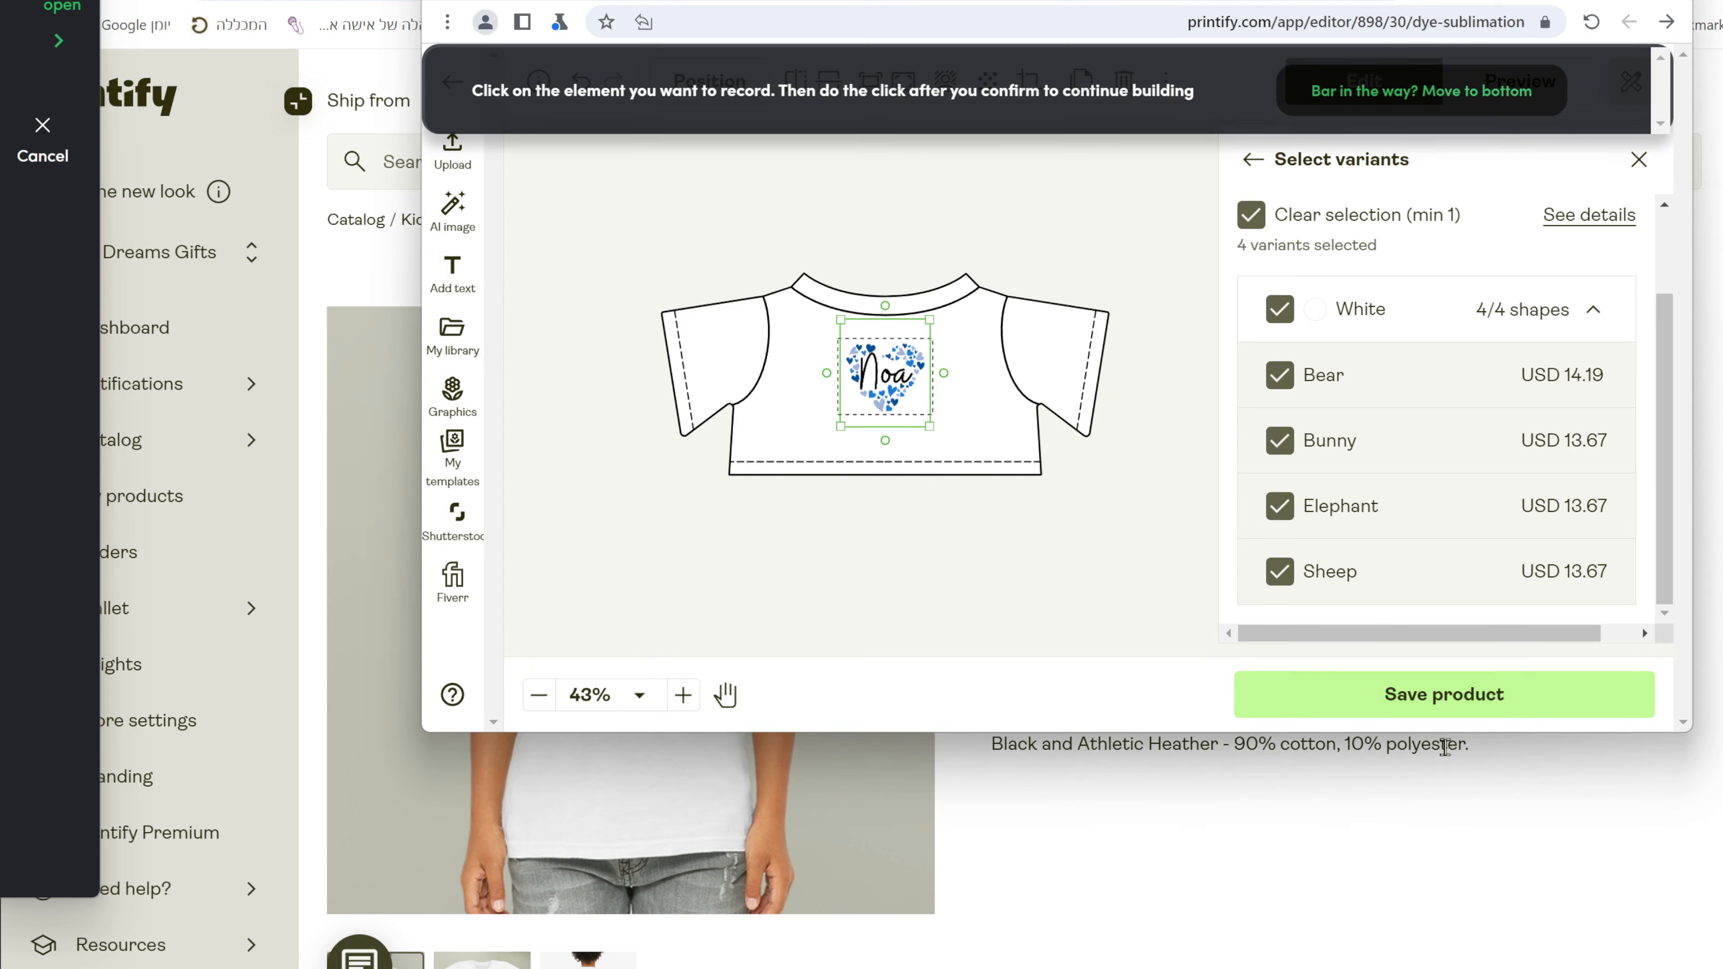
pyautogui.click(1639, 699)
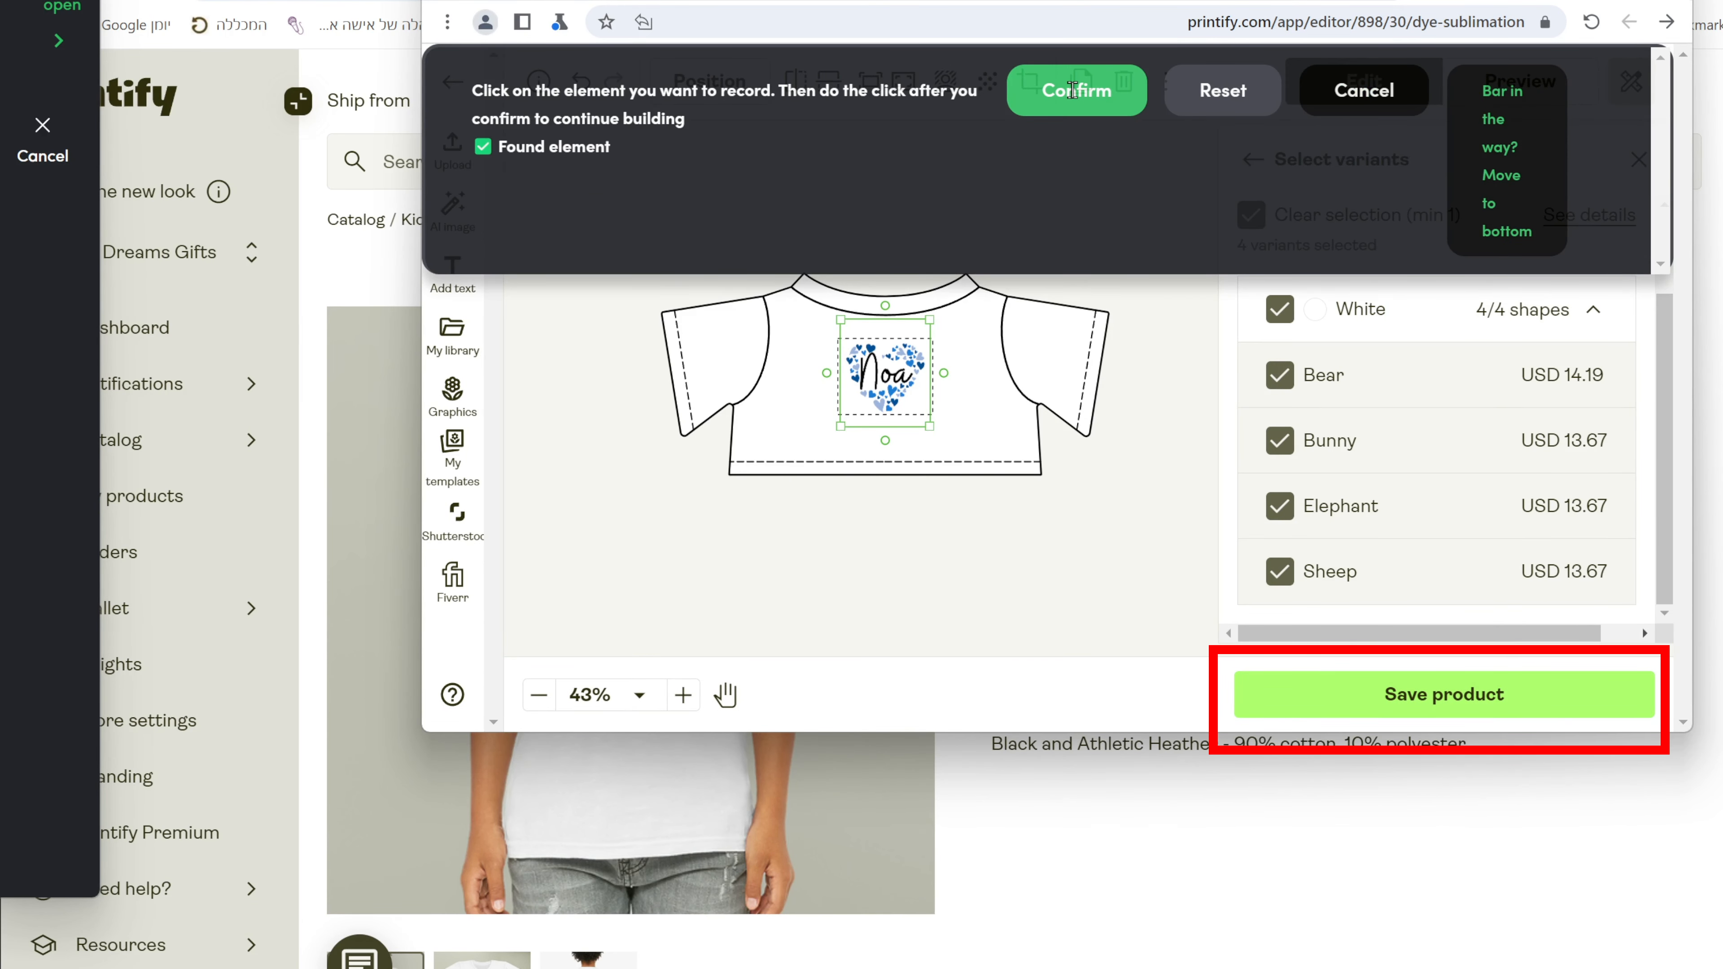
pyautogui.click(1072, 90)
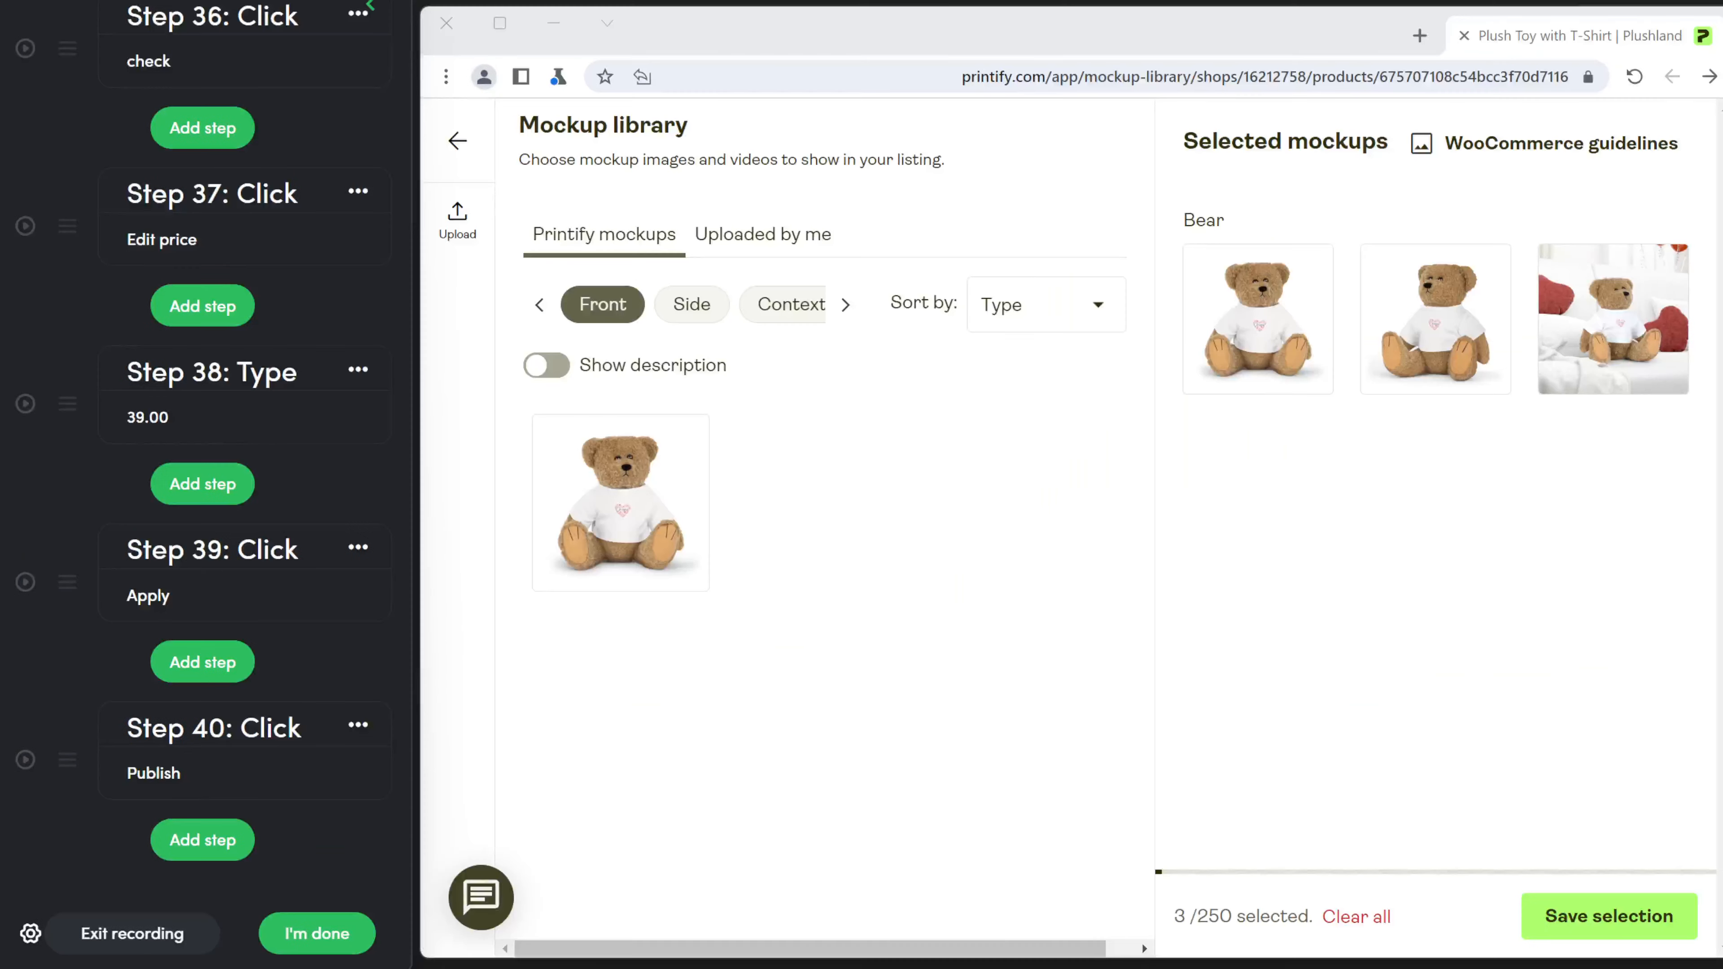
# Record Click steps on Uploaded by me, Upload, and Upload from device in the mockups.
pyautogui.click(169, 841)
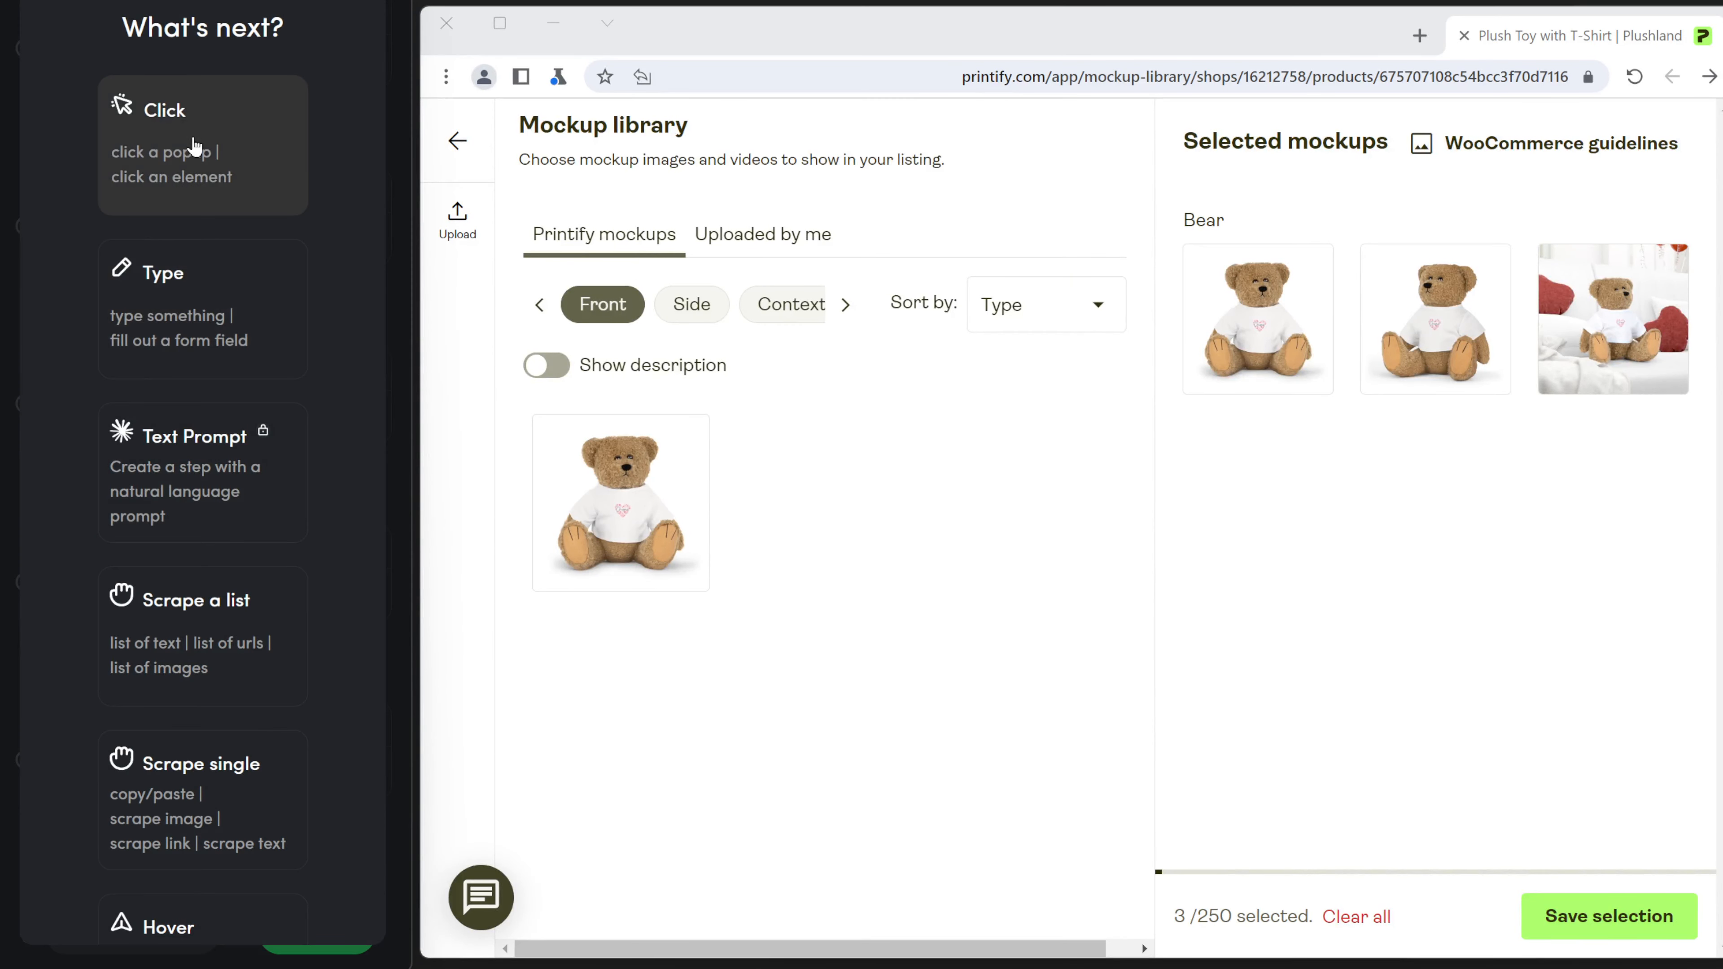
pyautogui.click(212, 159)
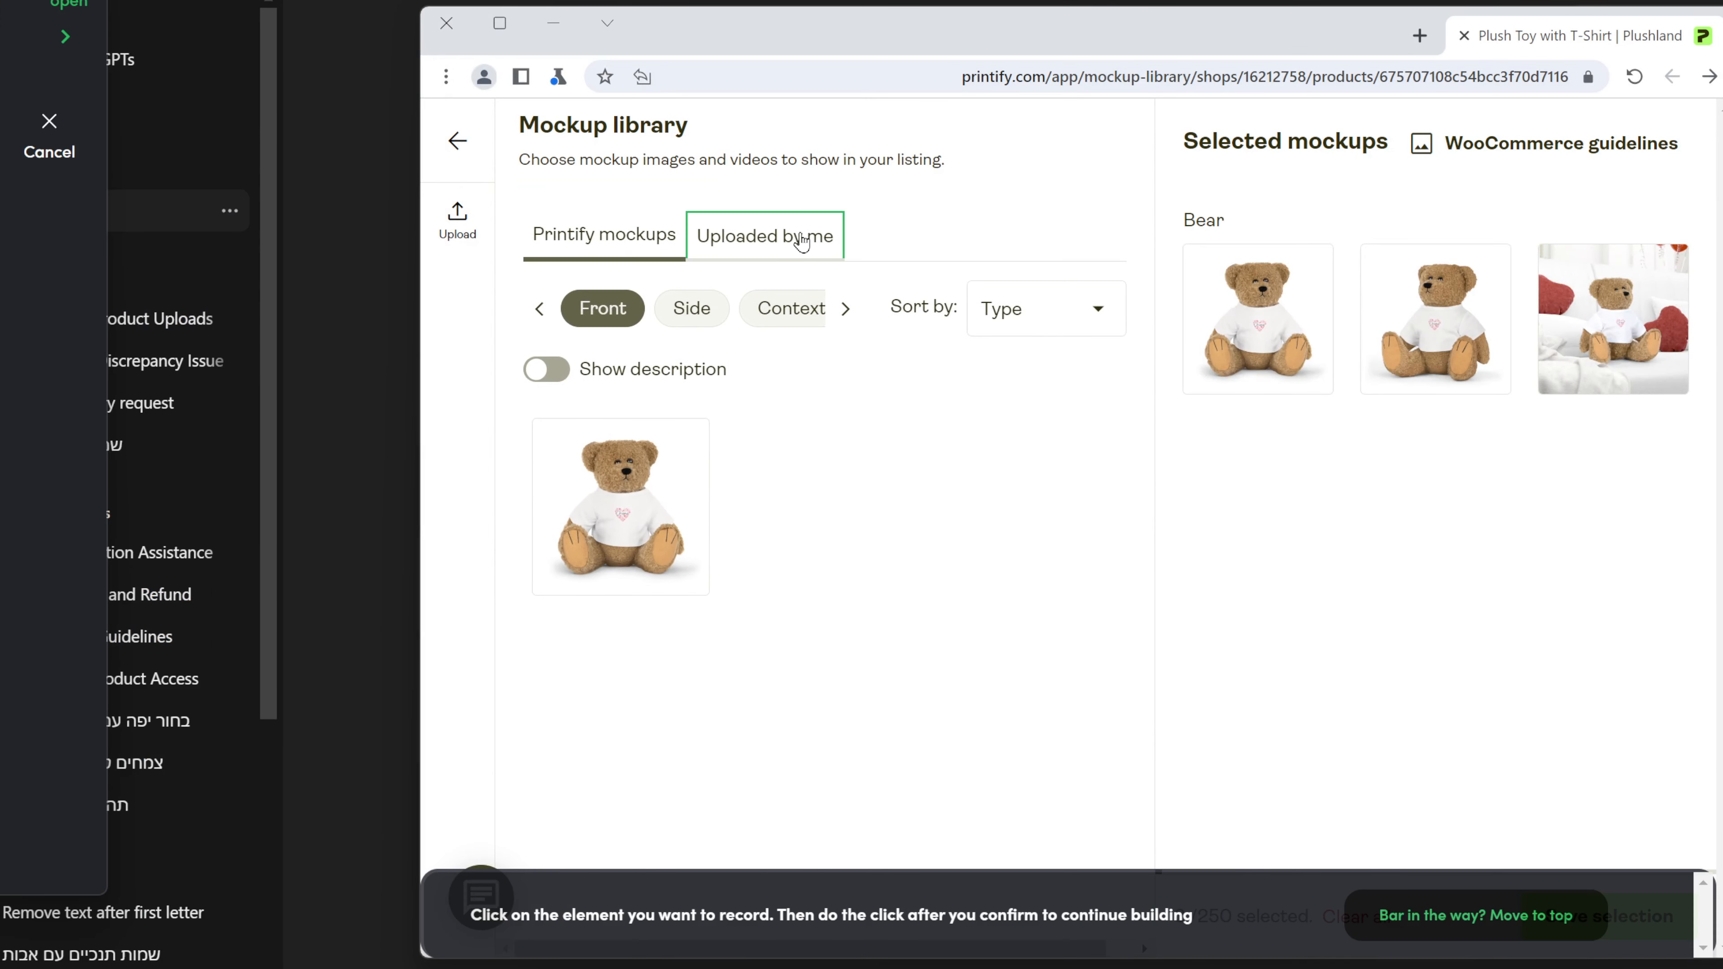
pyautogui.click(759, 236)
pyautogui.click(1122, 804)
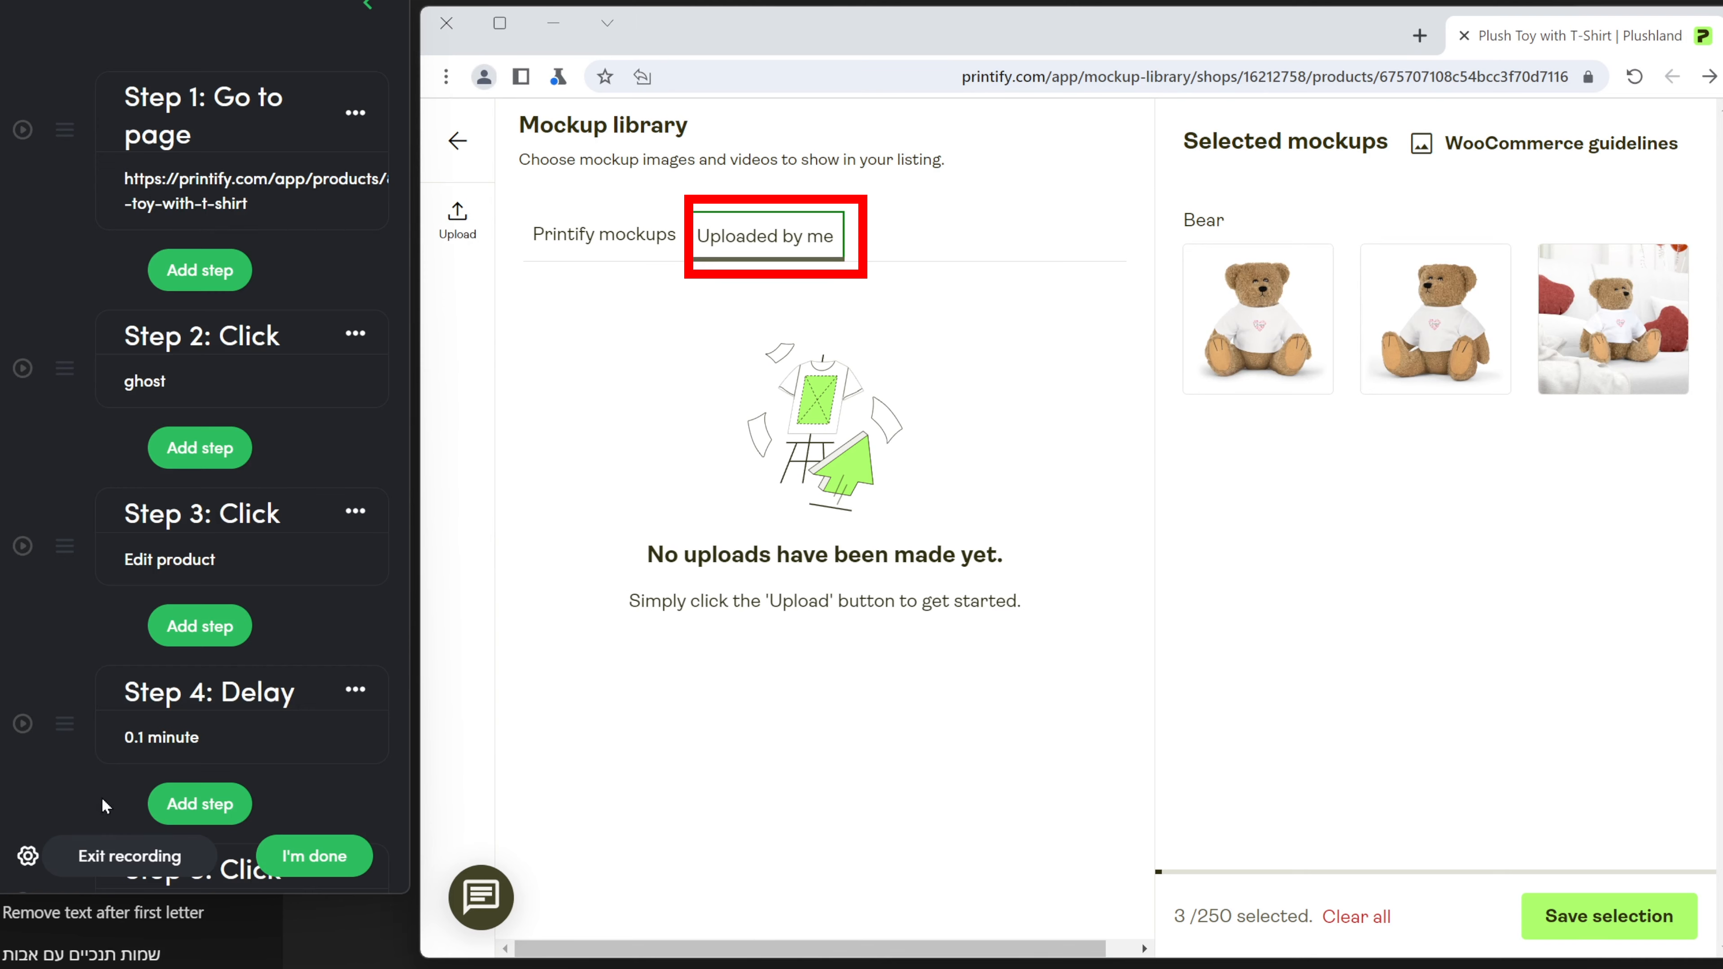
pyautogui.click(177, 803)
pyautogui.click(170, 146)
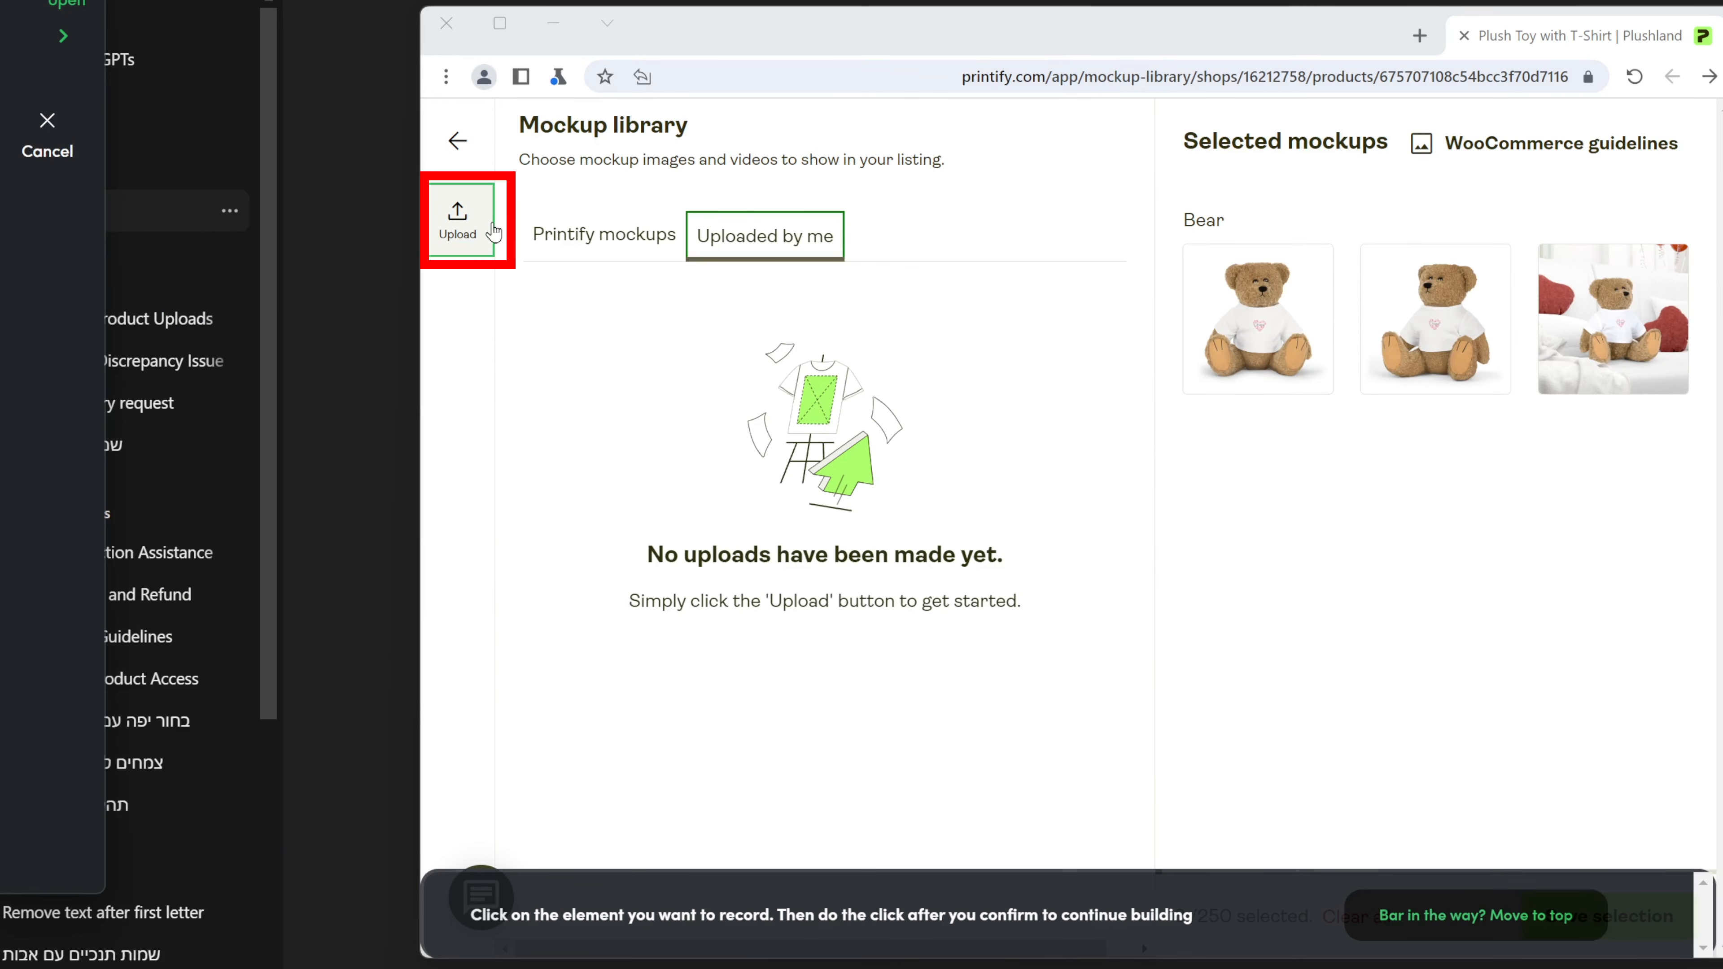
pyautogui.click(493, 231)
pyautogui.click(784, 323)
pyautogui.click(1054, 803)
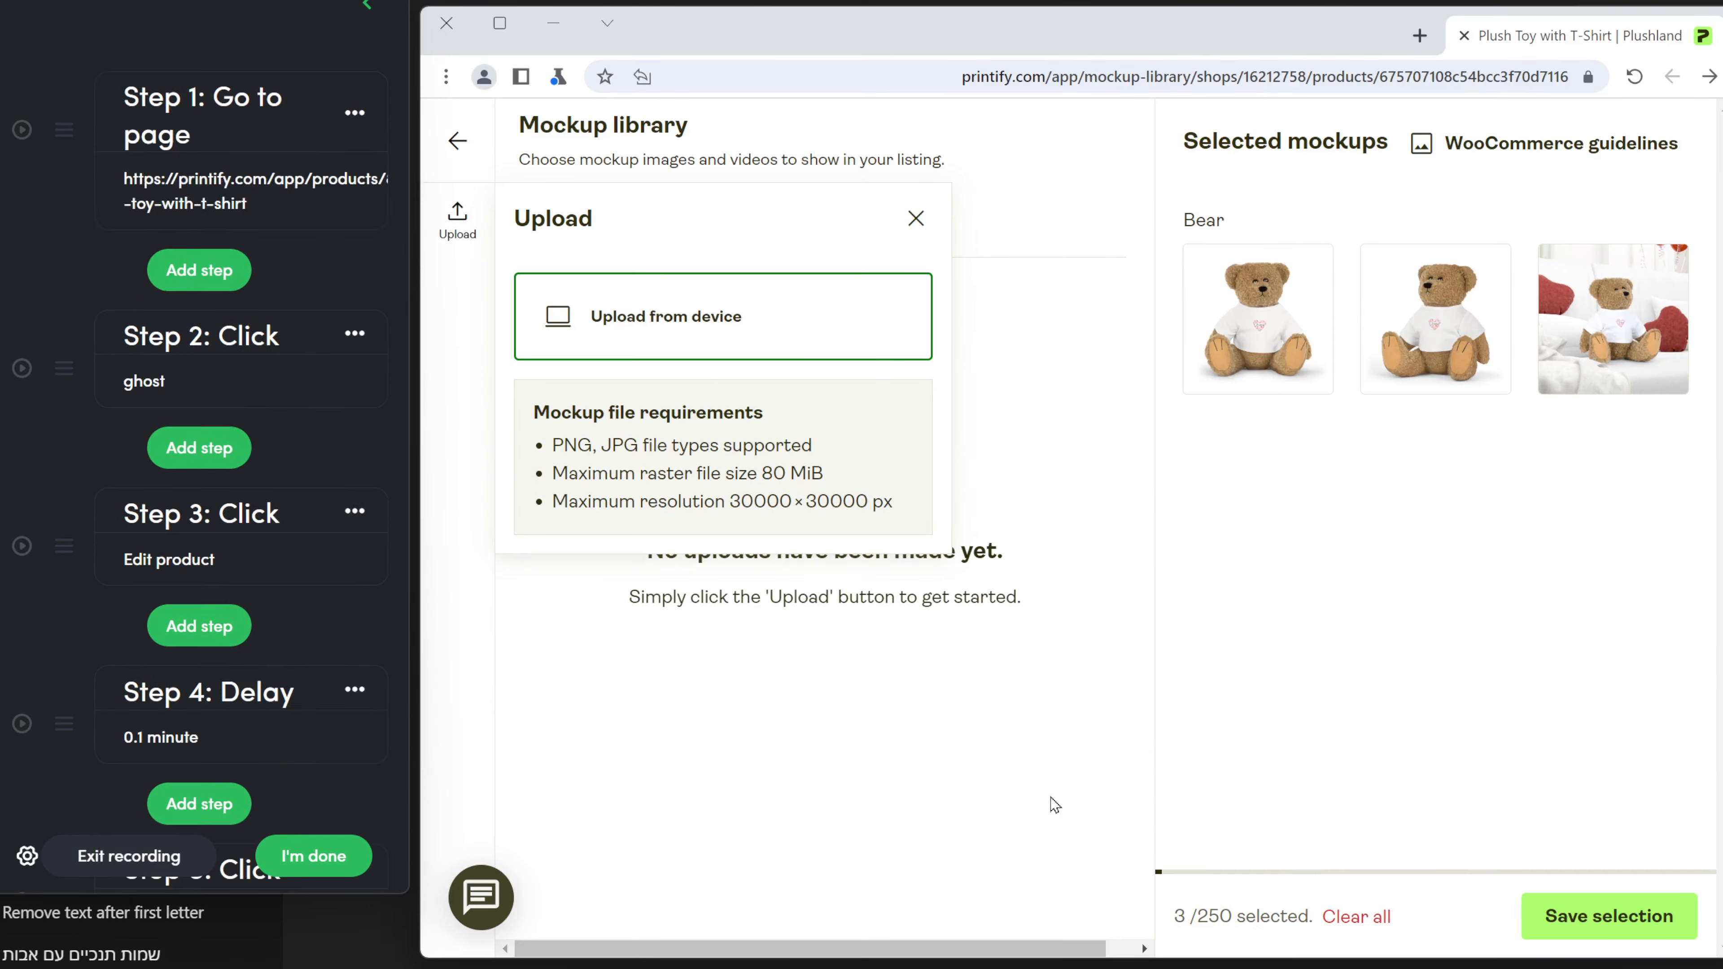
# Change step 43 to a file-upload step, clear its old path, and list available variables.
pyautogui.click(349, 654)
pyautogui.click(299, 507)
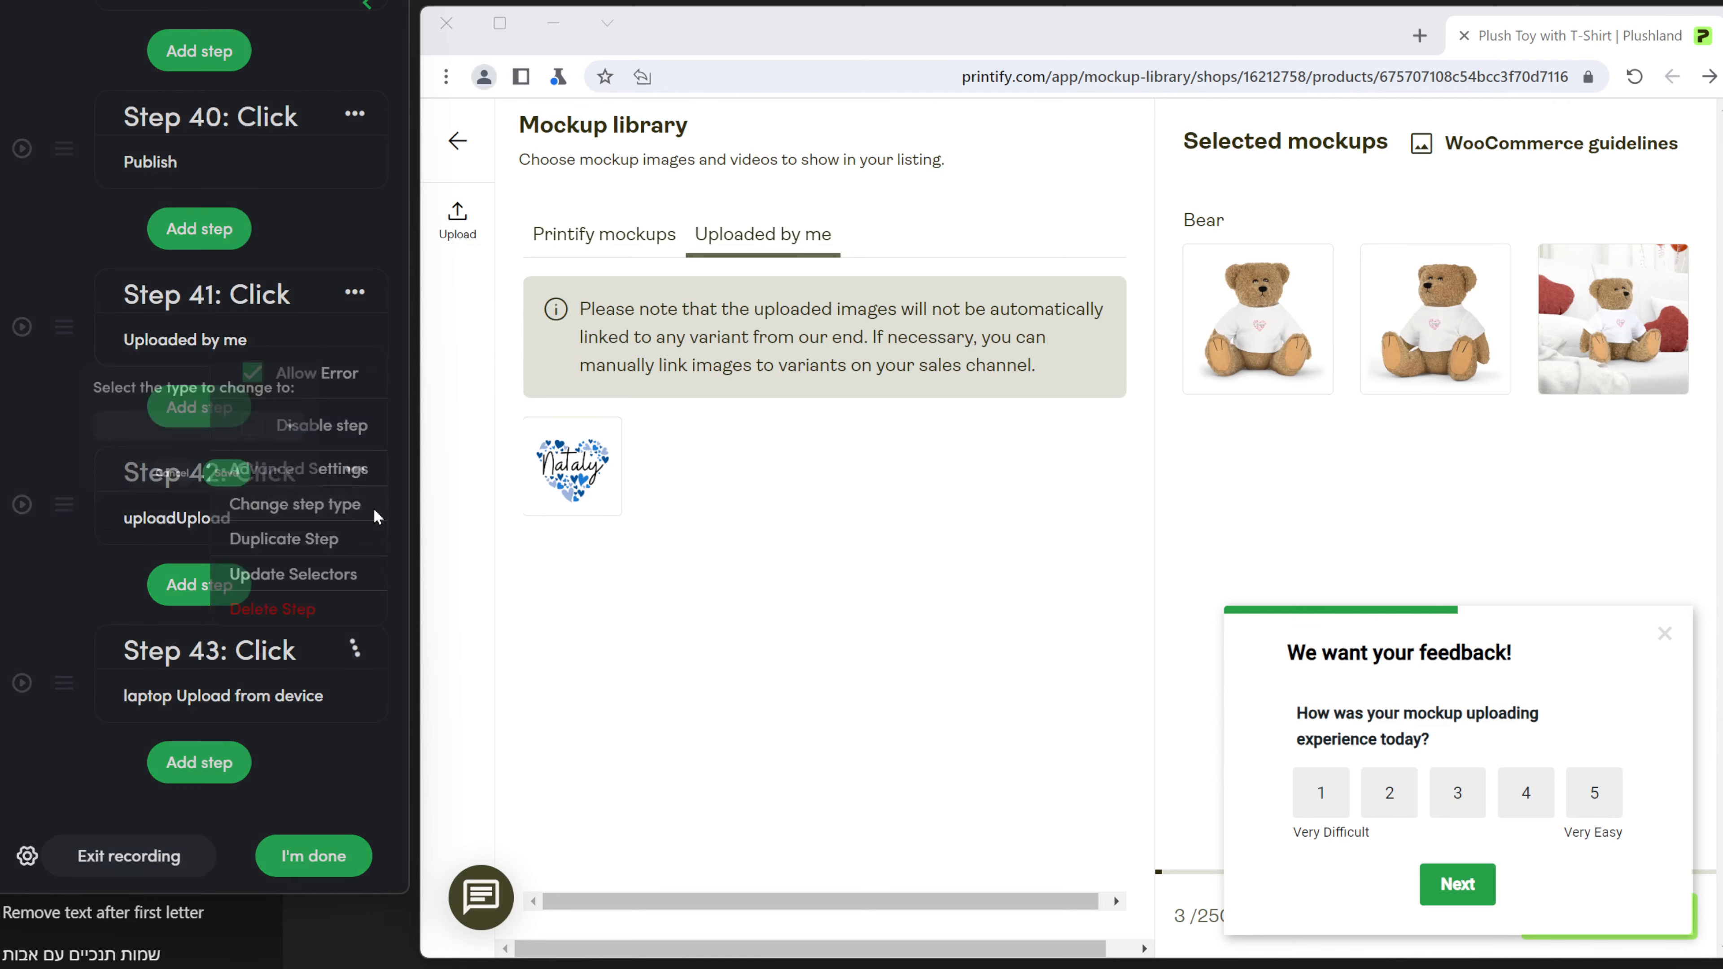
pyautogui.click(173, 329)
pyautogui.click(239, 497)
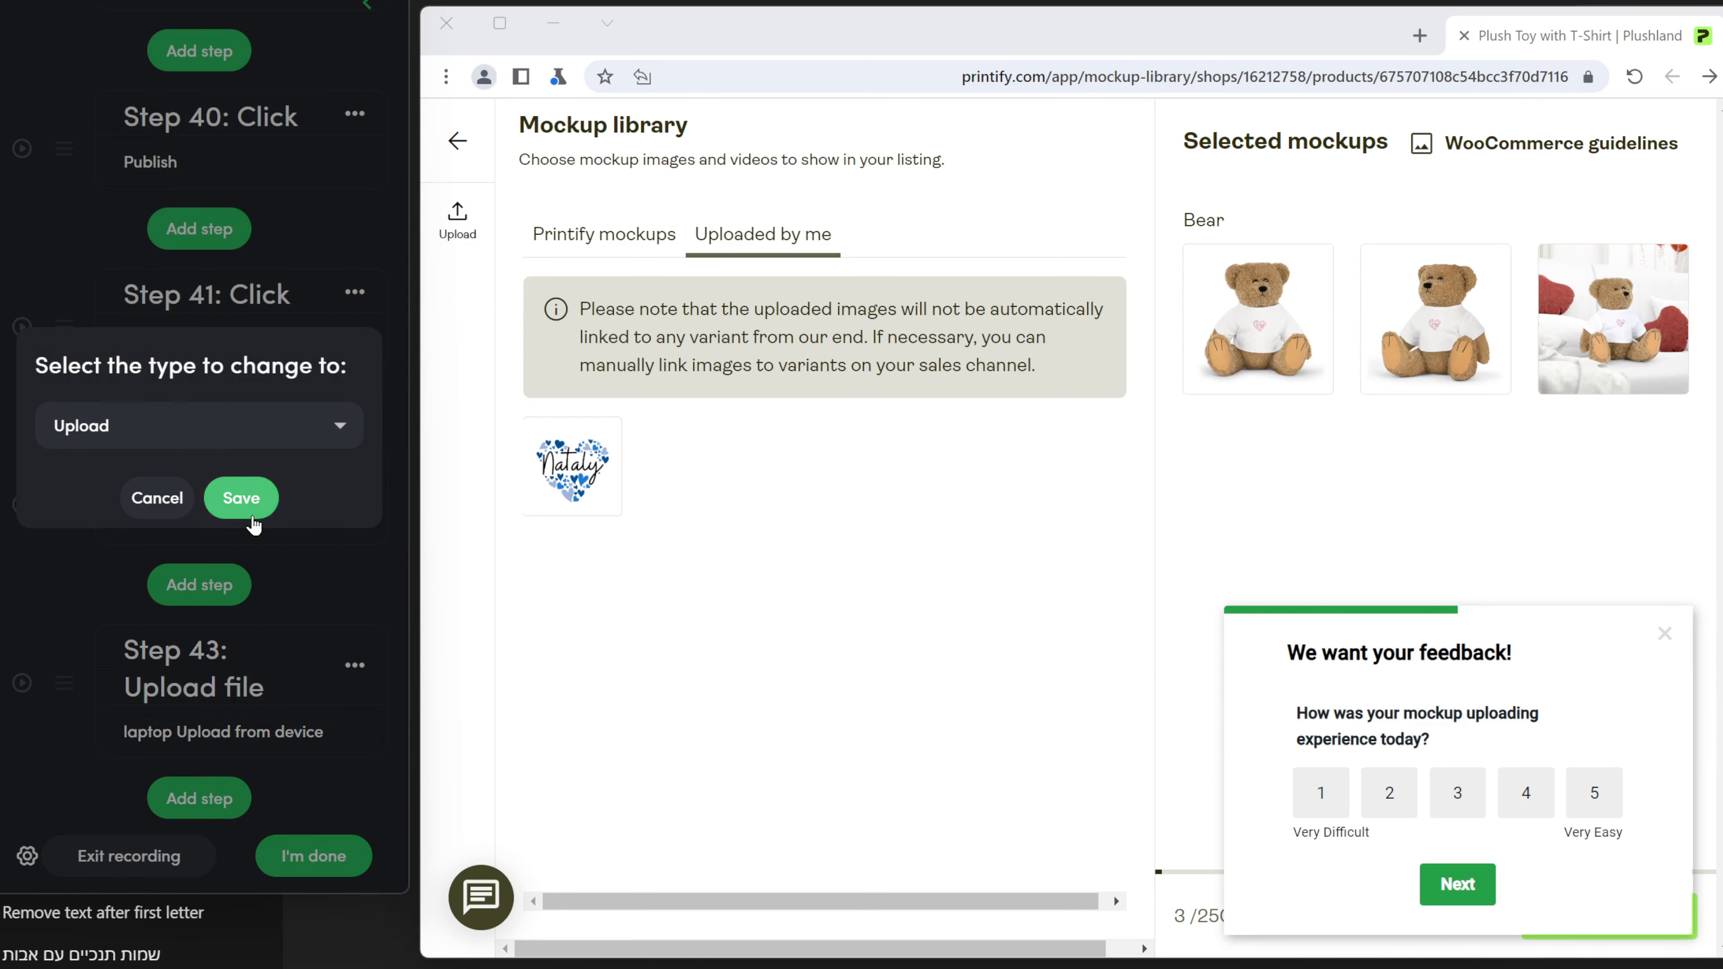
pyautogui.hotkey('ctrl', 'a')
pyautogui.press('BackSpace')
pyautogui.click(328, 466)
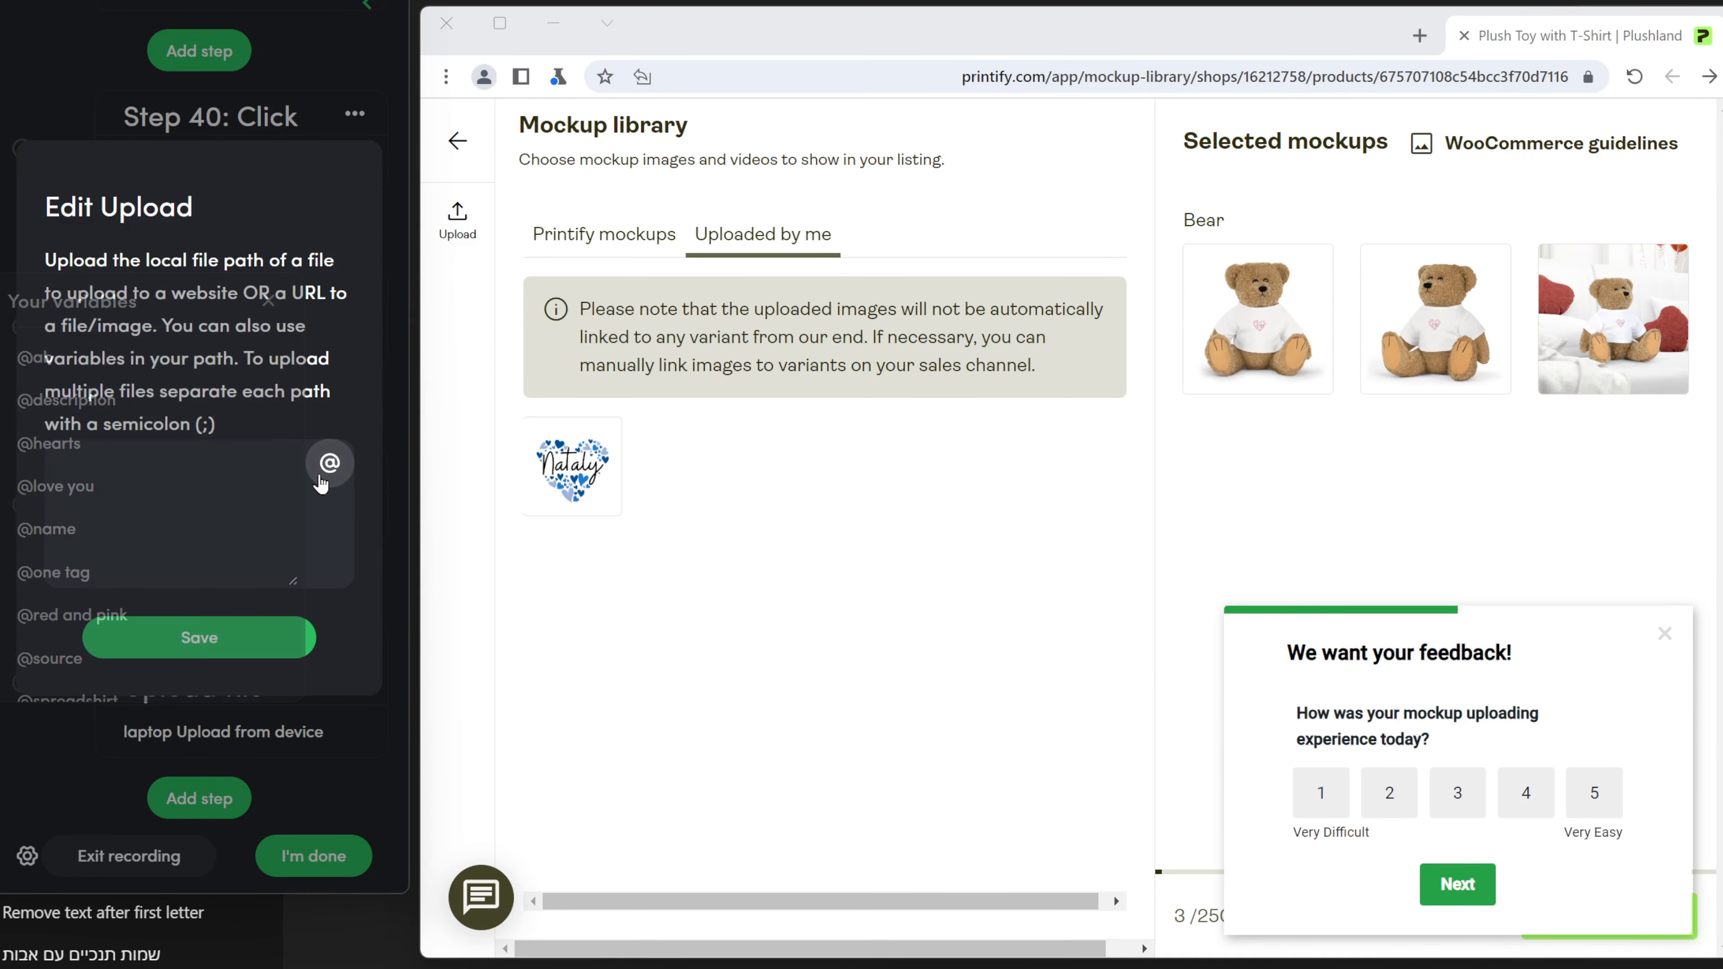
pyautogui.click(204, 565)
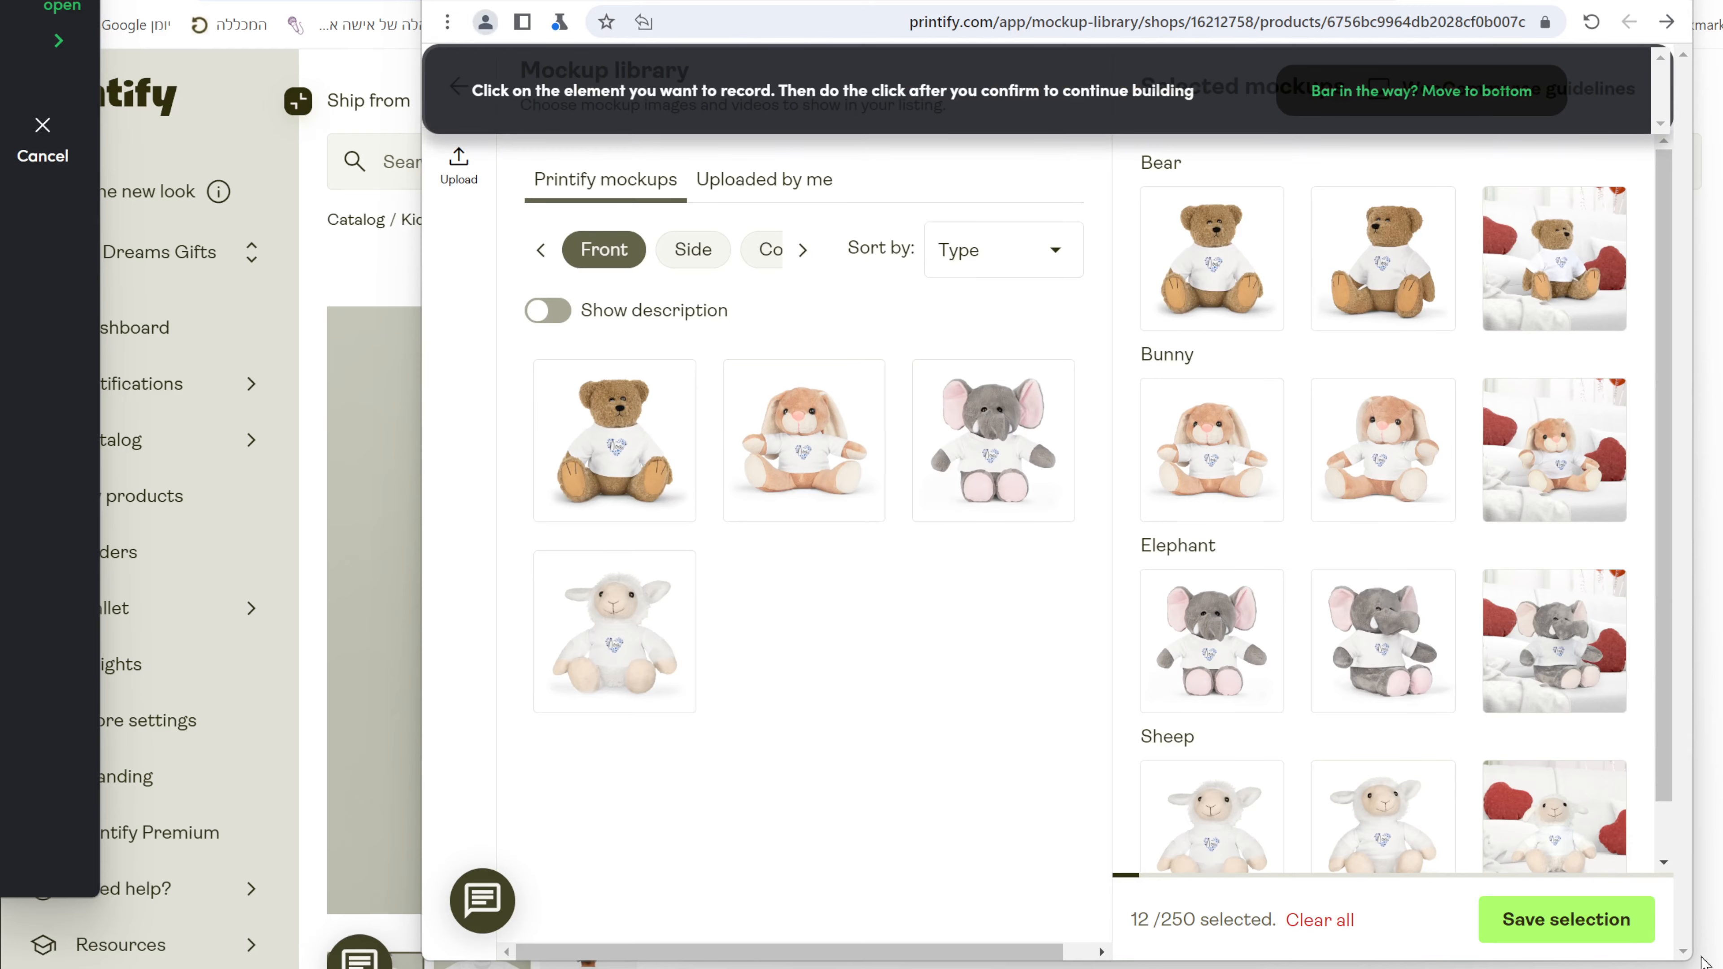
# Record a Click step on Save selection for the 12 mockups and scroll the product details page.
pyautogui.click(1648, 934)
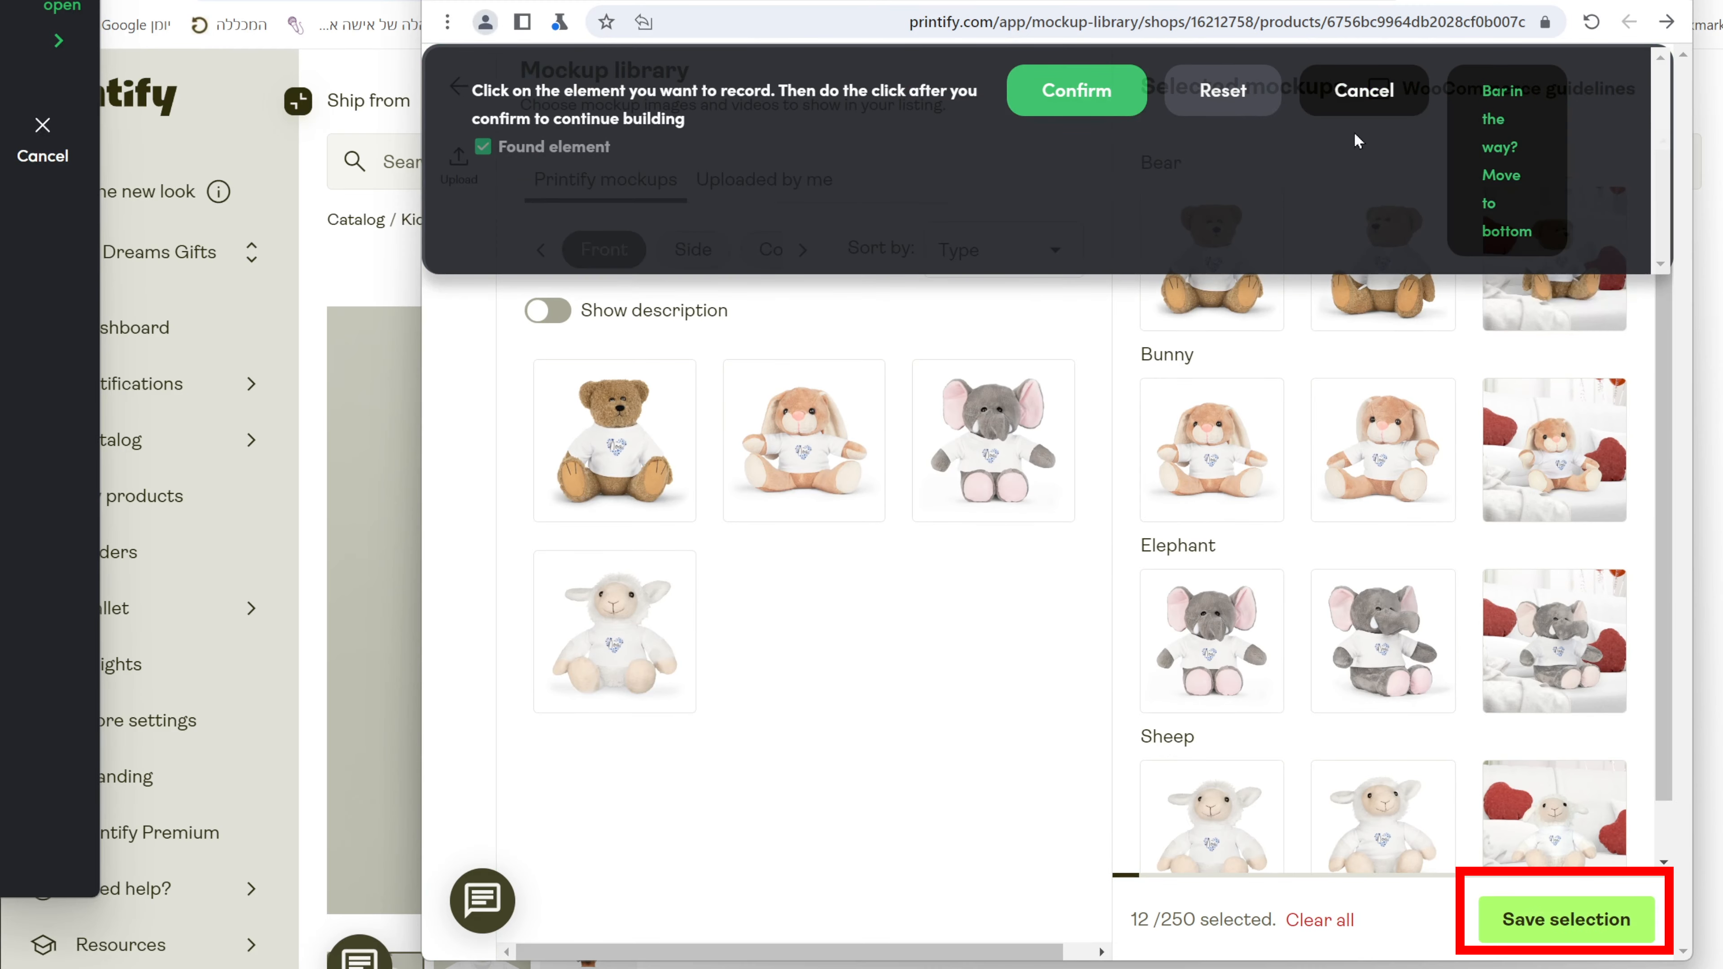
pyautogui.click(1065, 95)
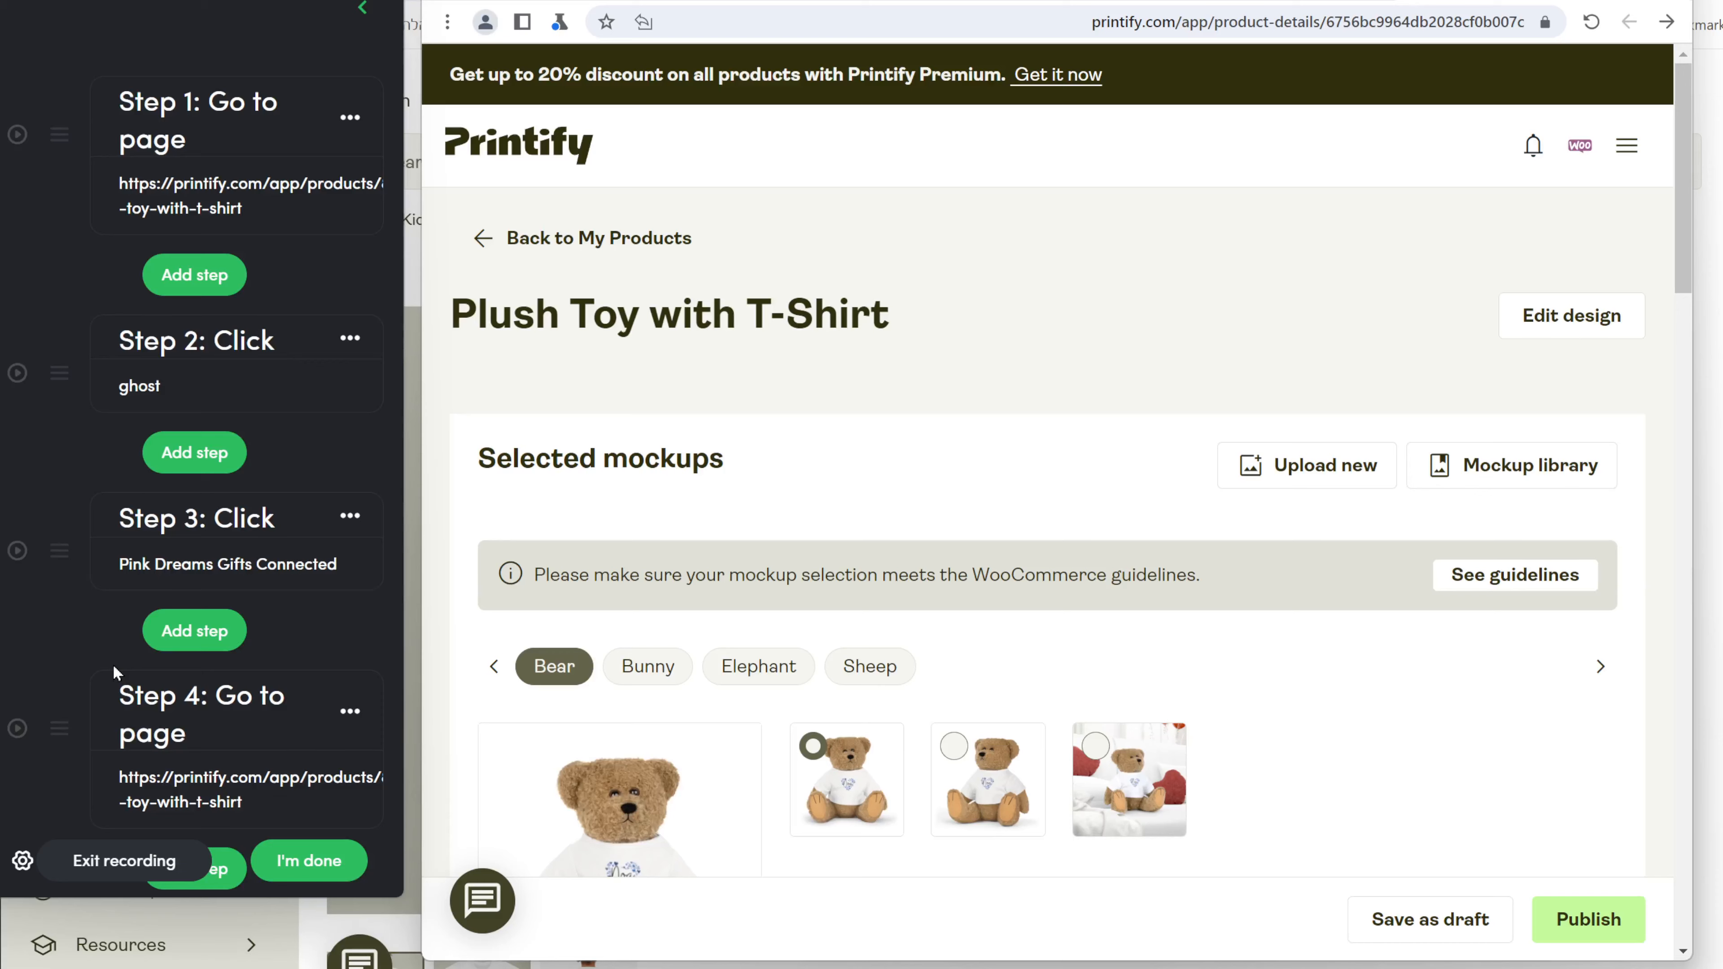
pyautogui.scroll(-12, 113, 663)
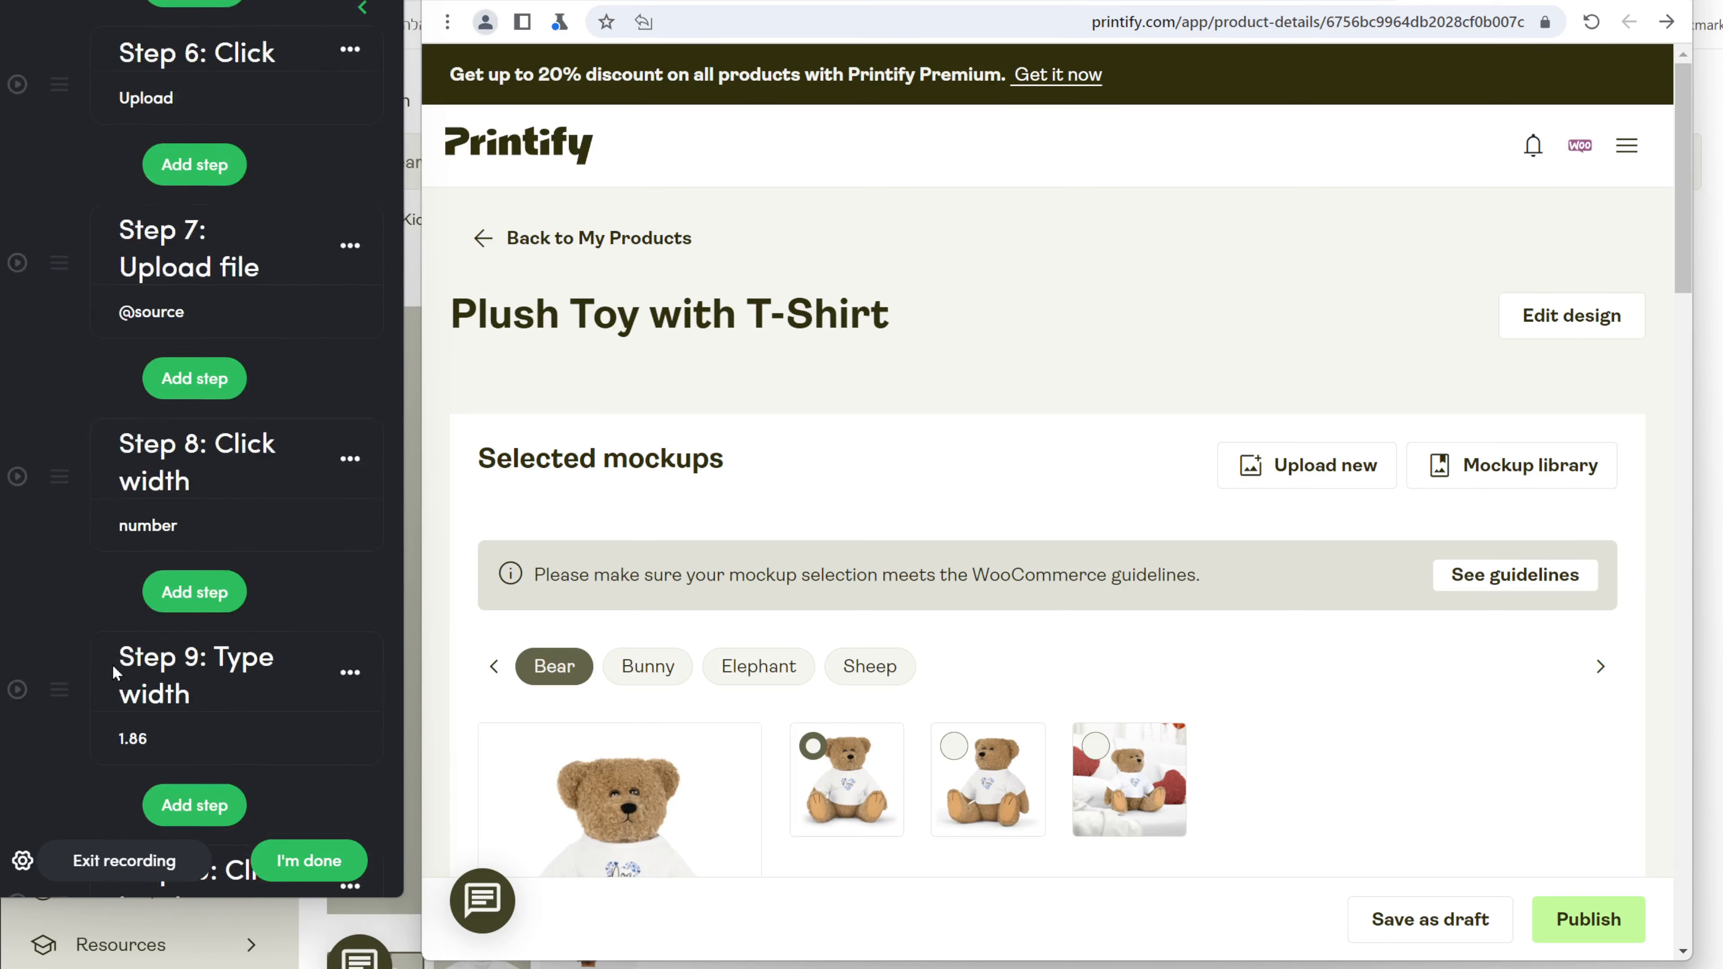
pyautogui.scroll(-9, 112, 664)
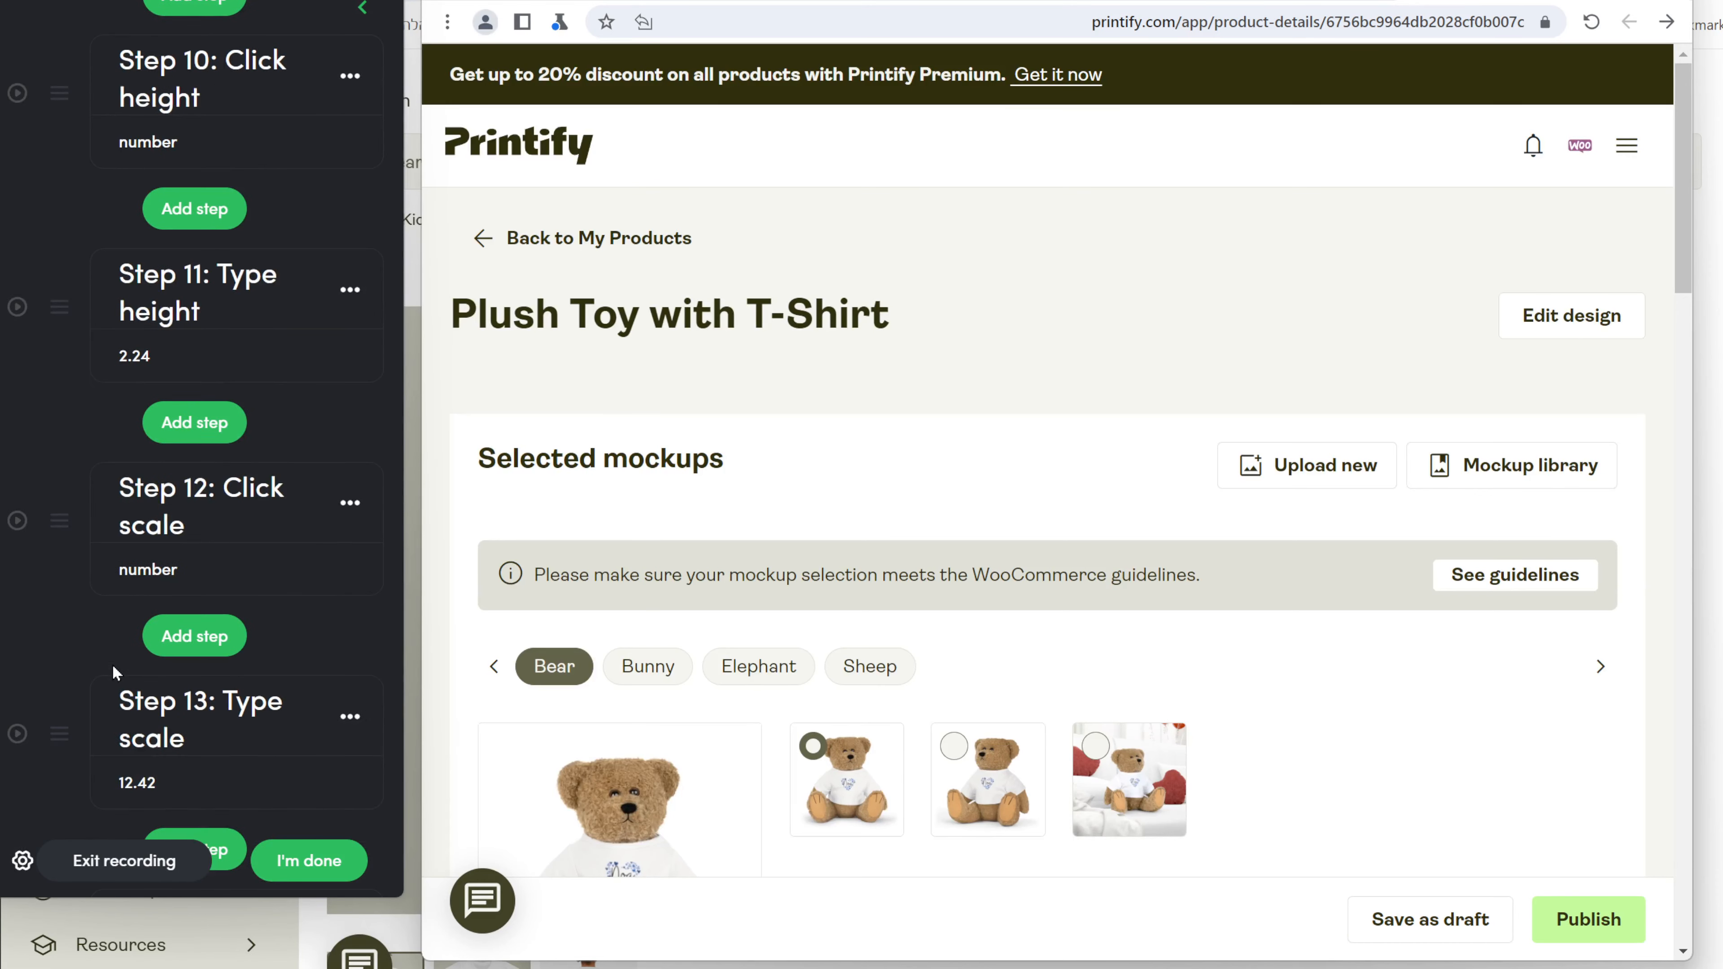
pyautogui.scroll(-20, 112, 663)
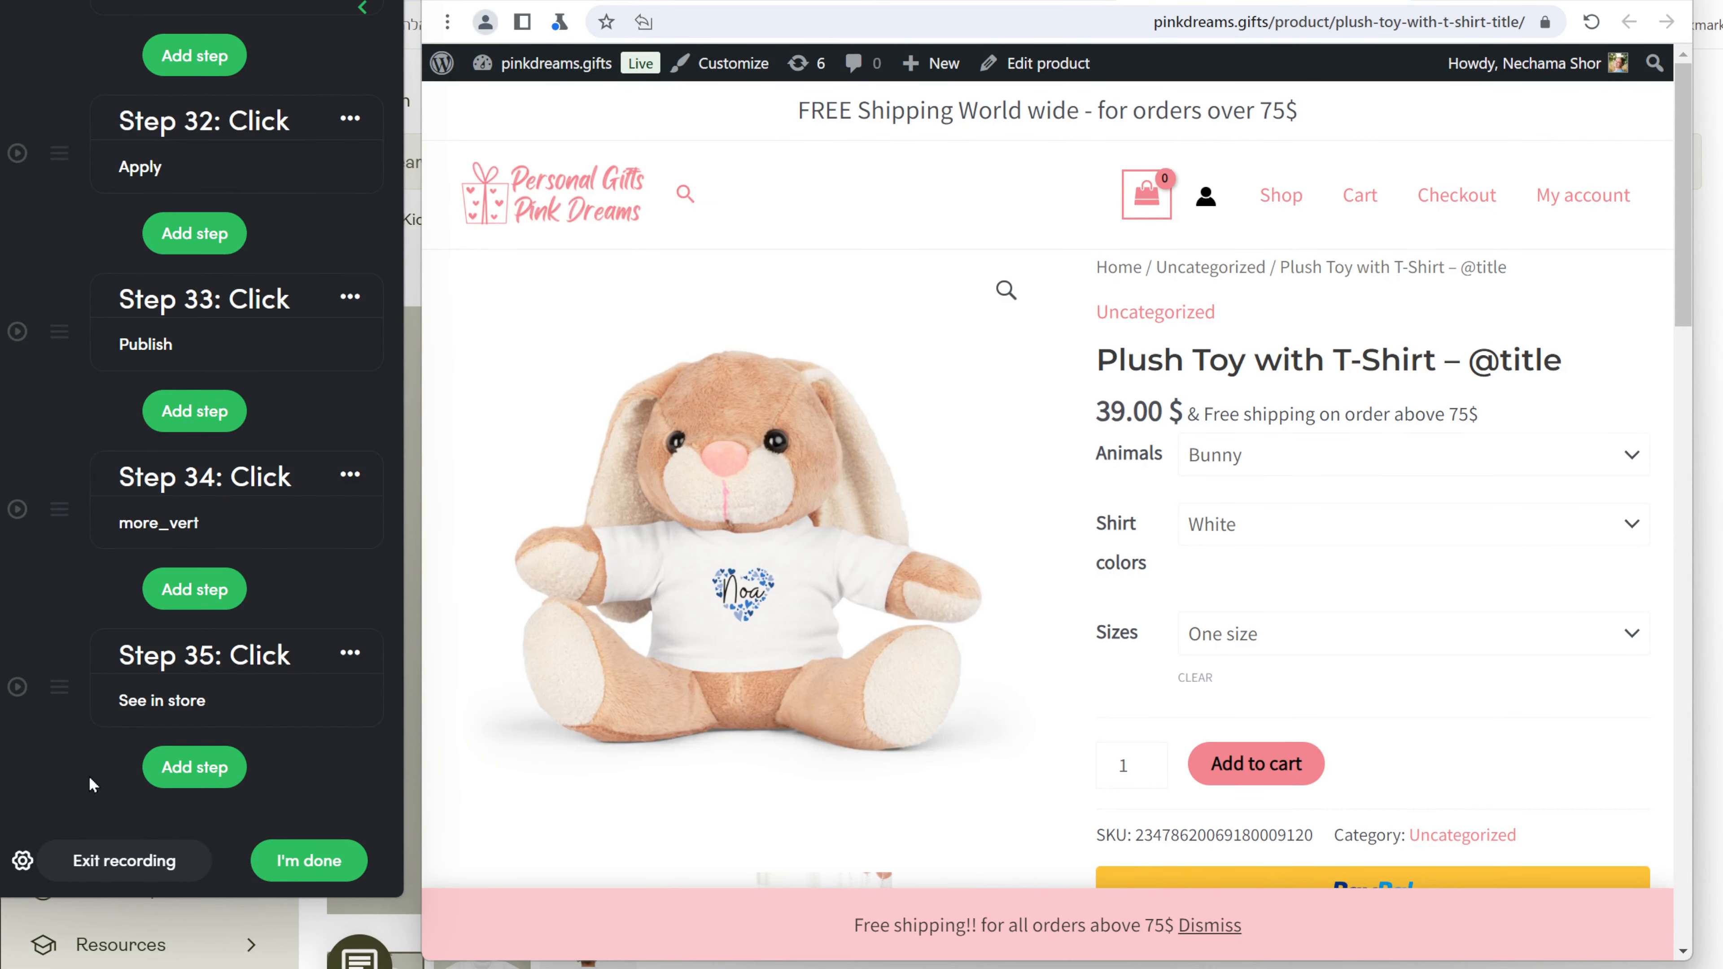
# On the store product page, check the plush toy's Elephant and Bear variants.
pyautogui.moveTo(857, 5); pyautogui.dragTo(861, 65)
pyautogui.click(1395, 573)
pyautogui.click(1396, 563)
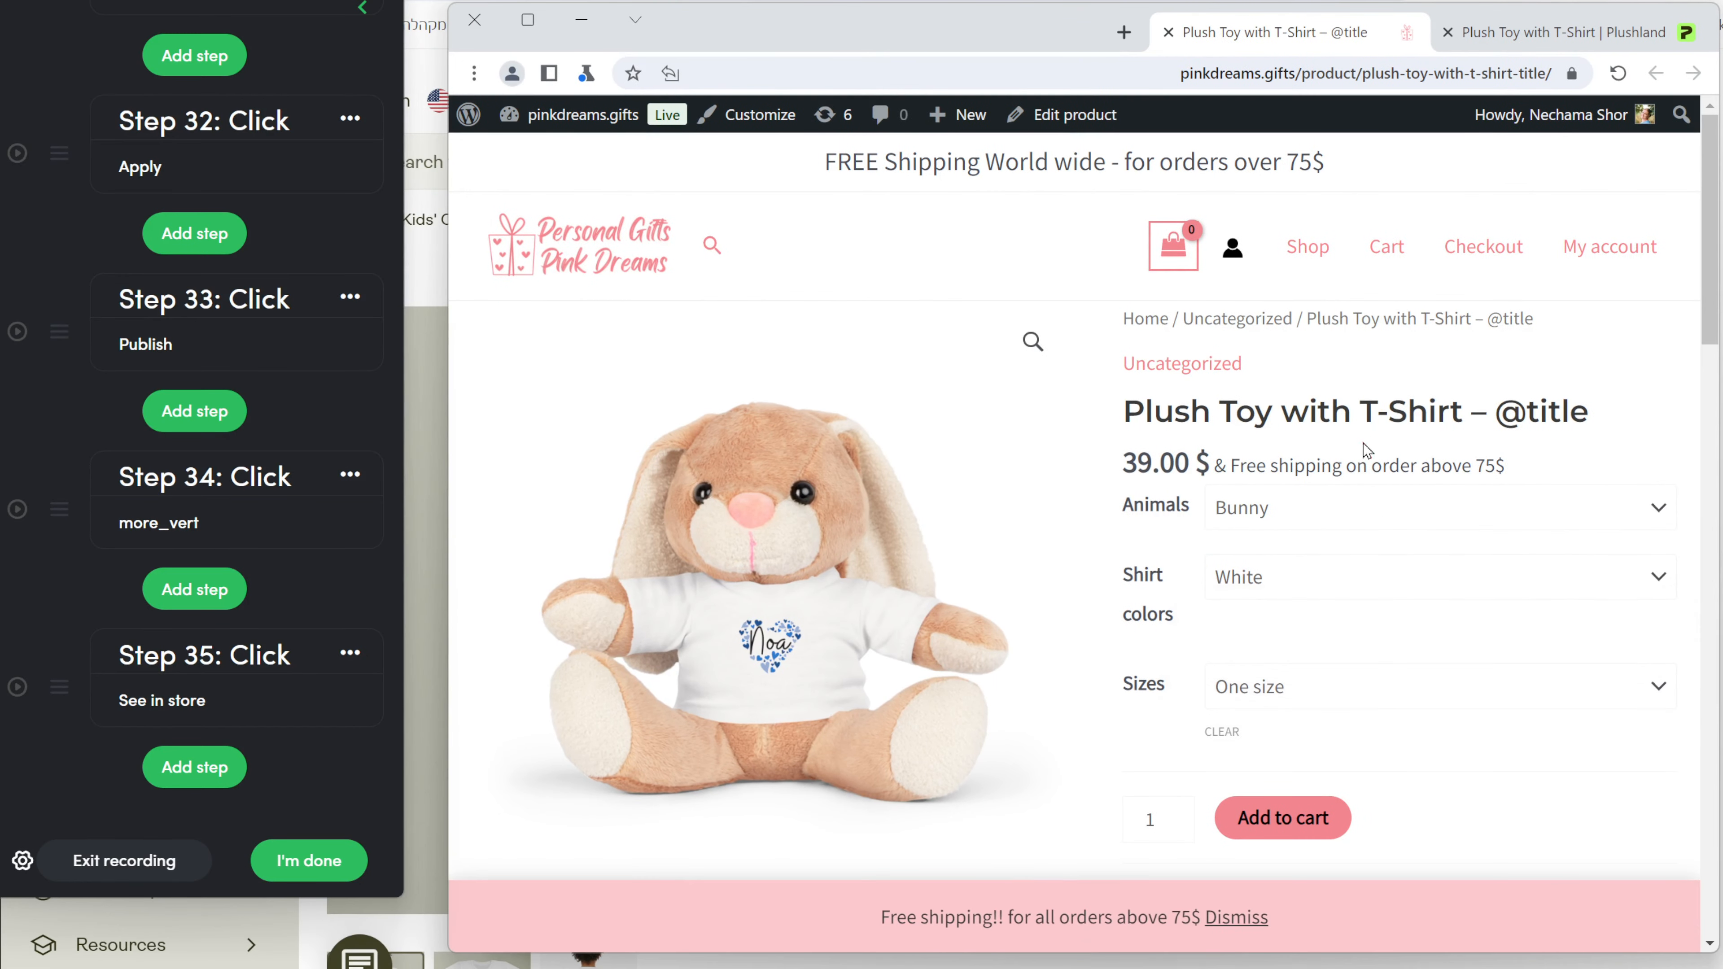
pyautogui.click(1382, 505)
pyautogui.click(1333, 631)
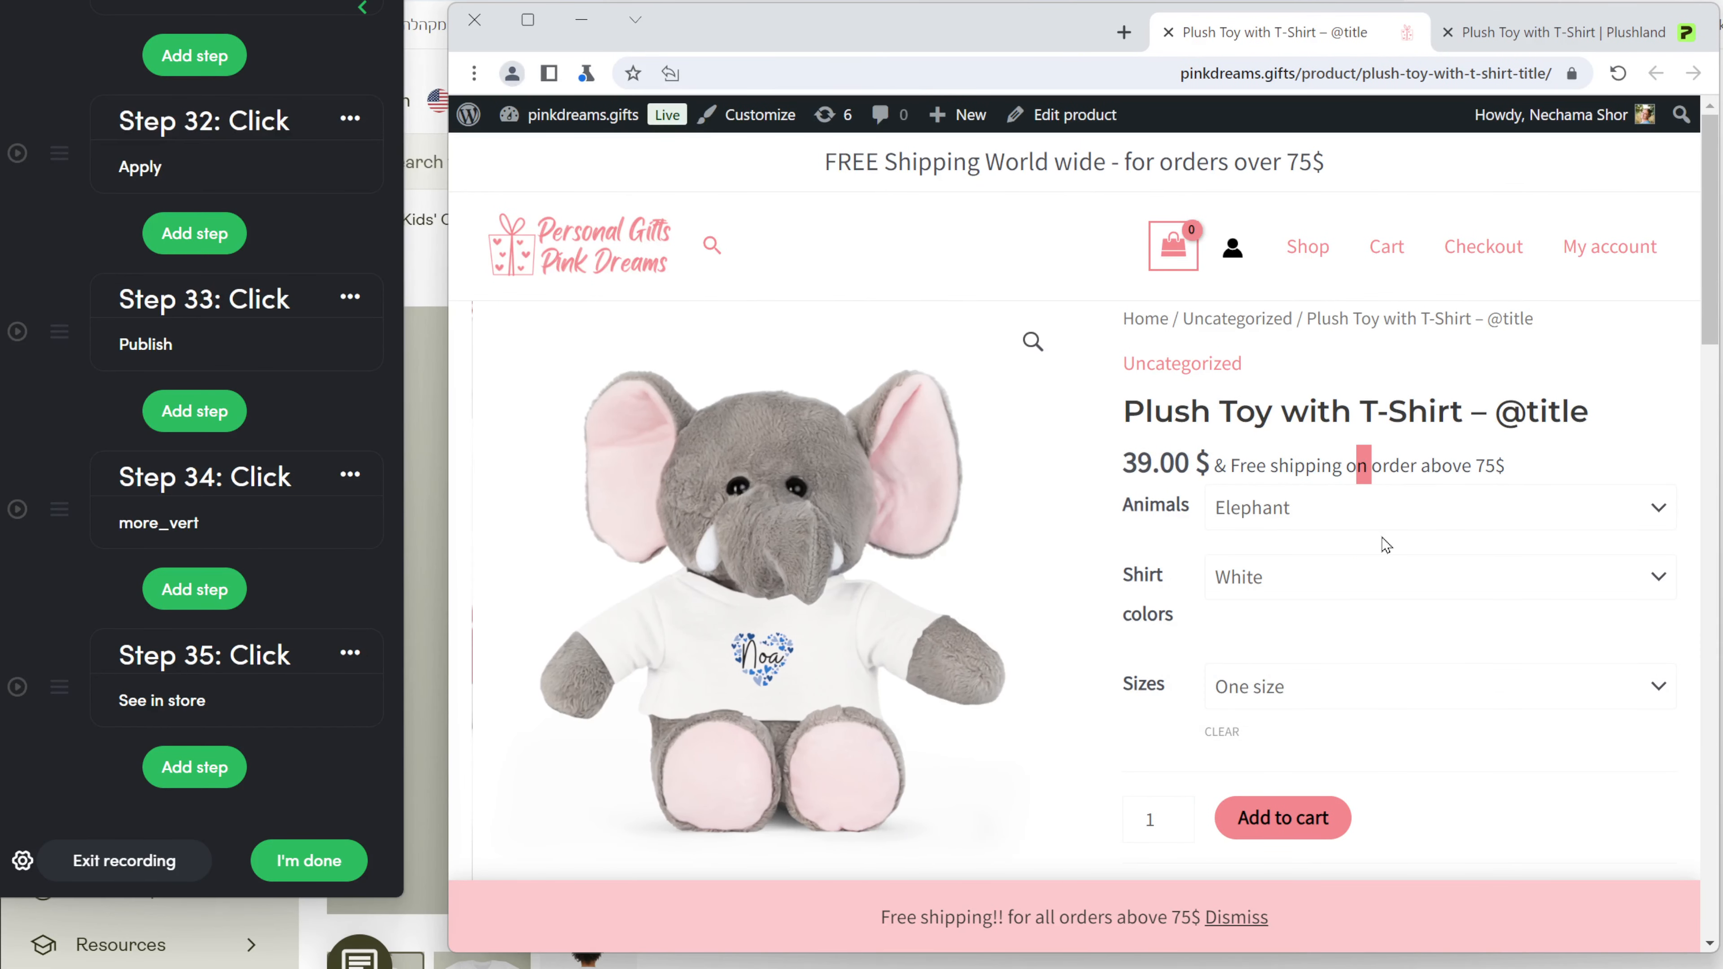
pyautogui.click(1397, 530)
pyautogui.click(1269, 569)
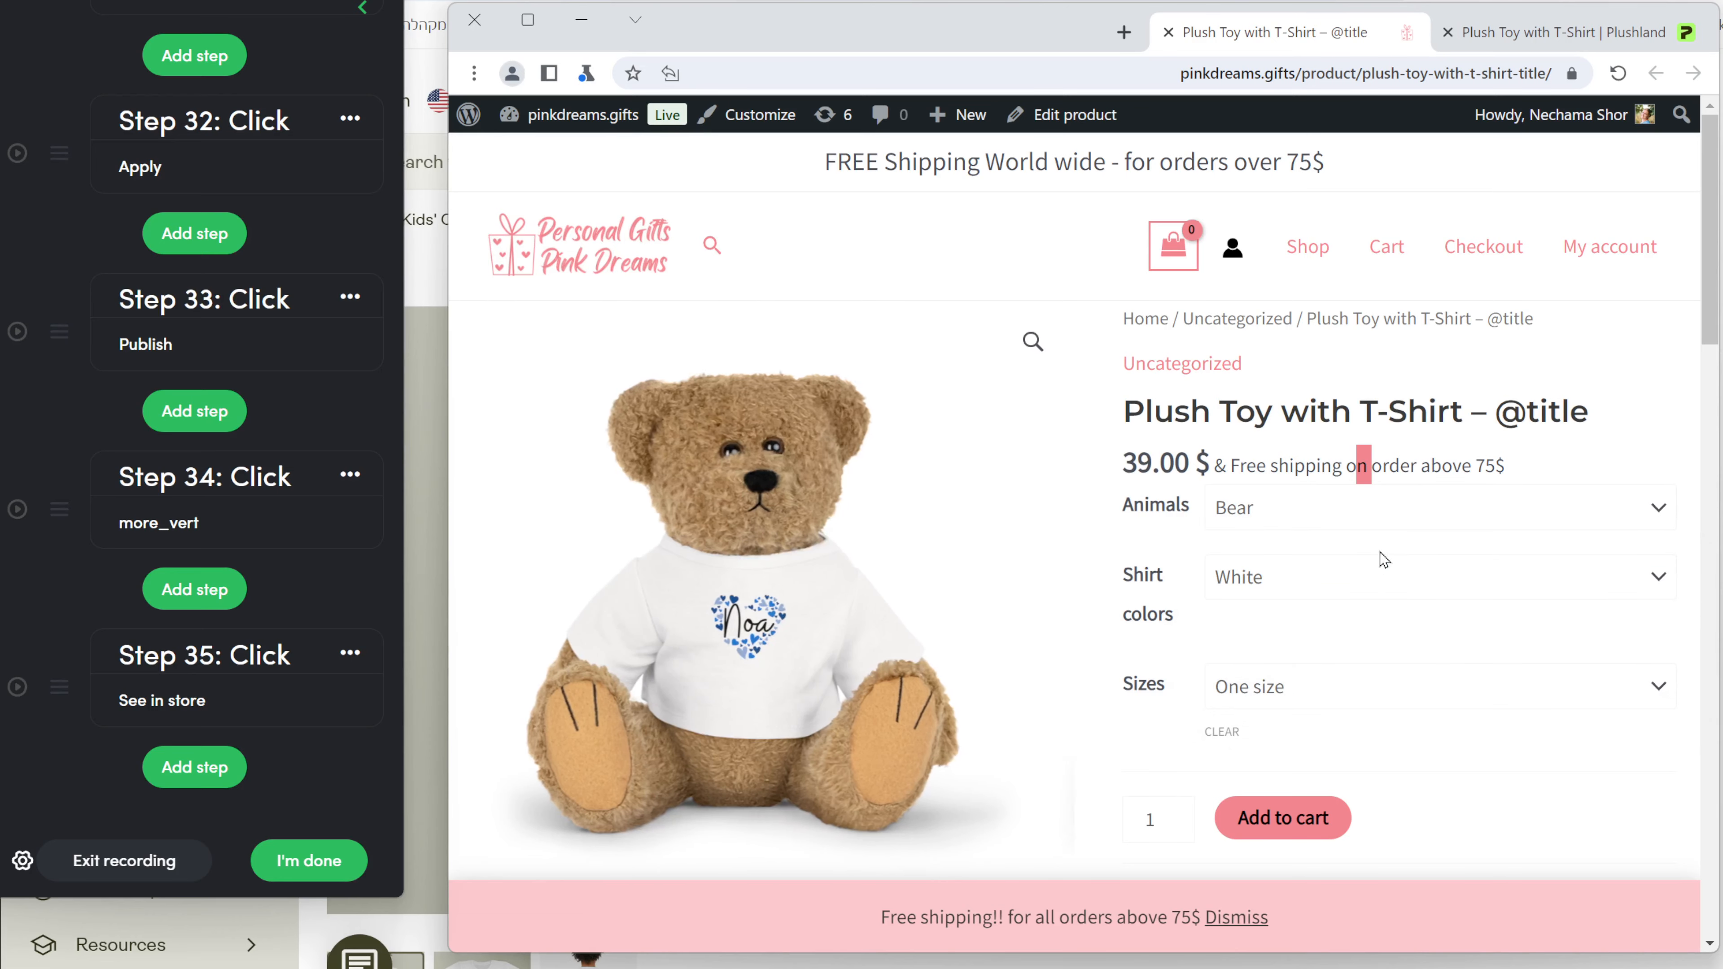
# Check the Sheep and Bear variants, reset Animals to Choose an option, and view the gallery.
pyautogui.click(1403, 532)
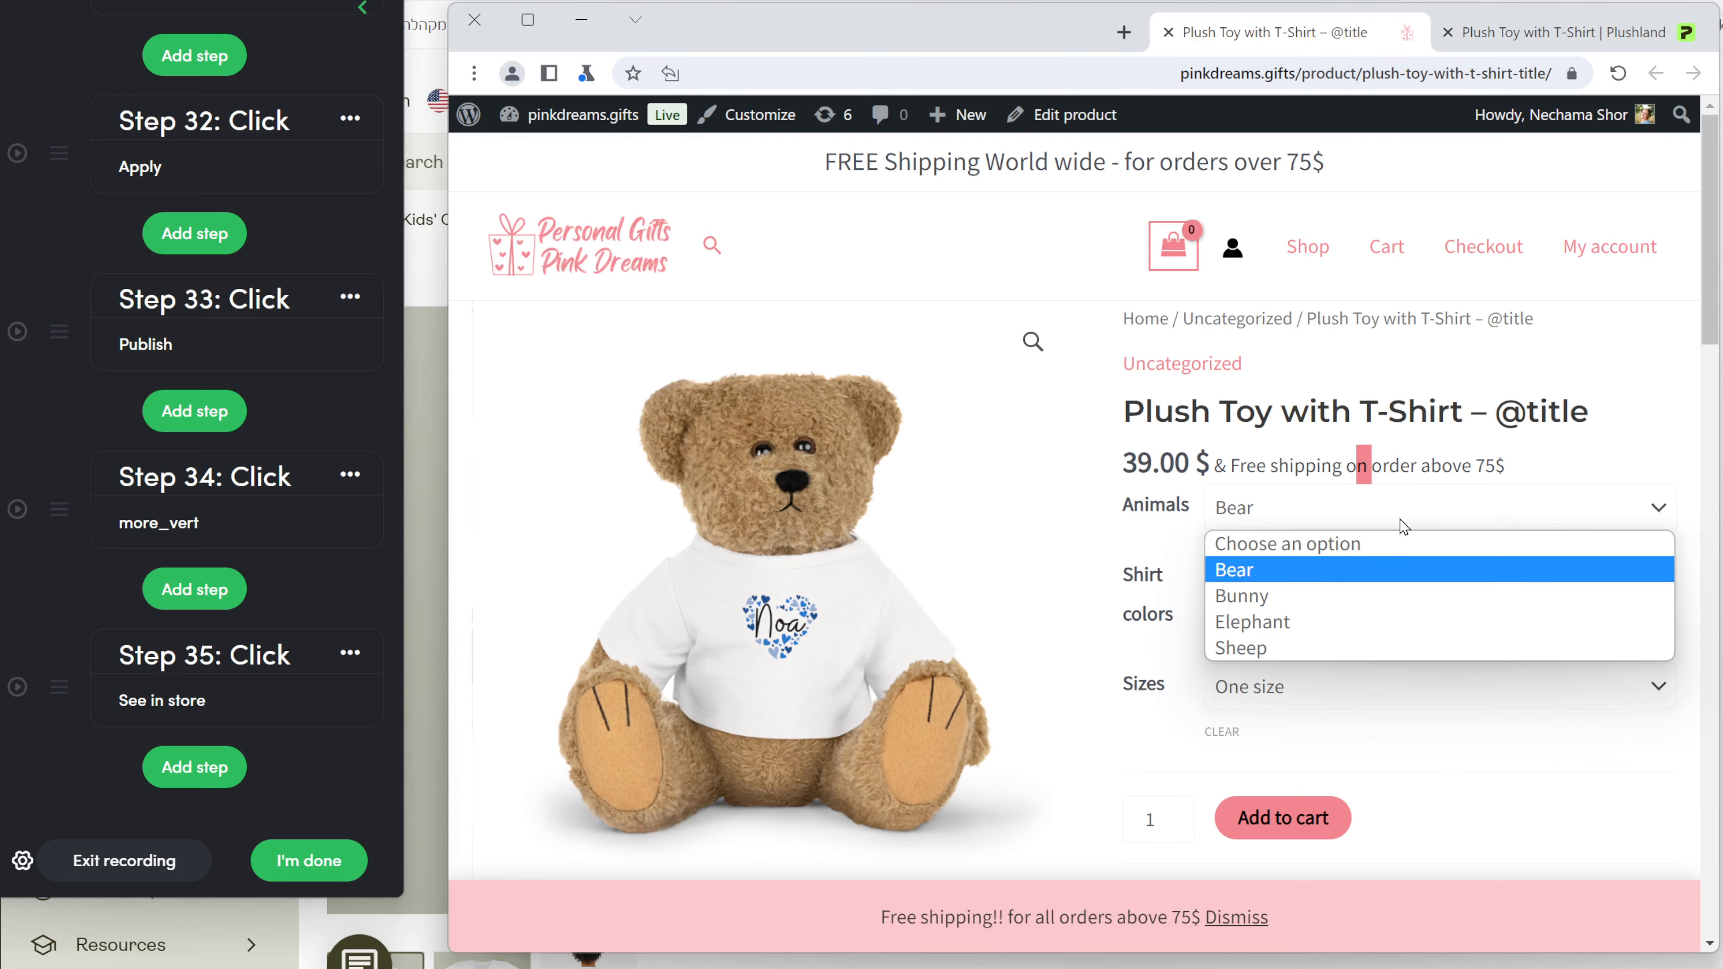
pyautogui.click(1387, 644)
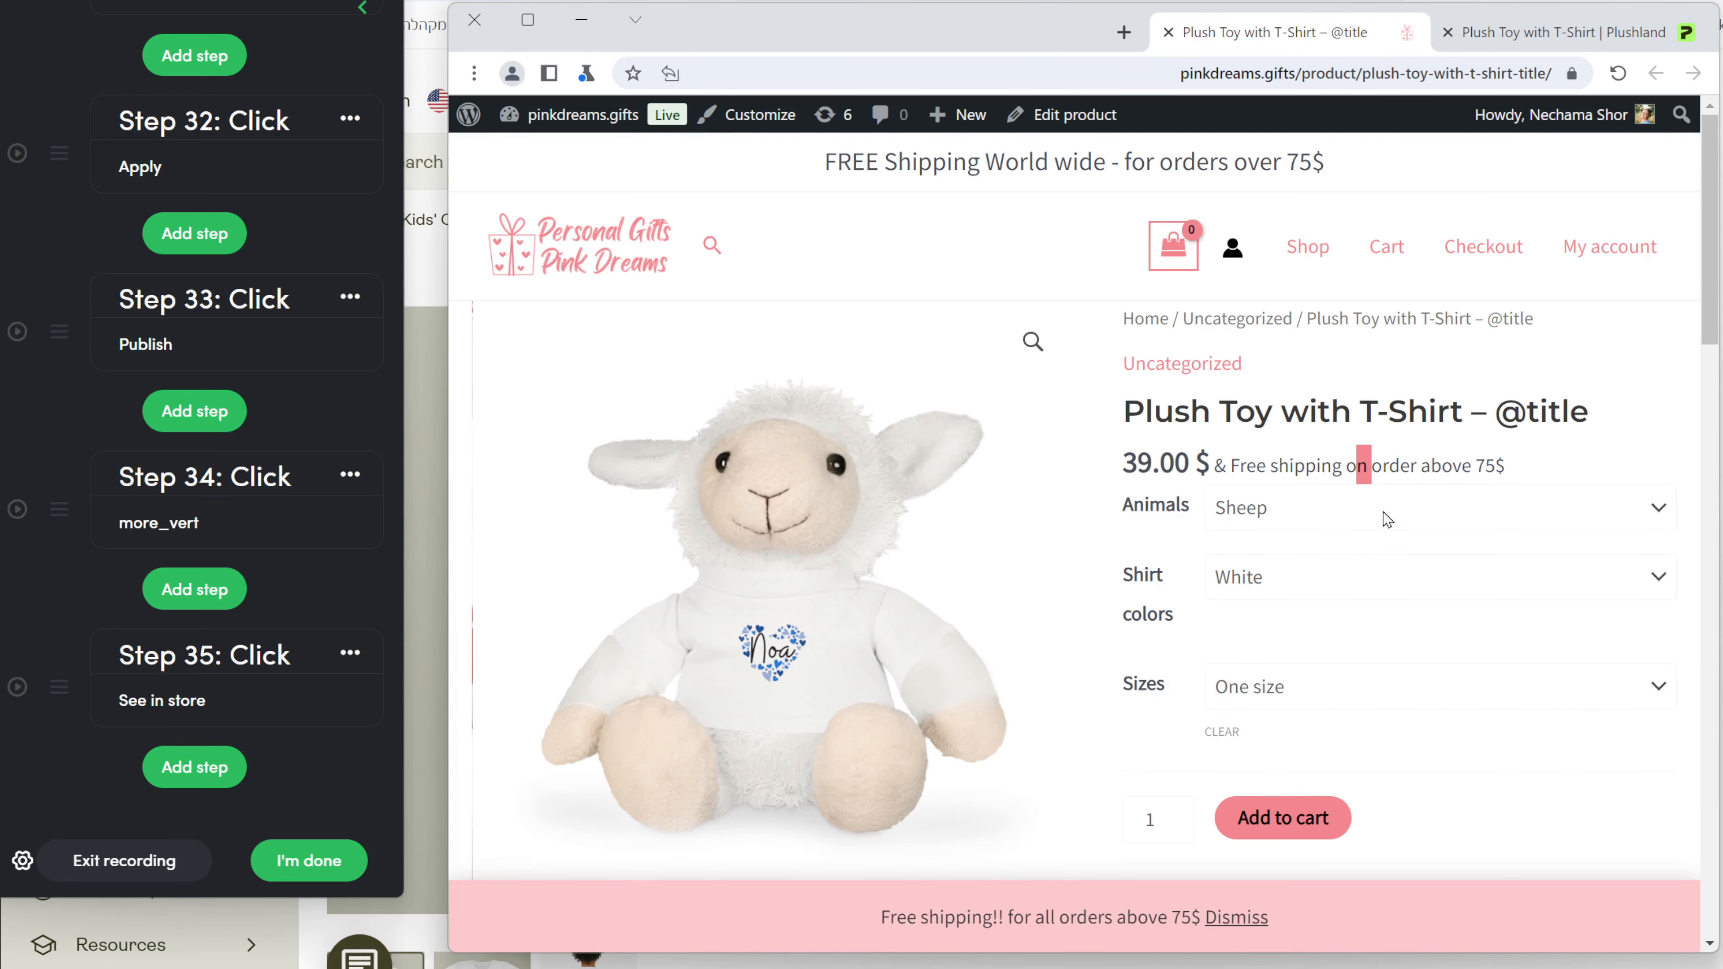
pyautogui.click(1386, 519)
pyautogui.click(1374, 570)
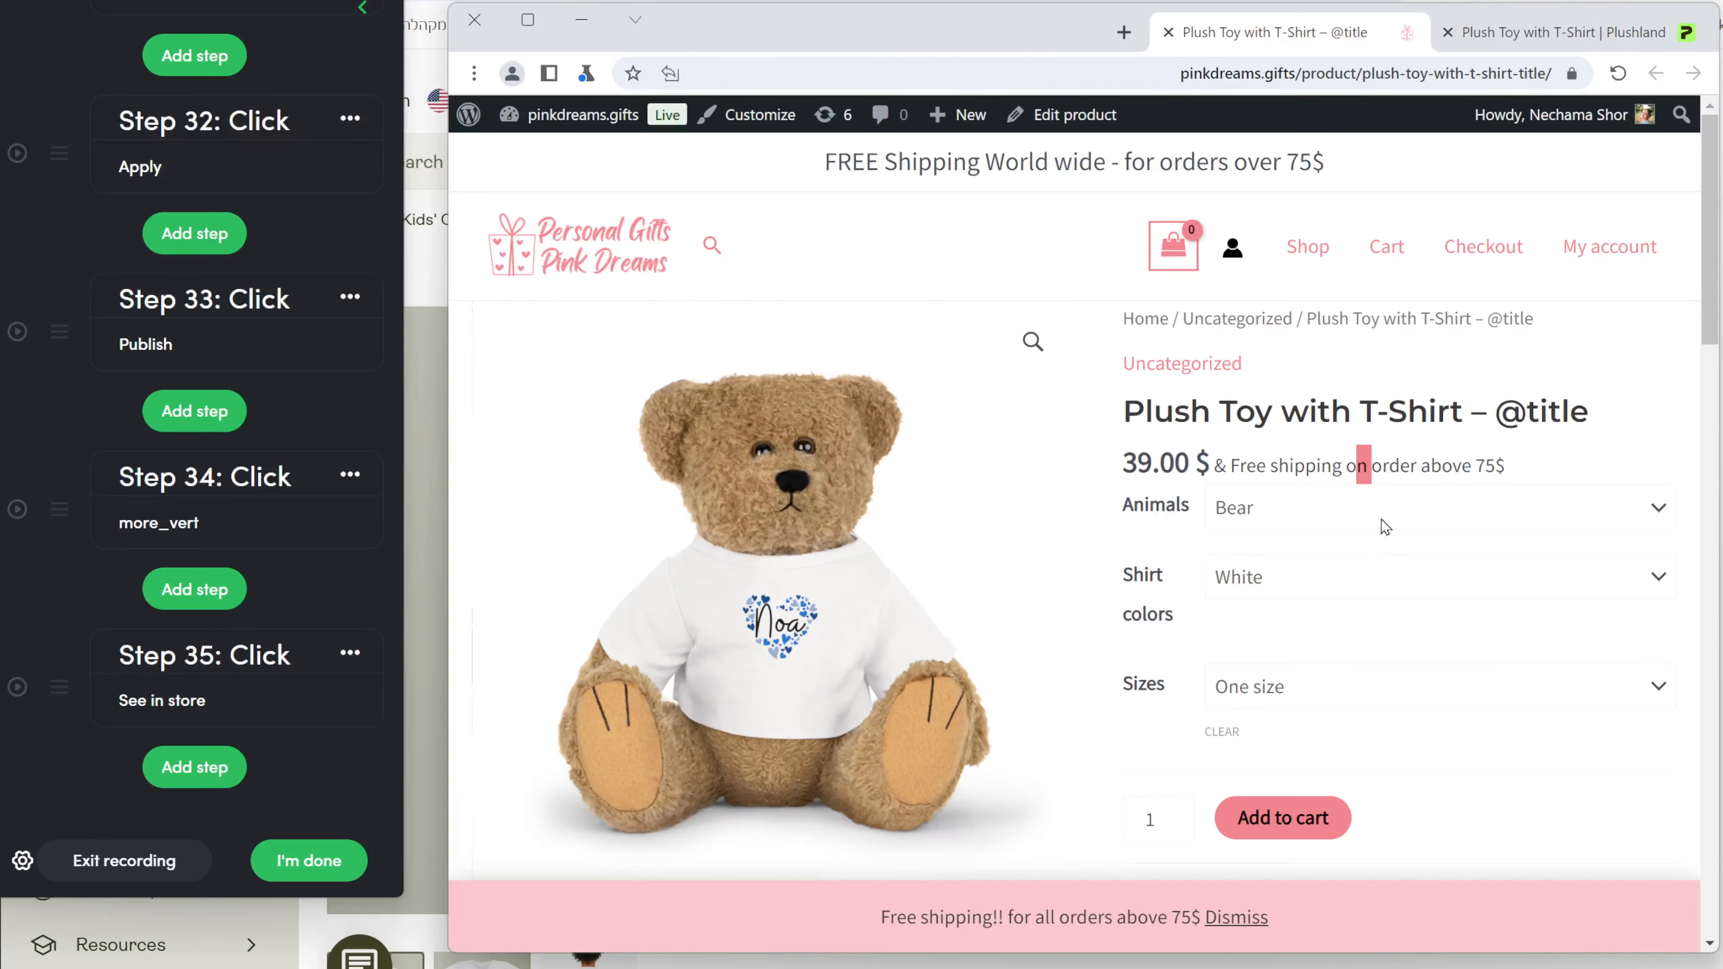
pyautogui.click(1384, 527)
pyautogui.click(1368, 545)
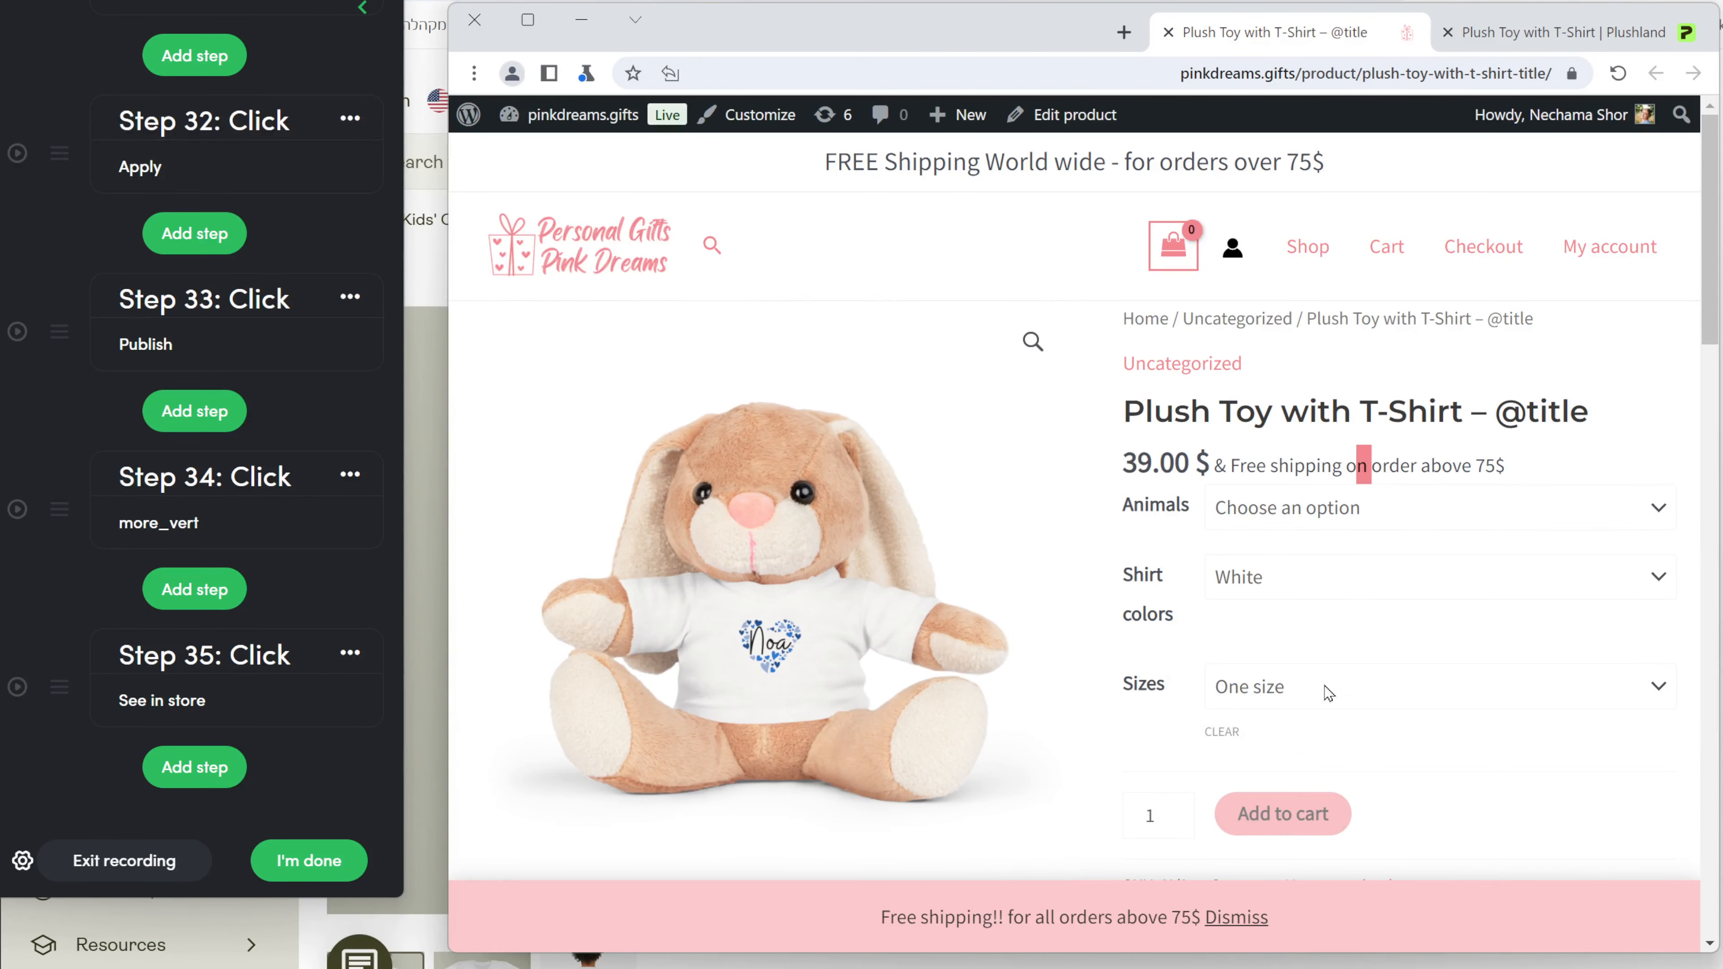
pyautogui.scroll(-8, 1329, 695)
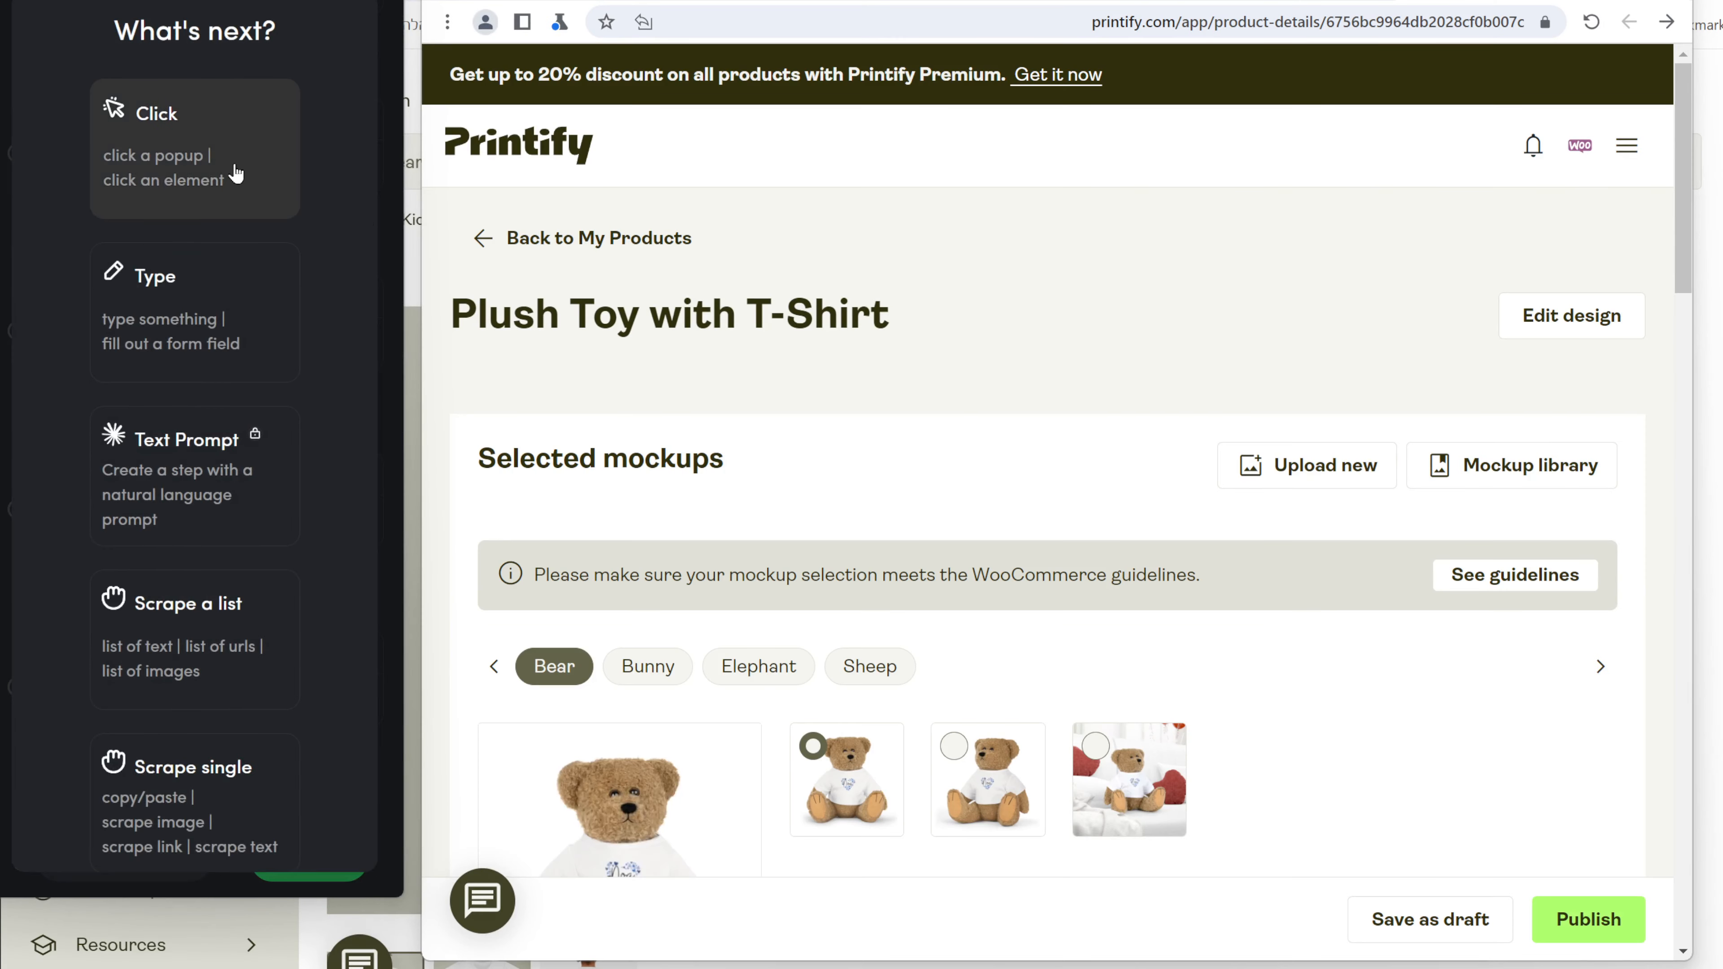
pyautogui.click(233, 167)
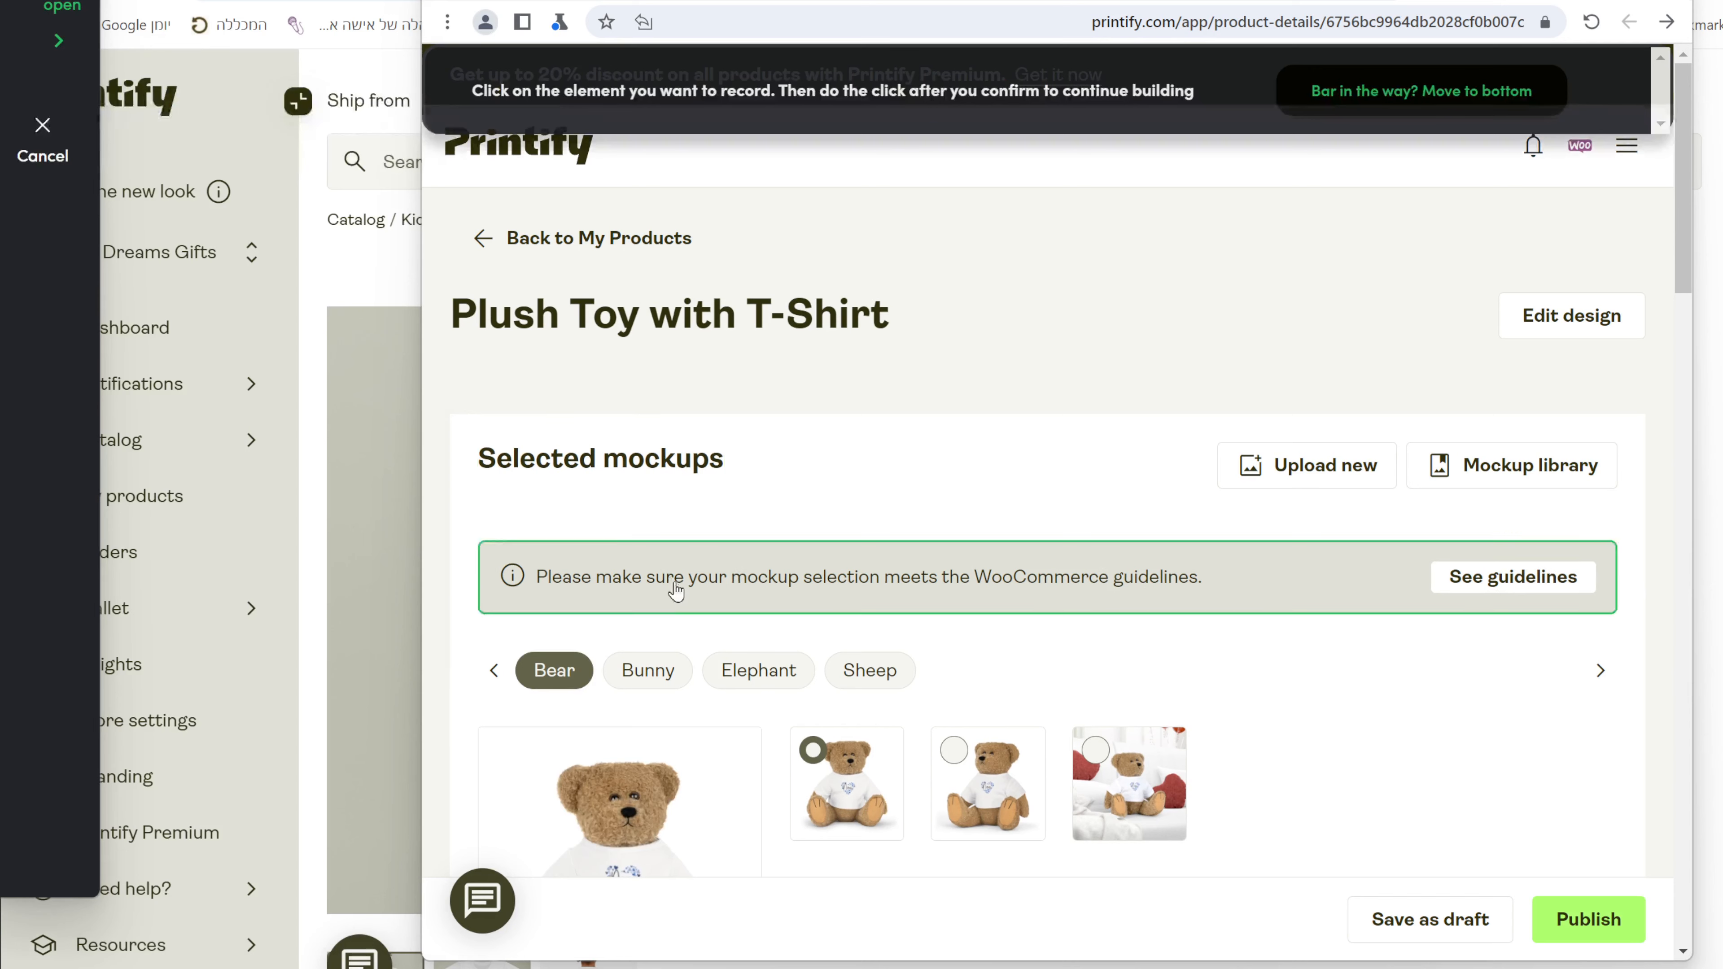
# Record a click on the Bunny mockup filter, delete extra Step 26, and replay Step 25 on the first bunny mockup.
pyautogui.click(681, 676)
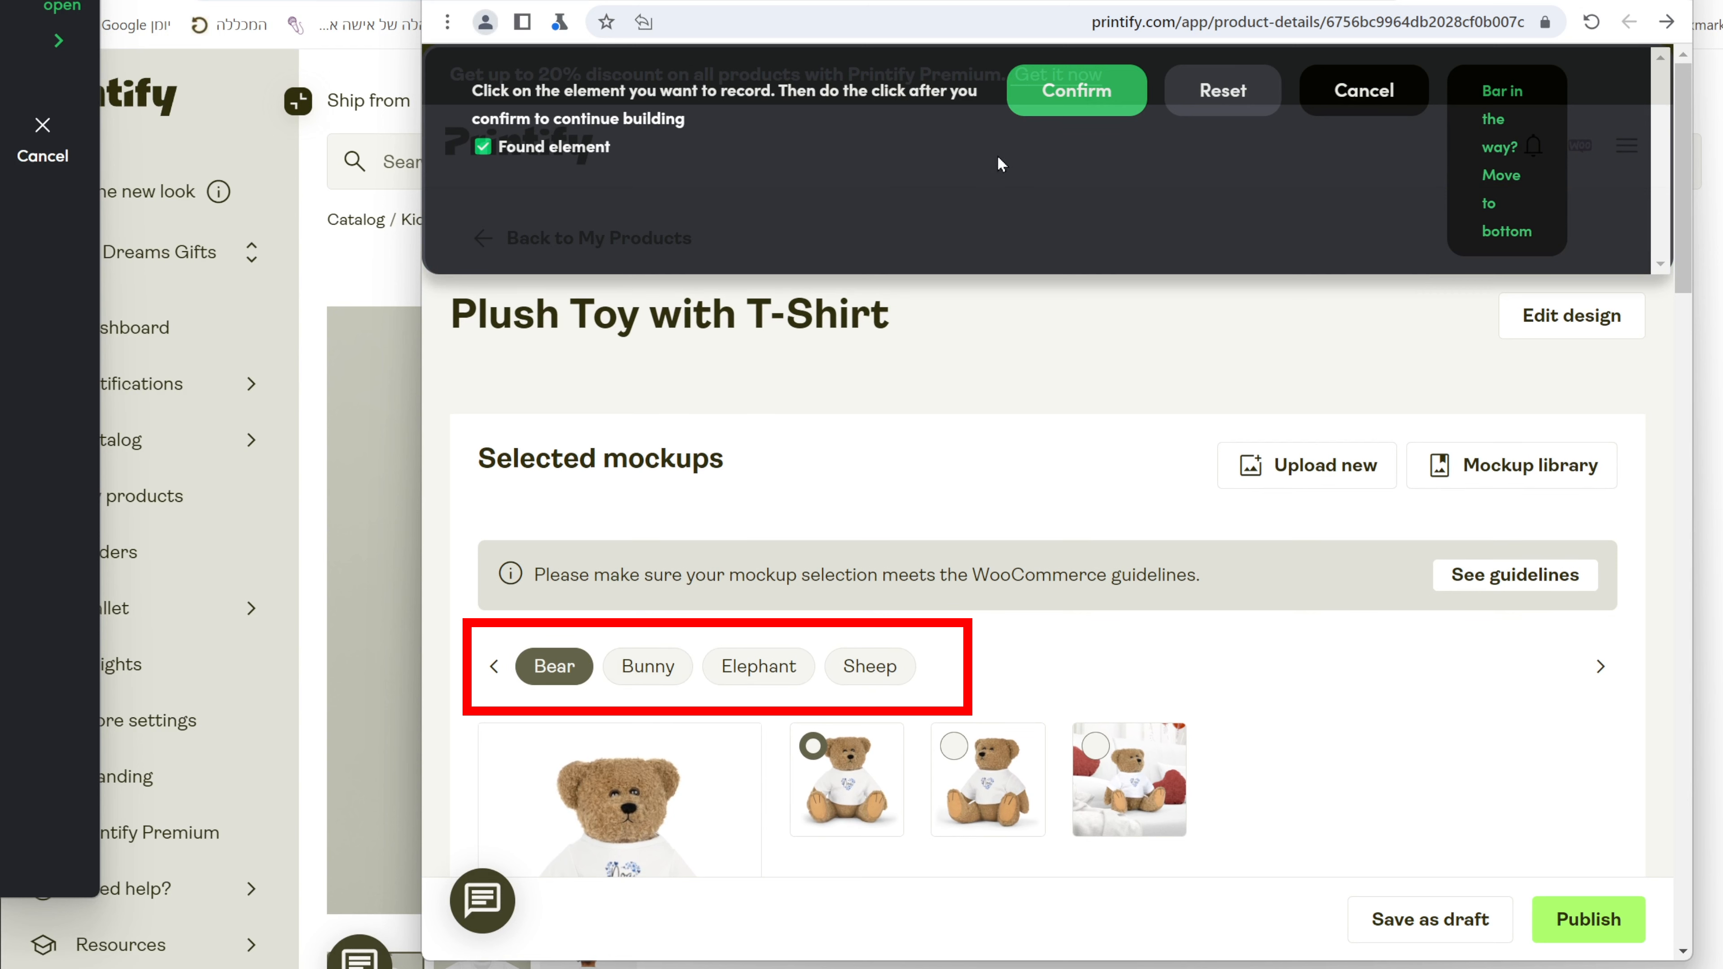
pyautogui.click(1093, 86)
pyautogui.click(648, 665)
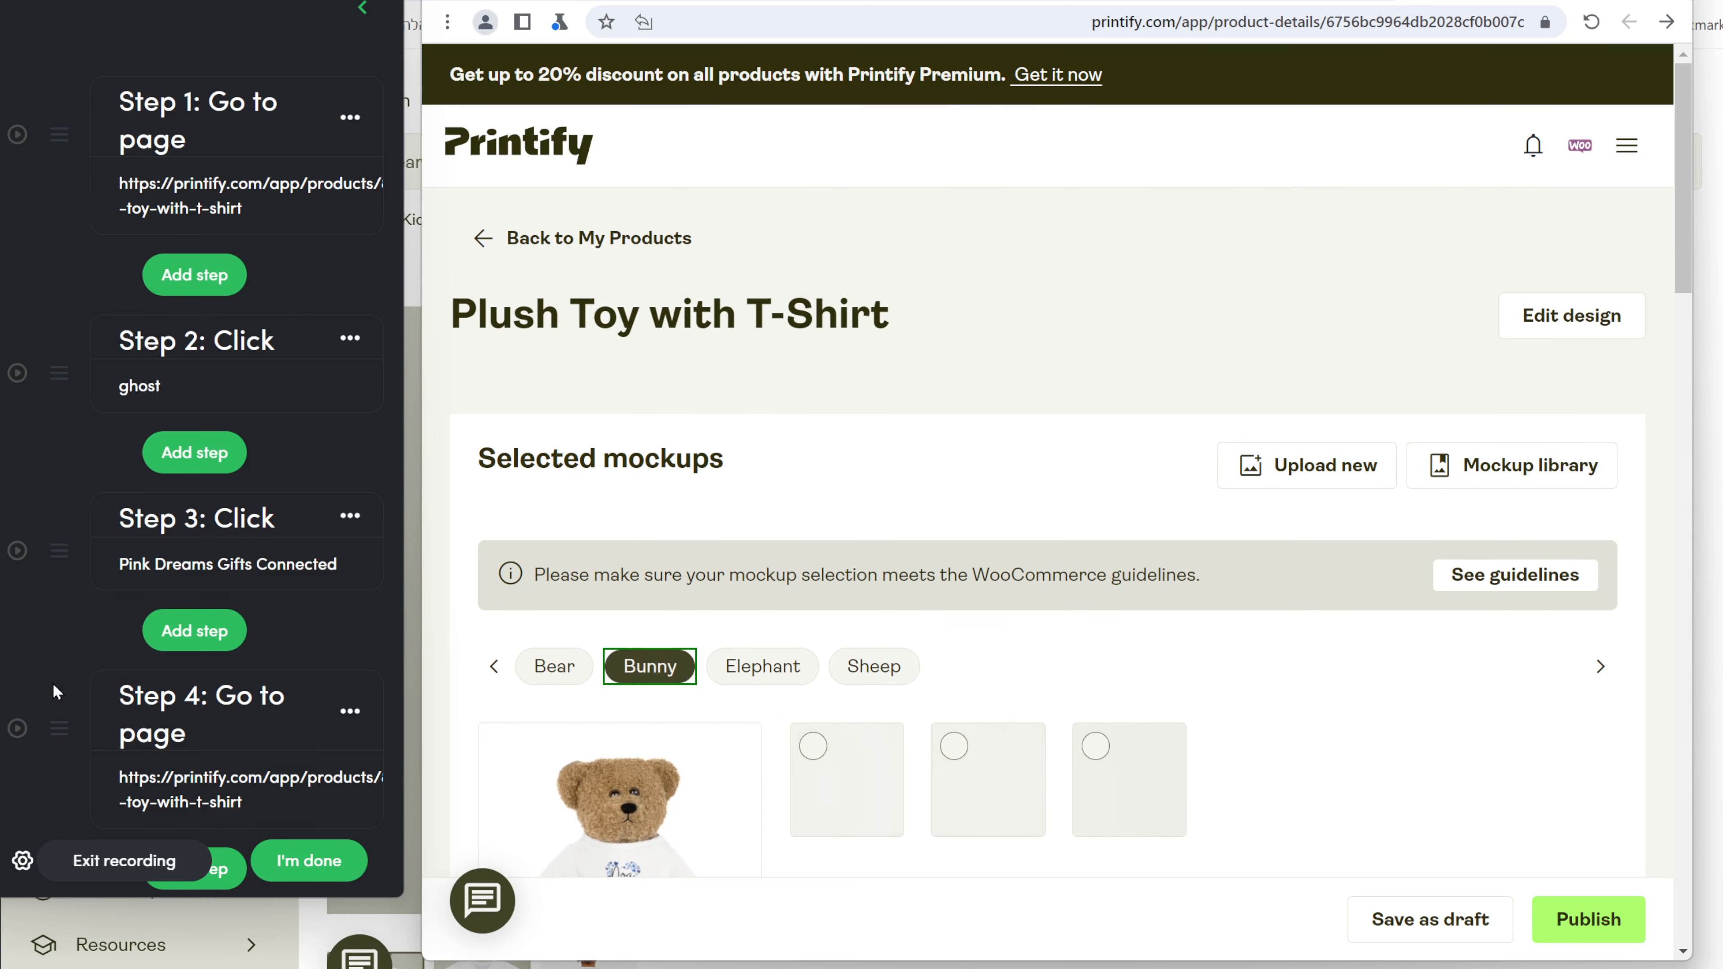
pyautogui.click(268, 613)
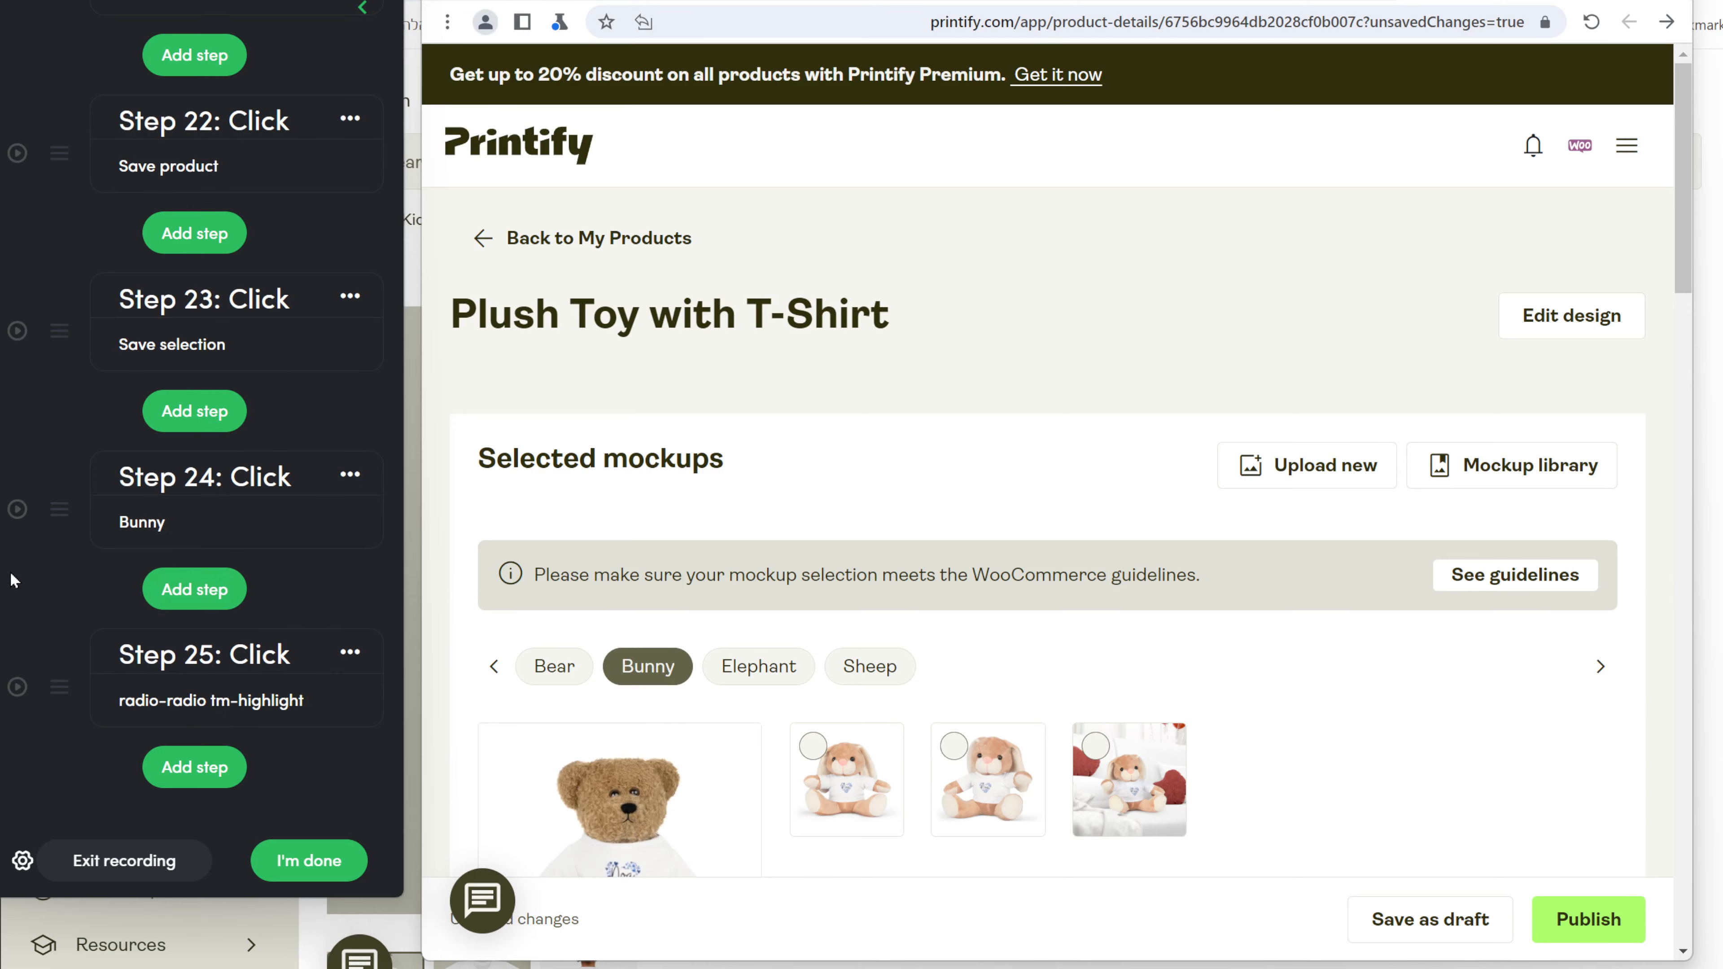
pyautogui.click(17, 687)
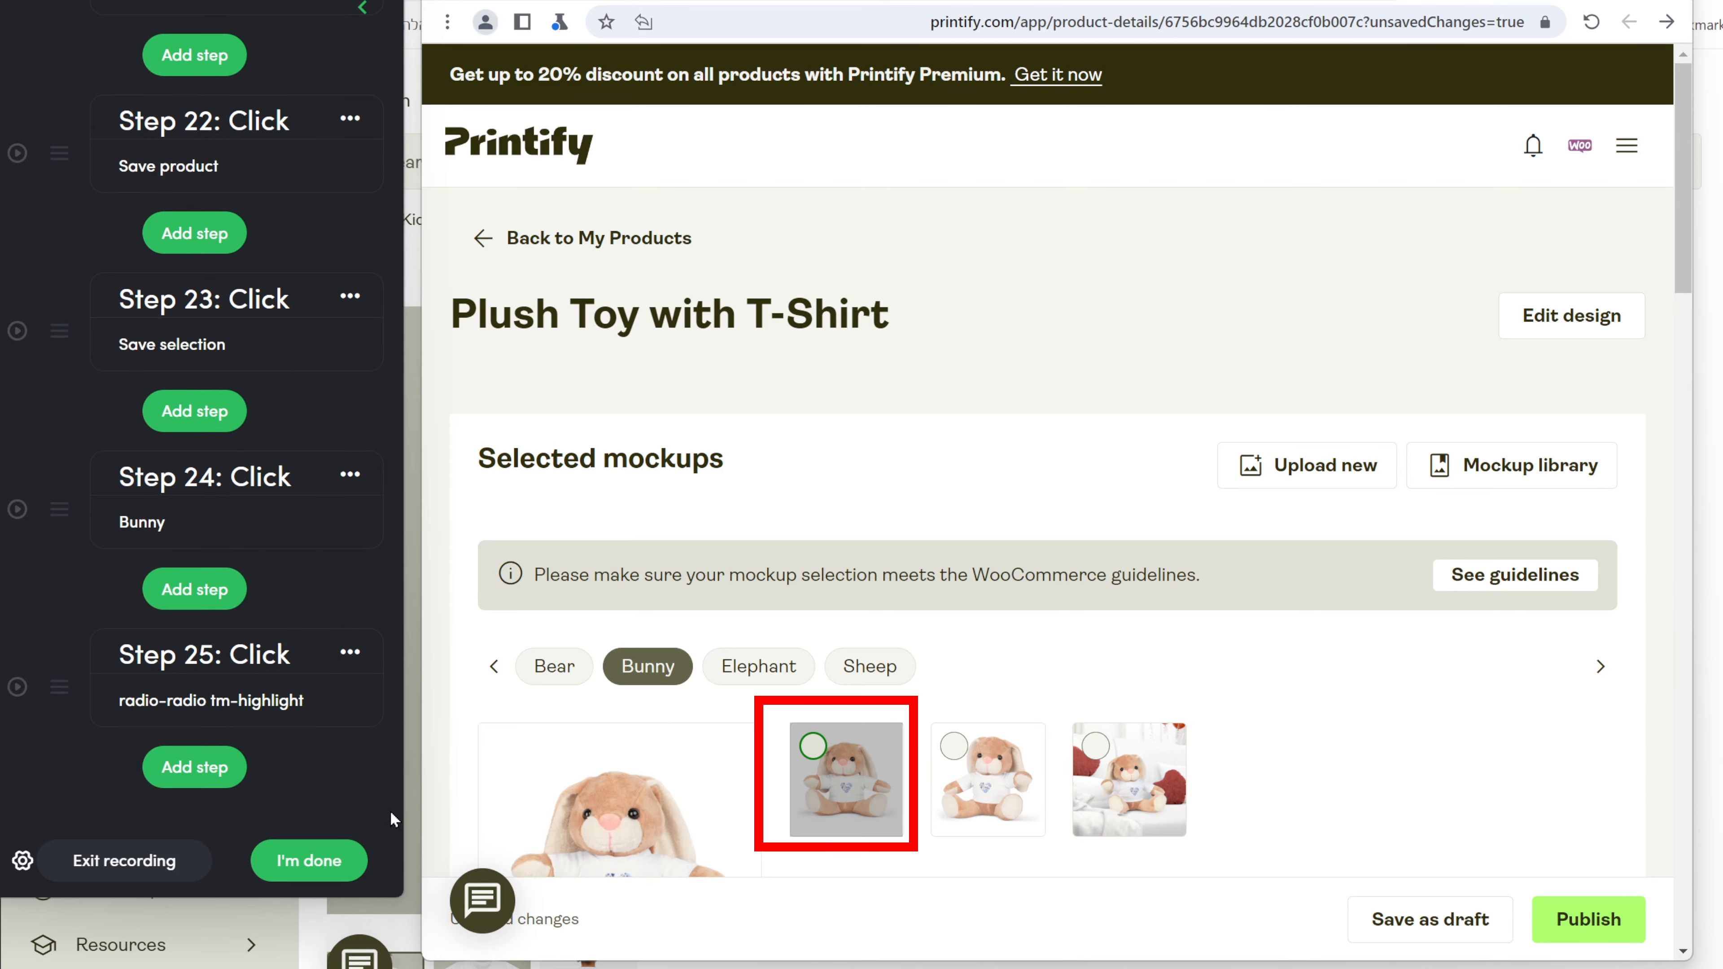
pyautogui.scroll(-1, 665, 700)
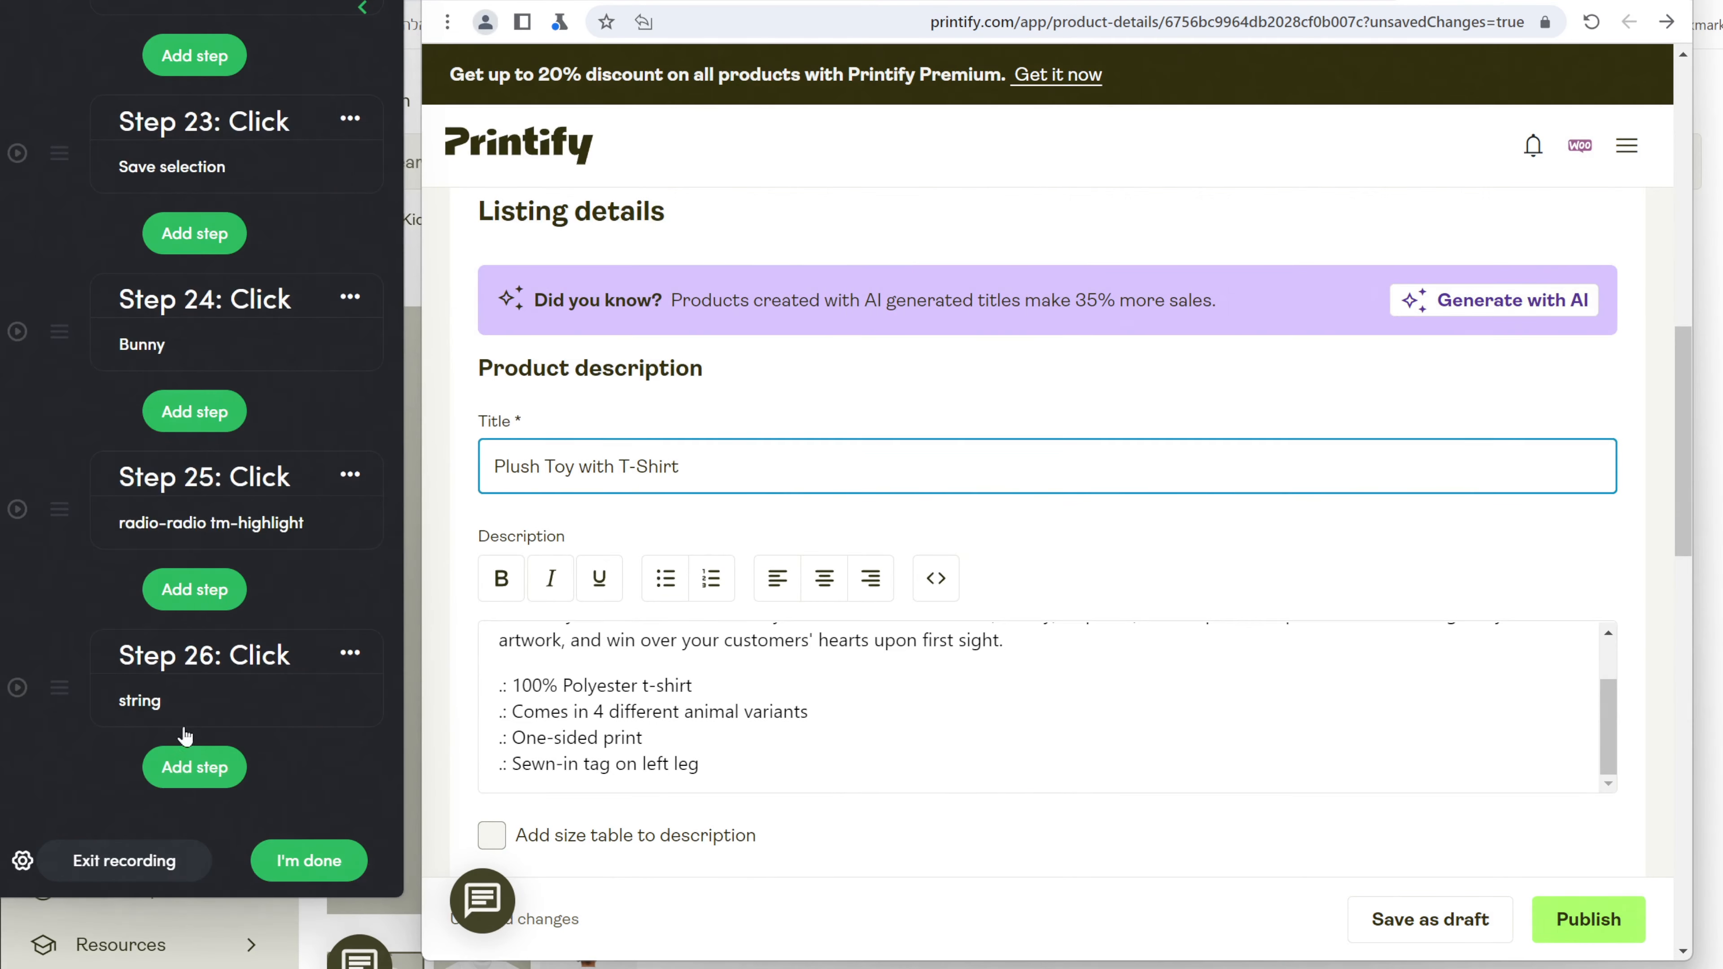
pyautogui.click(187, 766)
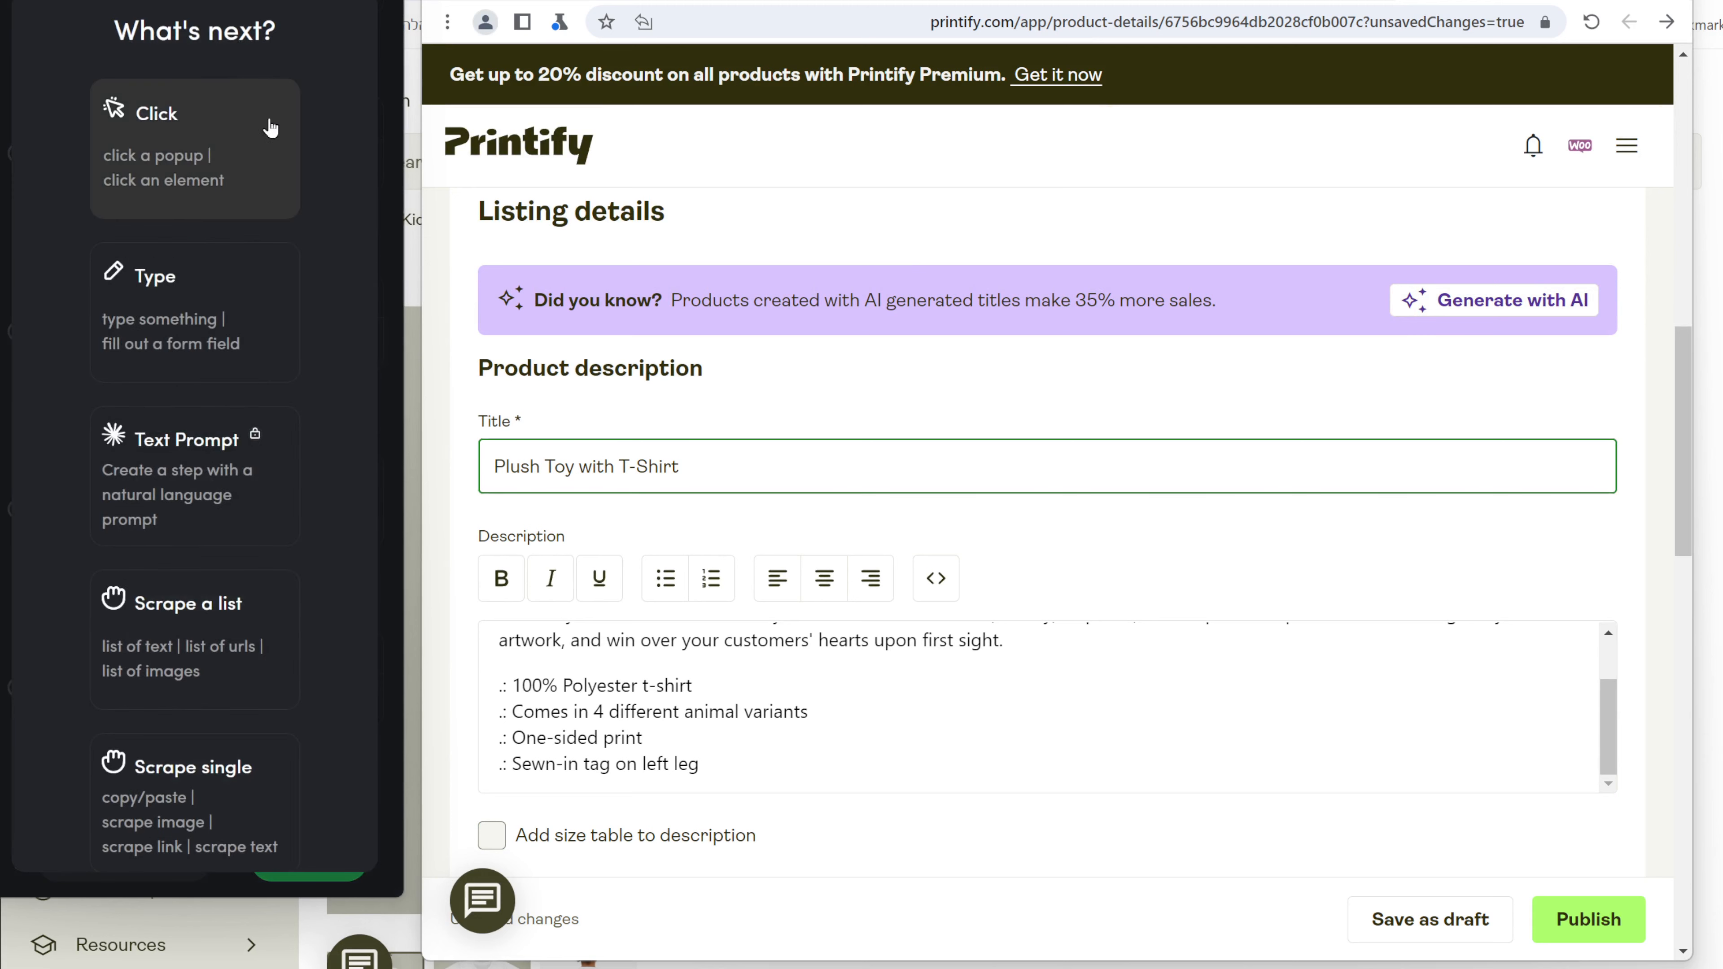
# Record a typing step that appends ' -' to the 'Plush Toy with T-Shirt' Title.
pyautogui.click(160, 312)
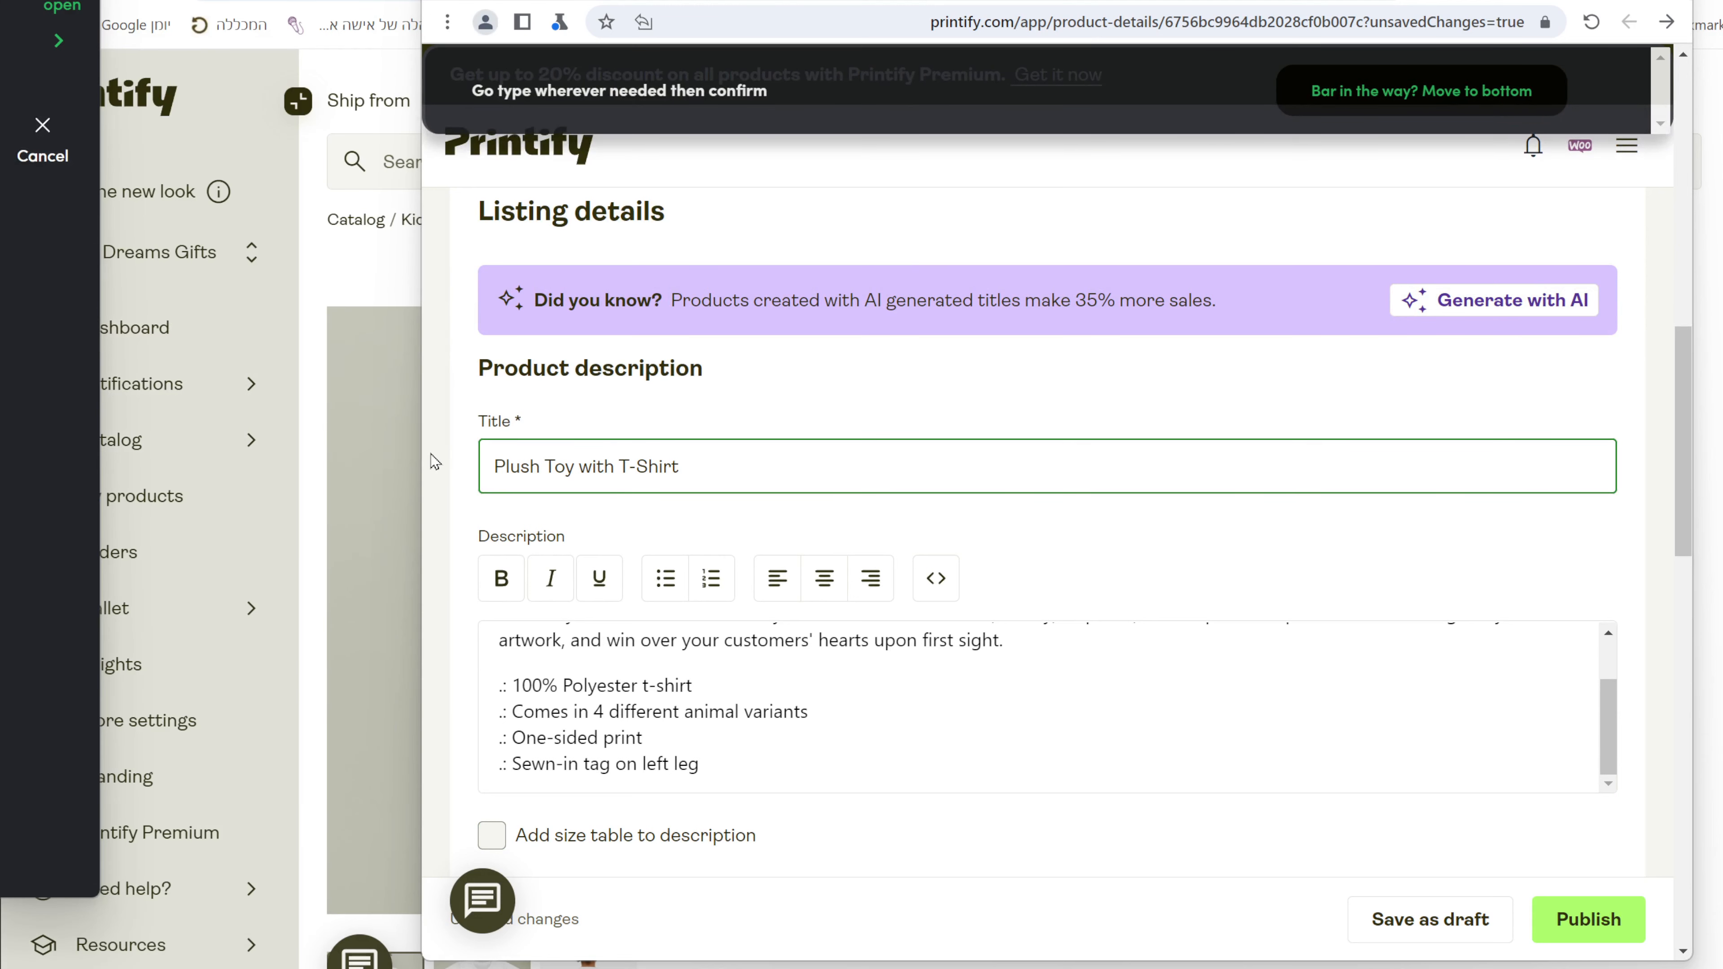
pyautogui.click(767, 463)
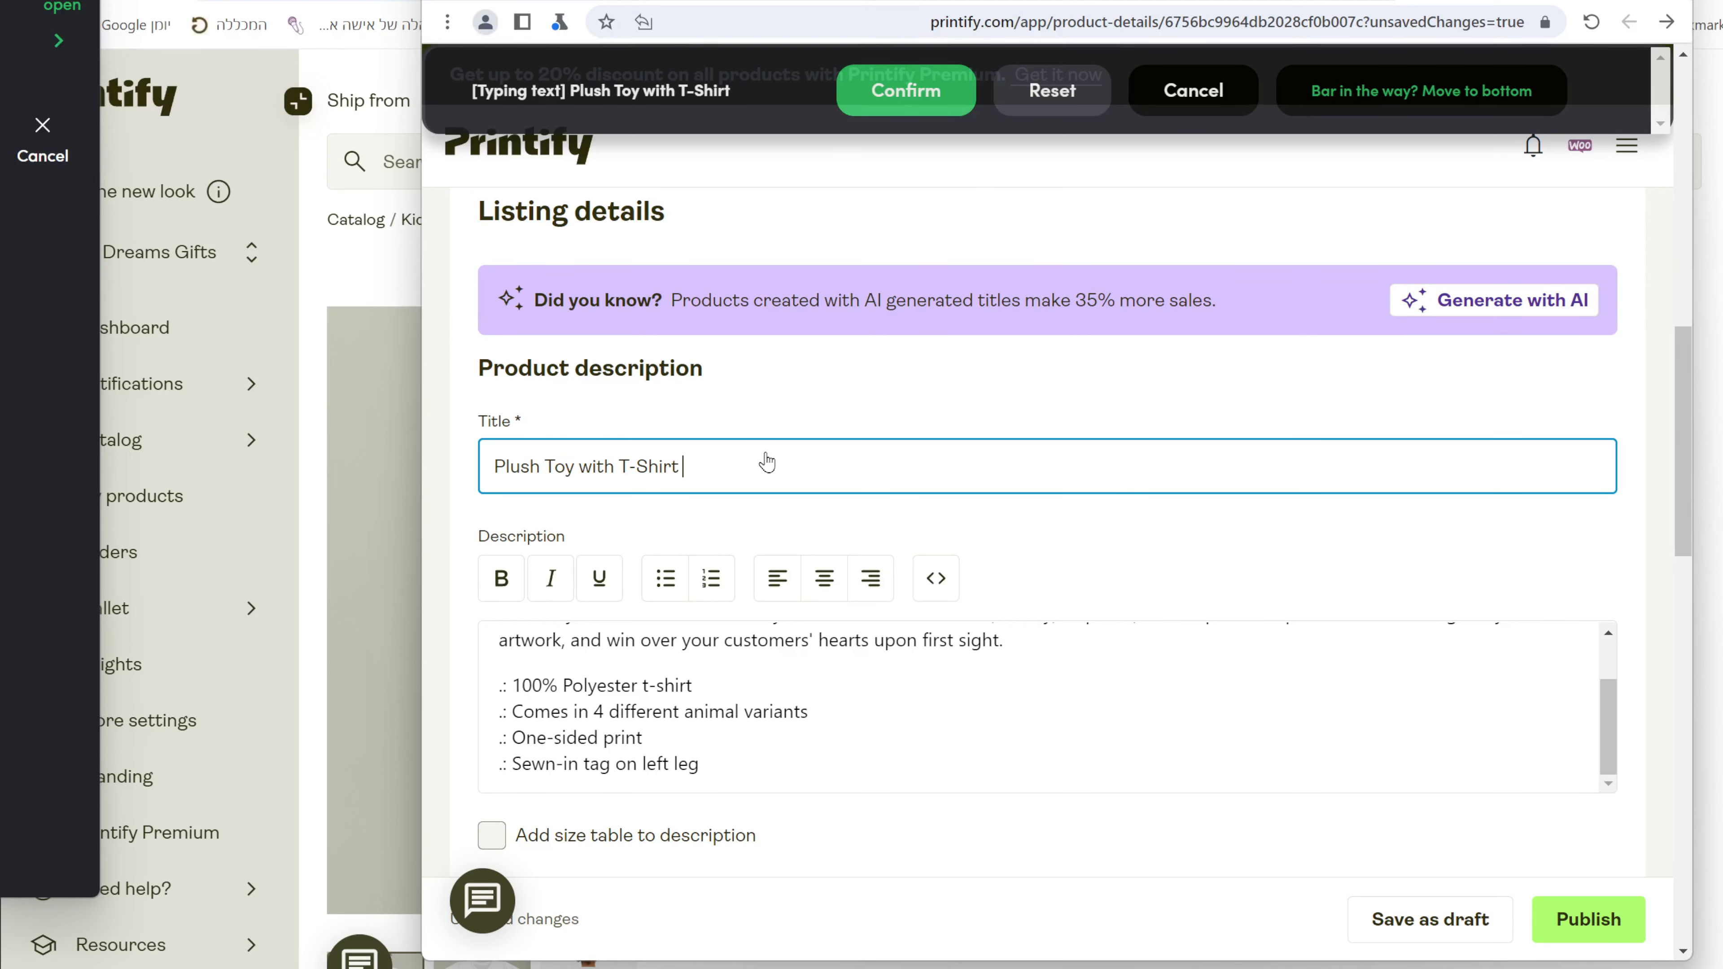
pyautogui.write('-')
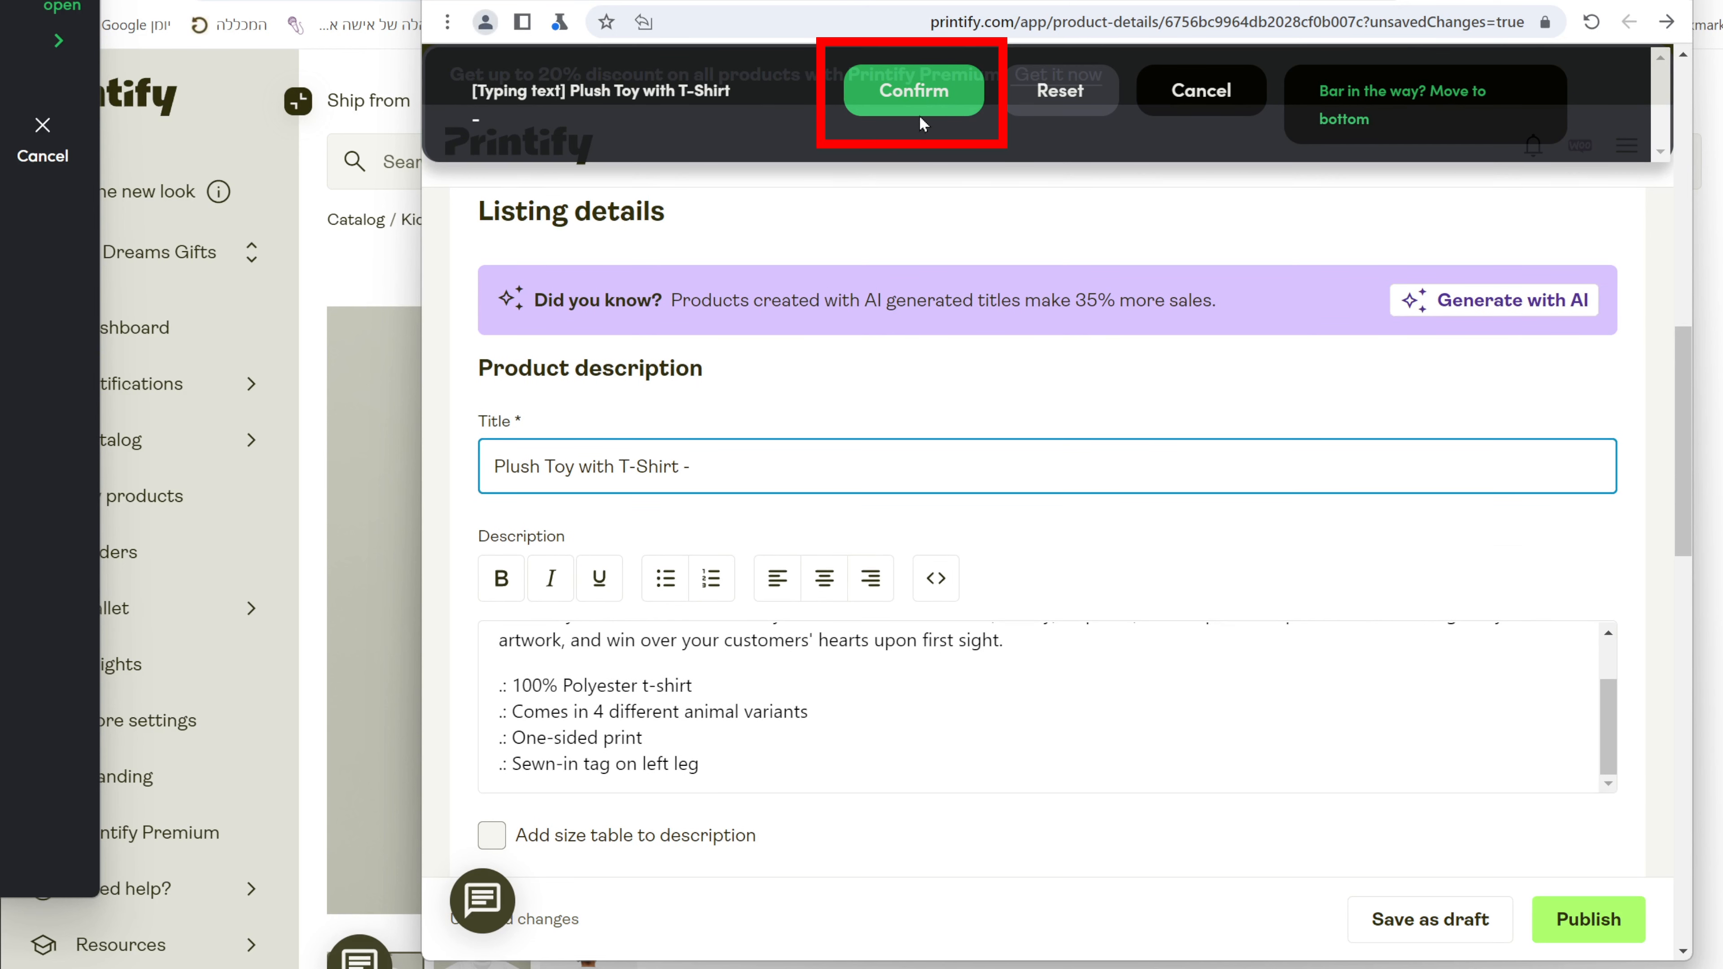
pyautogui.click(941, 88)
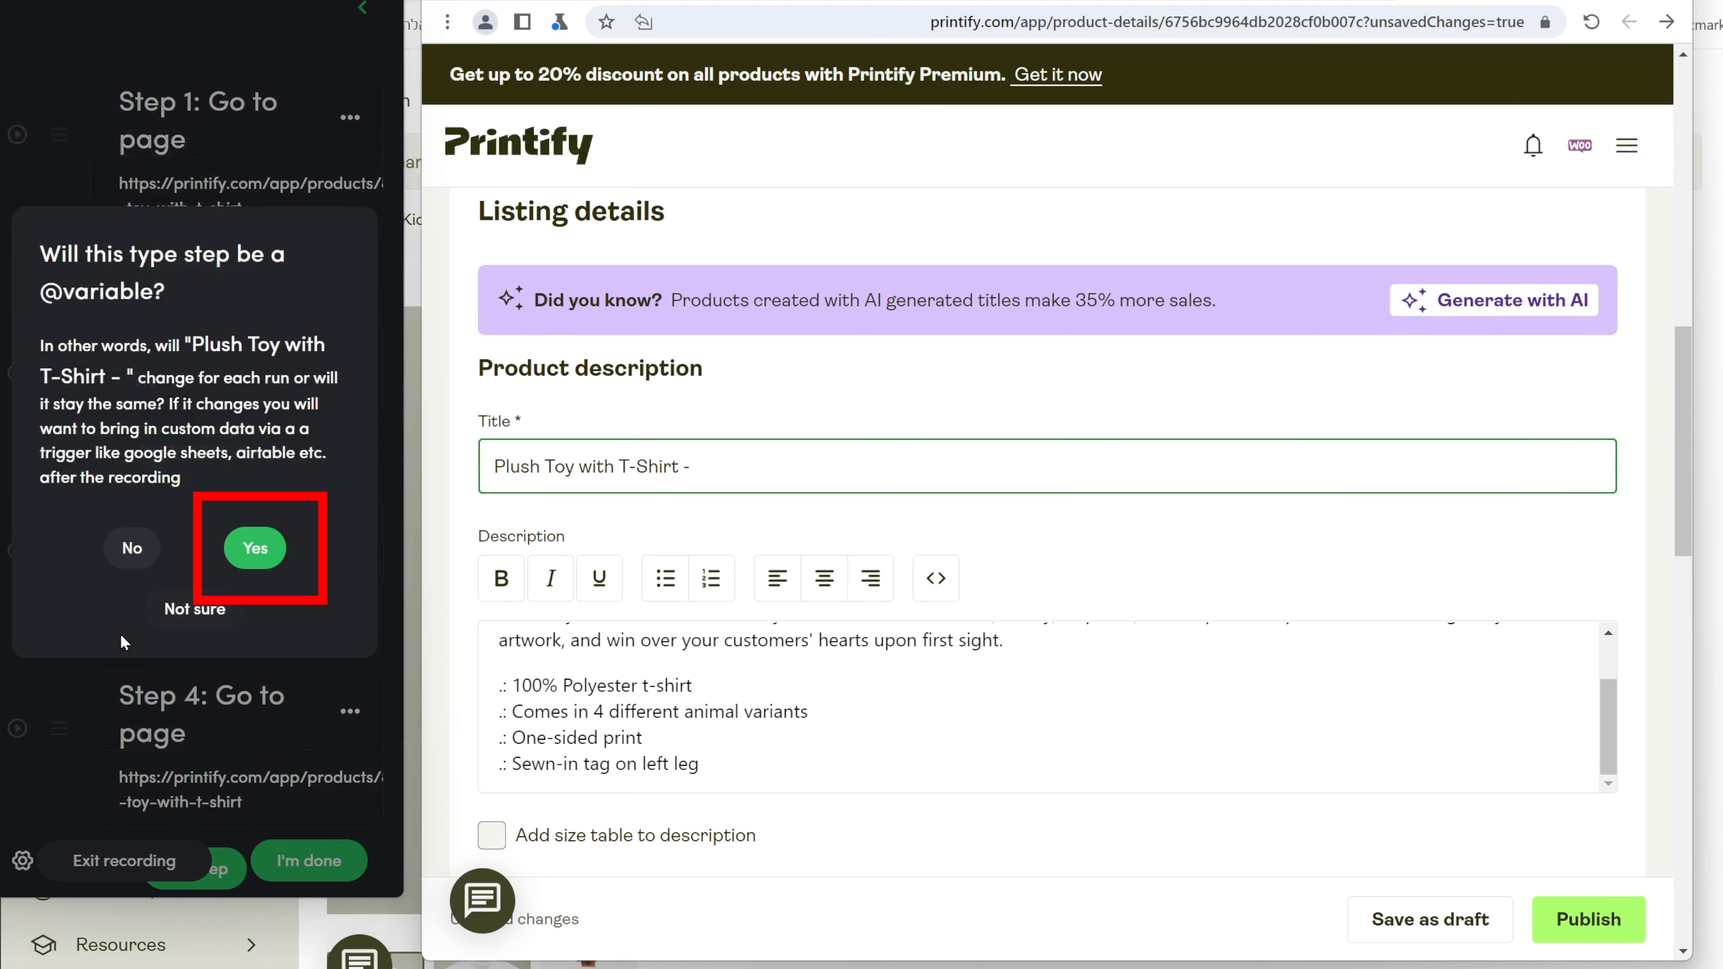
pyautogui.click(273, 550)
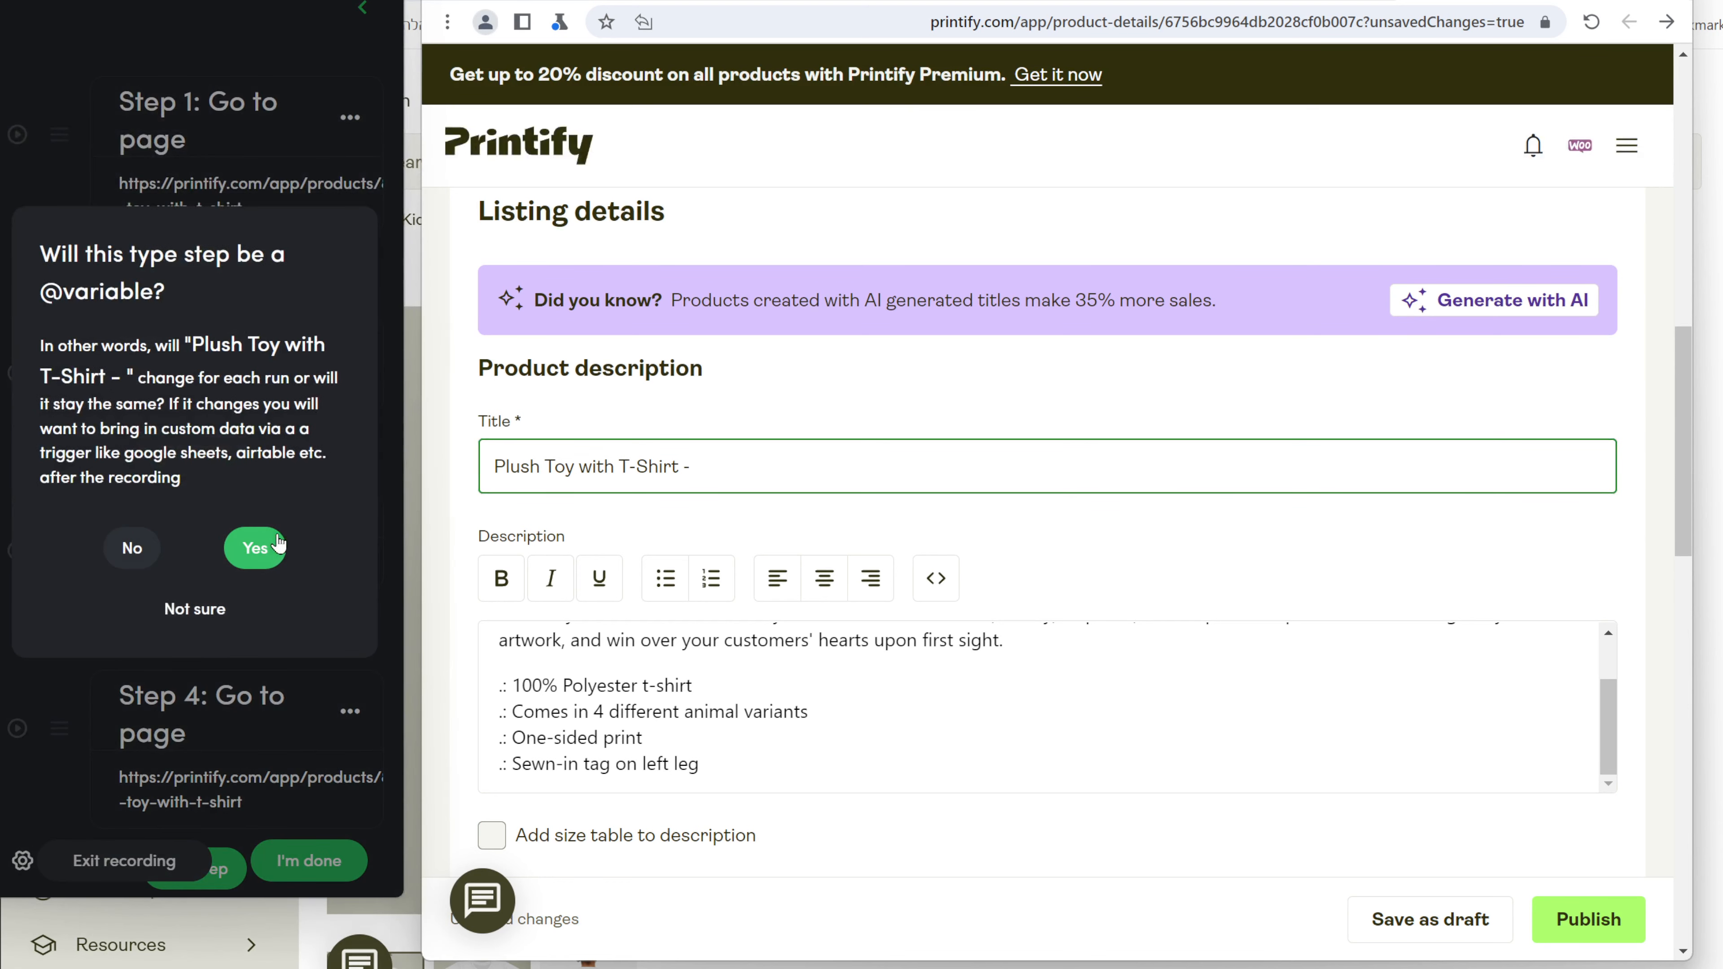
pyautogui.click(525, 807)
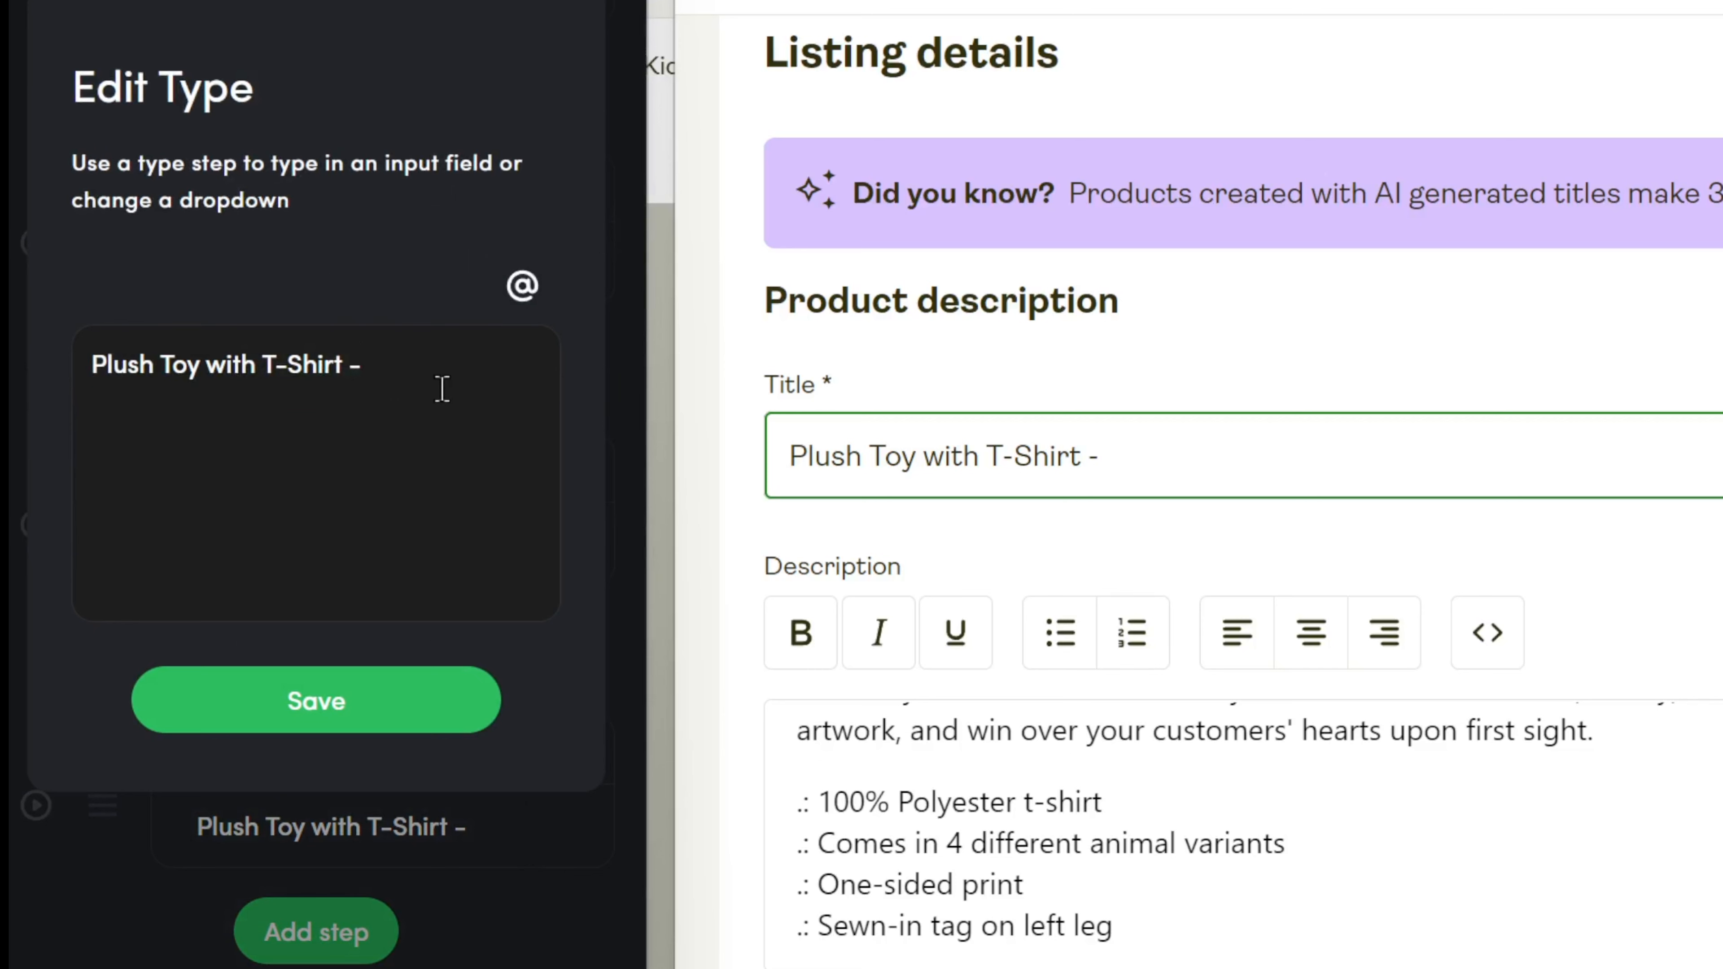
pyautogui.click(442, 389)
pyautogui.click(533, 311)
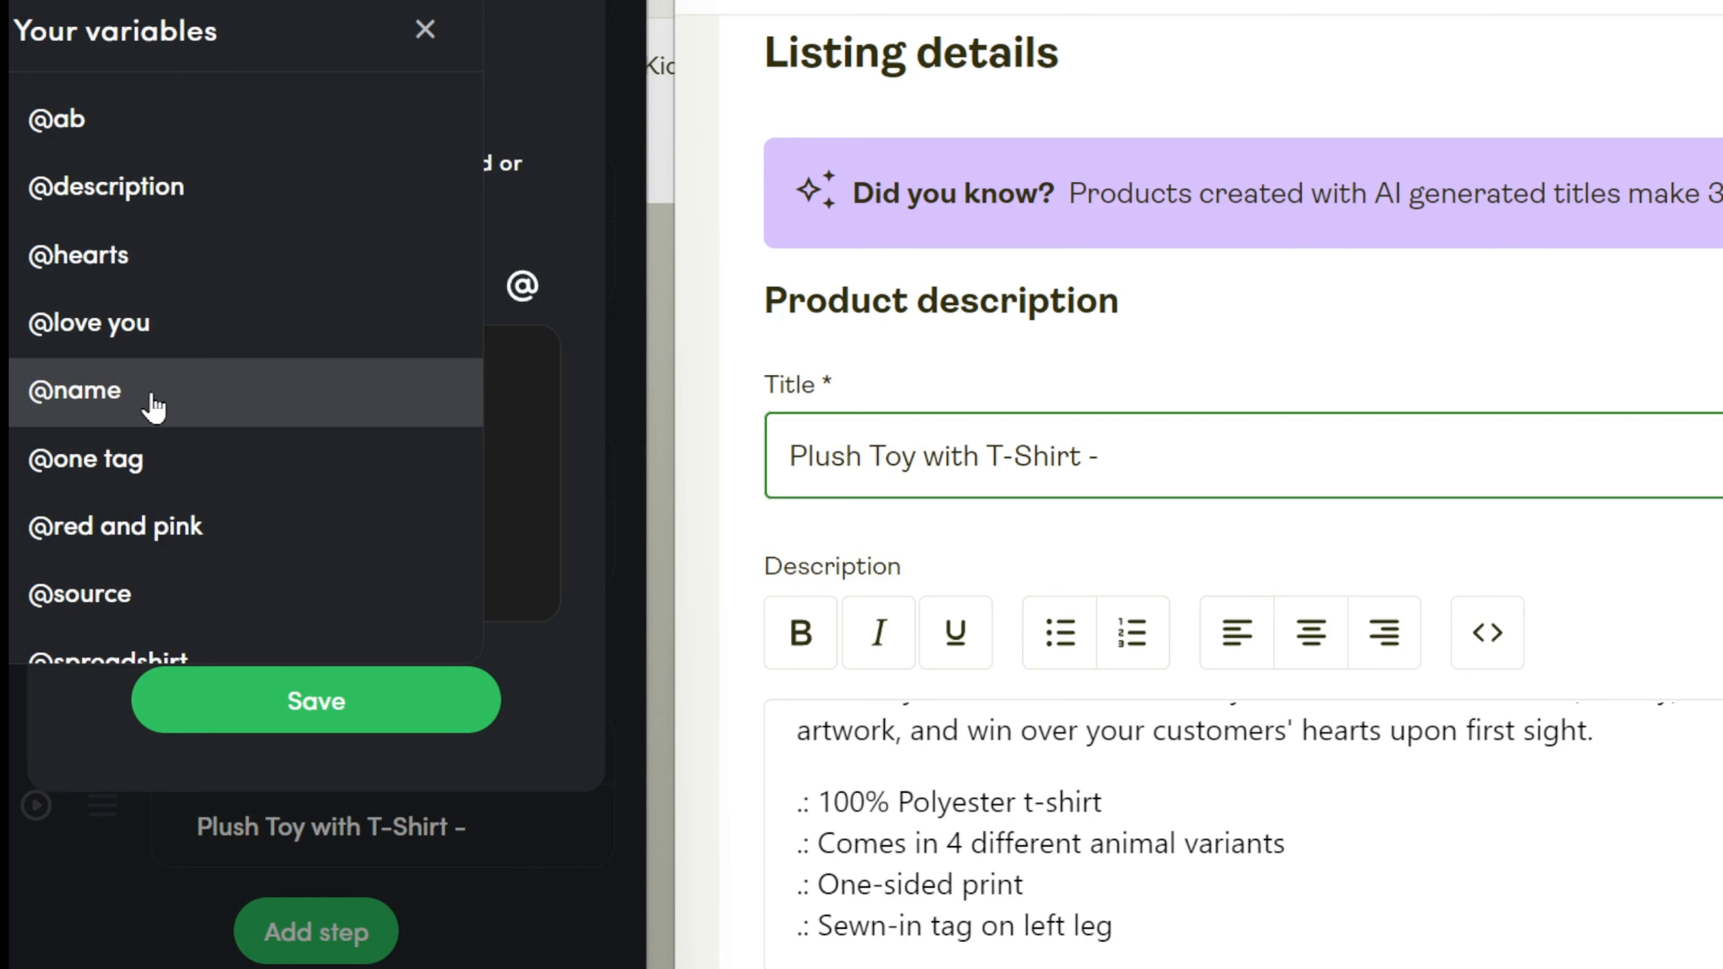
pyautogui.scroll(-5, 166, 539)
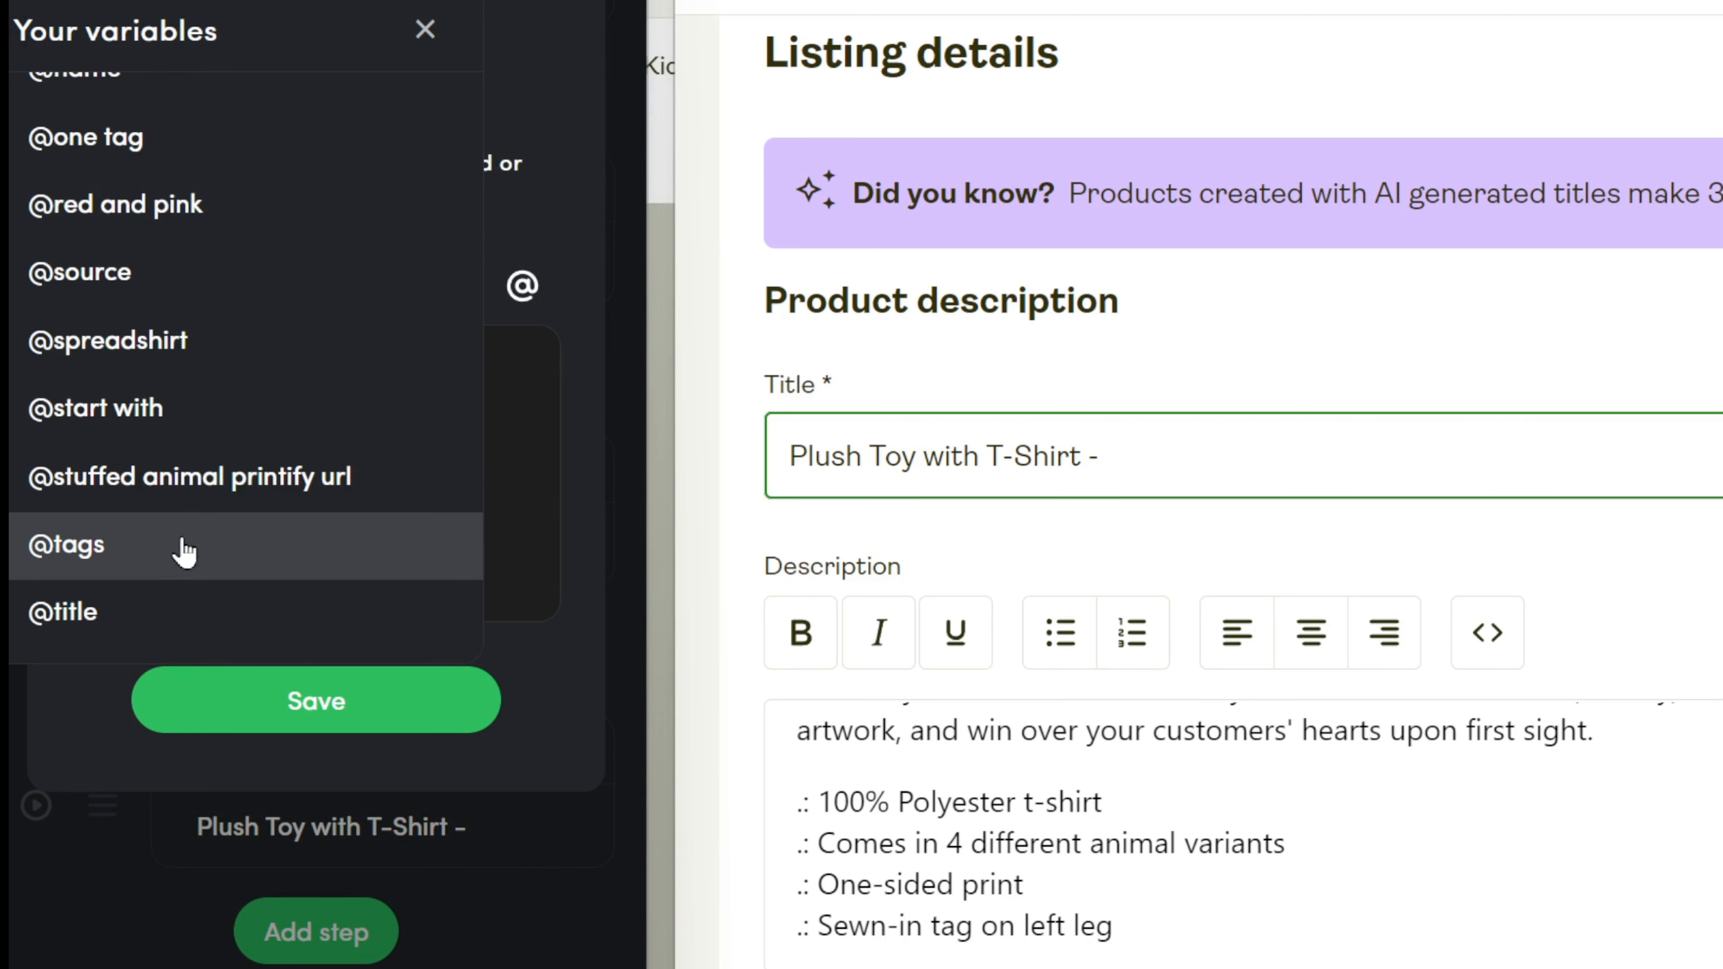
pyautogui.click(177, 612)
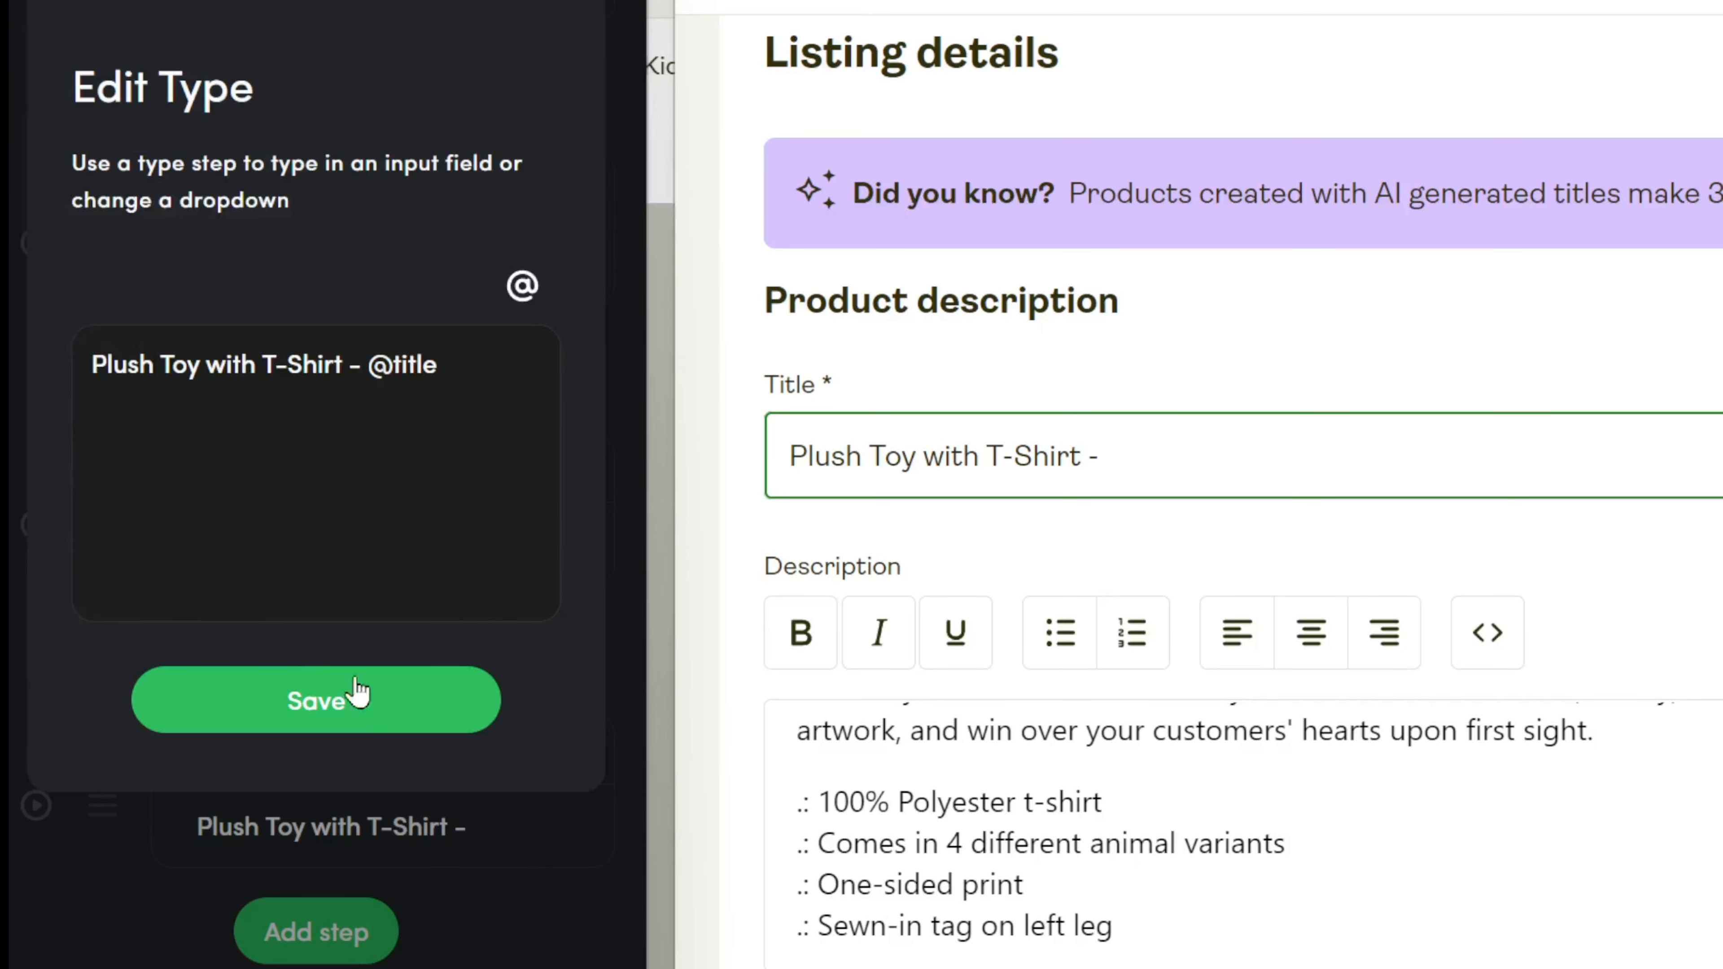
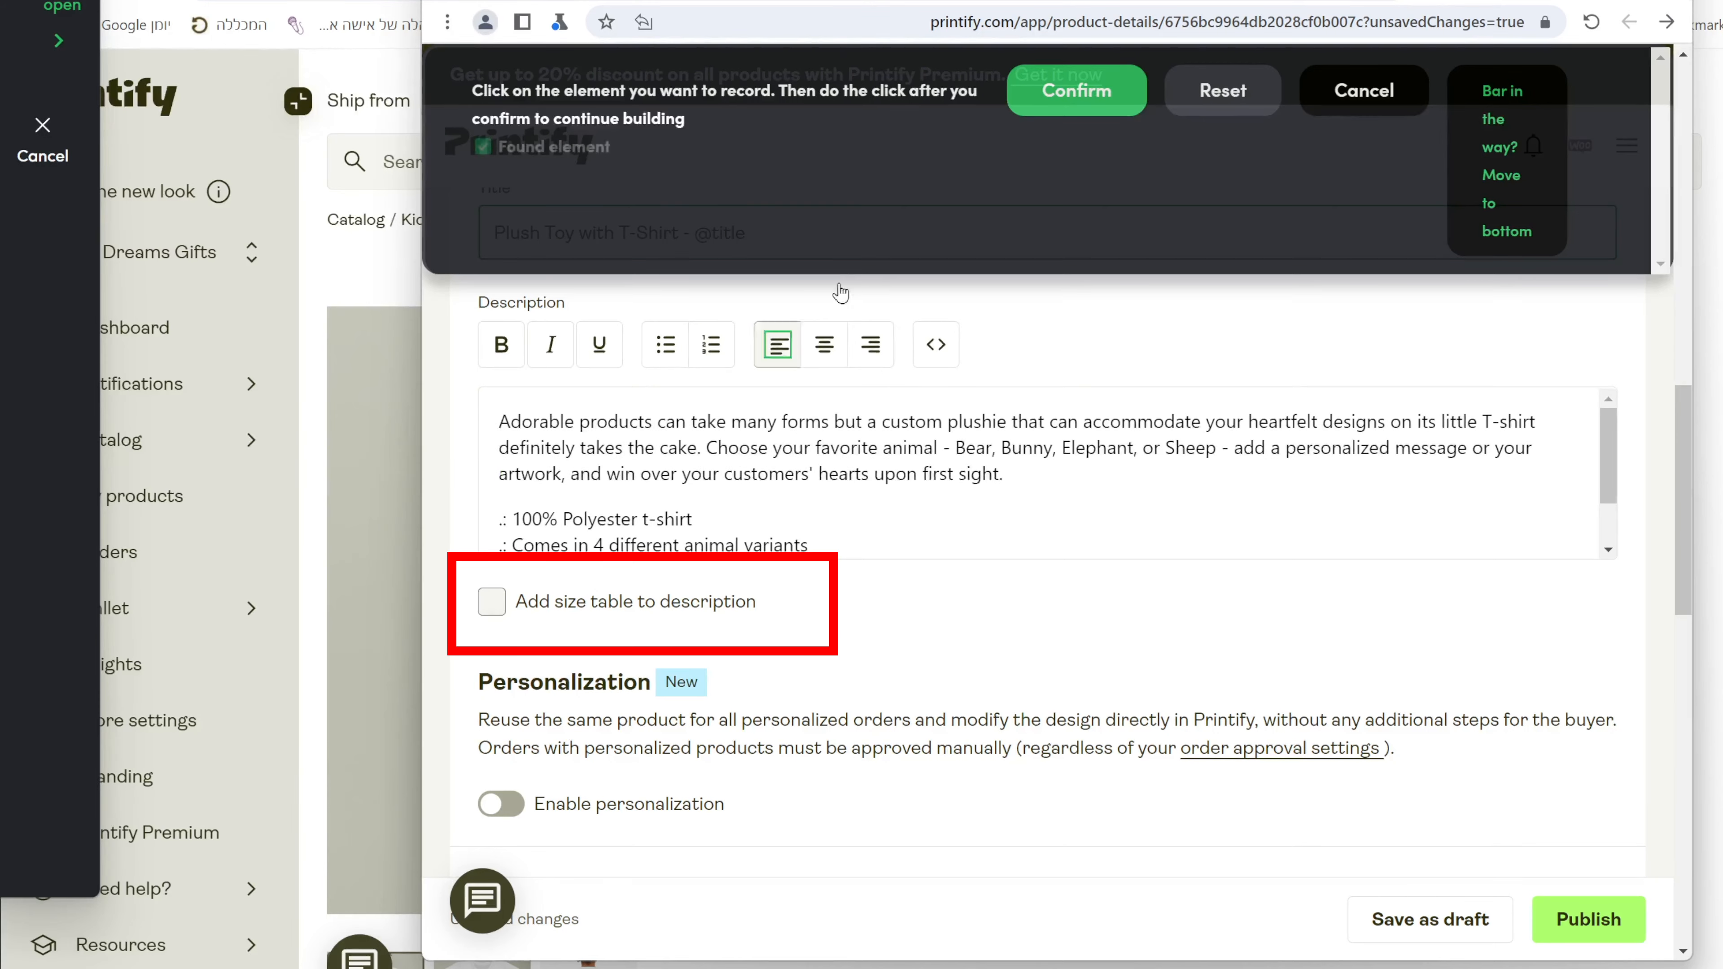
# Record the 'Add size table to description' checkbox click as Step 28, then scroll to Pricing.
pyautogui.click(1077, 91)
pyautogui.scroll(-6, 887, 641)
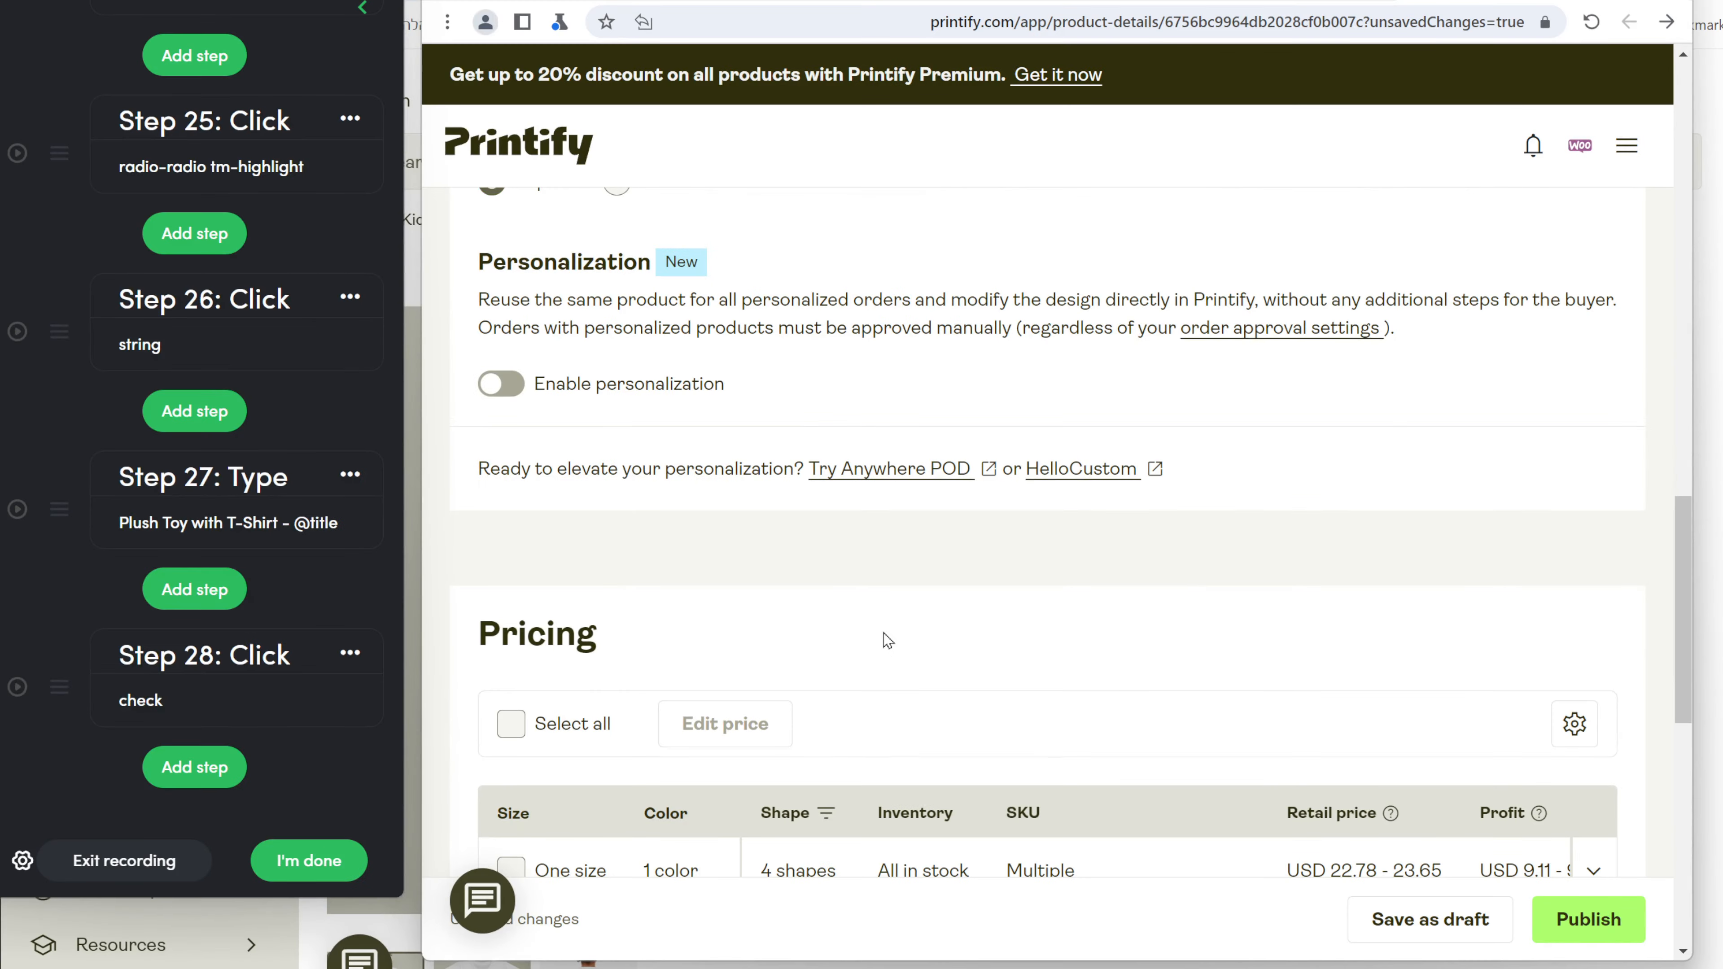
pyautogui.scroll(-5, 888, 640)
# Record a click on the Select all checkbox to select all four variants.
pyautogui.click(197, 770)
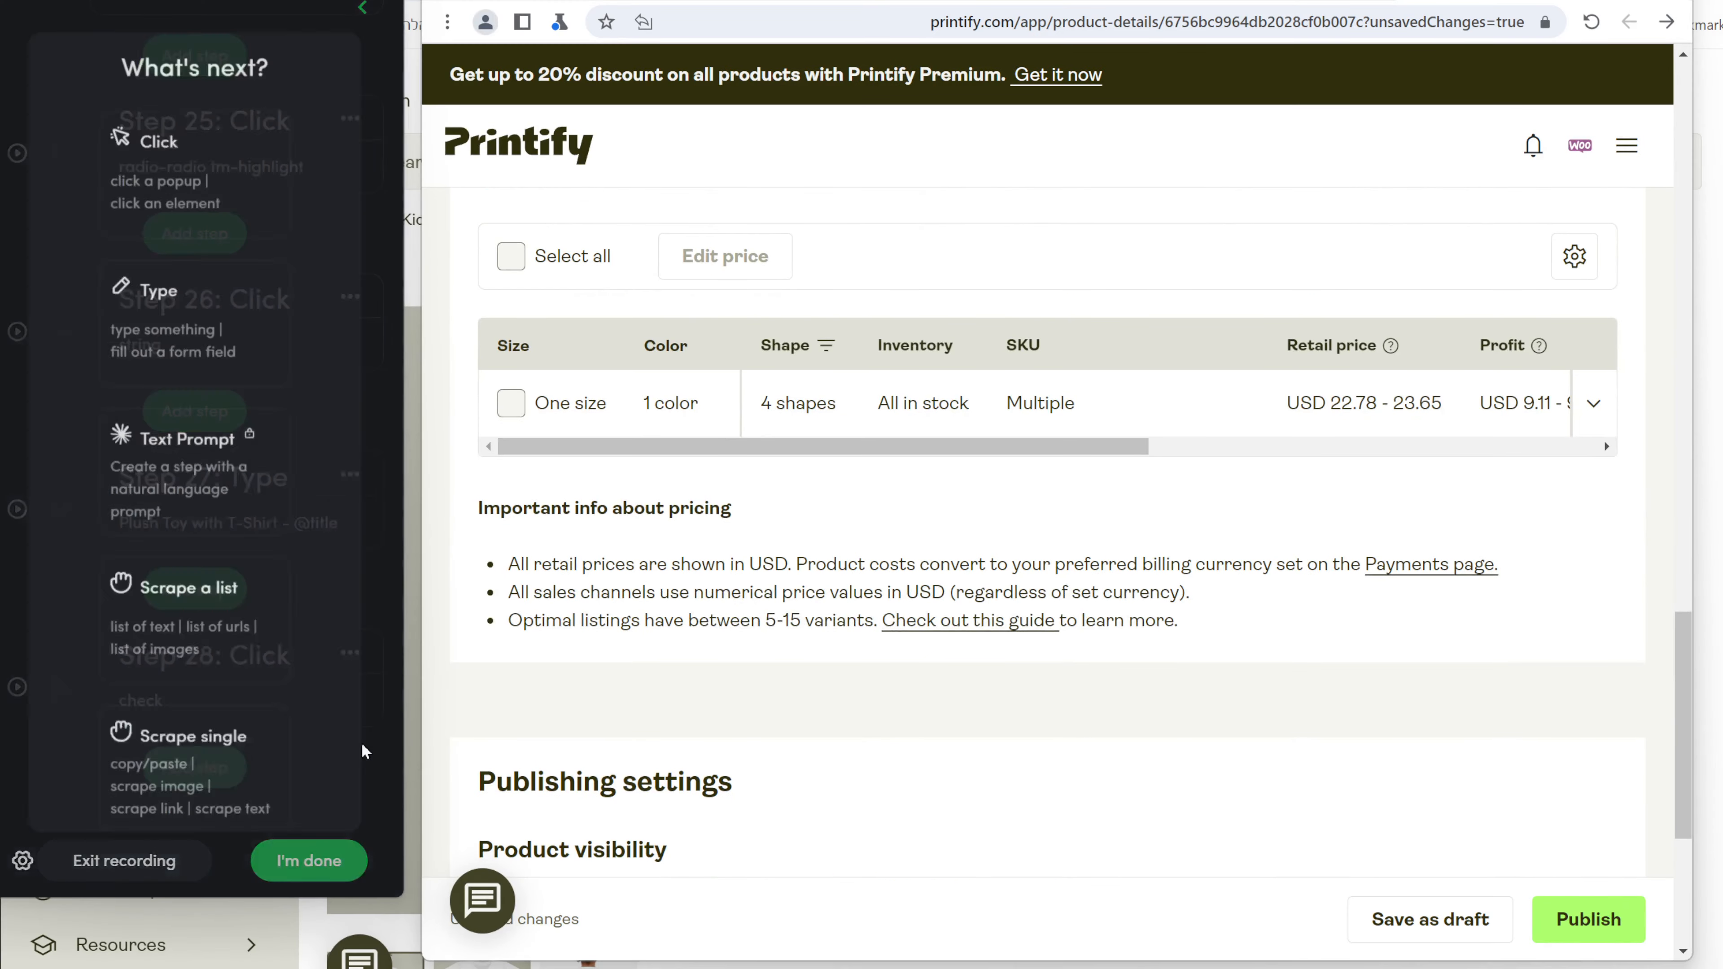
pyautogui.click(142, 144)
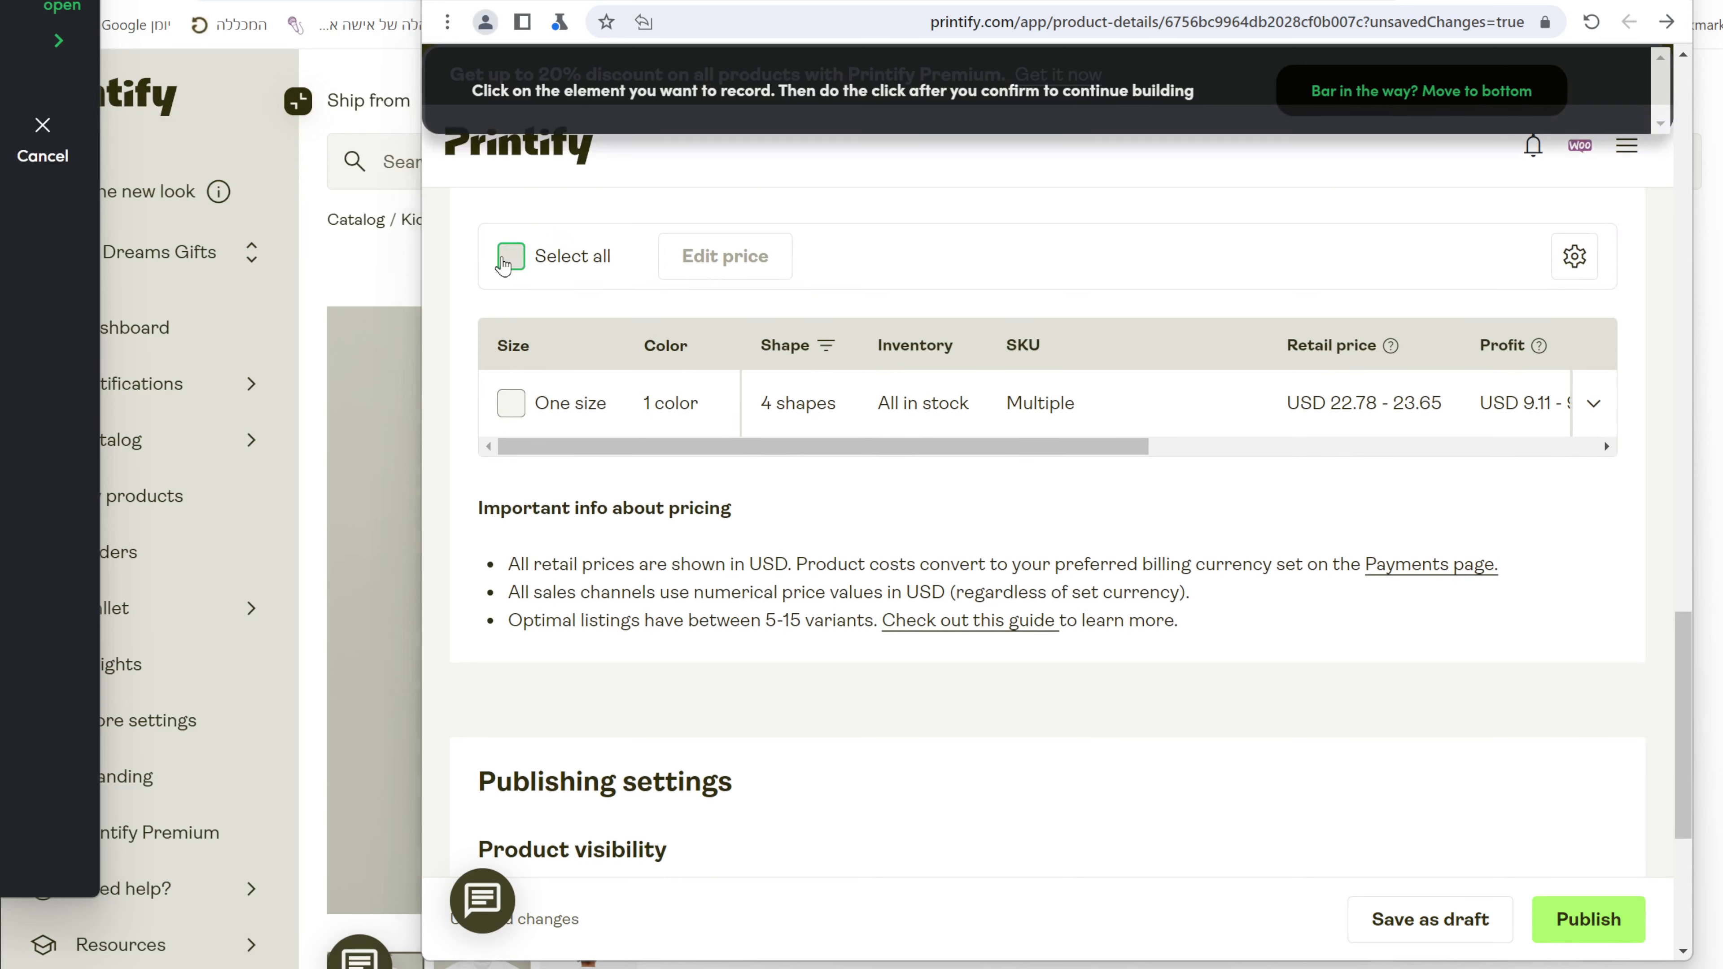
pyautogui.click(1112, 87)
pyautogui.click(1115, 89)
pyautogui.click(510, 256)
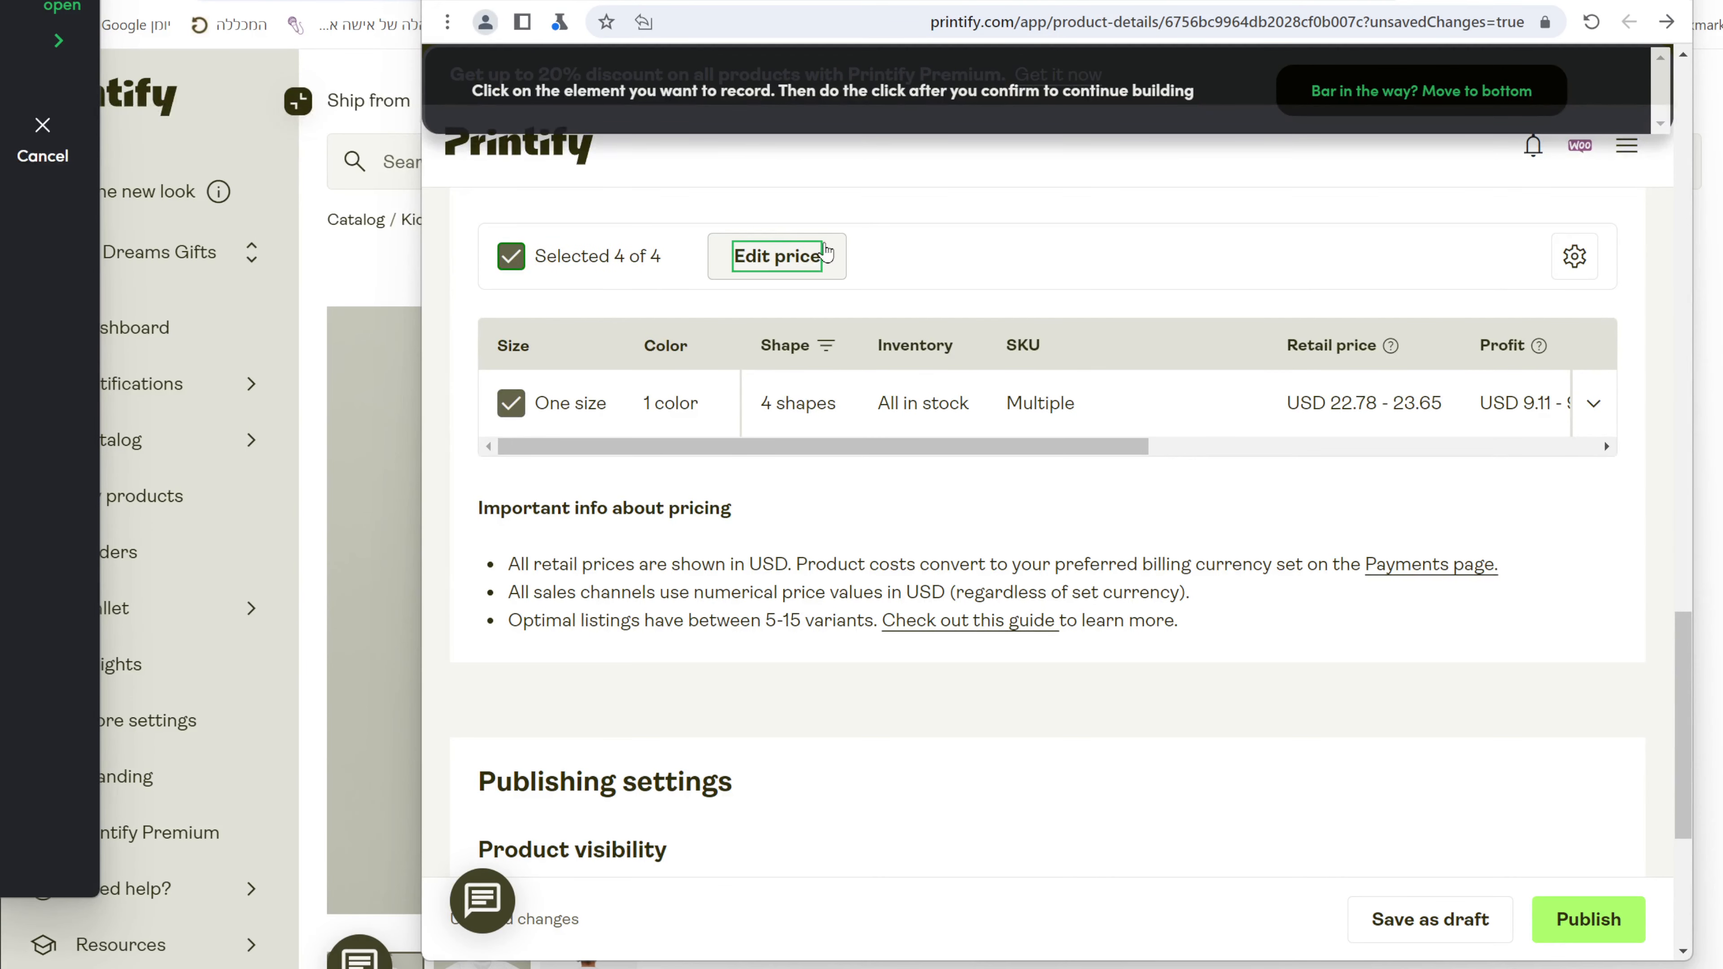
# Record a click opening the price editor and return to the Edit price tab.
pyautogui.click(835, 252)
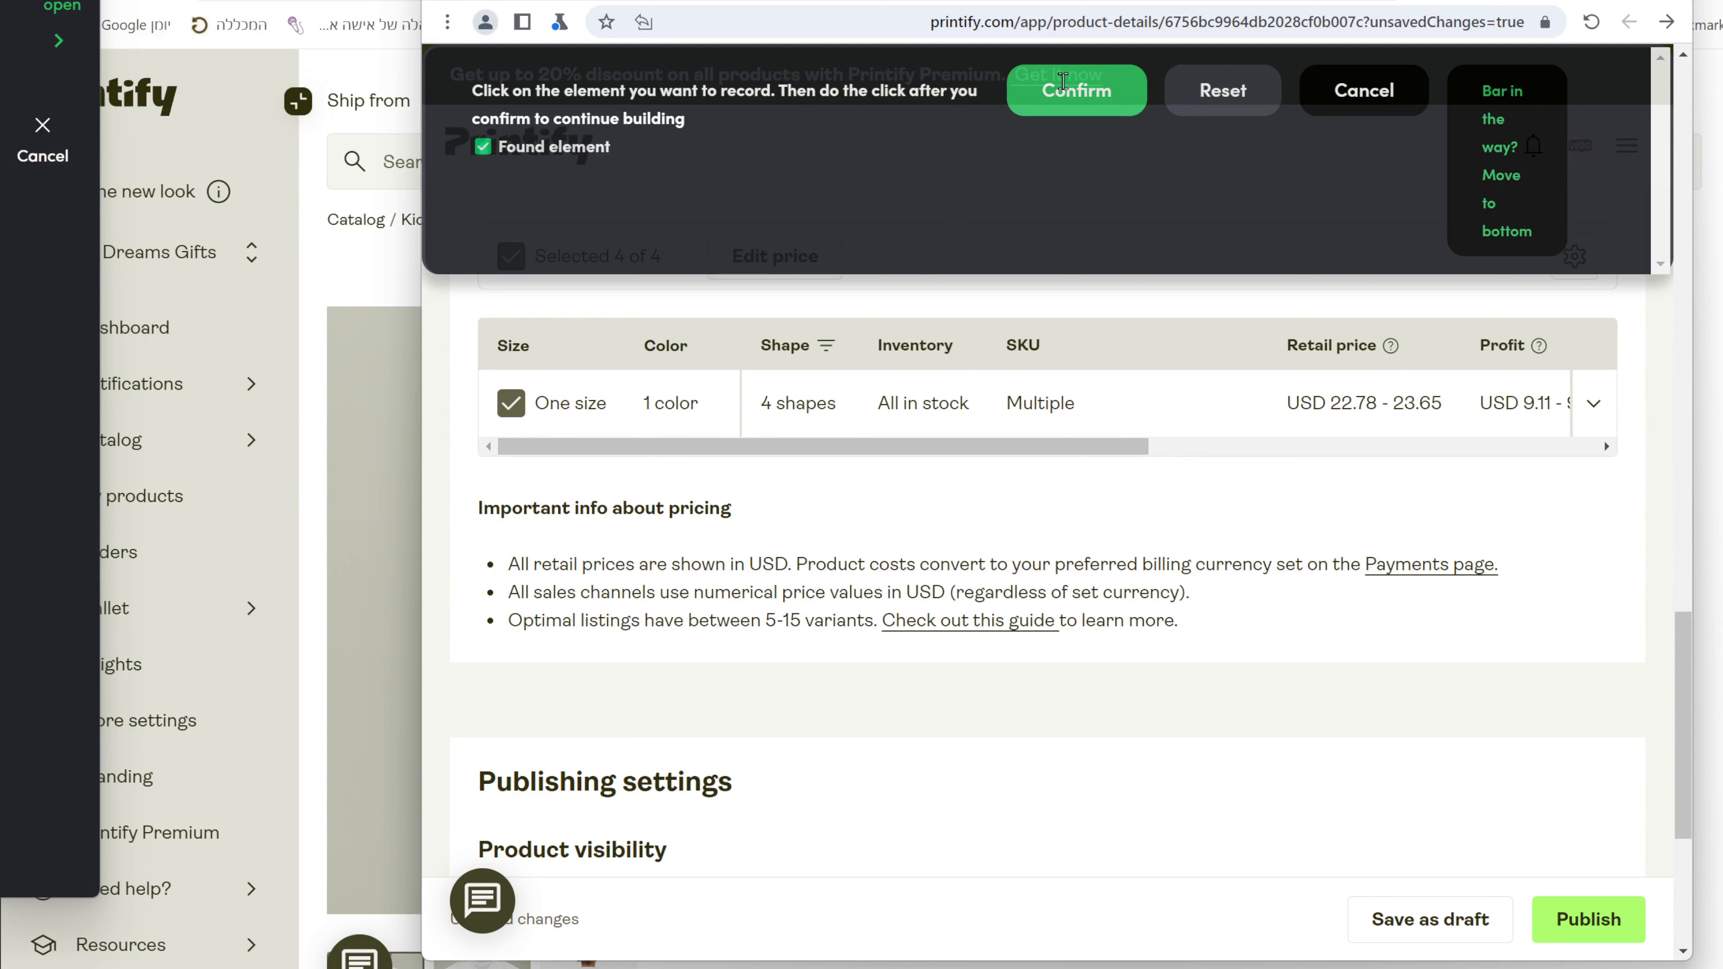
pyautogui.click(1063, 82)
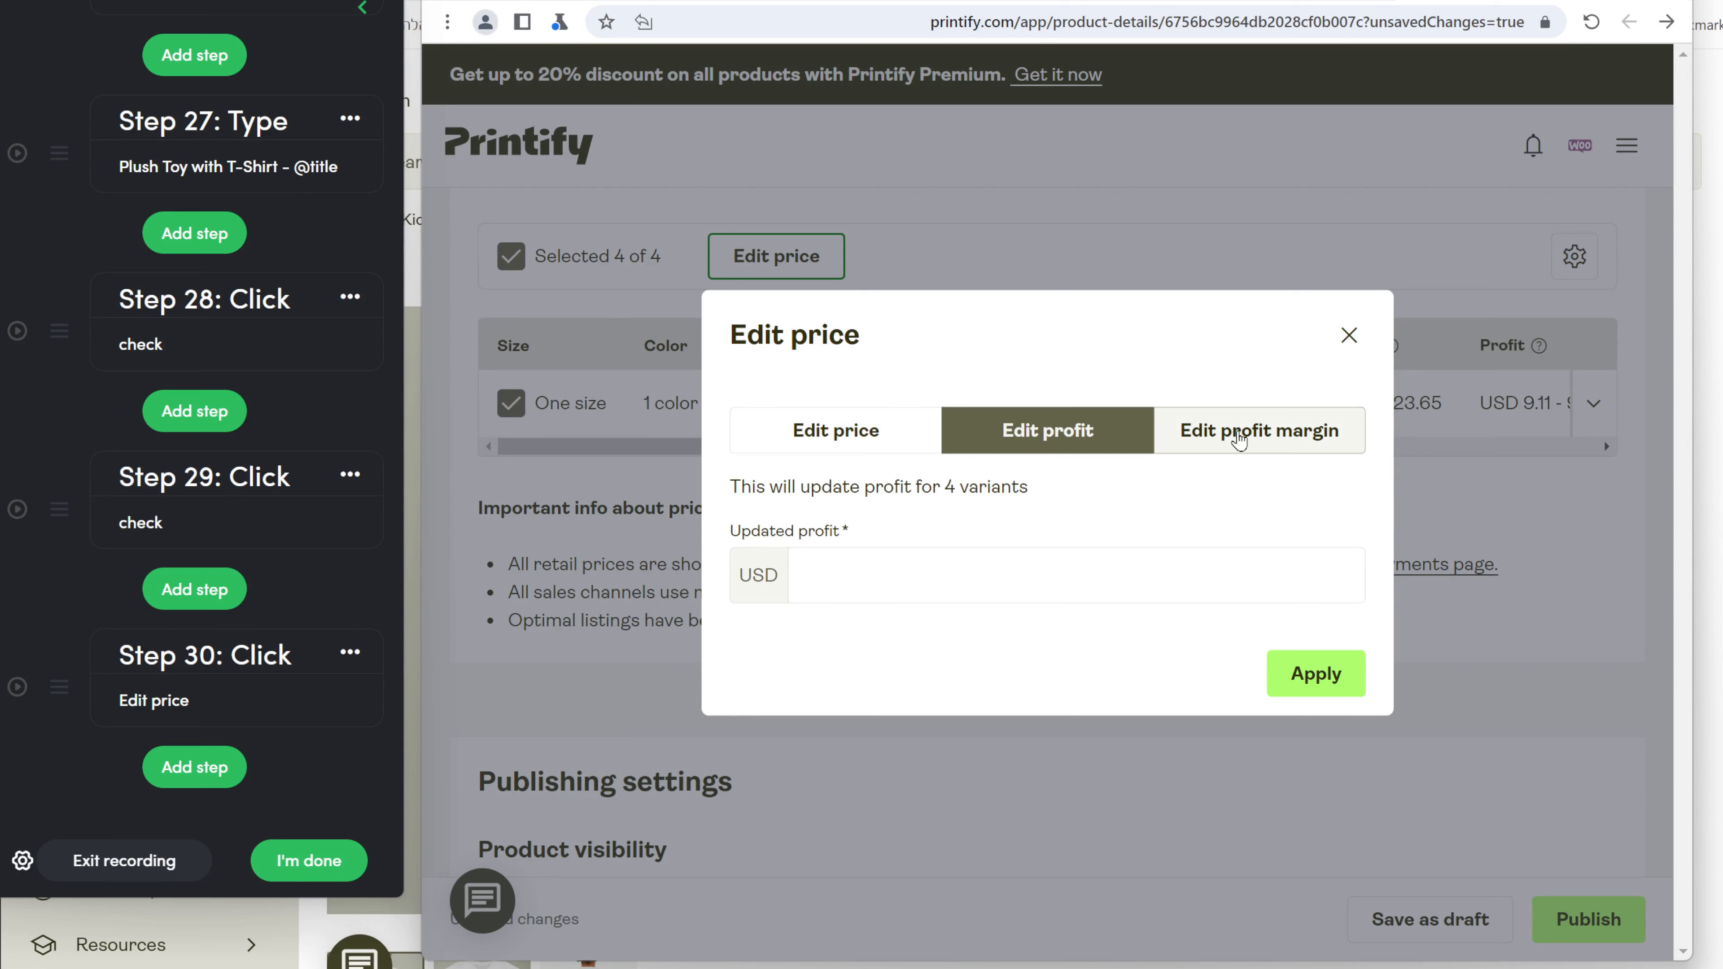
pyautogui.click(1238, 440)
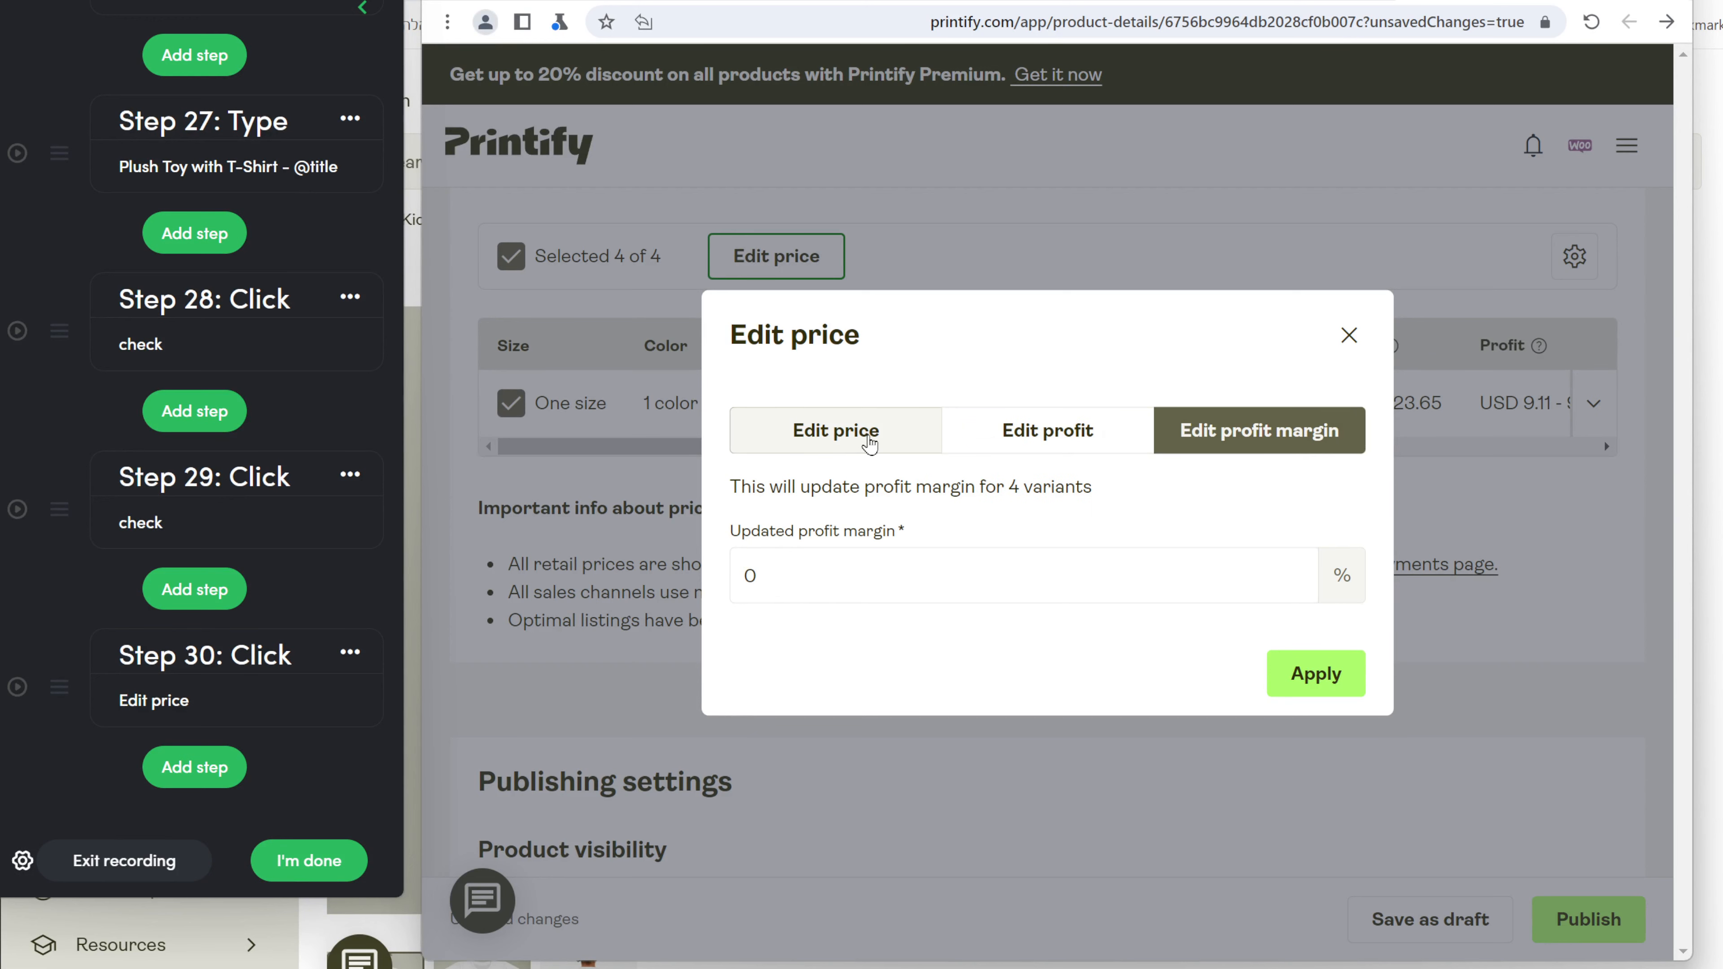
pyautogui.click(871, 443)
# Record typing 39 into Updated price, kept as a fixed value.
pyautogui.click(148, 766)
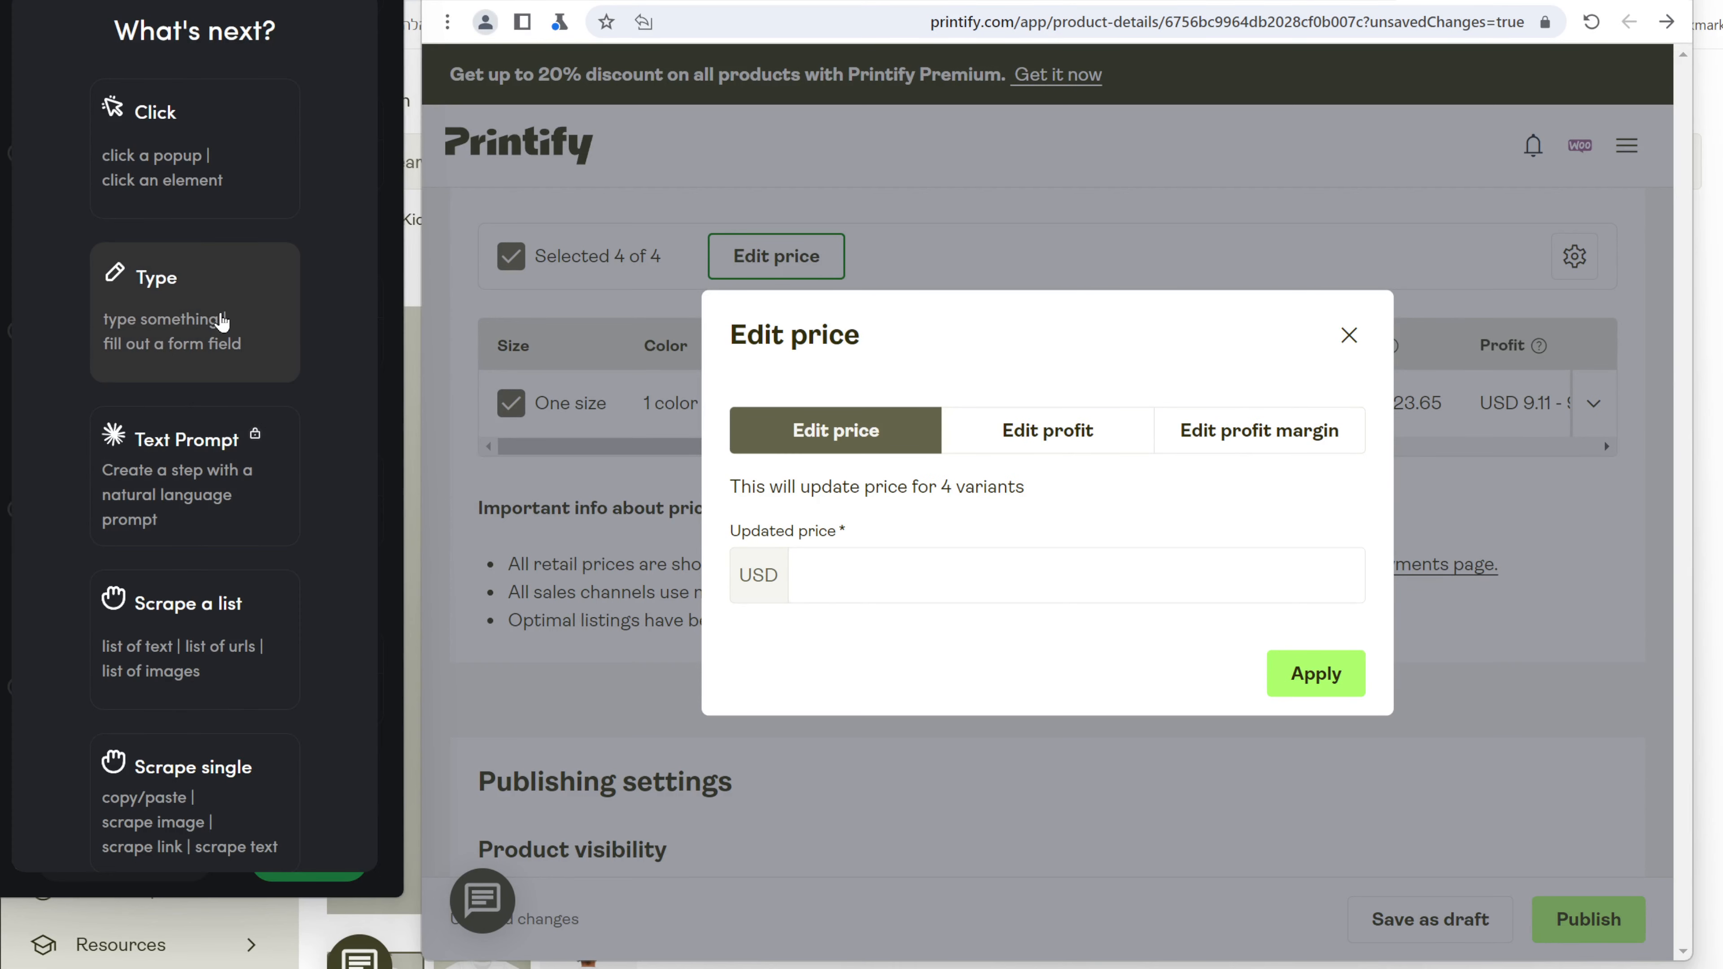
pyautogui.click(222, 322)
pyautogui.click(865, 577)
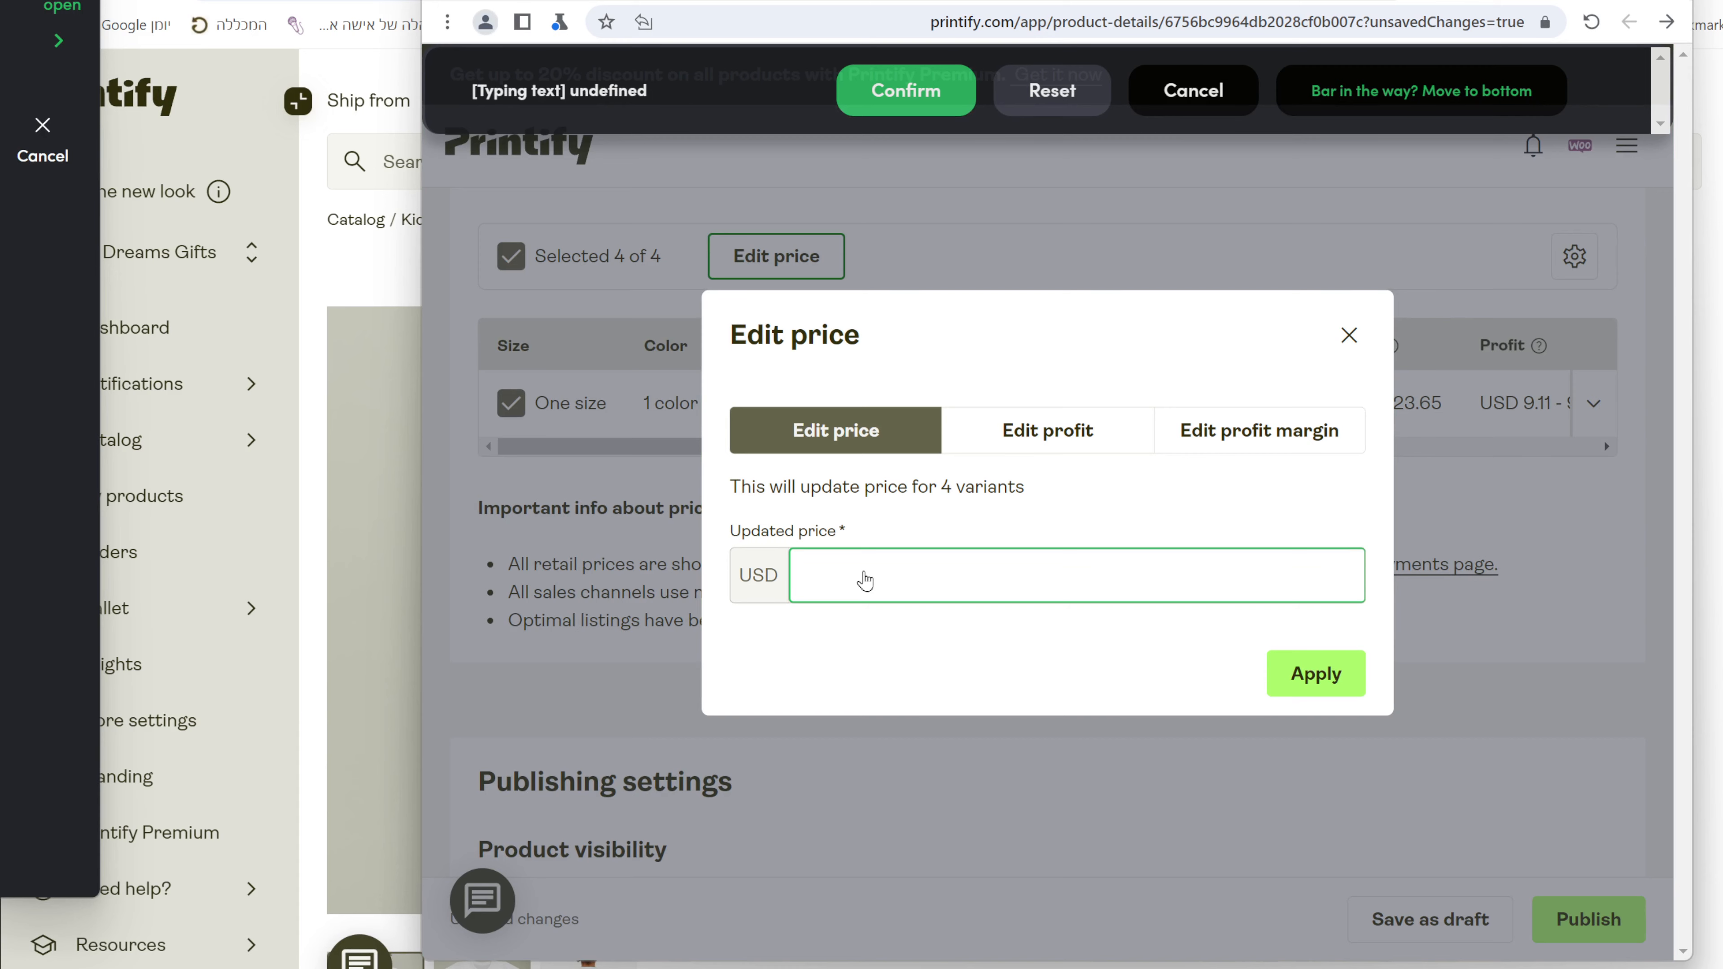
pyautogui.write('39')
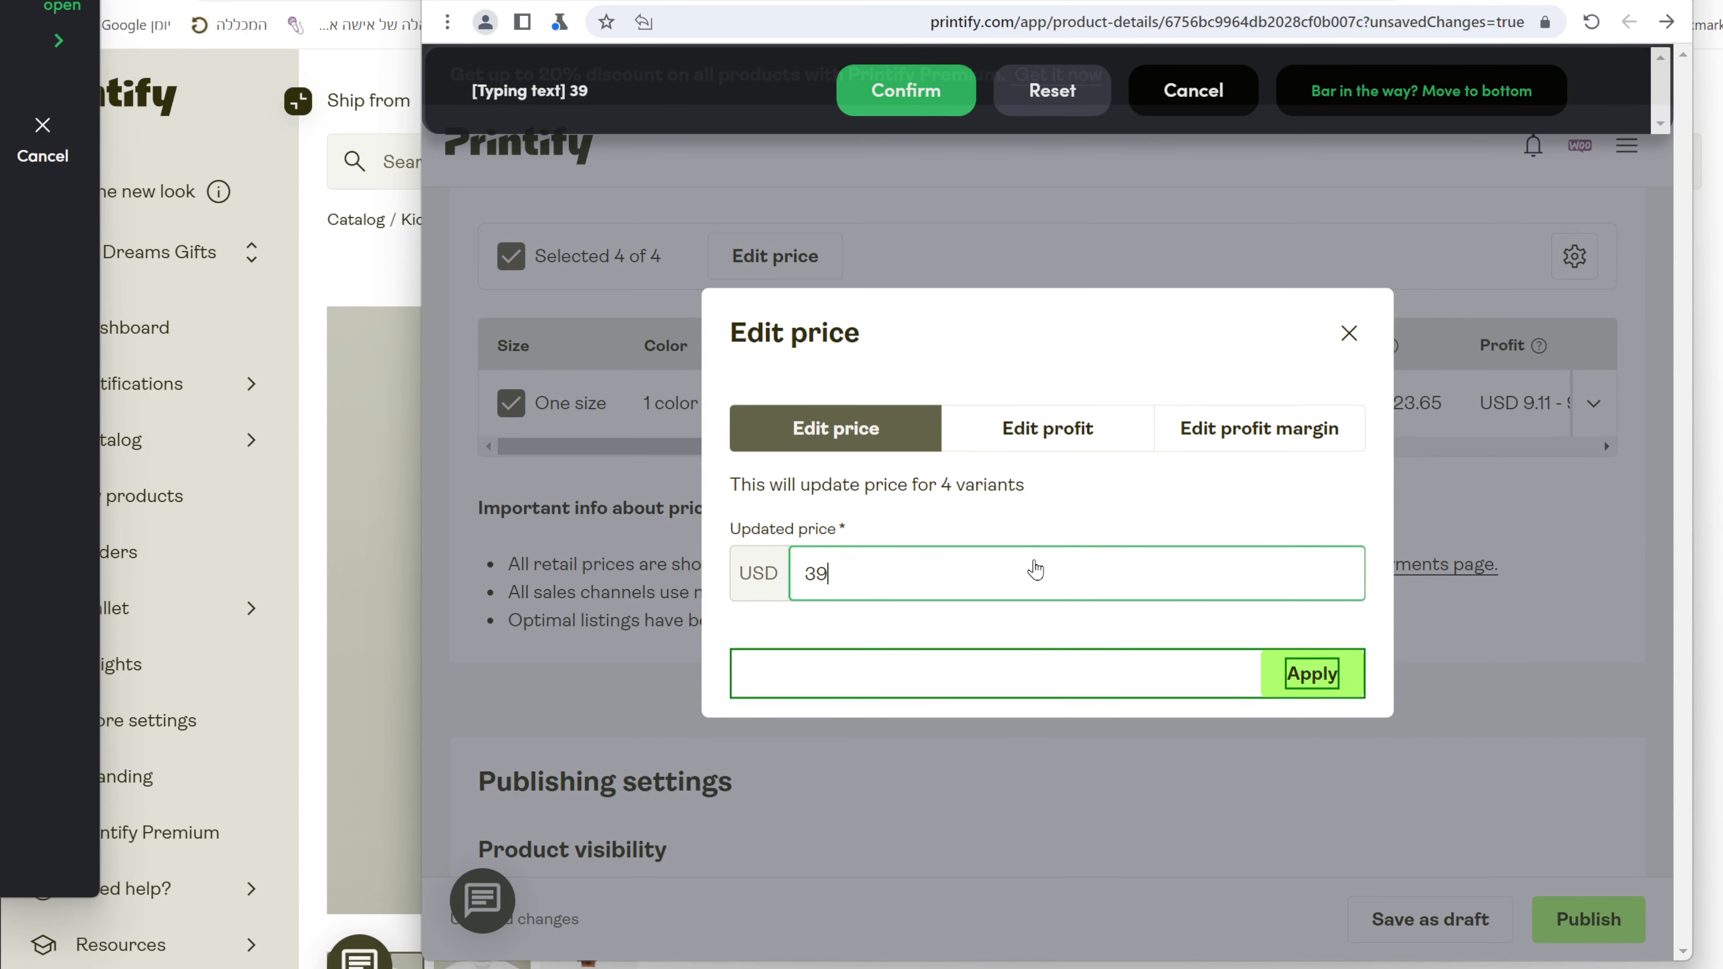
pyautogui.click(905, 90)
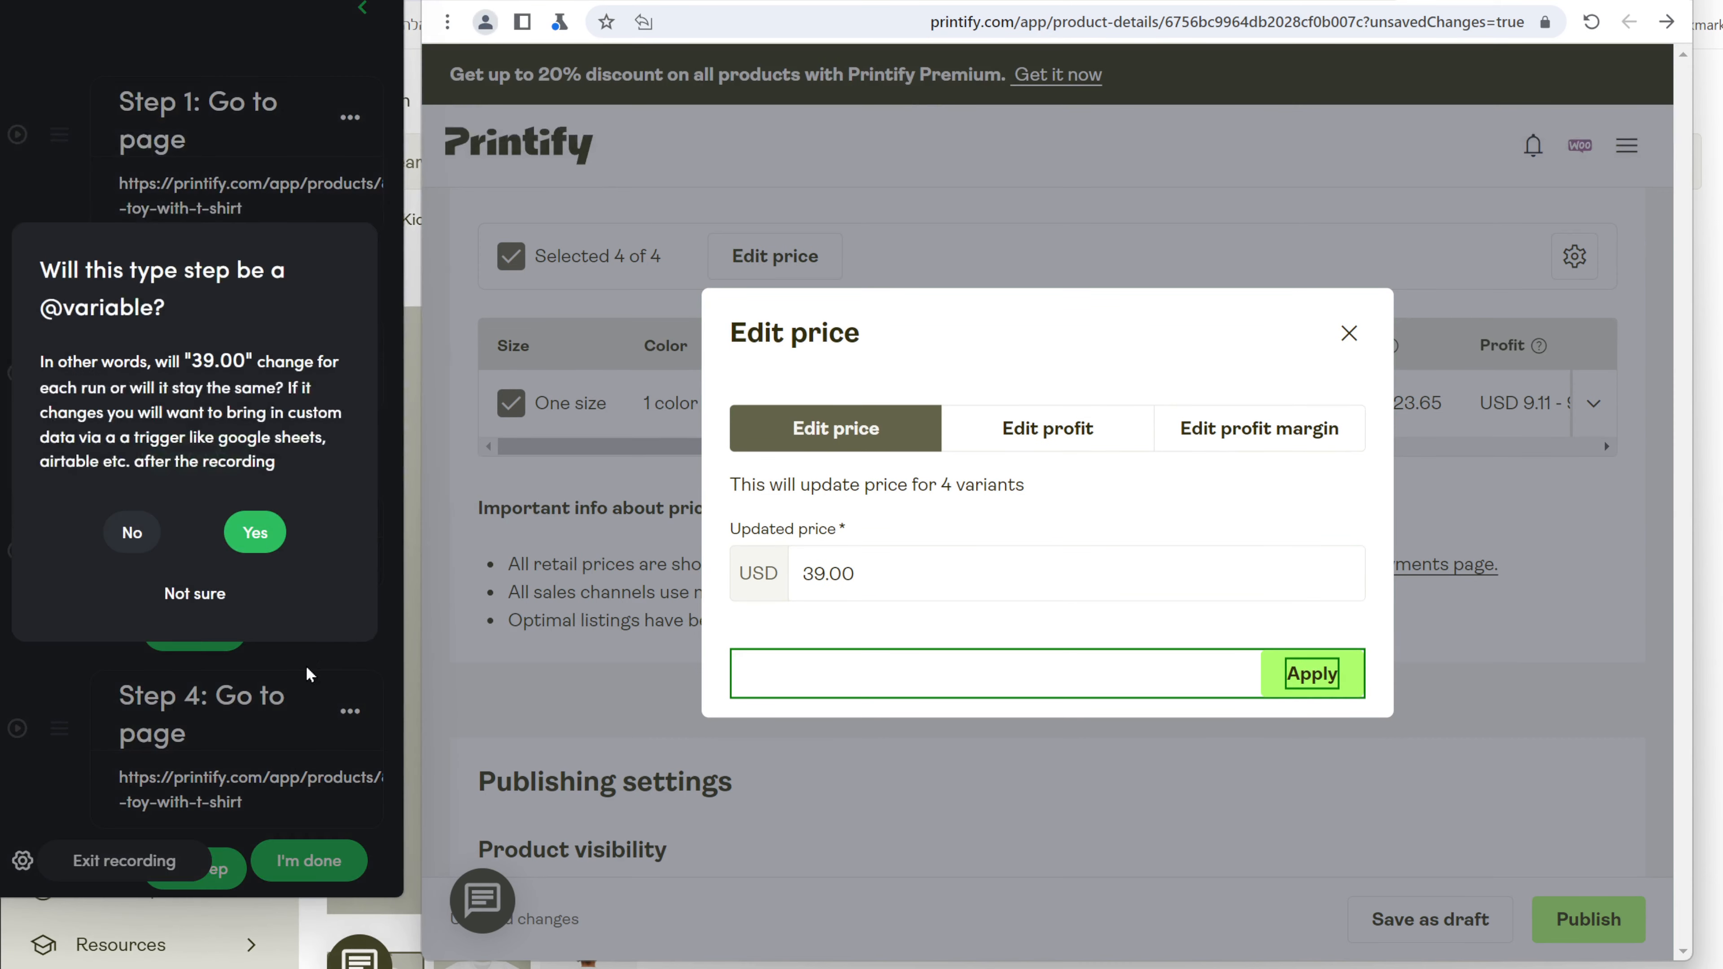
pyautogui.click(126, 539)
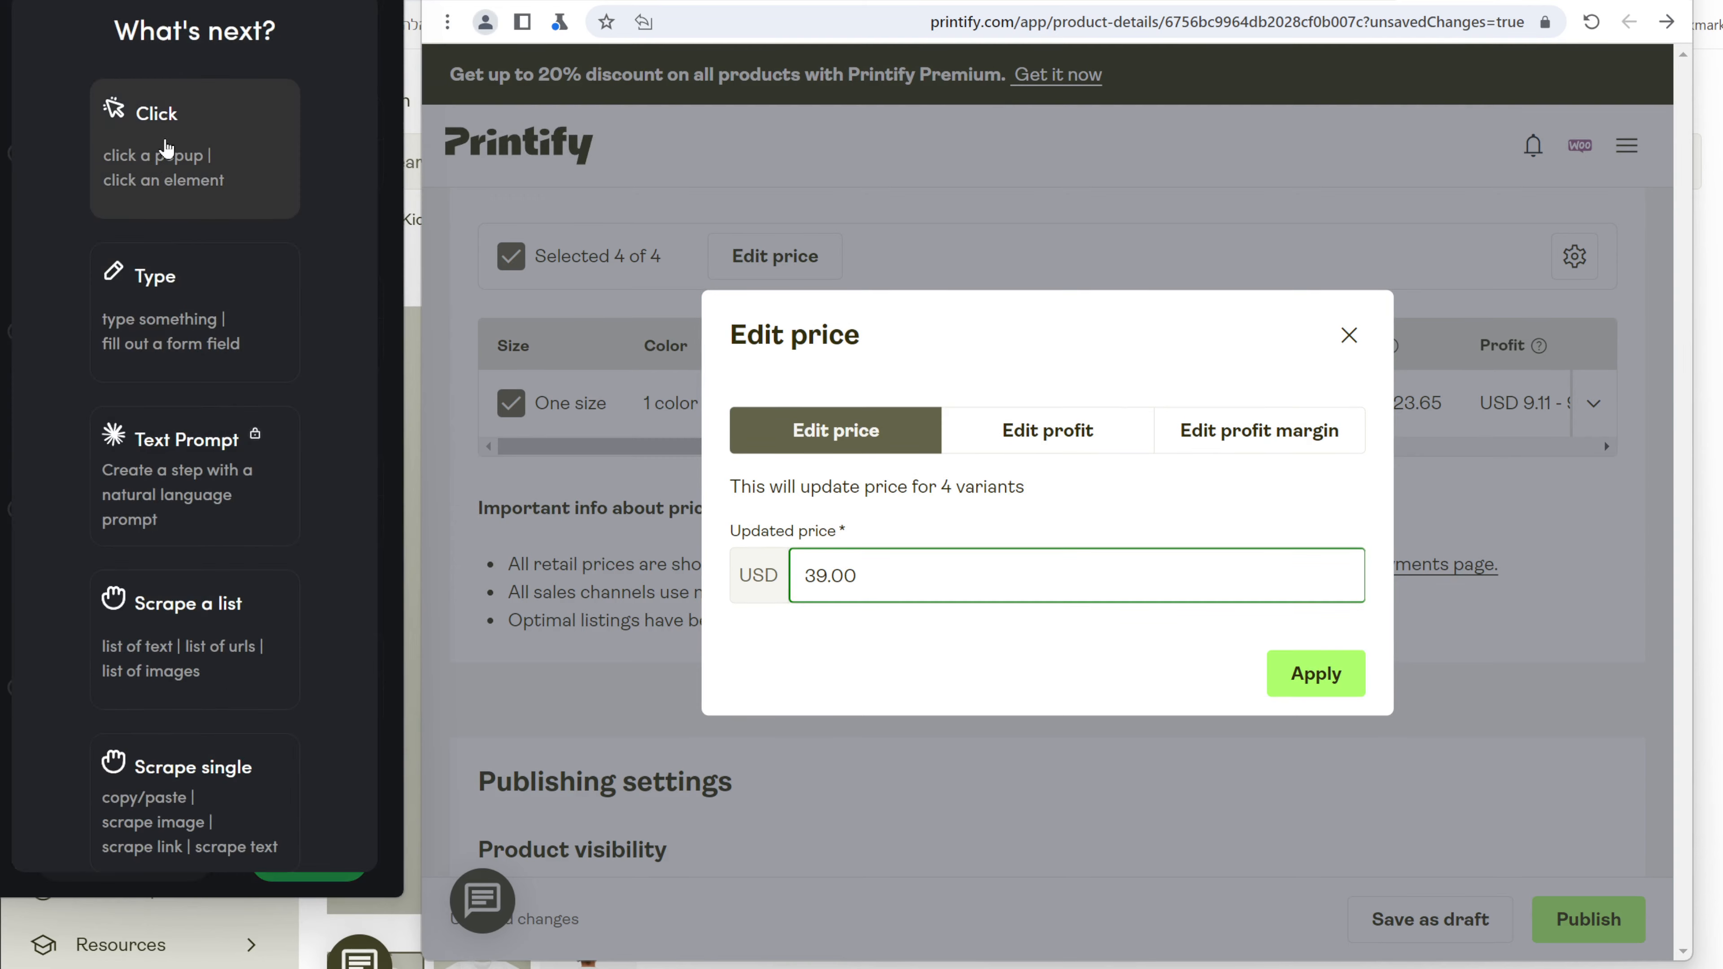
# Record the Apply click that sets 39.00 USD on all variants.
pyautogui.click(223, 154)
pyautogui.click(1348, 674)
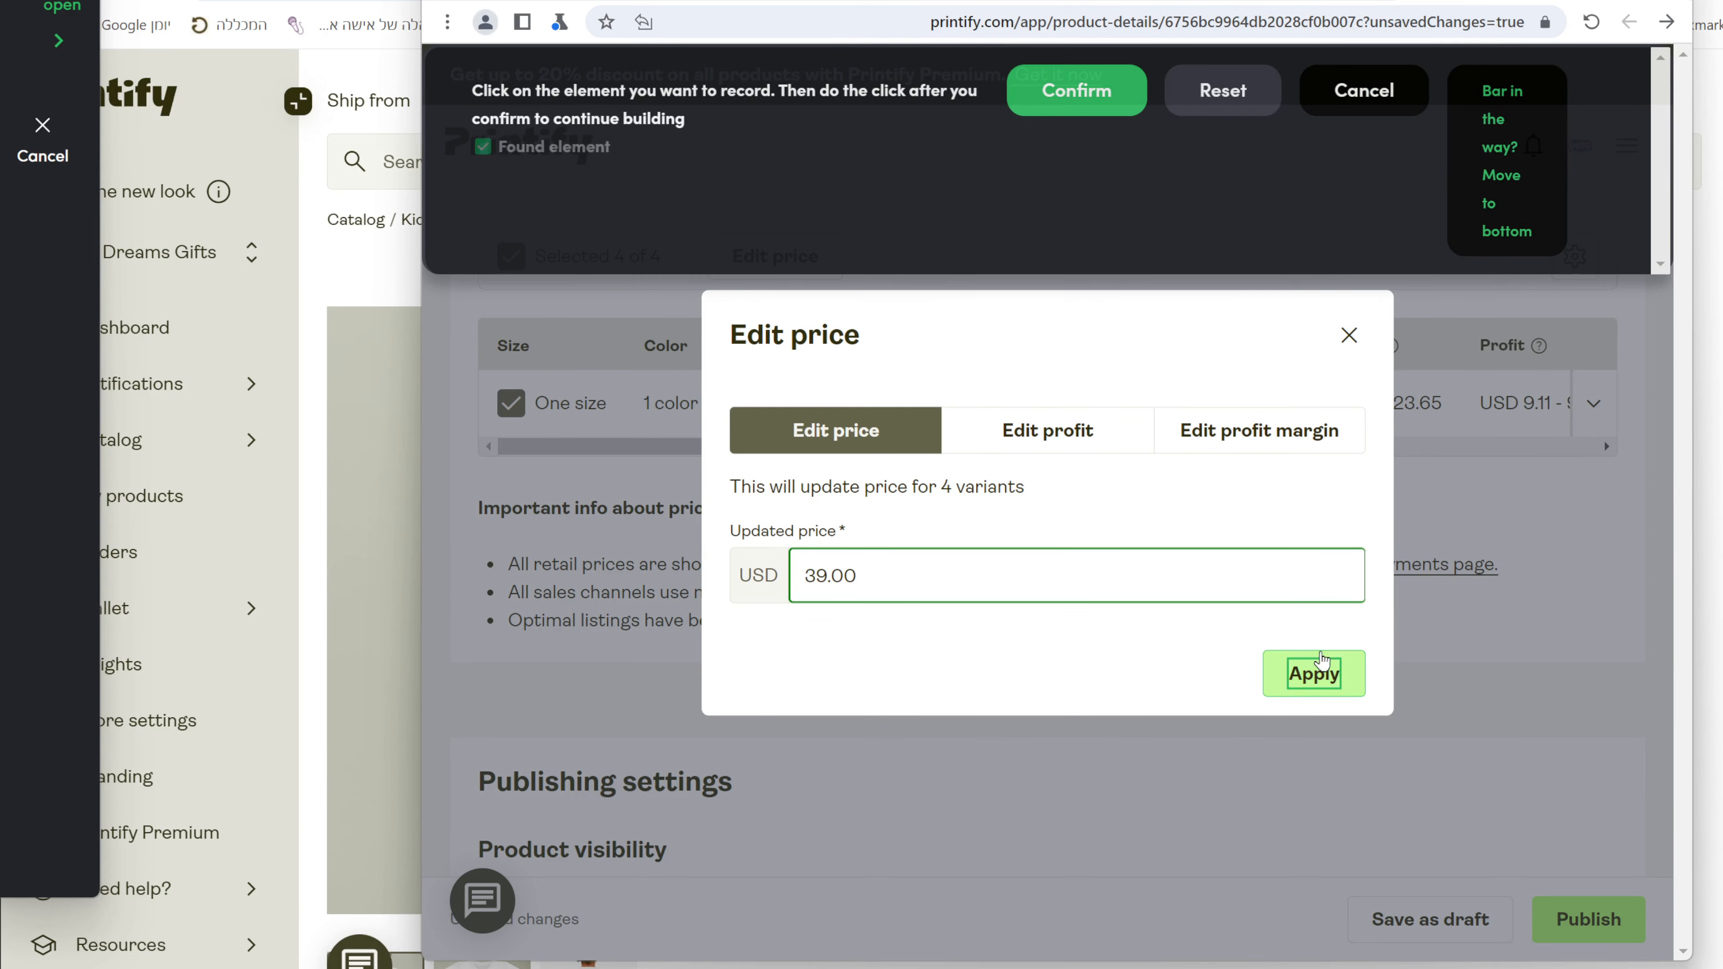
pyautogui.click(1097, 112)
pyautogui.click(1316, 674)
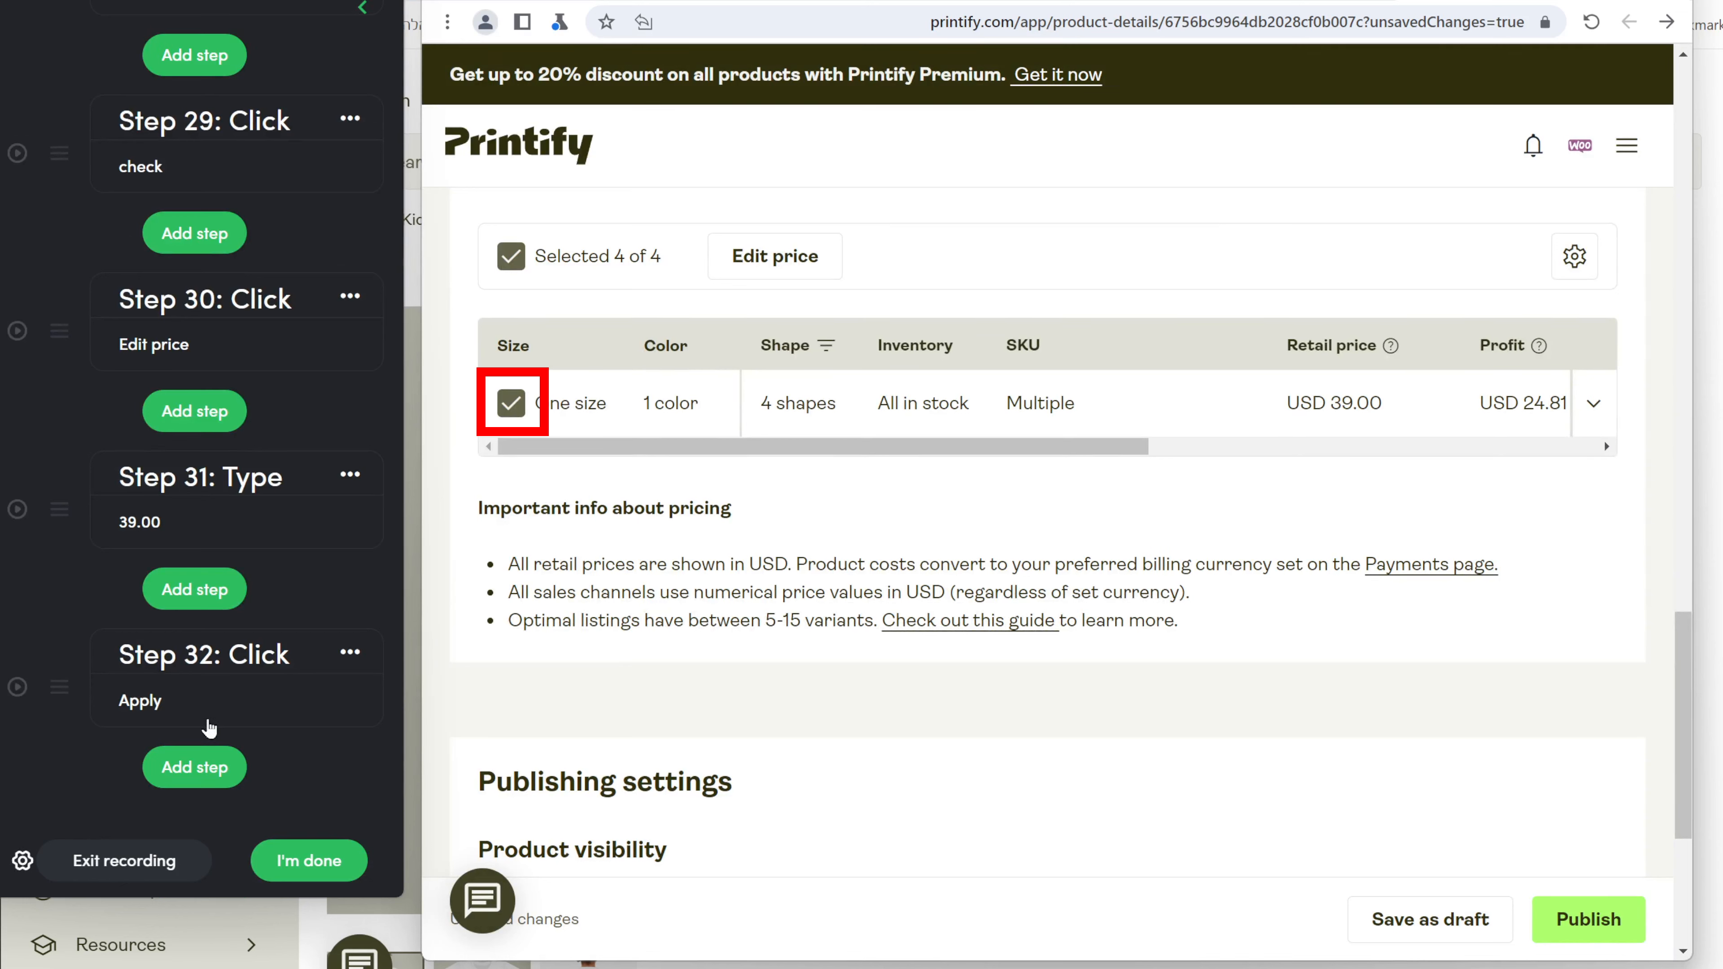
# Verify all four variants show USD 39.00, then record a click on Publish.
pyautogui.click(1309, 446)
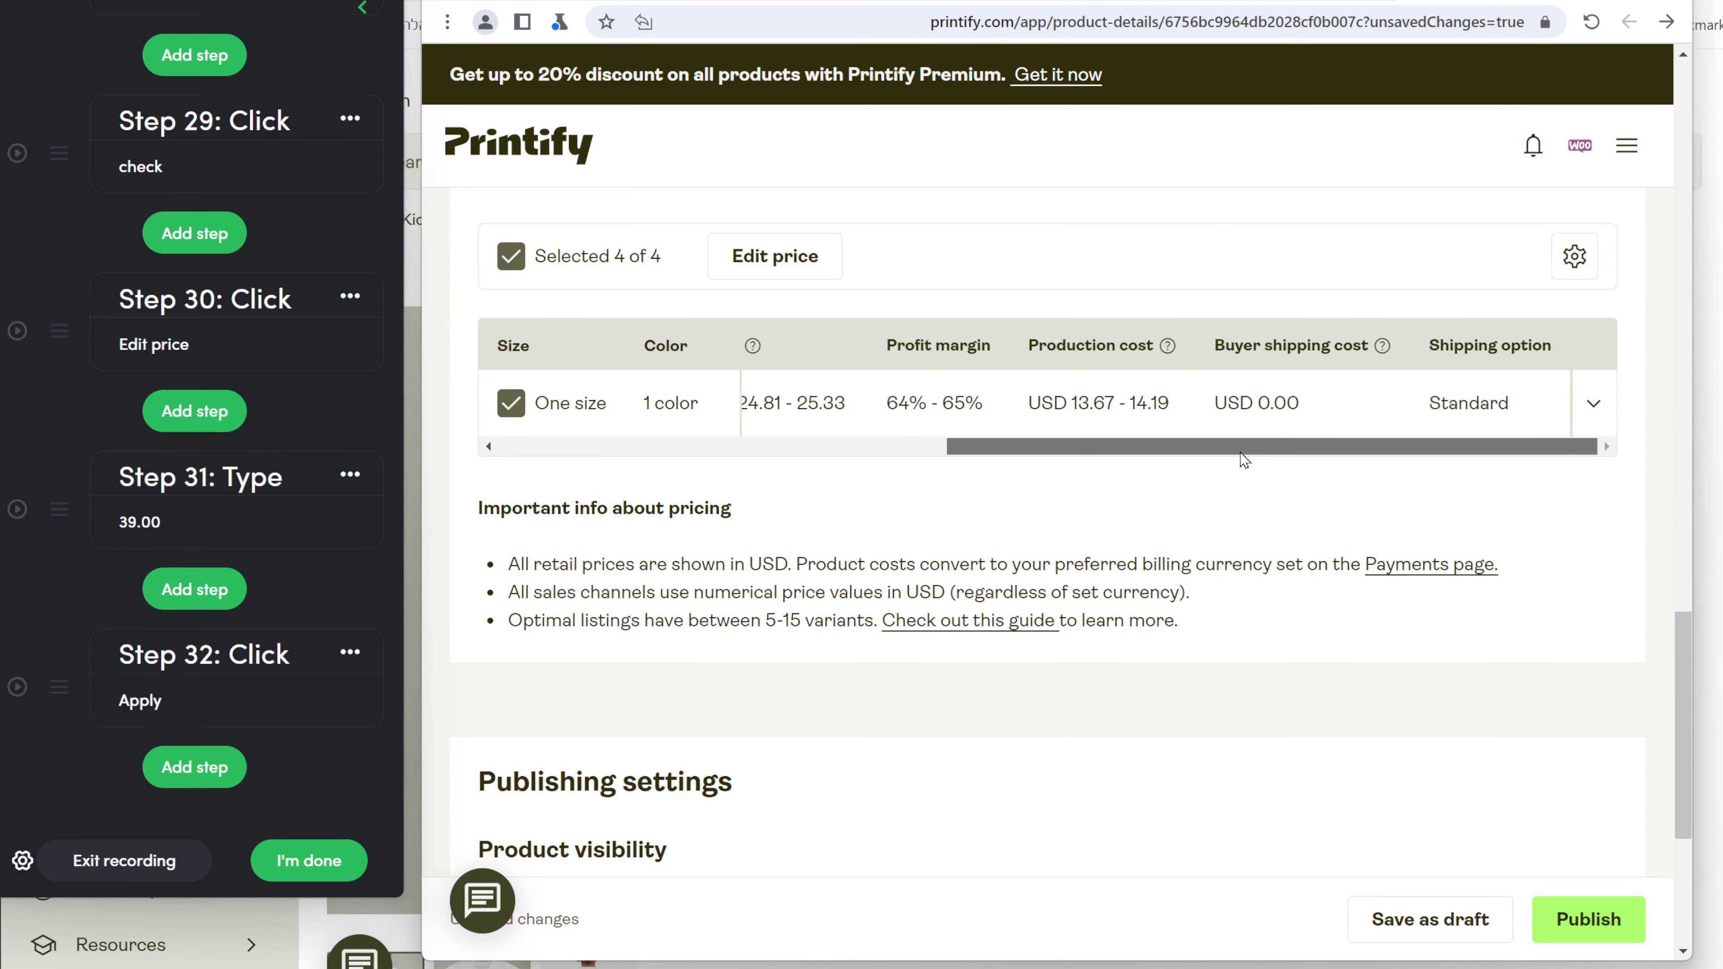
pyautogui.moveTo(1247, 447)
pyautogui.mouseDown()
pyautogui.moveTo(990, 447)
pyautogui.moveTo(1248, 447)
pyautogui.mouseUp()
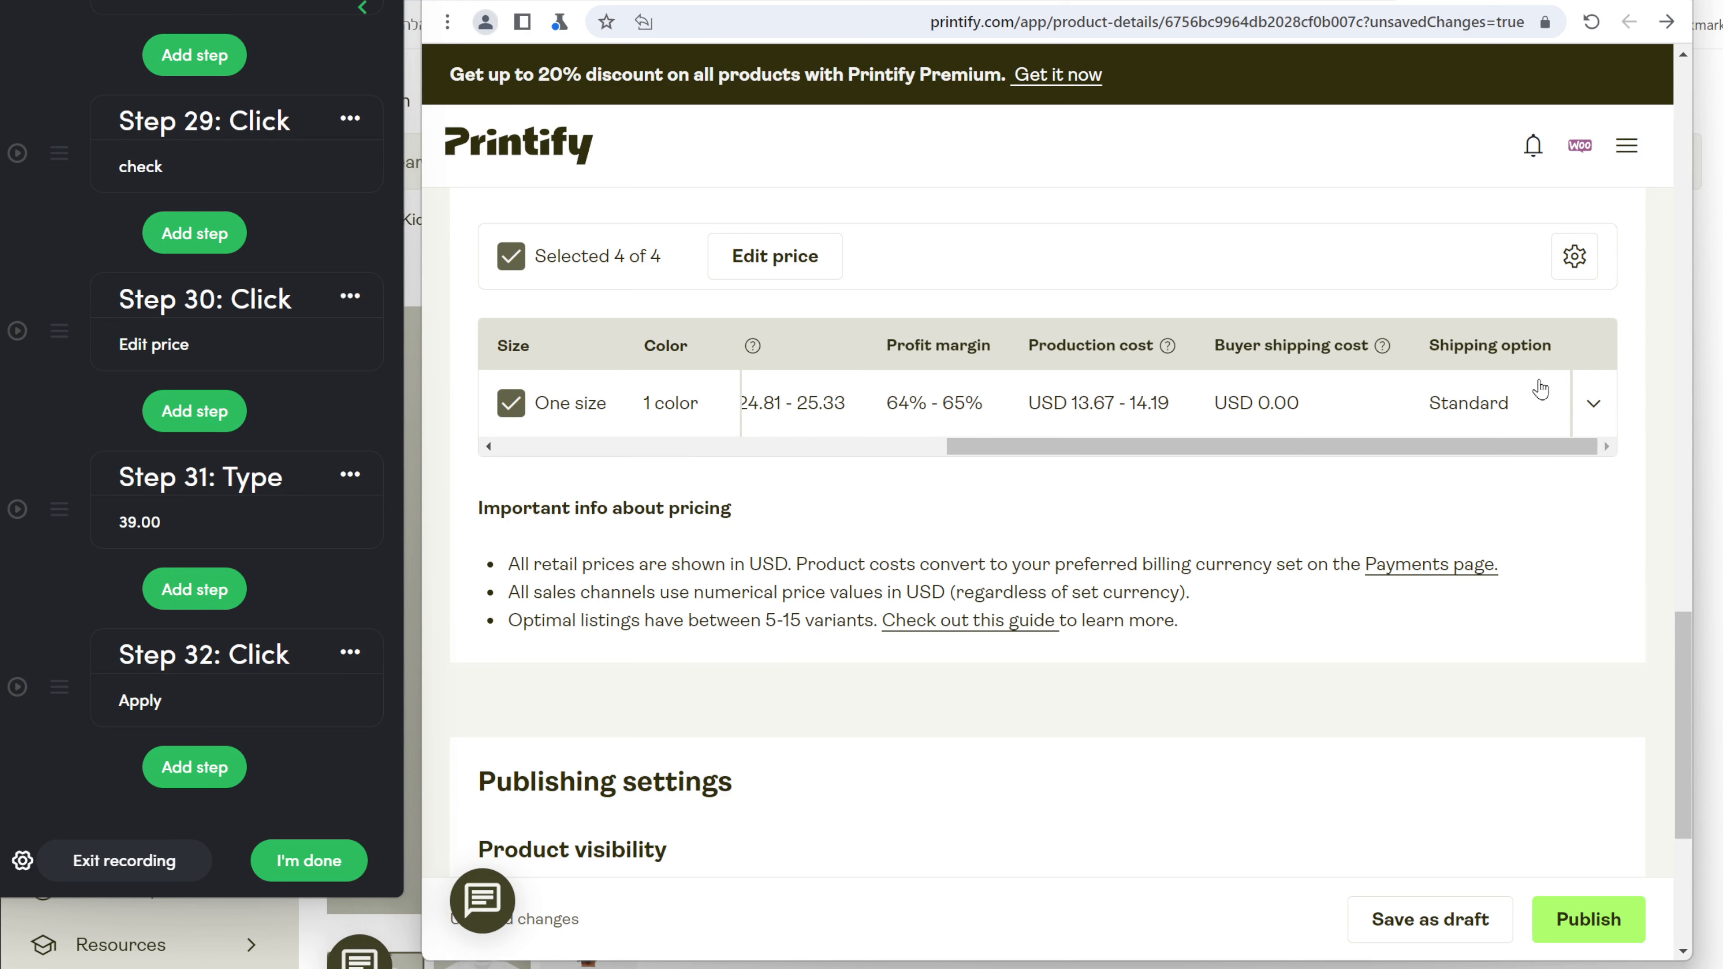
pyautogui.click(1593, 400)
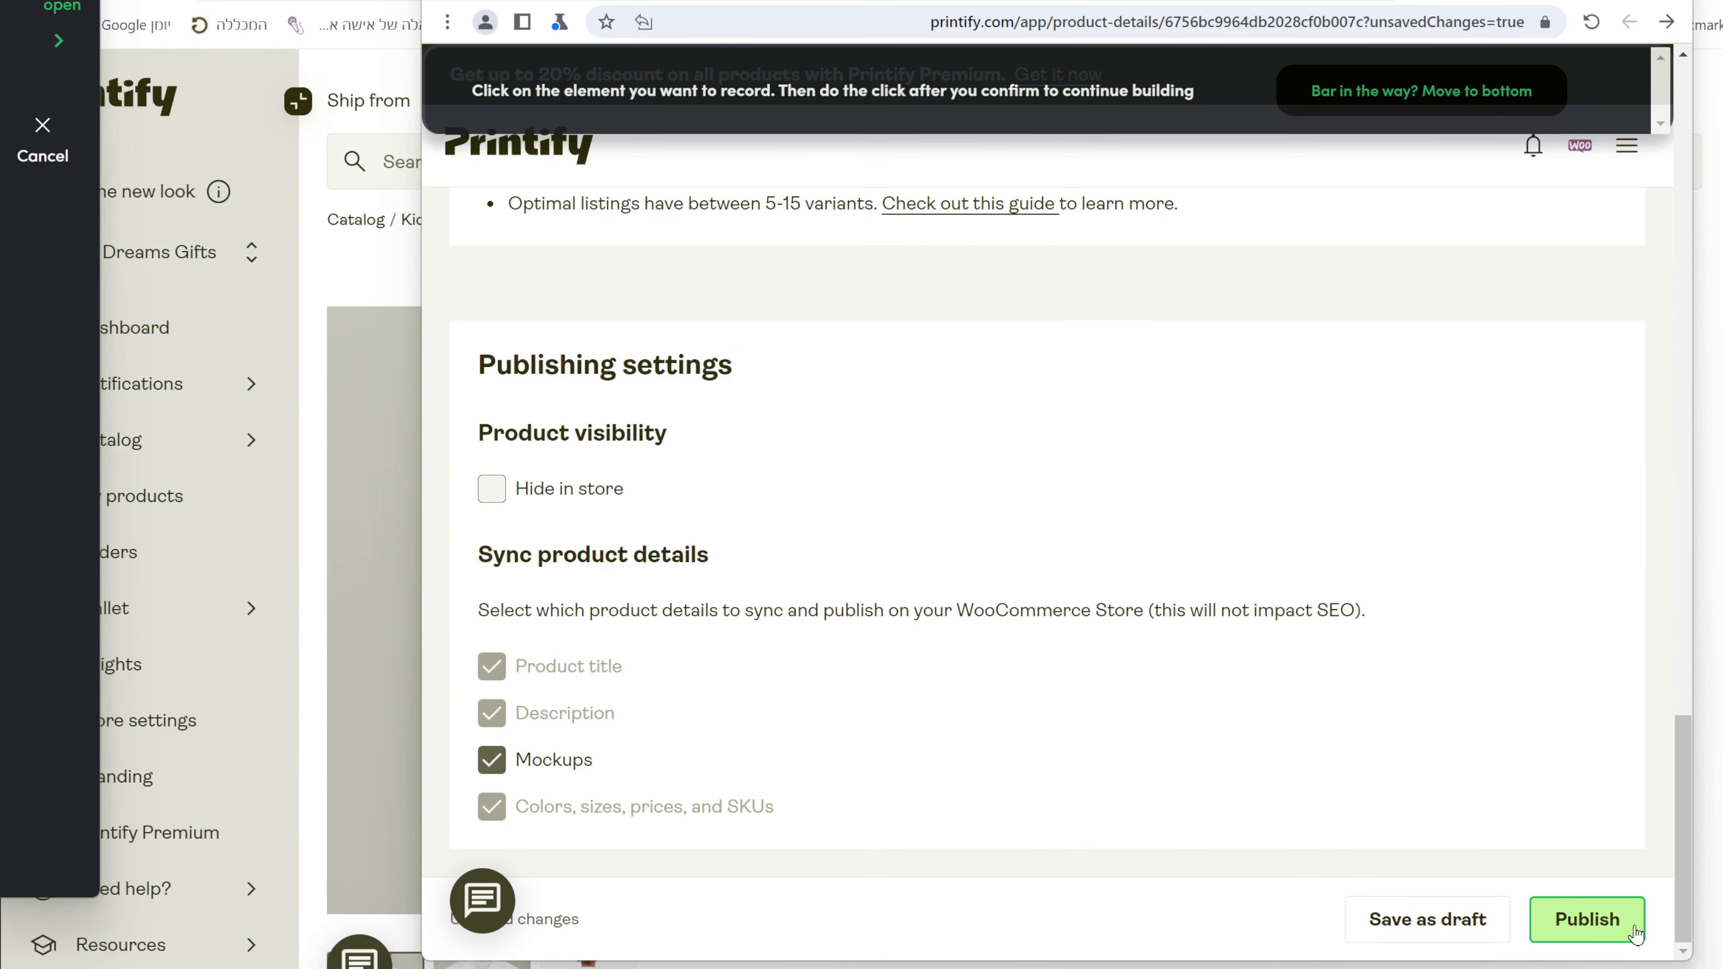
pyautogui.click(1635, 935)
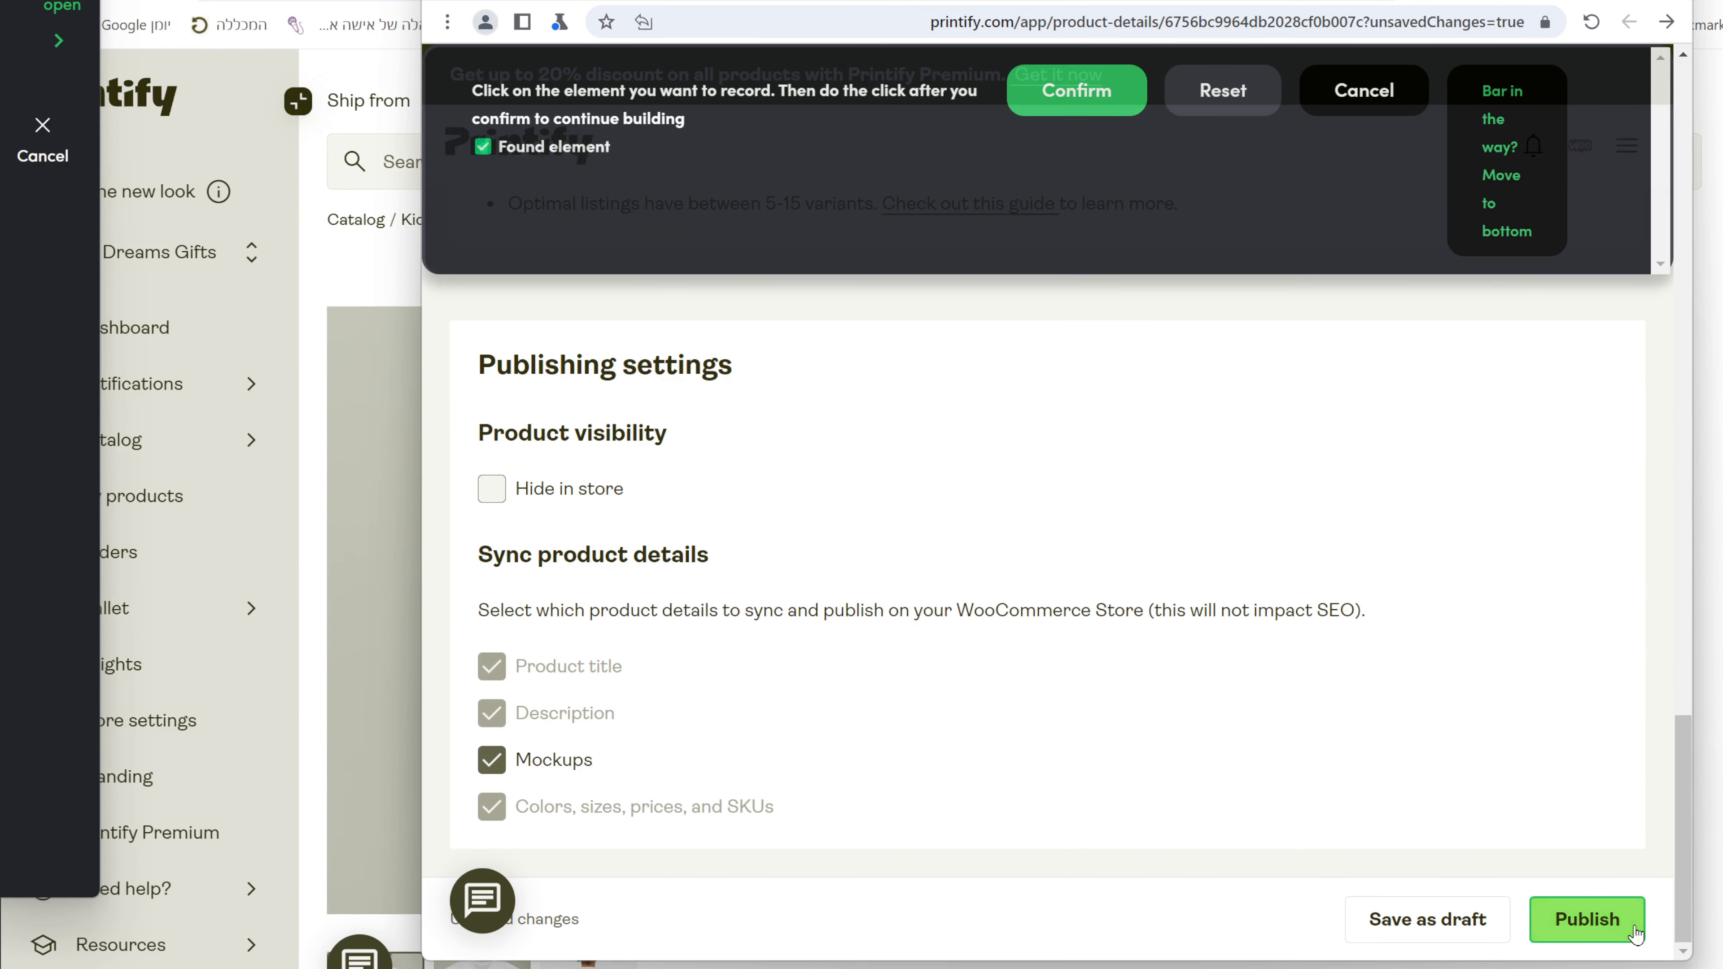
pyautogui.click(1110, 102)
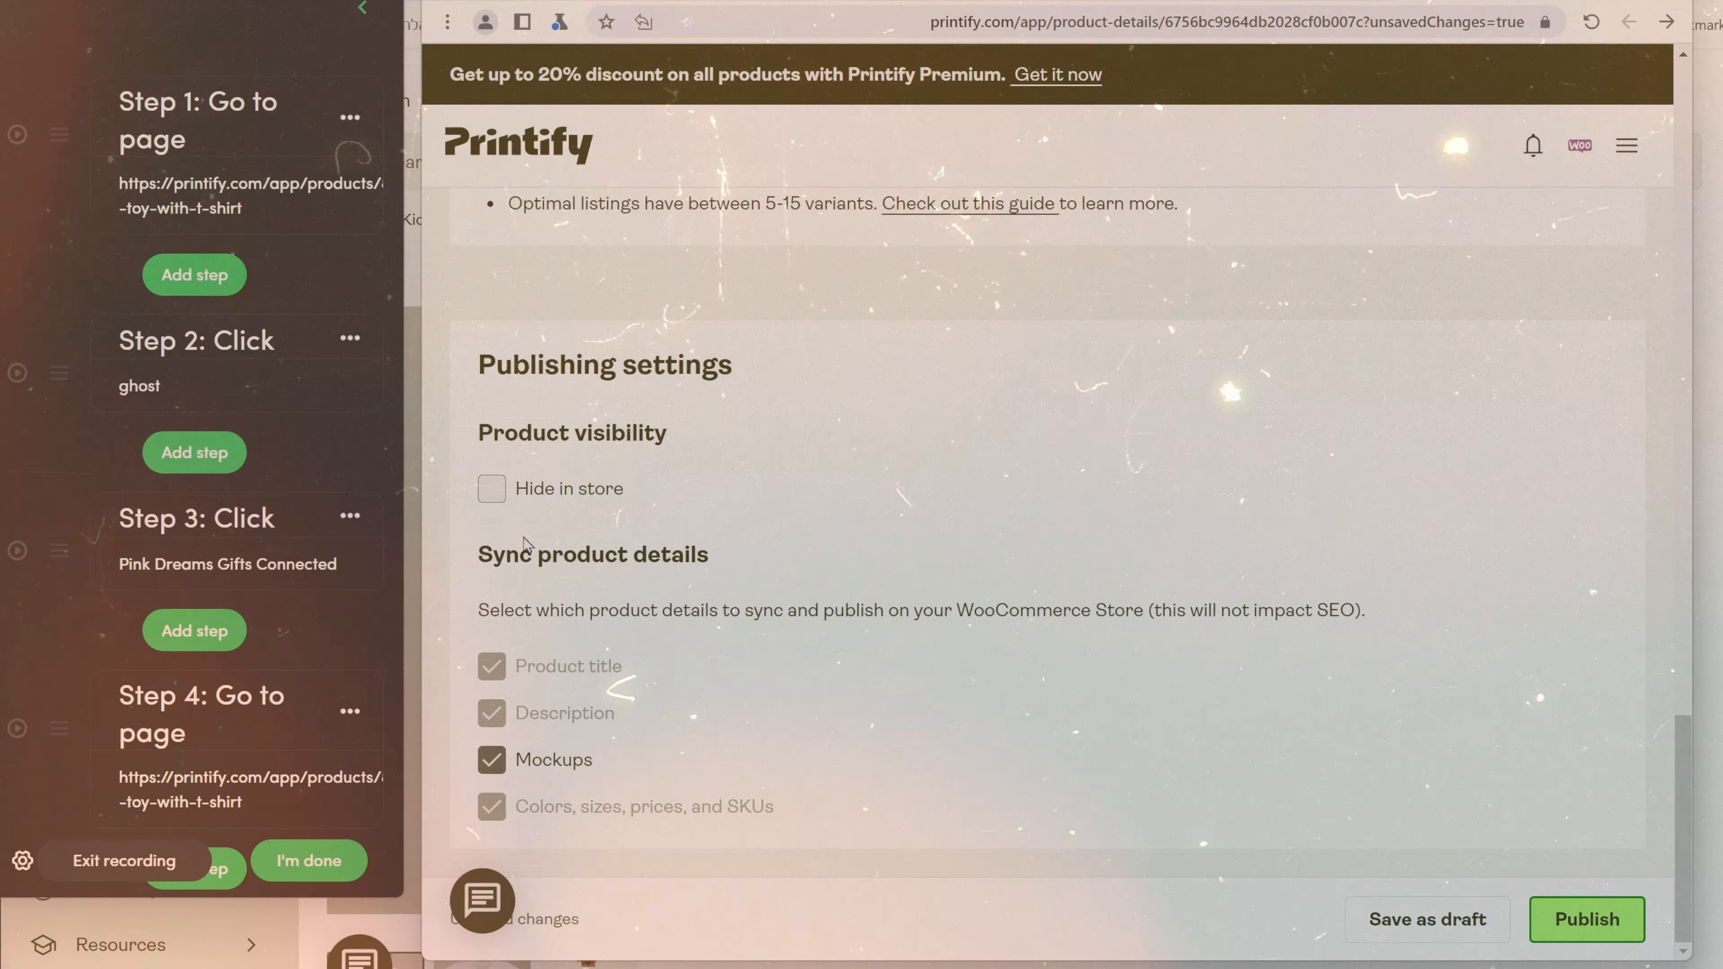
# Record opening the plush product's More actions (⋮) menu and choosing See in store.
pyautogui.scroll(-20, 68, 769)
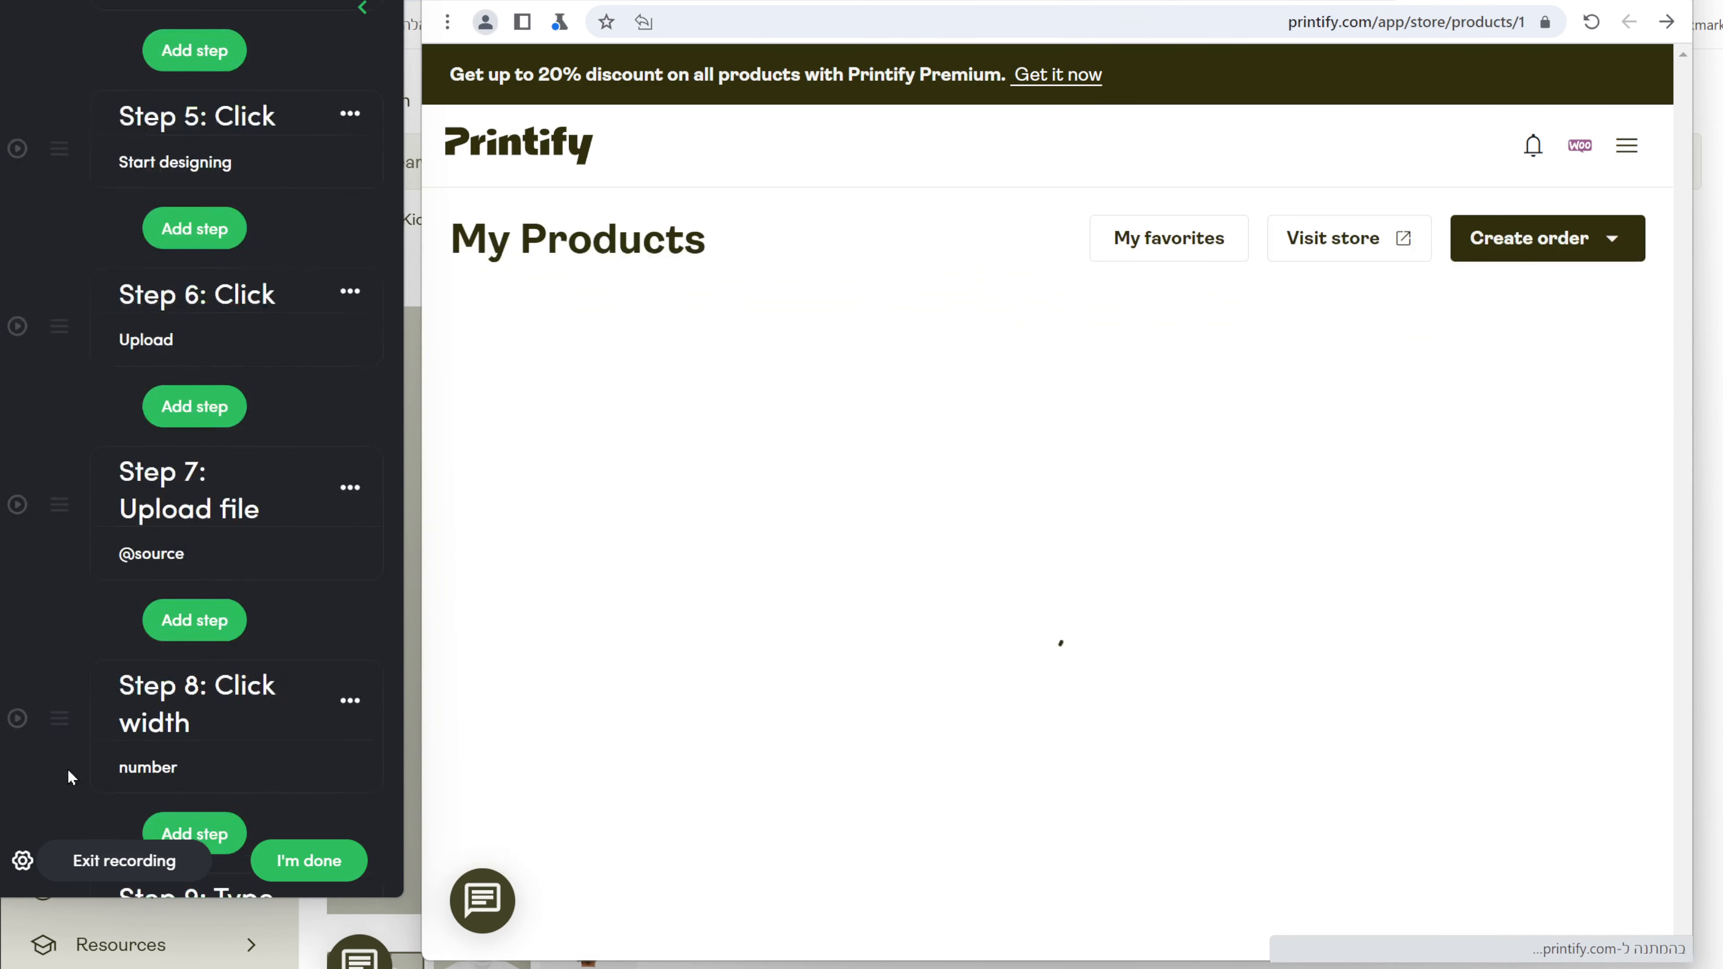
pyautogui.scroll(-10, 75, 765)
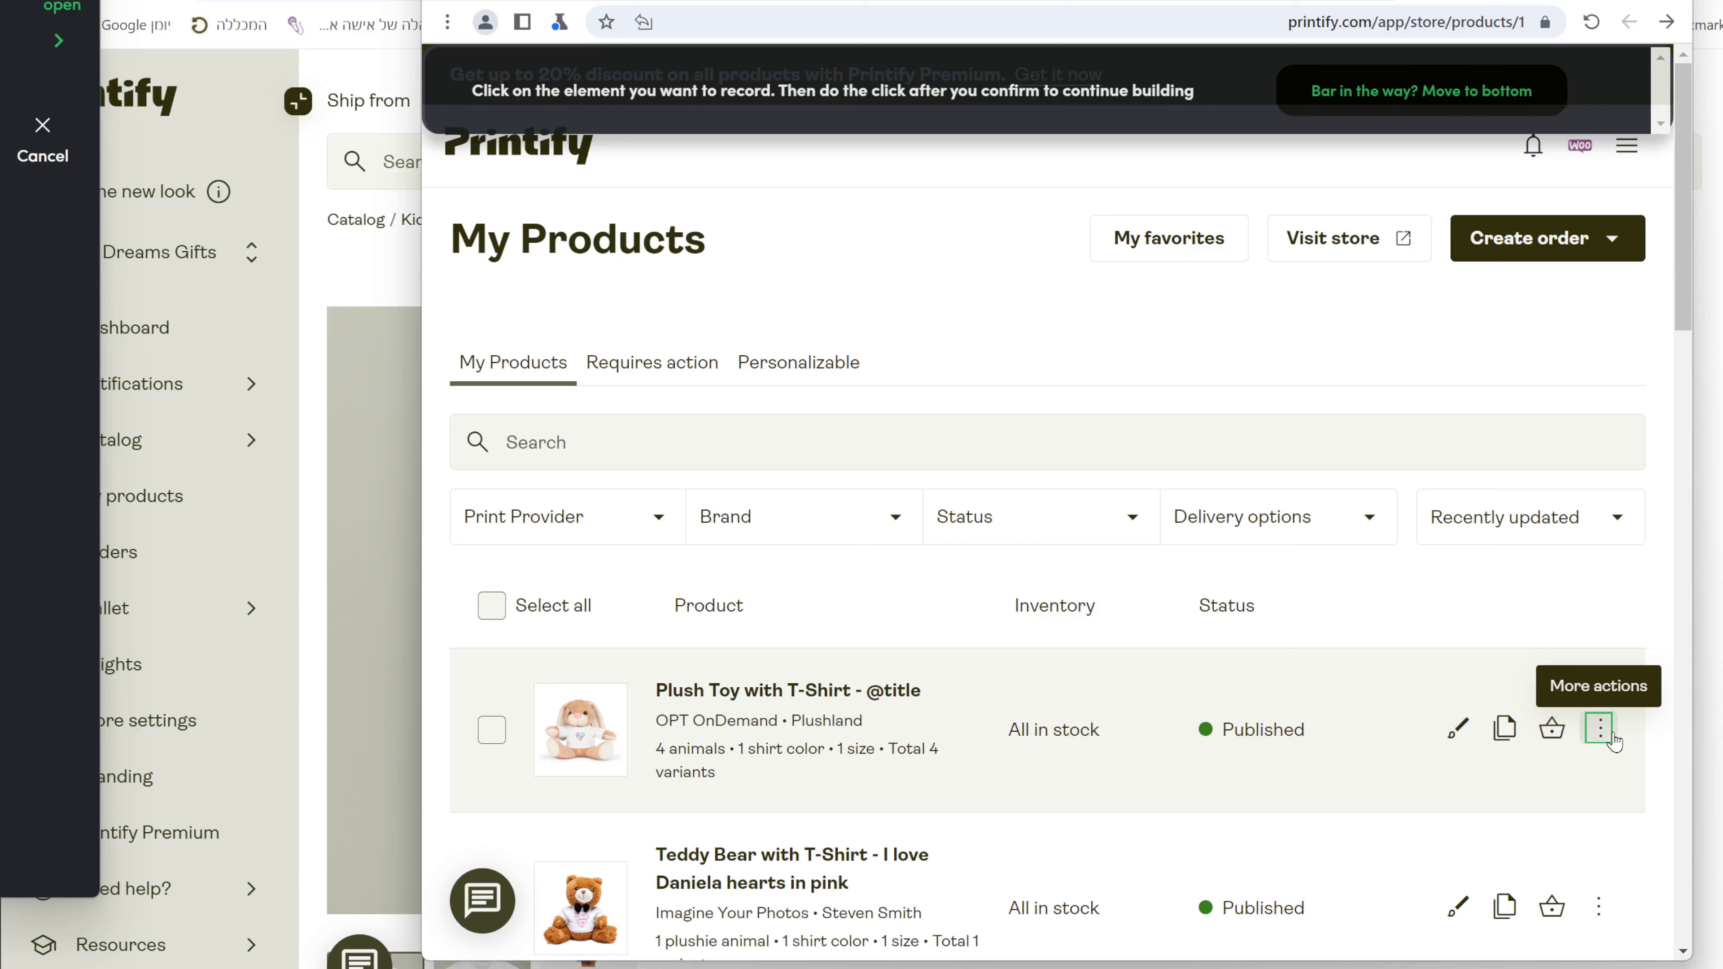
pyautogui.click(1611, 736)
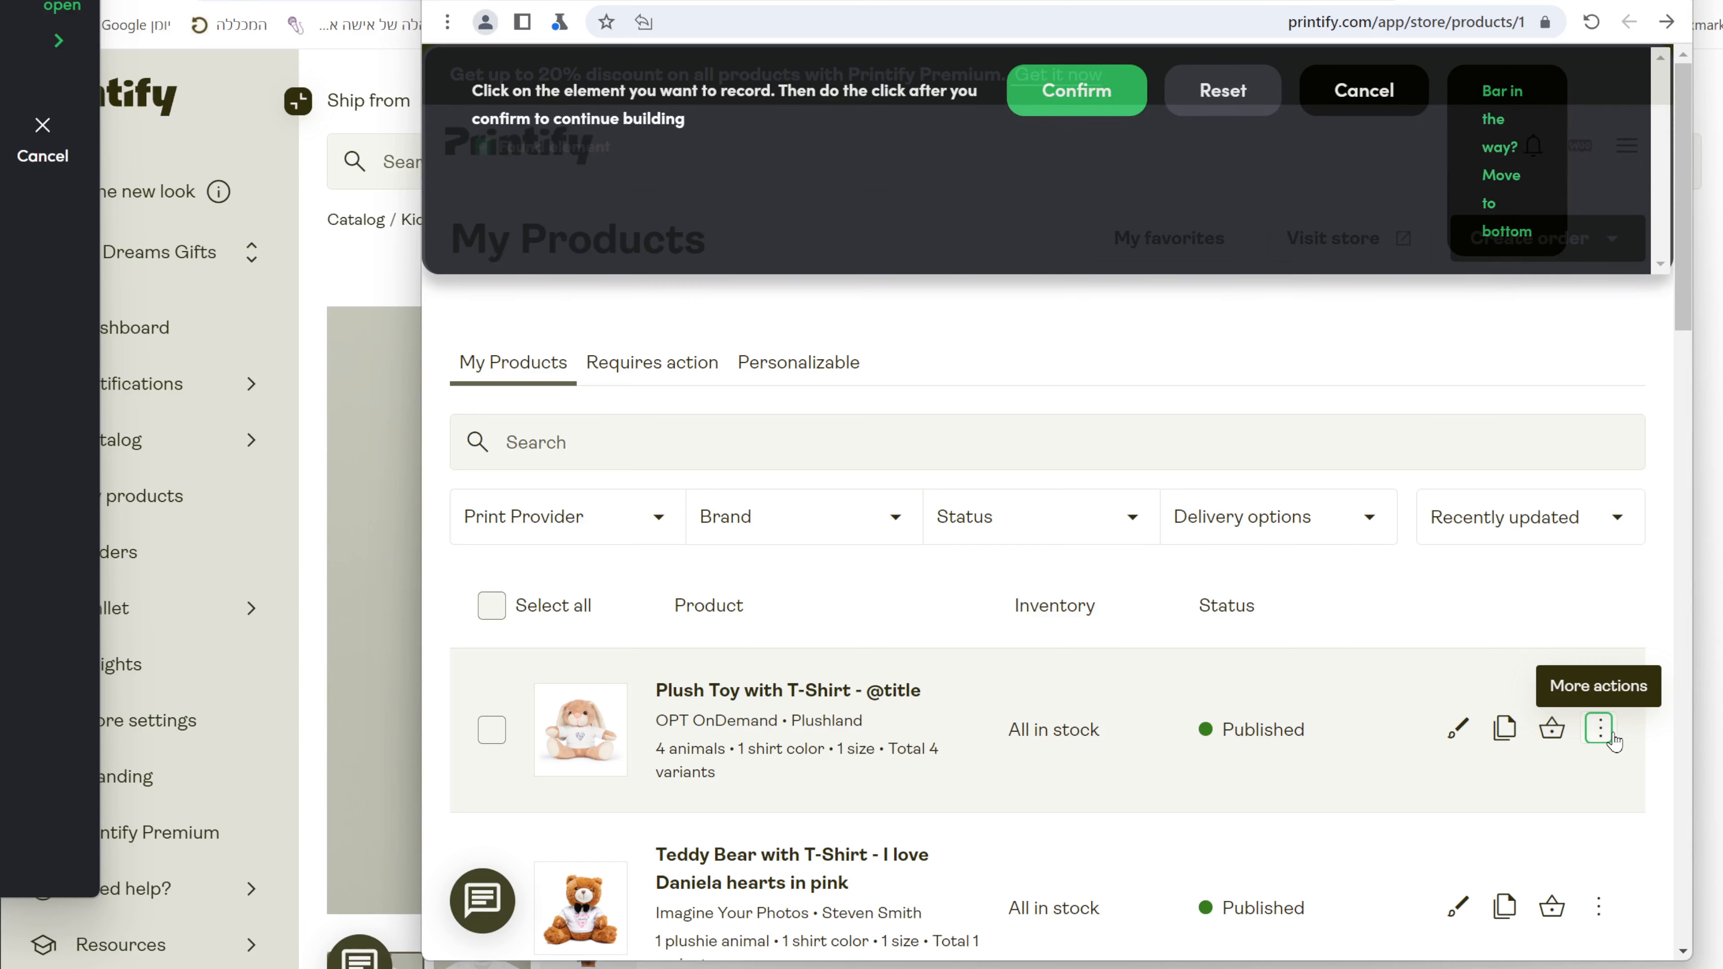
pyautogui.click(1072, 88)
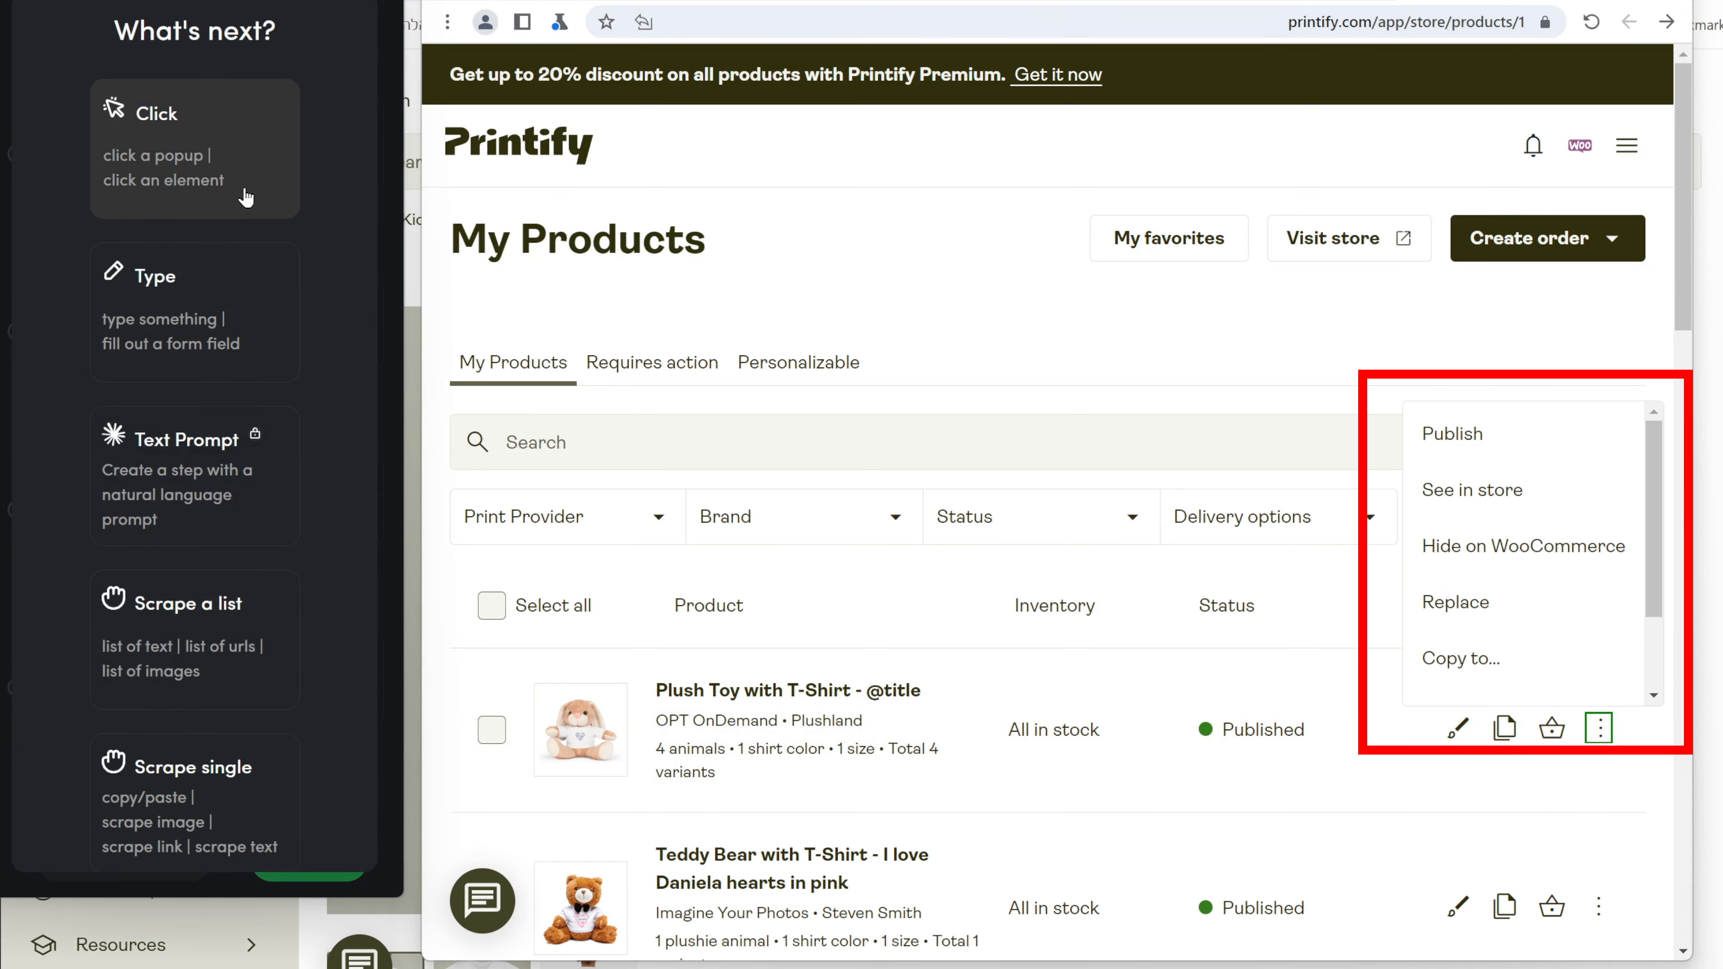
pyautogui.click(245, 190)
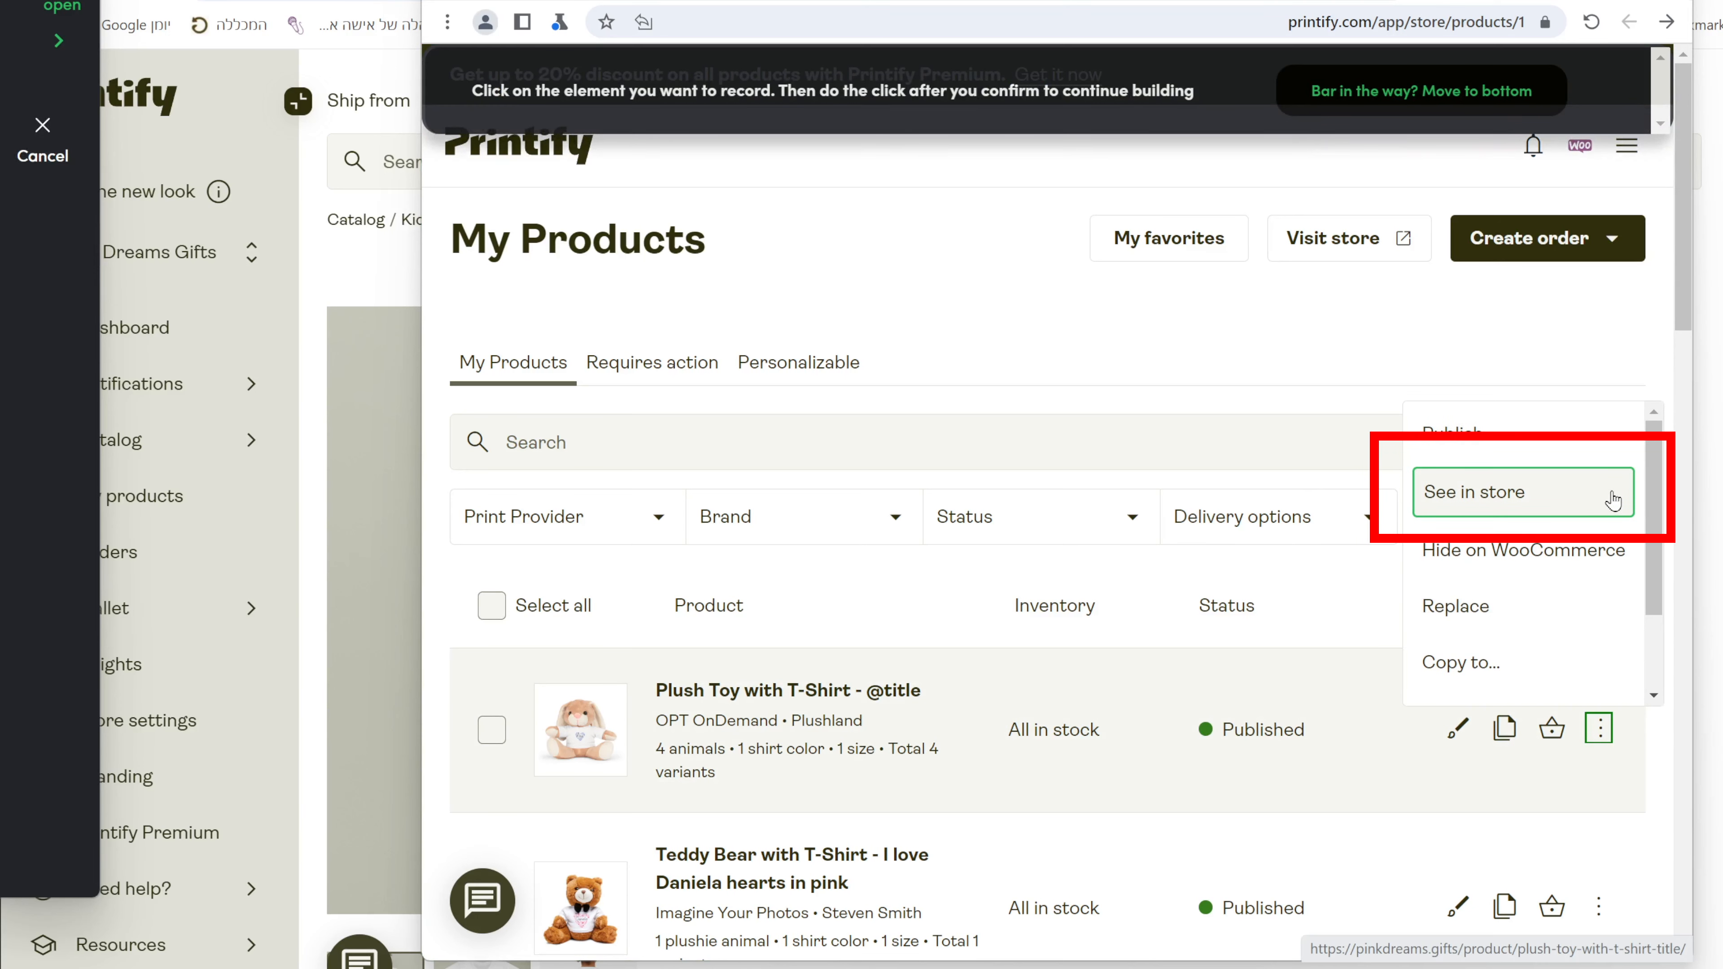
pyautogui.click(1613, 500)
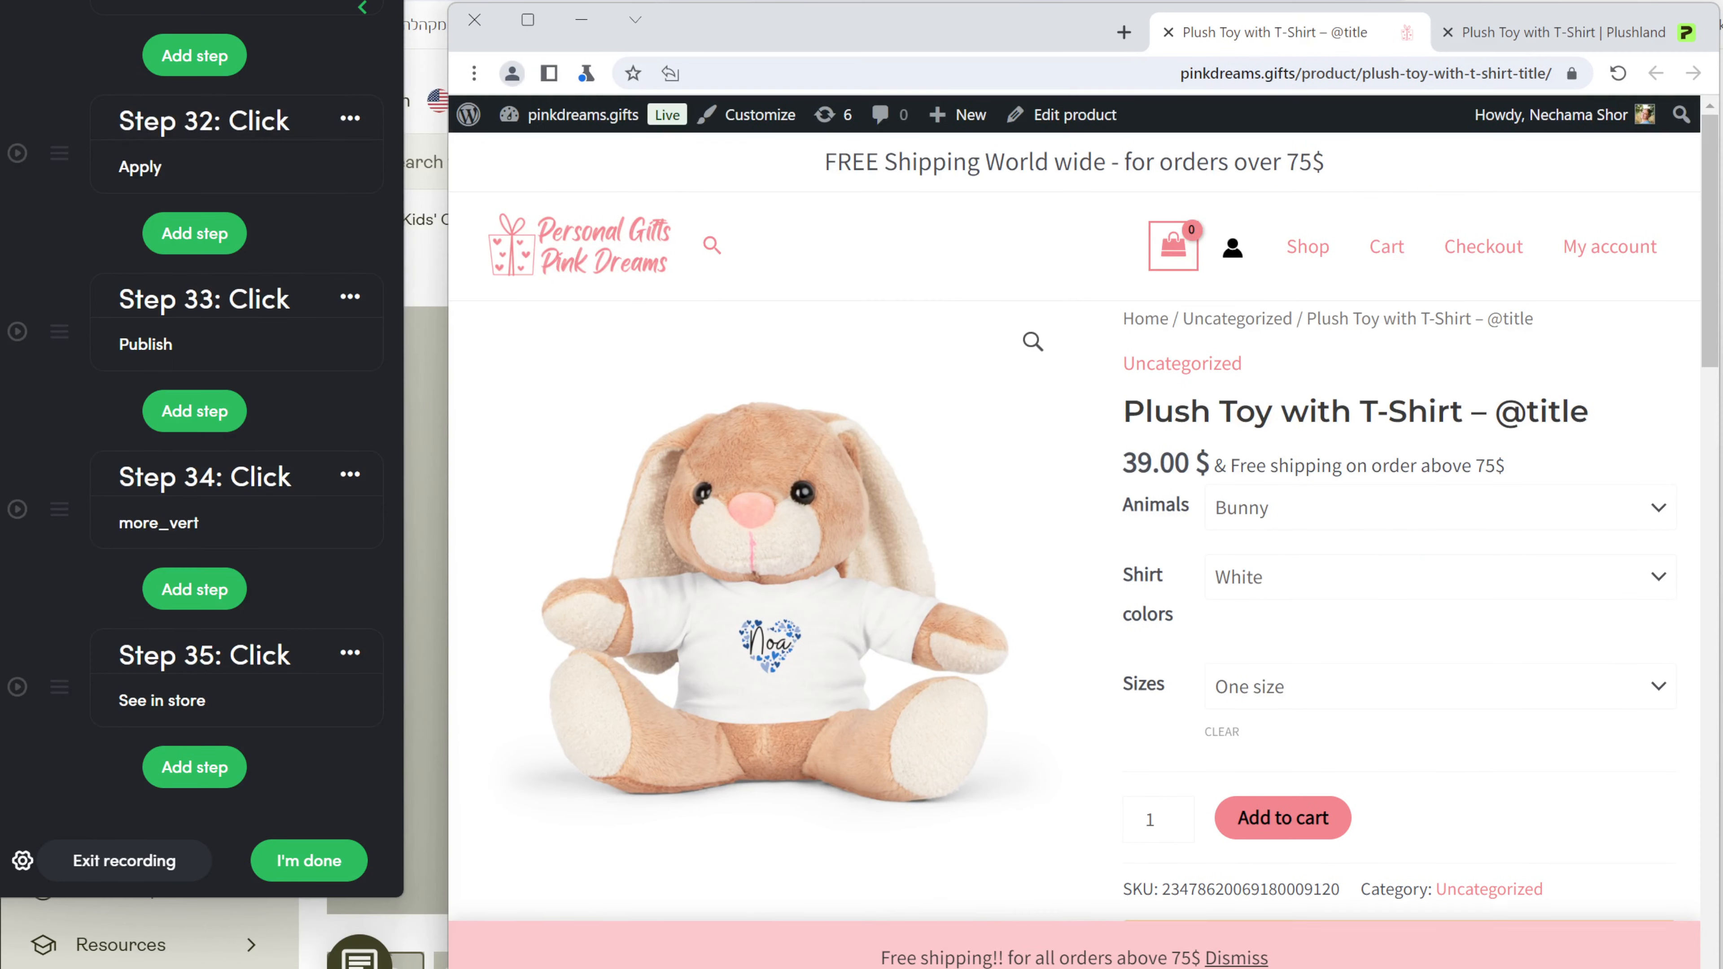
# Record clicking Edit product in the WordPress admin bar as Step 37.
pyautogui.moveTo(1079, 968); pyautogui.dragTo(1078, 955)
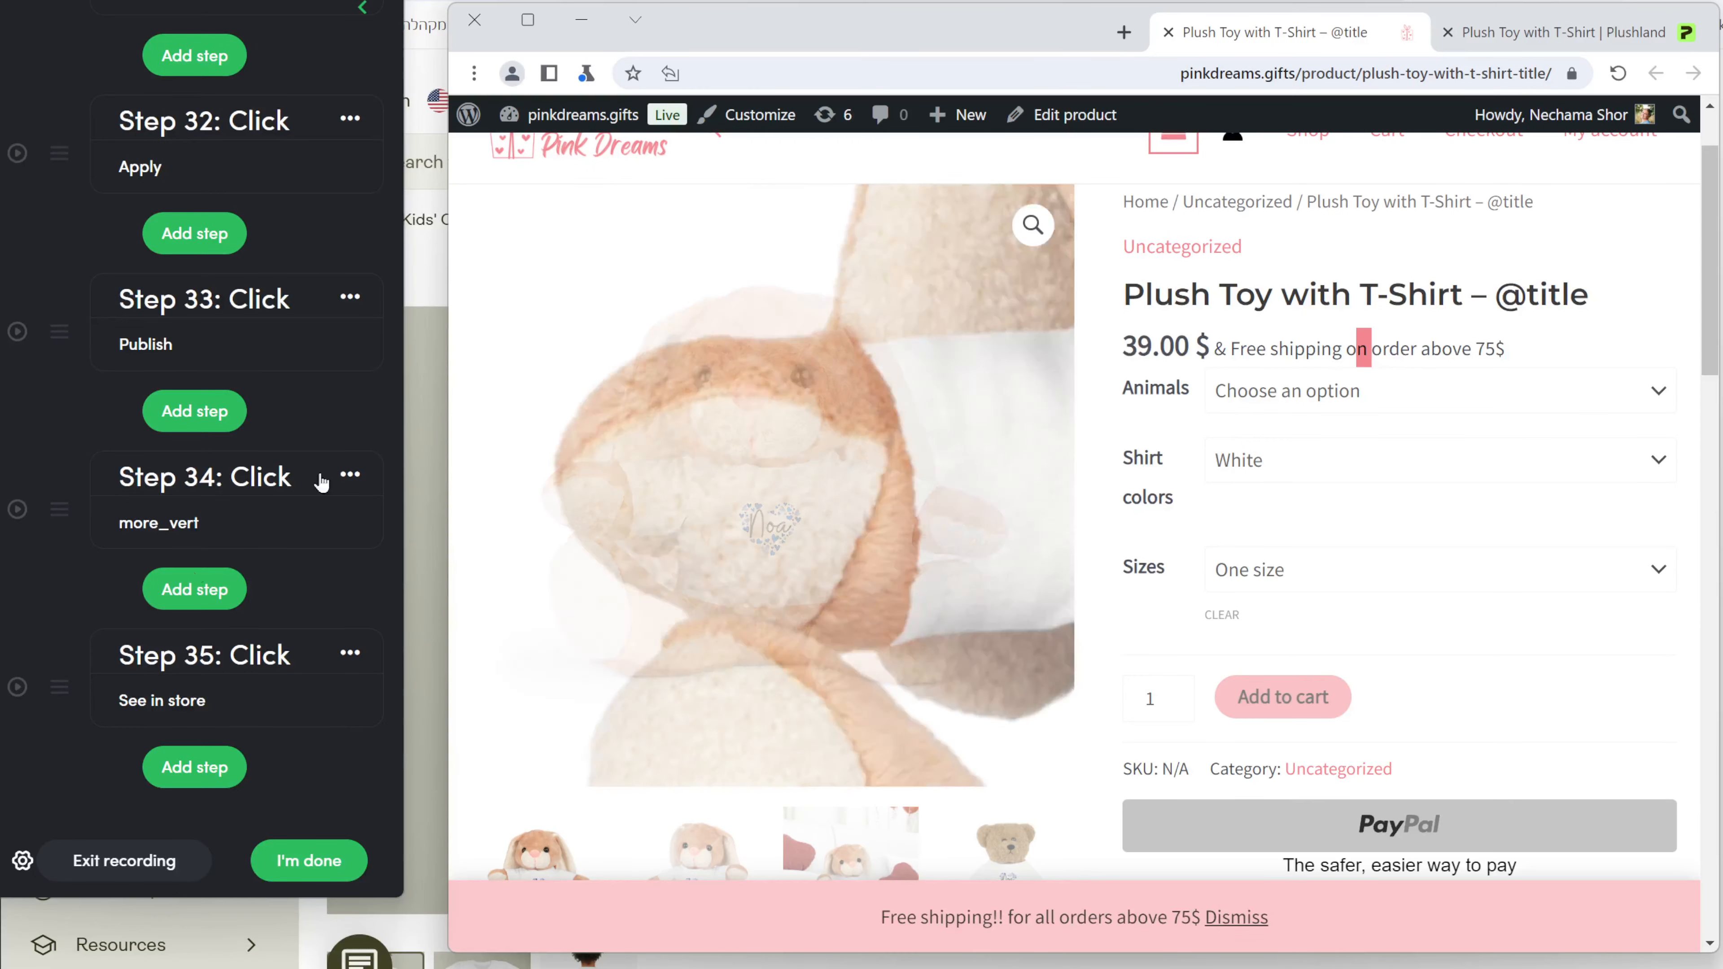
pyautogui.click(227, 764)
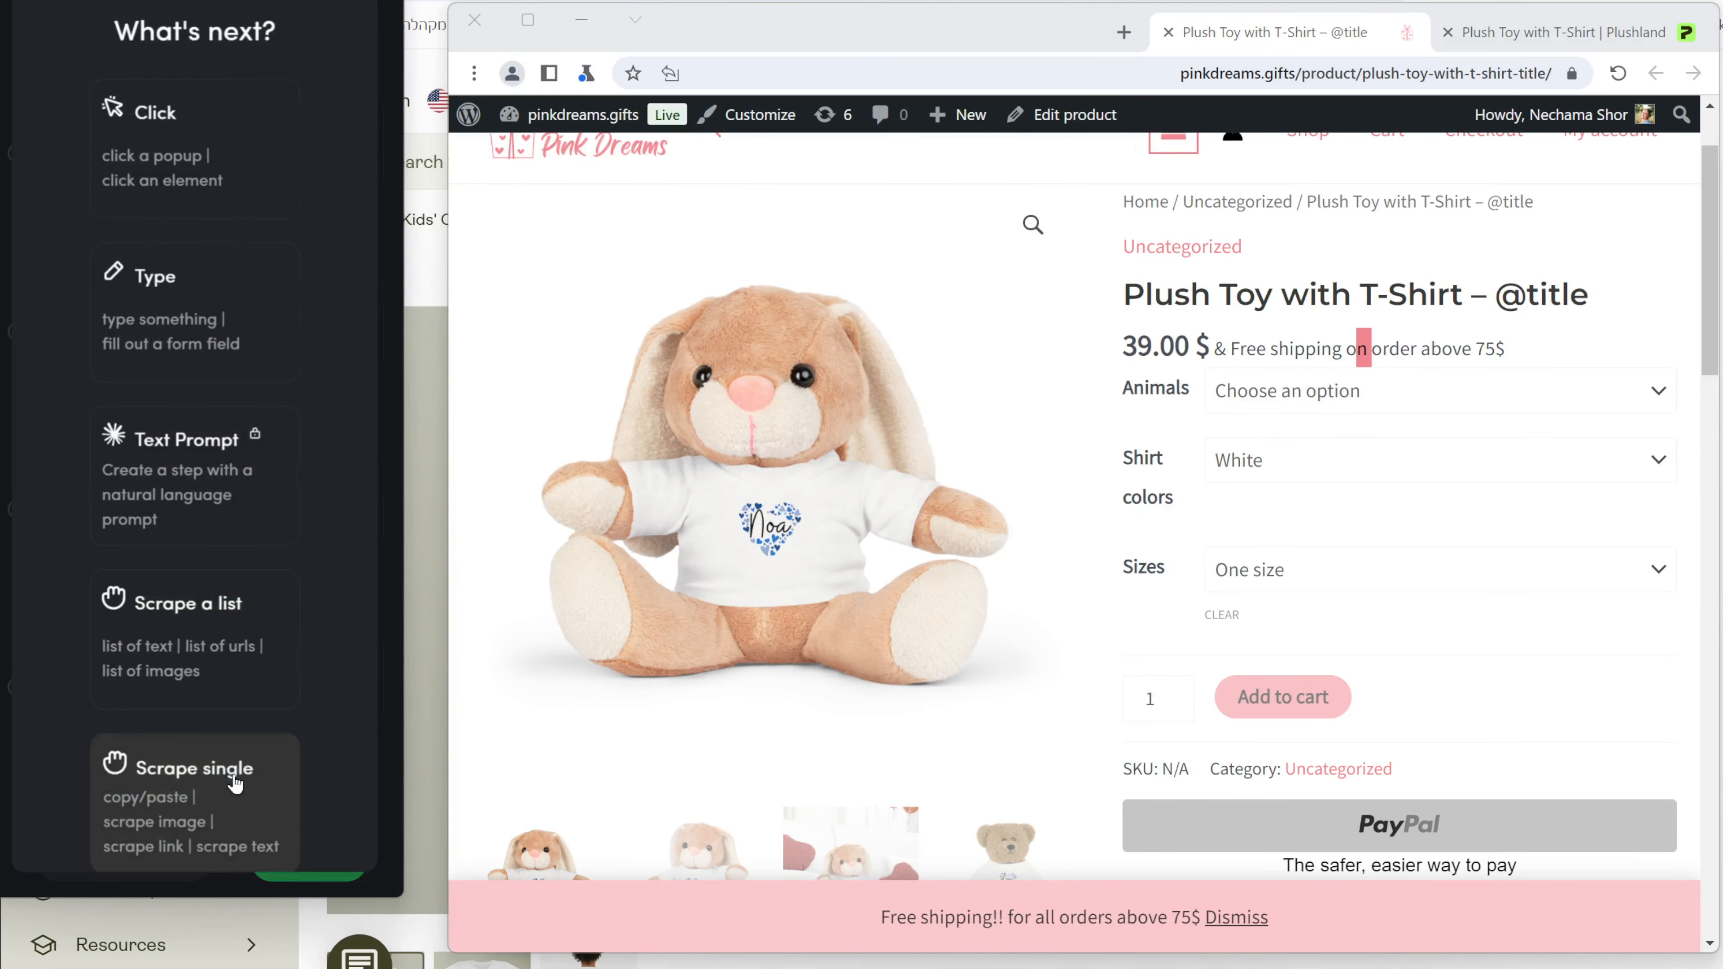
pyautogui.click(282, 167)
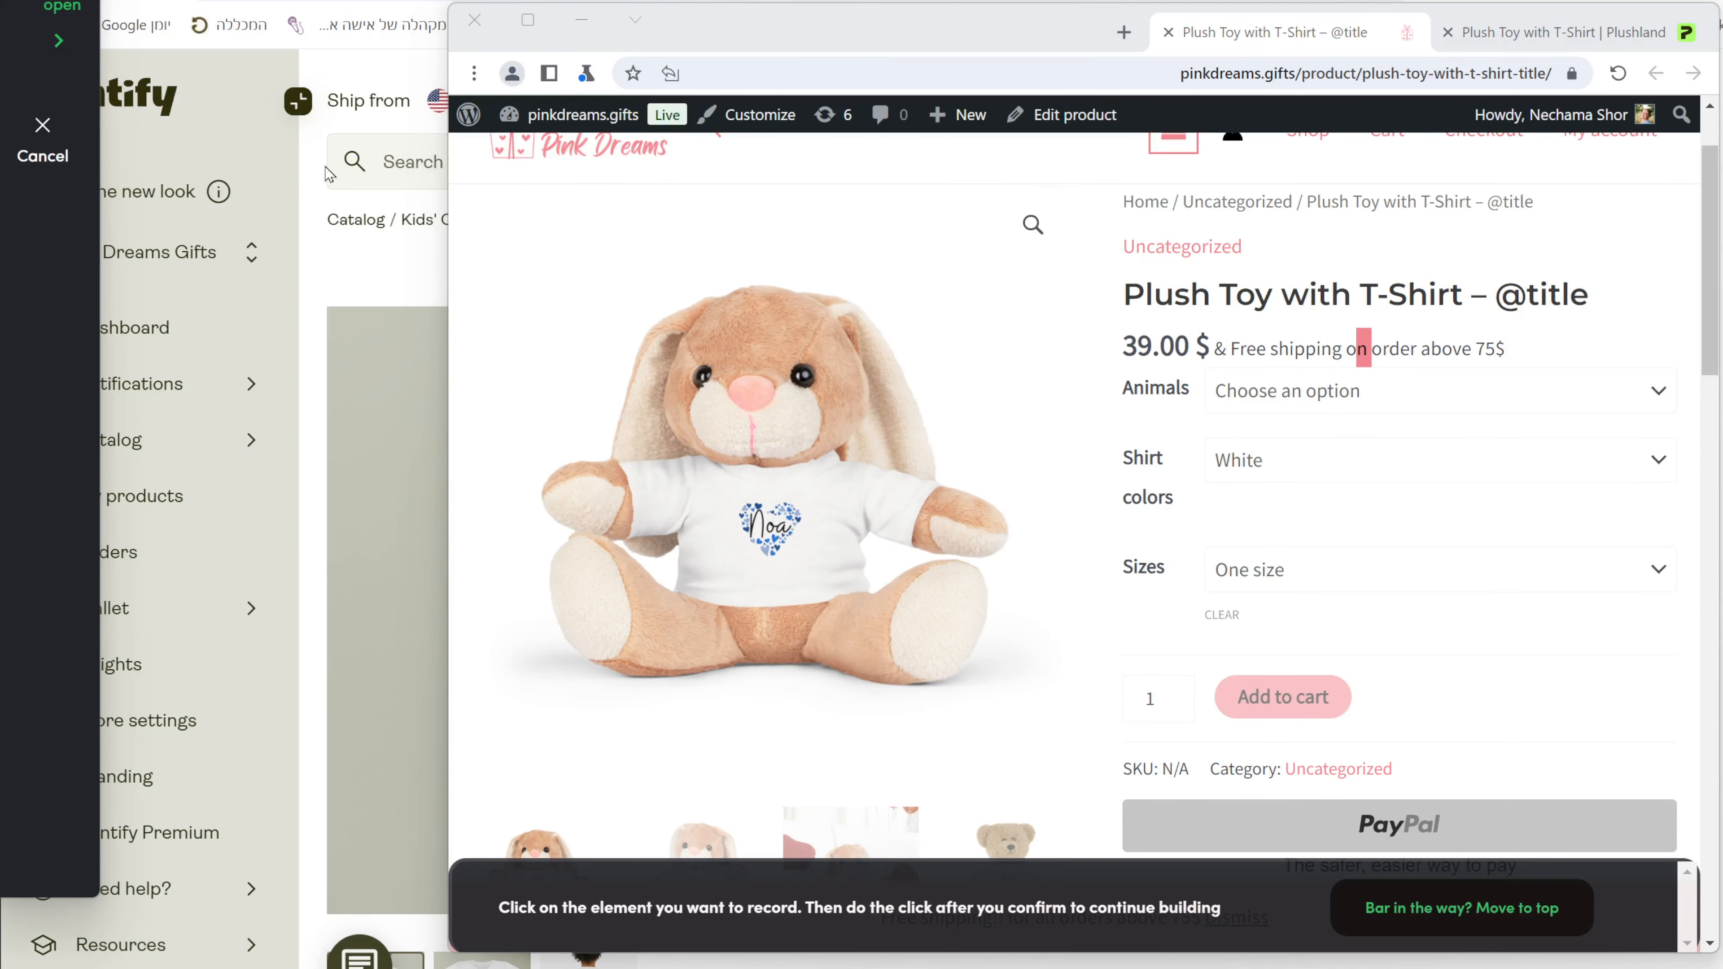
pyautogui.click(1118, 121)
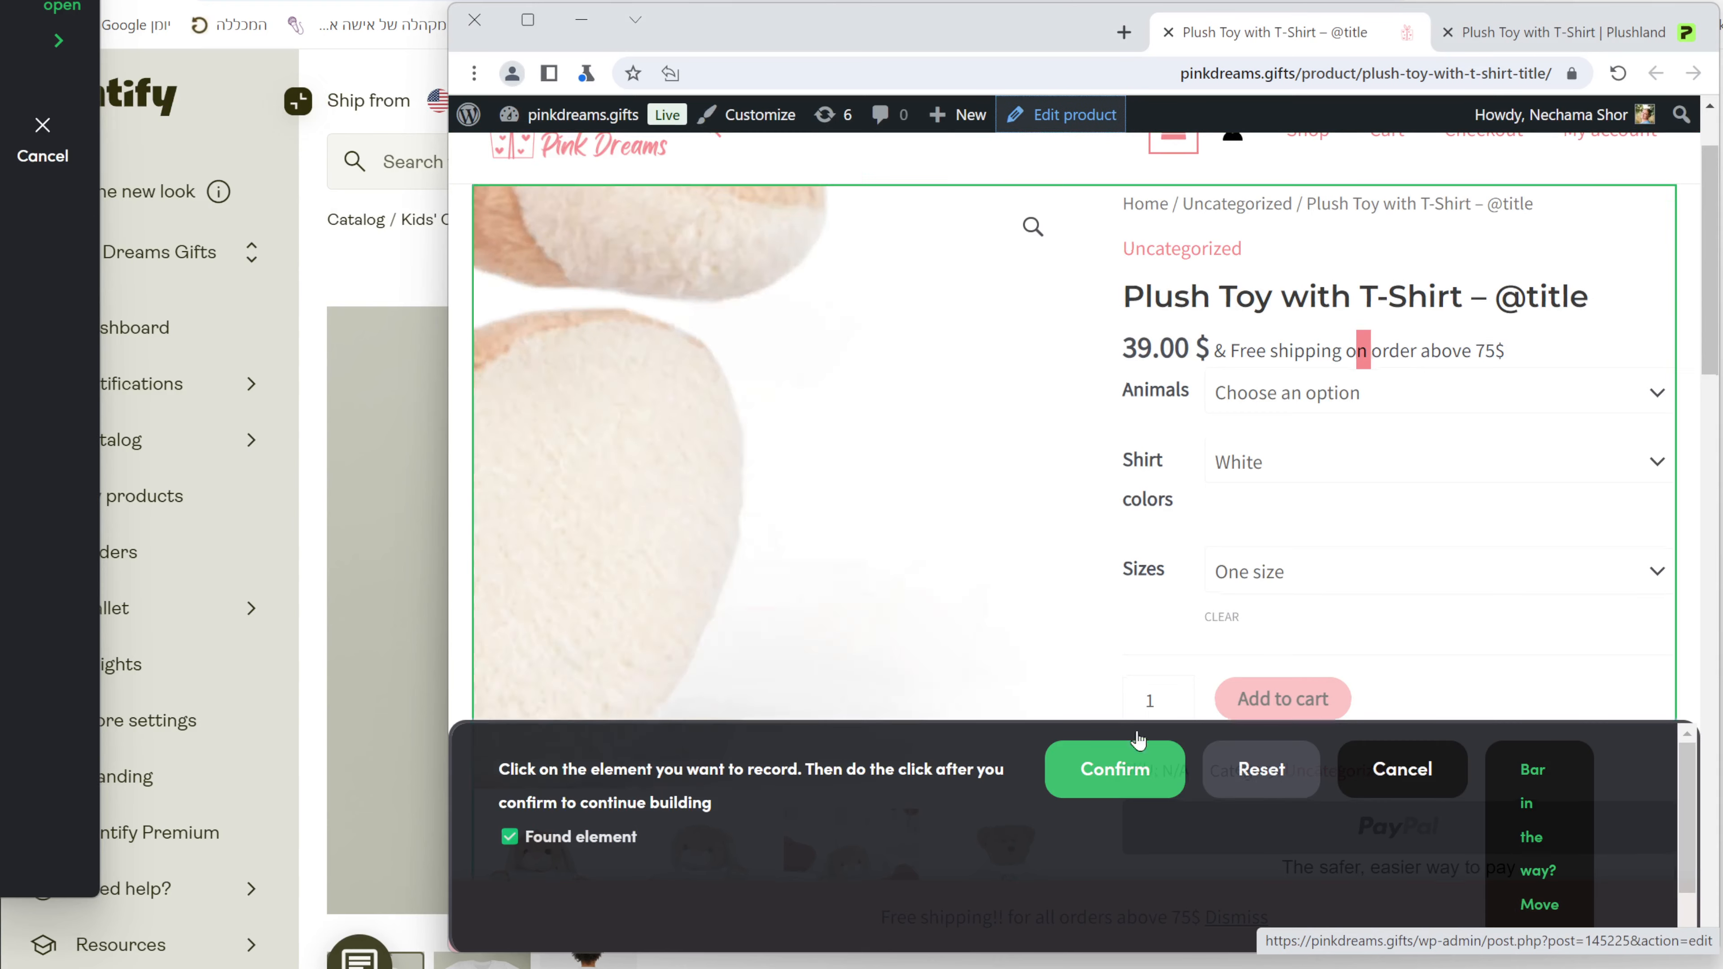
pyautogui.click(1139, 767)
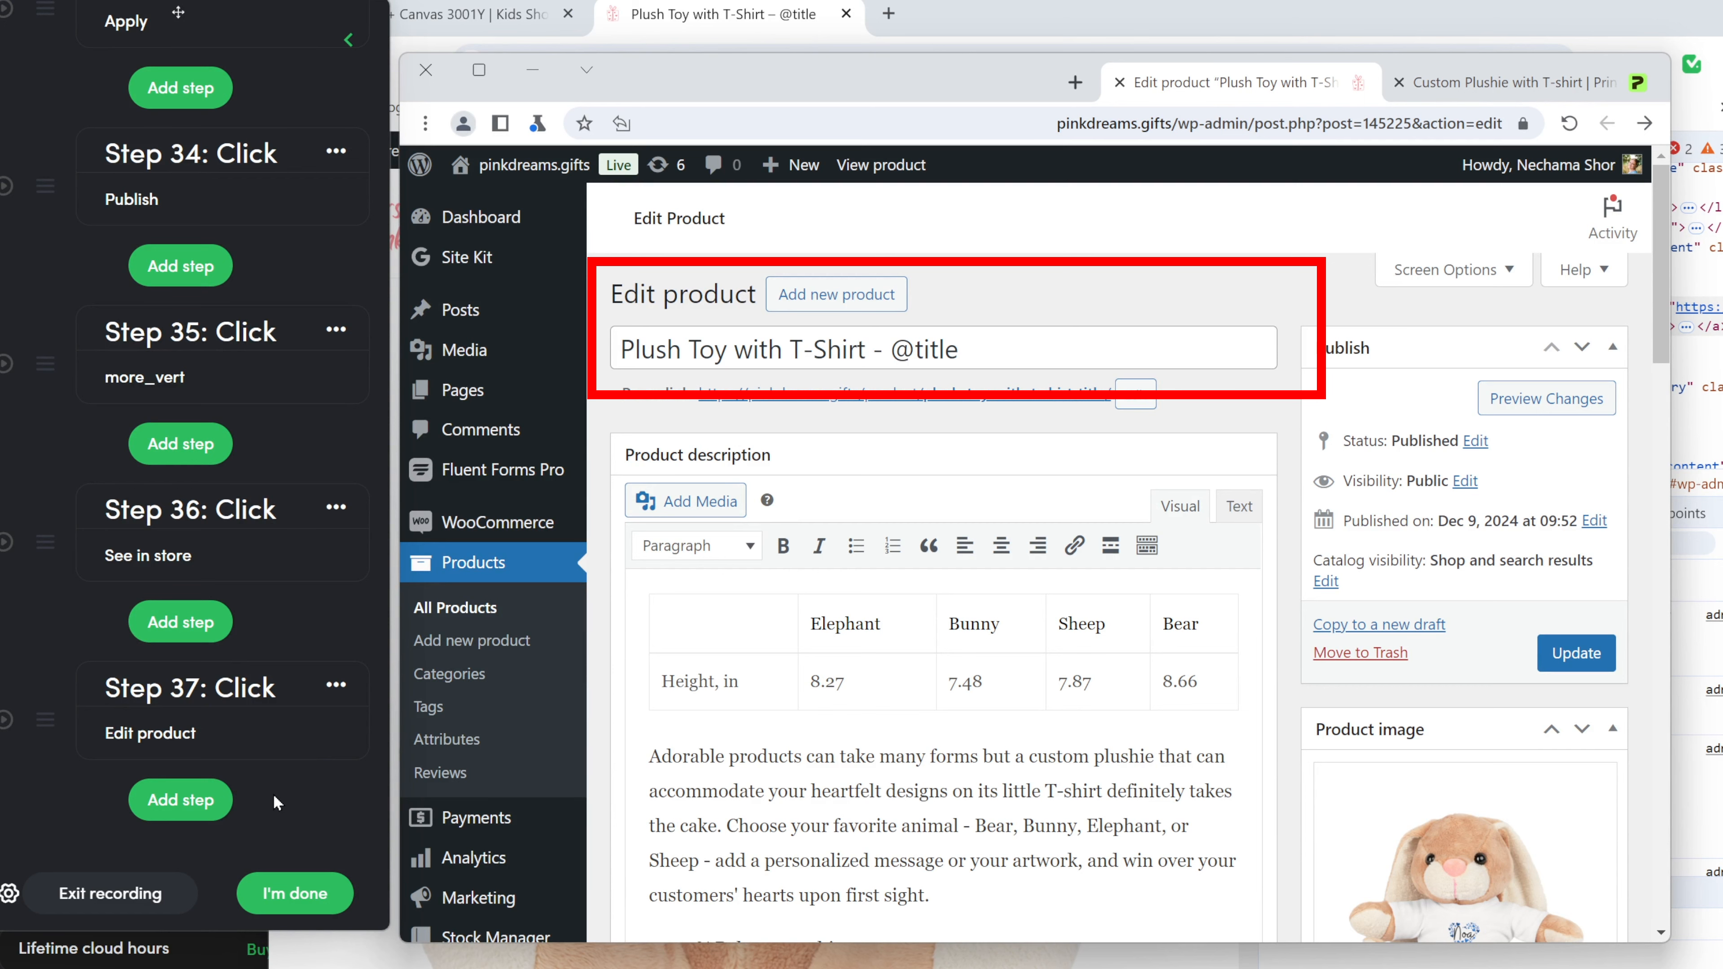
pyautogui.click(186, 800)
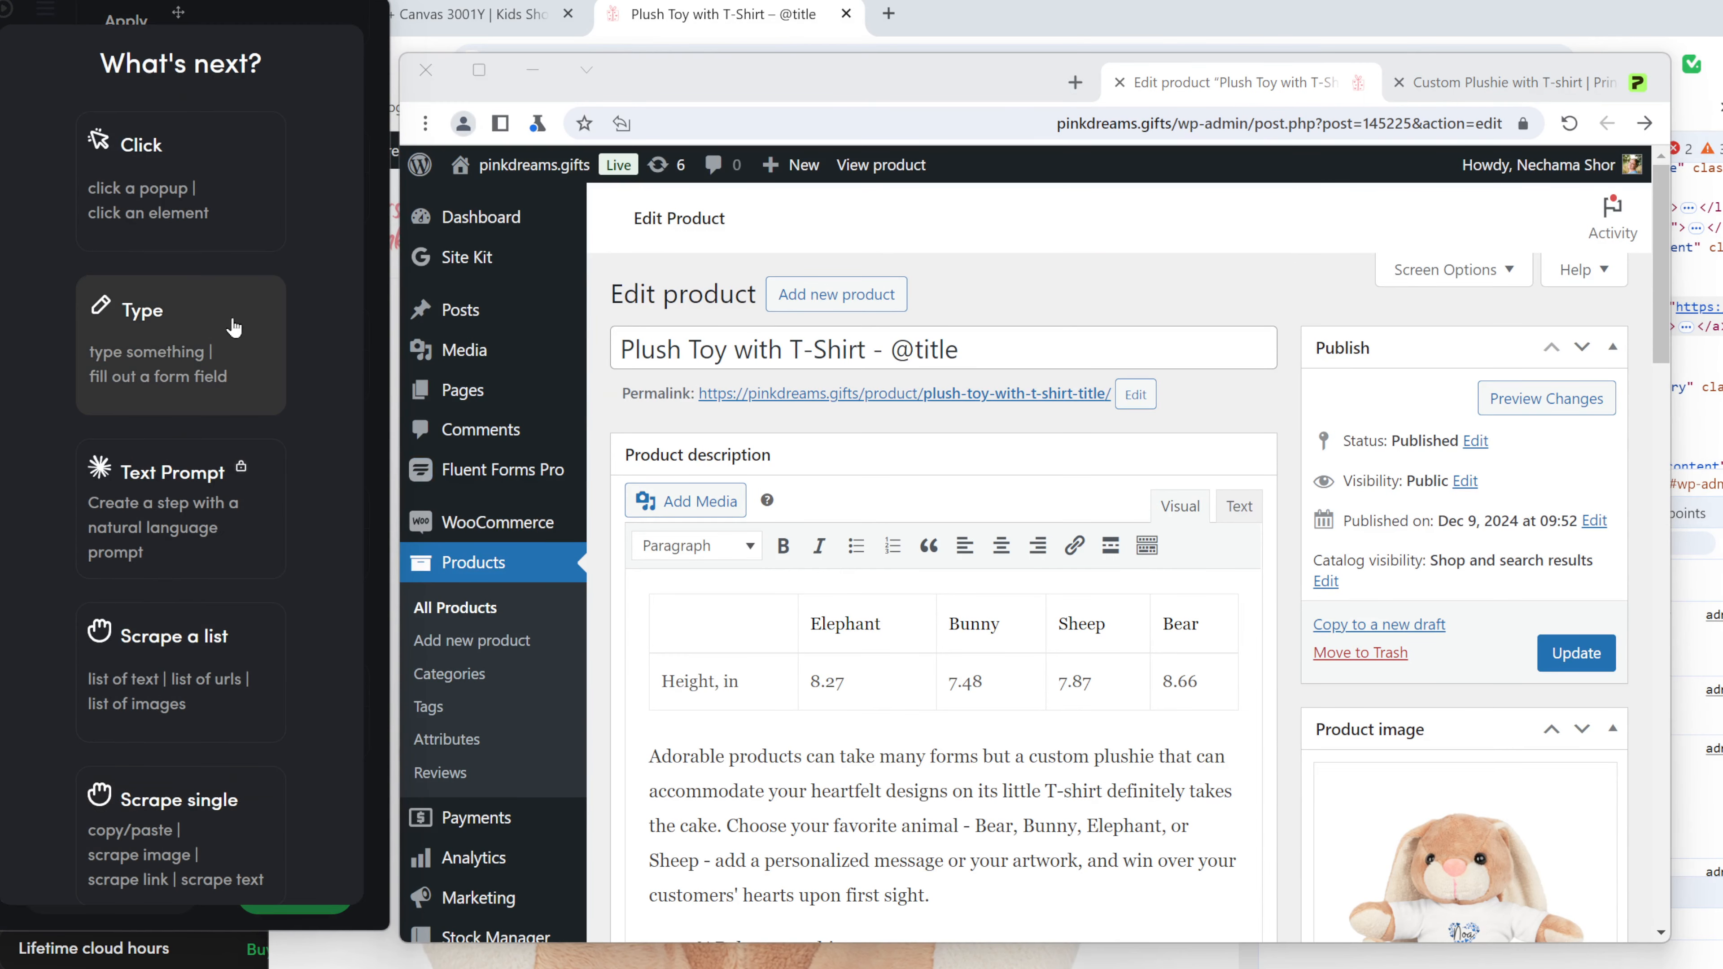
pyautogui.click(153, 335)
pyautogui.scroll(-10, 768, 689)
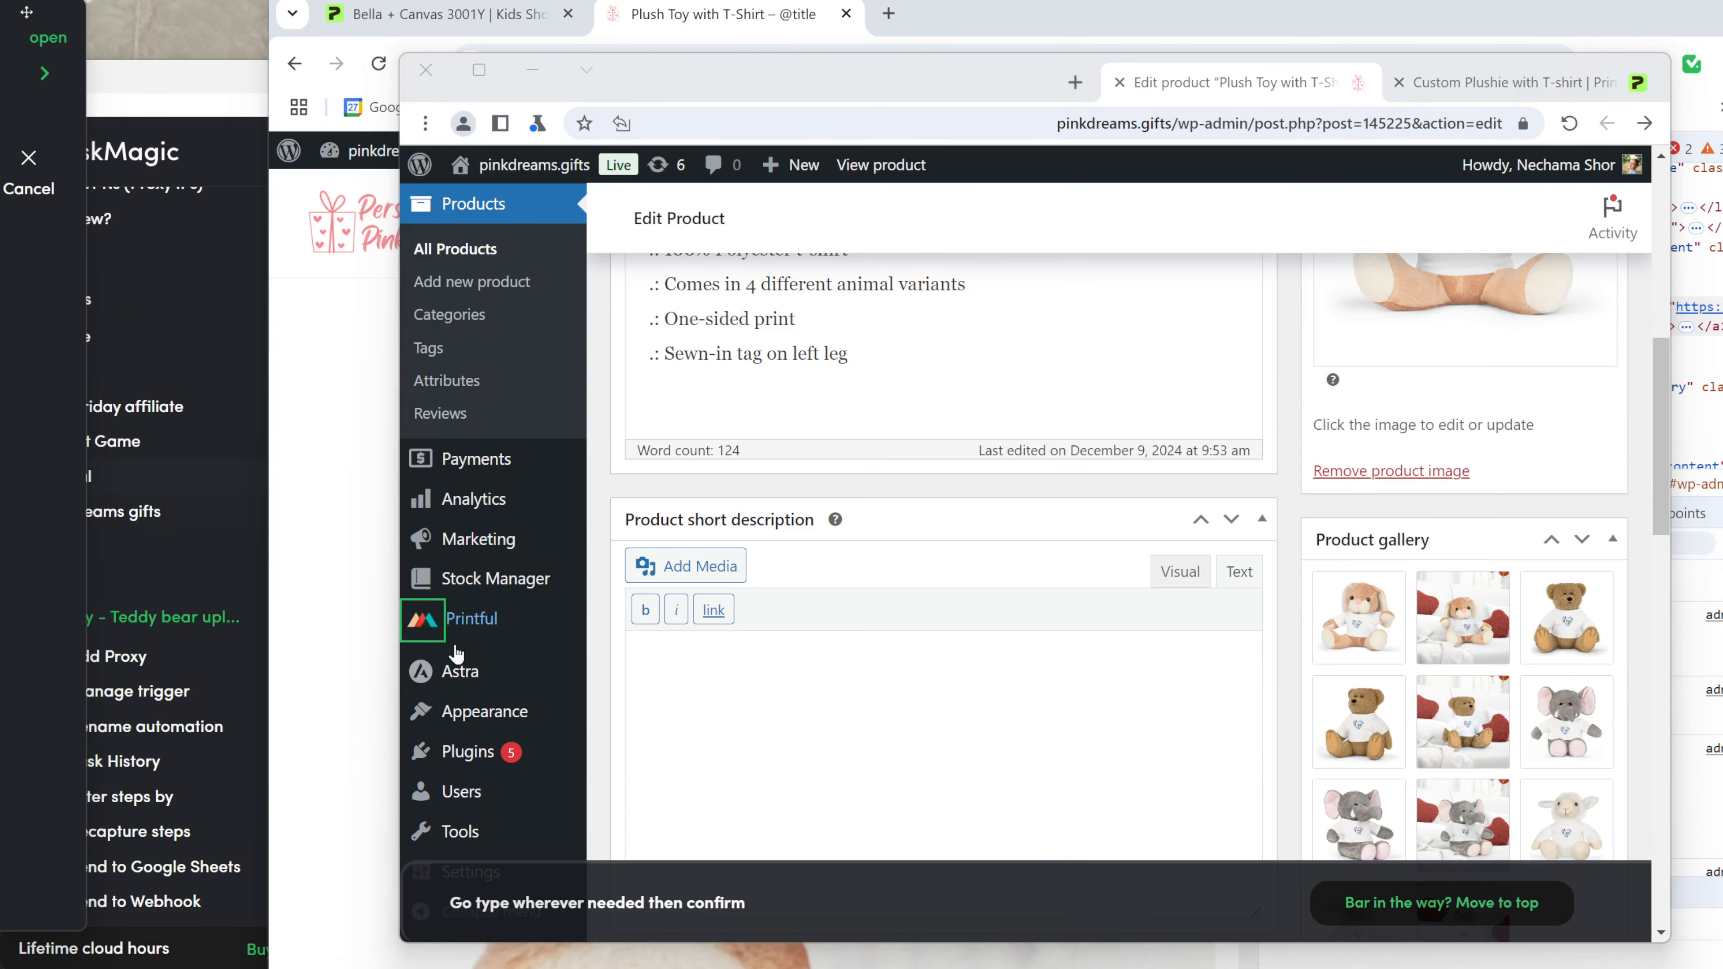
pyautogui.write('scription')
pyautogui.click(939, 903)
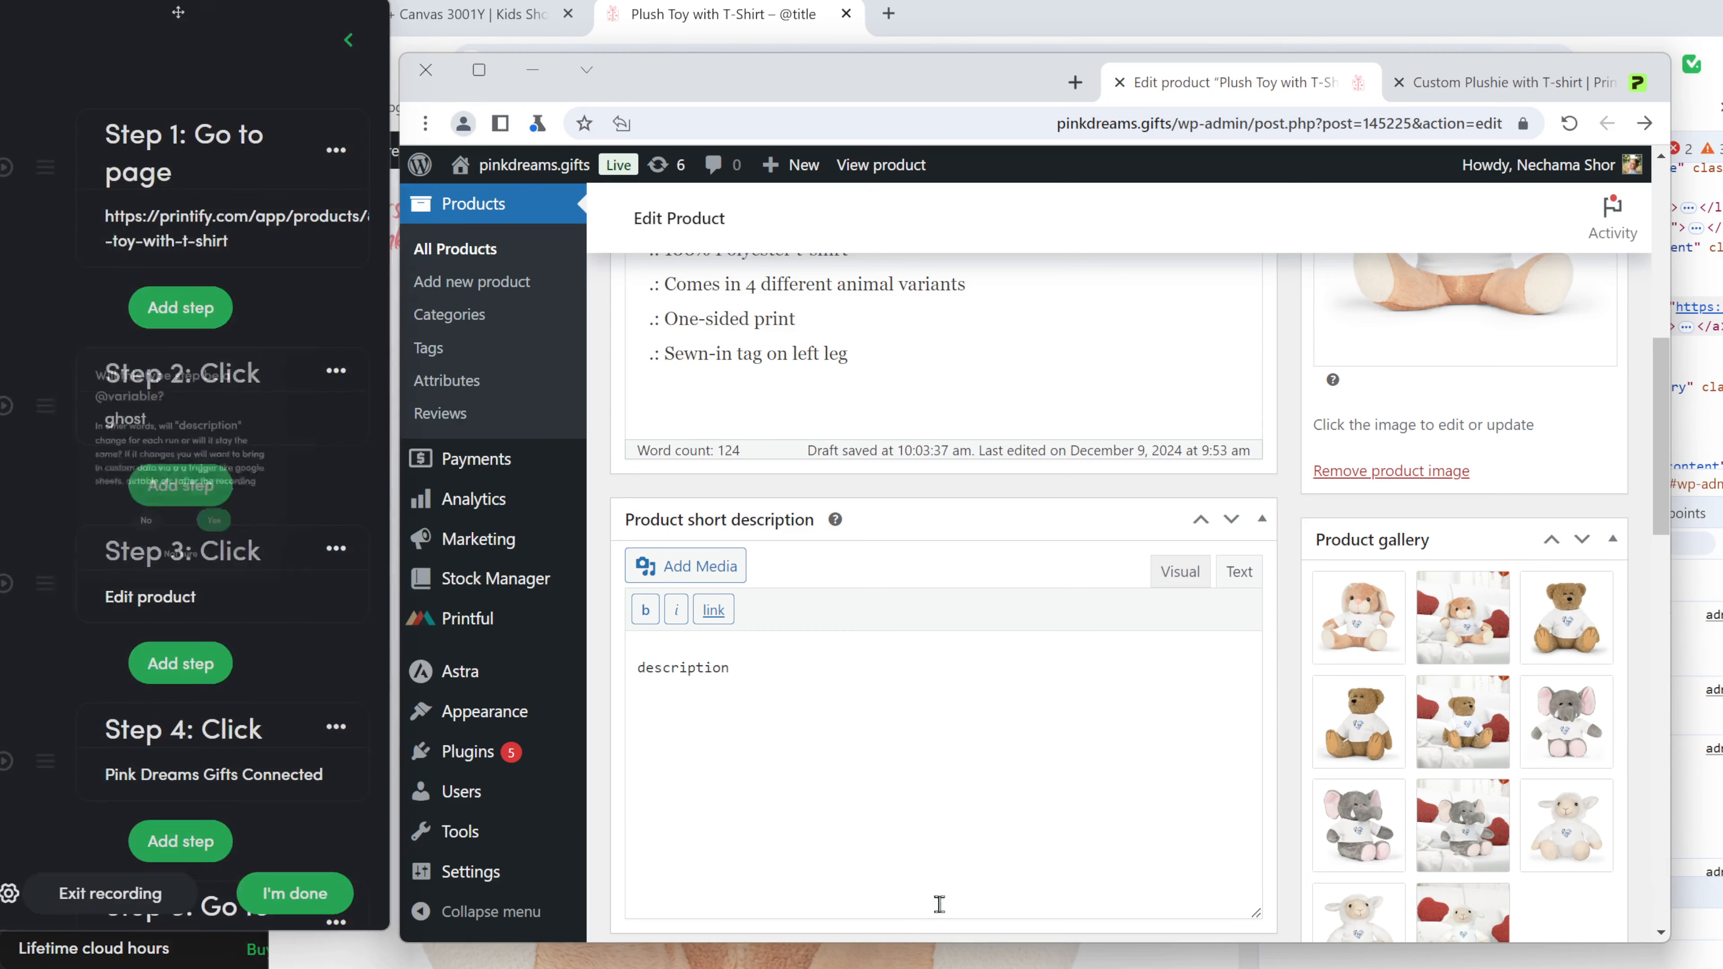
pyautogui.press('BackSpace')
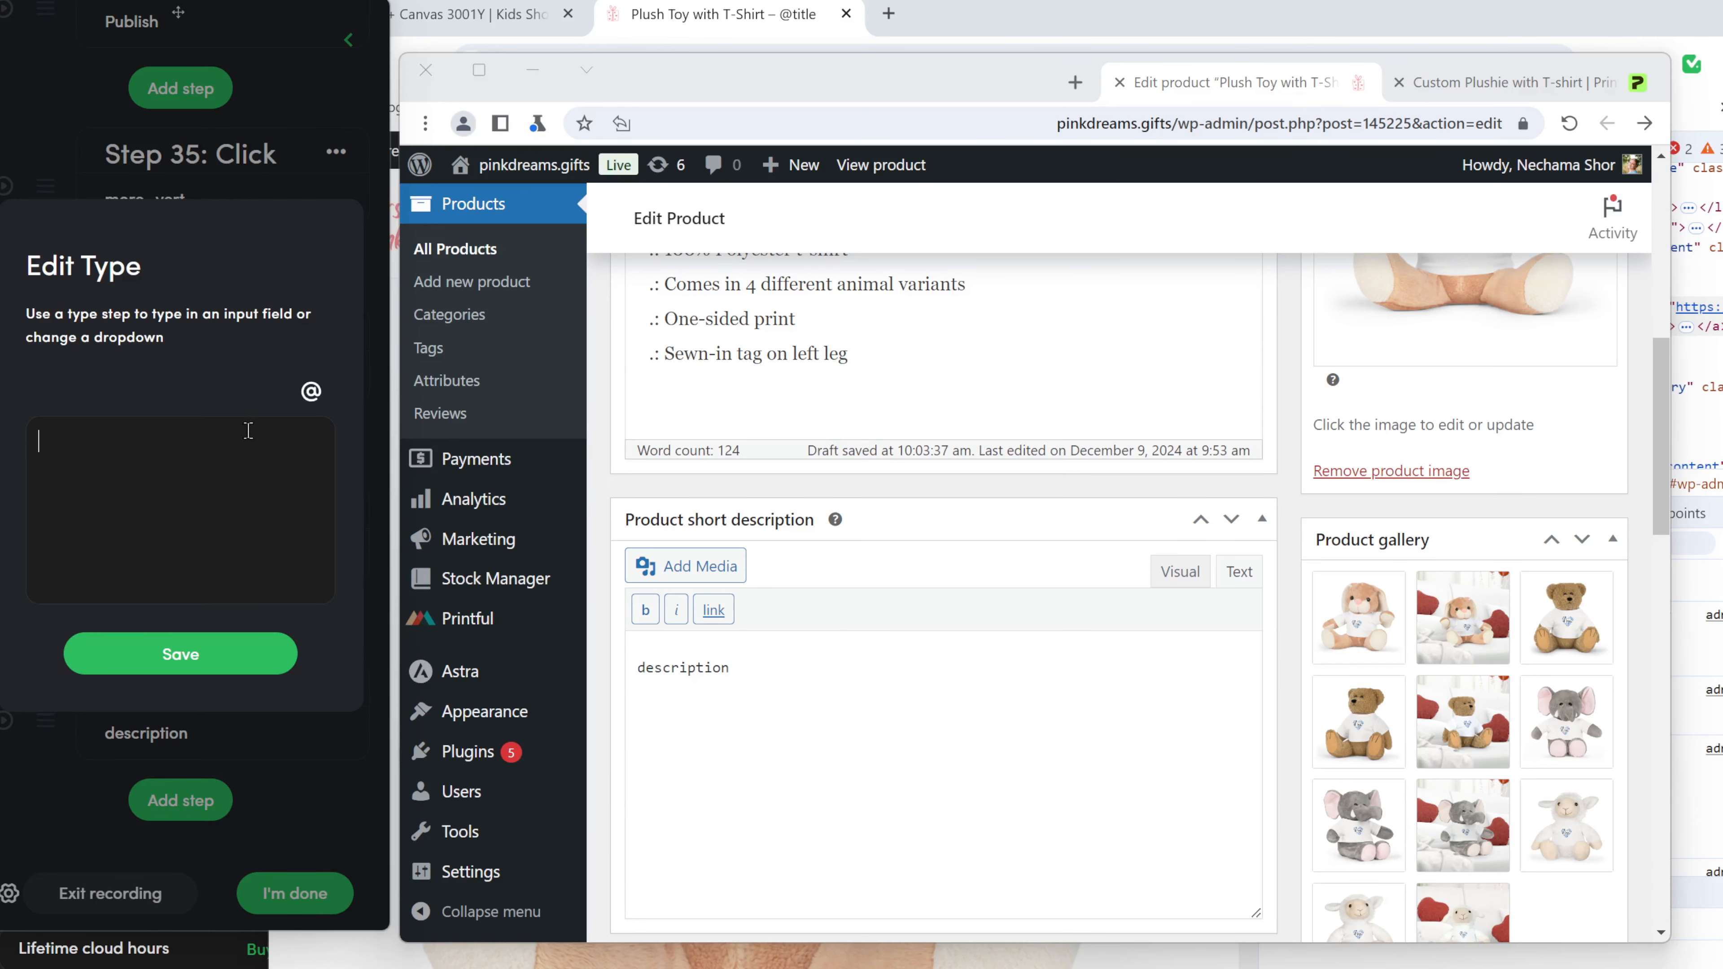
pyautogui.click(311, 390)
pyautogui.click(67, 329)
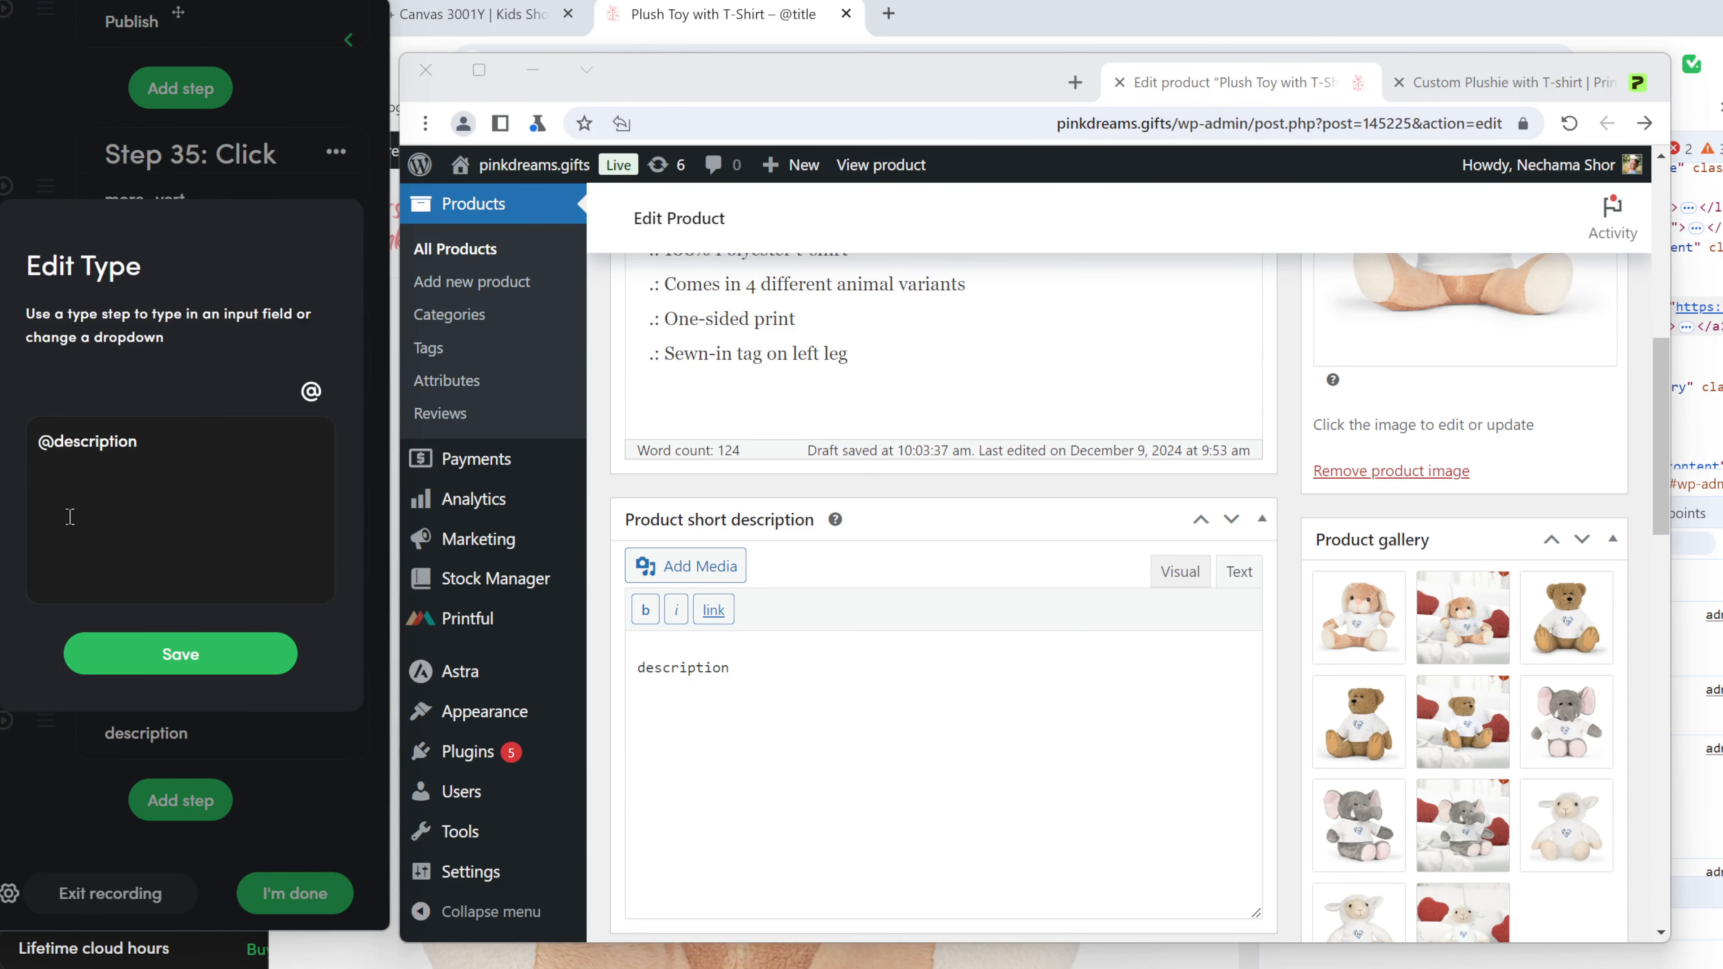
pyautogui.click(204, 655)
pyautogui.click(182, 182)
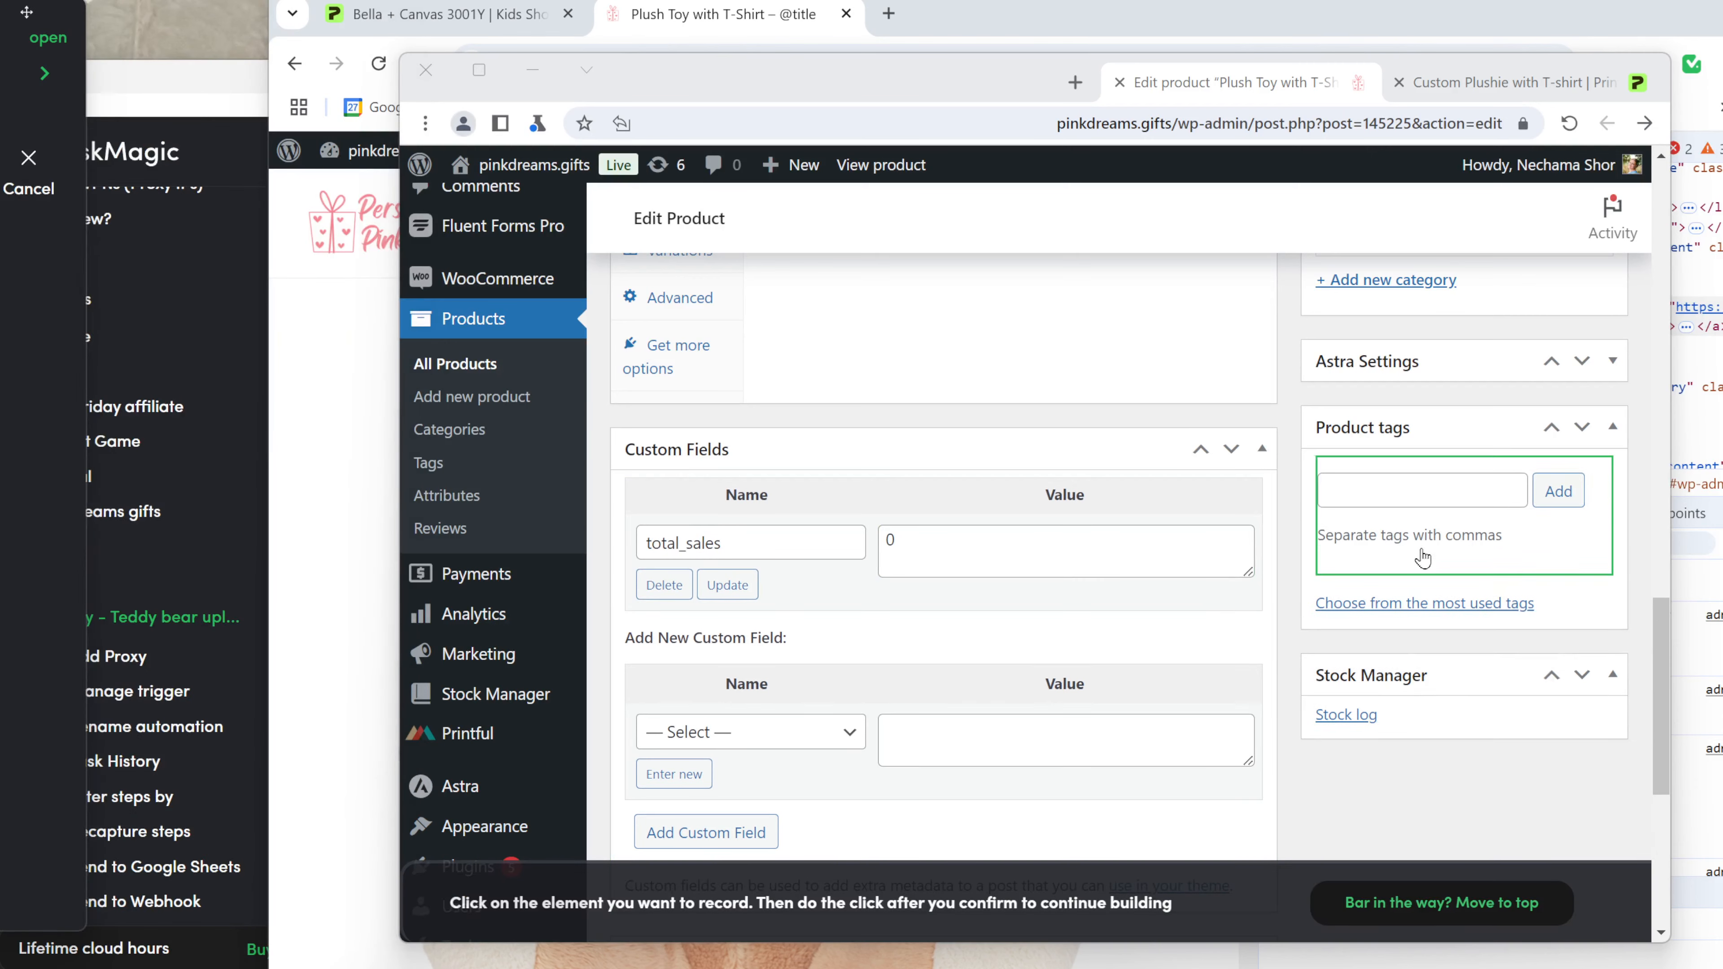
pyautogui.click(1460, 490)
pyautogui.click(1105, 762)
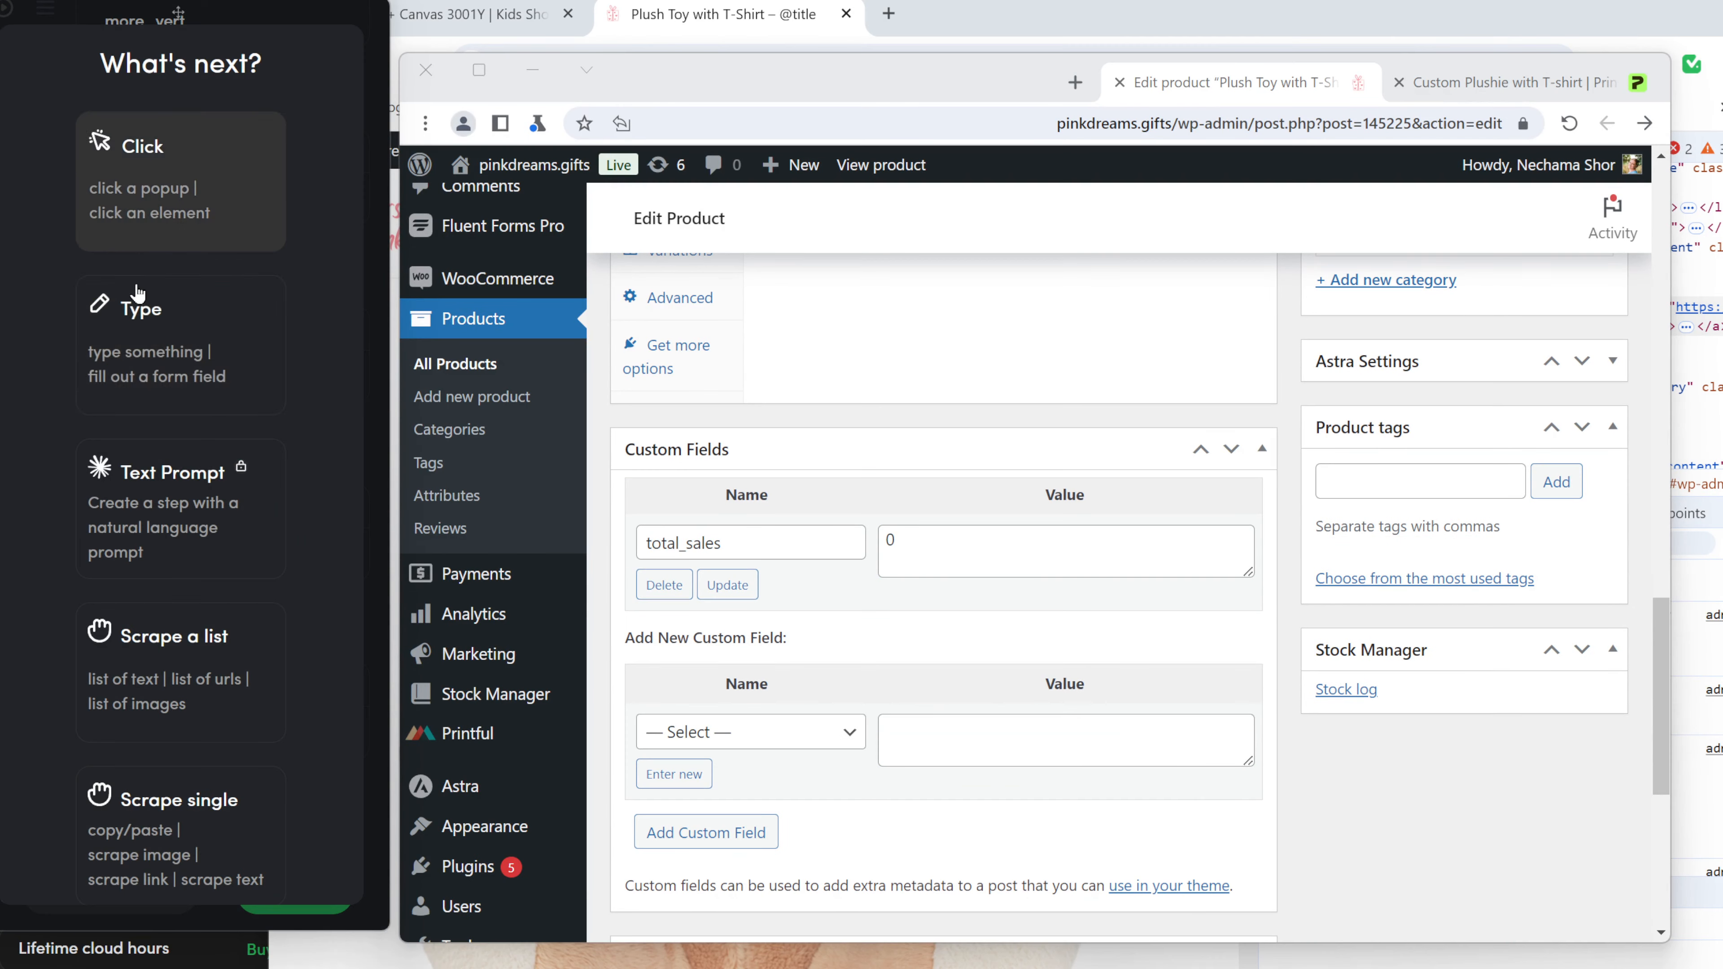
pyautogui.click(180, 345)
pyautogui.click(1423, 489)
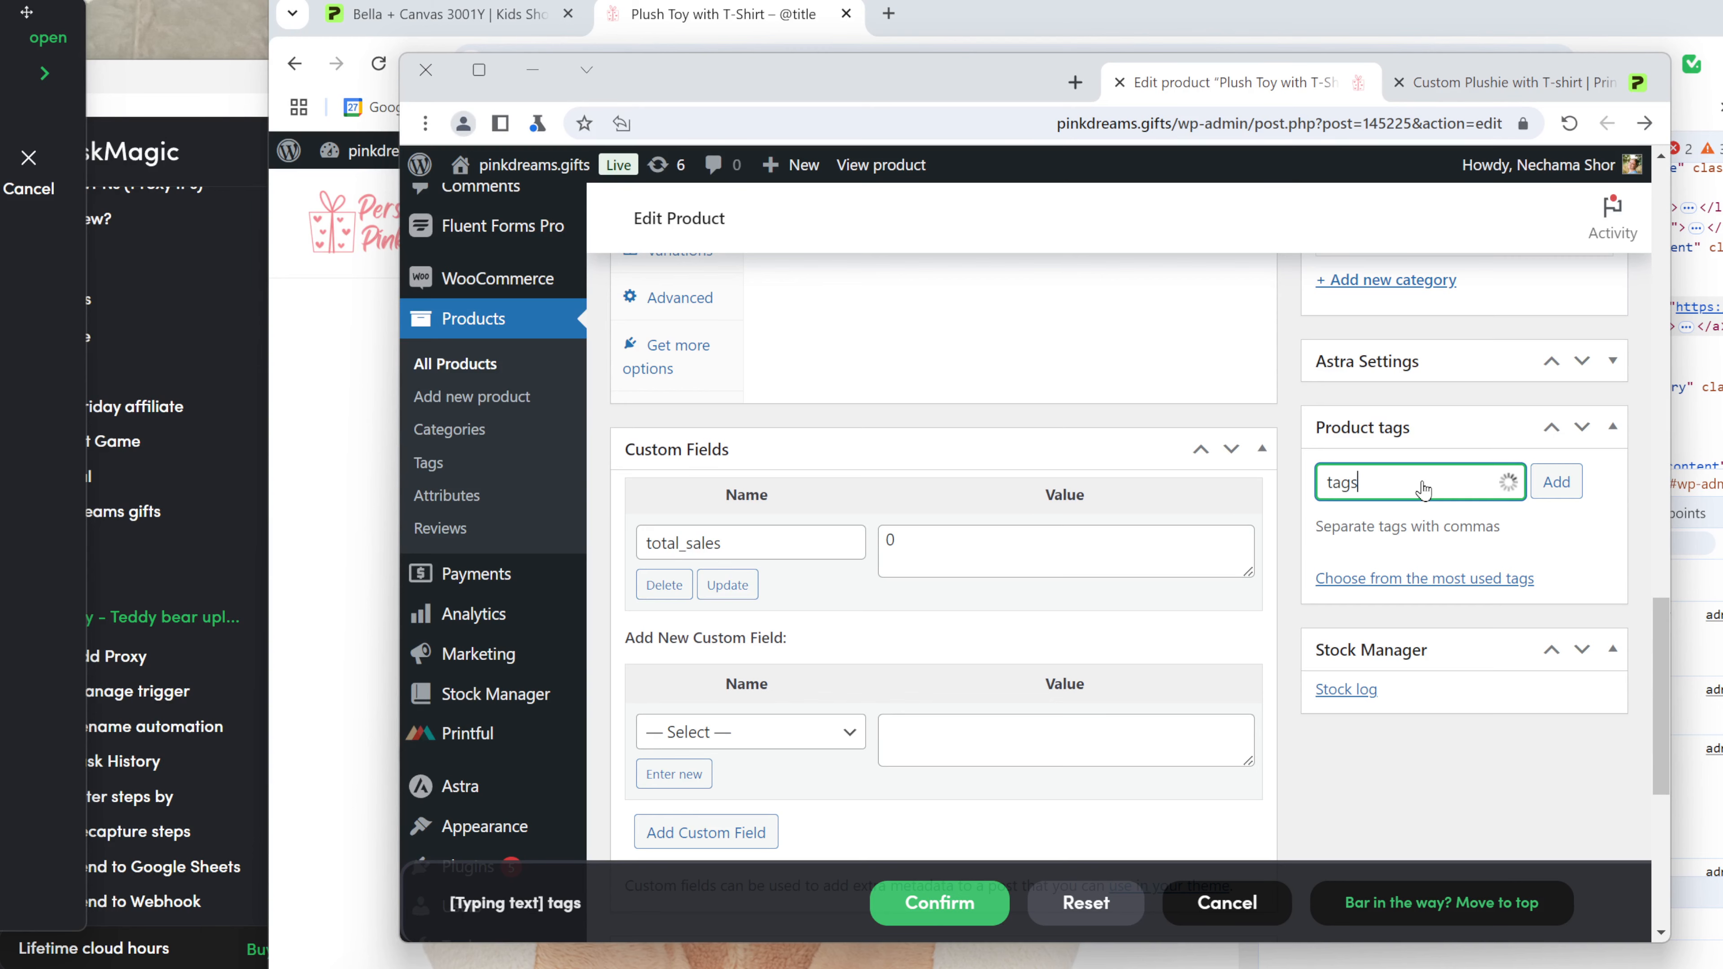
pyautogui.click(939, 903)
pyautogui.click(342, 689)
pyautogui.click(317, 391)
pyautogui.scroll(-10, 96, 530)
pyautogui.click(97, 560)
# Record a click on the tag Add button.
pyautogui.click(181, 654)
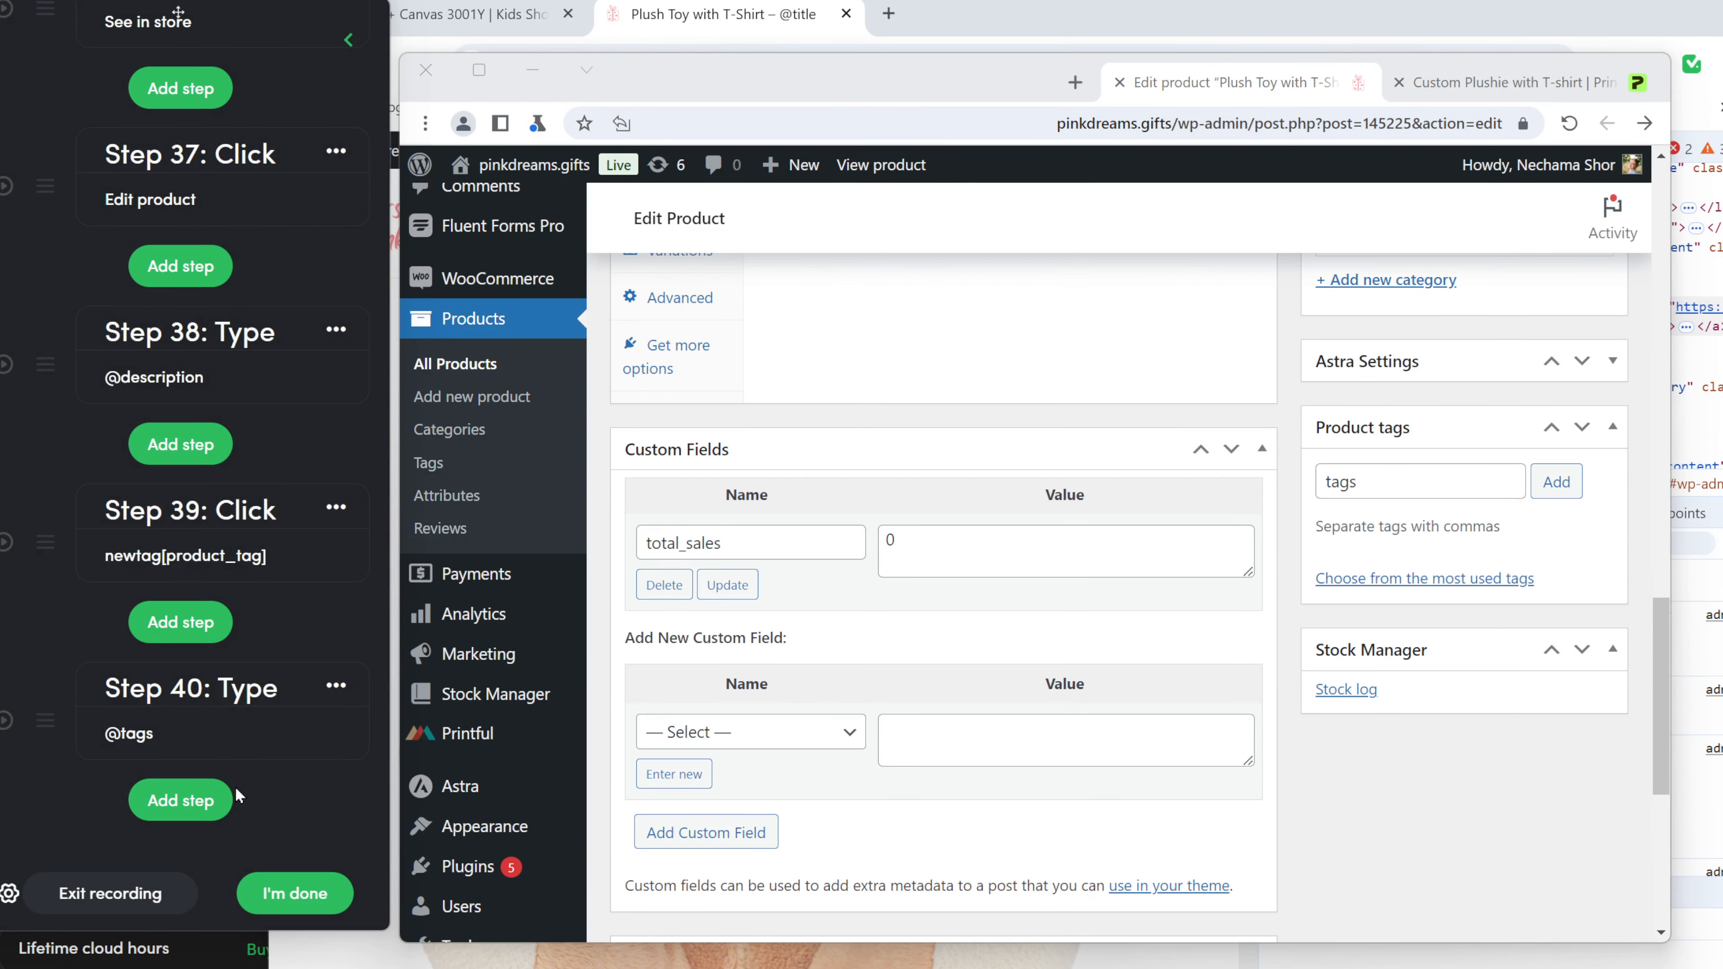
pyautogui.click(235, 797)
pyautogui.click(182, 181)
pyautogui.click(1599, 487)
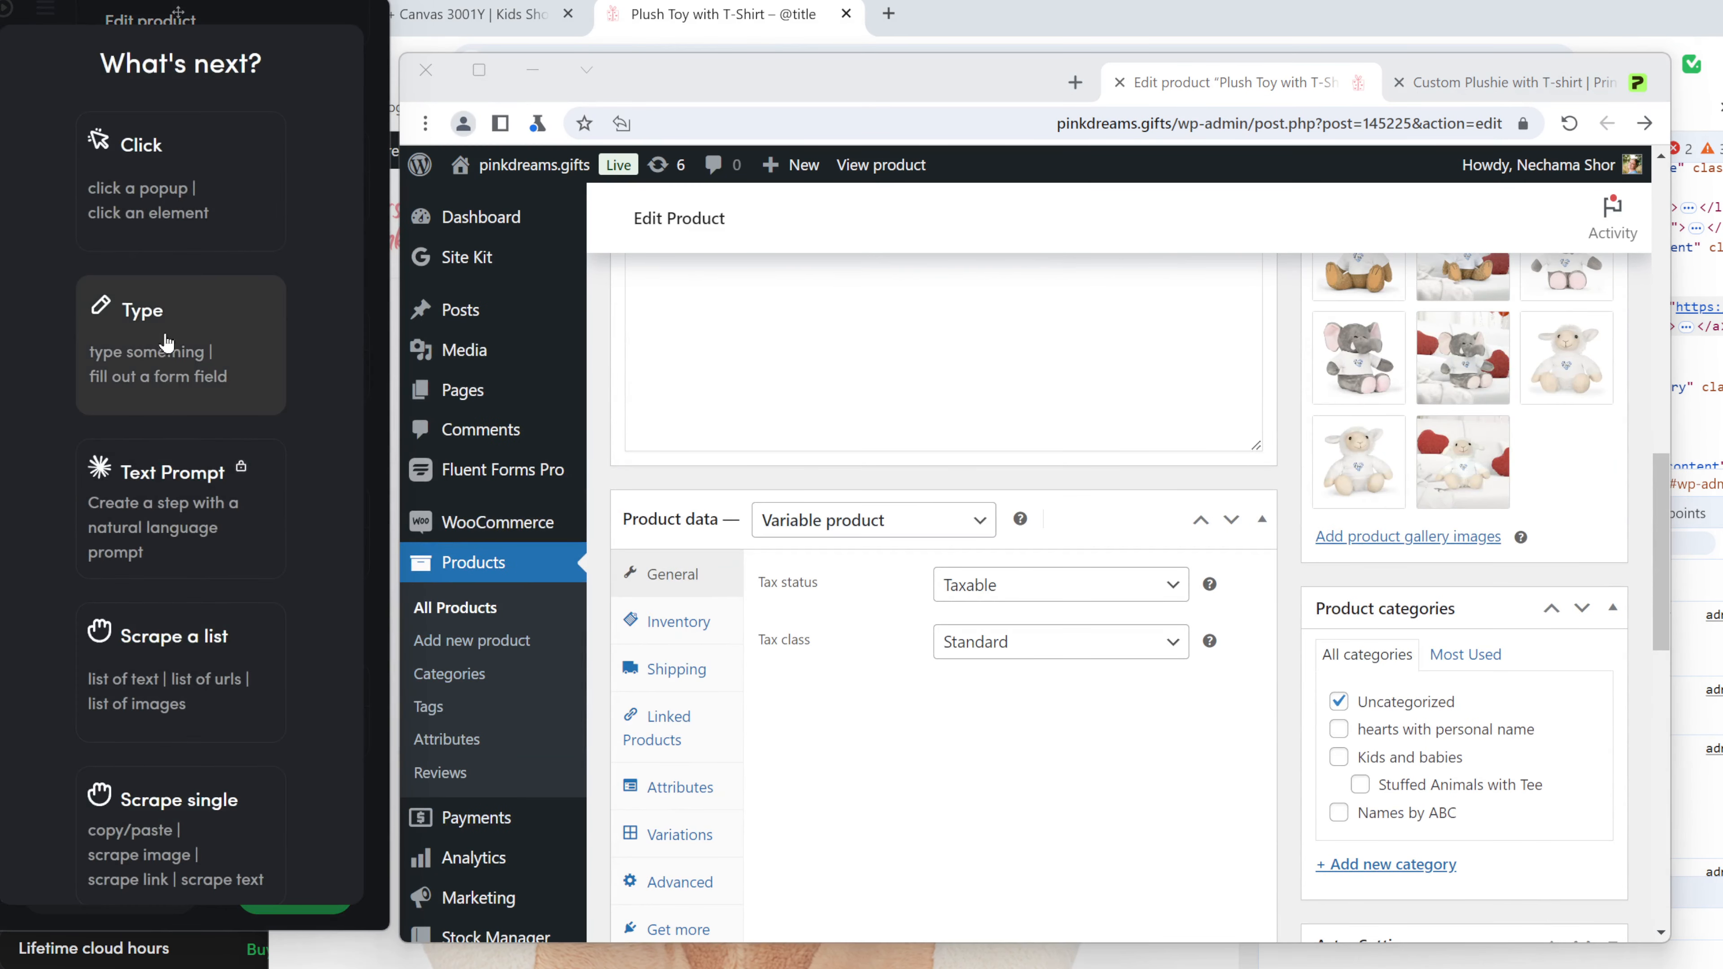
# Record ticking the Kids and babies category and unticking Uncategorized.
pyautogui.click(212, 195)
pyautogui.click(1338, 757)
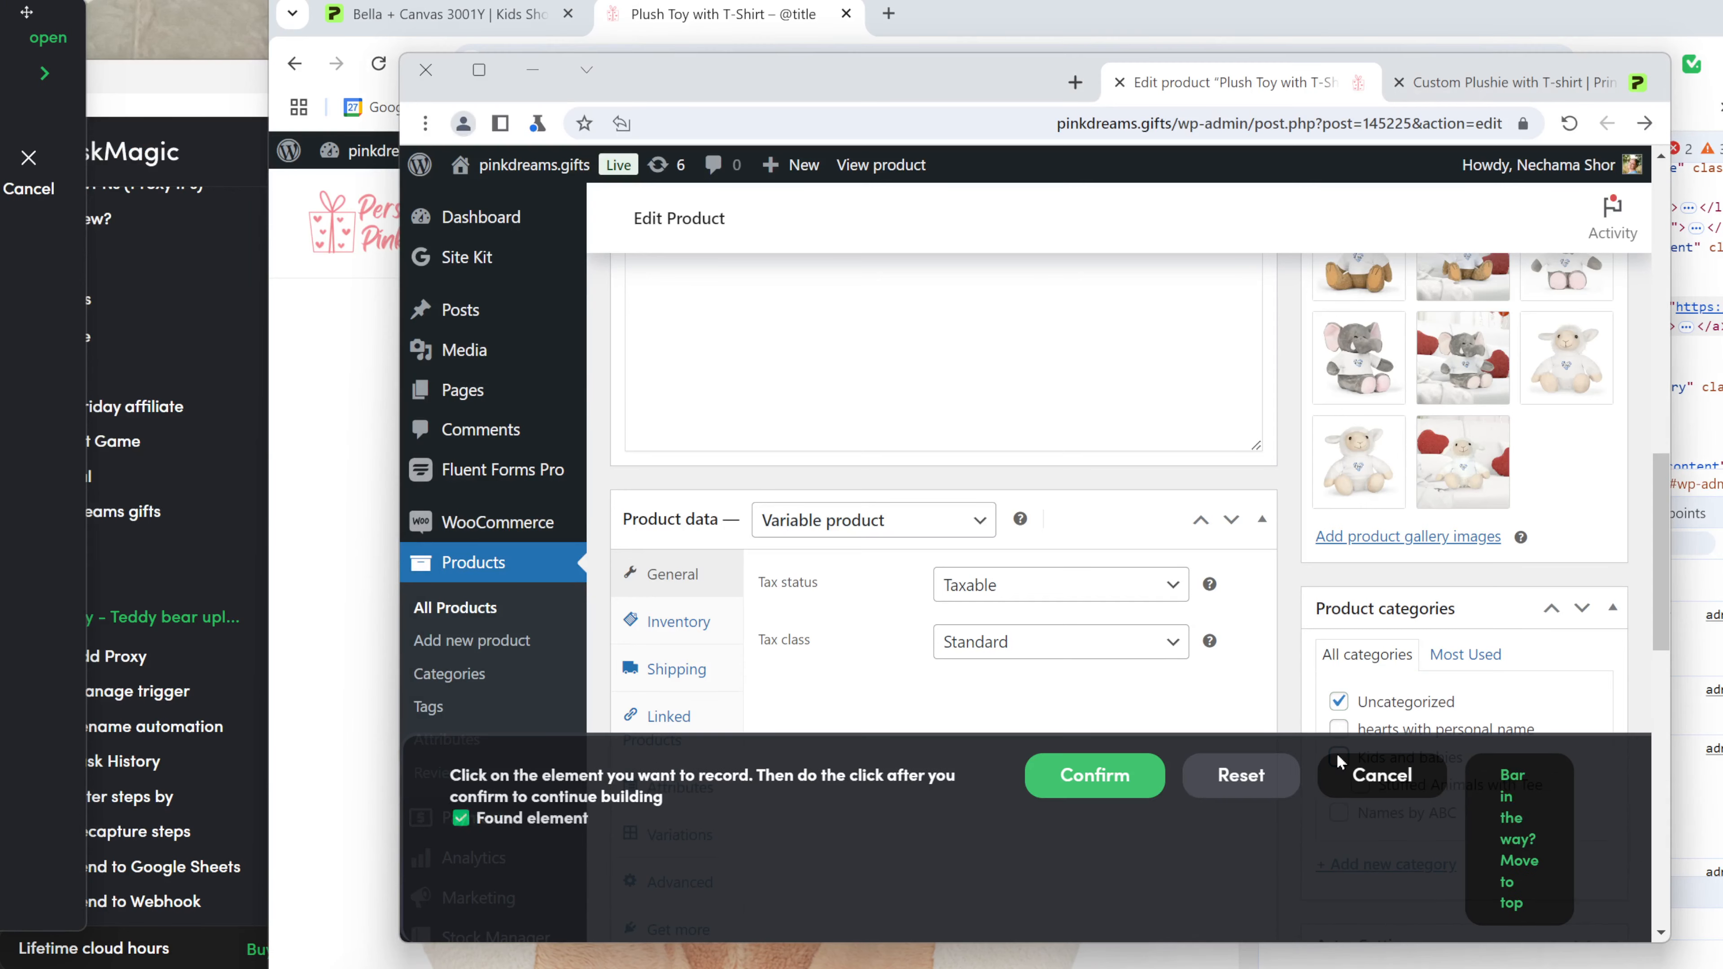
pyautogui.click(1093, 774)
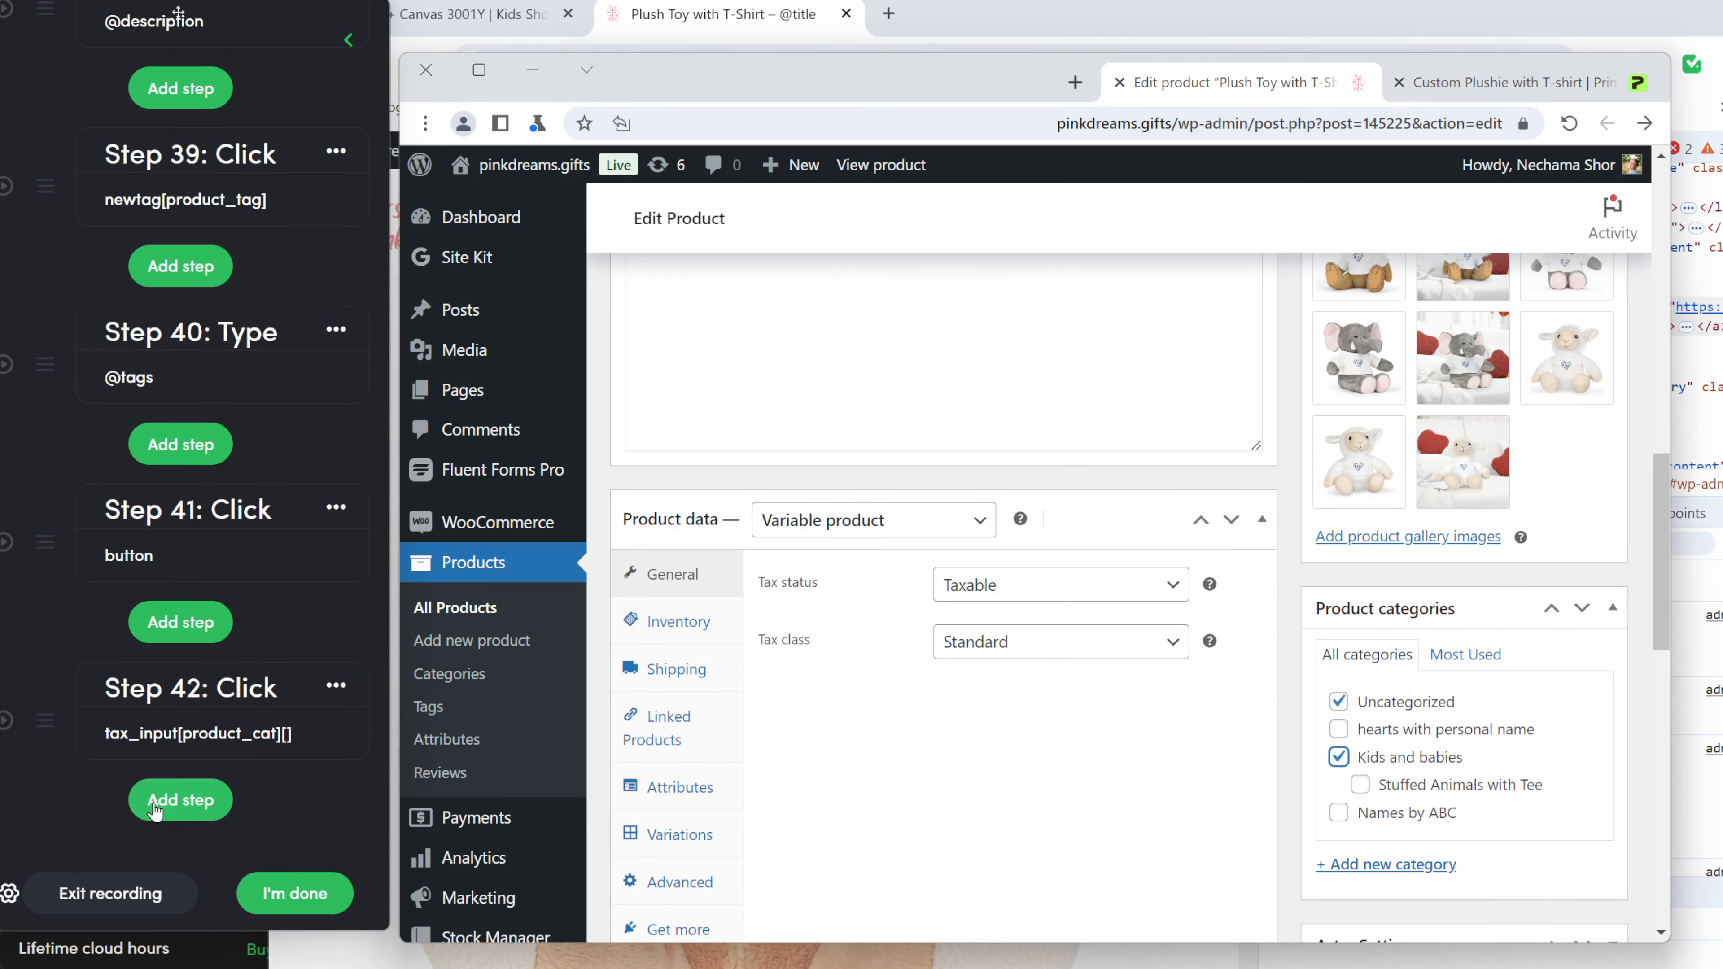
pyautogui.click(155, 807)
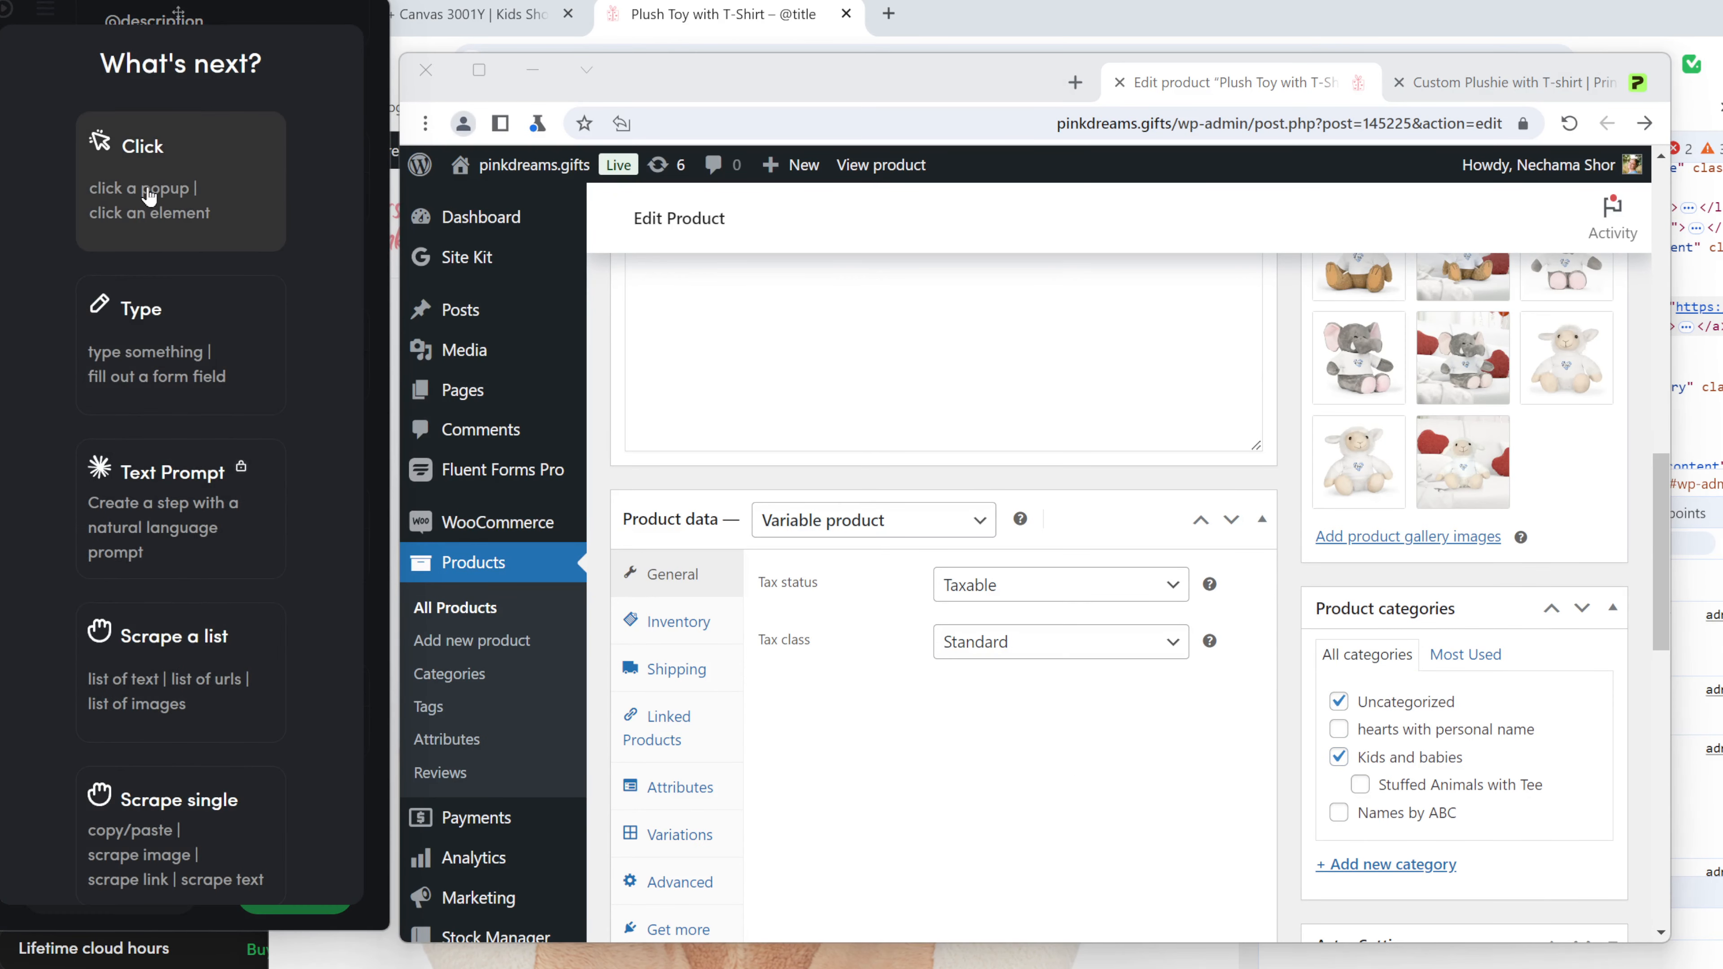
pyautogui.click(149, 195)
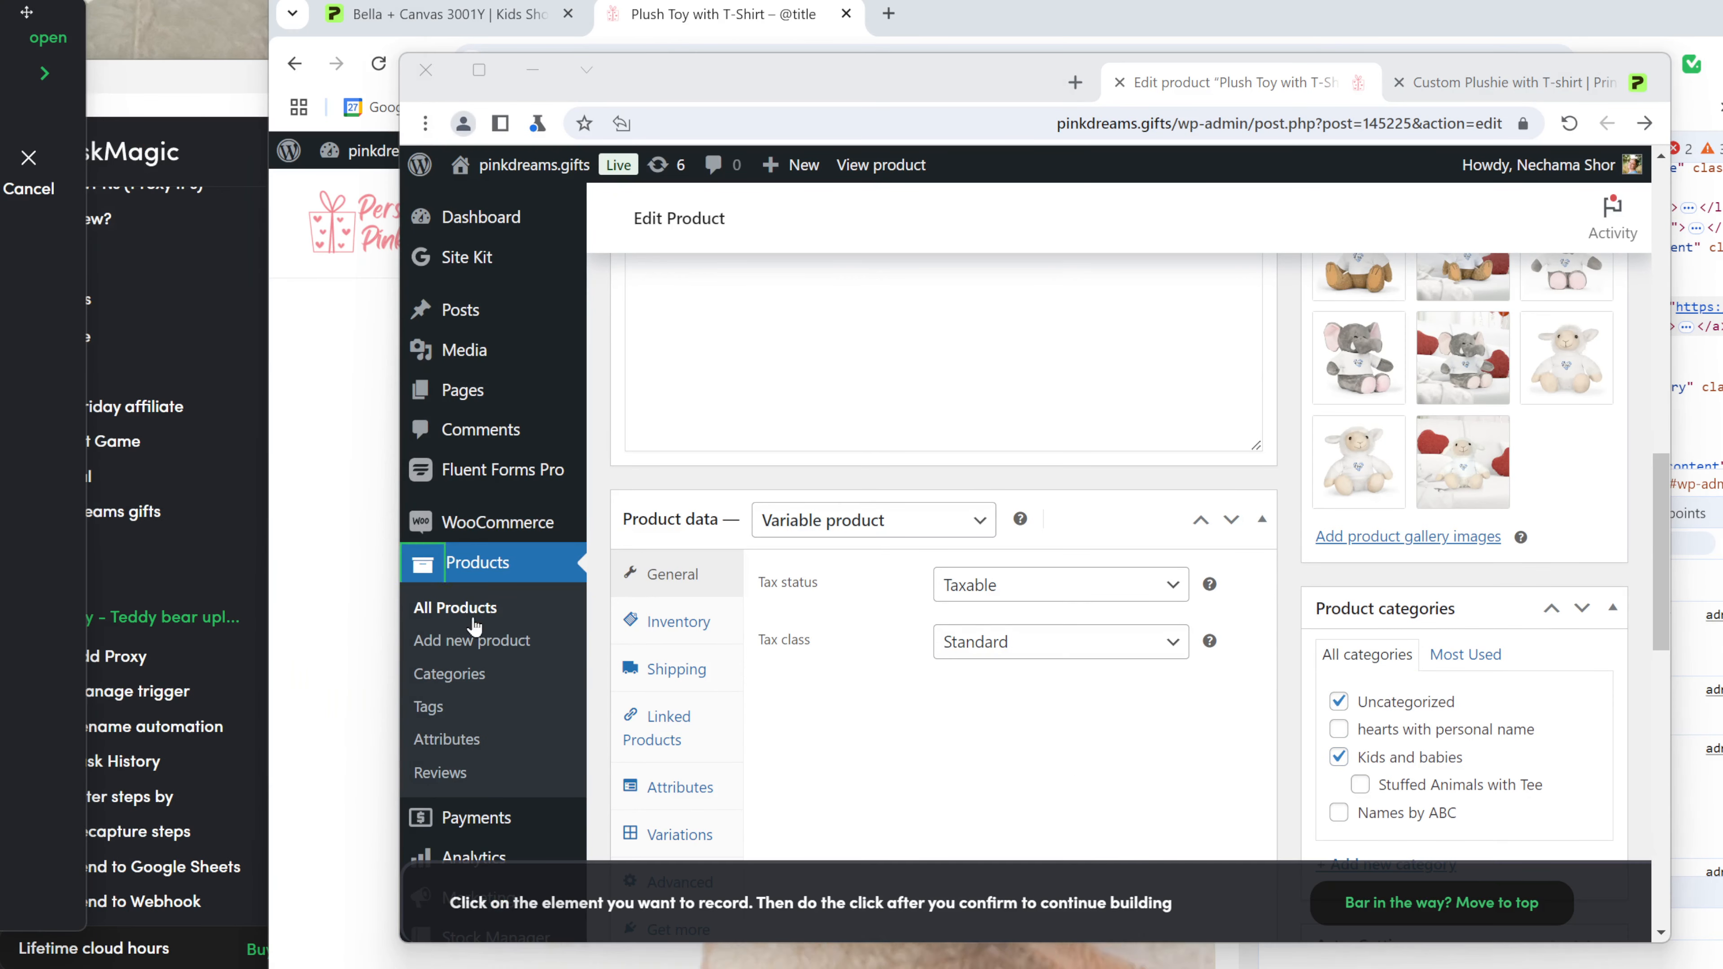
pyautogui.click(1341, 703)
pyautogui.click(1096, 774)
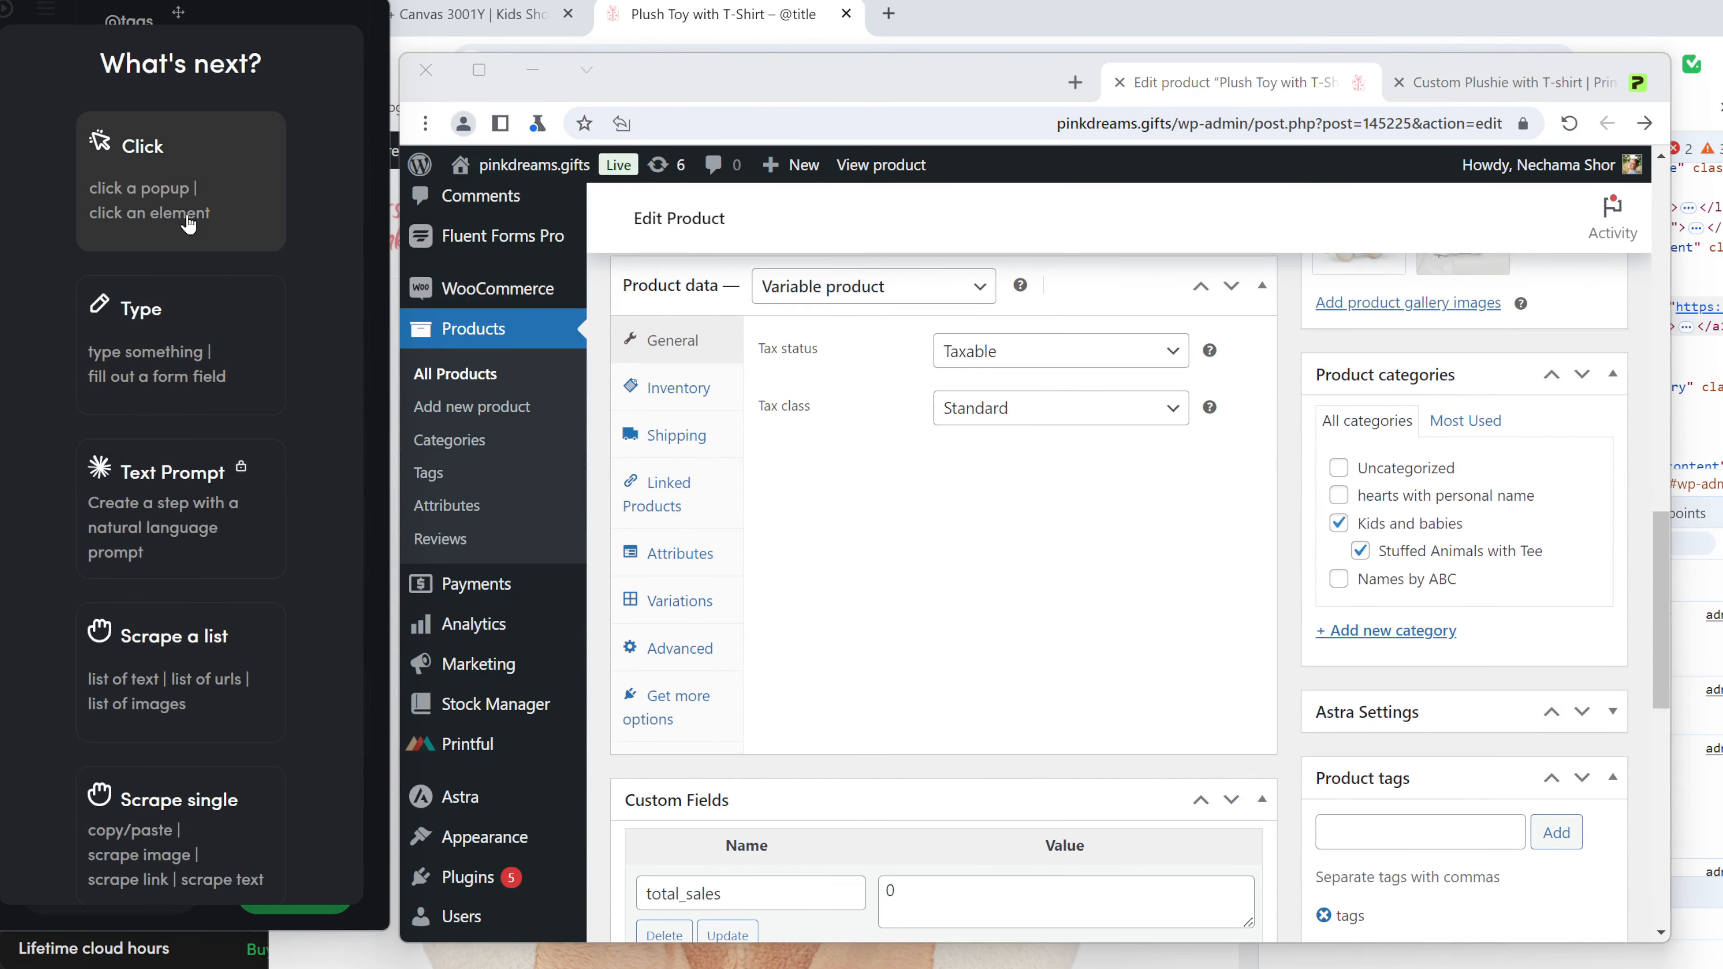
# Record a click opening the Linked Products section.
pyautogui.click(191, 221)
pyautogui.click(723, 514)
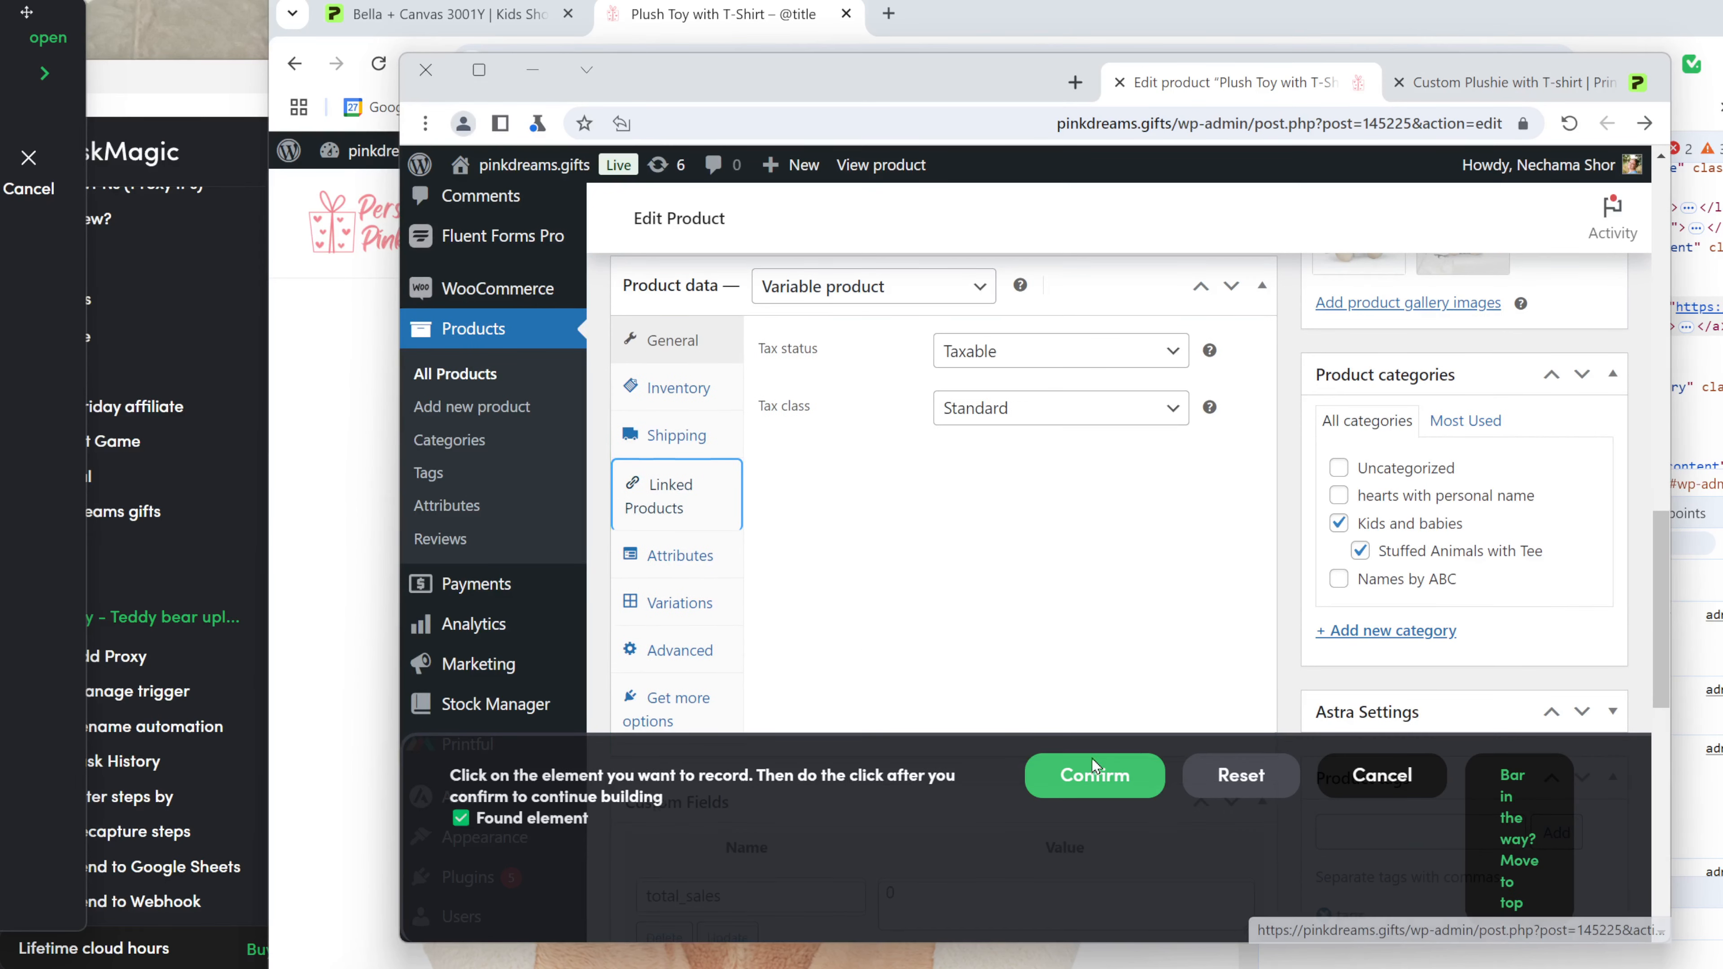
pyautogui.click(1104, 768)
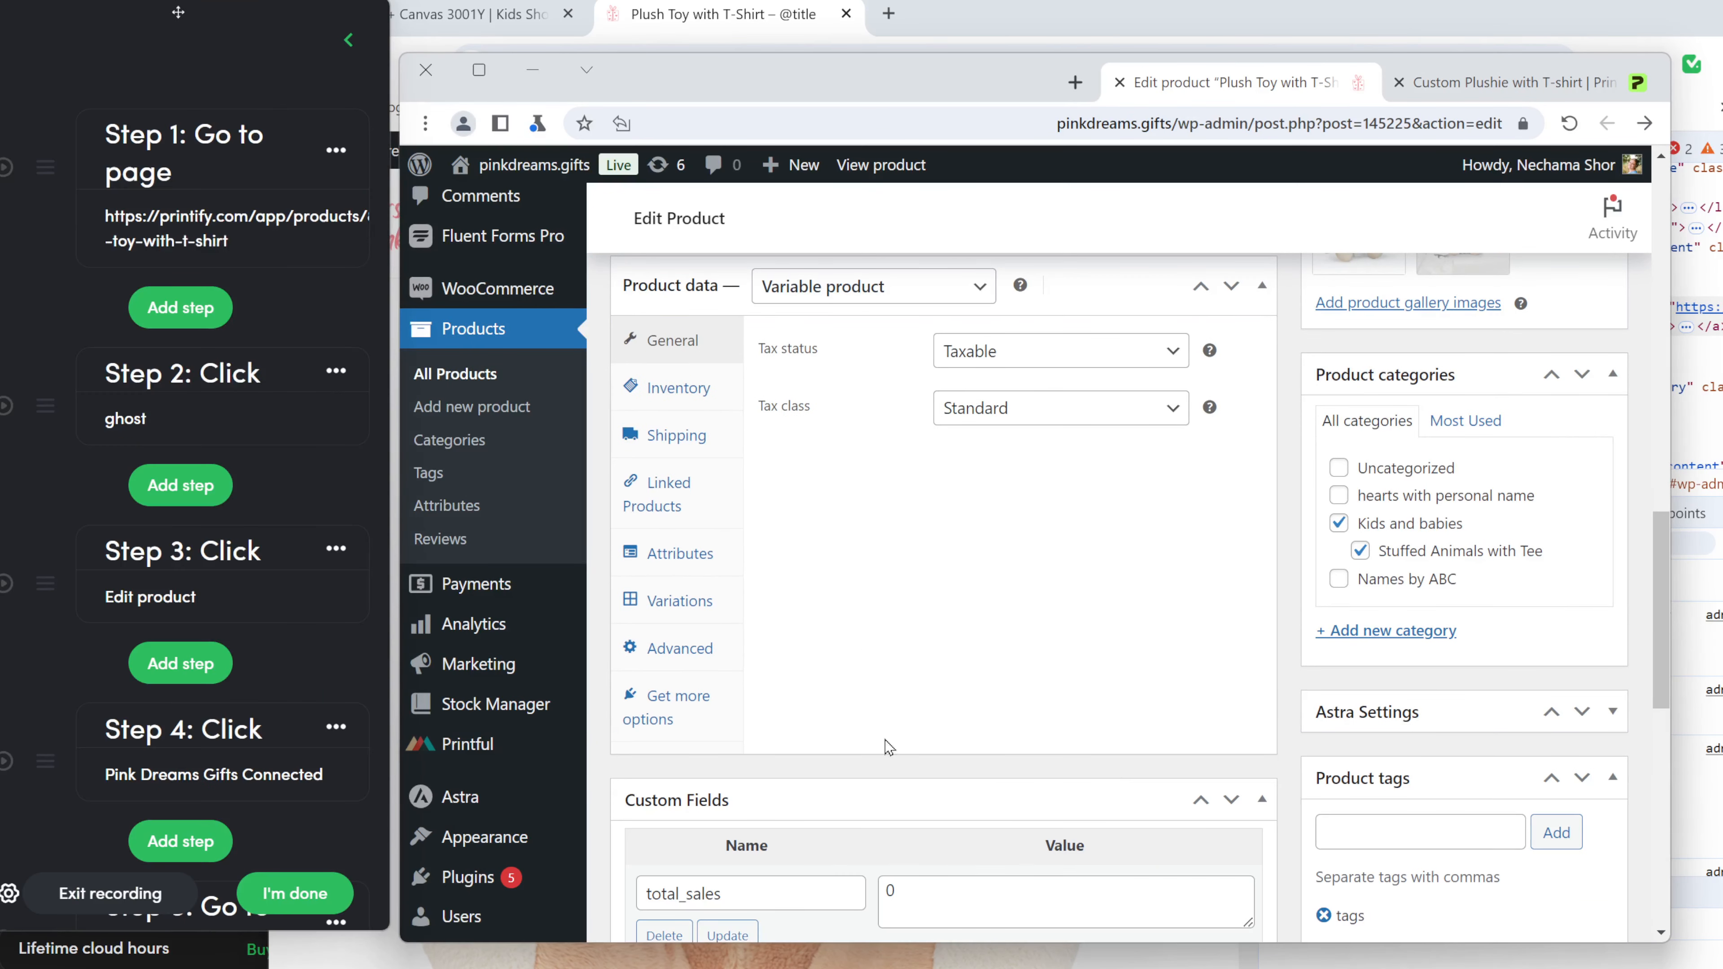
pyautogui.click(679, 508)
# Record clicking the Upsells search field and typing a search term into it.
pyautogui.click(143, 152)
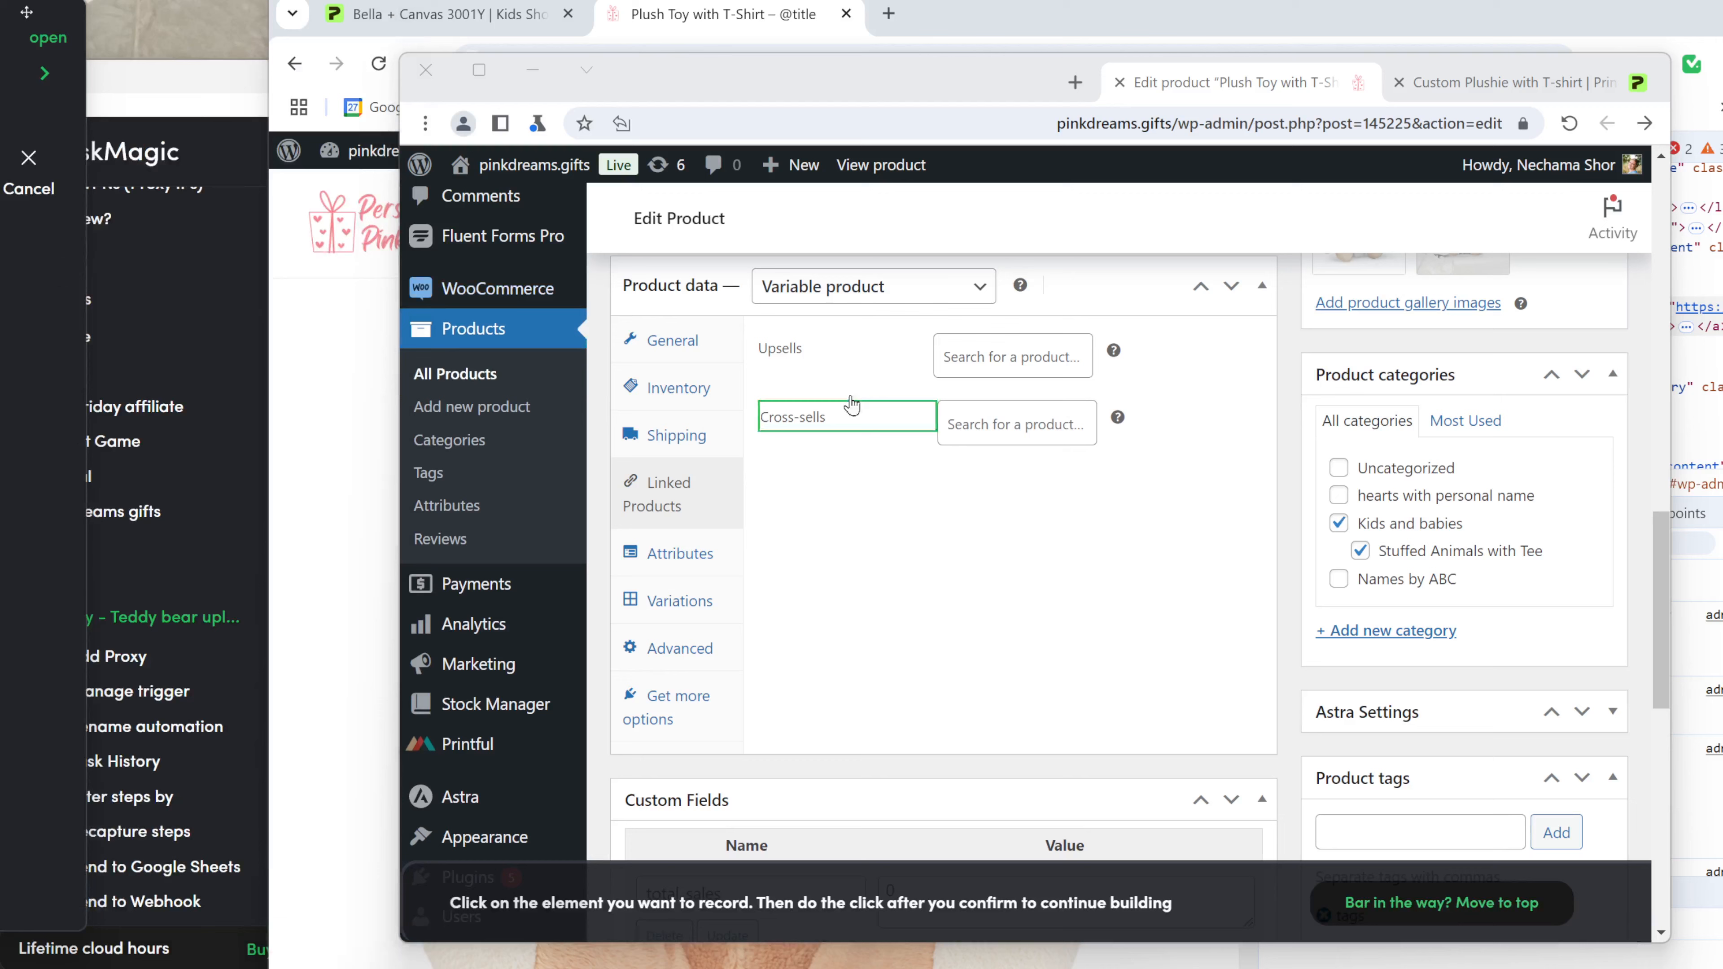
pyautogui.click(972, 353)
pyautogui.click(1095, 771)
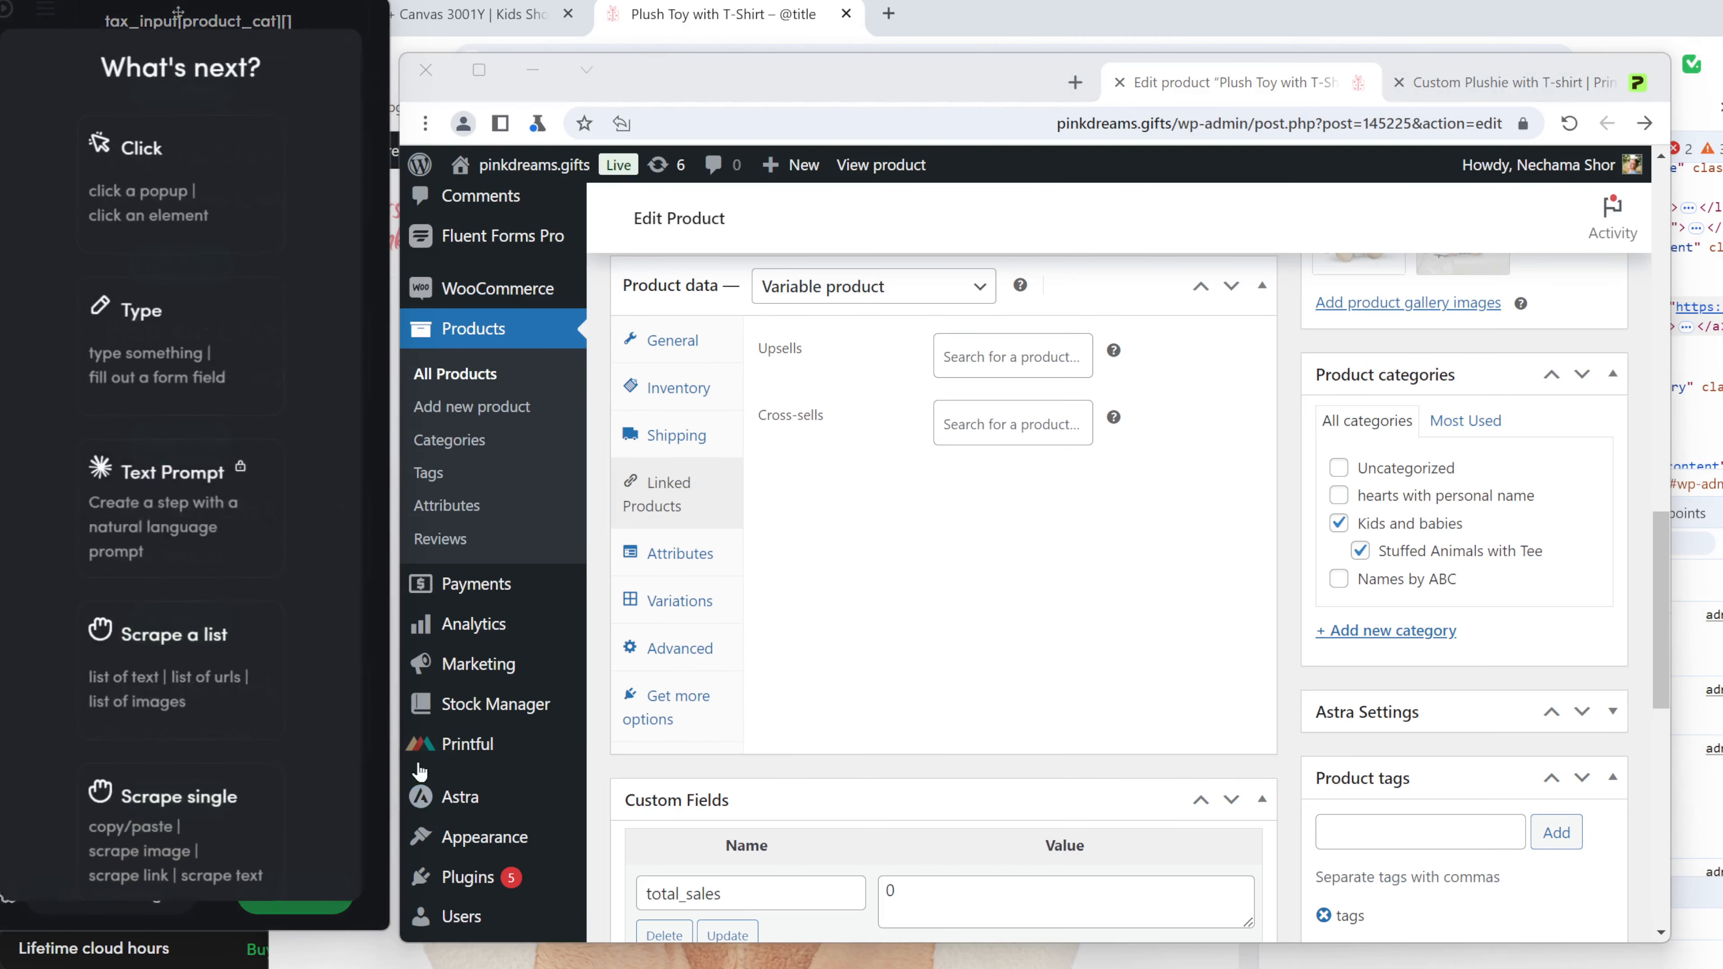
pyautogui.click(214, 353)
pyautogui.click(977, 360)
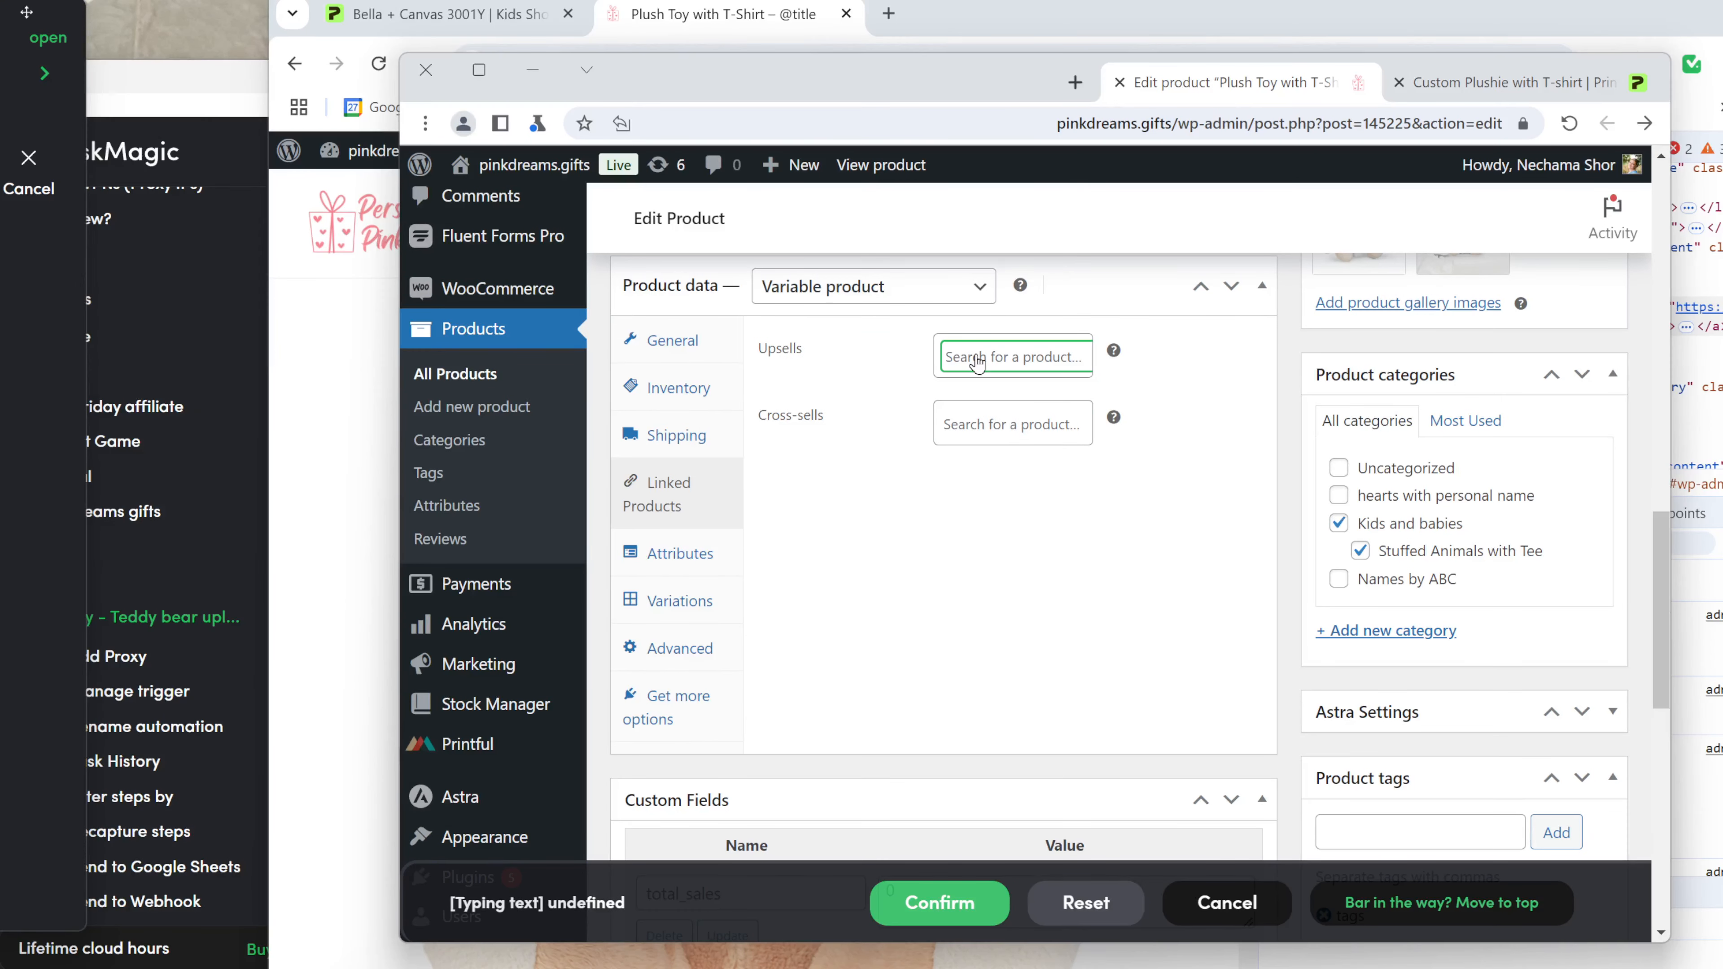
pyautogui.write('bear')
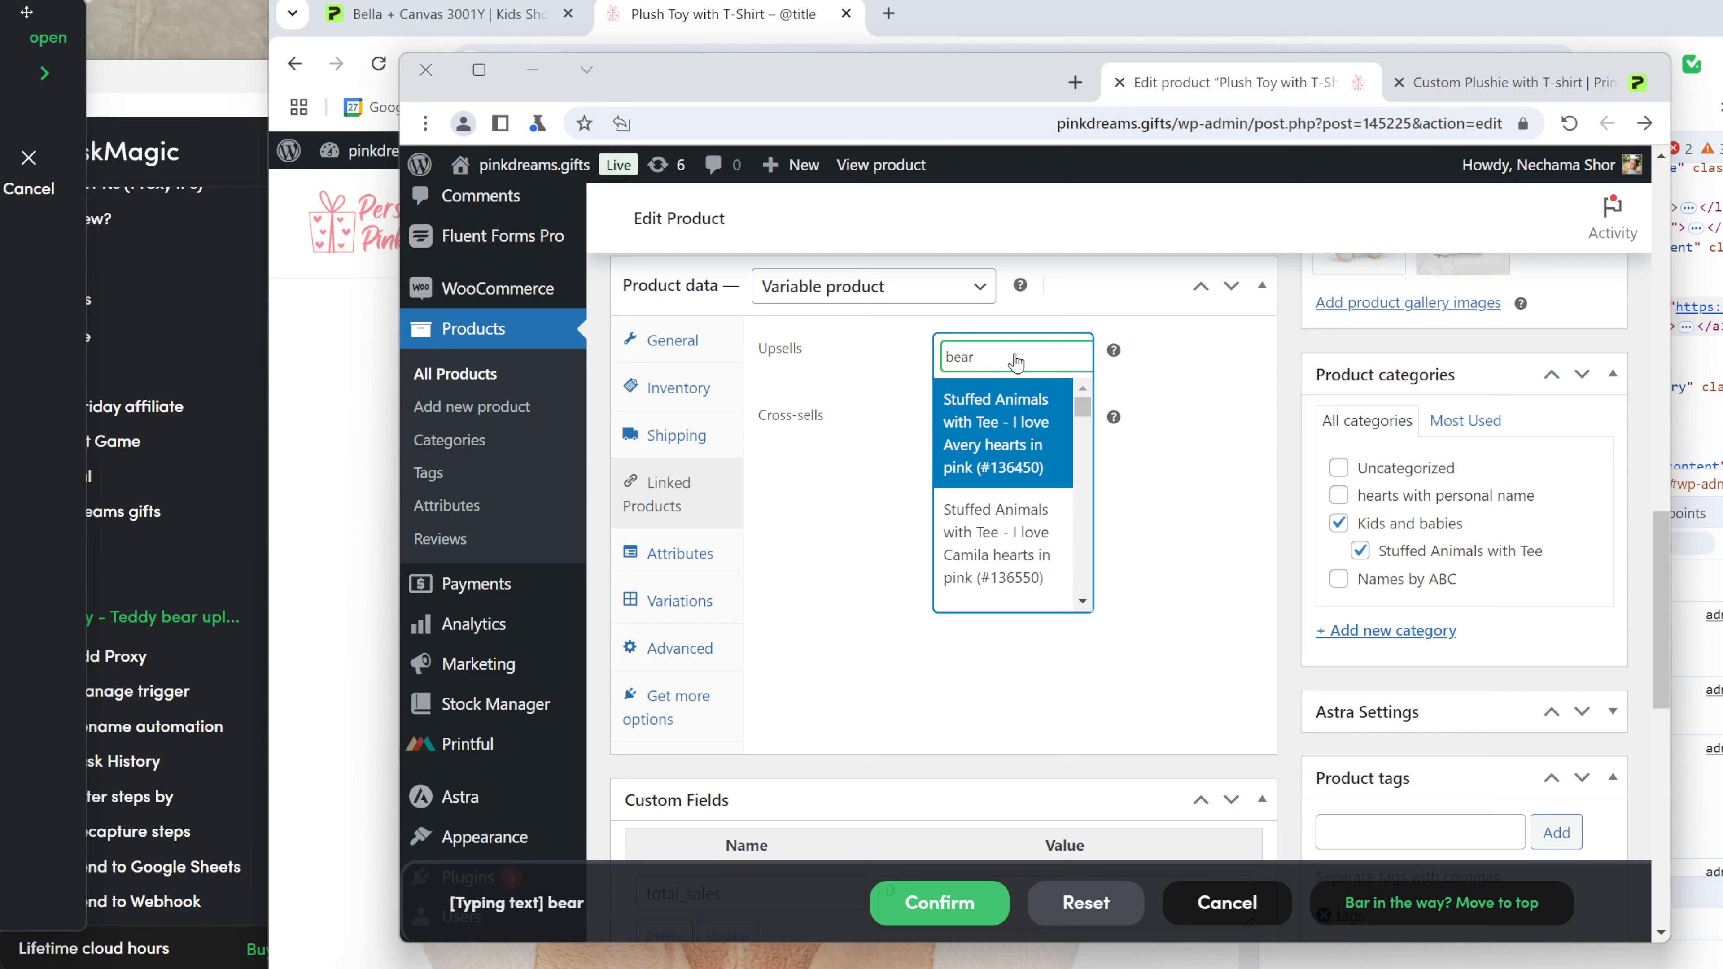
pyautogui.click(952, 920)
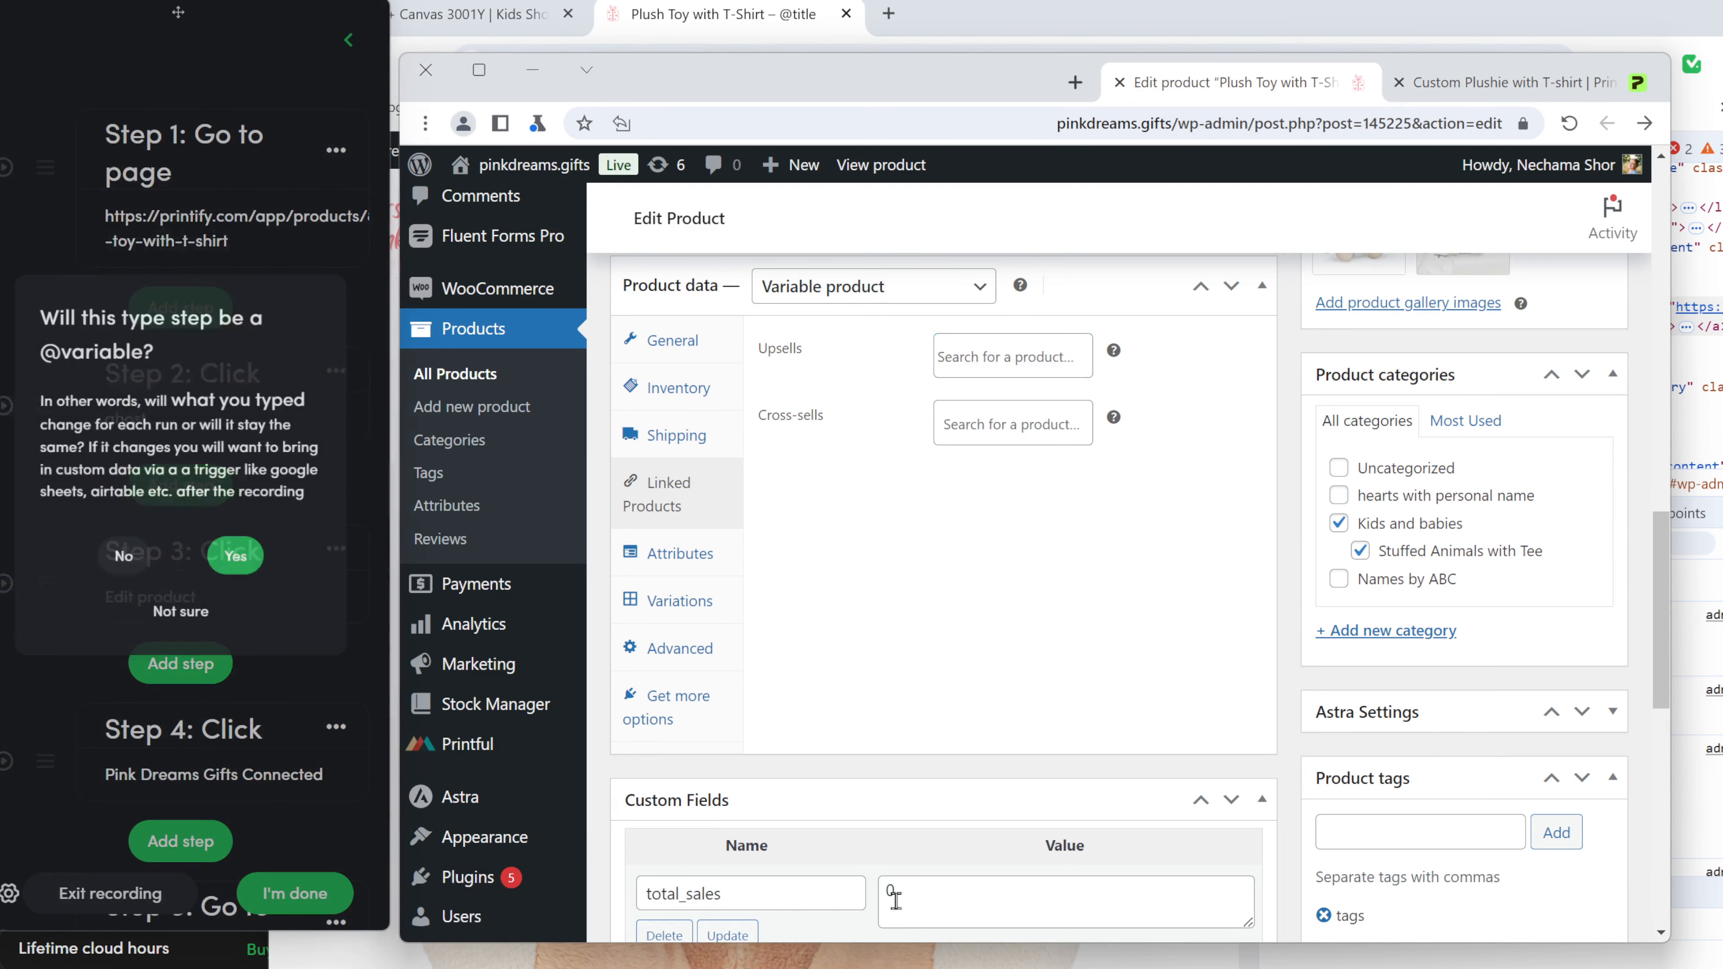
pyautogui.click(223, 574)
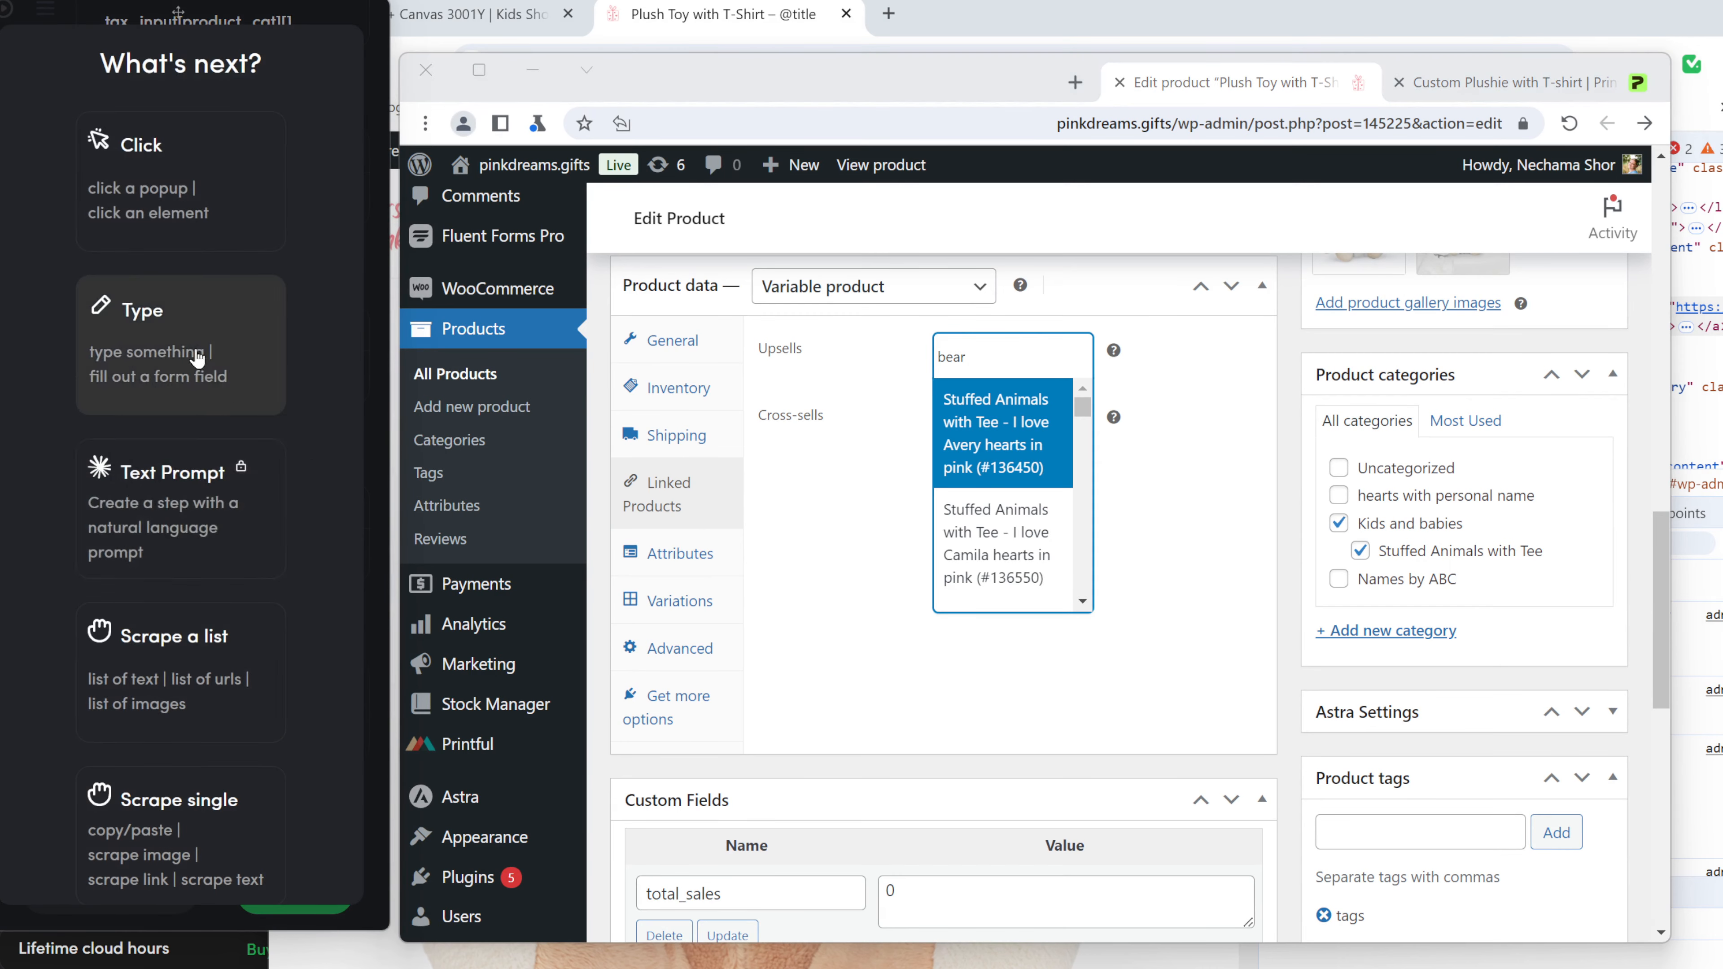
pyautogui.scroll(-8, 216, 658)
pyautogui.scroll(-5, 216, 658)
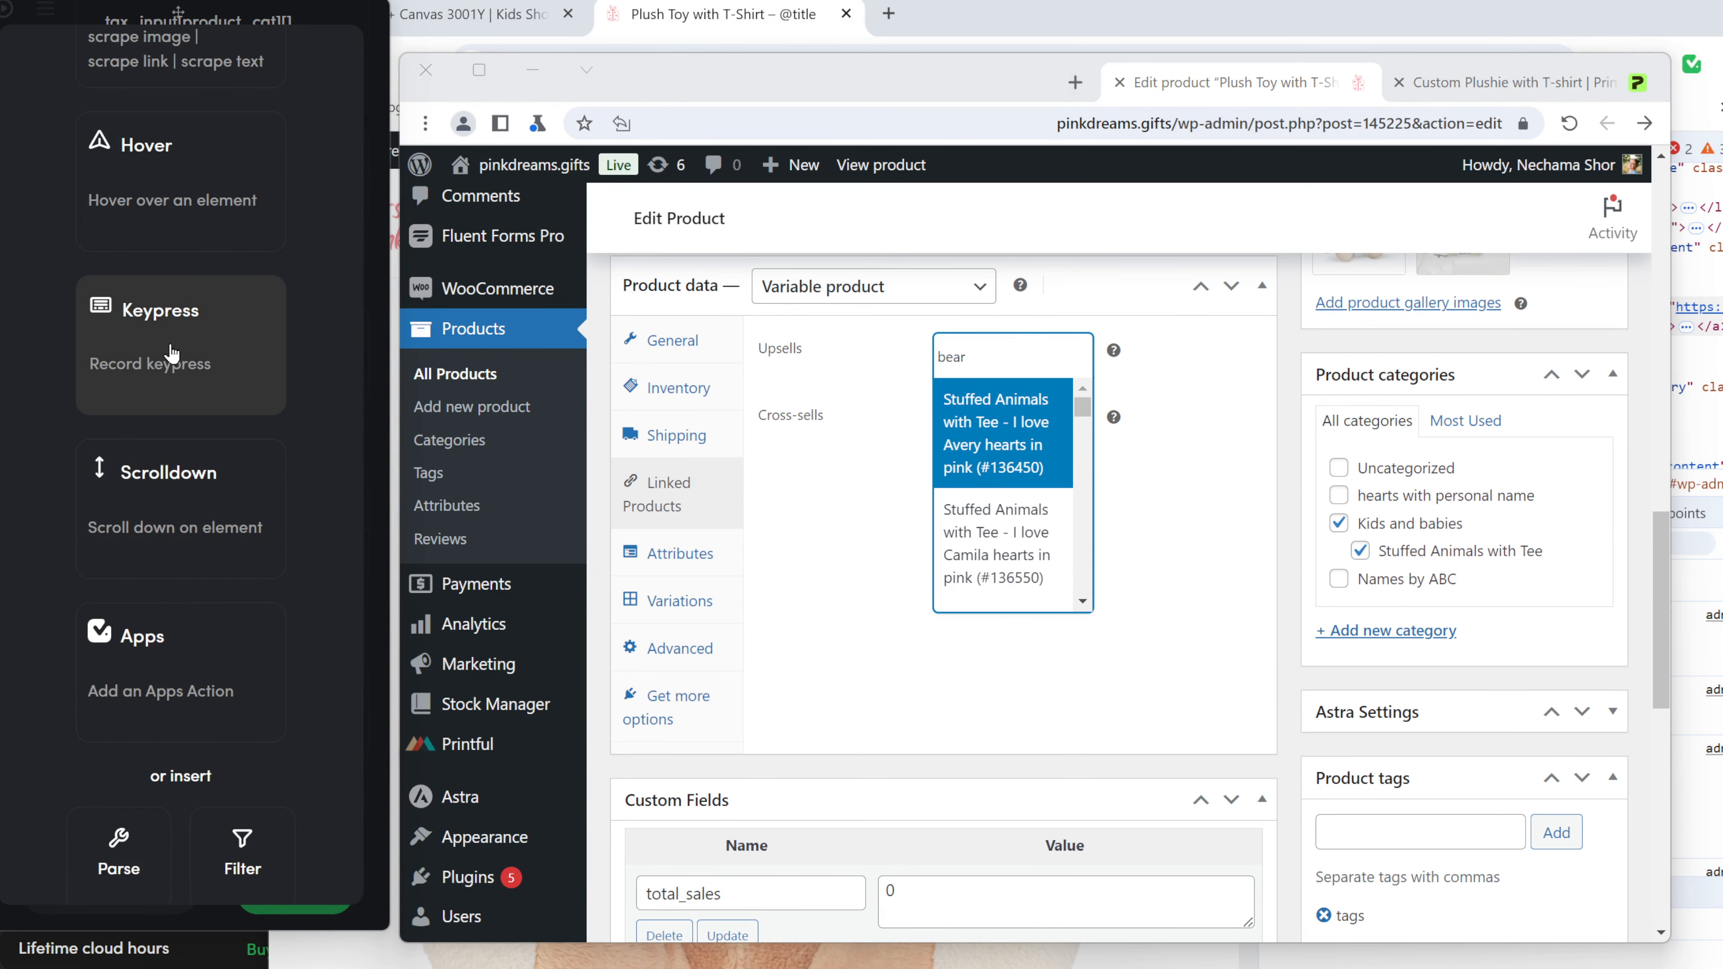
pyautogui.click(172, 359)
pyautogui.click(1030, 372)
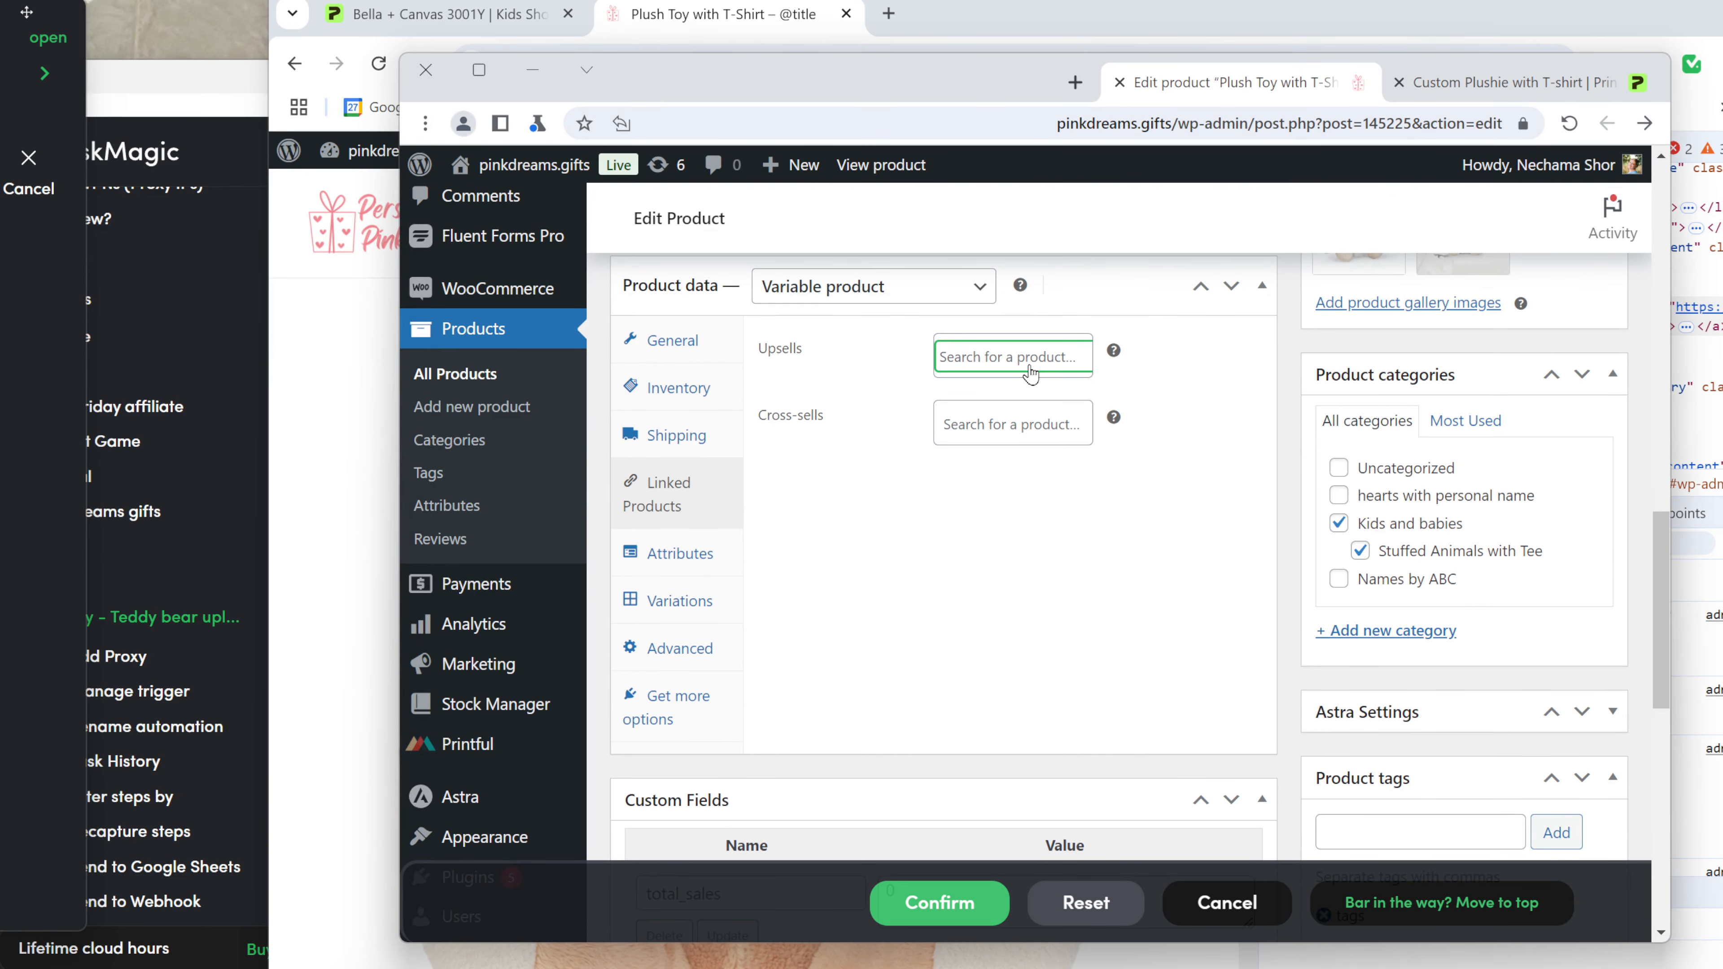
pyautogui.press('Return')
pyautogui.click(908, 909)
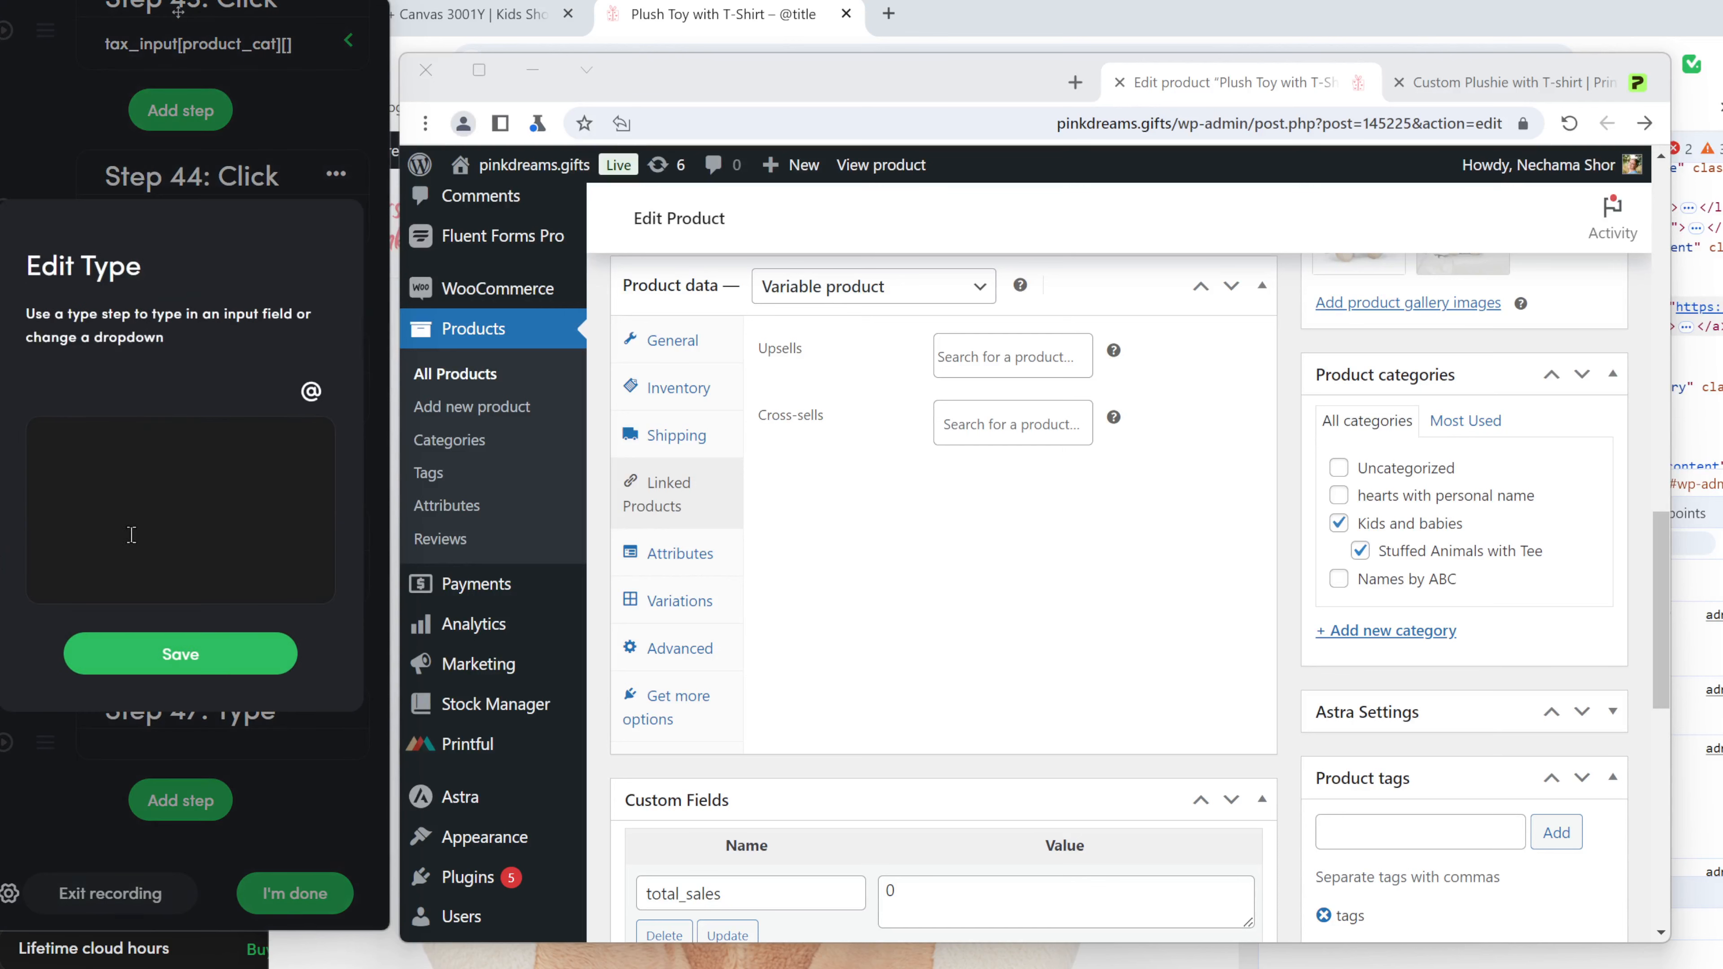
pyautogui.click(310, 391)
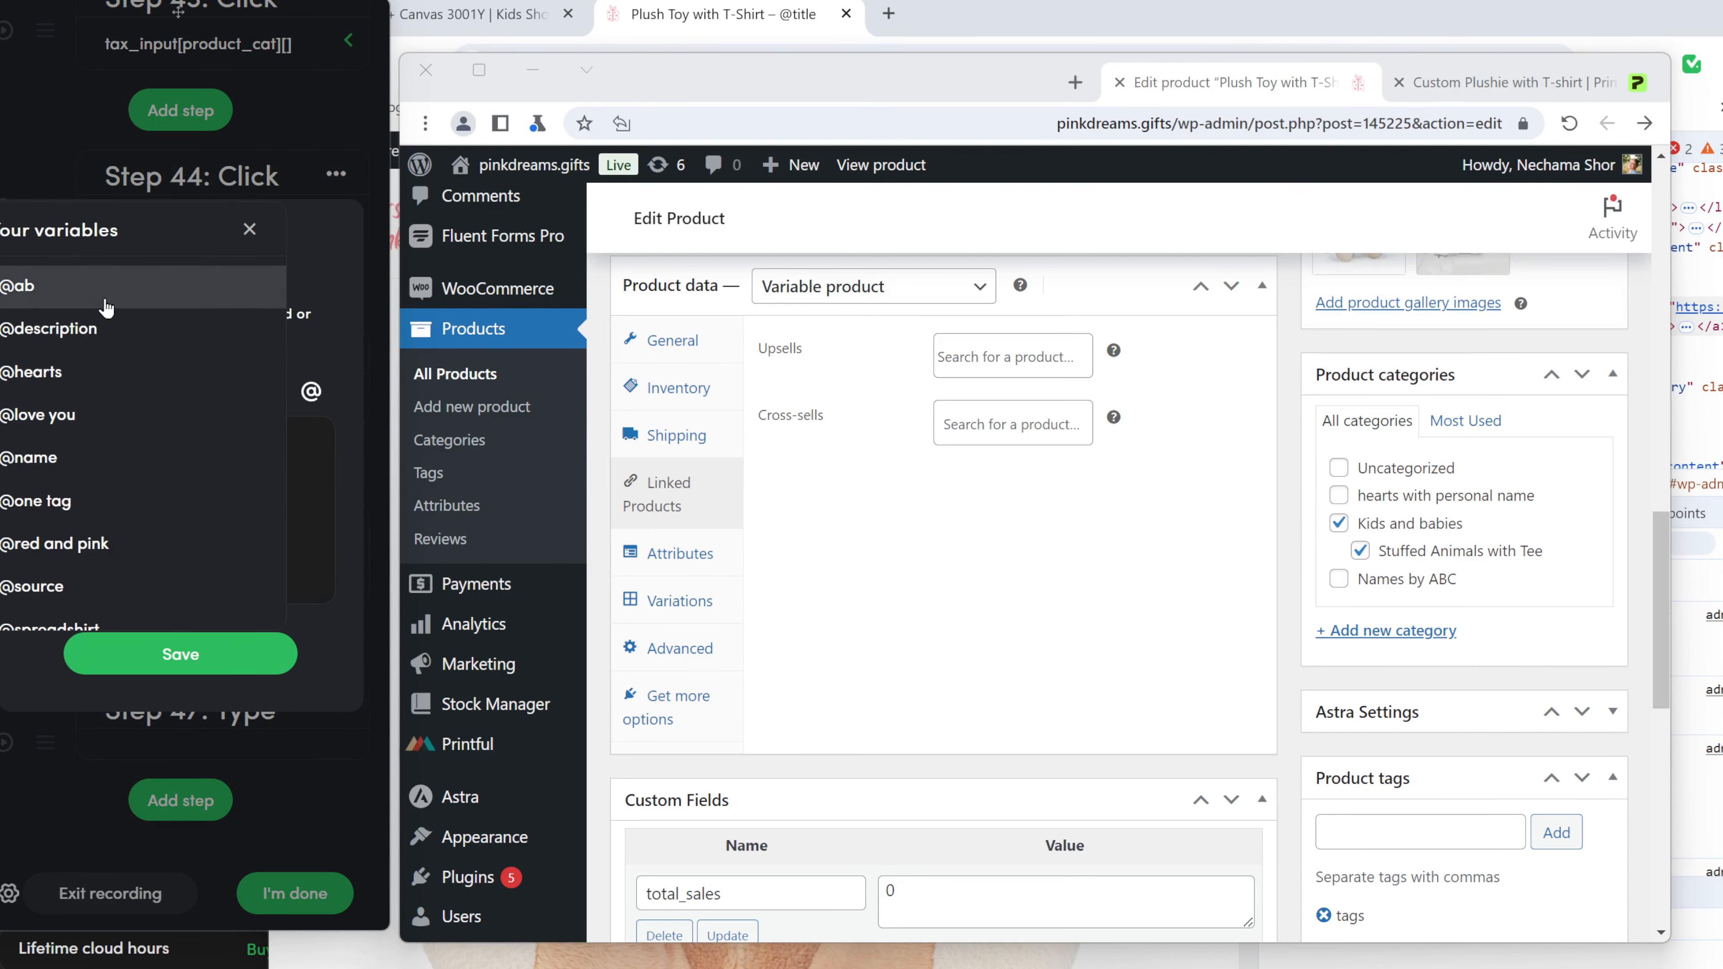
pyautogui.click(136, 453)
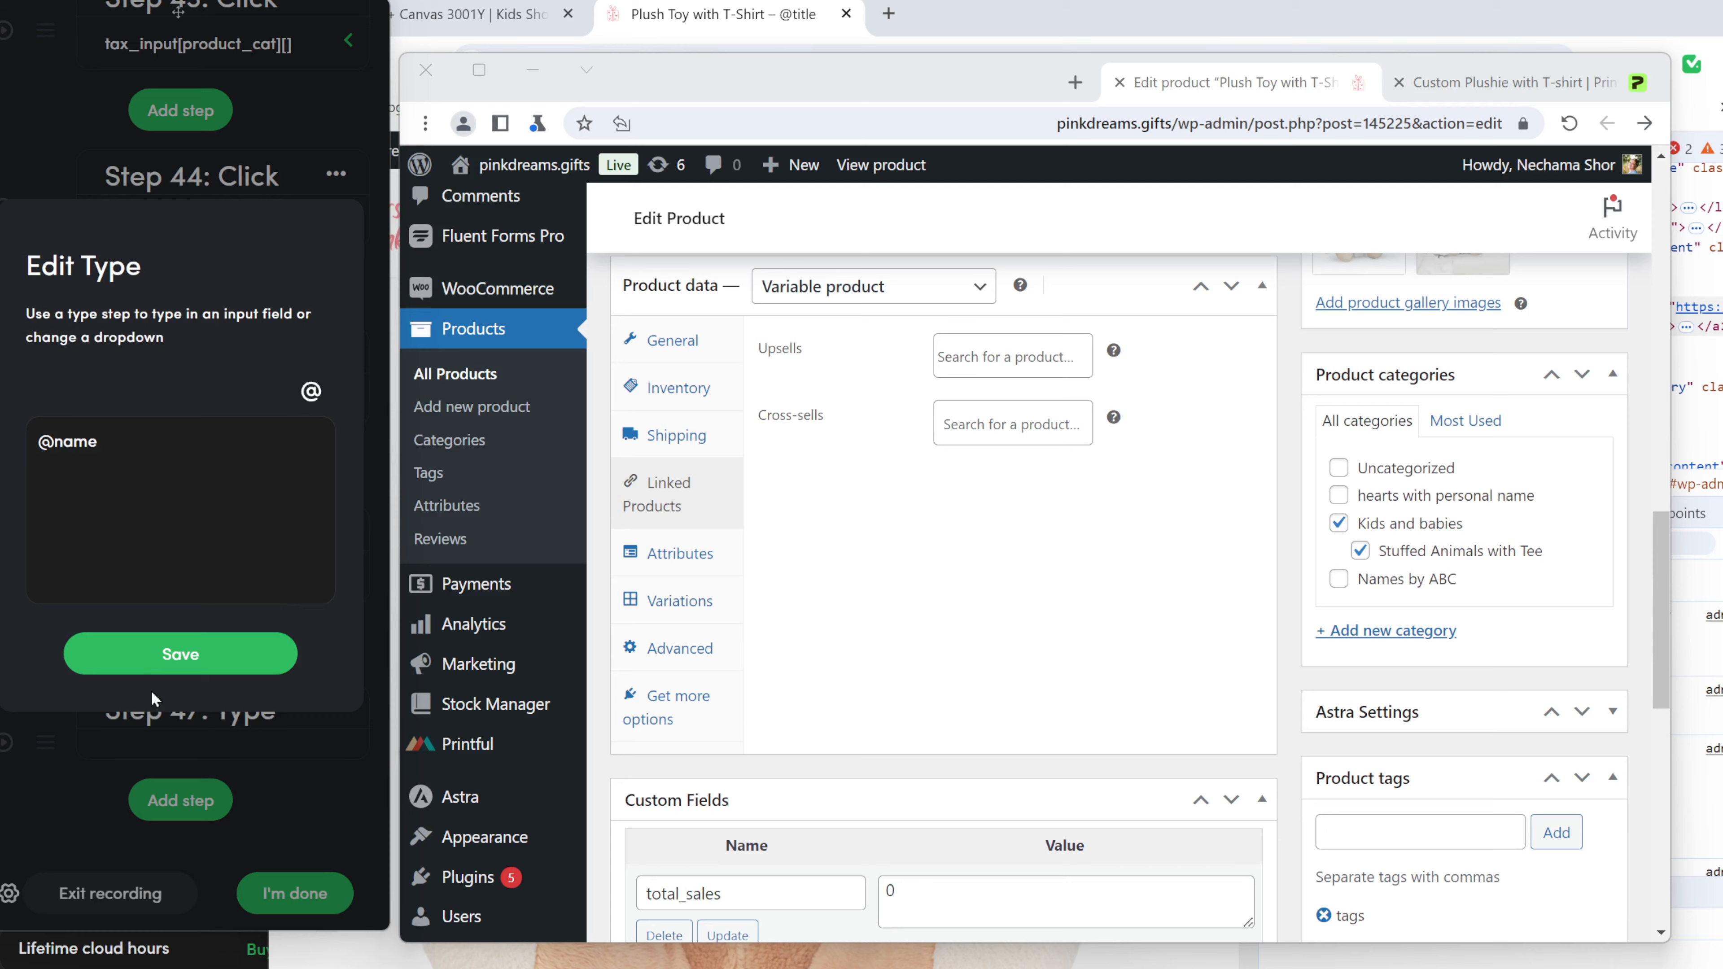
pyautogui.click(216, 676)
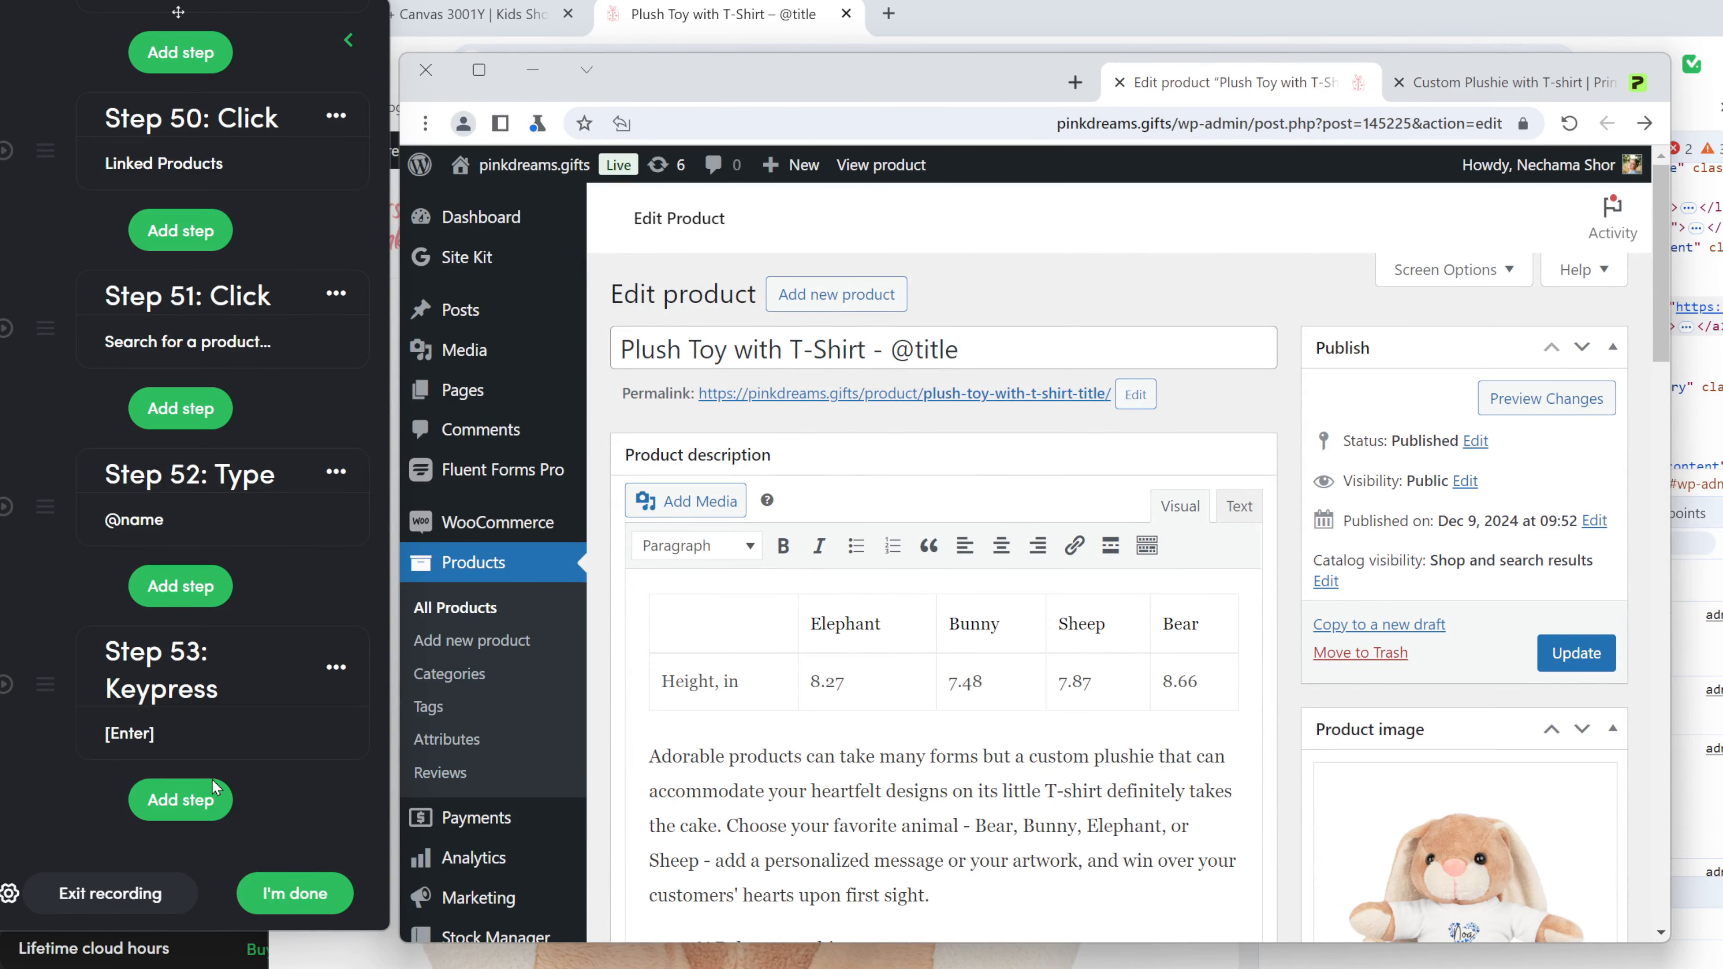
# Record clicking Update to save the WooCommerce product, then open a 0.1-minute Delay step.
pyautogui.click(204, 798)
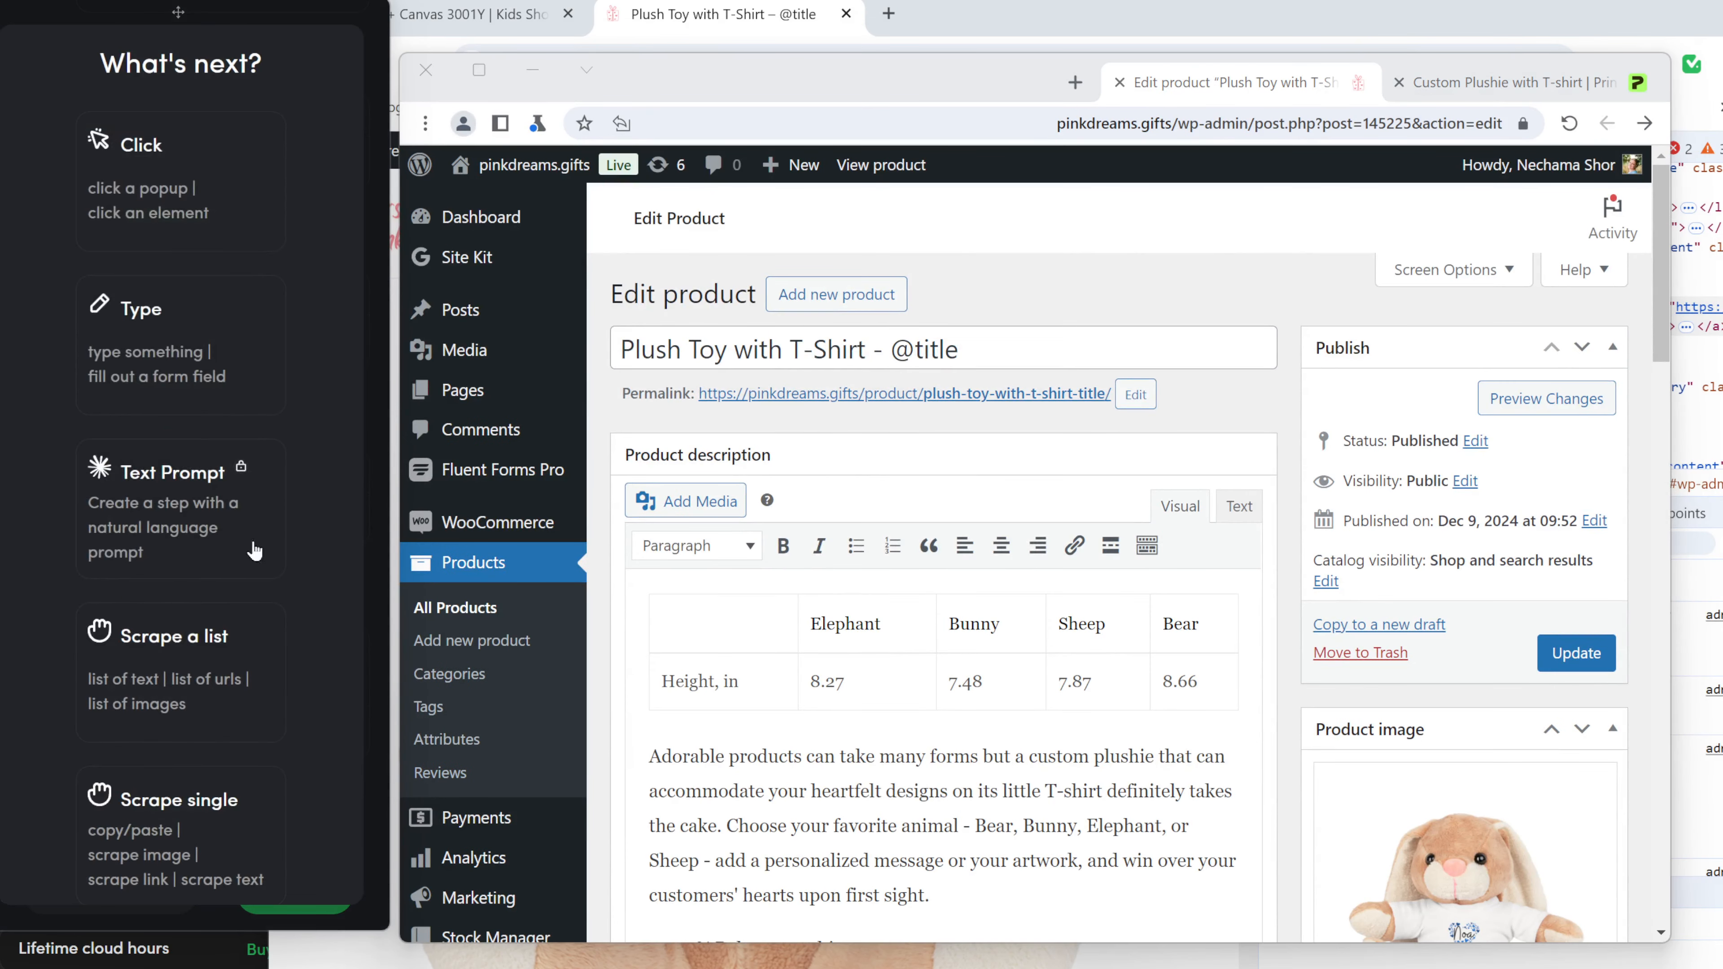
pyautogui.click(190, 224)
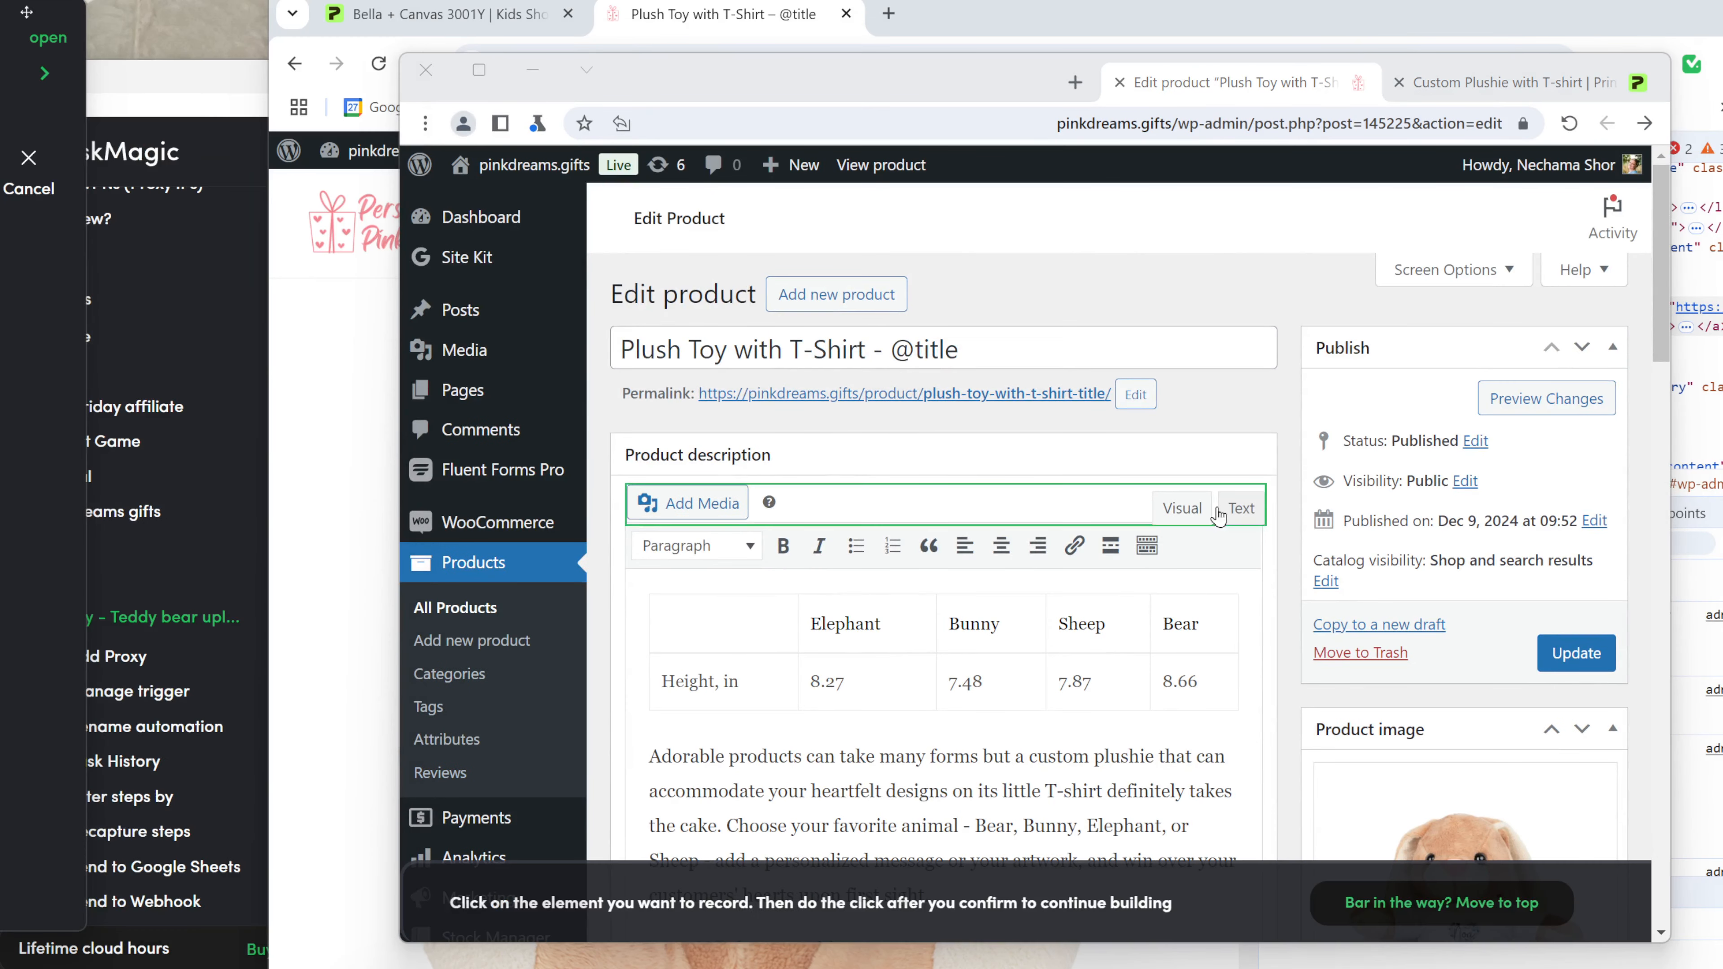
pyautogui.click(1595, 653)
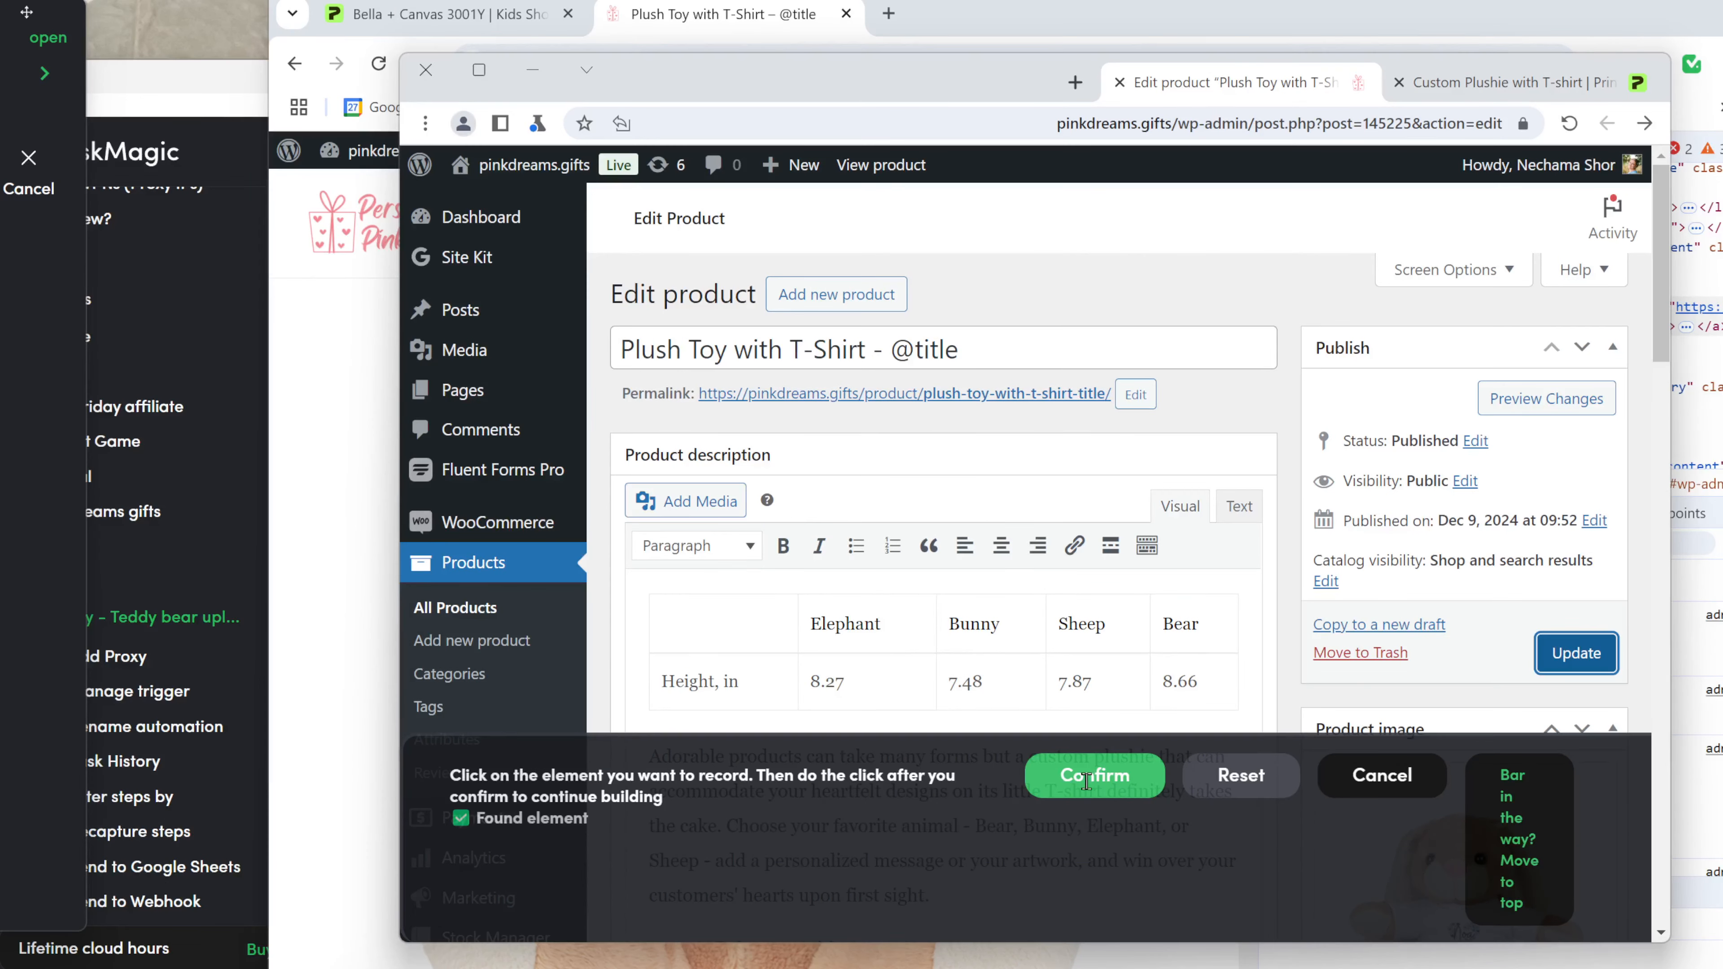
pyautogui.click(1089, 782)
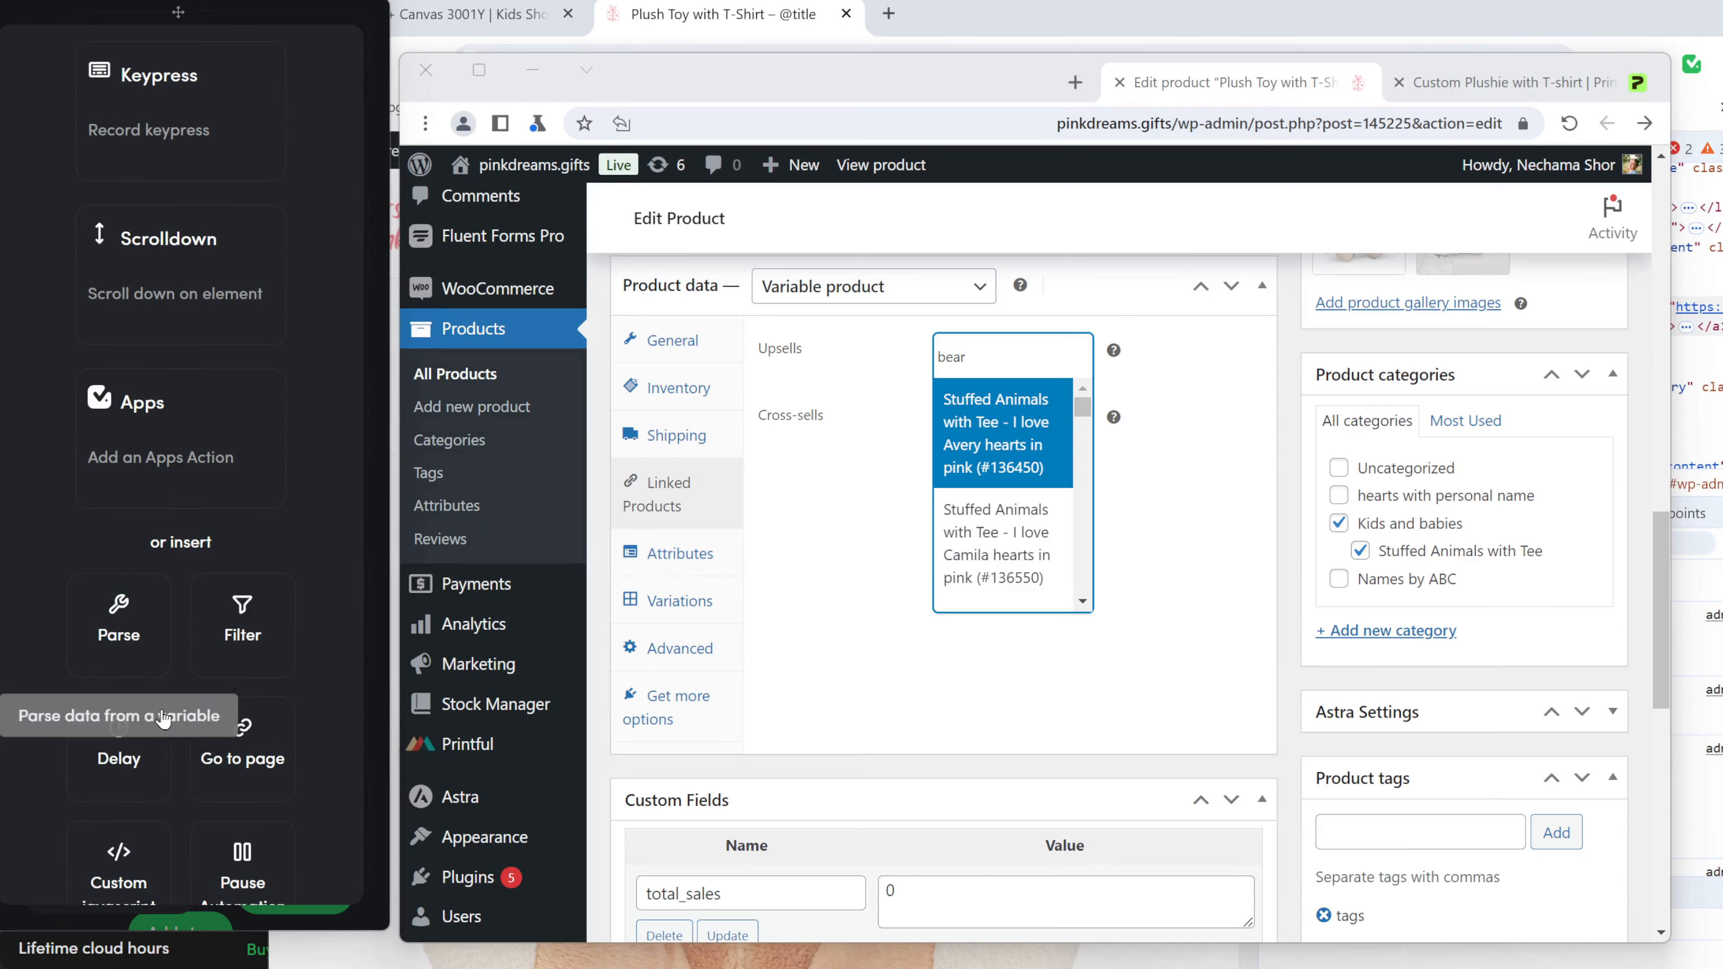
pyautogui.click(142, 743)
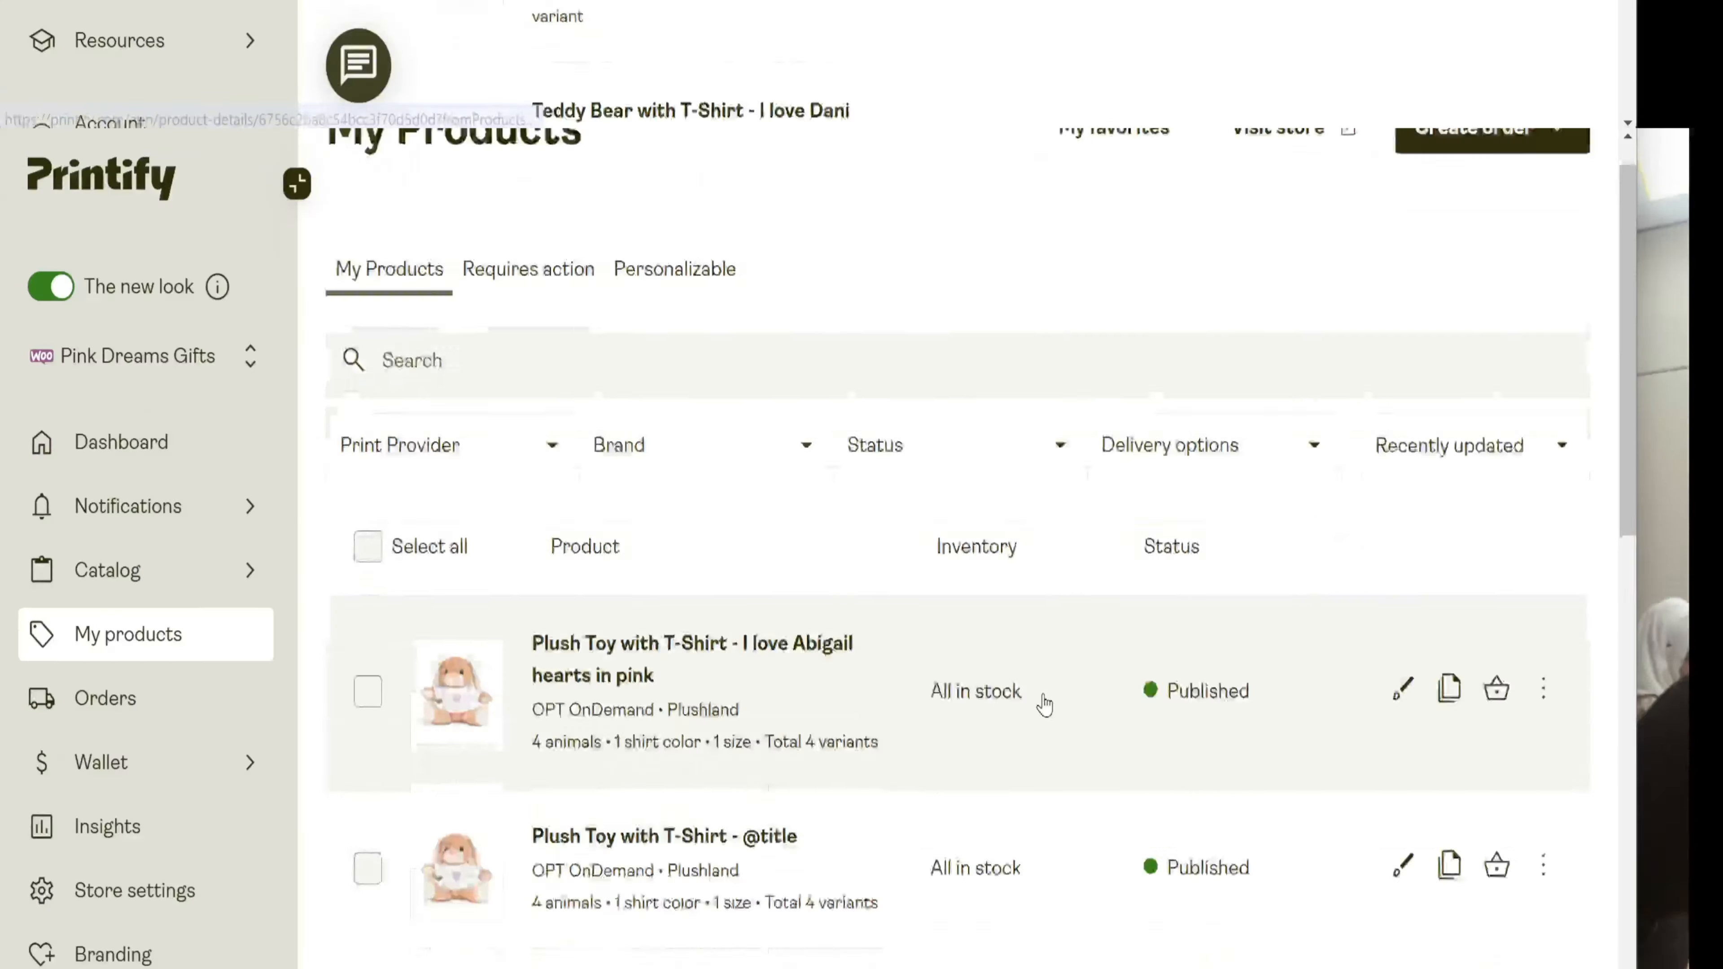
pyautogui.scroll(-5, 1037, 506)
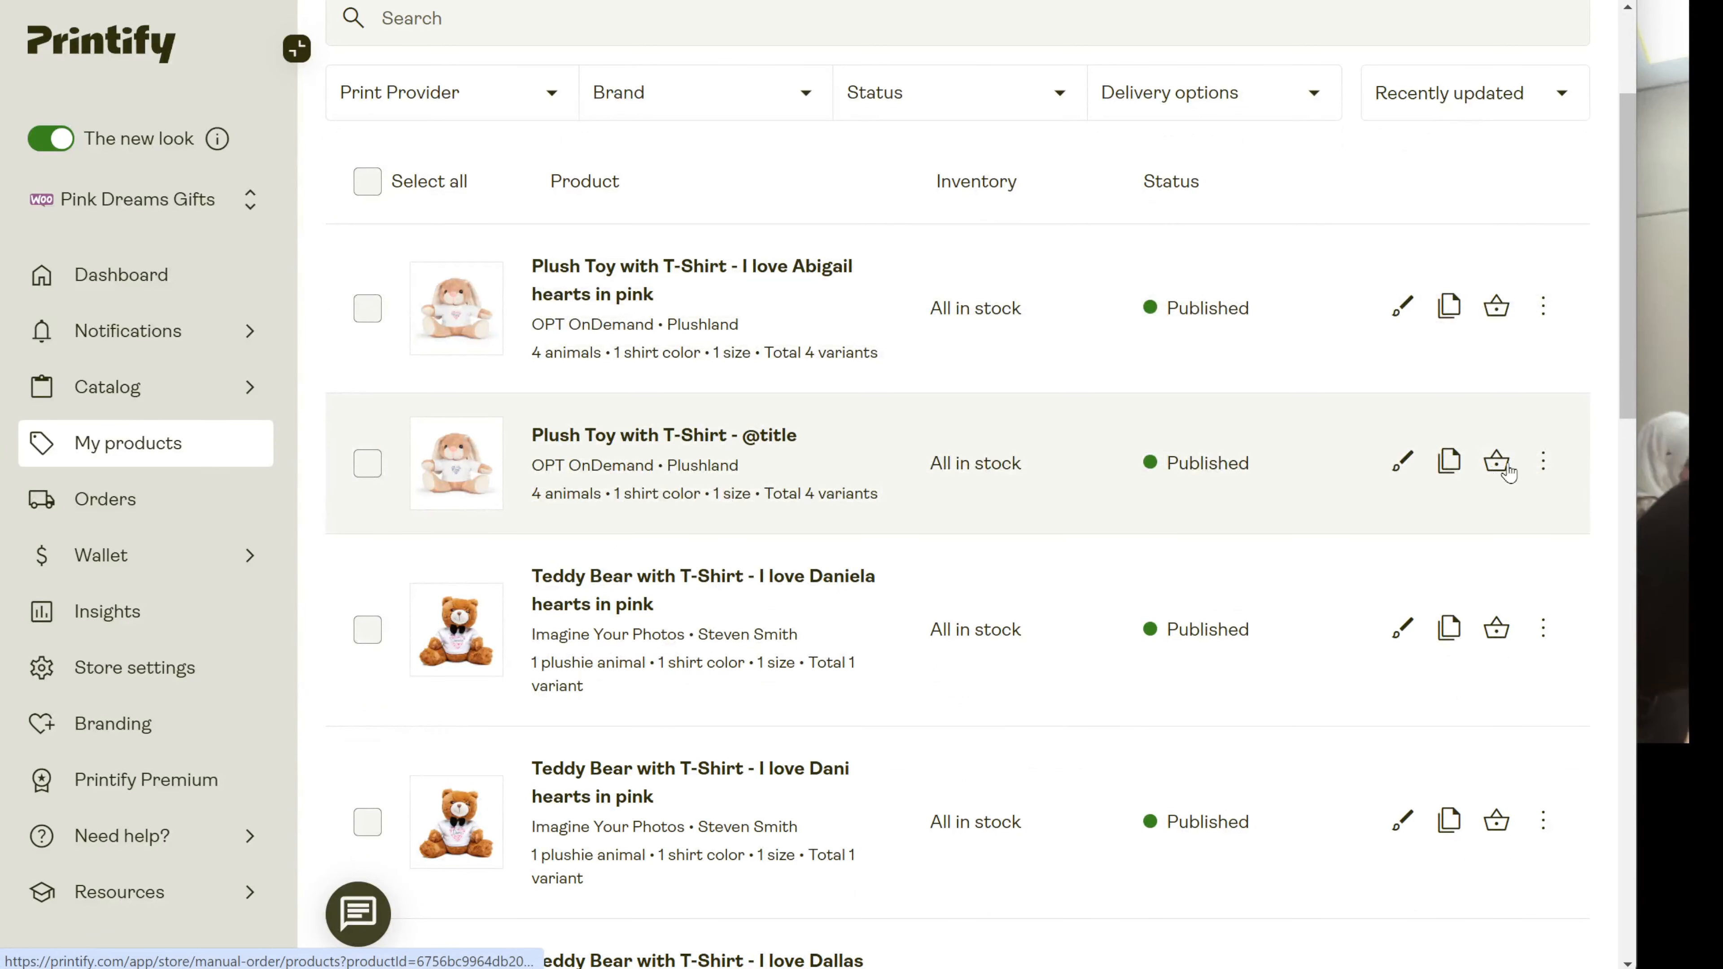
pyautogui.click(1542, 463)
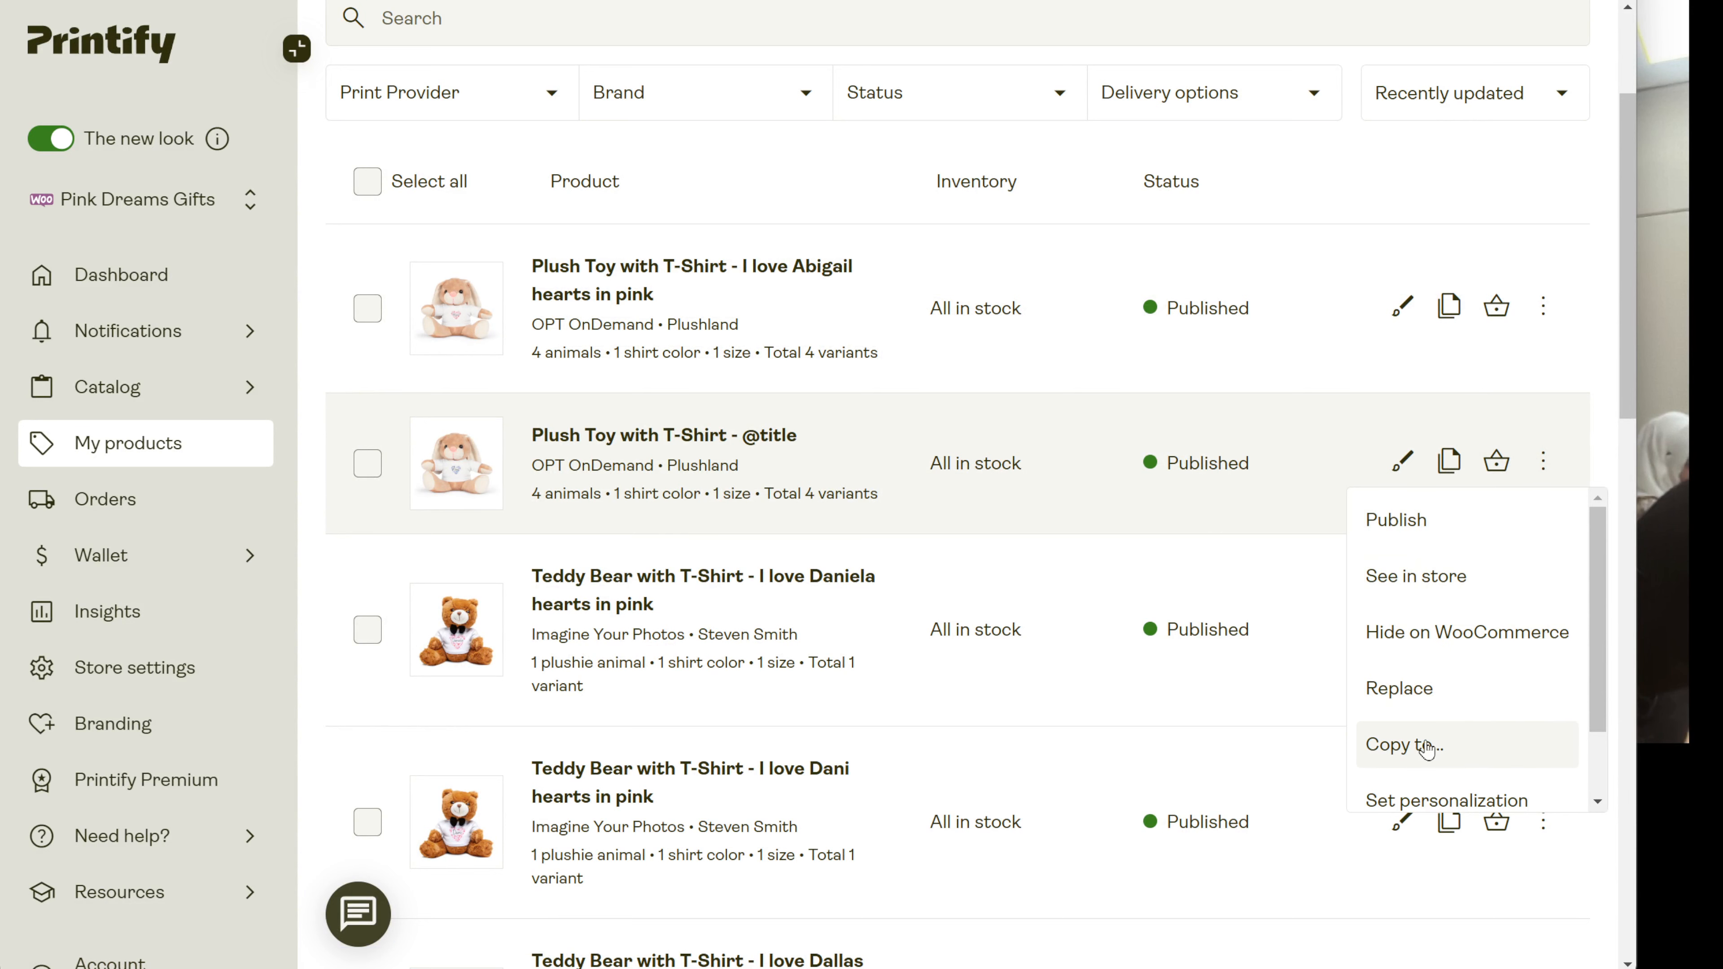
pyautogui.scroll(-1, 1426, 746)
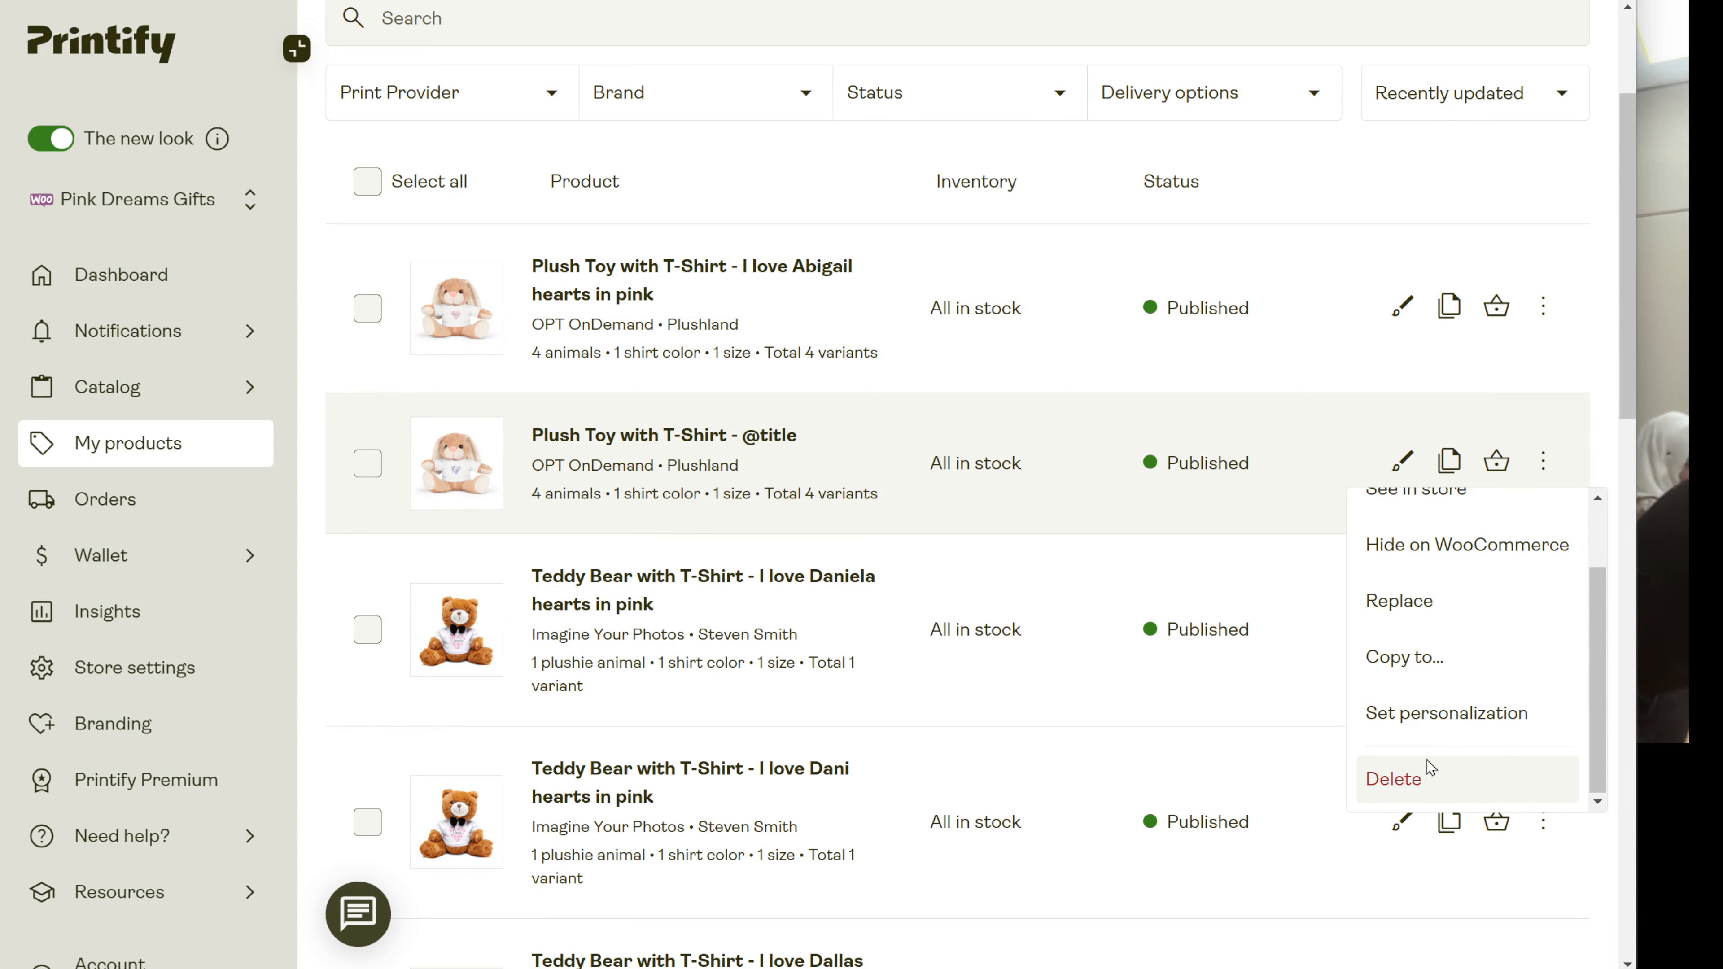
pyautogui.click(1426, 766)
pyautogui.click(1094, 582)
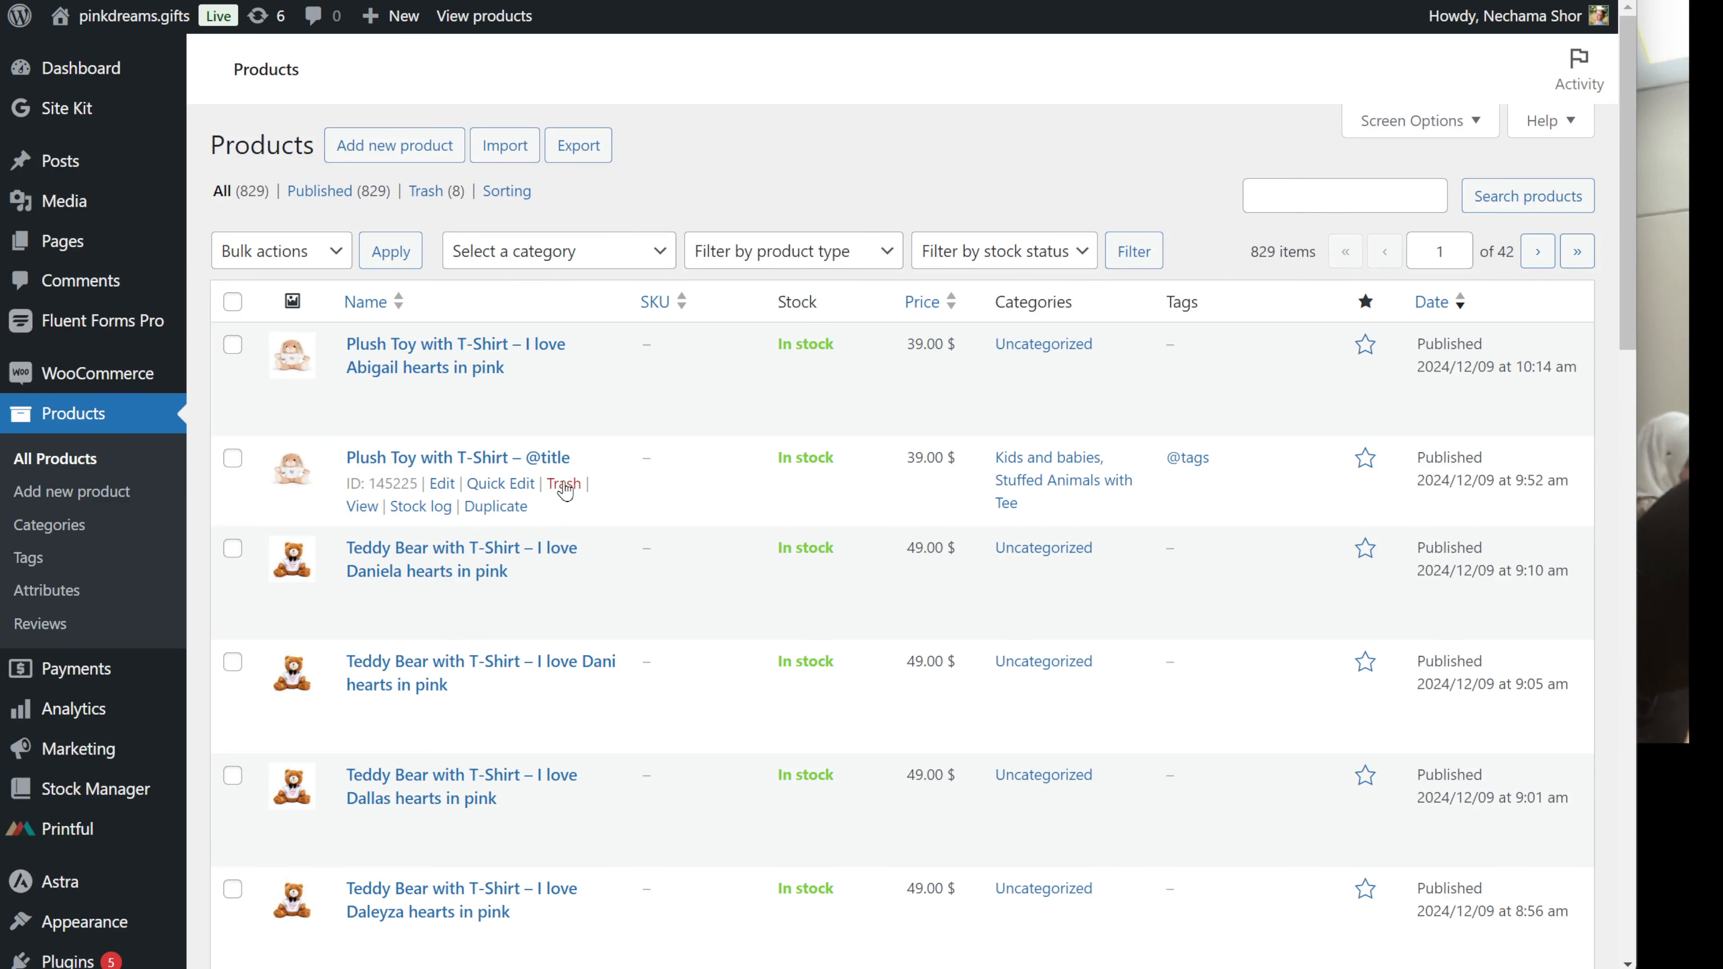
pyautogui.click(564, 485)
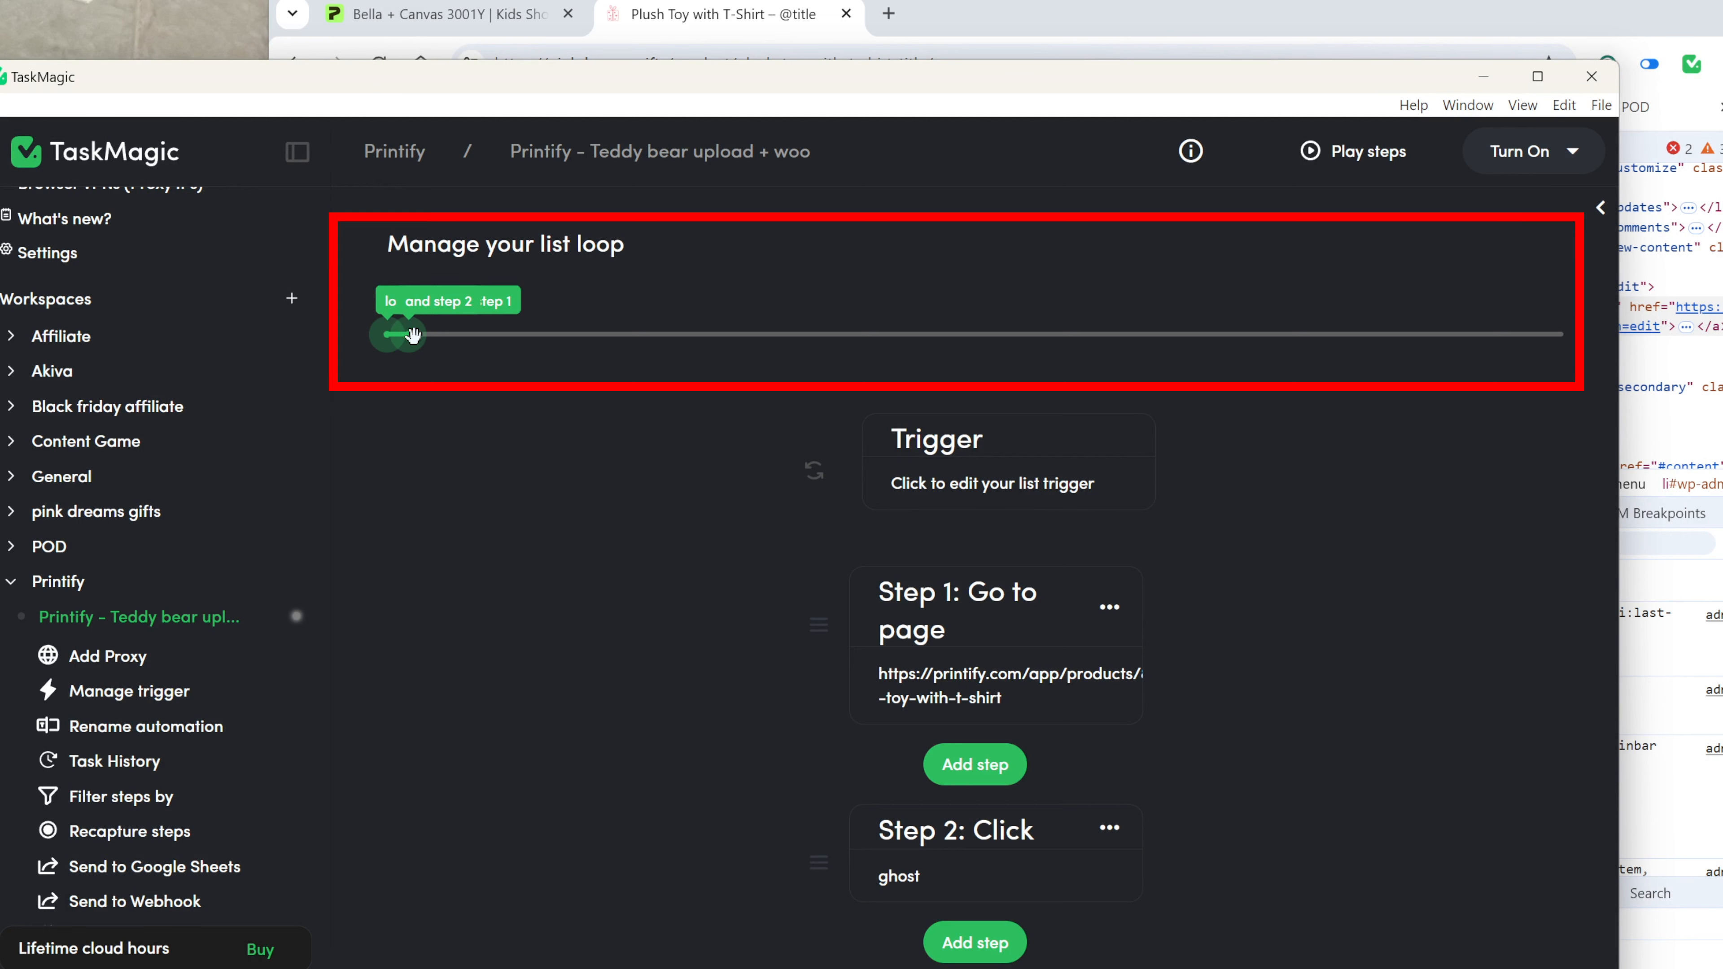
# Extend the list loop to cover steps 1–56 and start a test run from desktop.
pyautogui.moveTo(412, 334); pyautogui.dragTo(1574, 397)
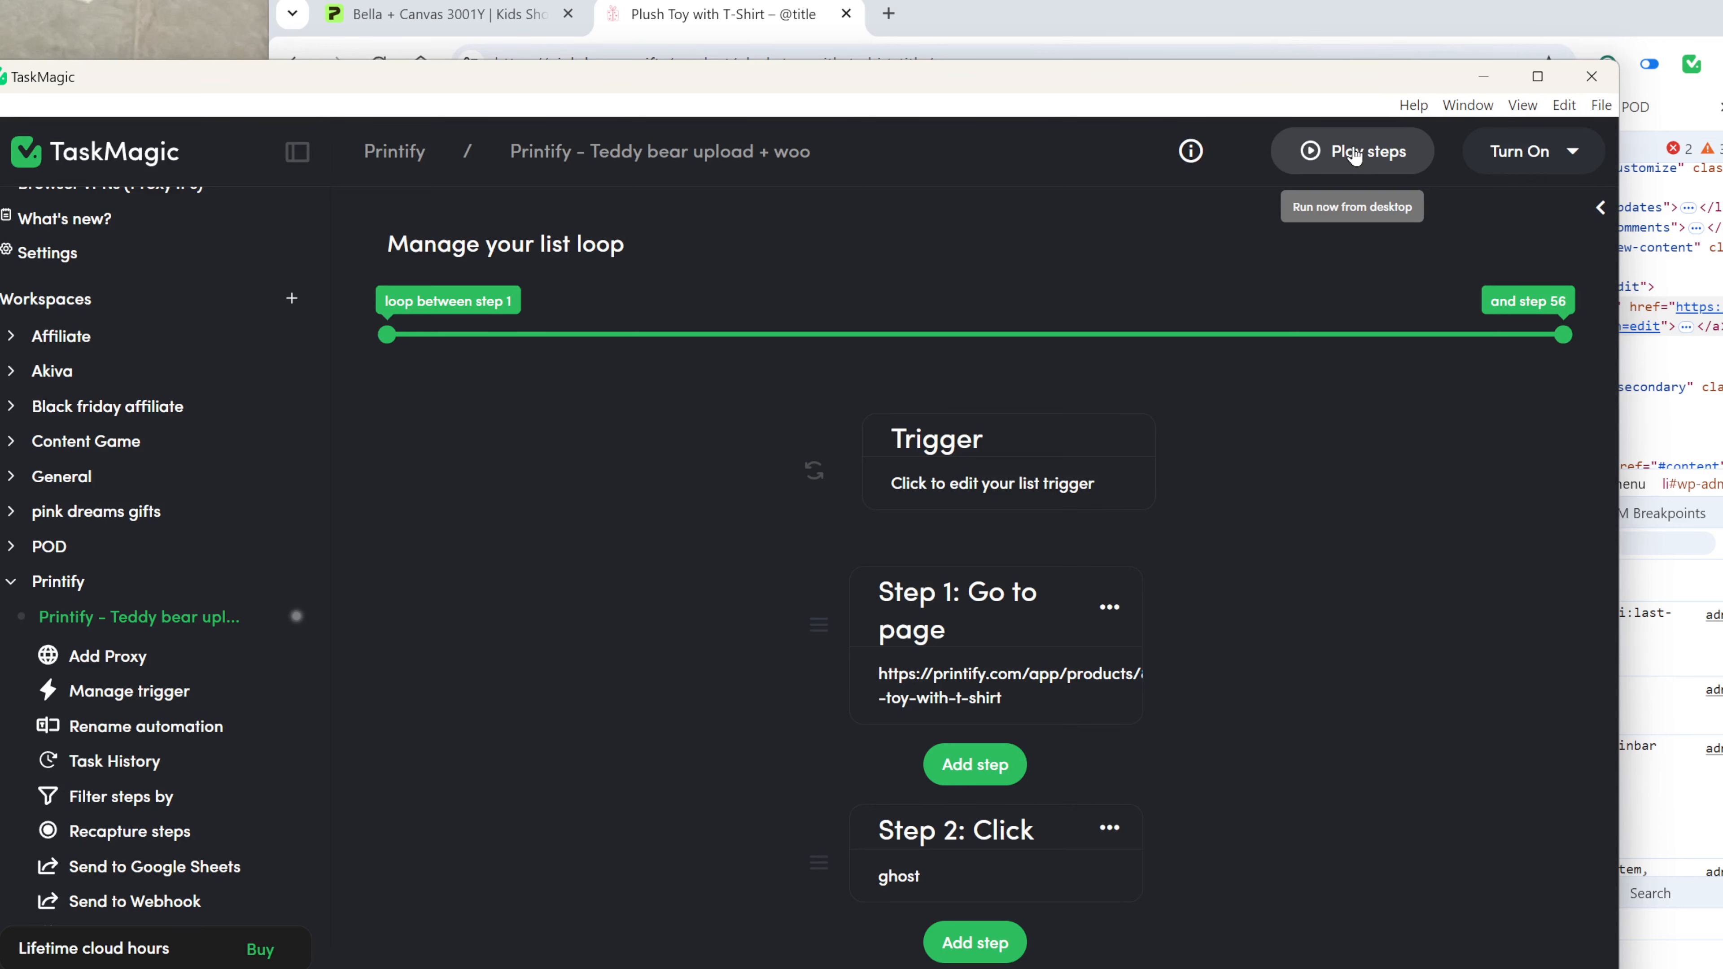
pyautogui.click(1353, 154)
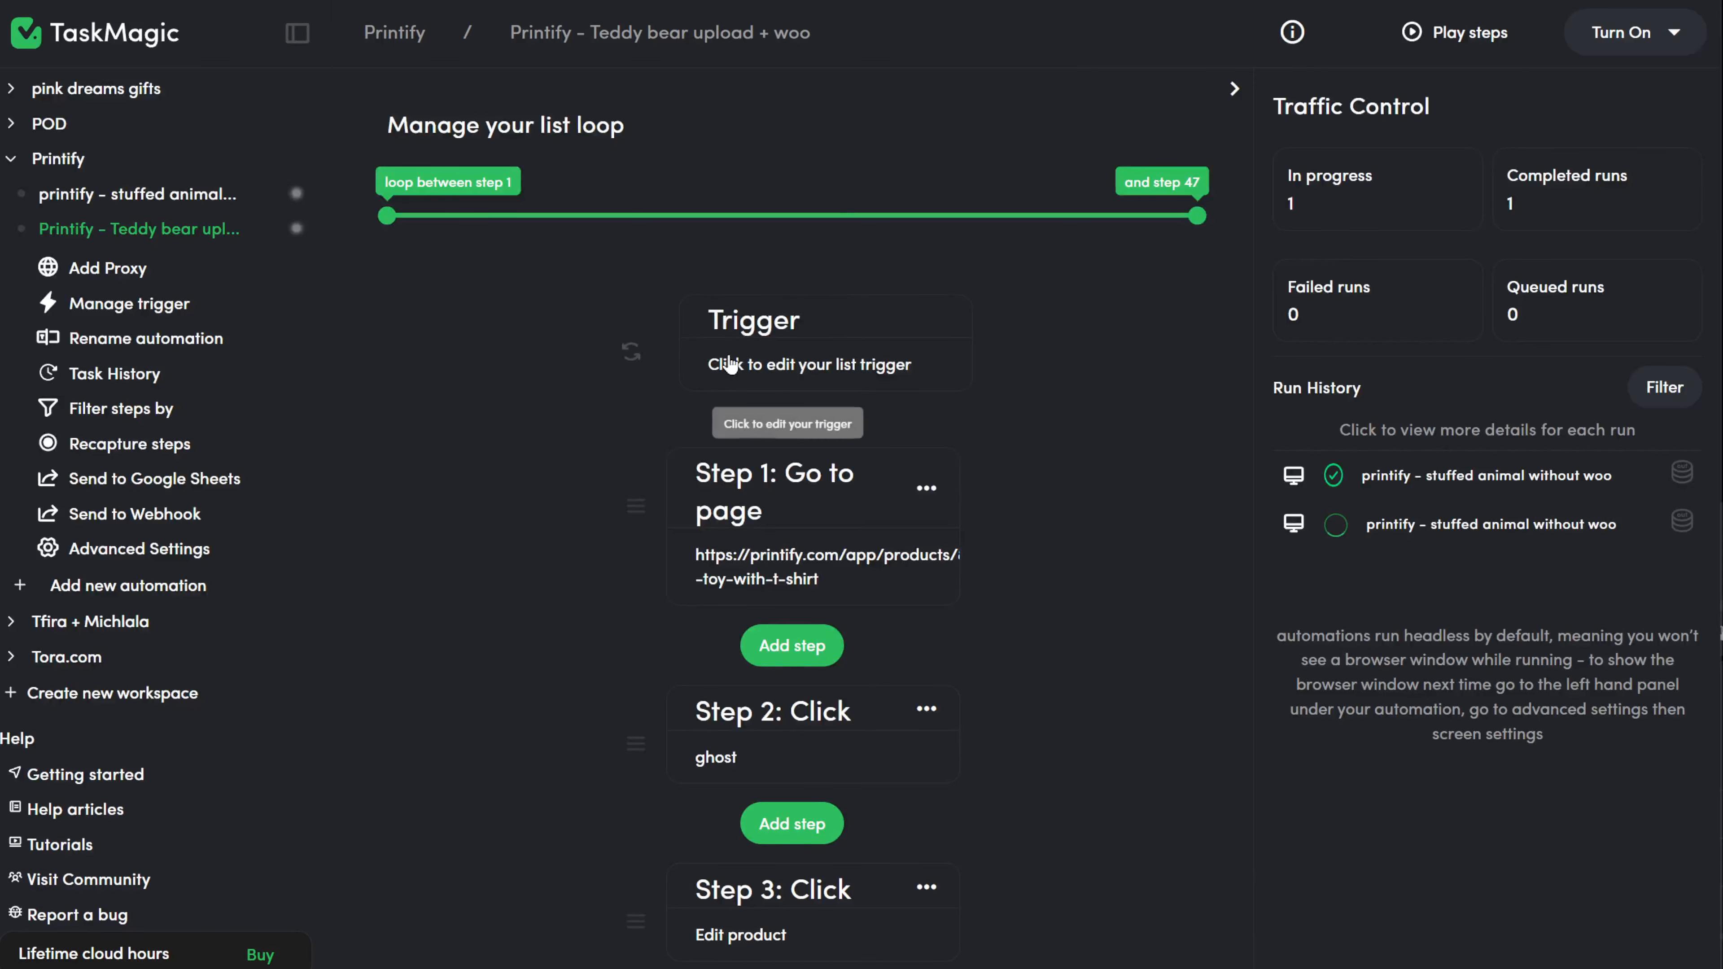
# Review the list trigger's schedule settings, then return to the automation's step editor.
pyautogui.click(731, 367)
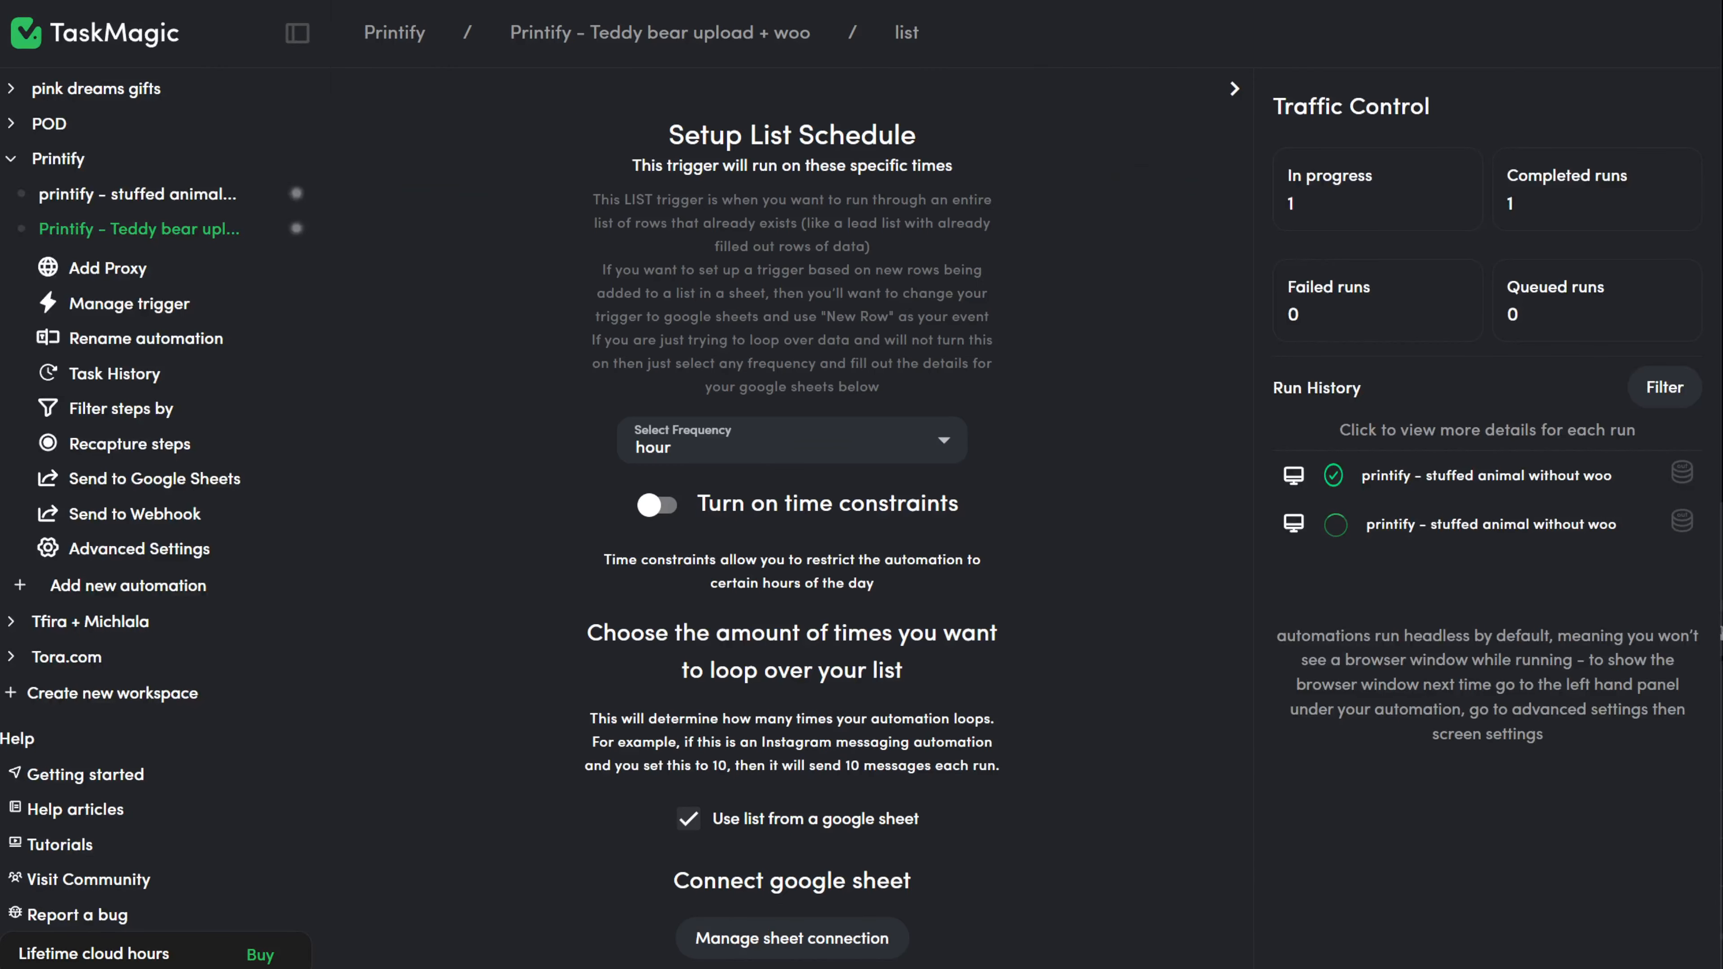
pyautogui.scroll(-4, 1115, 792)
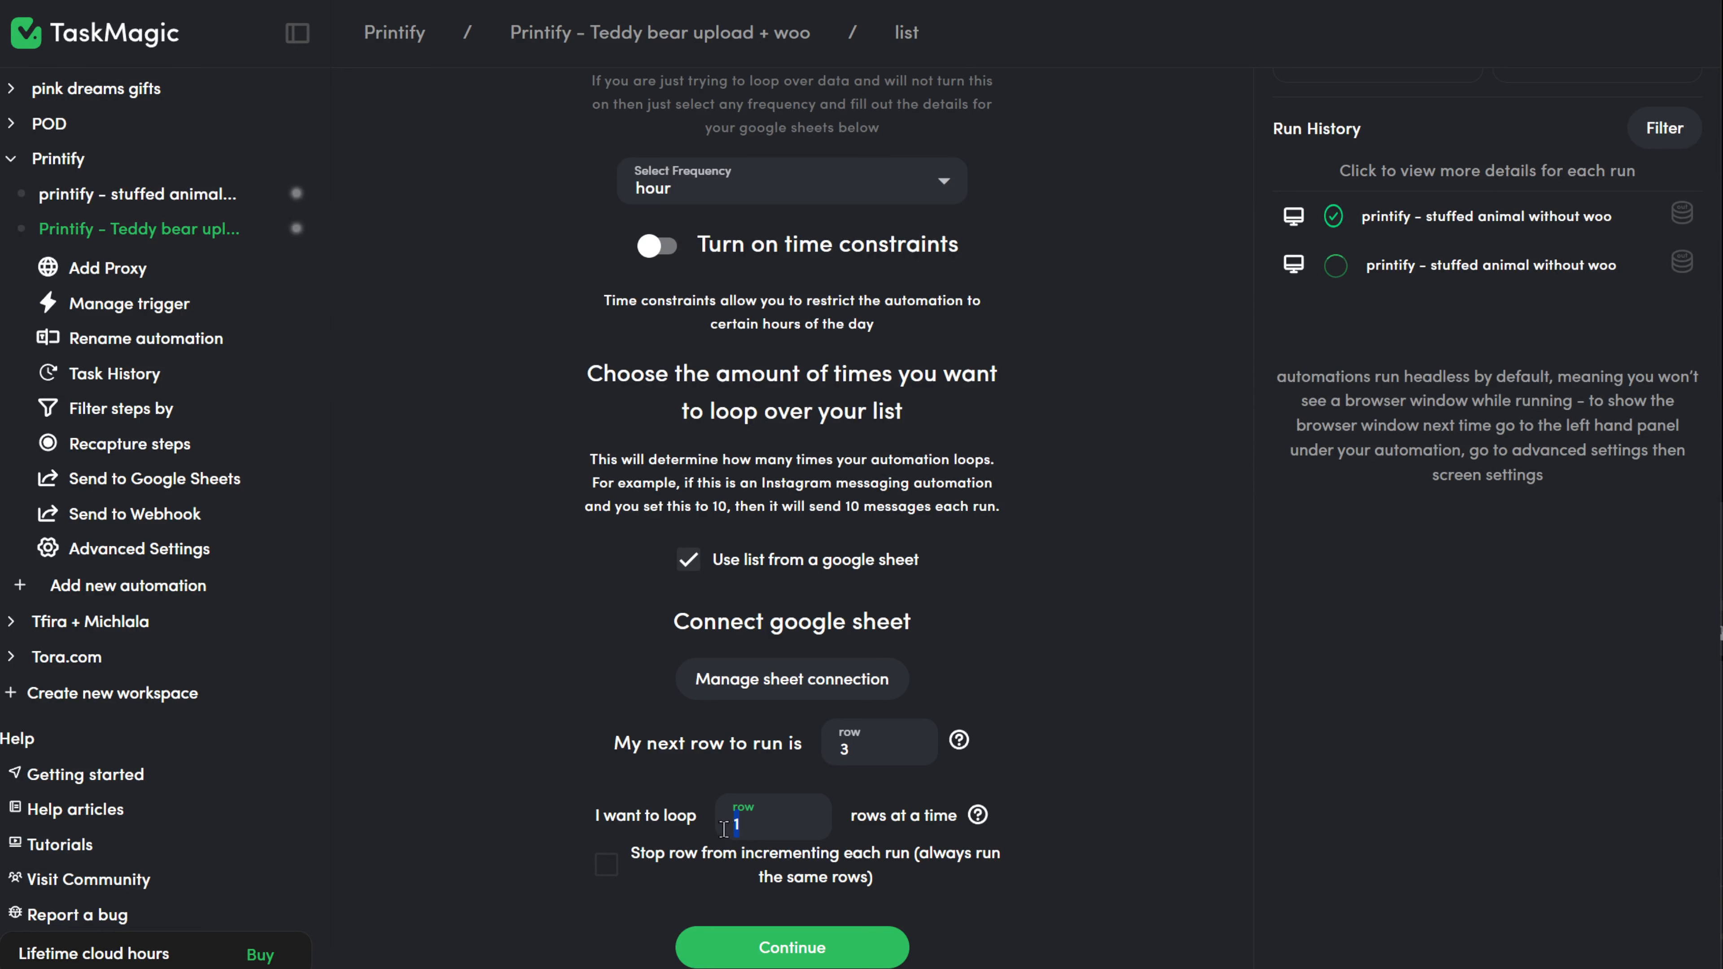
pyautogui.click(258, 234)
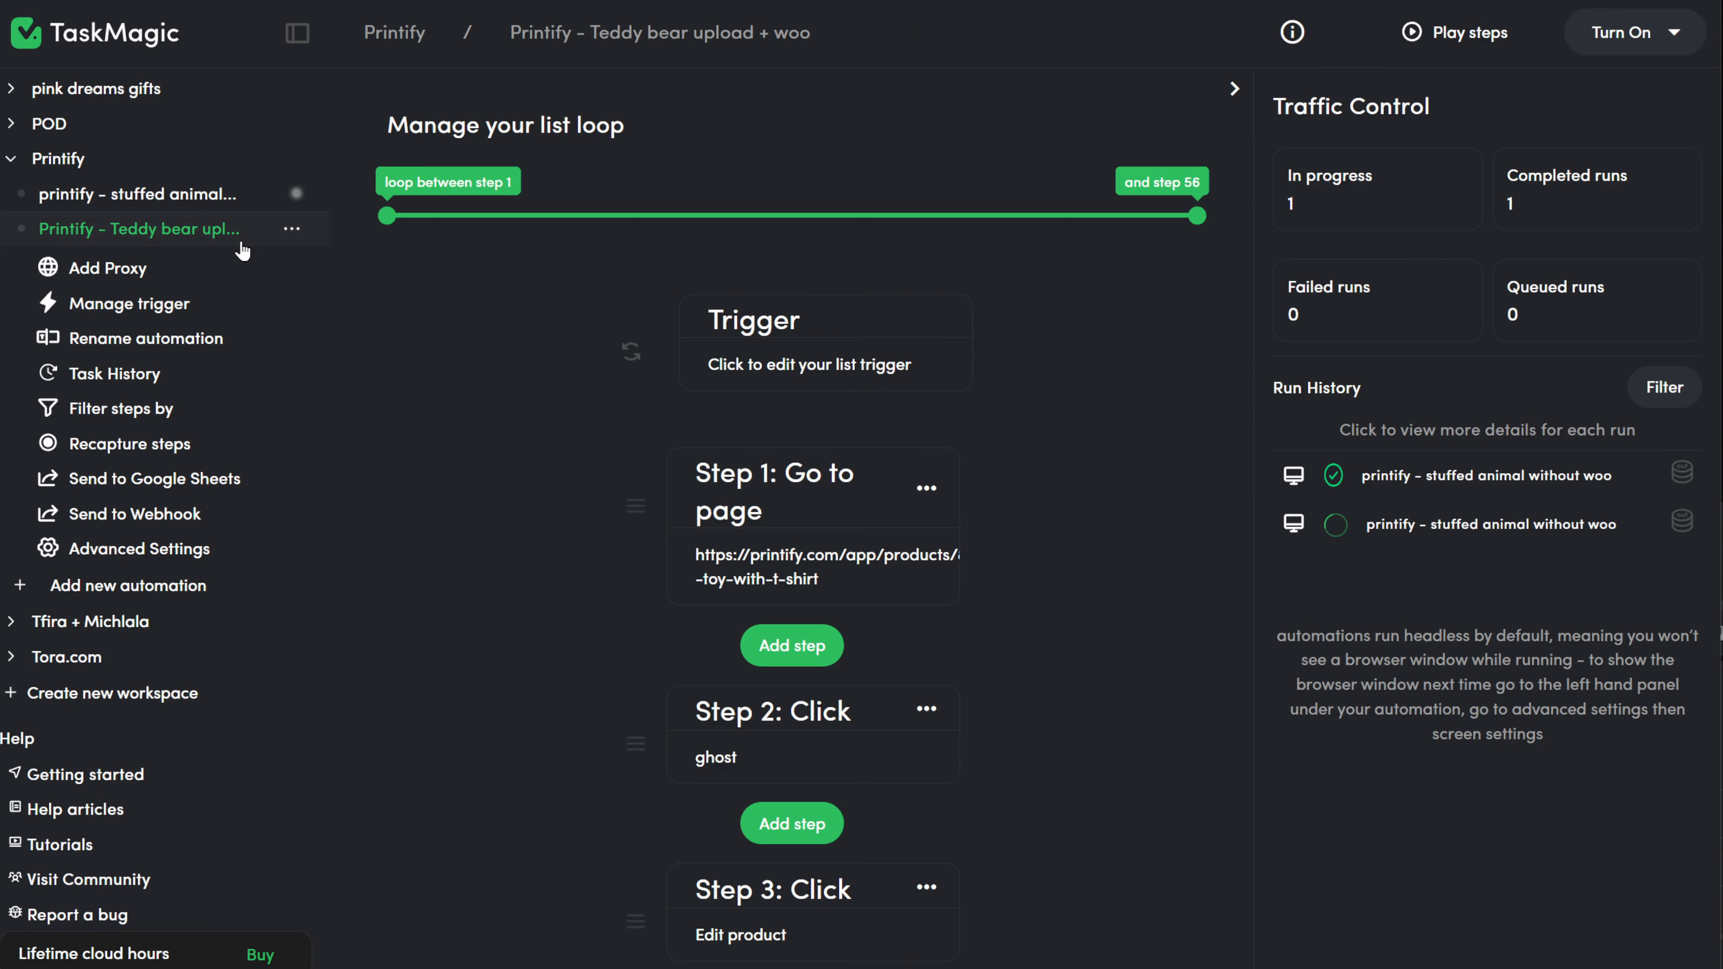
# Duplicate the Teddy bear automation as 'Printify - T-shirt' and paste the kids heavy cotton tee URL into Step 6.
pyautogui.click(291, 229)
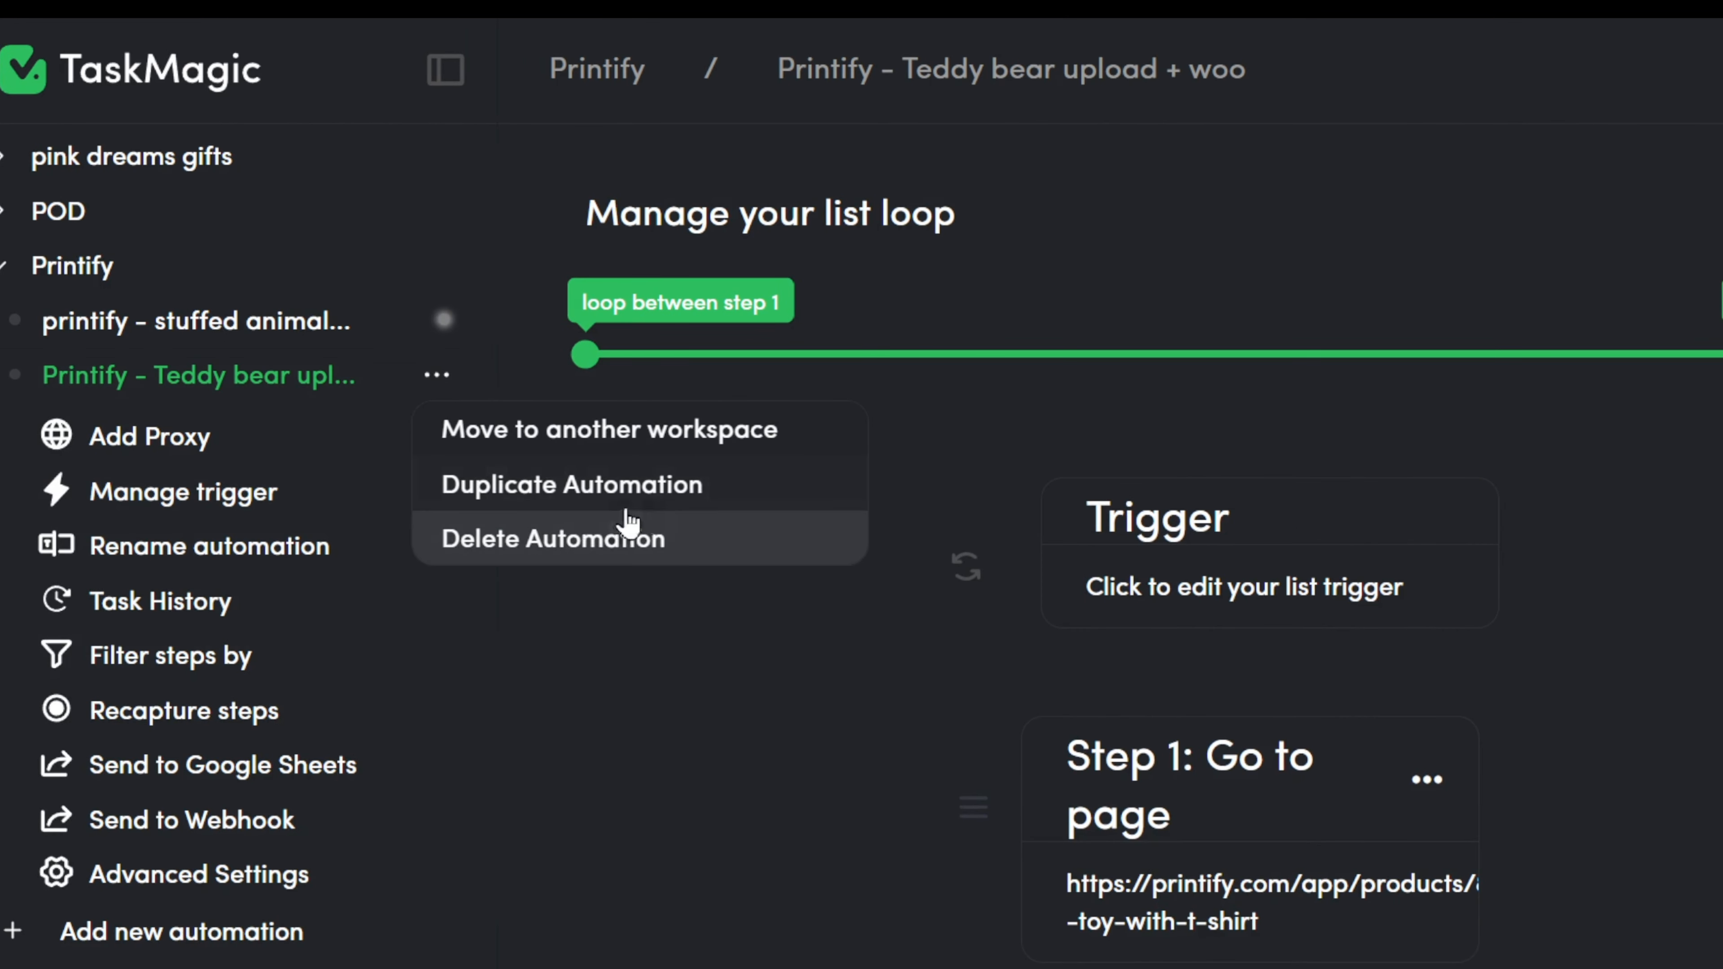
pyautogui.click(712, 505)
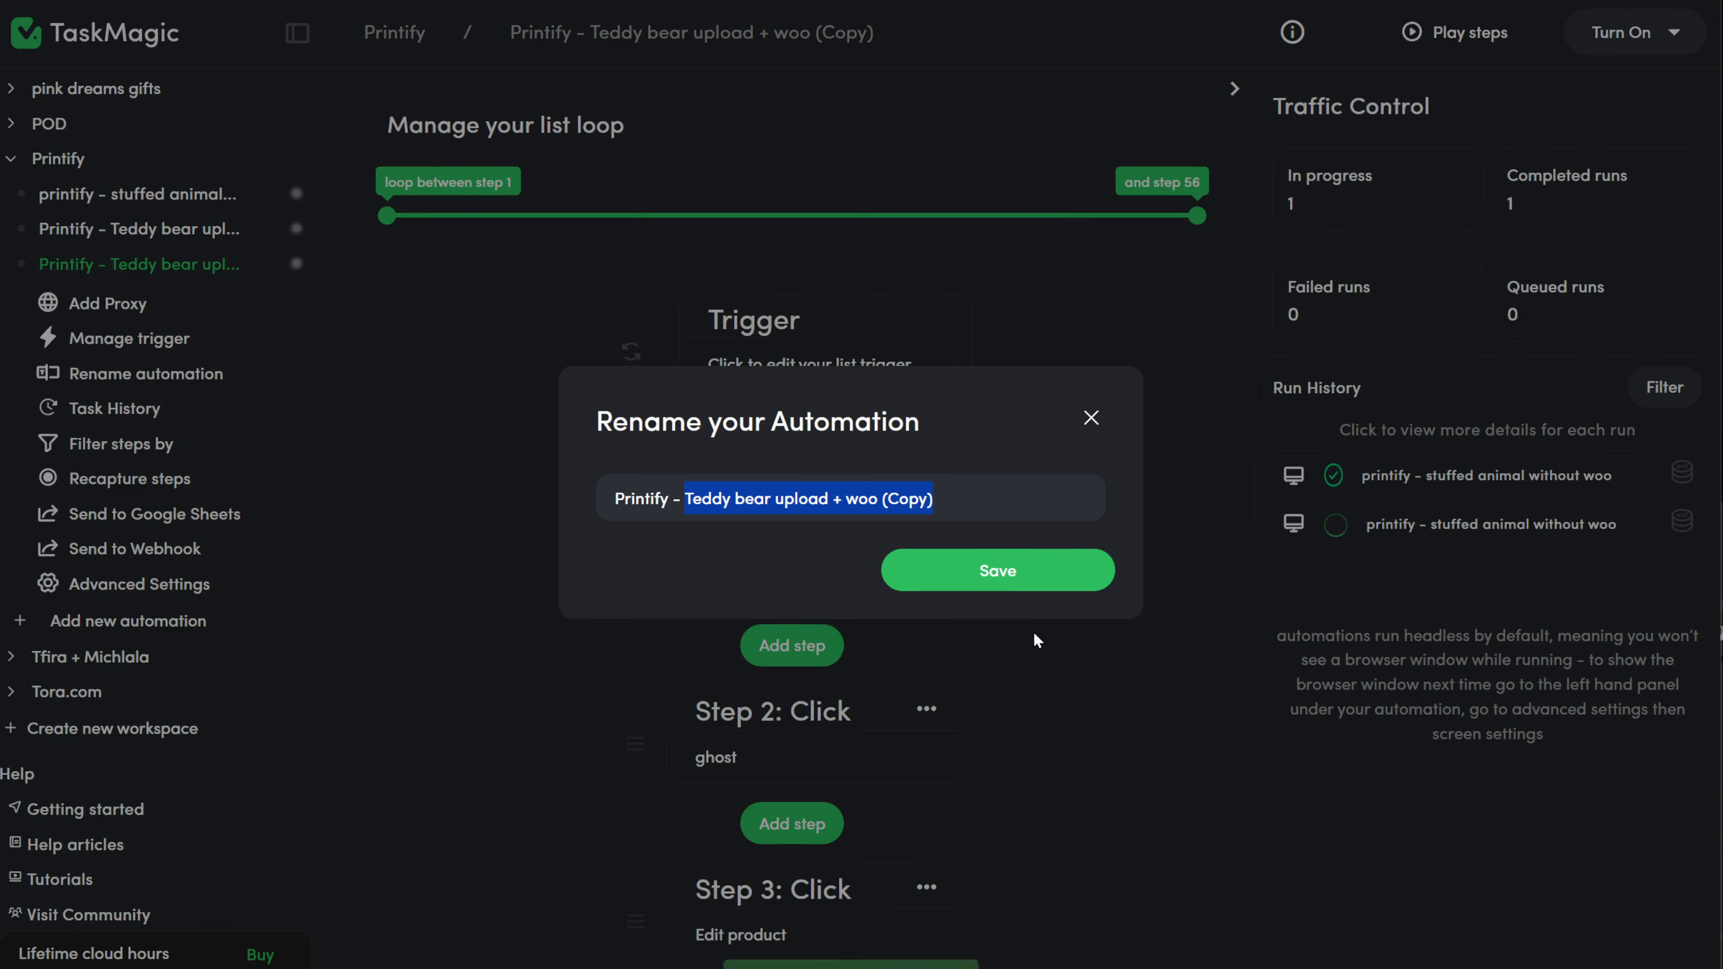
pyautogui.write('T-')
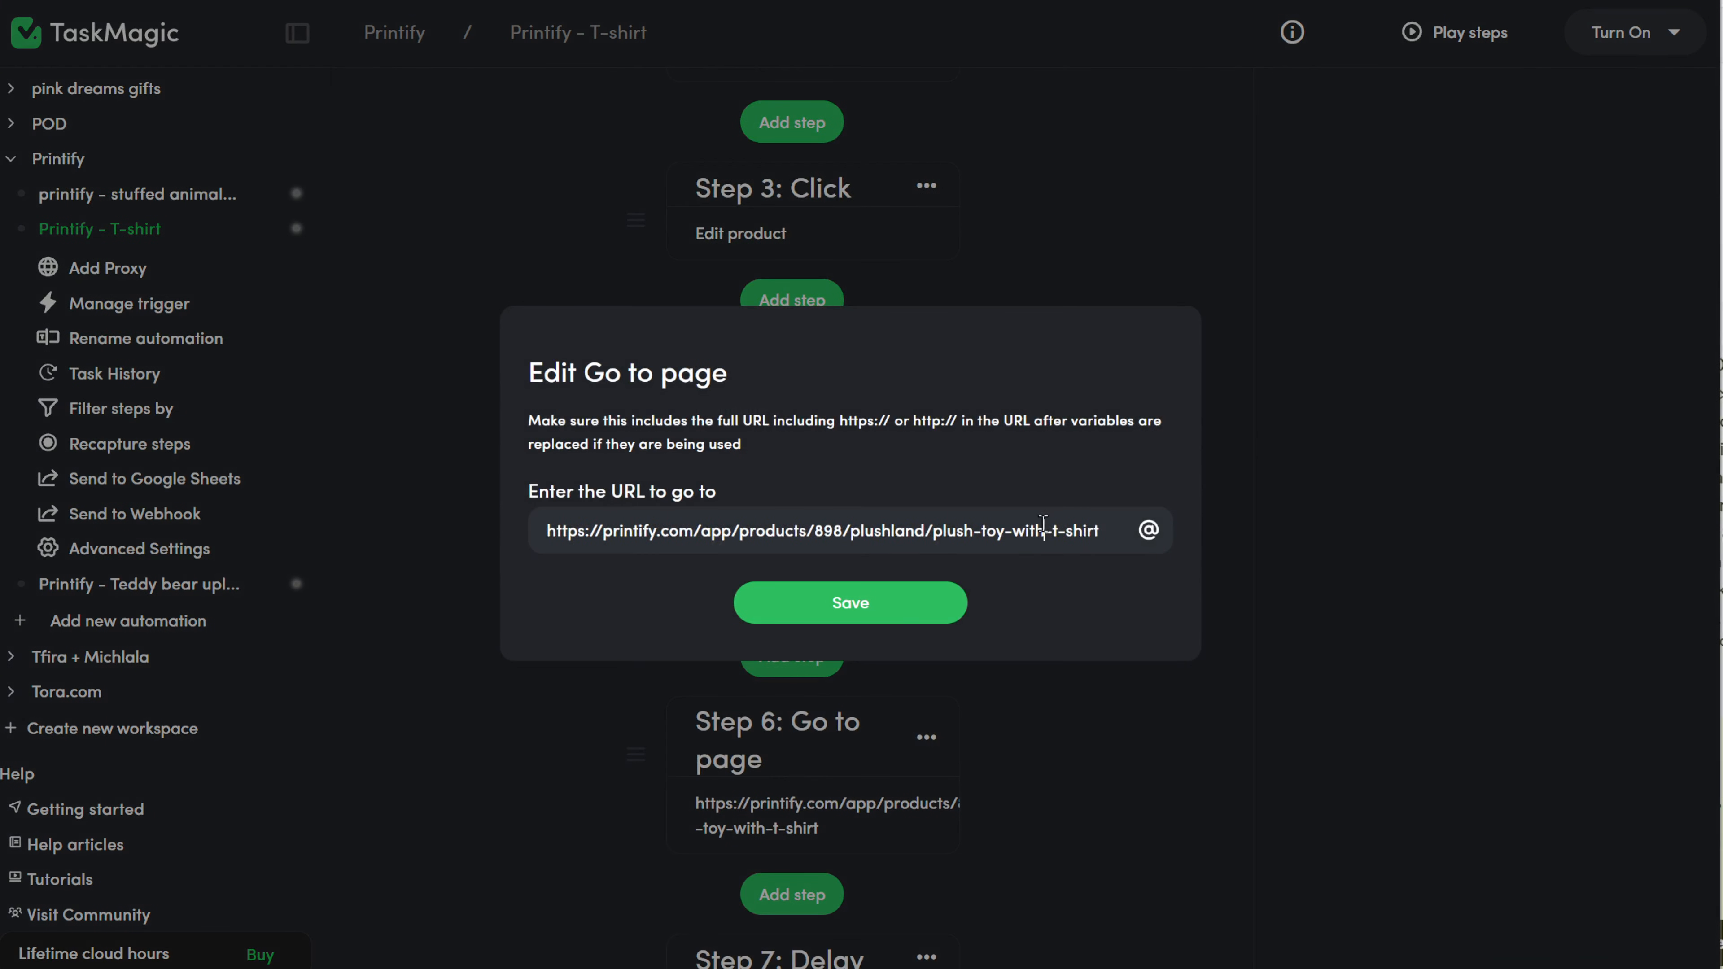
pyautogui.write('https://printify.com/app/products/157/gildan/kids-heavy-cotton-tee')
# Save the updated go-to-page step and delete the unneeded step 9.
pyautogui.click(844, 604)
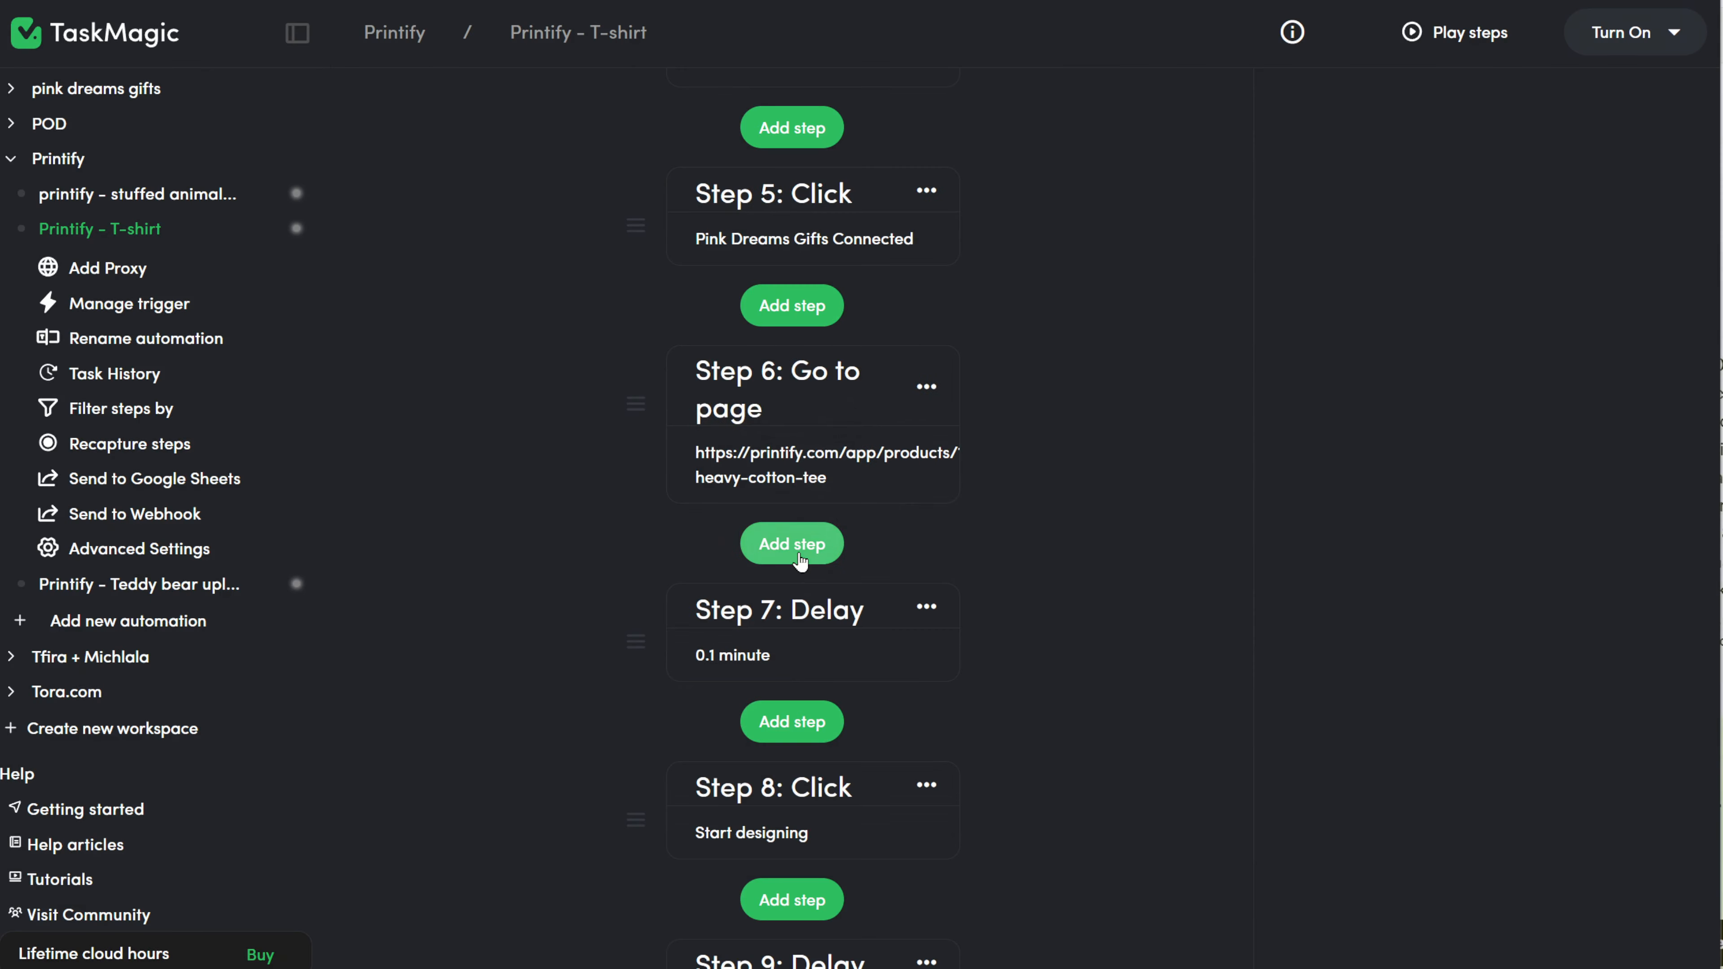
pyautogui.click(790, 542)
pyautogui.click(677, 359)
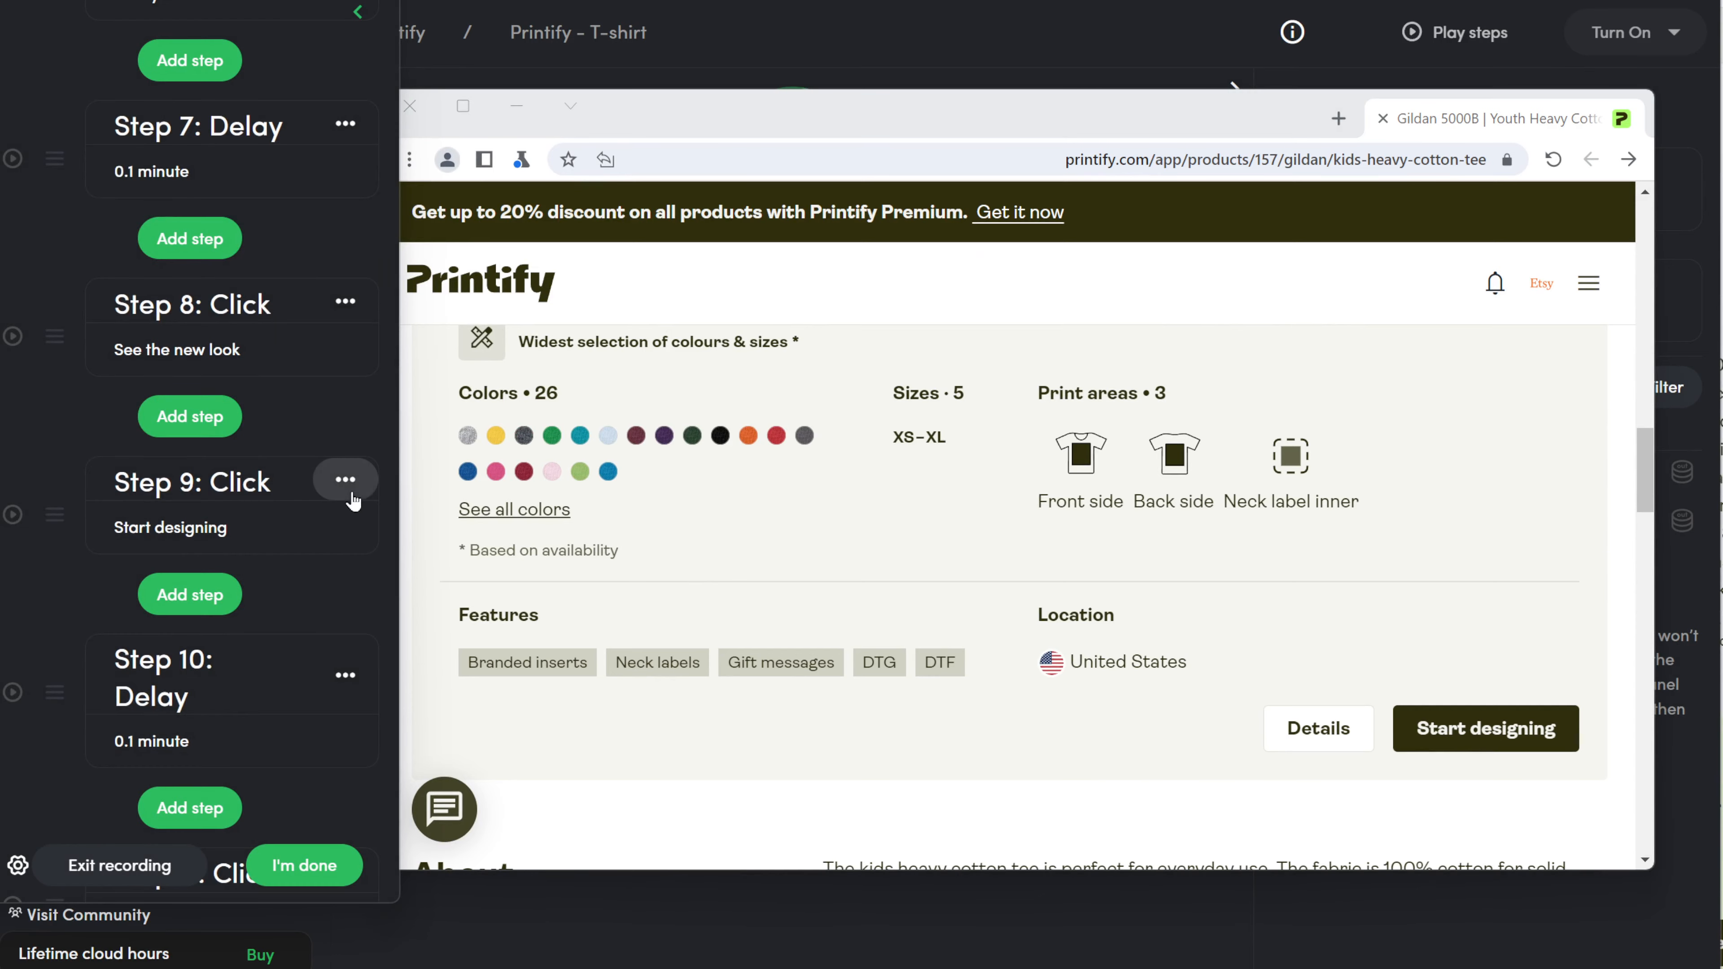
pyautogui.click(350, 481)
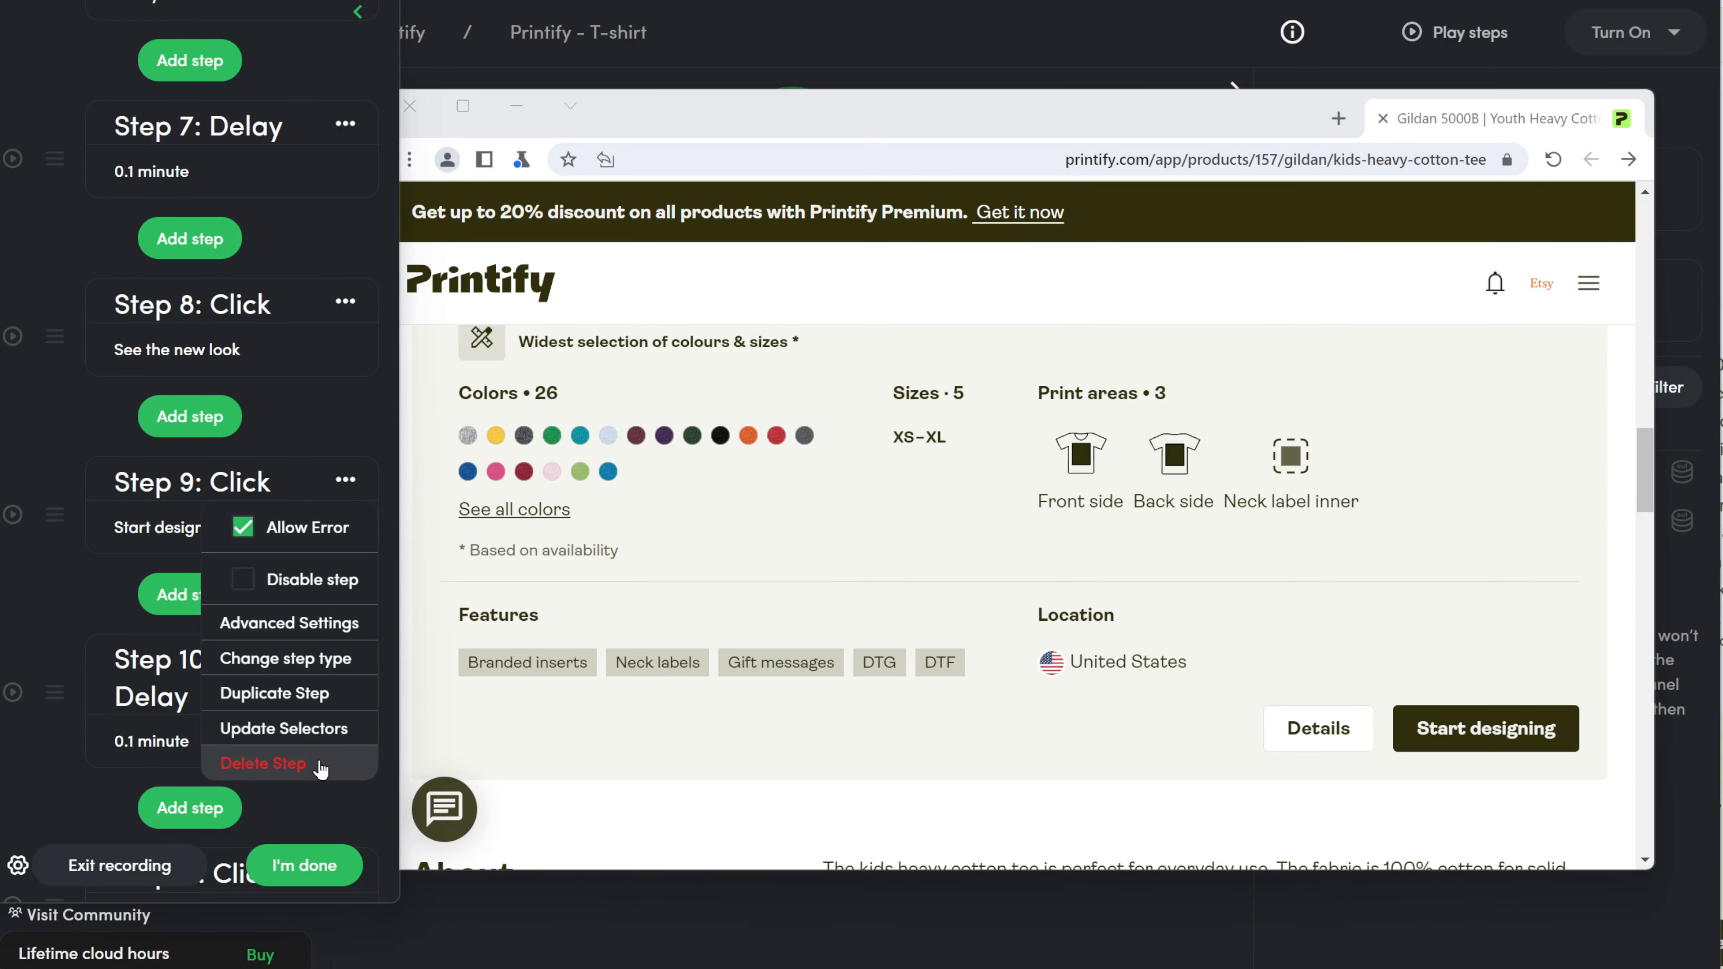
# Add a recorded click step on the tee page's Start designing button.
pyautogui.click(339, 764)
pyautogui.click(190, 136)
pyautogui.click(1485, 728)
pyautogui.click(1049, 681)
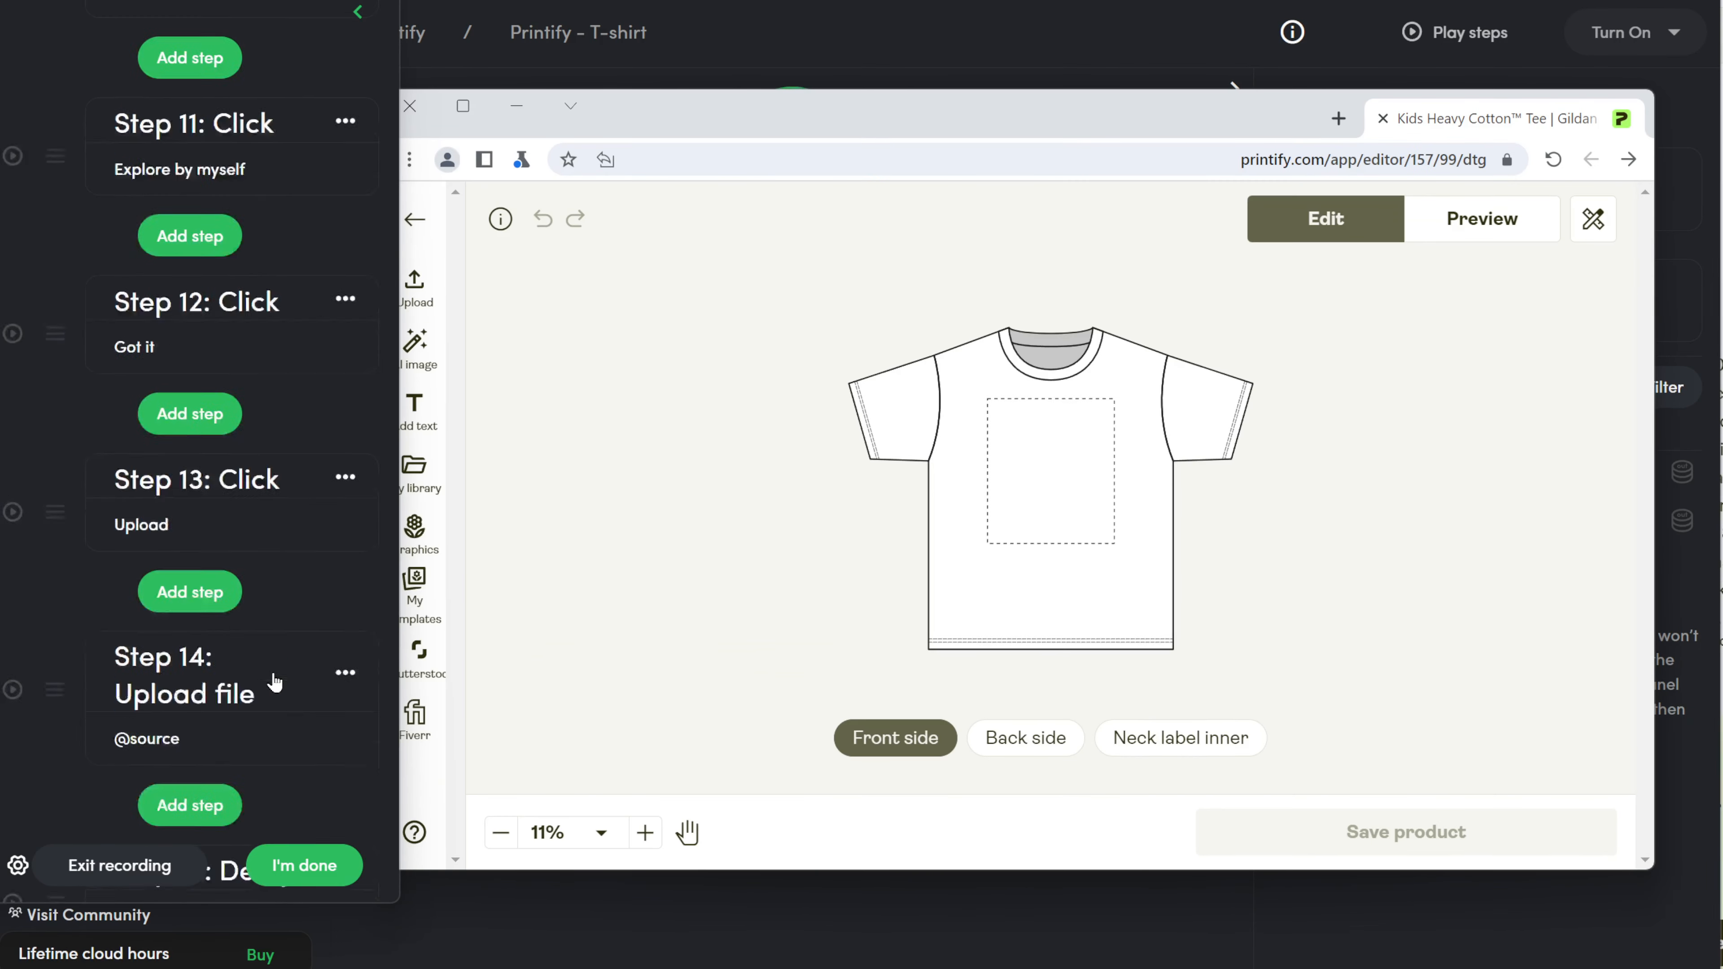
pyautogui.scroll(-3, 211, 420)
# Add recorded click steps on the Neck label inner area and the Upload button.
pyautogui.click(211, 416)
pyautogui.click(180, 197)
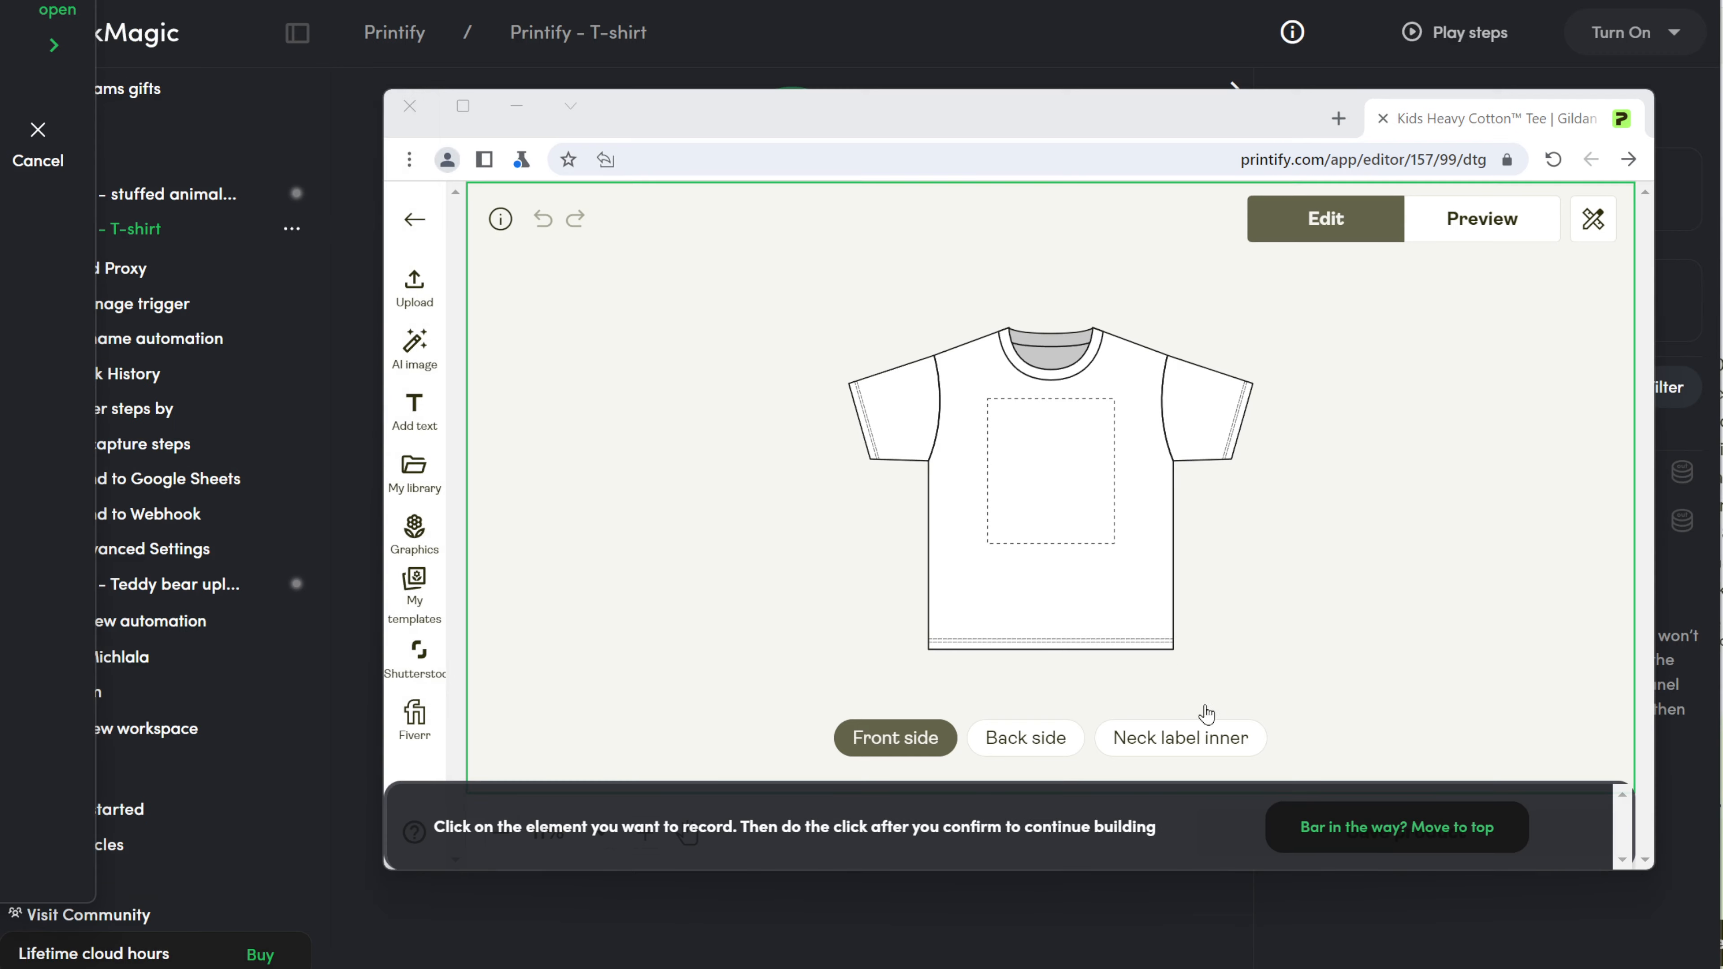
pyautogui.click(1181, 737)
pyautogui.scroll(-10, 167, 534)
pyautogui.scroll(-10, 285, 614)
pyautogui.click(204, 416)
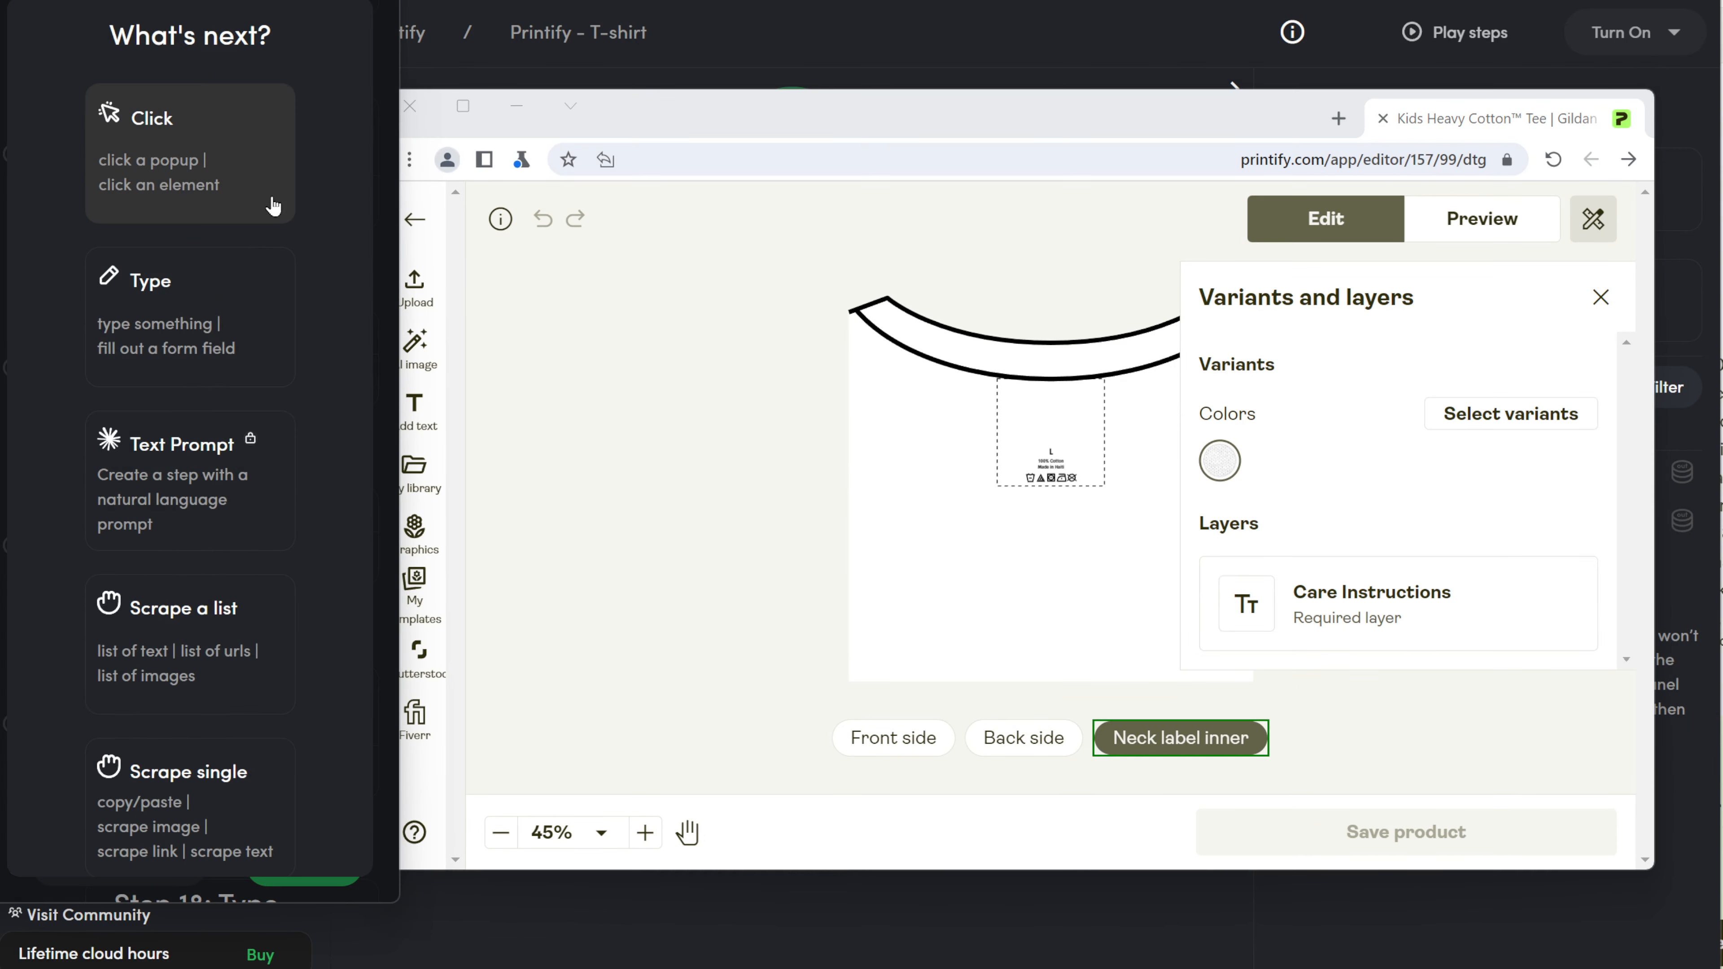
pyautogui.click(272, 207)
pyautogui.click(427, 293)
pyautogui.click(1048, 683)
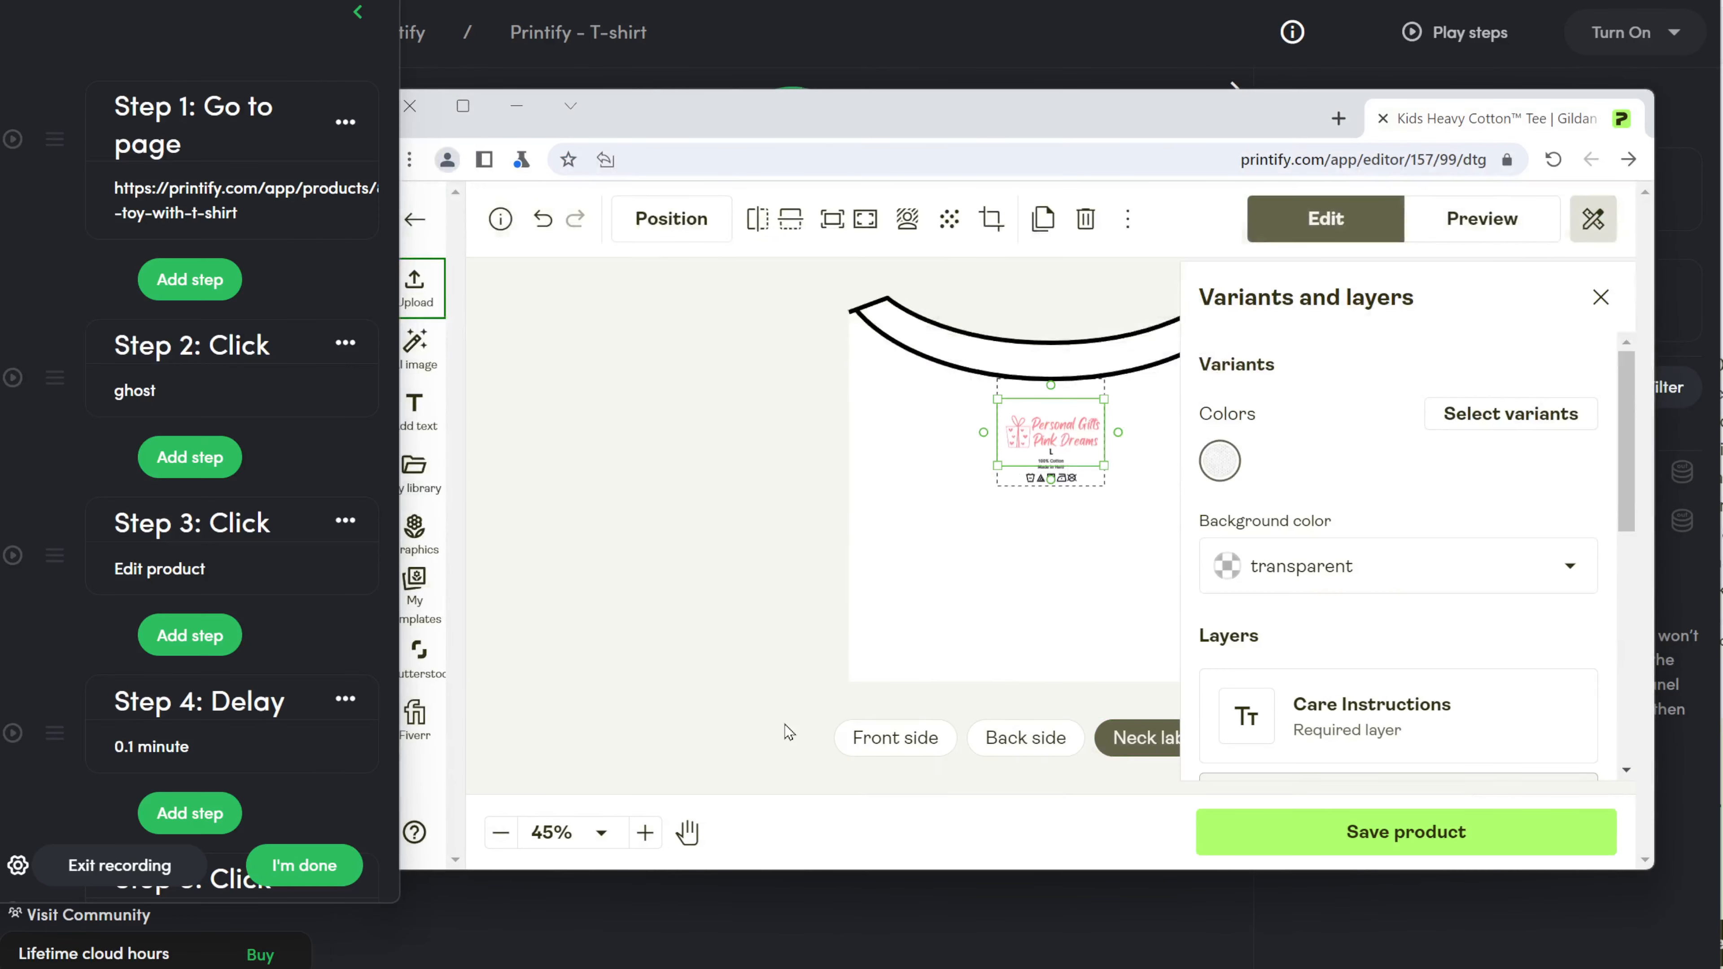